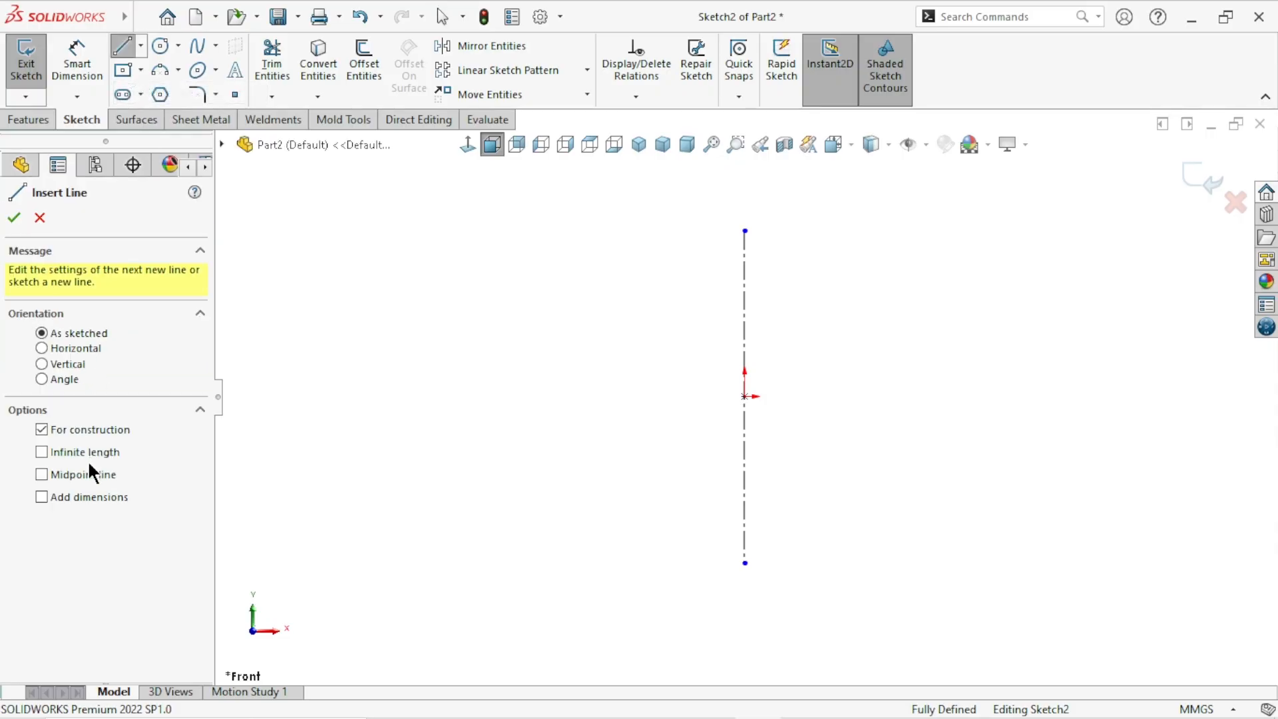
Sketch a horizontal construction line about 311 mm long, centred on the origin.
click(744, 397)
click(954, 399)
right_click(896, 325)
click(961, 338)
scroll(821, 479, up, 3)
scroll(786, 399, down, 2)
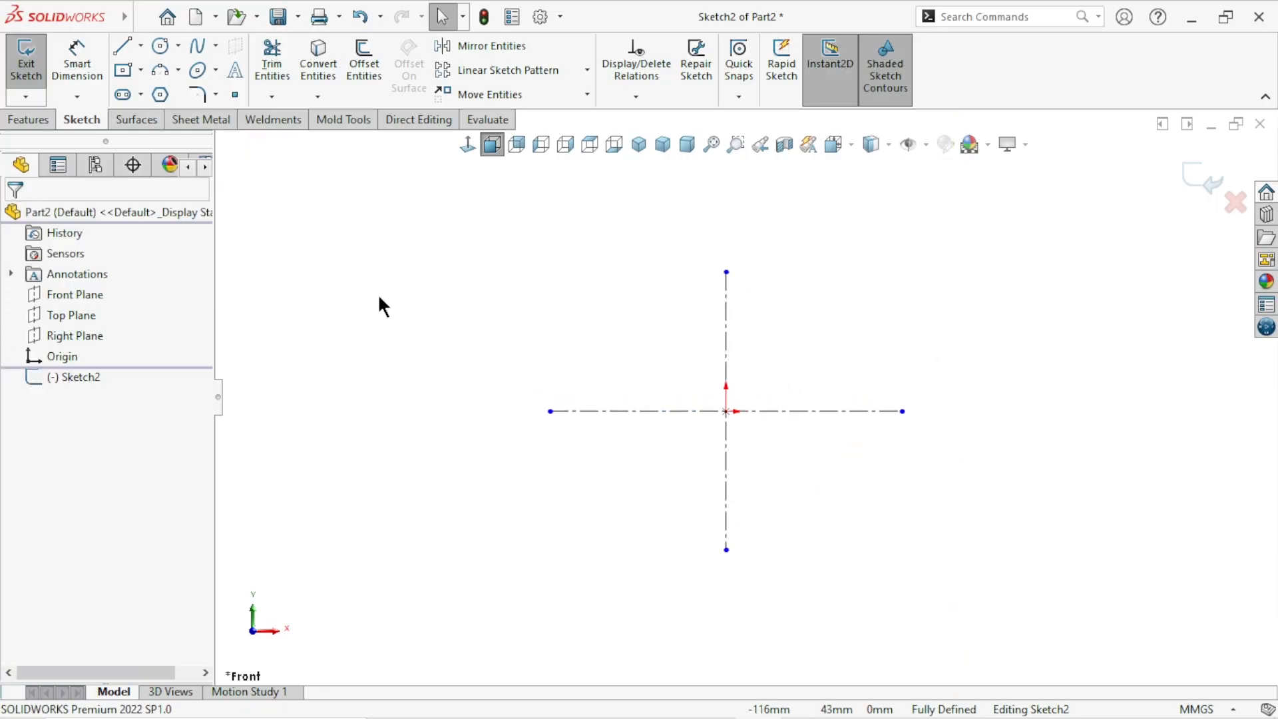
Draw a circle about 132 mm in diameter, centred on the vertical centerline about 22 mm below the origin.
click(160, 45)
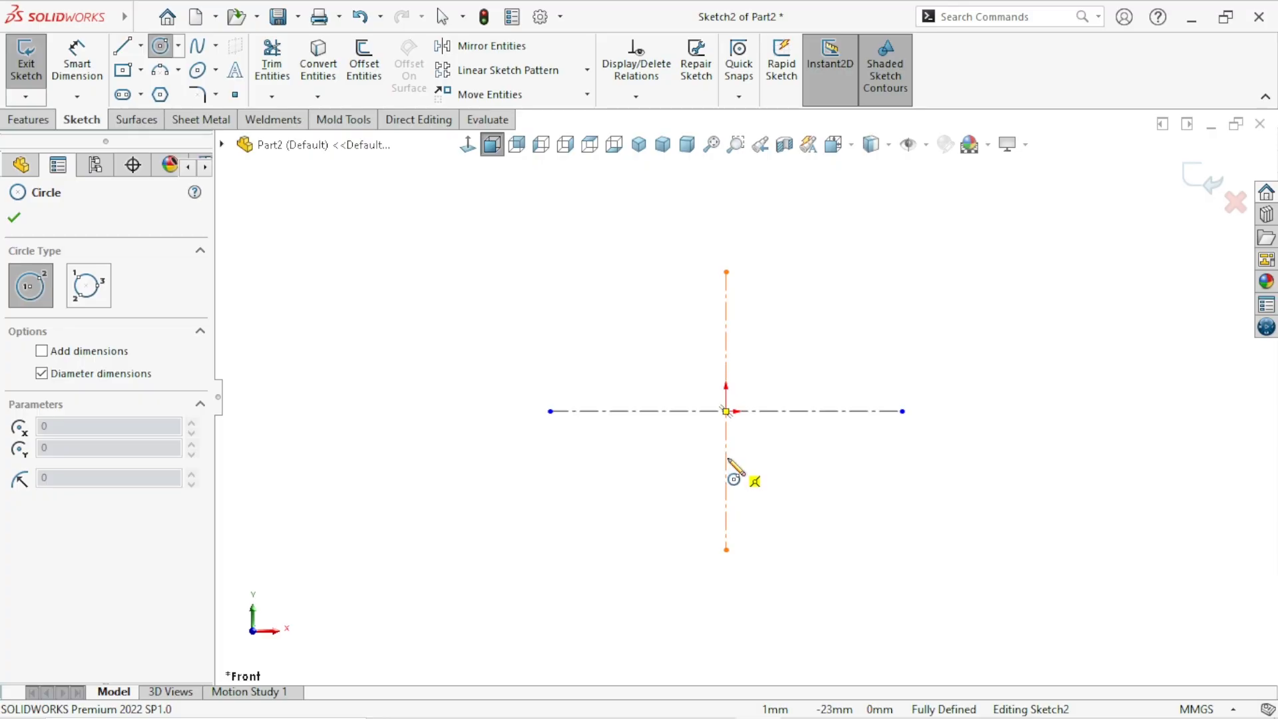
click(726, 458)
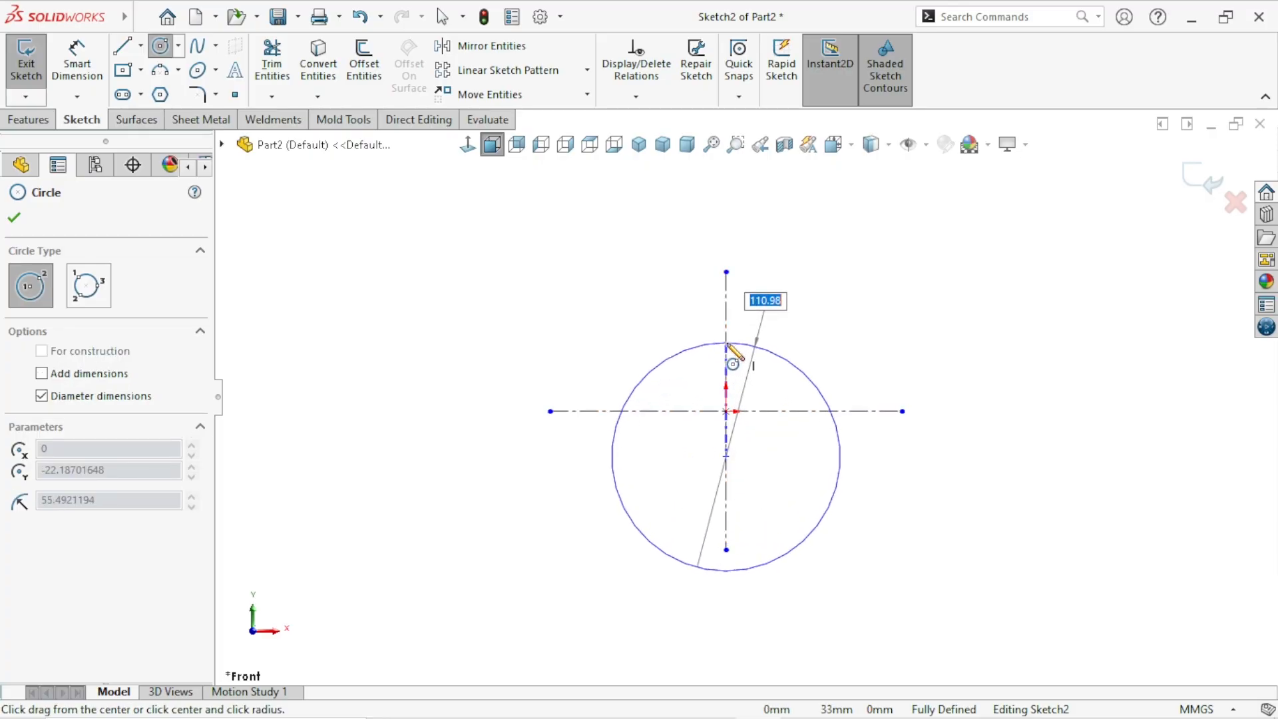
click(763, 326)
right_click(836, 279)
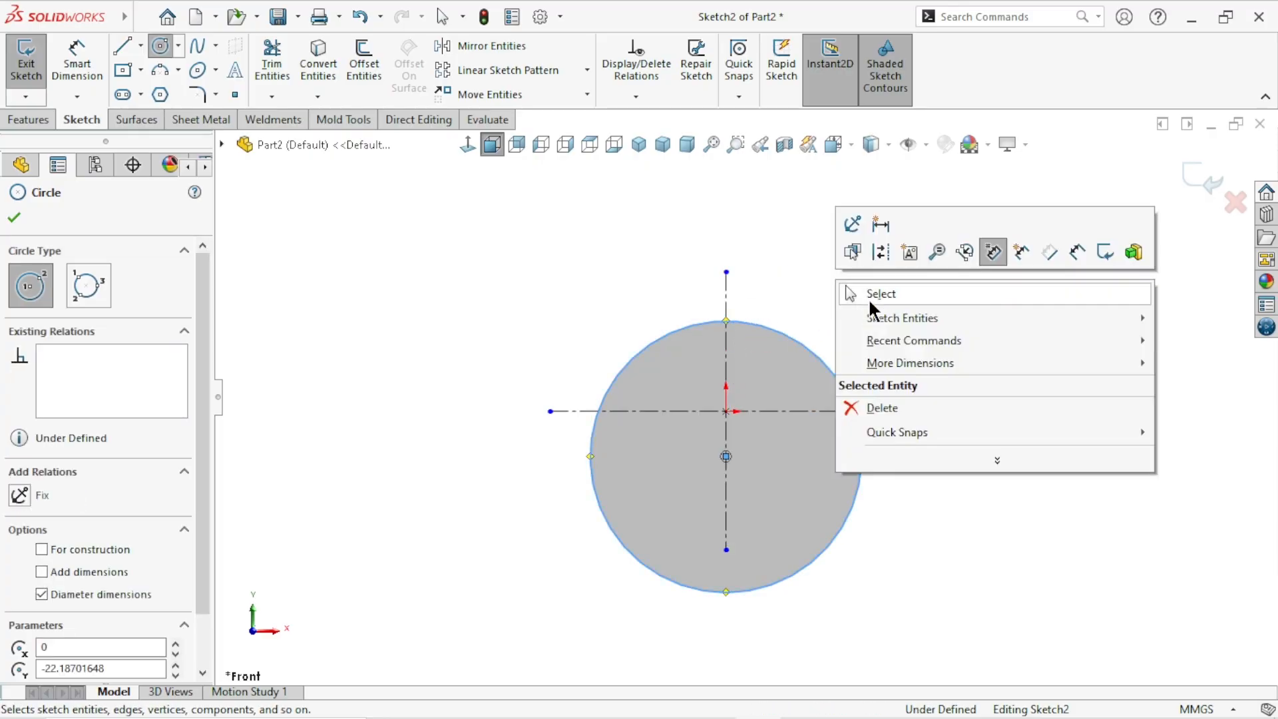
click(872, 292)
scroll(795, 445, up, 2)
Dimension the circle's diameter as 240 mm.
click(86, 72)
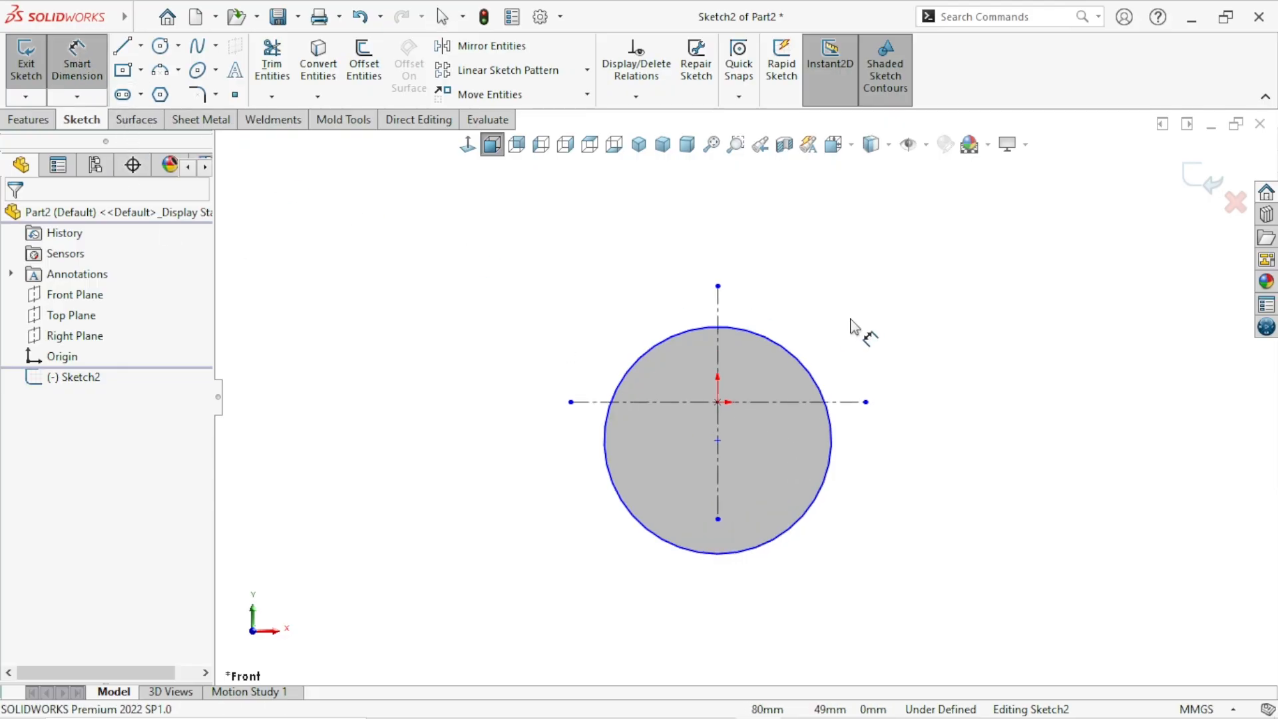
click(798, 352)
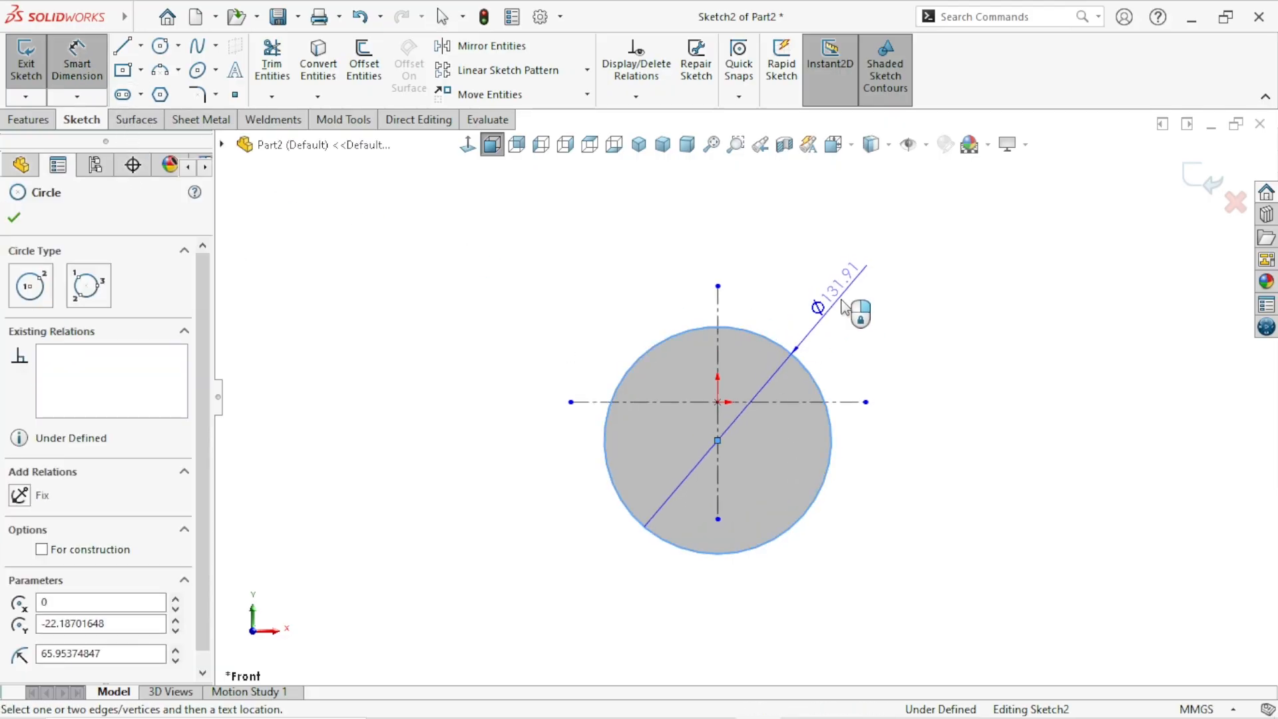
click(832, 295)
text(40)
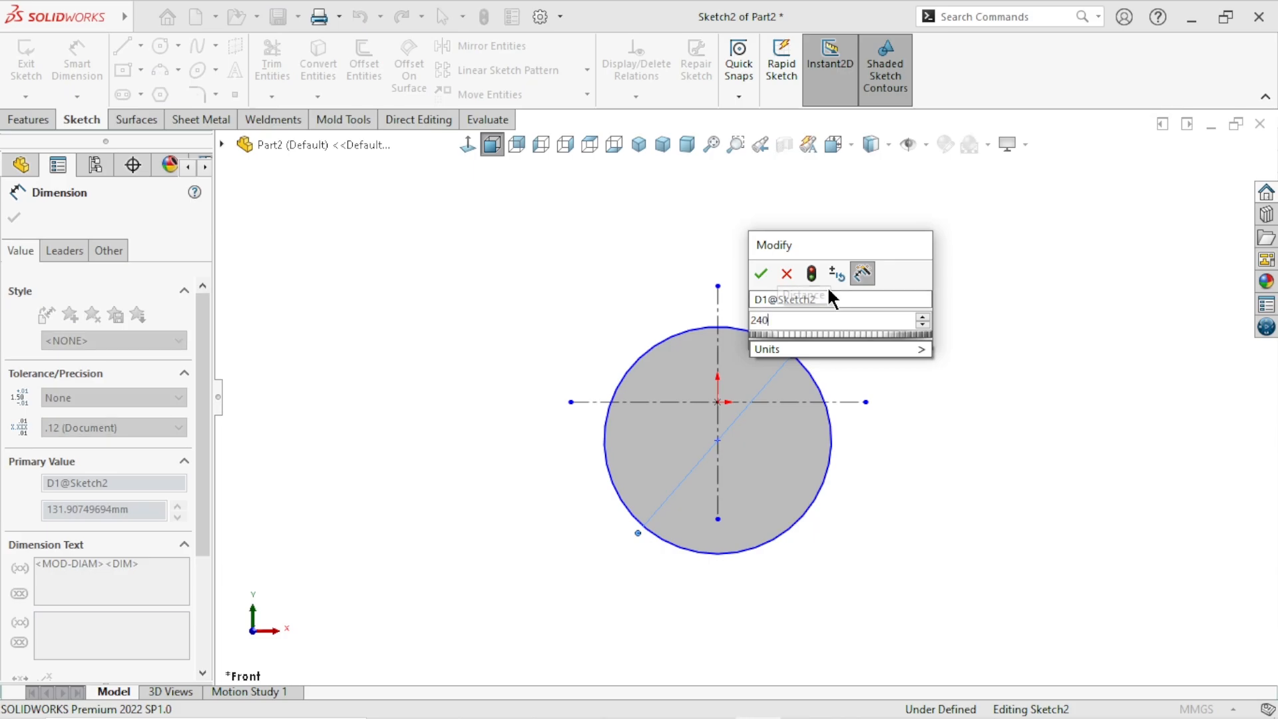
key(Return)
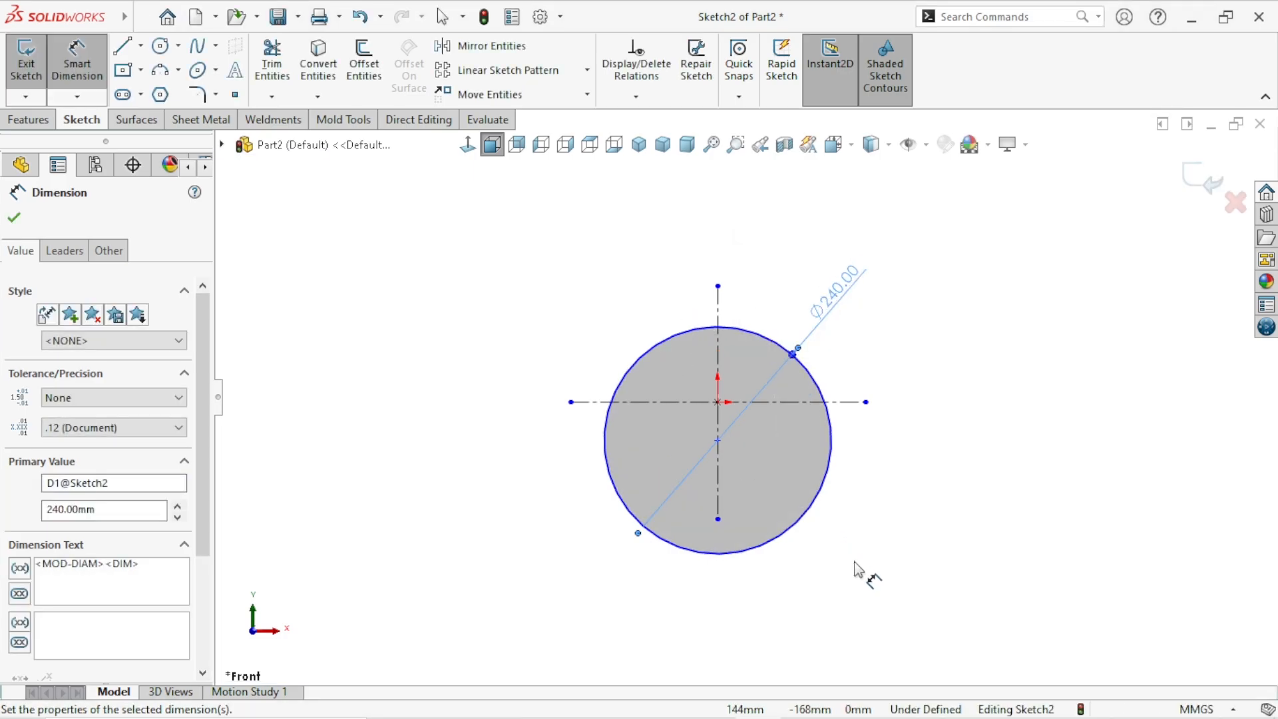
click(864, 571)
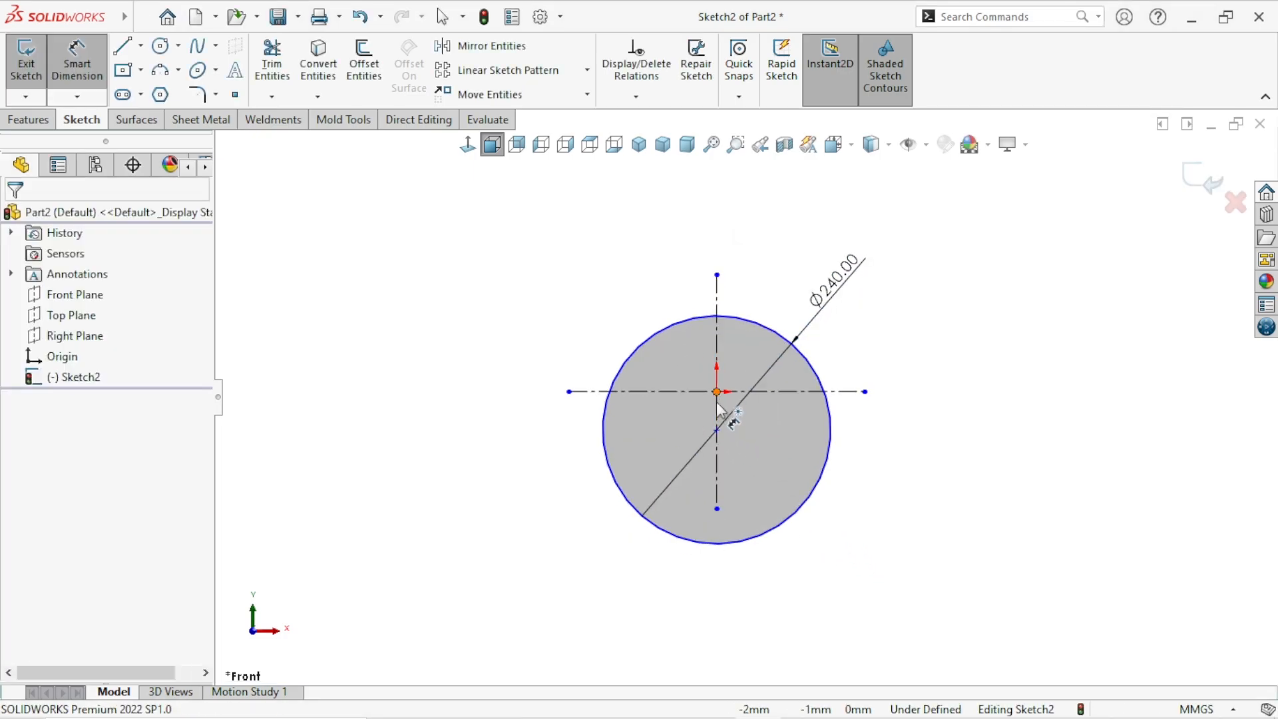
Dimension the vertical distance from the origin to the circle's centre as 30 mm.
click(717, 431)
click(765, 477)
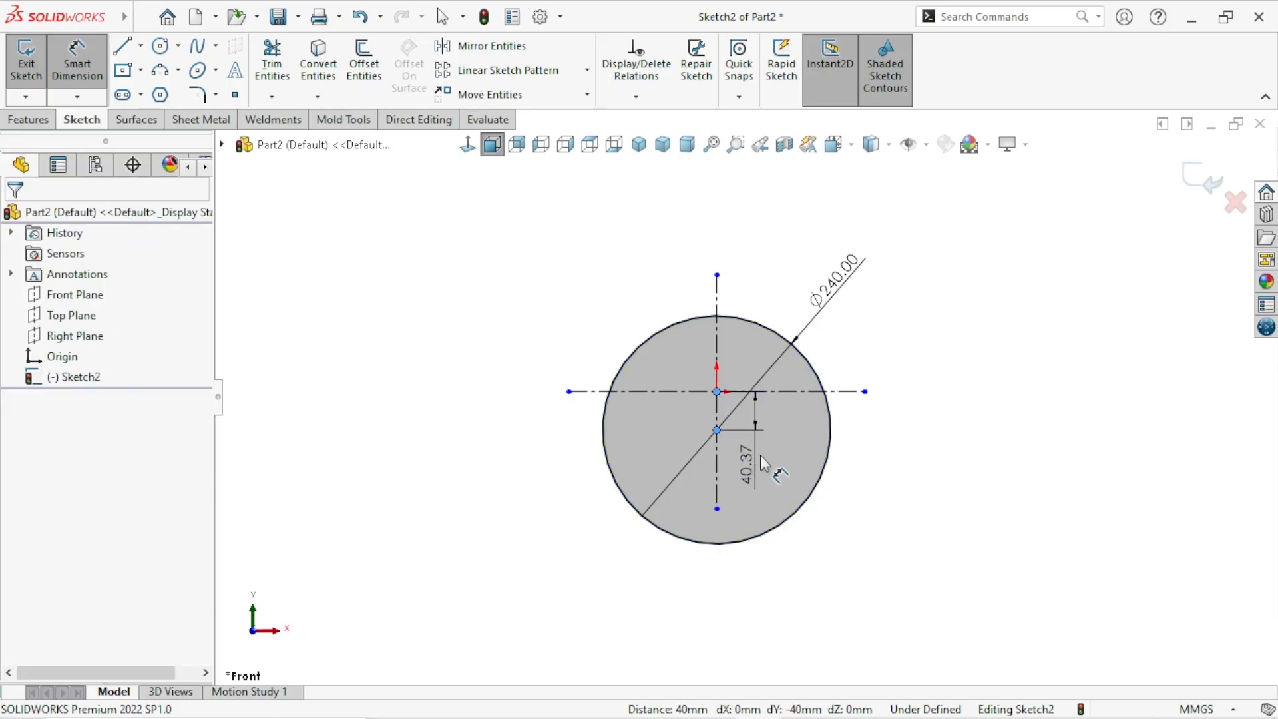
text(30)
key(Return)
scroll(789, 469, up, 3)
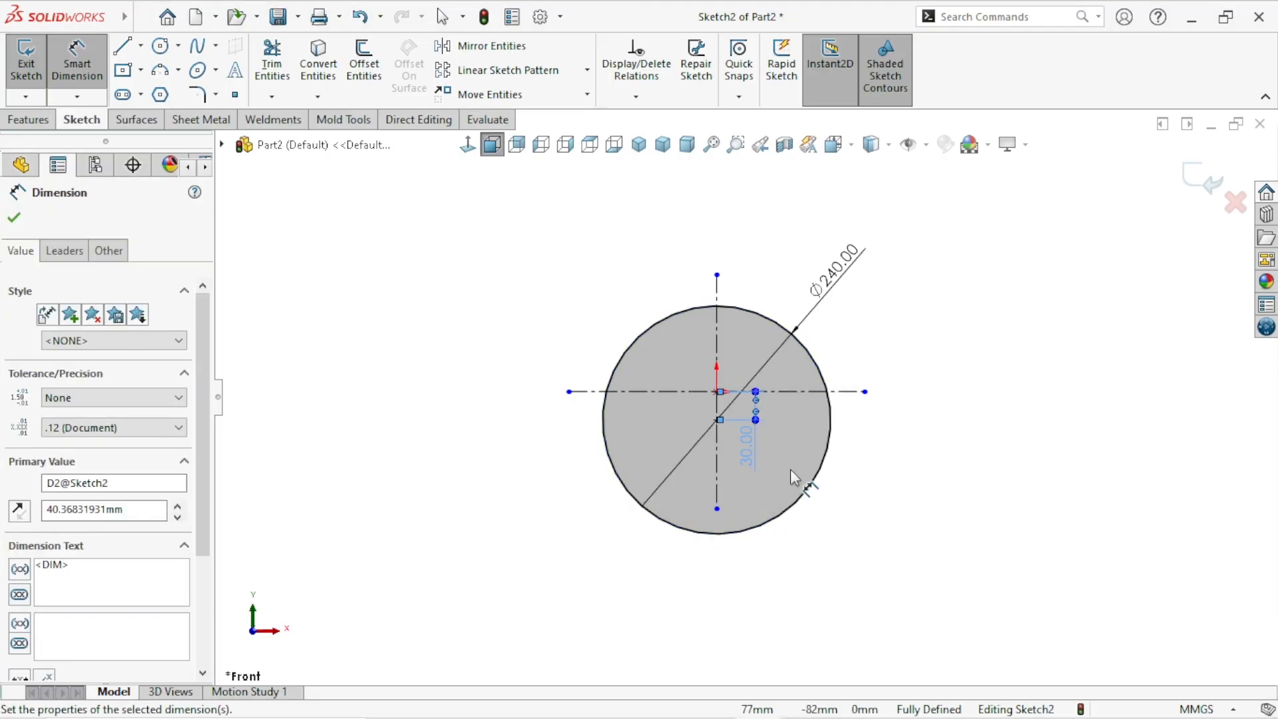
scroll(756, 426, down, 3)
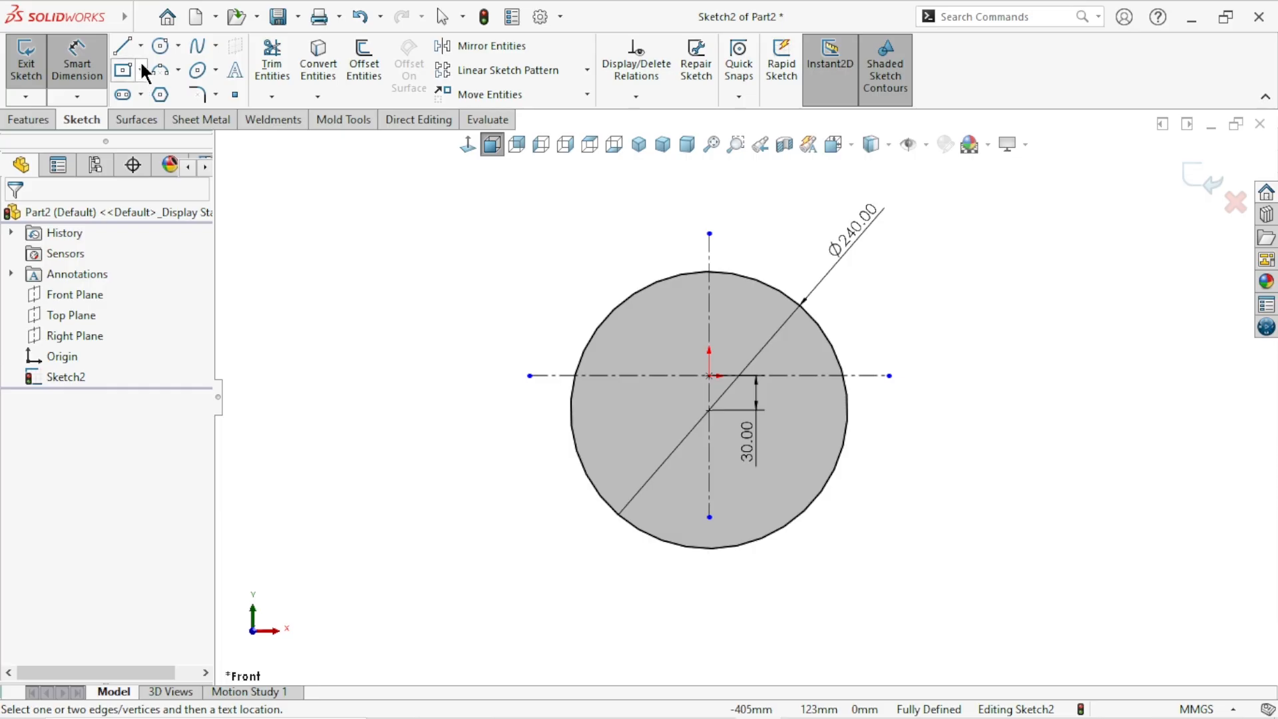
Turn on Dynamic Mirror for the sketch, using the vertical centerline as the mirror axis.
click(121, 45)
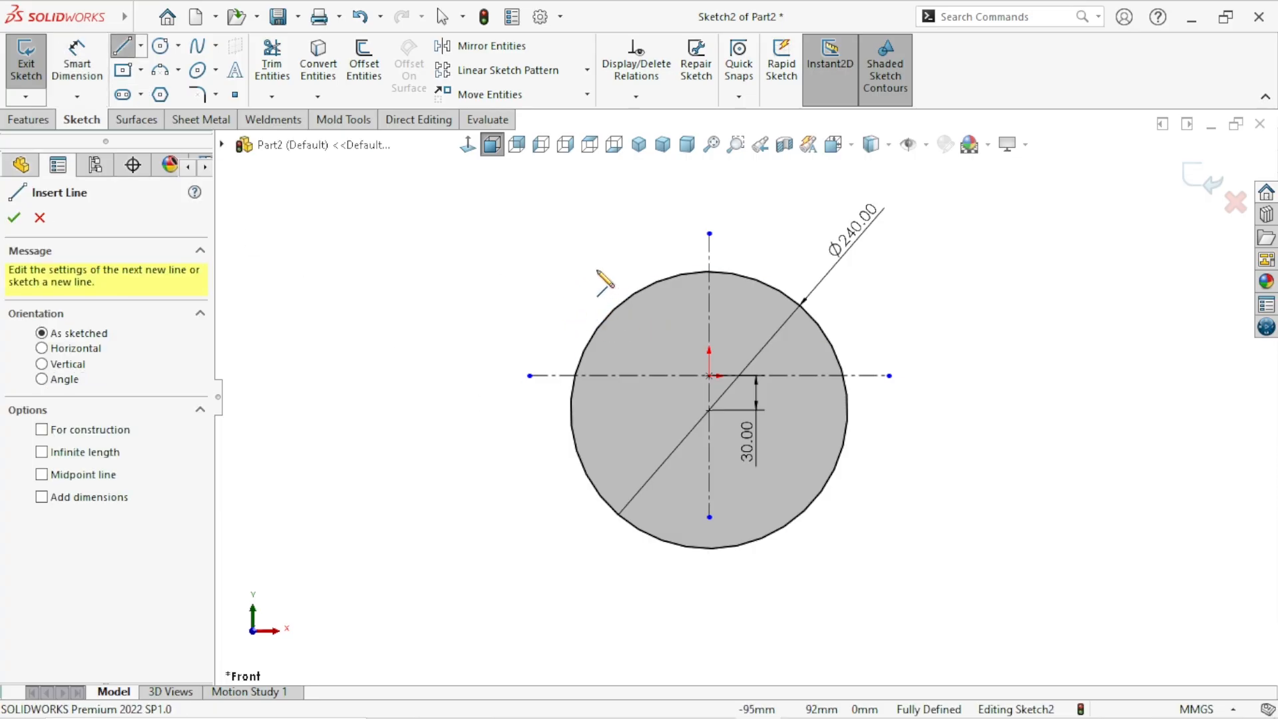
key(Escape)
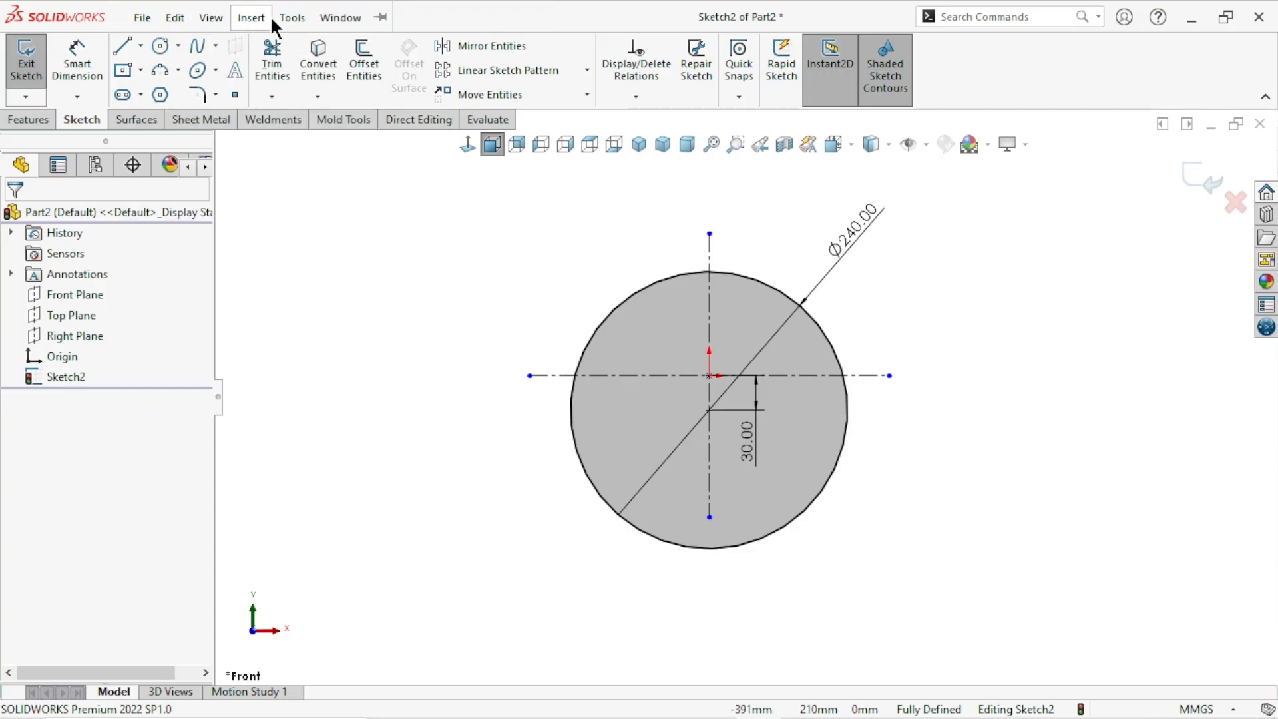
click(293, 18)
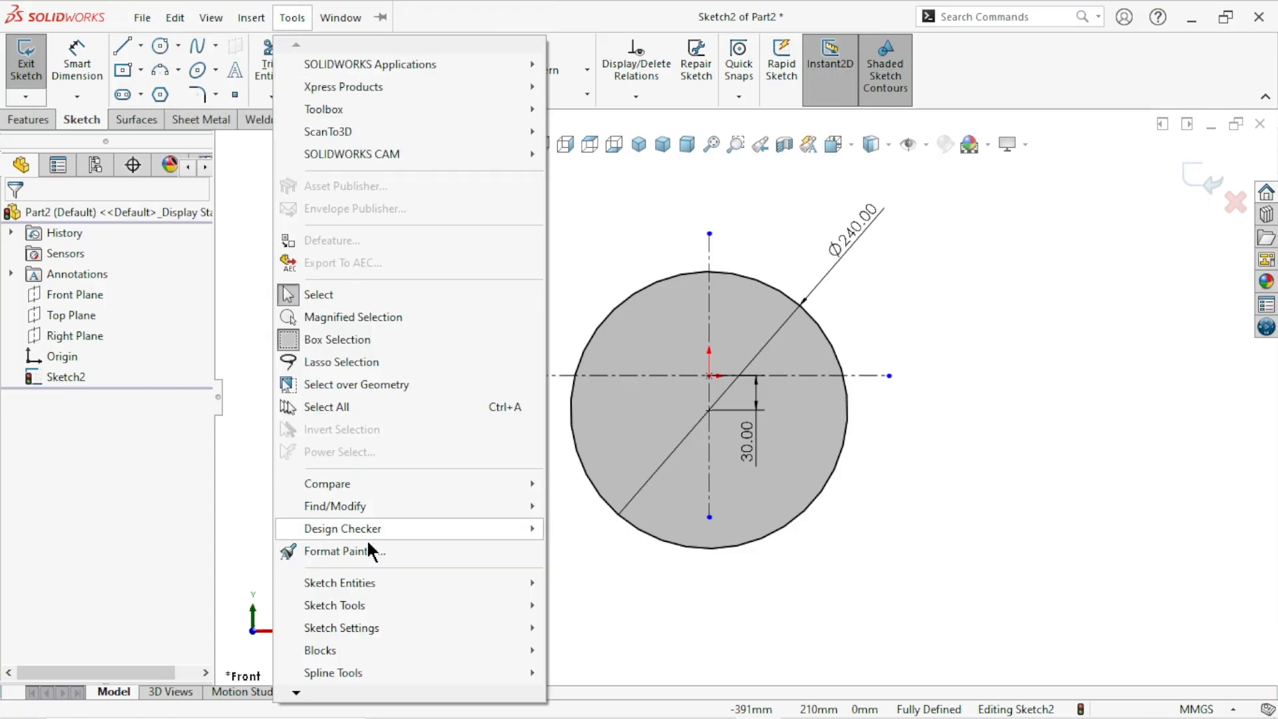
mouse_move(363, 606)
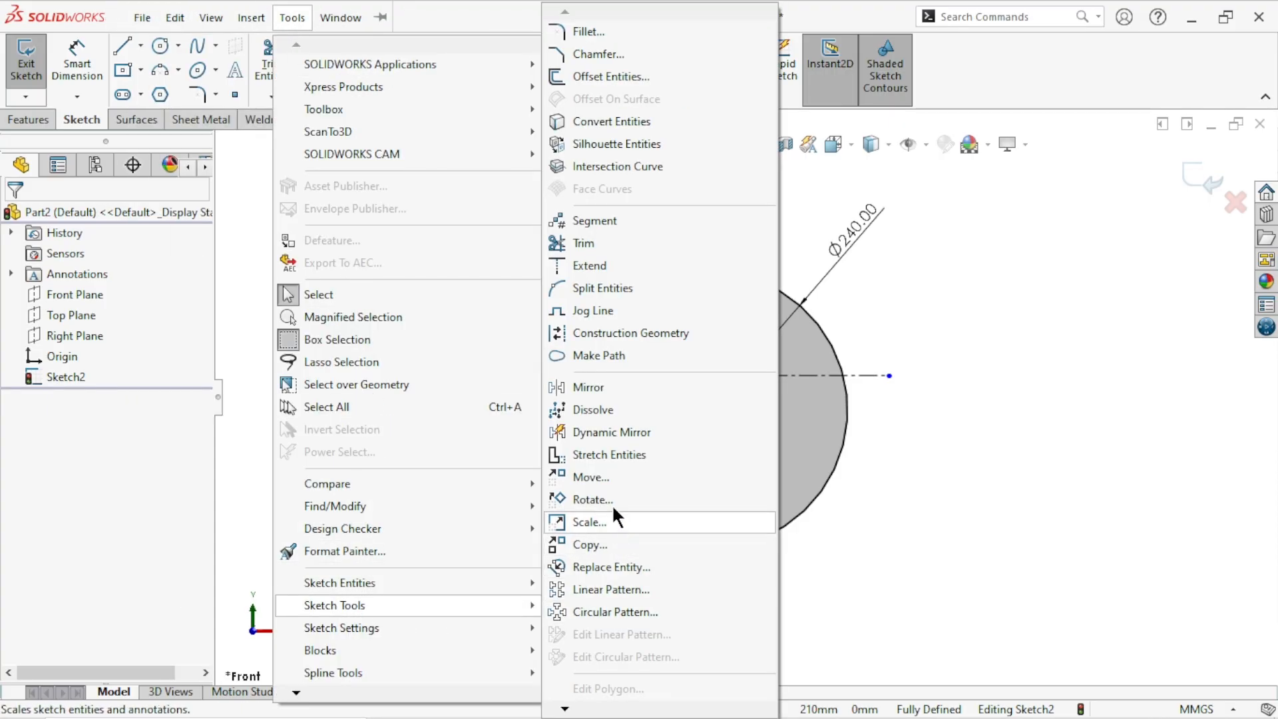
click(593, 431)
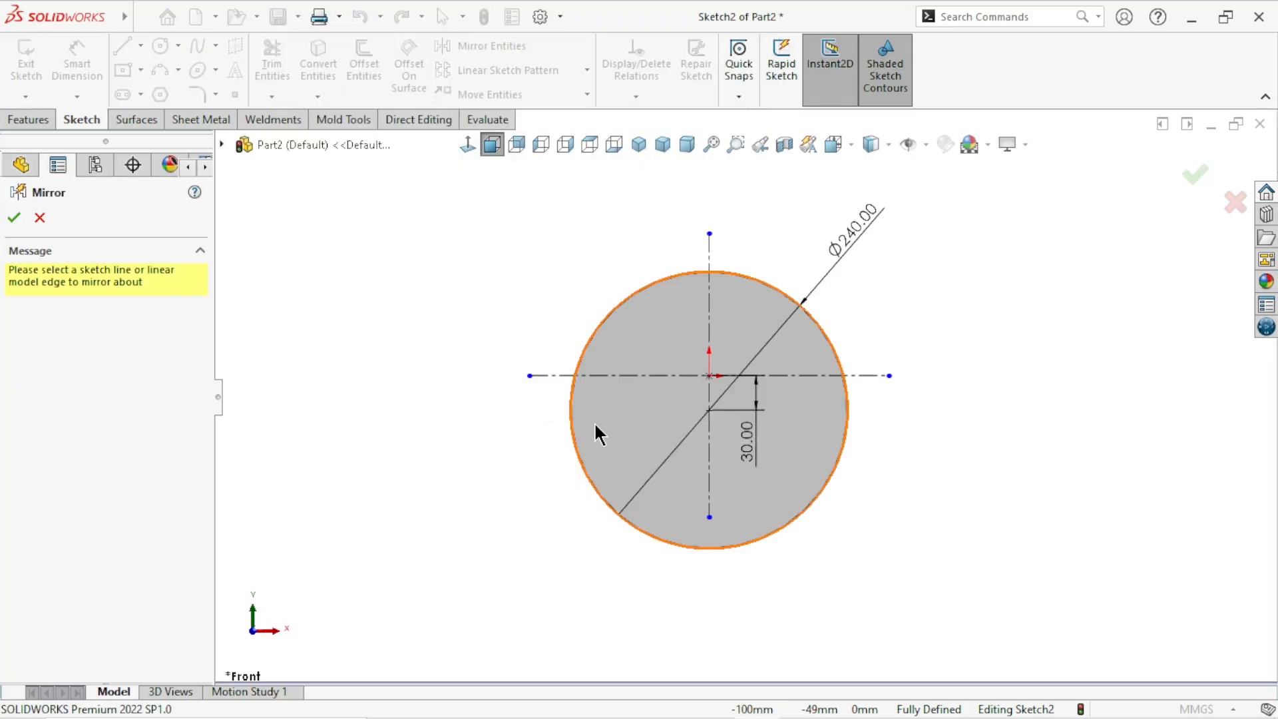
click(709, 256)
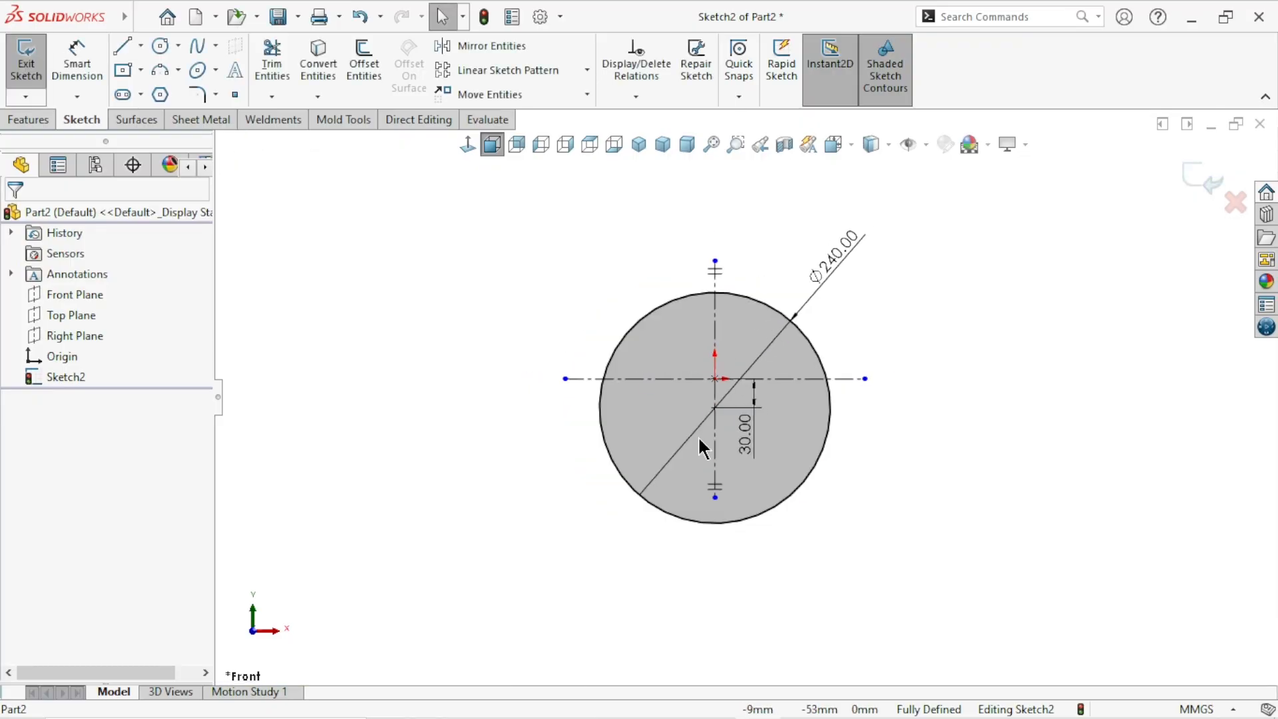
Sketch a vertical line about 93 mm long across the circle's upper-left edge and a short horizontal line inward from its lower end.
click(123, 48)
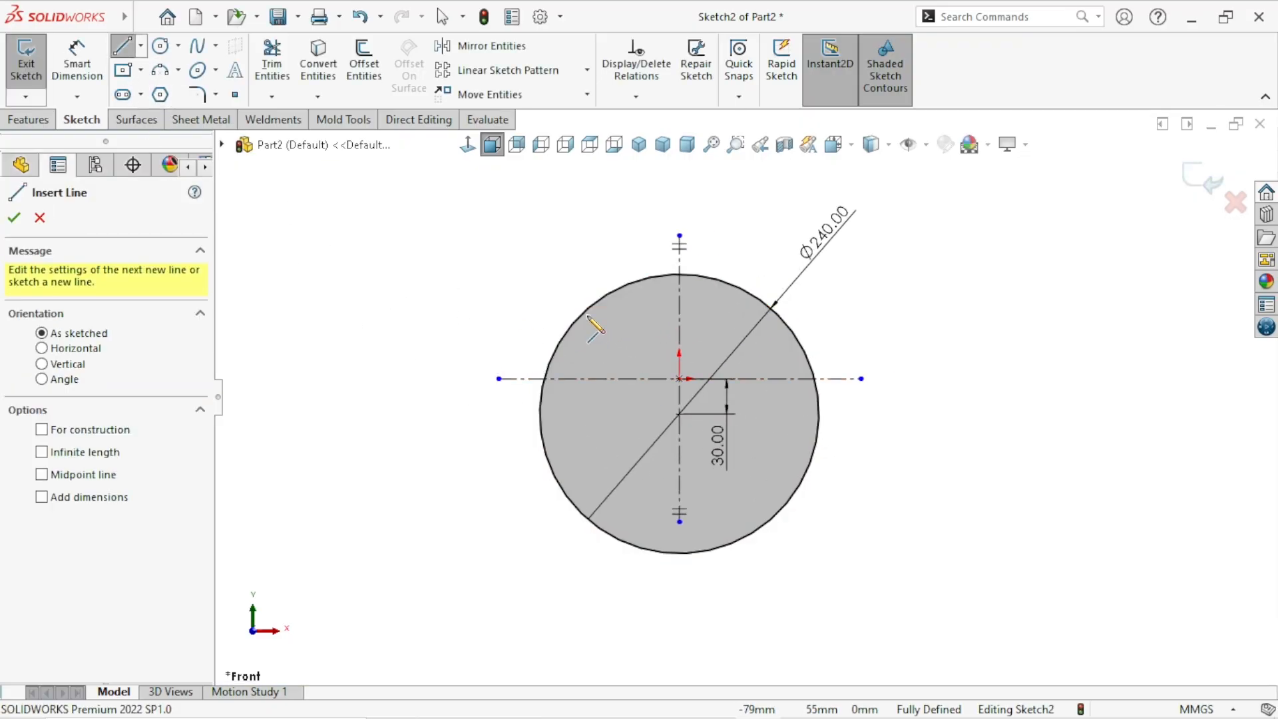
click(557, 260)
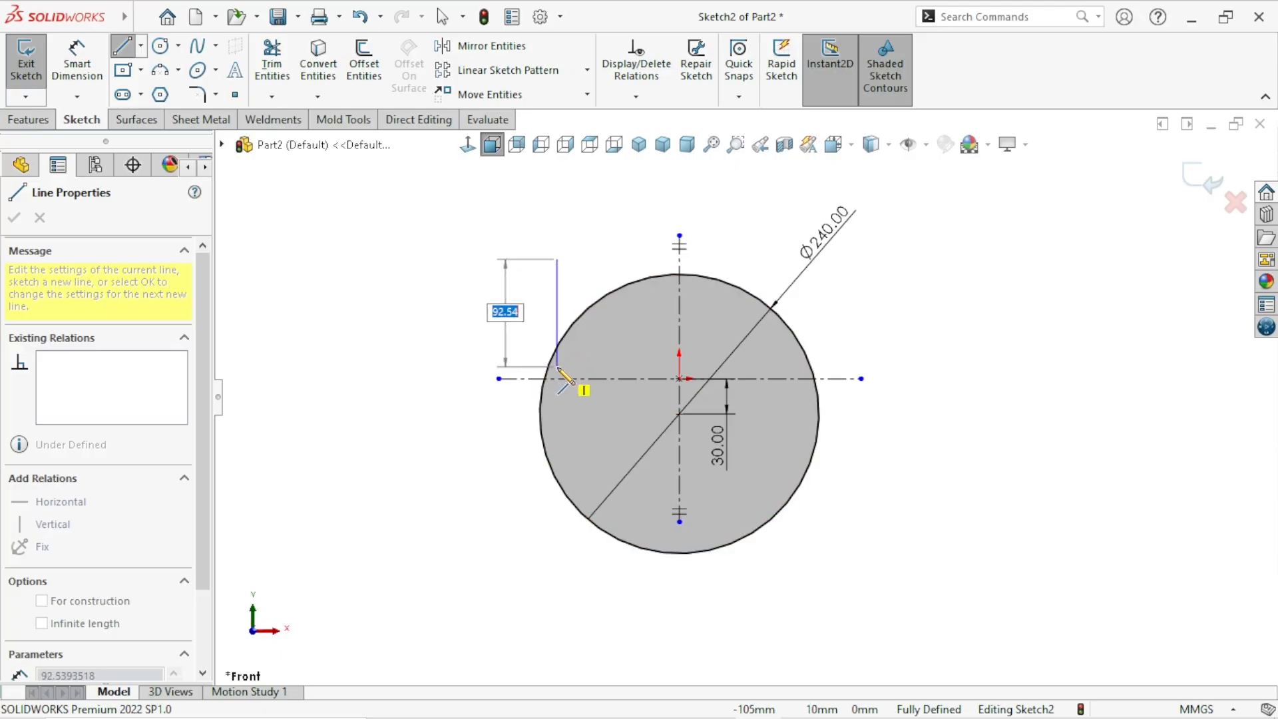
click(557, 366)
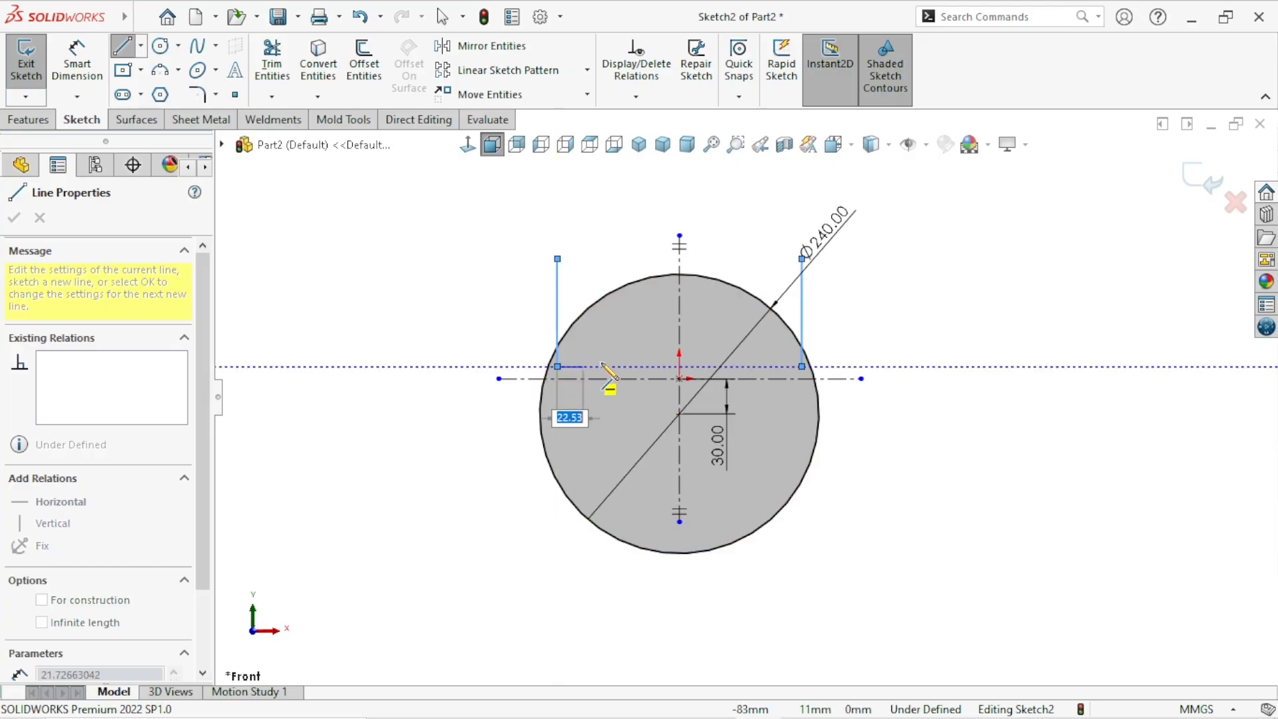
click(607, 366)
right_click(622, 245)
click(628, 250)
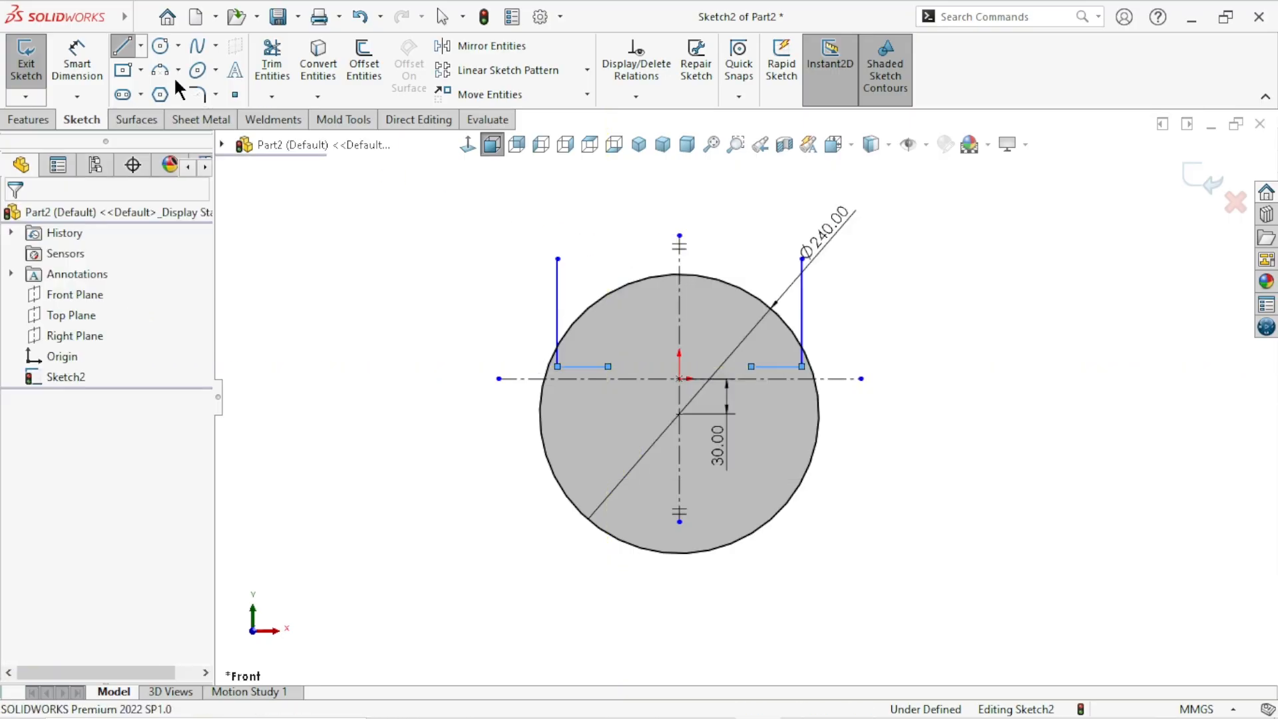
Sketch a short horizontal line inward from the left vertical line's upper end, then a vertical line about 67 mm down from it.
click(122, 47)
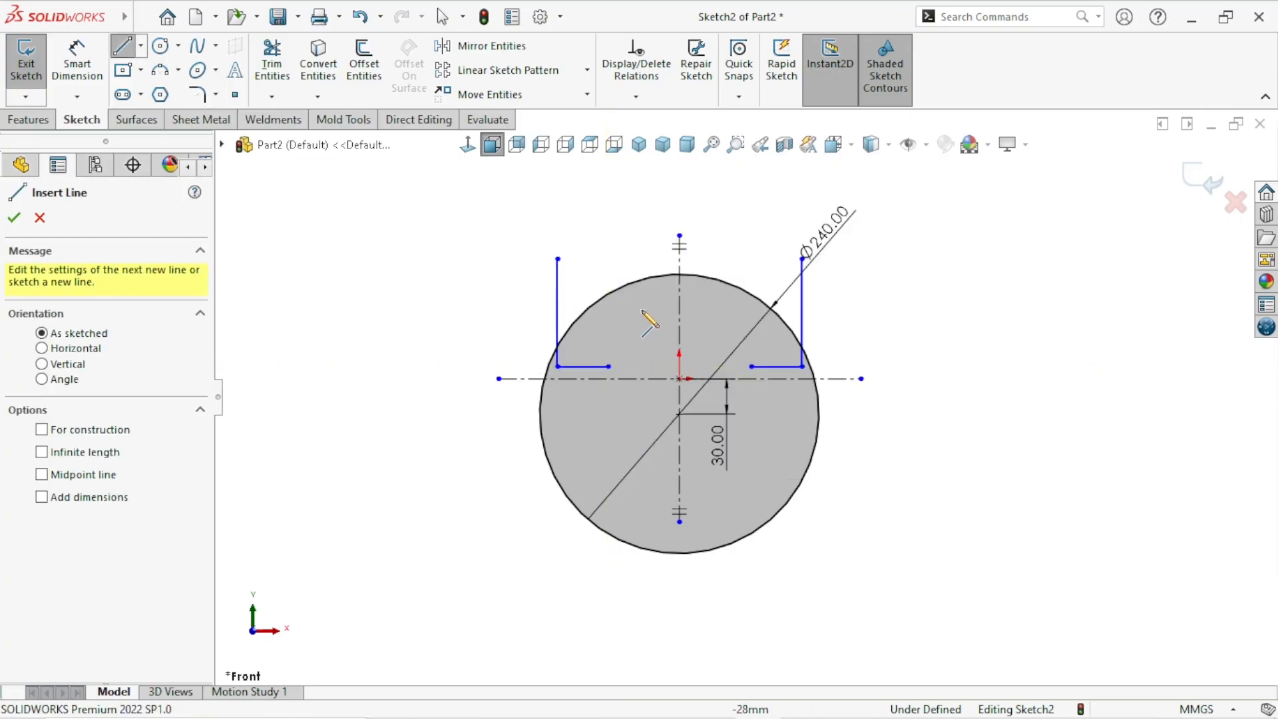
click(558, 258)
click(592, 259)
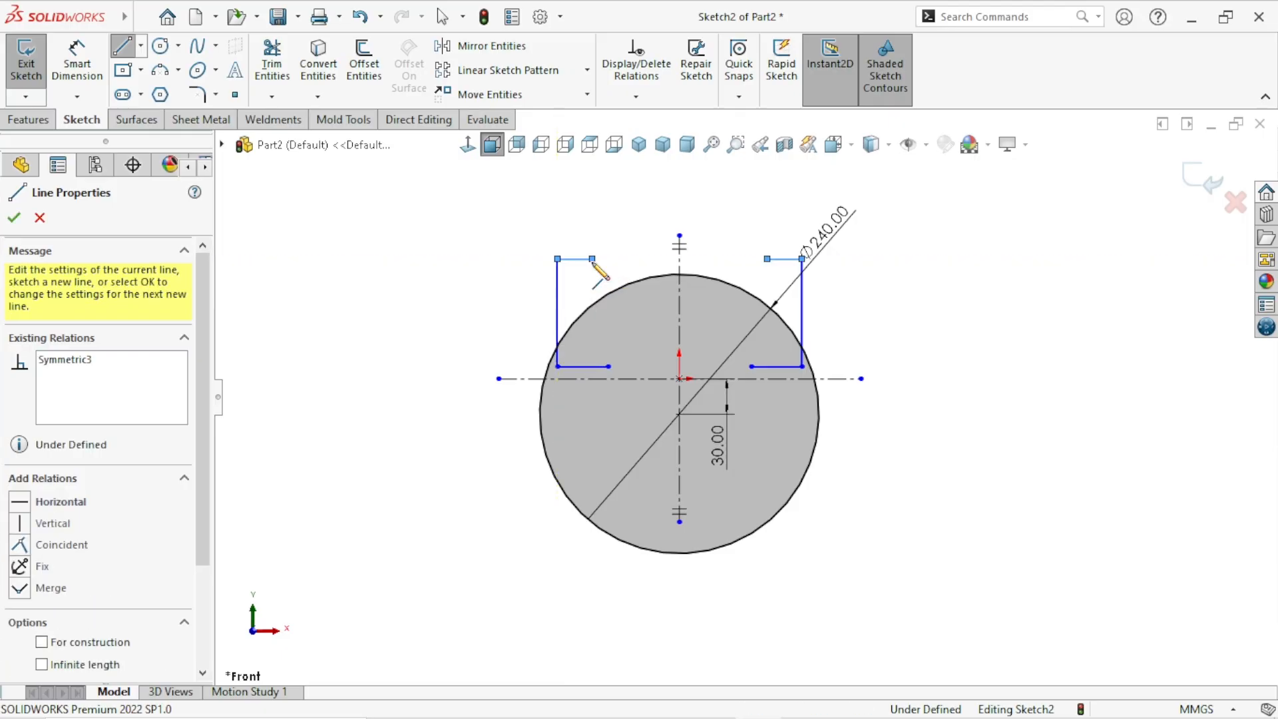
click(591, 336)
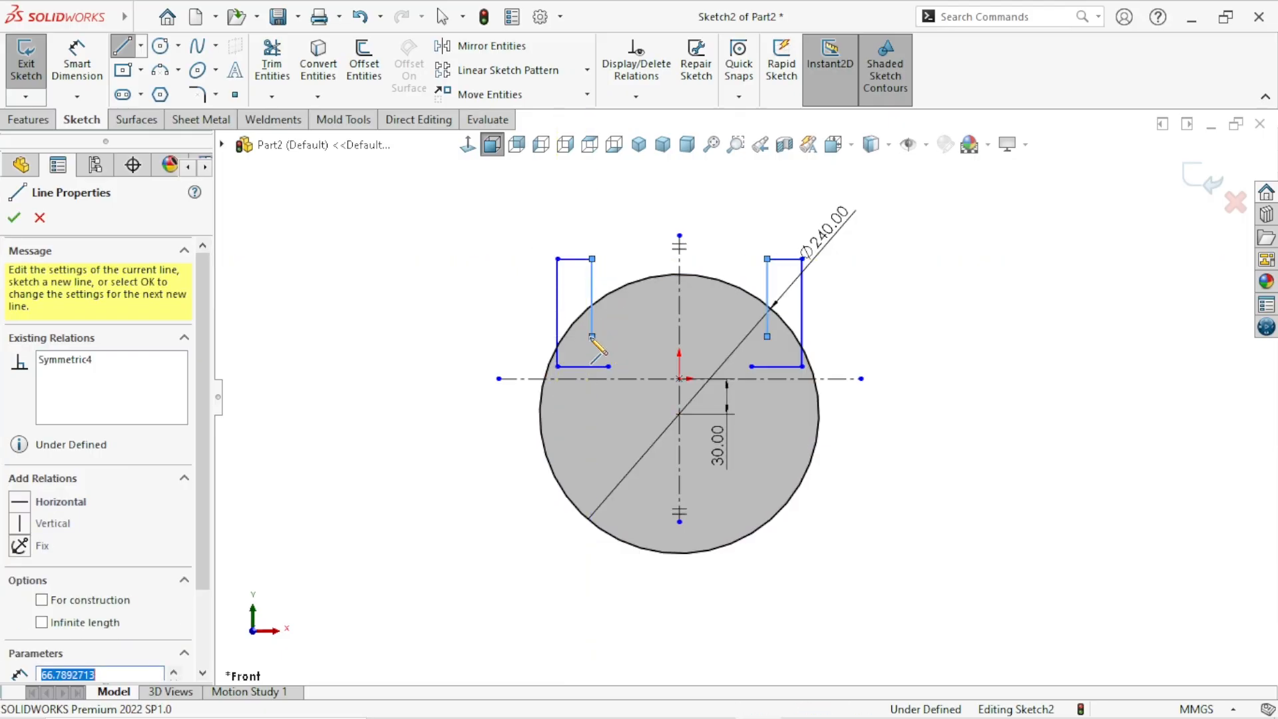
right_click(476, 326)
click(534, 341)
Dimension the distance from the vertical centerline to the left outer vertical line as 120 mm.
scroll(713, 392, up, 3)
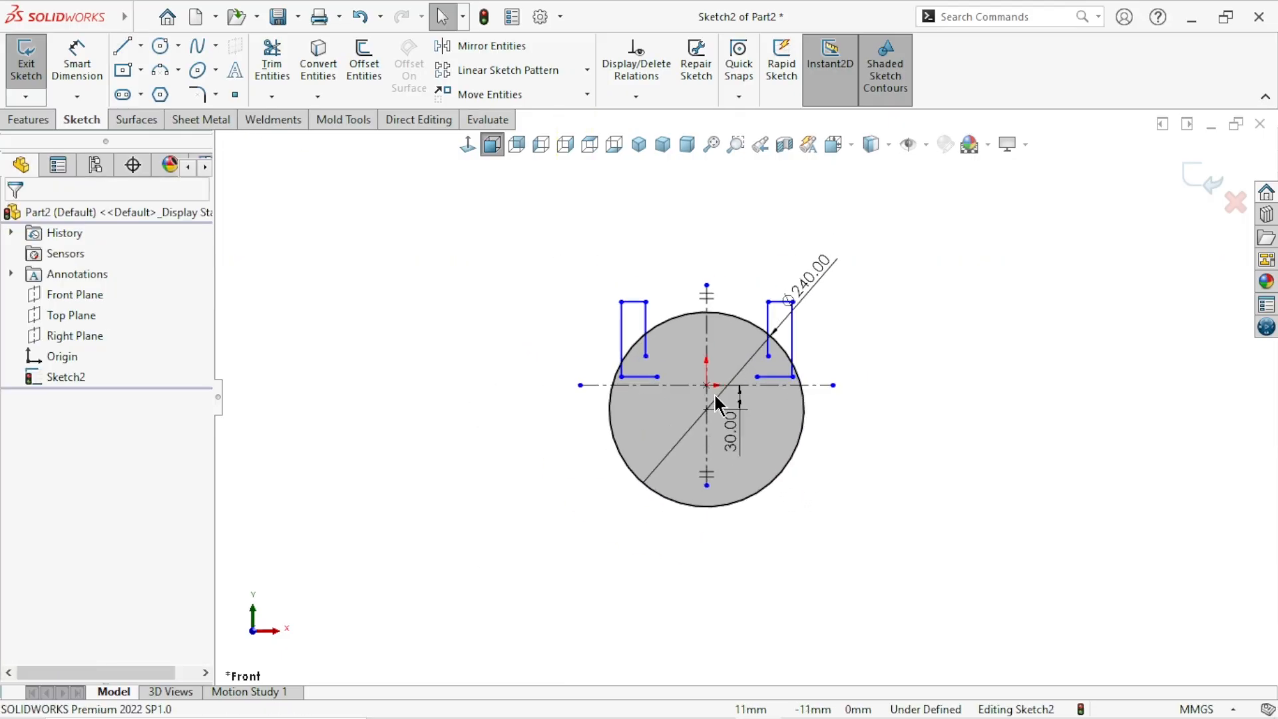
scroll(713, 393, down, 5)
scroll(764, 437, up, 2)
scroll(764, 437, down, 3)
scroll(785, 439, up, 1)
scroll(801, 430, down, 1)
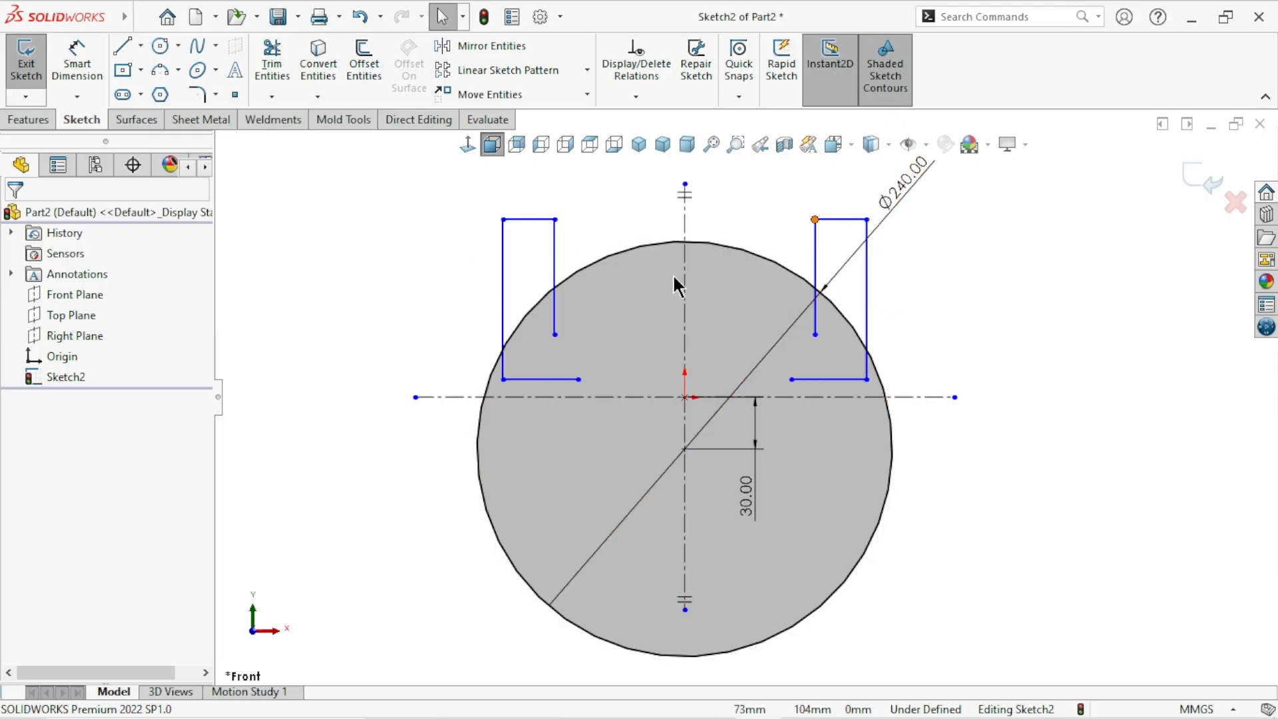
scroll(746, 398, up, 2)
scroll(838, 383, down, 1)
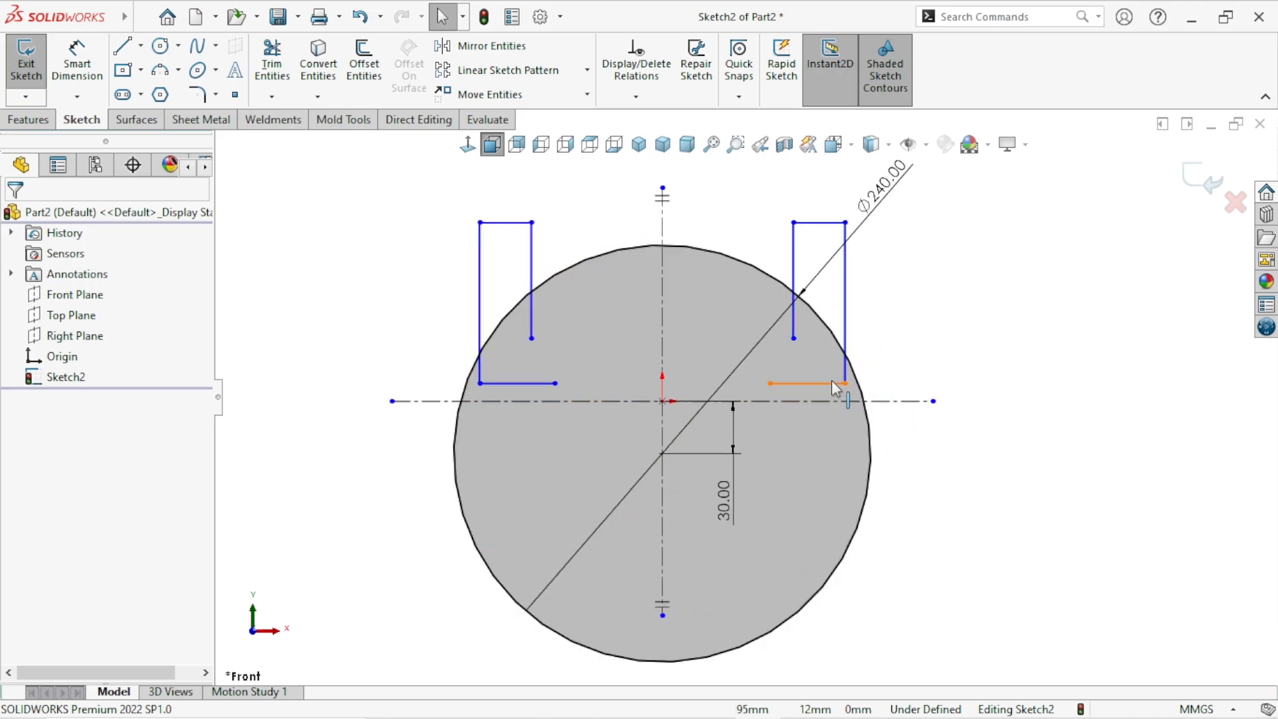
click(78, 59)
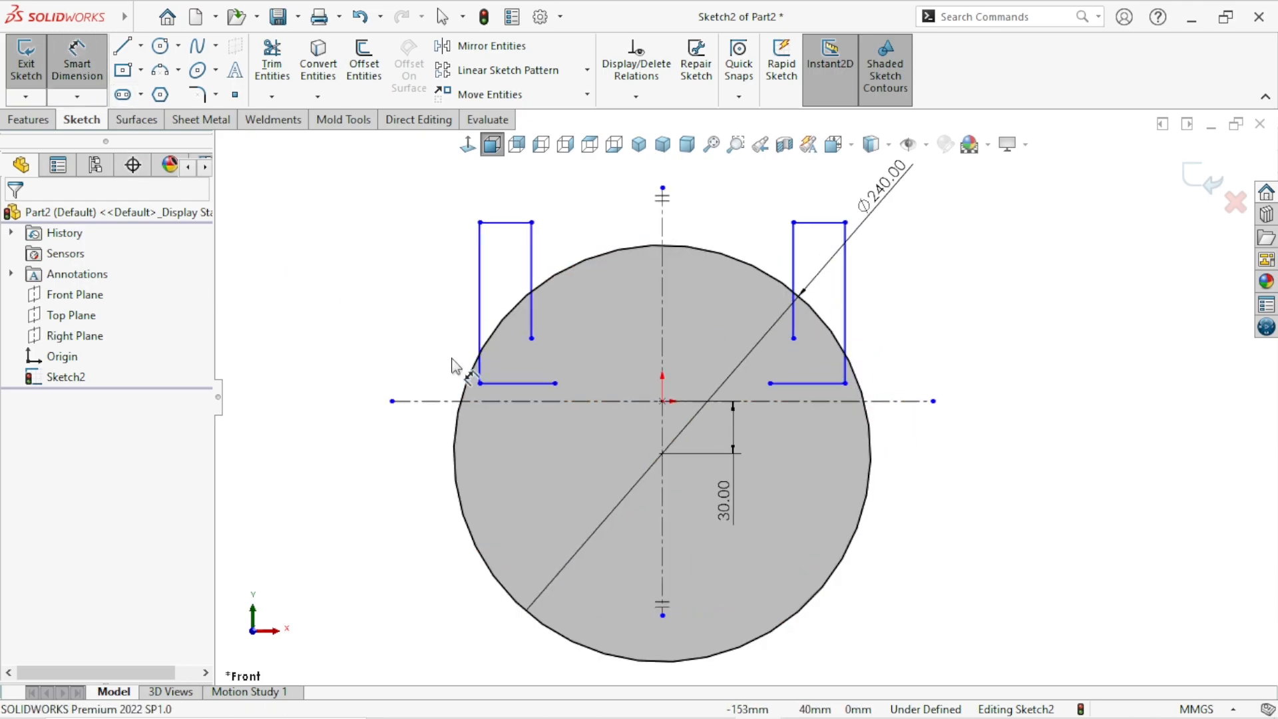
click(662, 352)
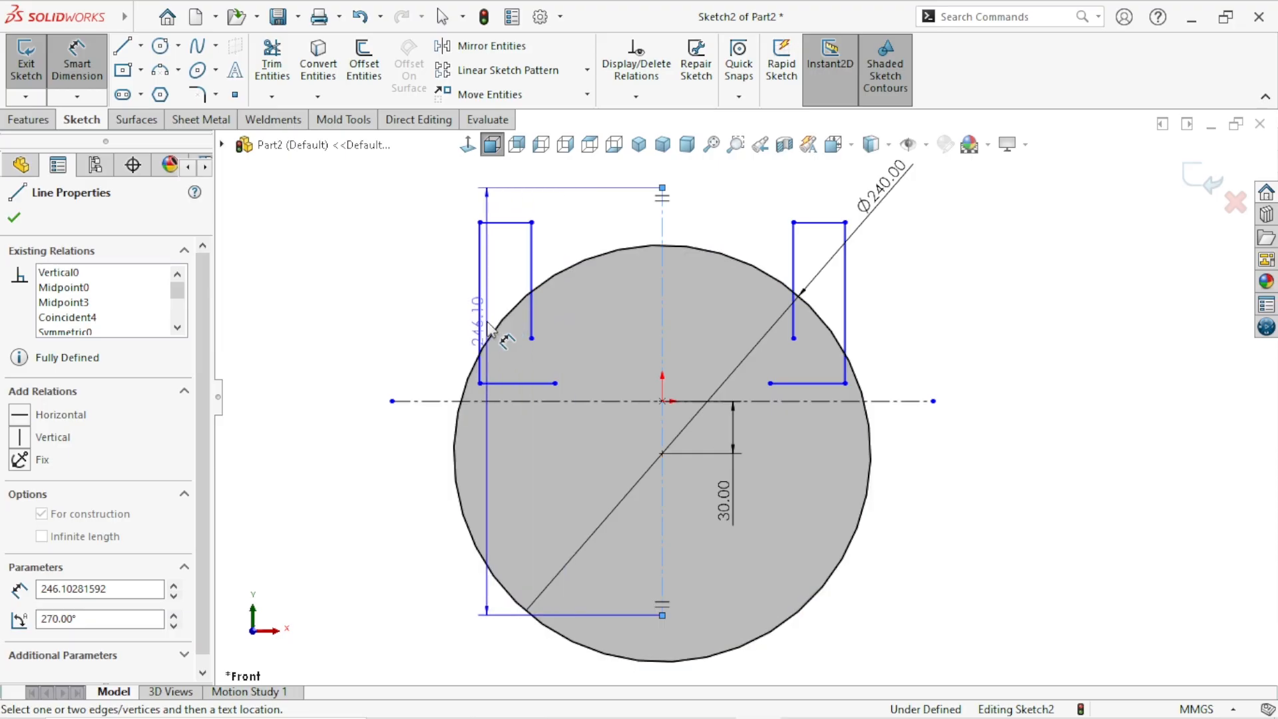
click(479, 346)
click(551, 452)
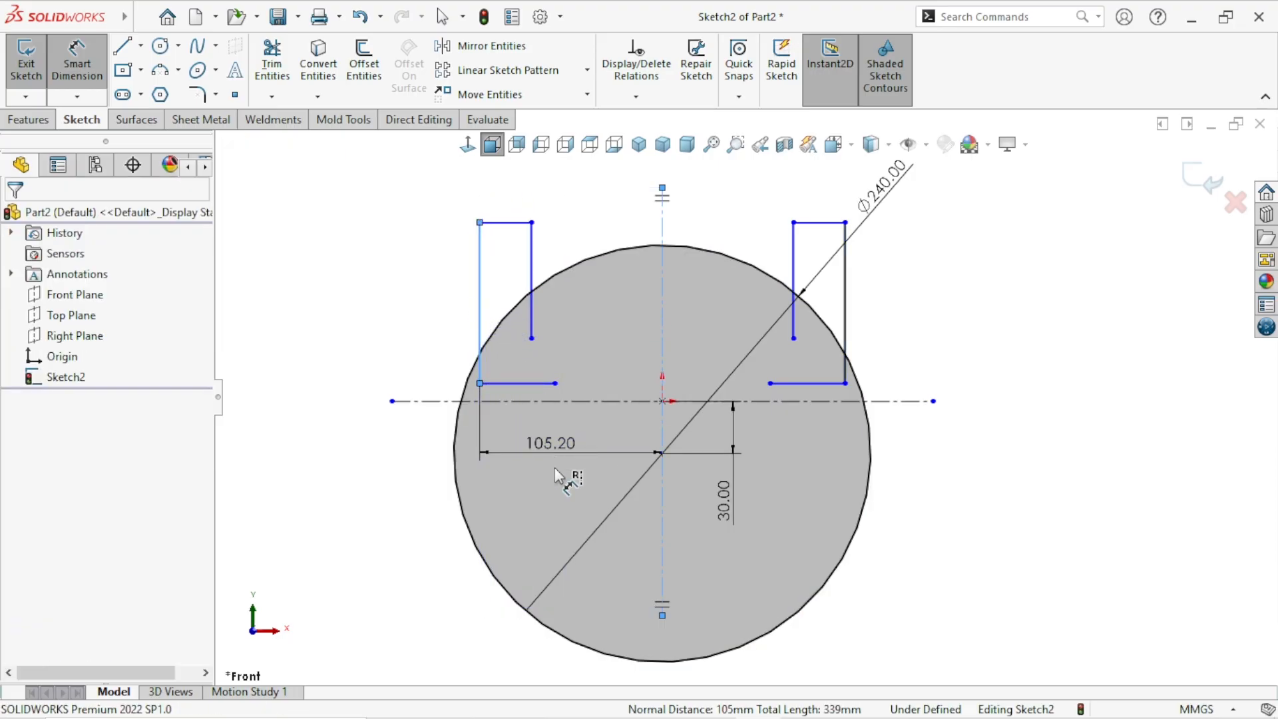
text(120)
key(Return)
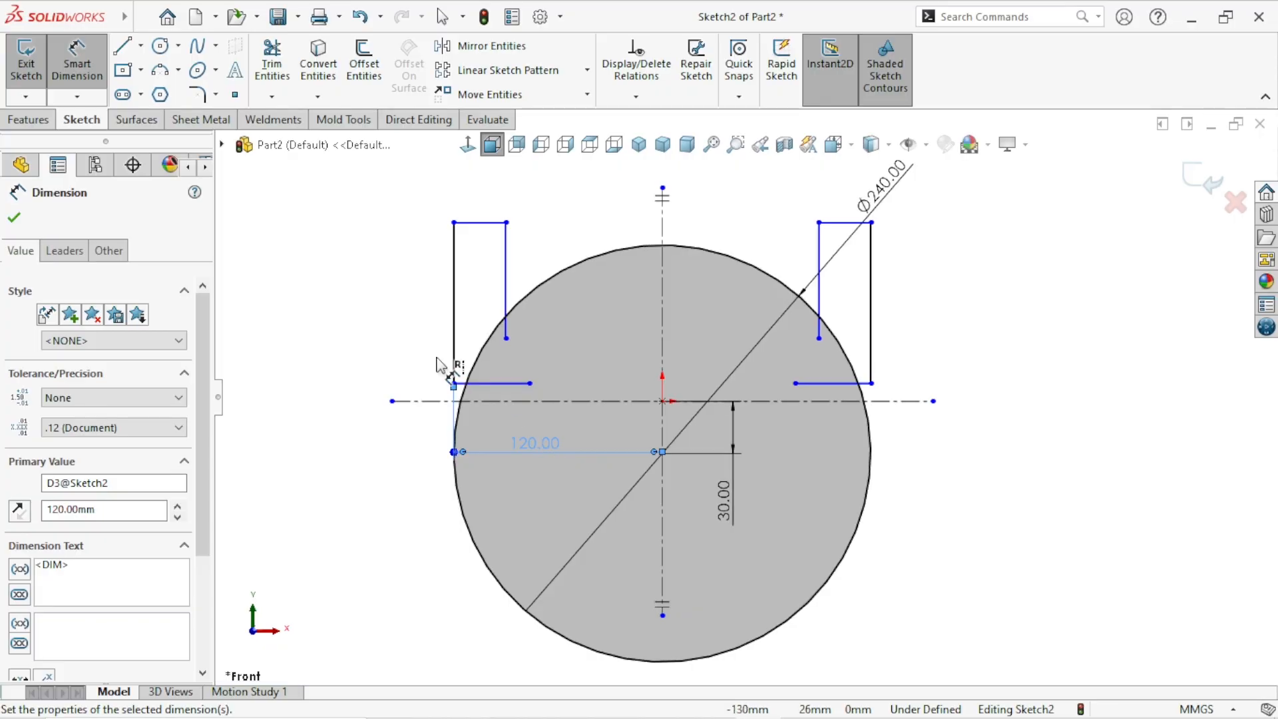
Dimension the doubled distance from the horizontal centerline to the left profile's lower horizontal line as 38*2 (76 mm).
scroll(442, 413, down, 3)
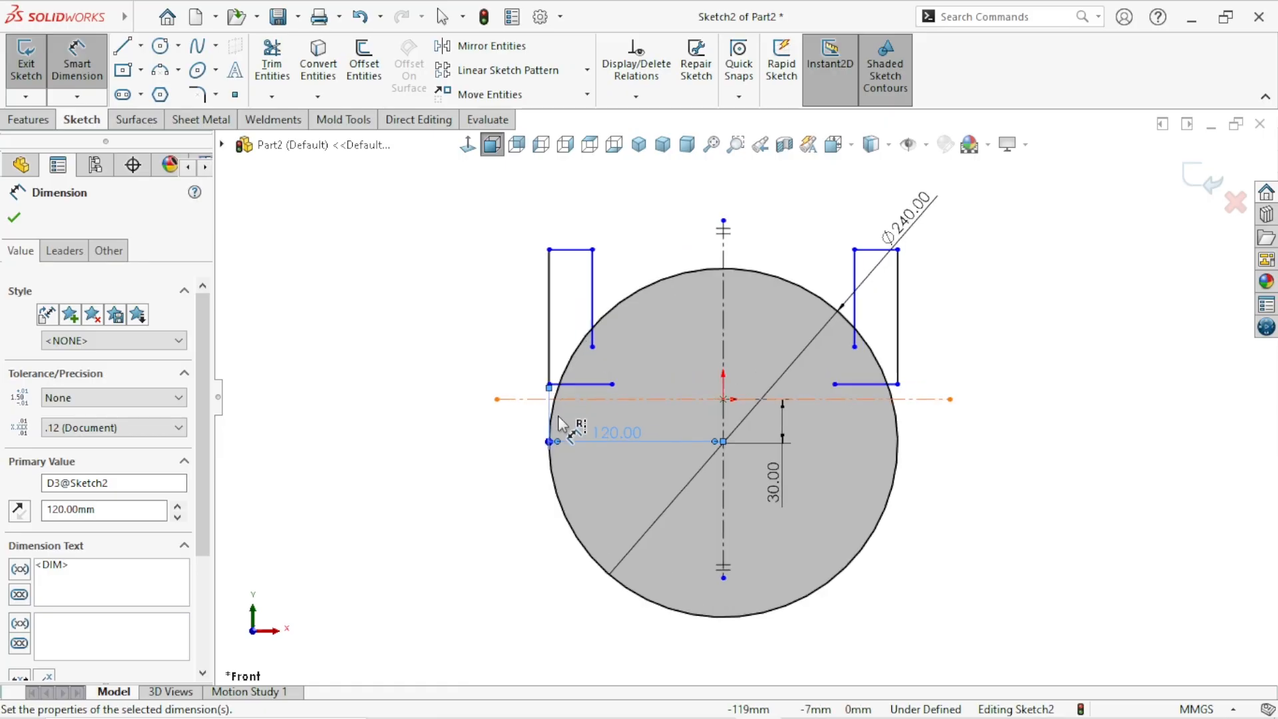
click(632, 361)
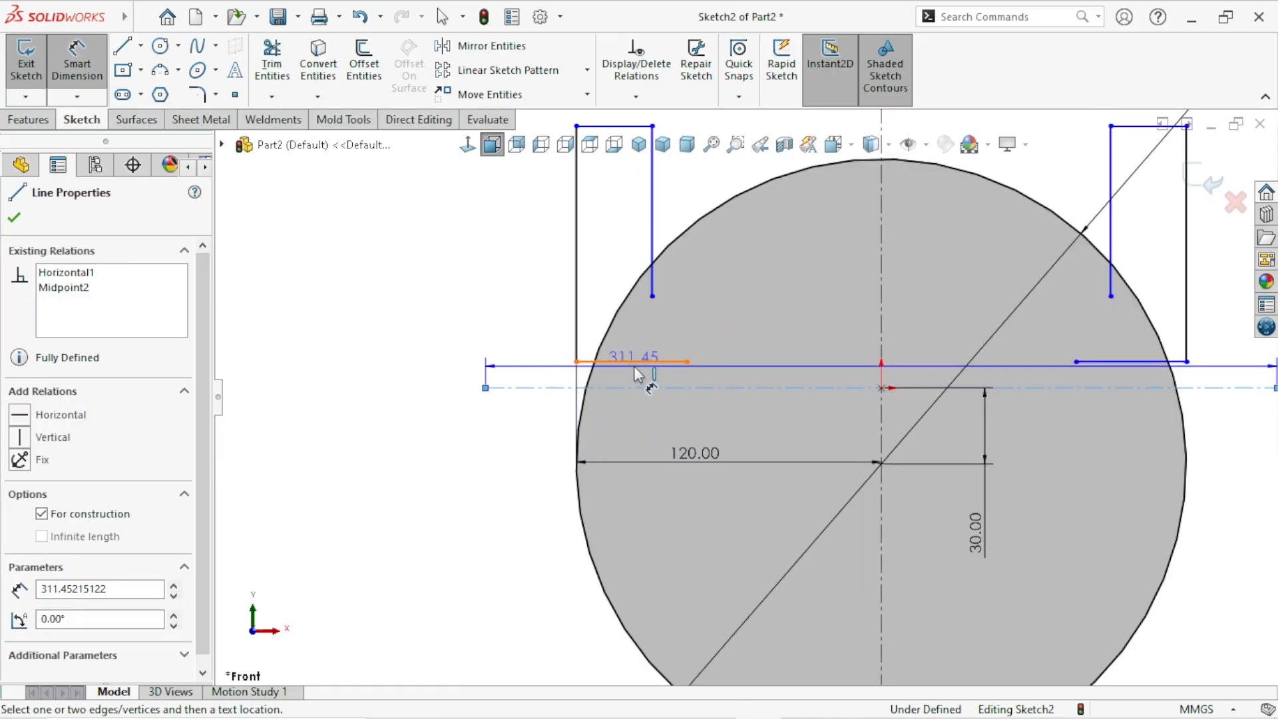
click(529, 387)
click(461, 446)
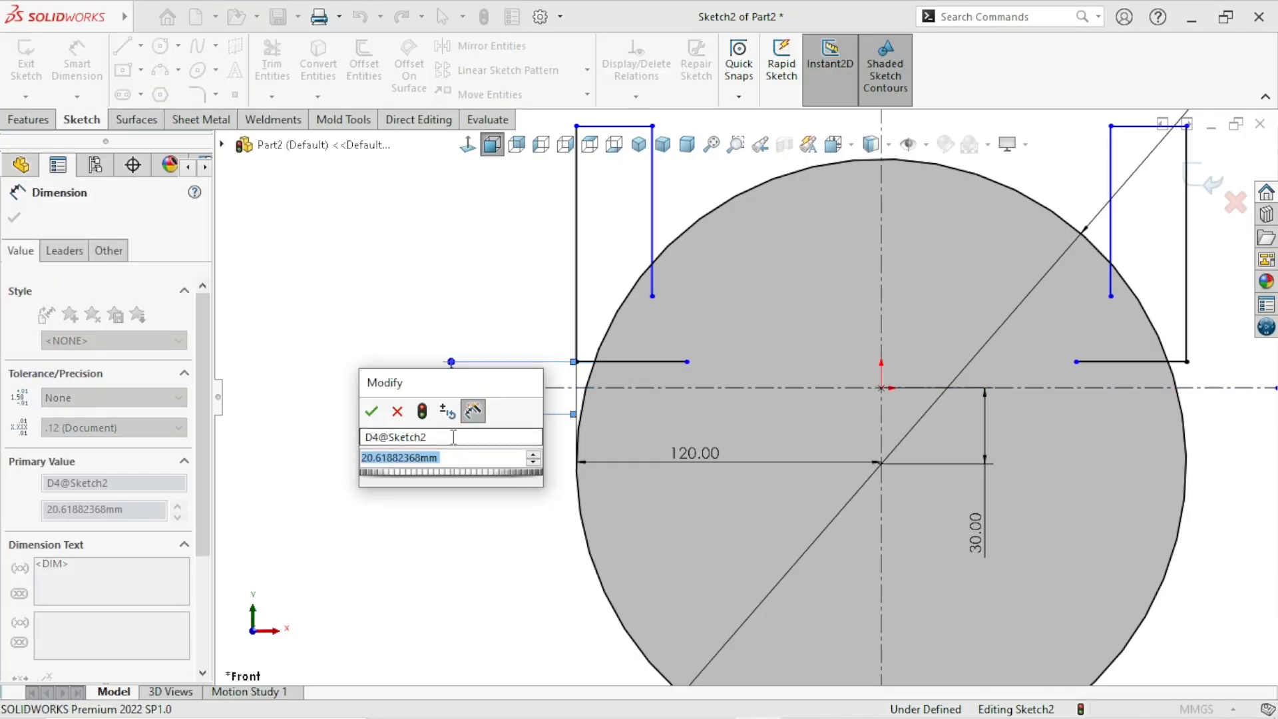
text(38*2)
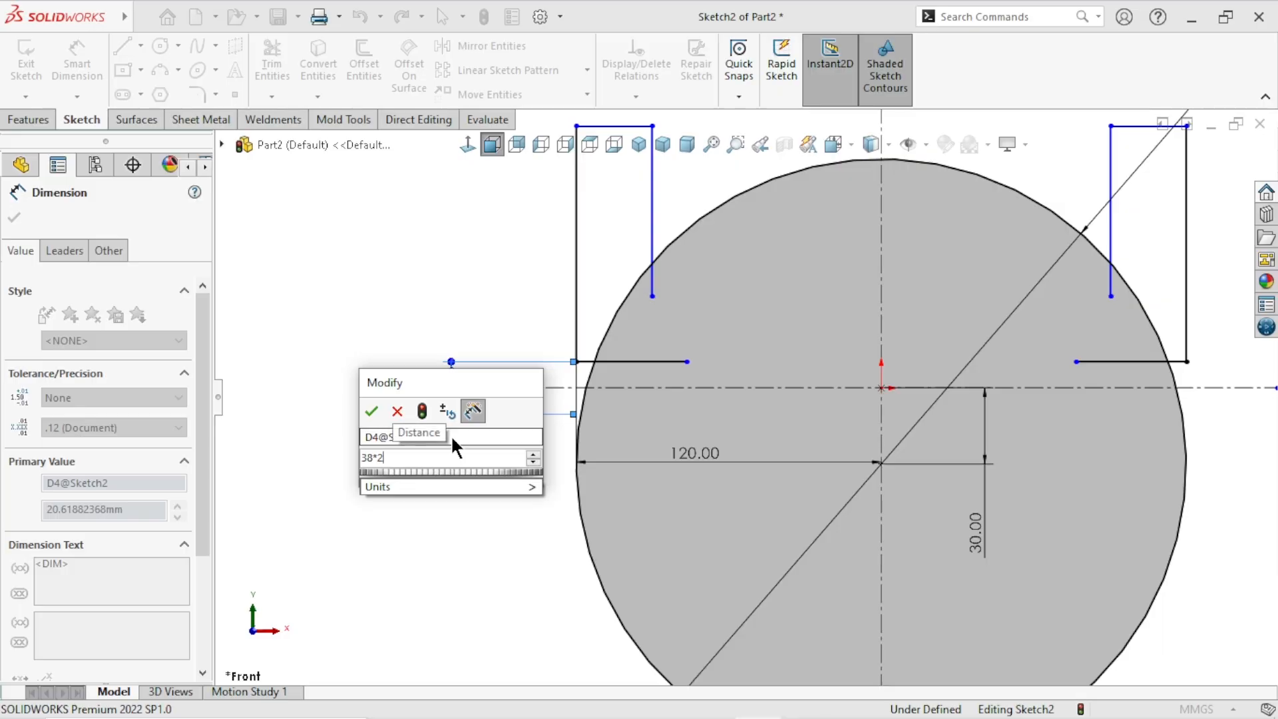
key(Return)
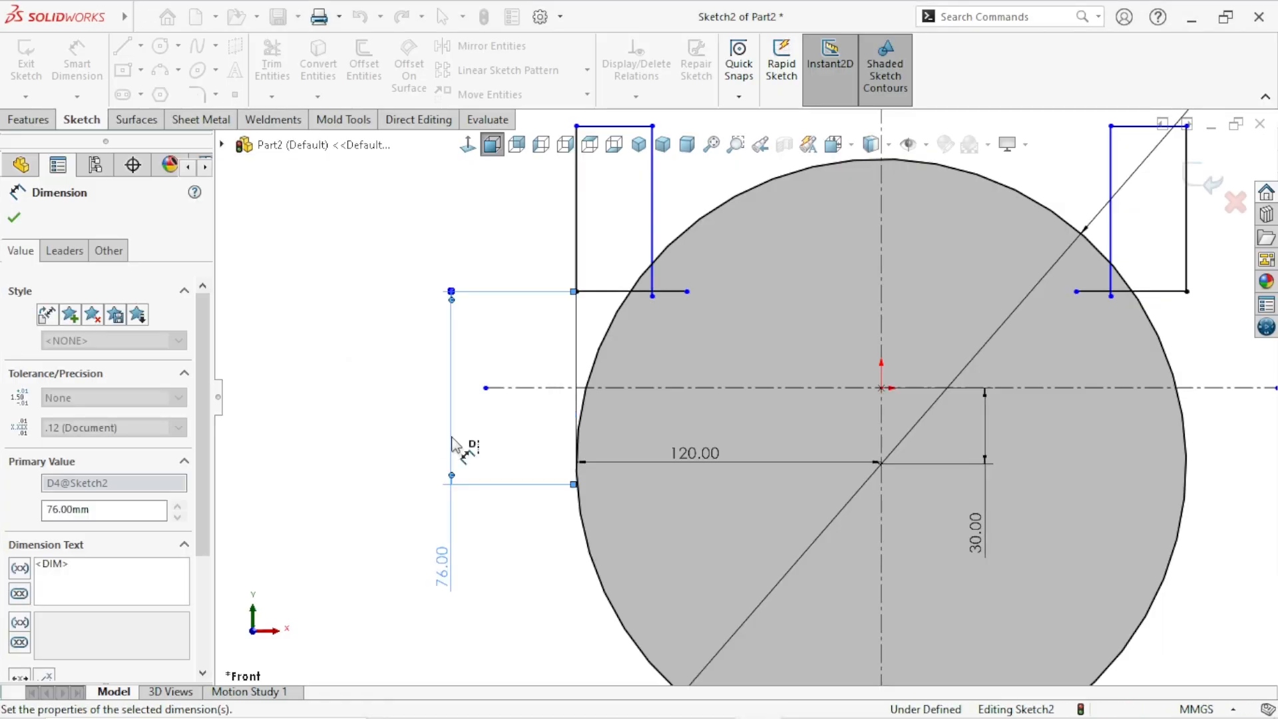
scroll(266, 570, up, 1)
scroll(558, 499, up, 1)
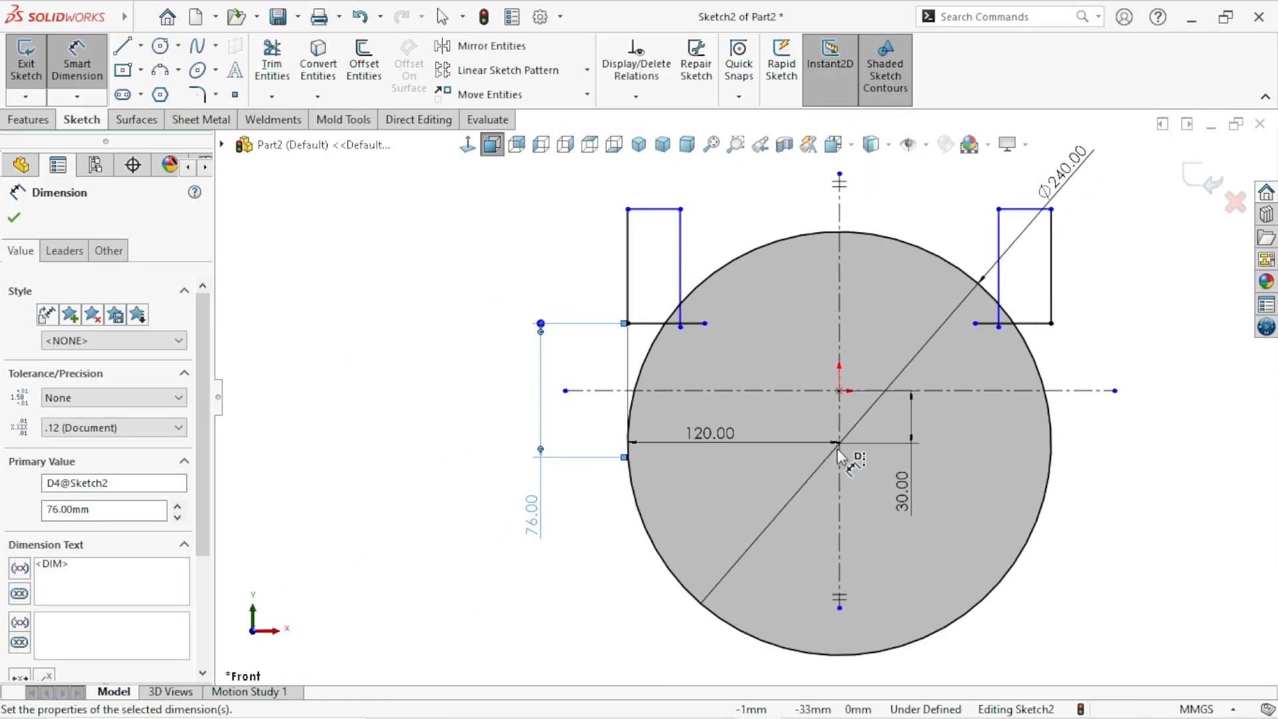
scroll(839, 452, down, 1)
scroll(606, 323, up, 1)
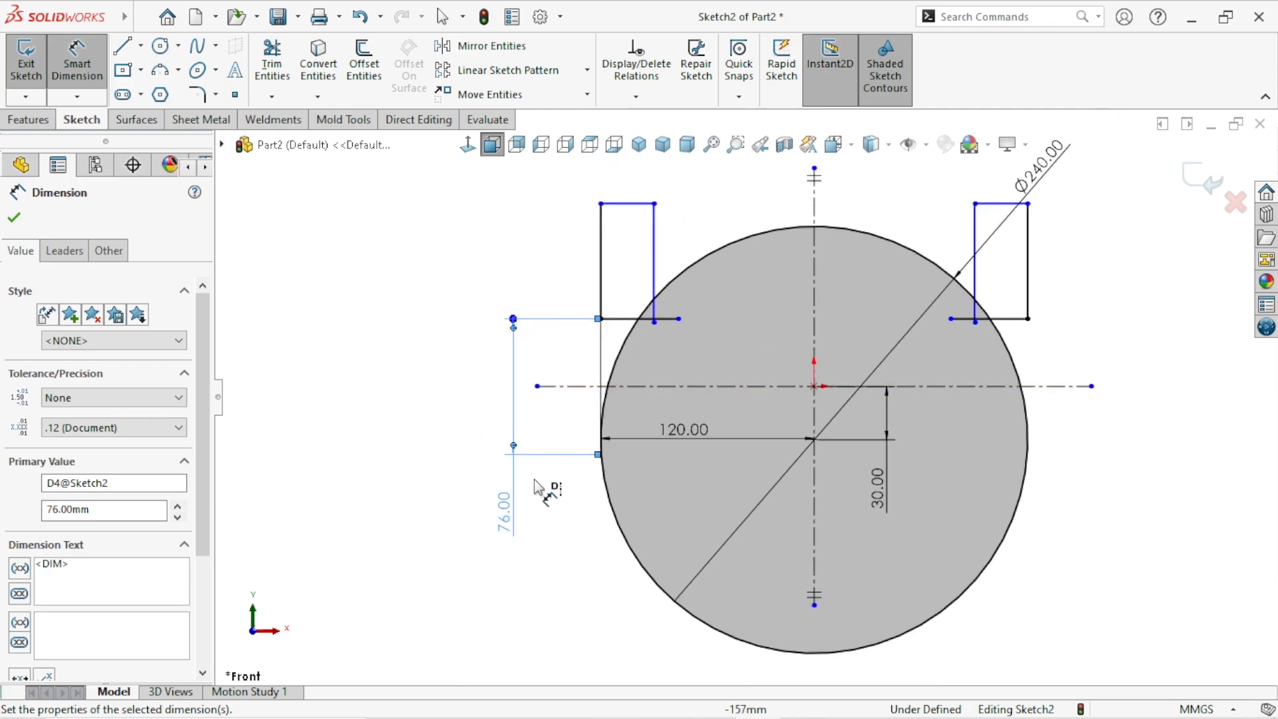
click(431, 436)
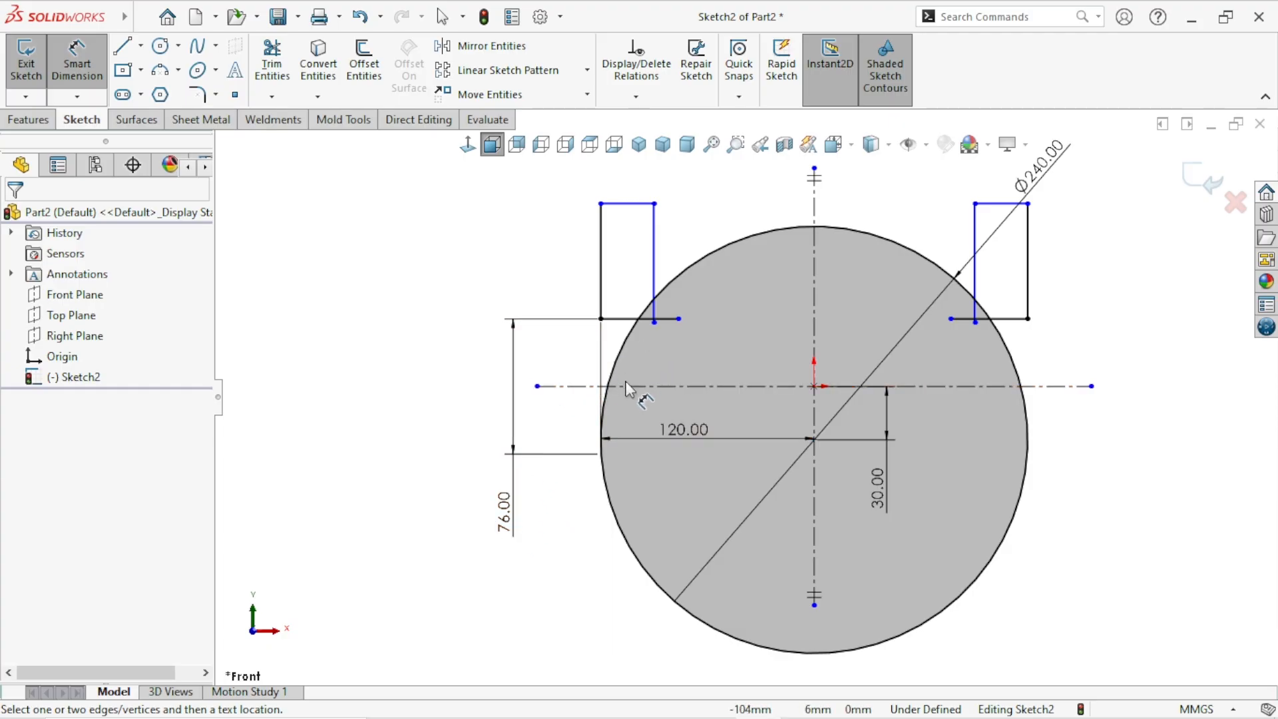
Dimension the left profile's upper horizontal line to a length of 20 mm and finish dimensioning.
scroll(784, 421, up, 1)
scroll(784, 421, down, 2)
scroll(816, 366, up, 2)
scroll(816, 366, down, 1)
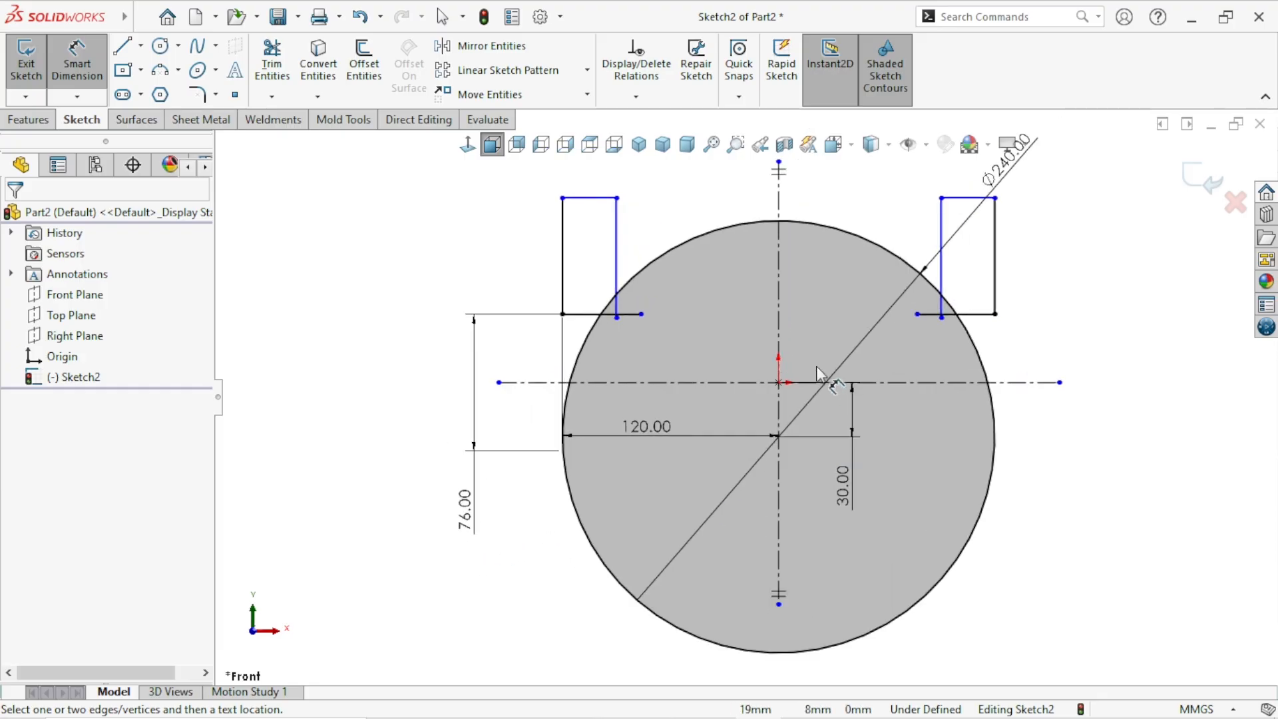
scroll(816, 366, down, 1)
scroll(699, 400, up, 3)
scroll(553, 286, down, 1)
click(620, 261)
click(530, 249)
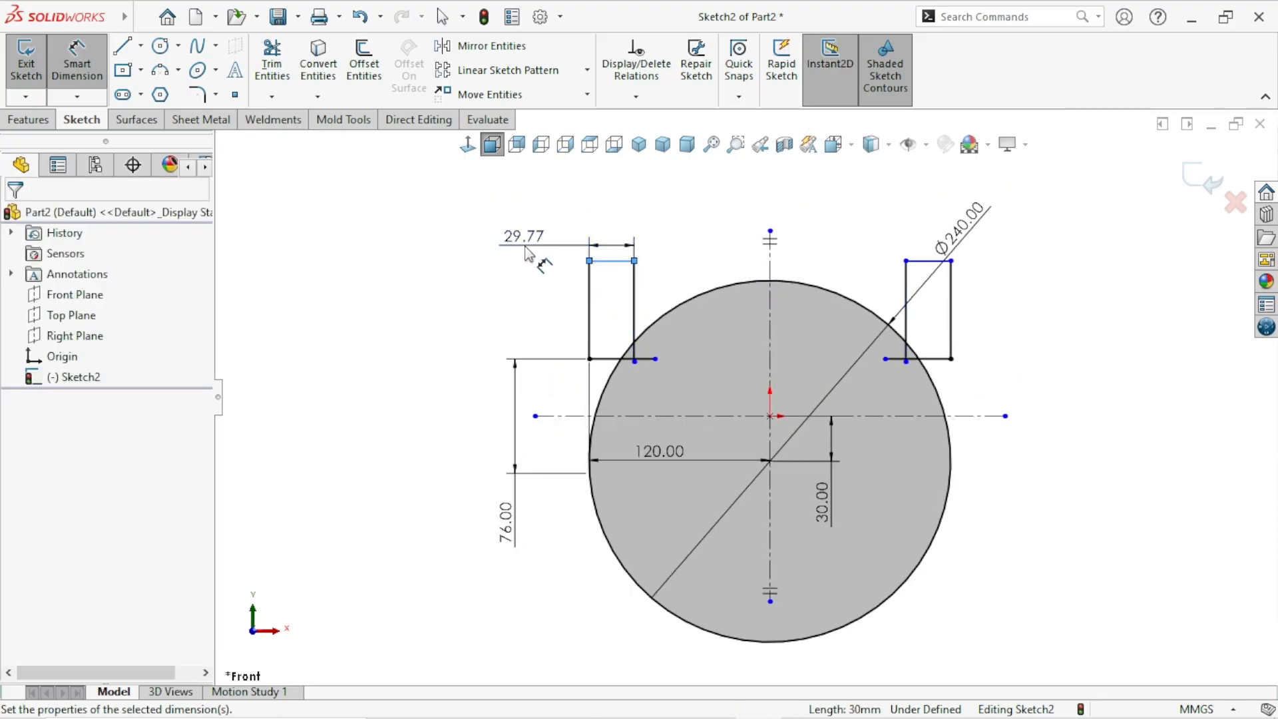
text(20)
key(Return)
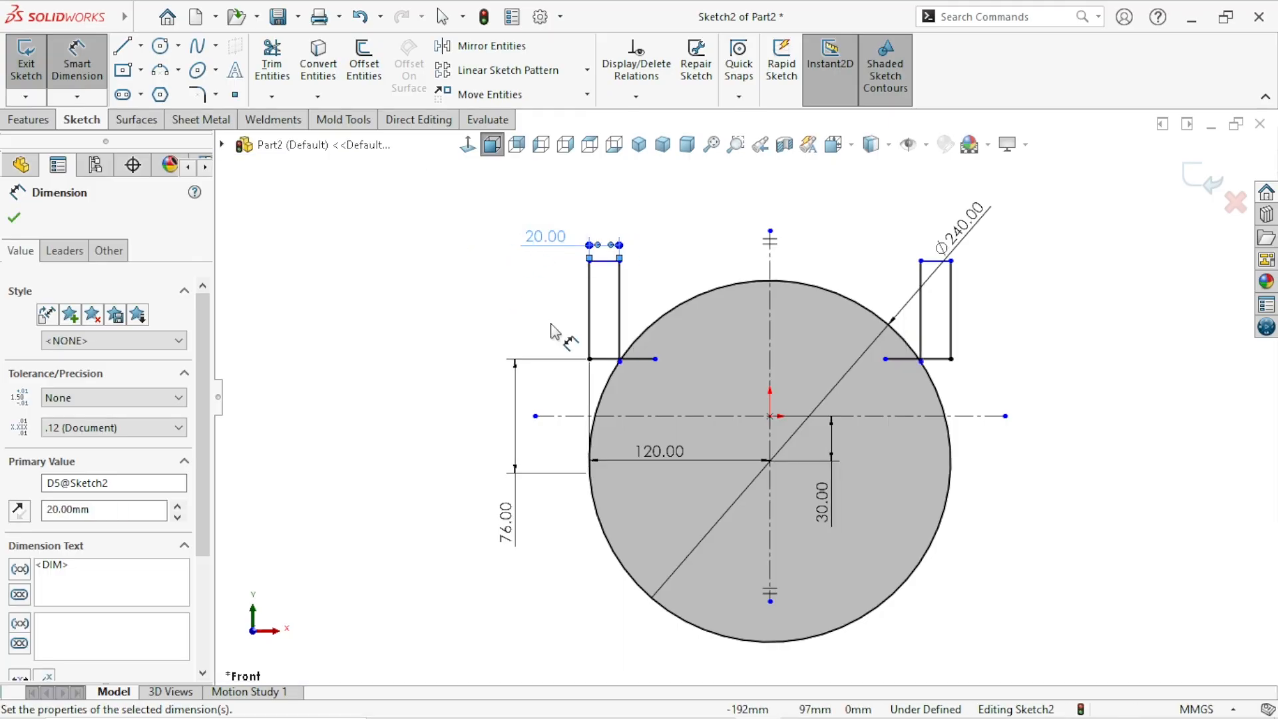
scroll(828, 366, up, 2)
scroll(662, 342, down, 4)
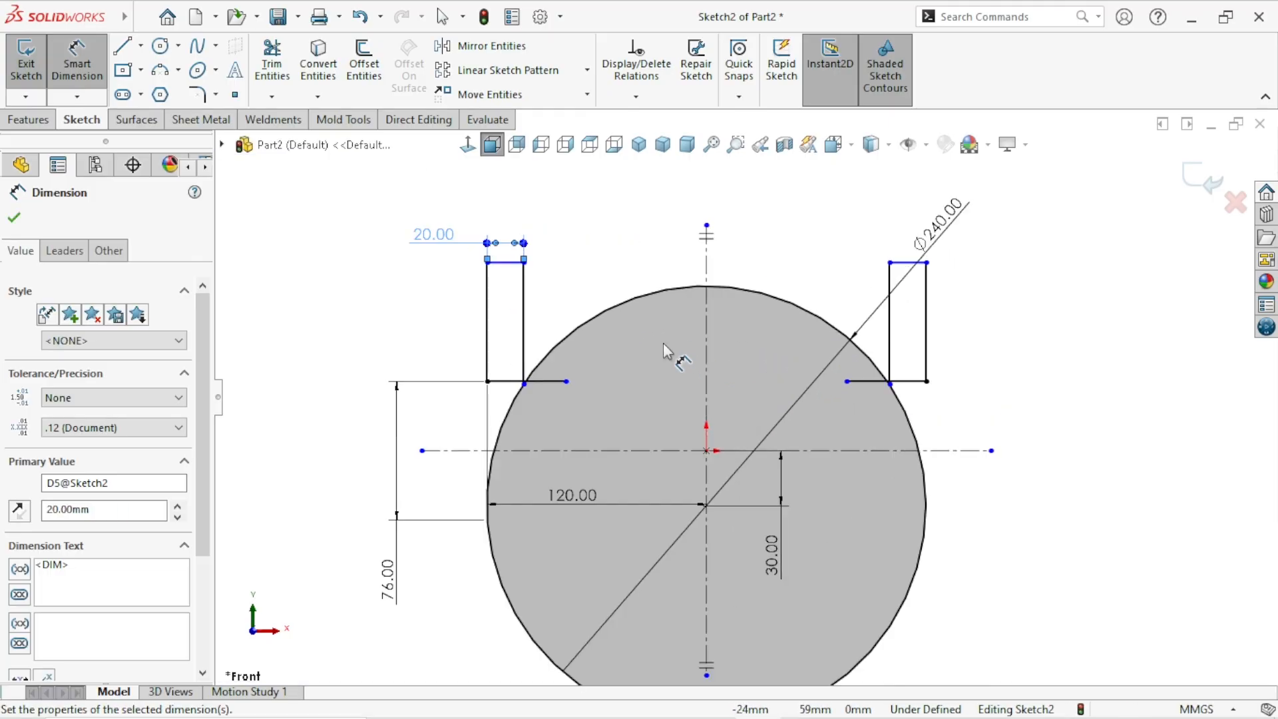
click(23, 217)
Offset the 240 mm circle inward by 10 mm using the reversed direction.
scroll(836, 469, up, 2)
scroll(837, 468, down, 2)
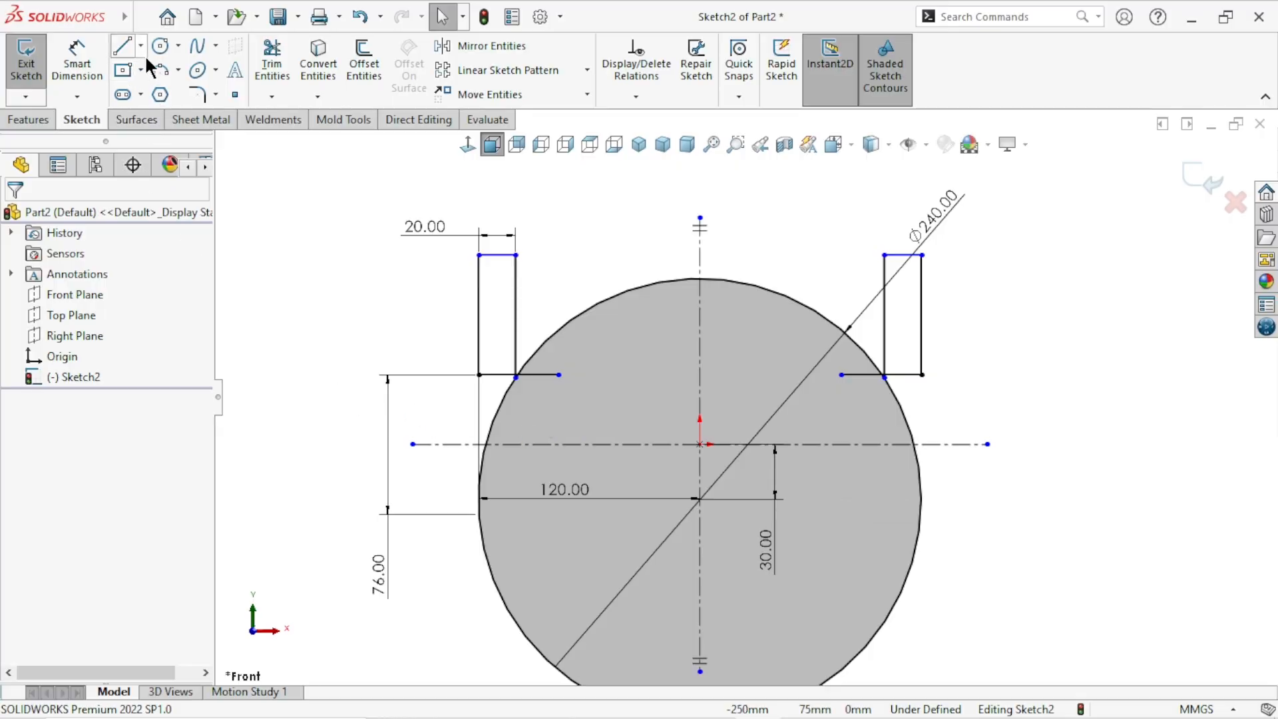
click(364, 65)
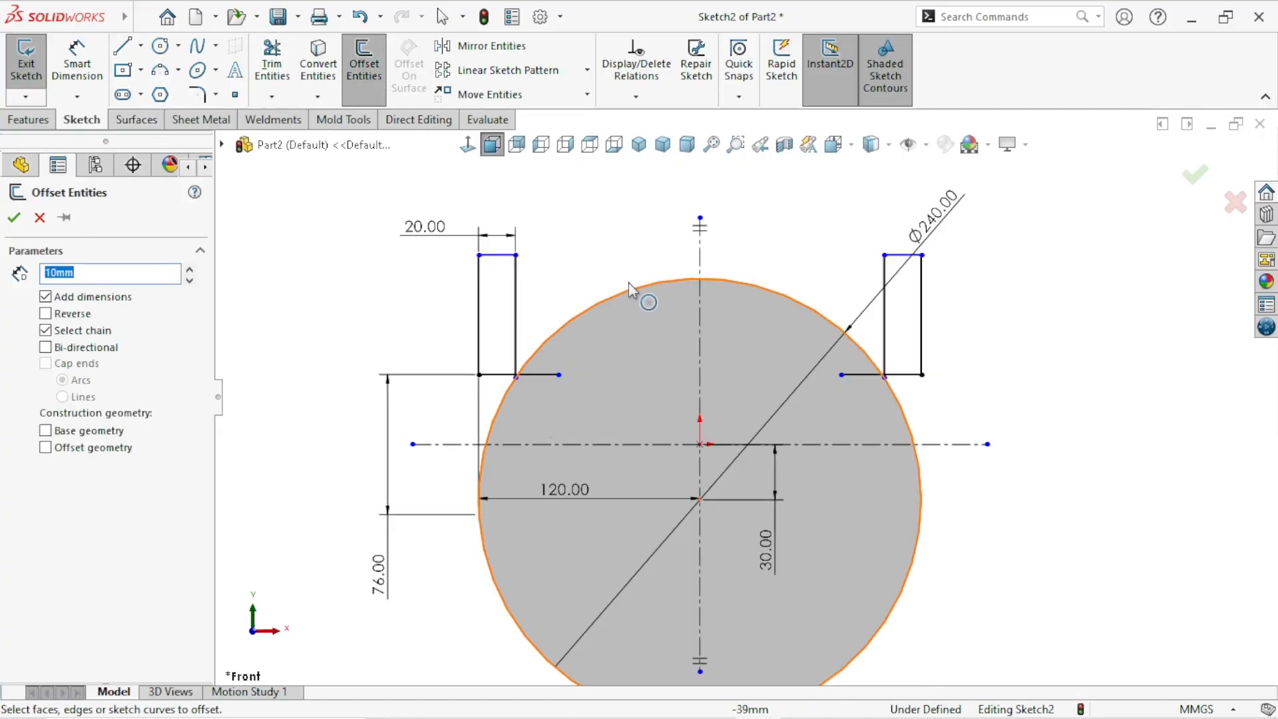
click(629, 289)
click(45, 313)
click(14, 218)
scroll(424, 467, up, 3)
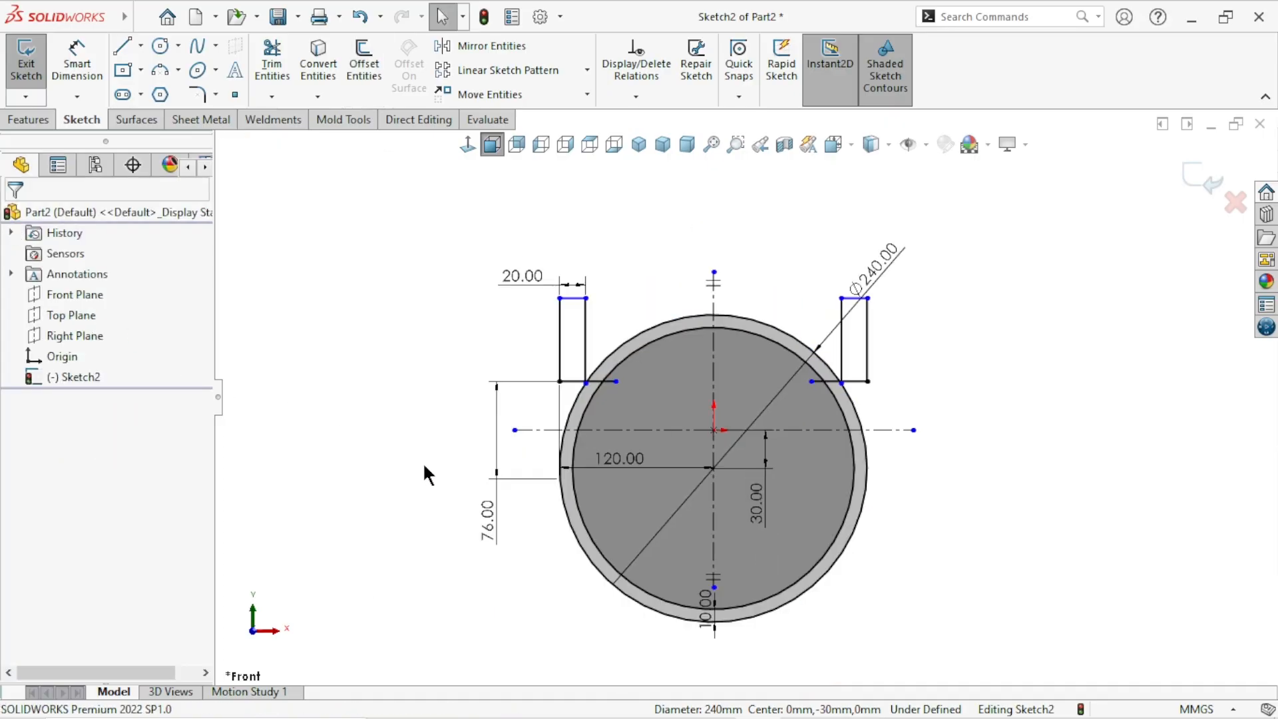
scroll(765, 422, down, 3)
scroll(666, 444, up, 3)
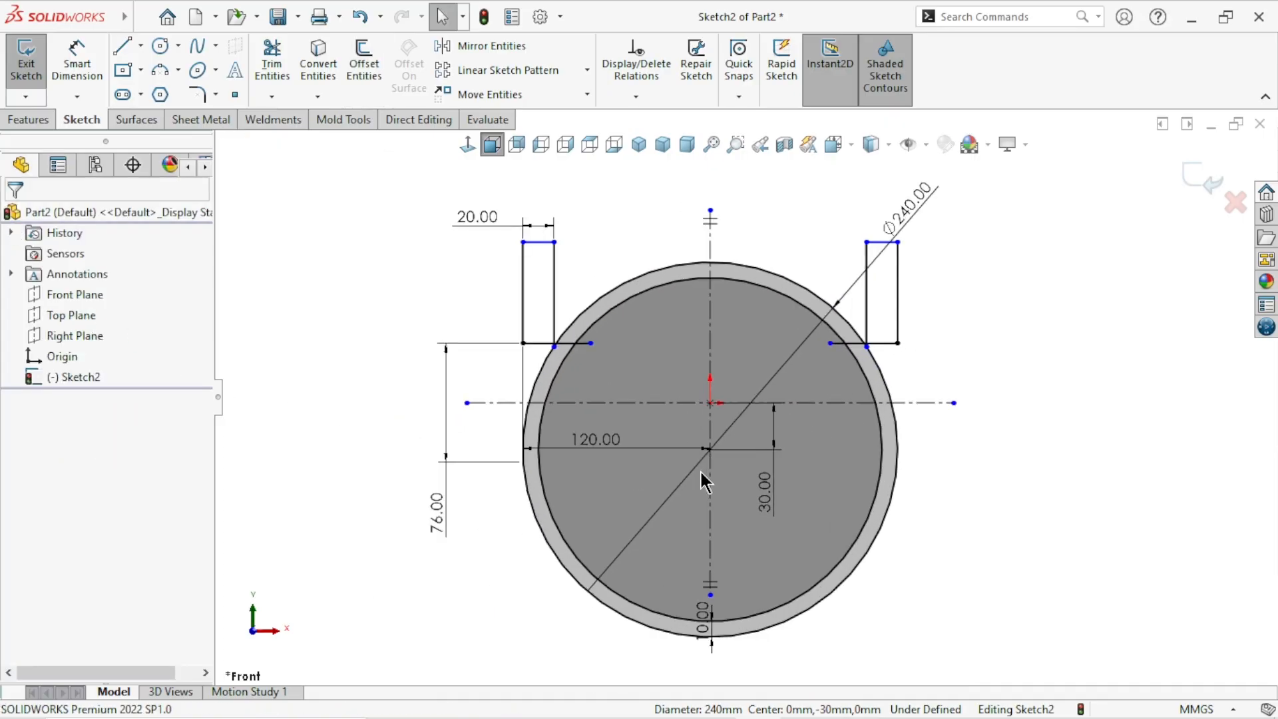
Dimension the distance from the horizontal centerline to the left profile's upper horizontal line as 100 mm.
click(78, 75)
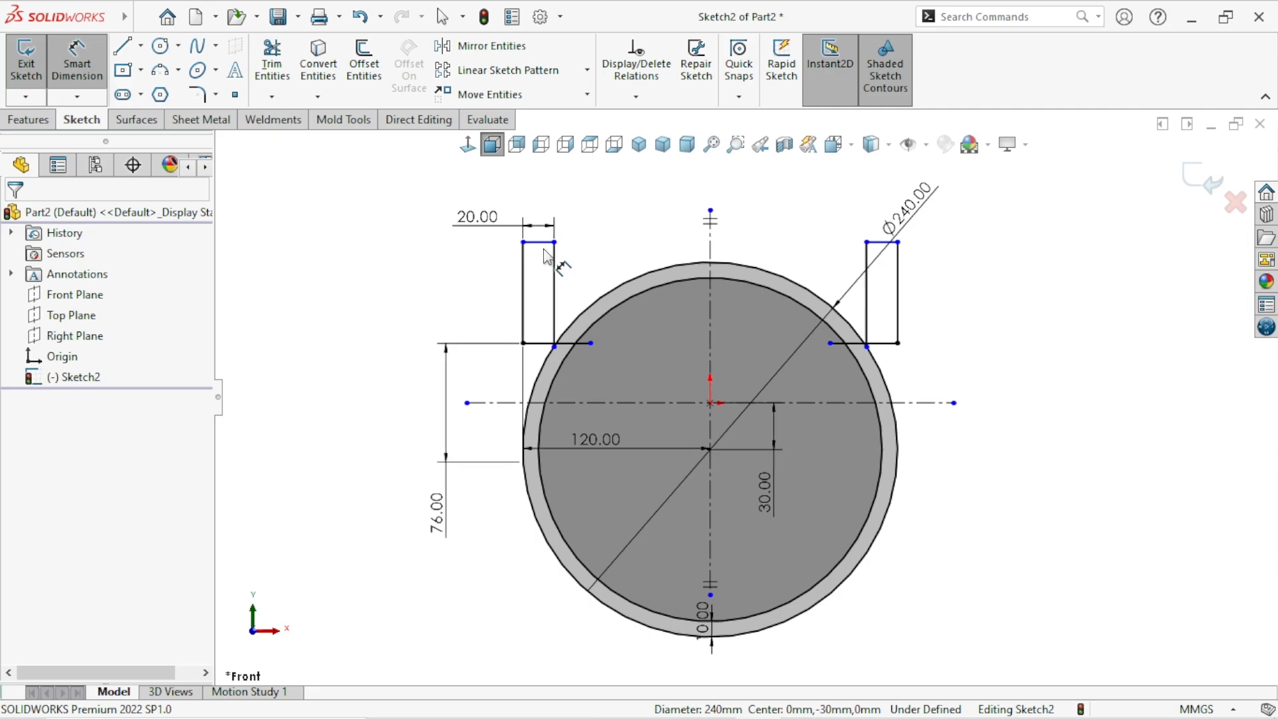
click(529, 242)
click(483, 403)
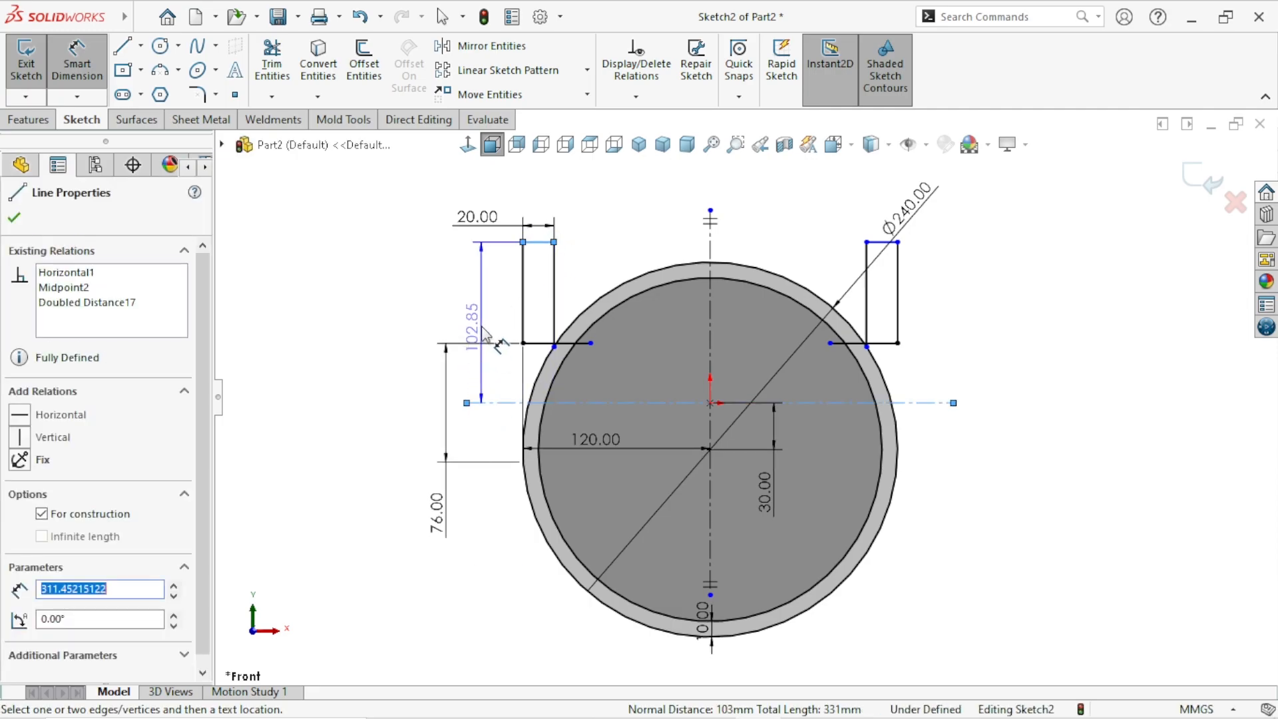
click(481, 318)
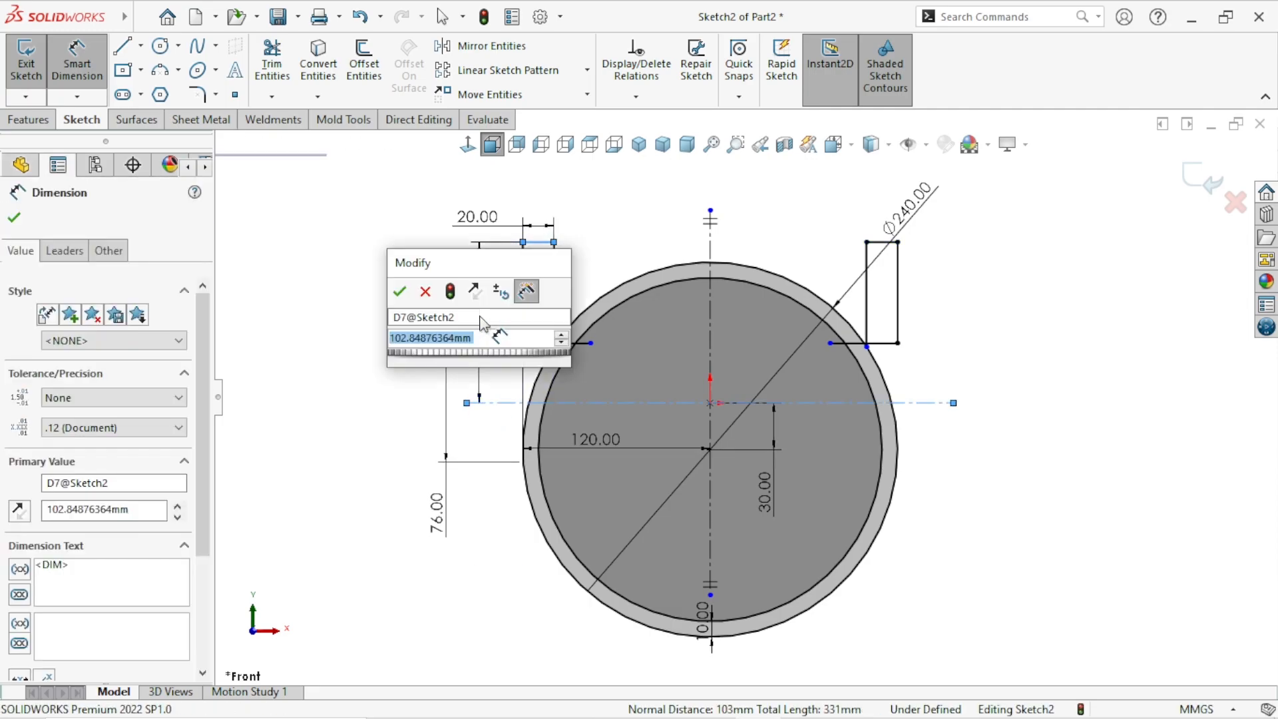
text(100)
key(Return)
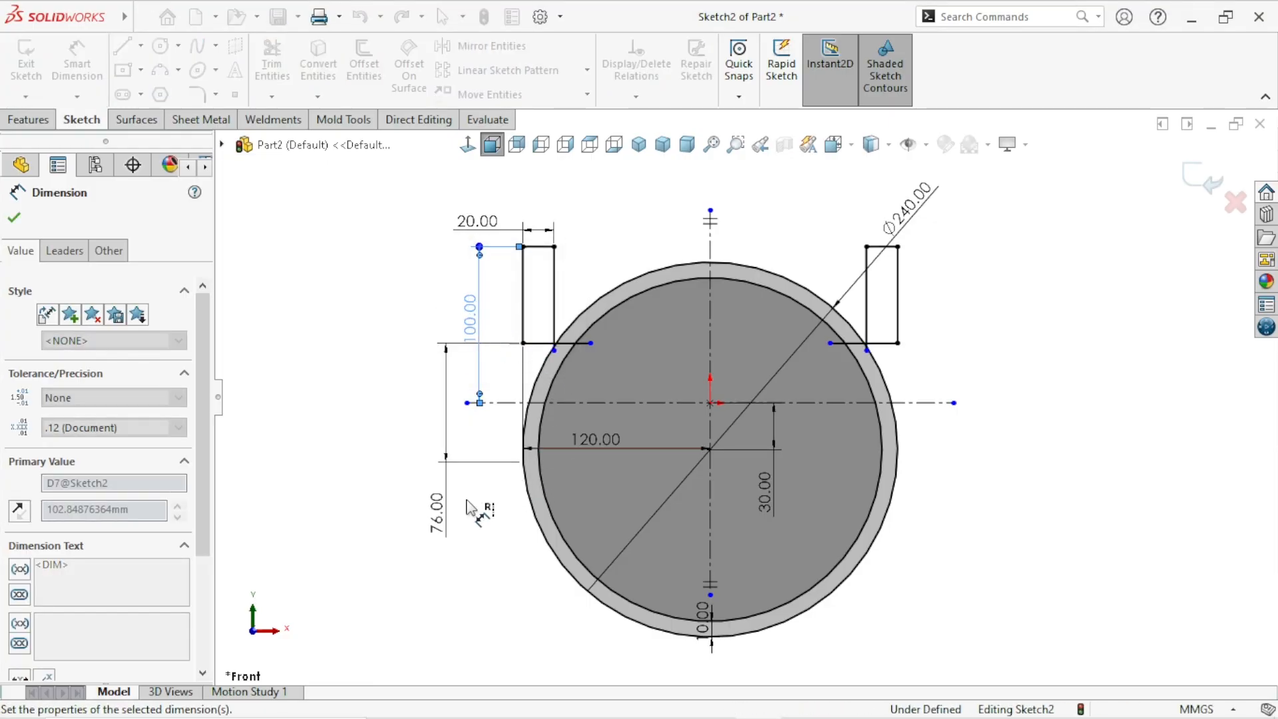
click(436, 568)
scroll(657, 370, down, 2)
scroll(632, 334, up, 1)
scroll(629, 333, down, 1)
scroll(643, 333, up, 1)
scroll(644, 334, down, 1)
scroll(645, 334, up, 1)
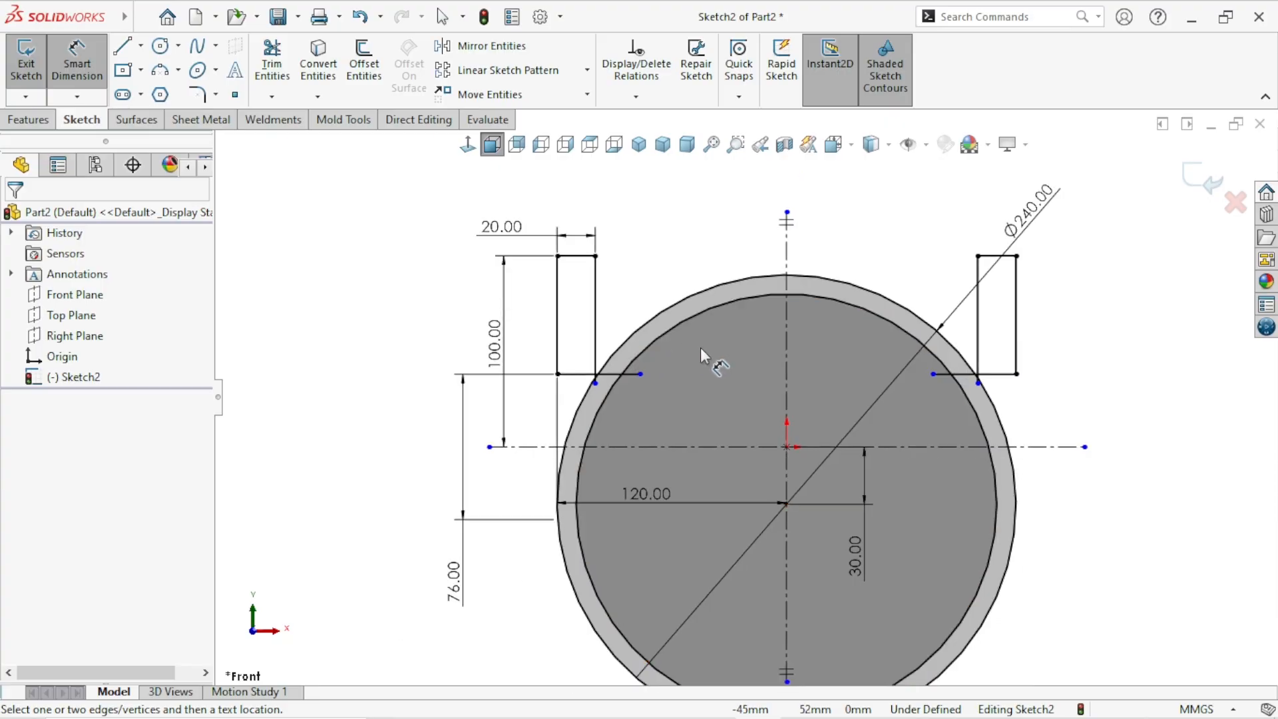
scroll(640, 397, down, 2)
scroll(641, 396, down, 1)
scroll(641, 396, up, 1)
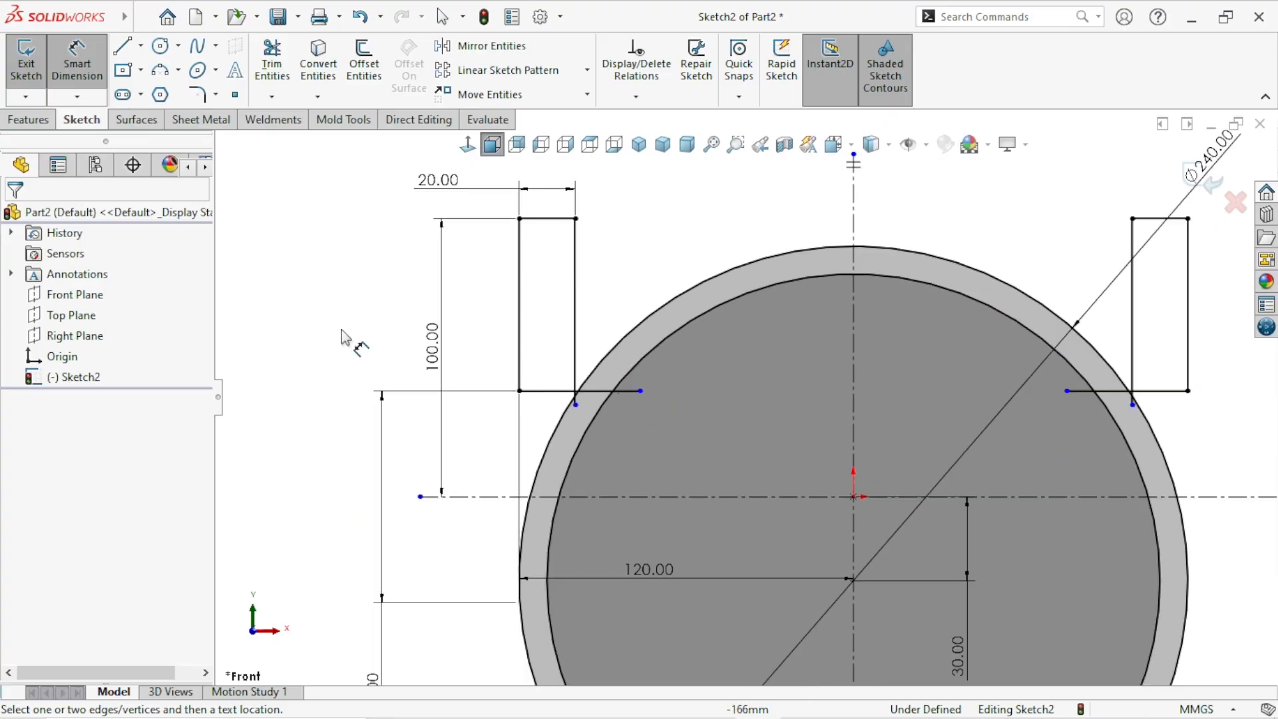
click(196, 95)
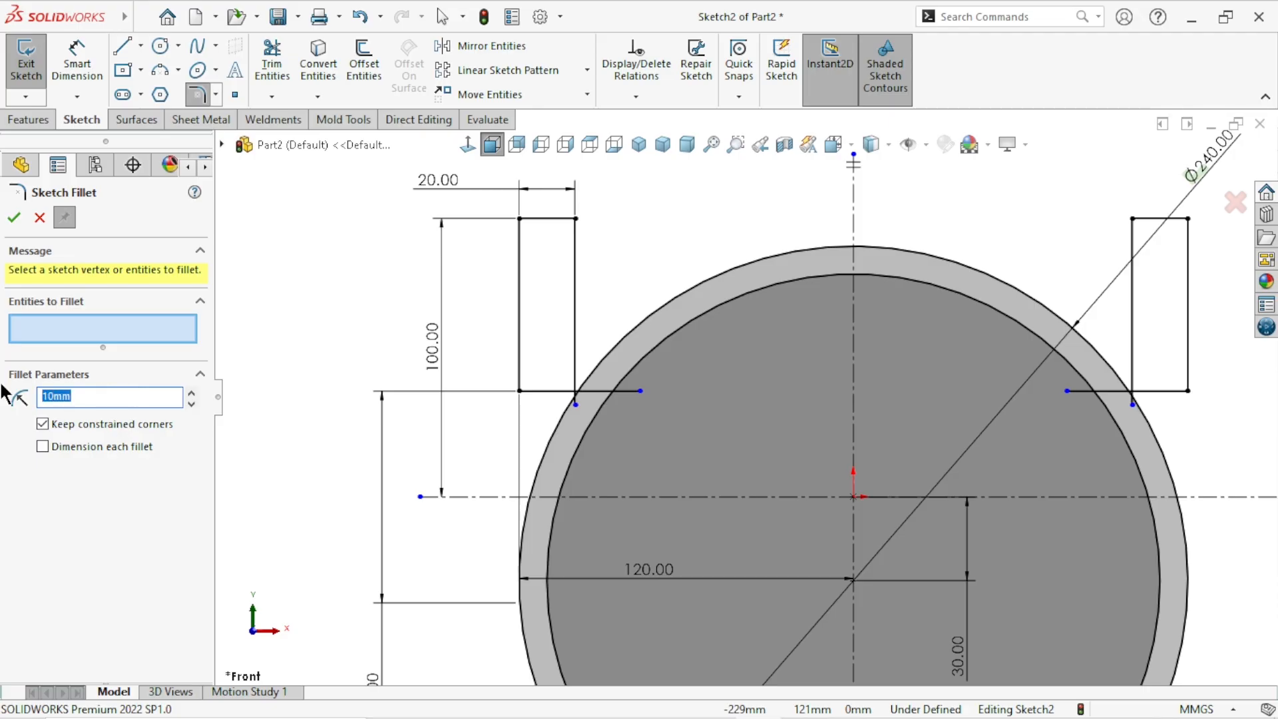
click(576, 360)
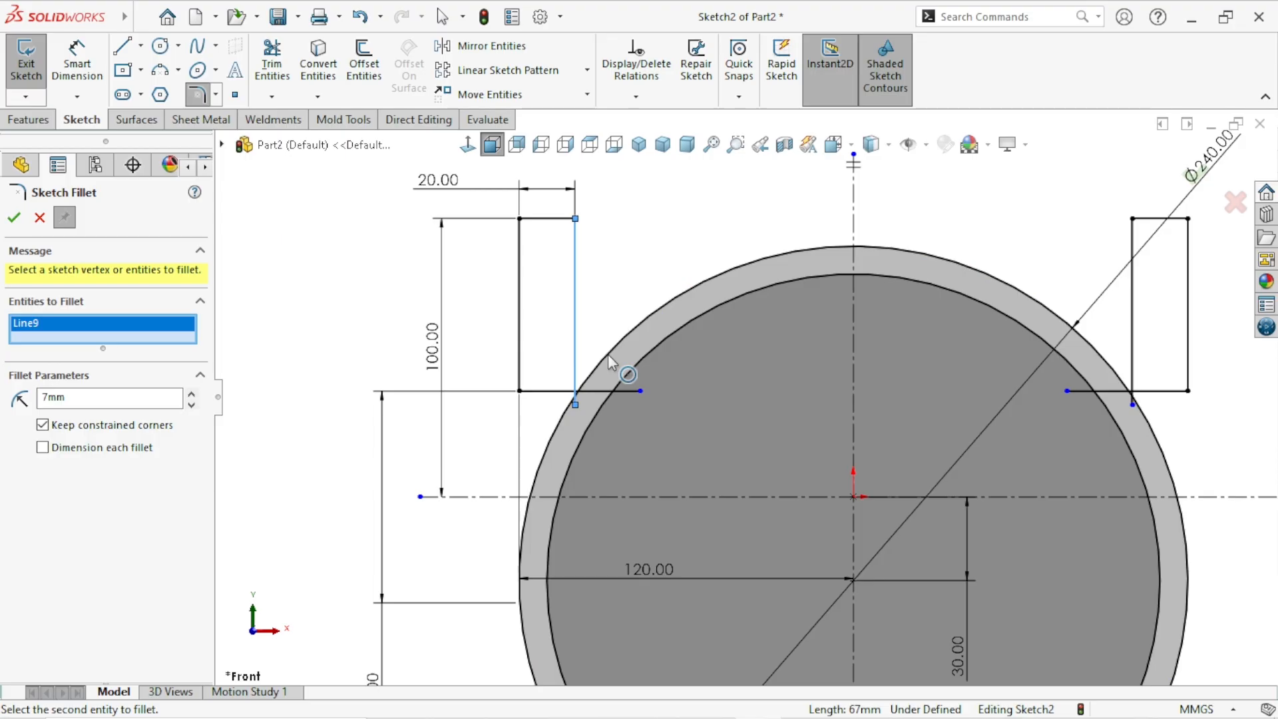
click(39, 217)
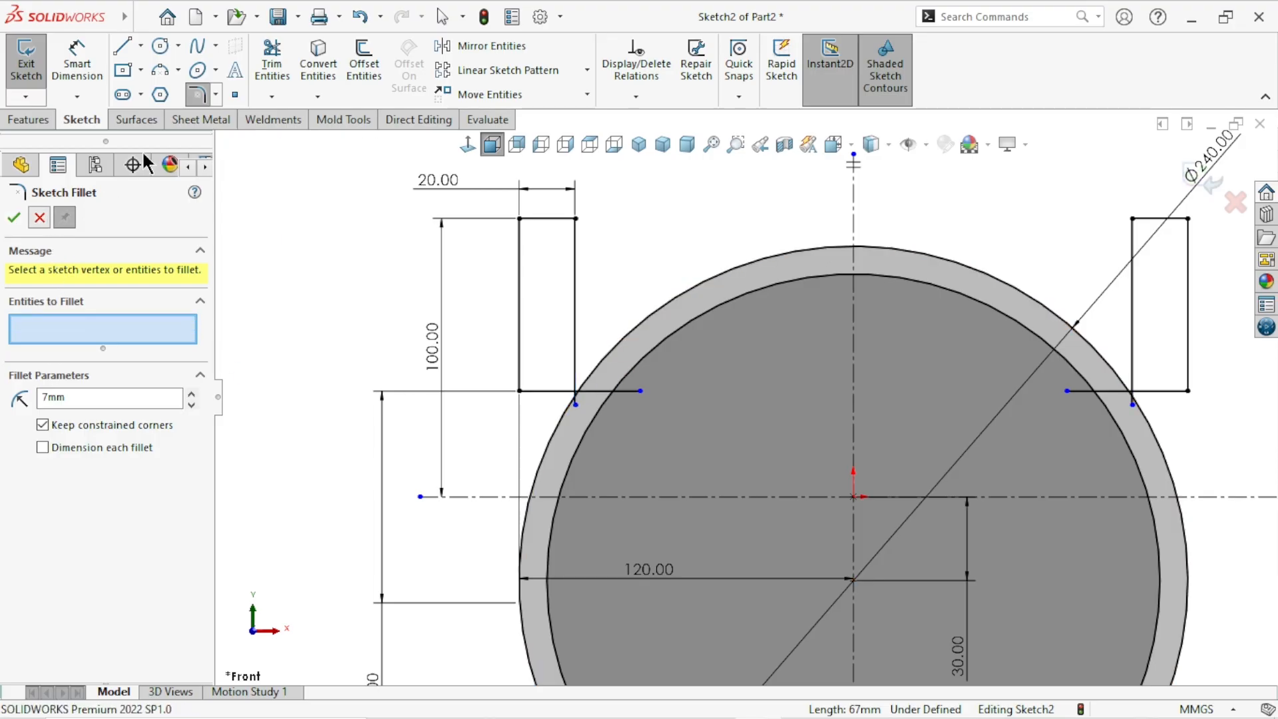
Trim away the parts of both concentric circles below the horizontal centerline with Power trim.
click(271, 63)
key(f)
scroll(915, 473, down, 6)
drag(305, 543, 430, 523)
scroll(707, 411, up, 4)
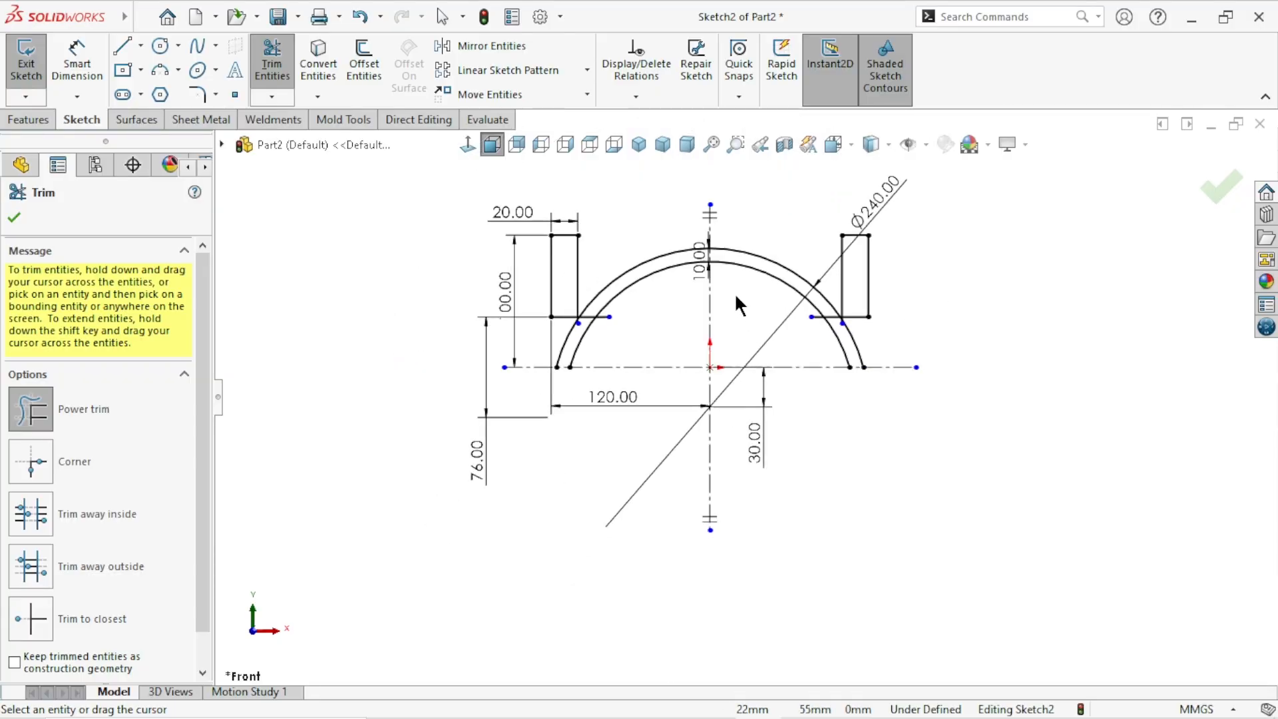
click(17, 225)
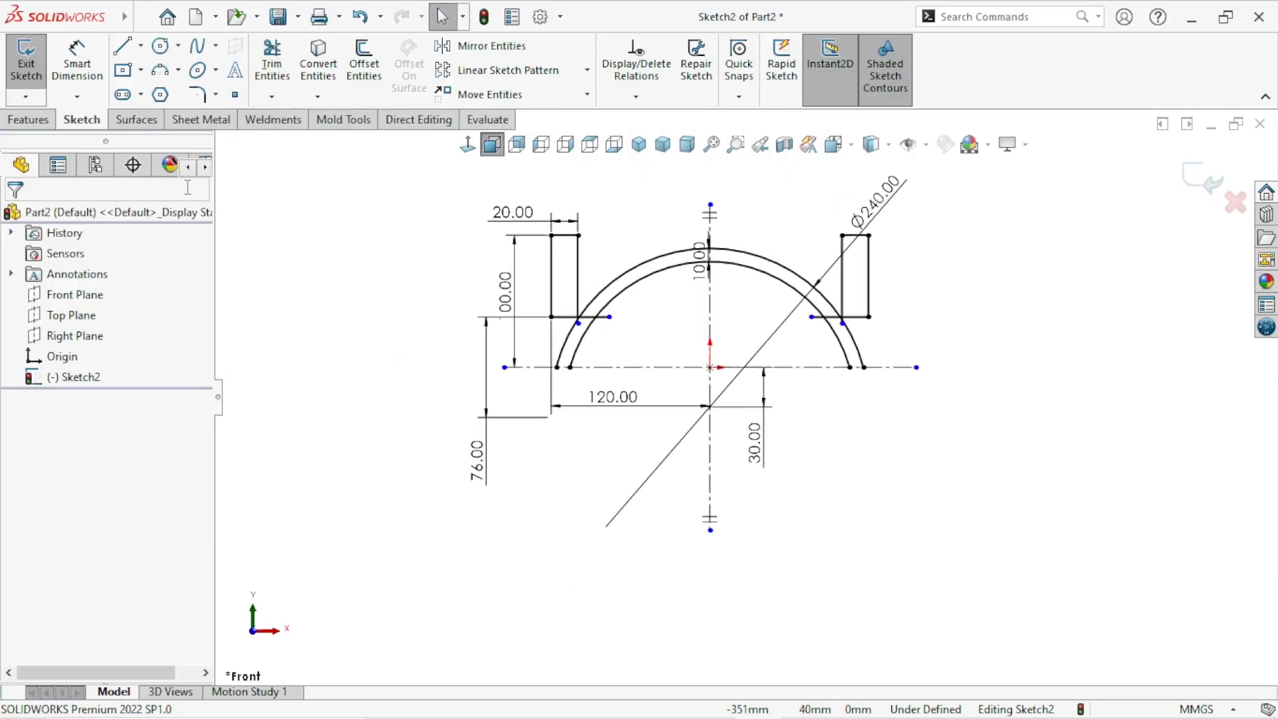
Add a 7 mm sketch fillet between the left profile's inner vertical line and the outer arc, accepting deletion of the corner's relations.
click(200, 96)
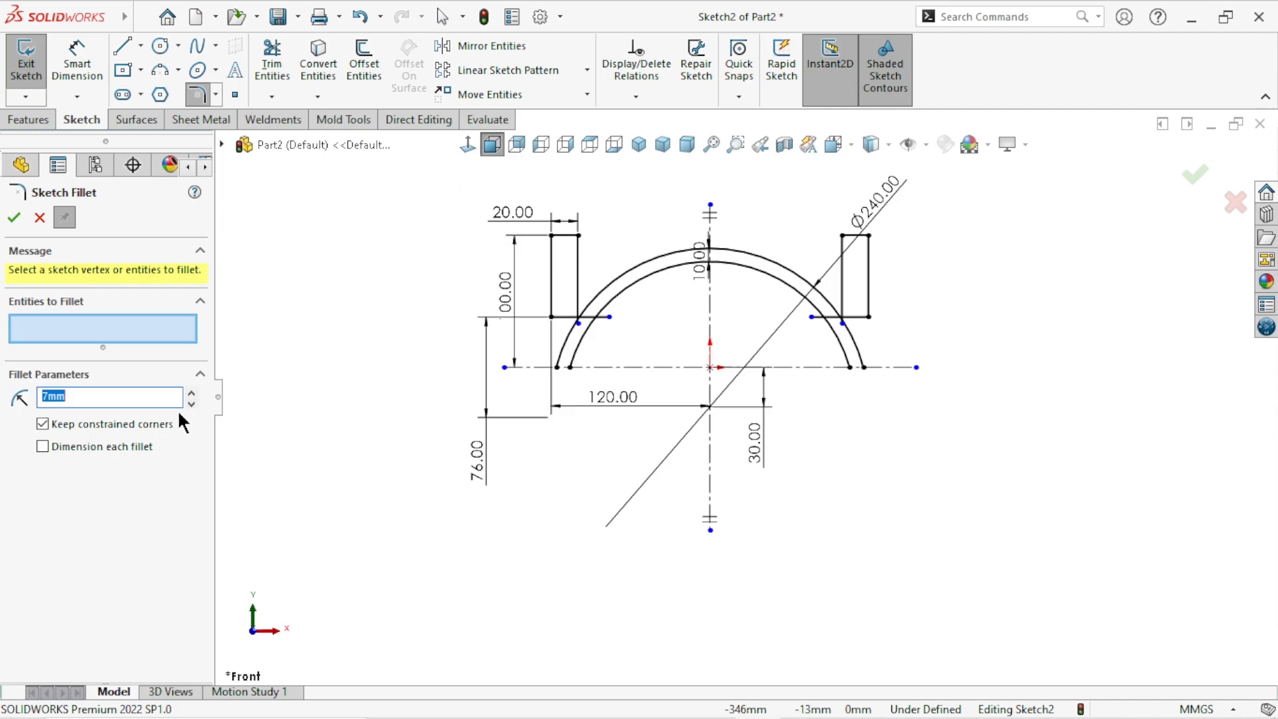
scroll(544, 357, down, 5)
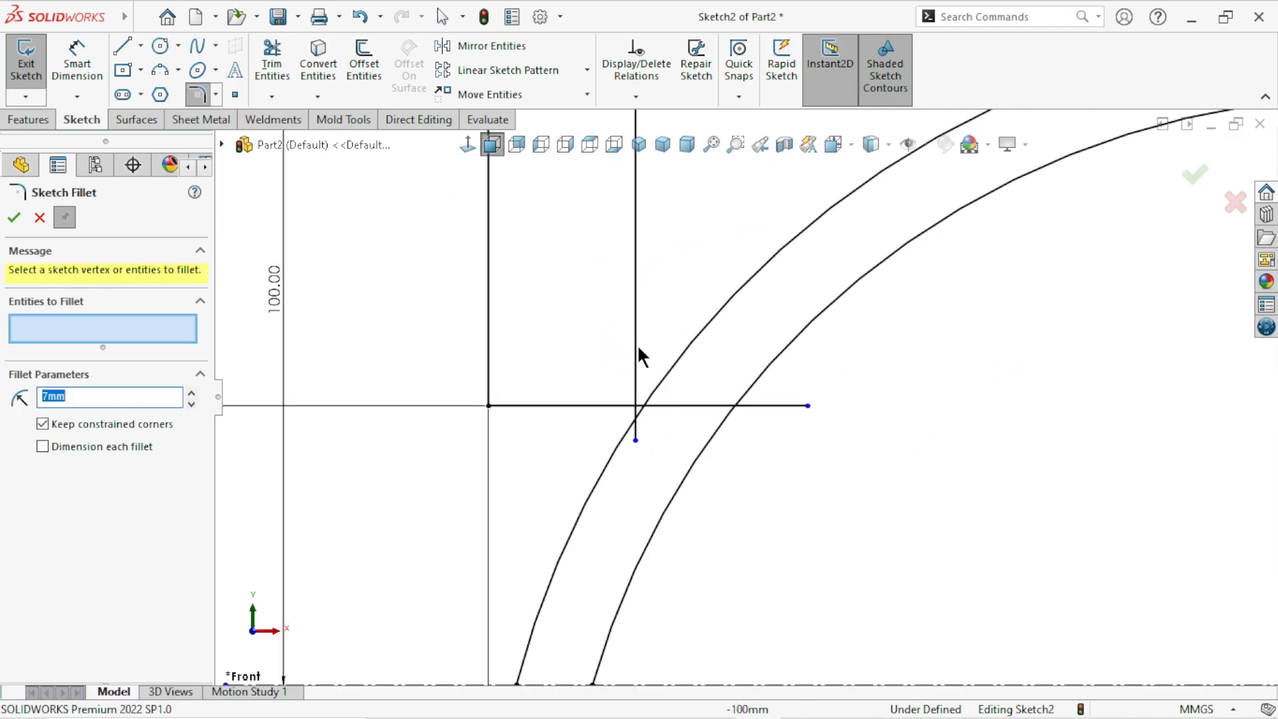
click(639, 353)
click(683, 369)
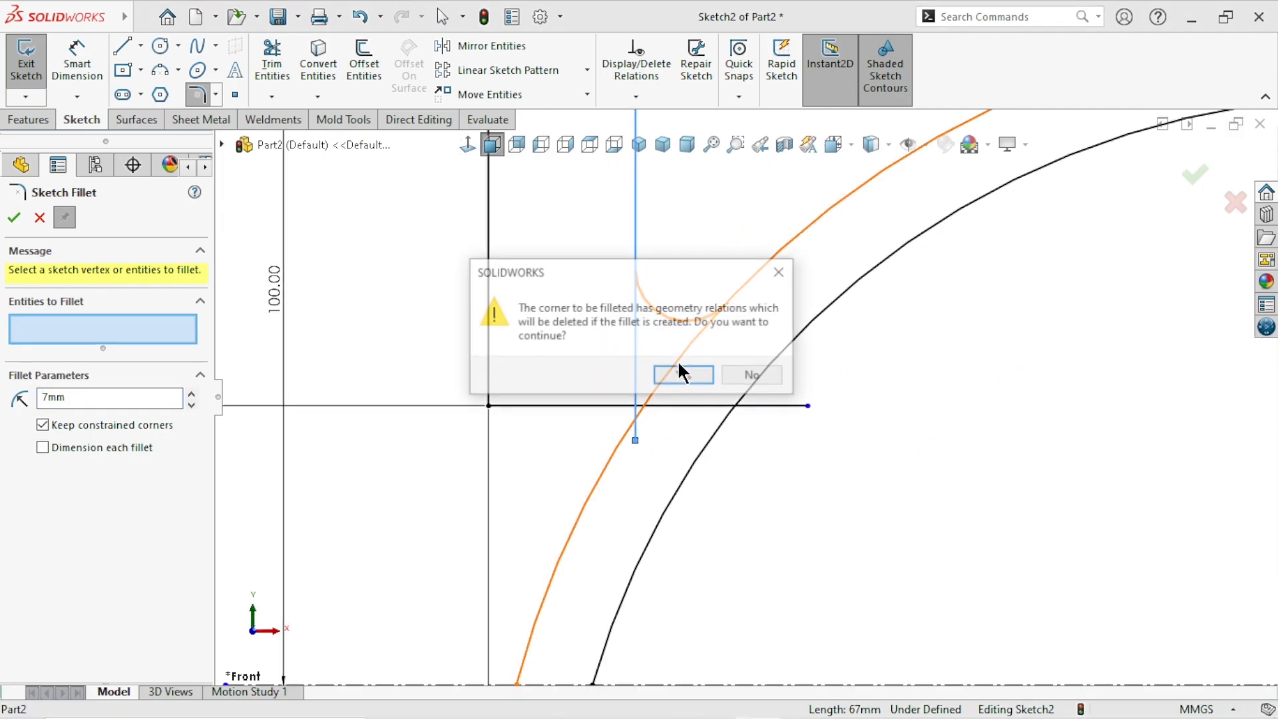
click(683, 375)
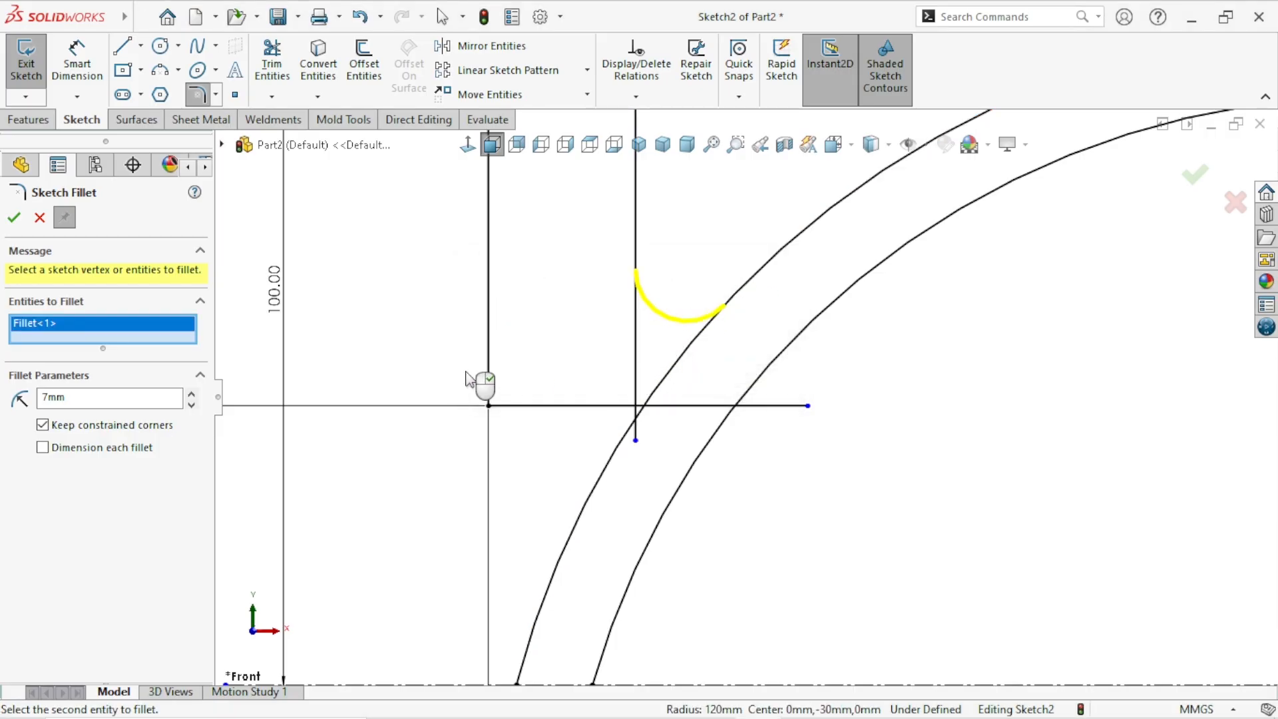
Add a matching 7 mm fillet between the right profile's inner vertical line and the outer arc, then apply both fillets and exit Sketch Fillet.
scroll(730, 376, up, 5)
scroll(992, 400, down, 8)
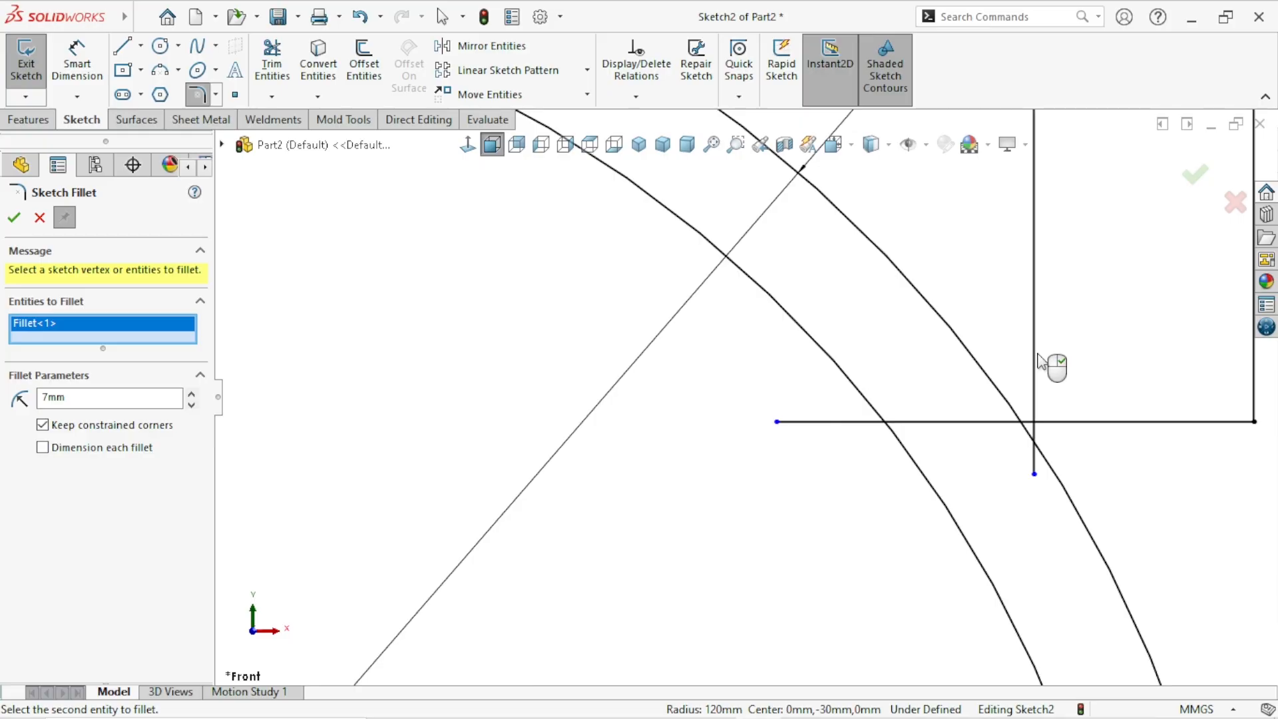
click(1033, 363)
click(1003, 388)
click(668, 378)
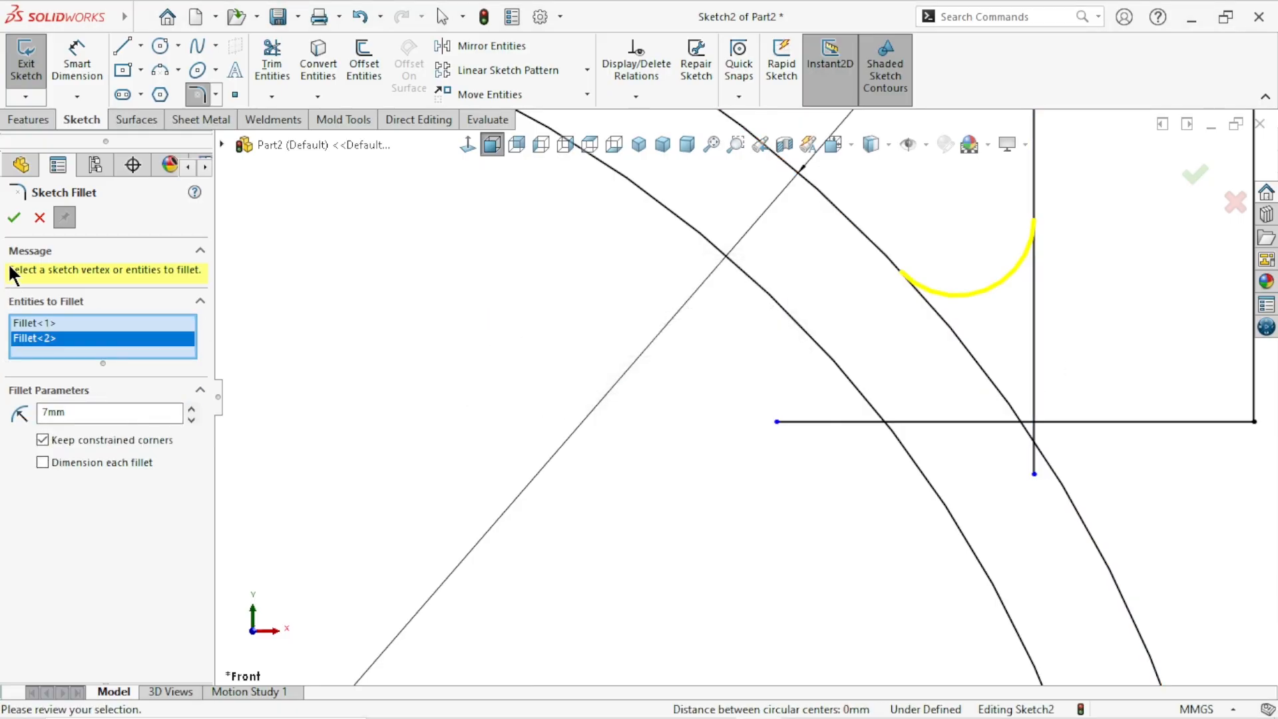
click(13, 218)
scroll(750, 342, up, 5)
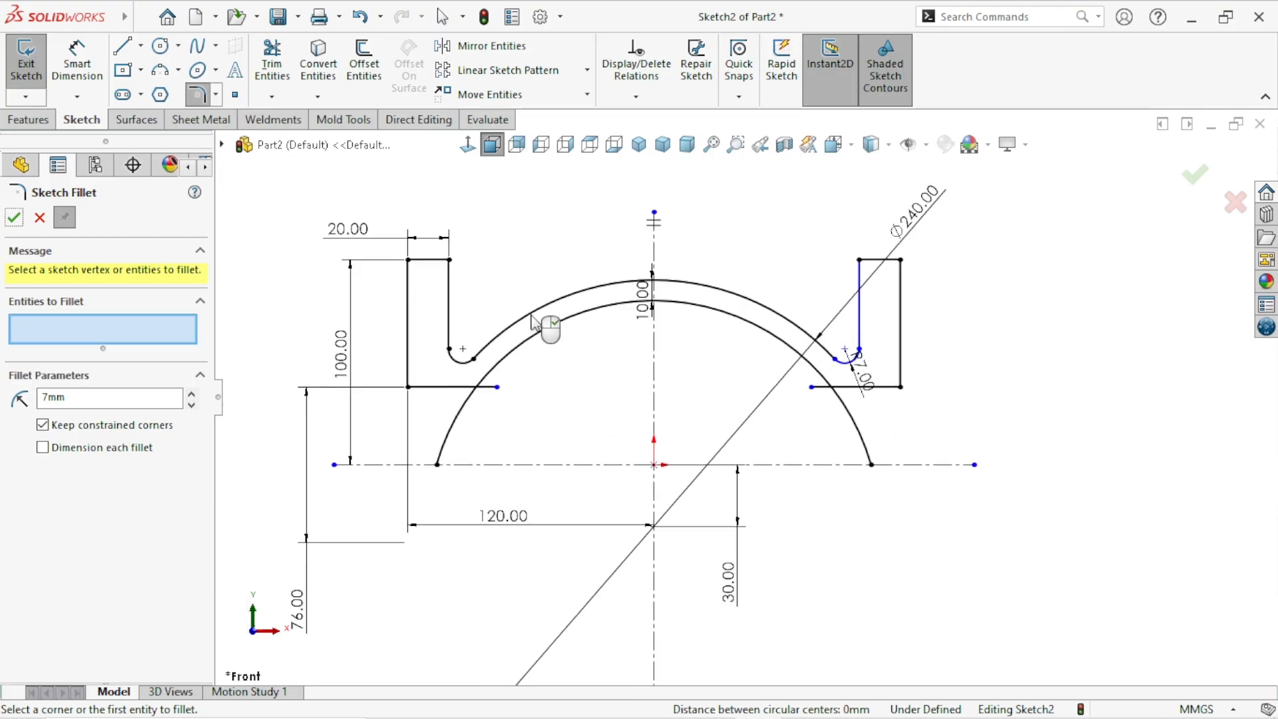
click(14, 218)
scroll(434, 390, down, 3)
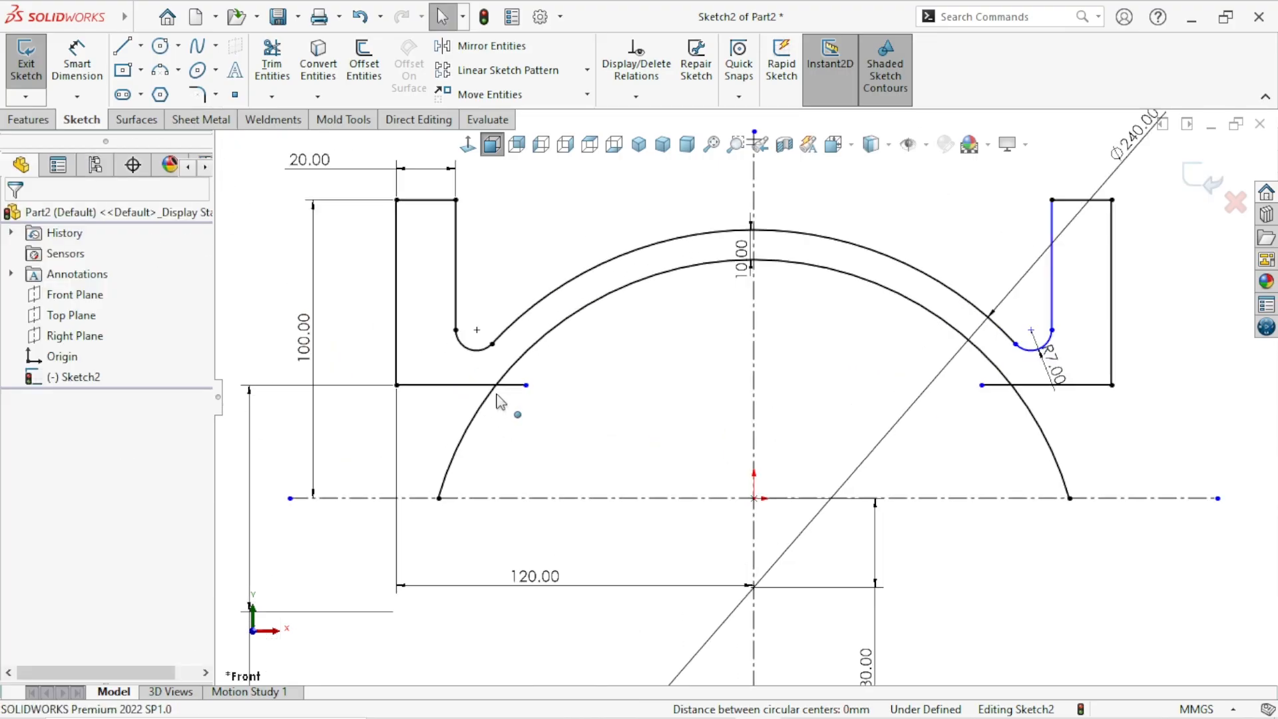
Trim away the inner arc below both lower horizontal lines and those lines' inward overhanging ends with Power trim.
click(271, 66)
drag(602, 434, 552, 422)
drag(460, 442, 579, 400)
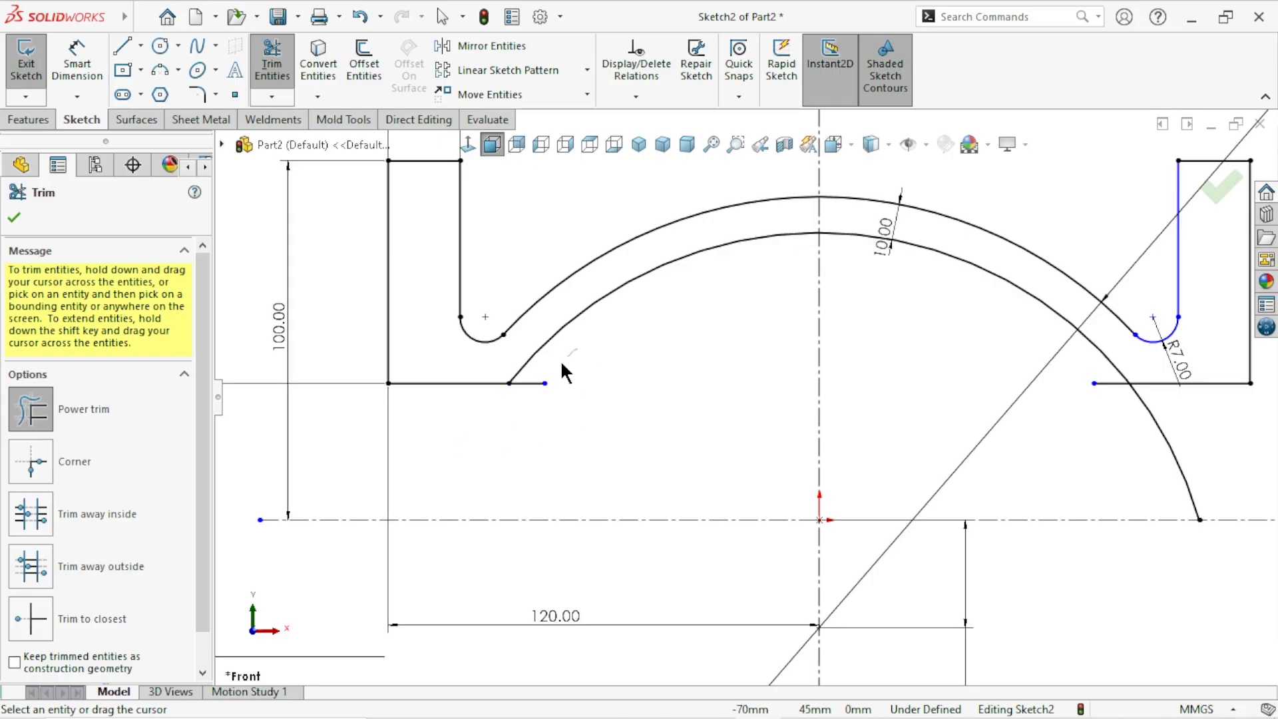
scroll(460, 415, up, 5)
scroll(829, 352, down, 4)
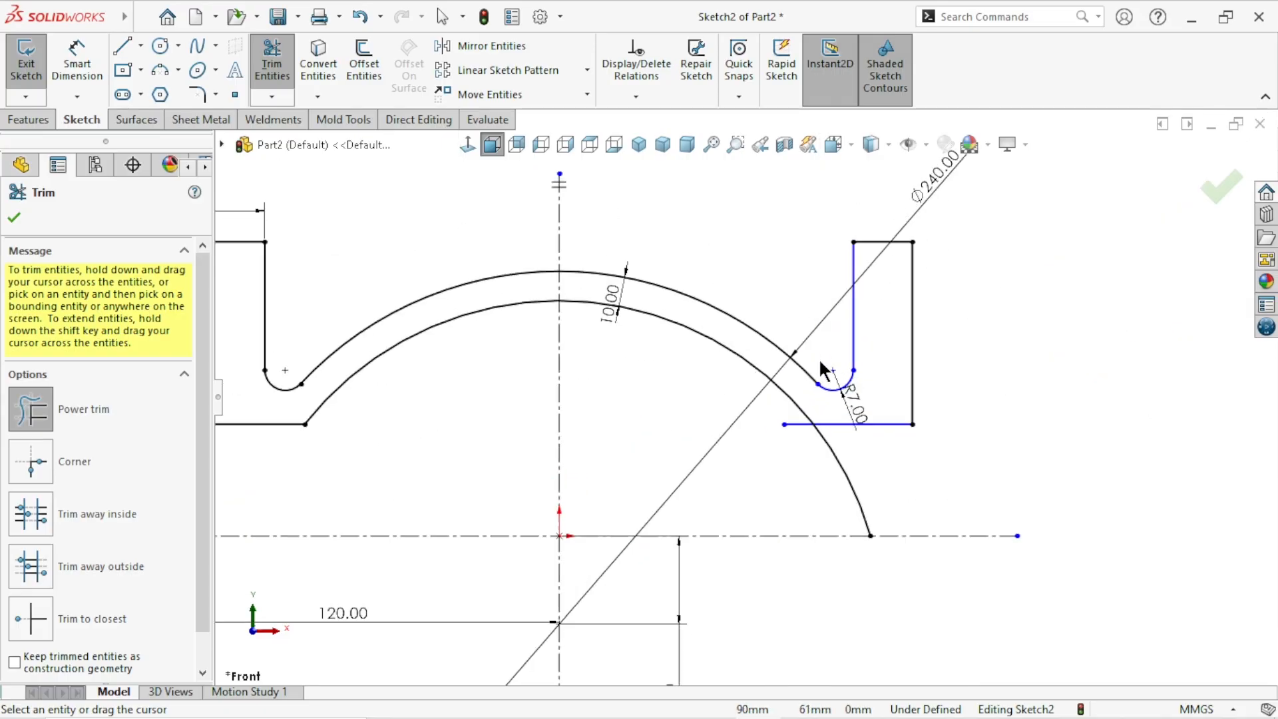
drag(764, 456, 891, 466)
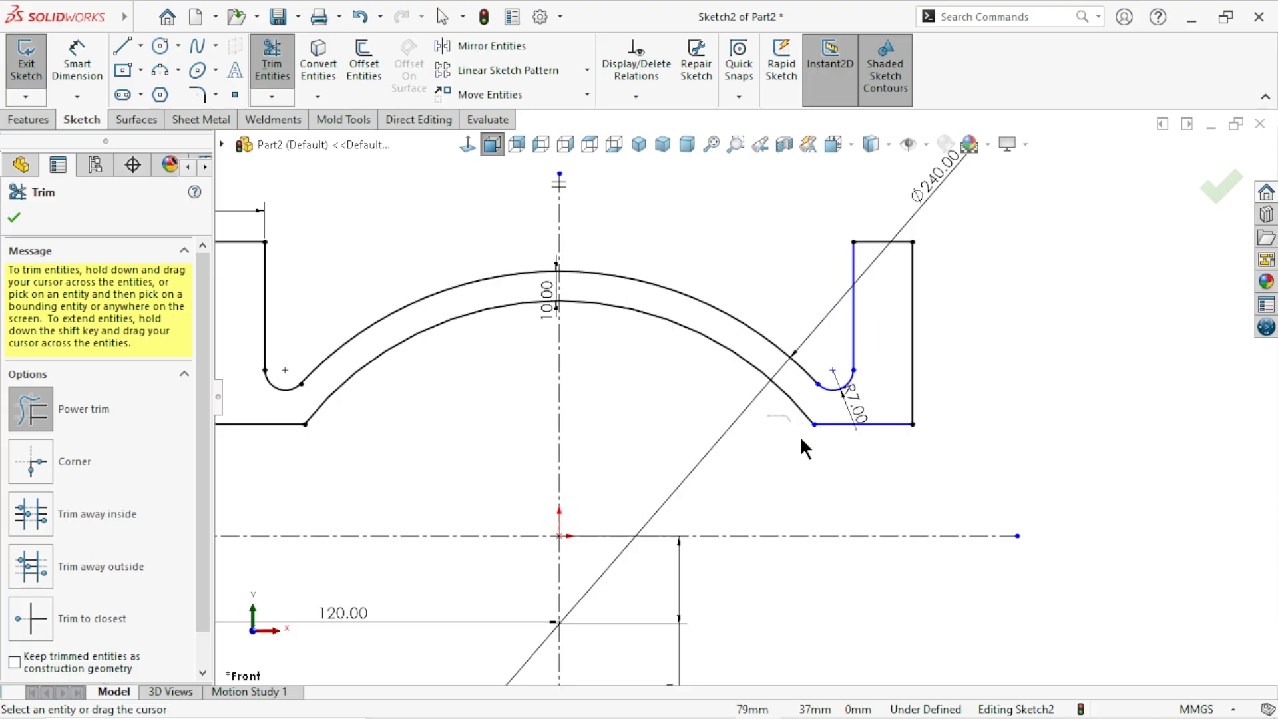
scroll(737, 475, up, 4)
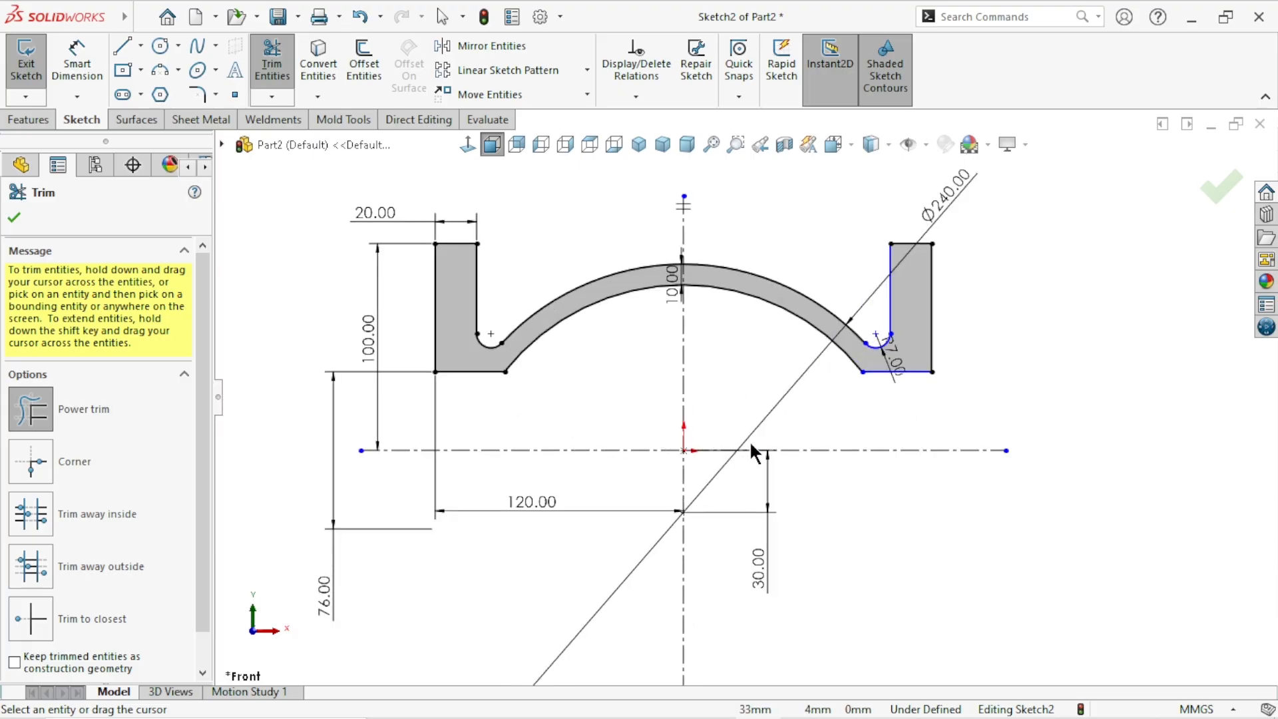
scroll(753, 451, up, 2)
key(Escape)
scroll(758, 453, down, 2)
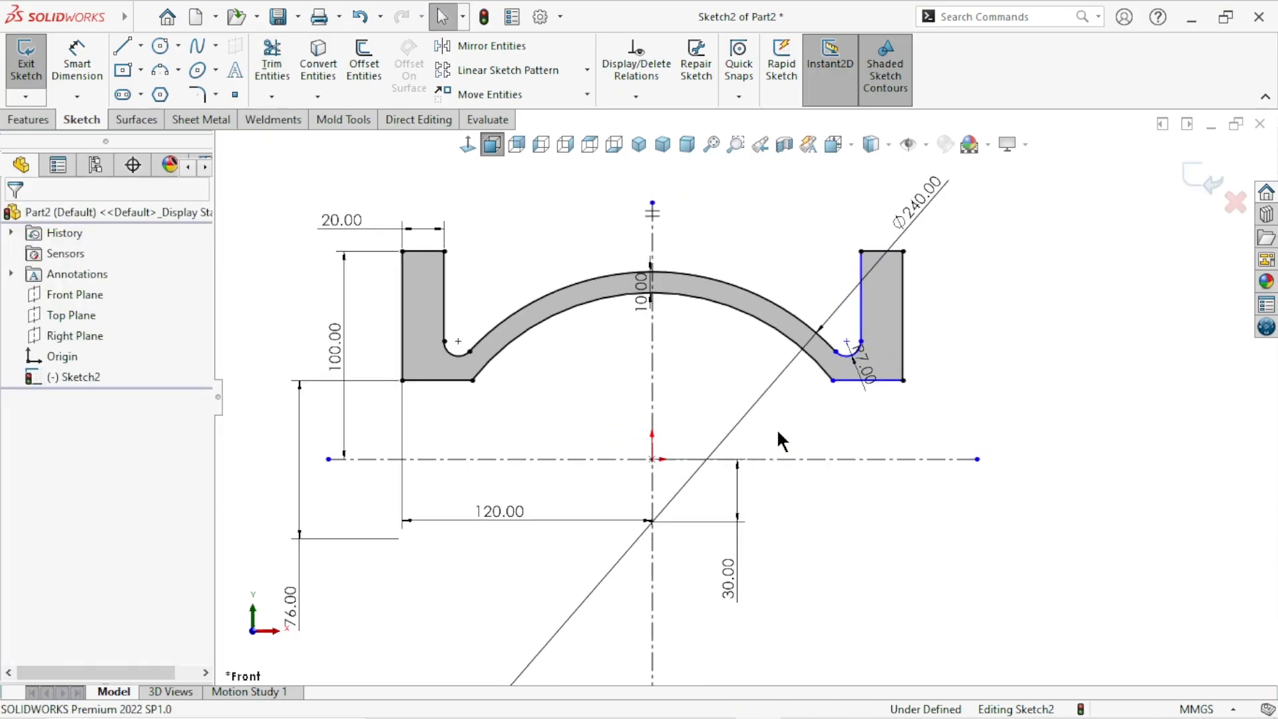
Move the R7 fillet dimension above the right fillet, clear of the shaded profile.
scroll(780, 402, down, 1)
drag(876, 363, 850, 287)
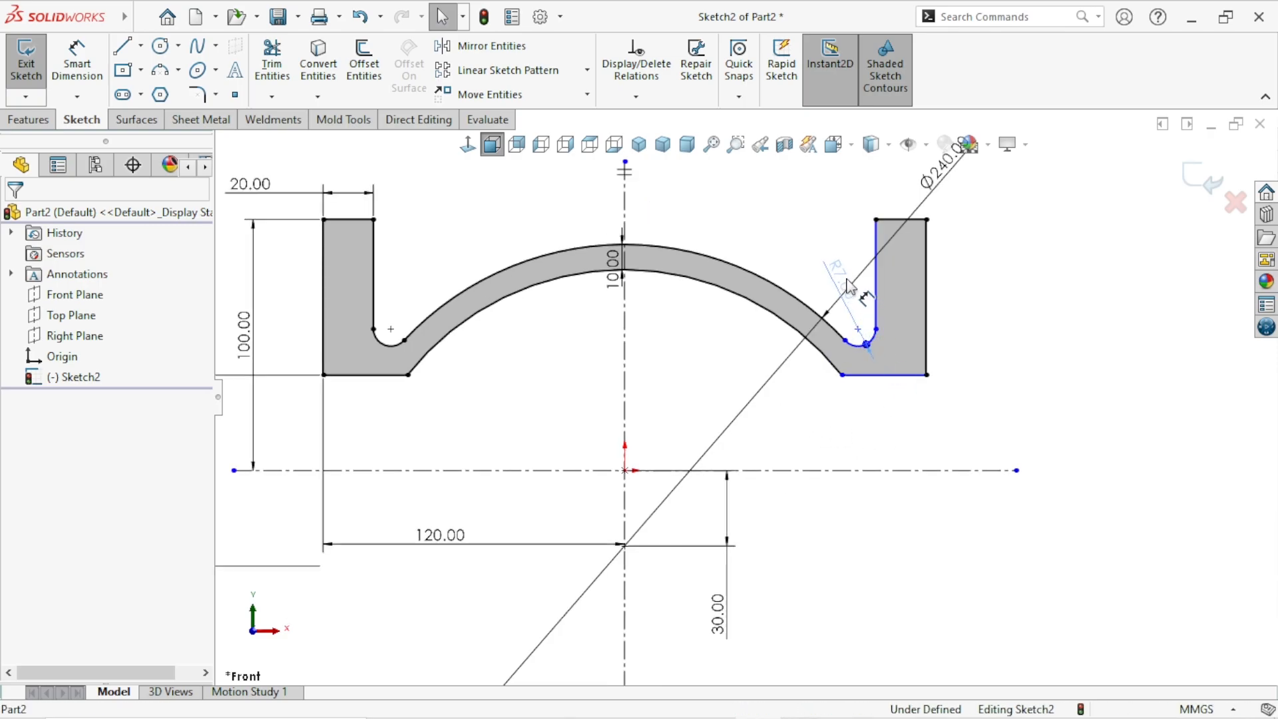
click(954, 458)
scroll(641, 437, up, 4)
scroll(675, 420, down, 2)
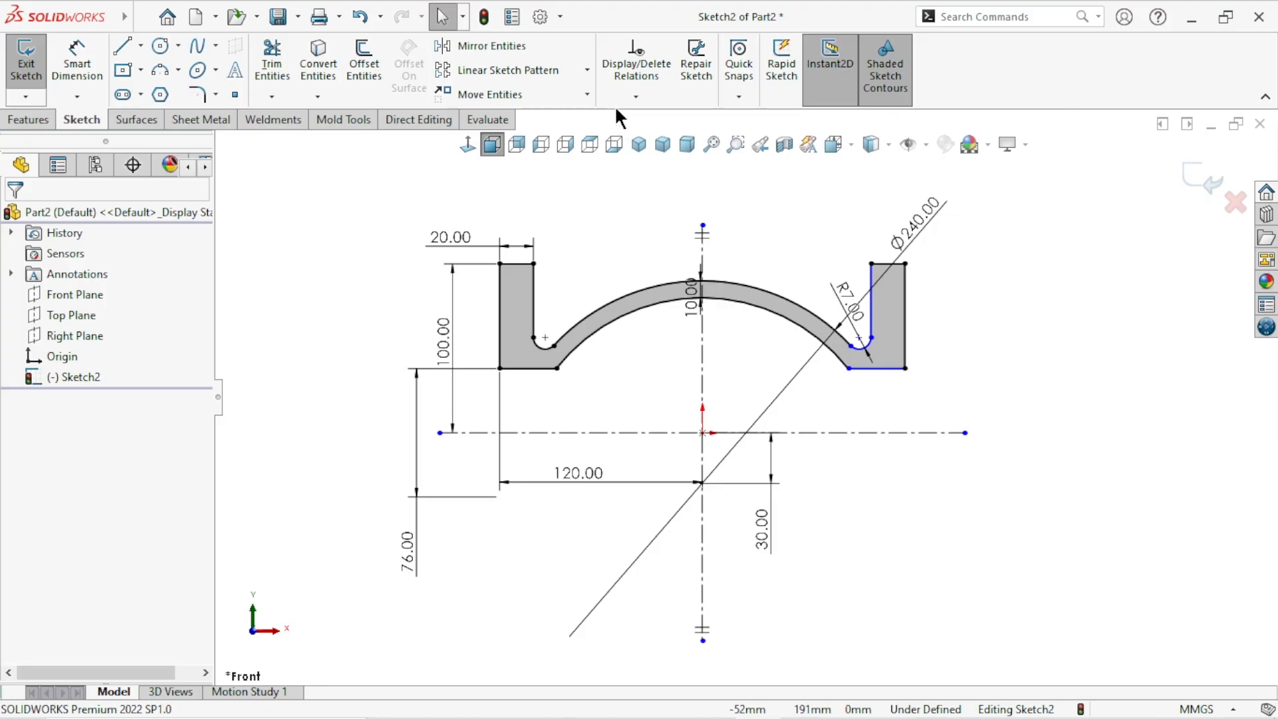
click(631, 96)
click(652, 160)
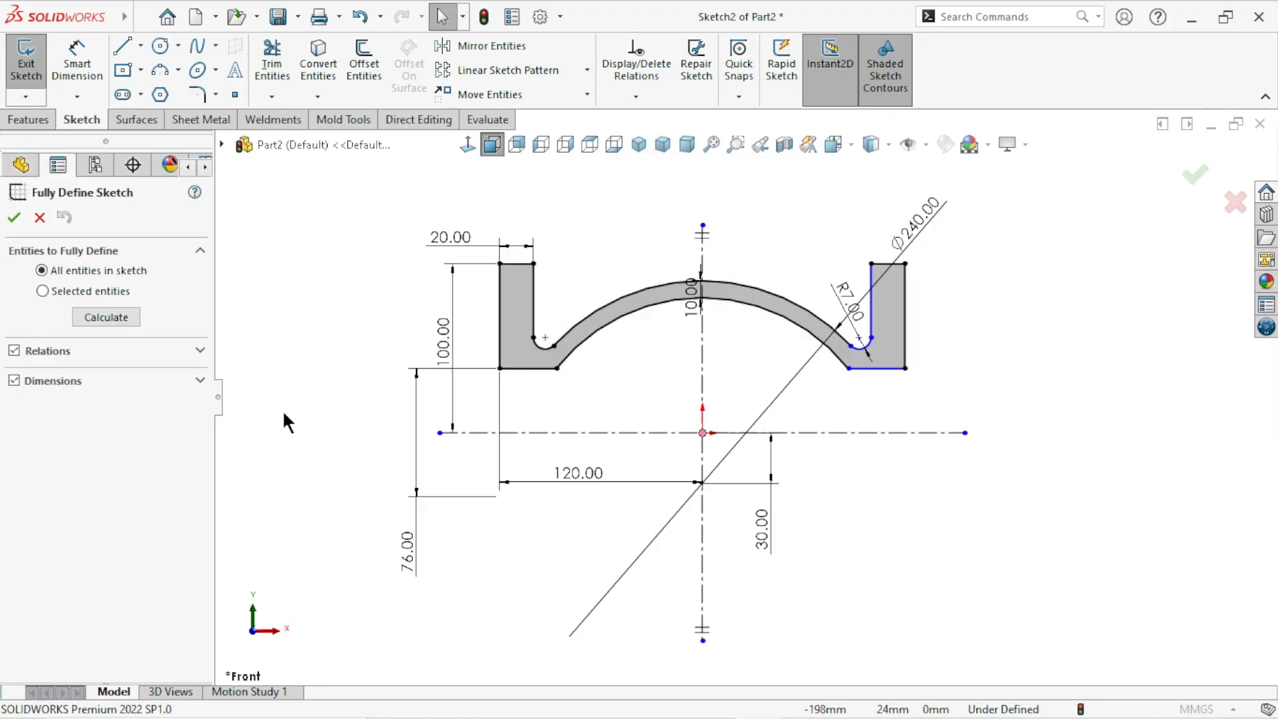
click(108, 316)
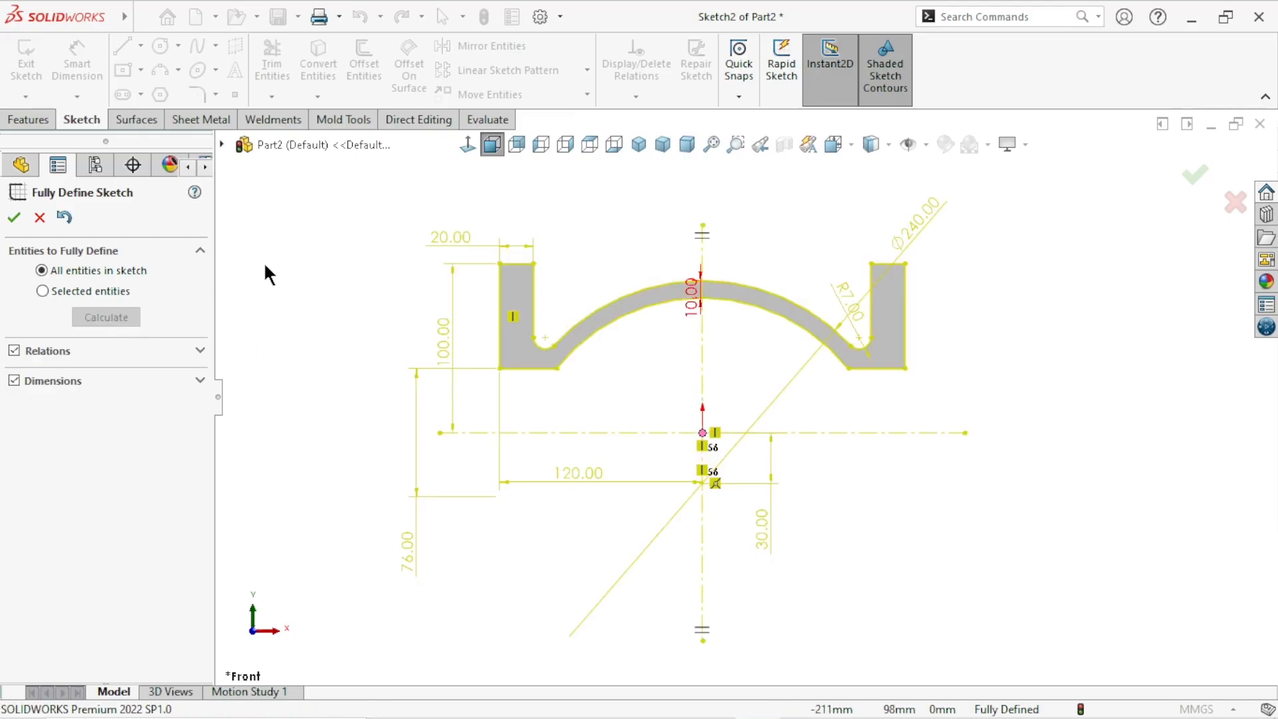
click(40, 219)
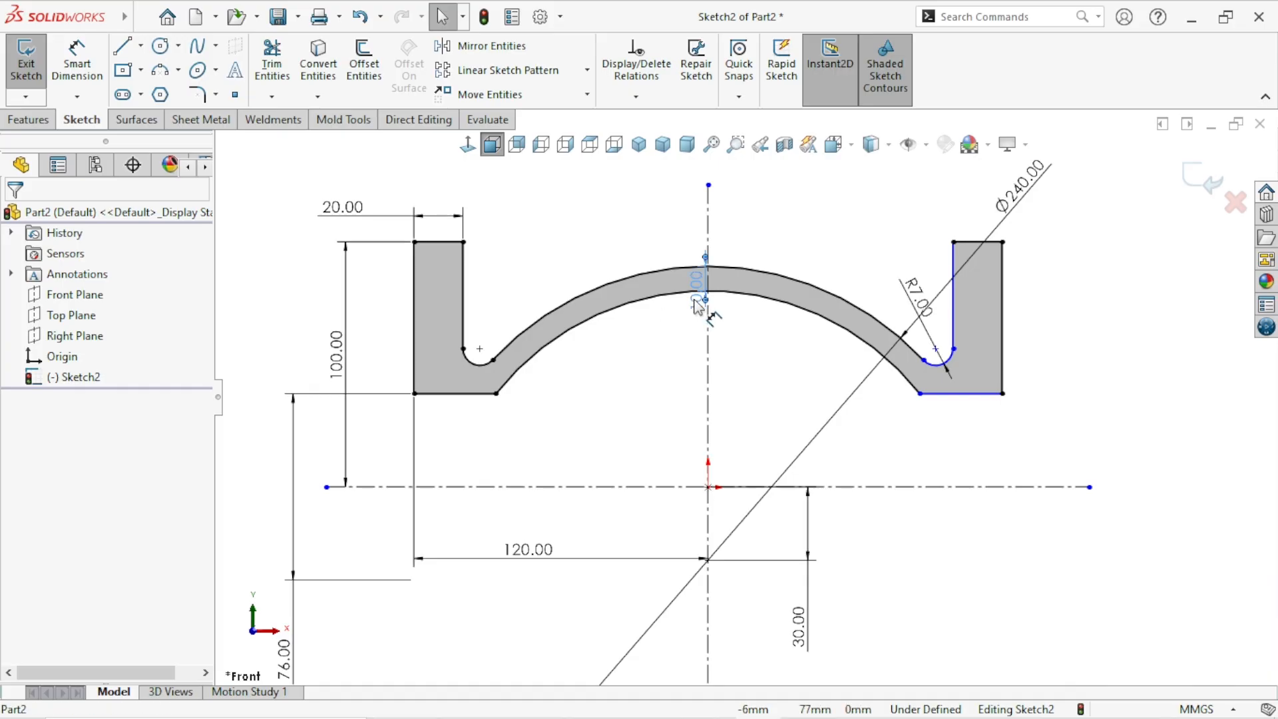
Move the 10 mm arch thickness dimension off the vertical centerline to its right side.
click(765, 226)
click(743, 353)
scroll(731, 370, up, 2)
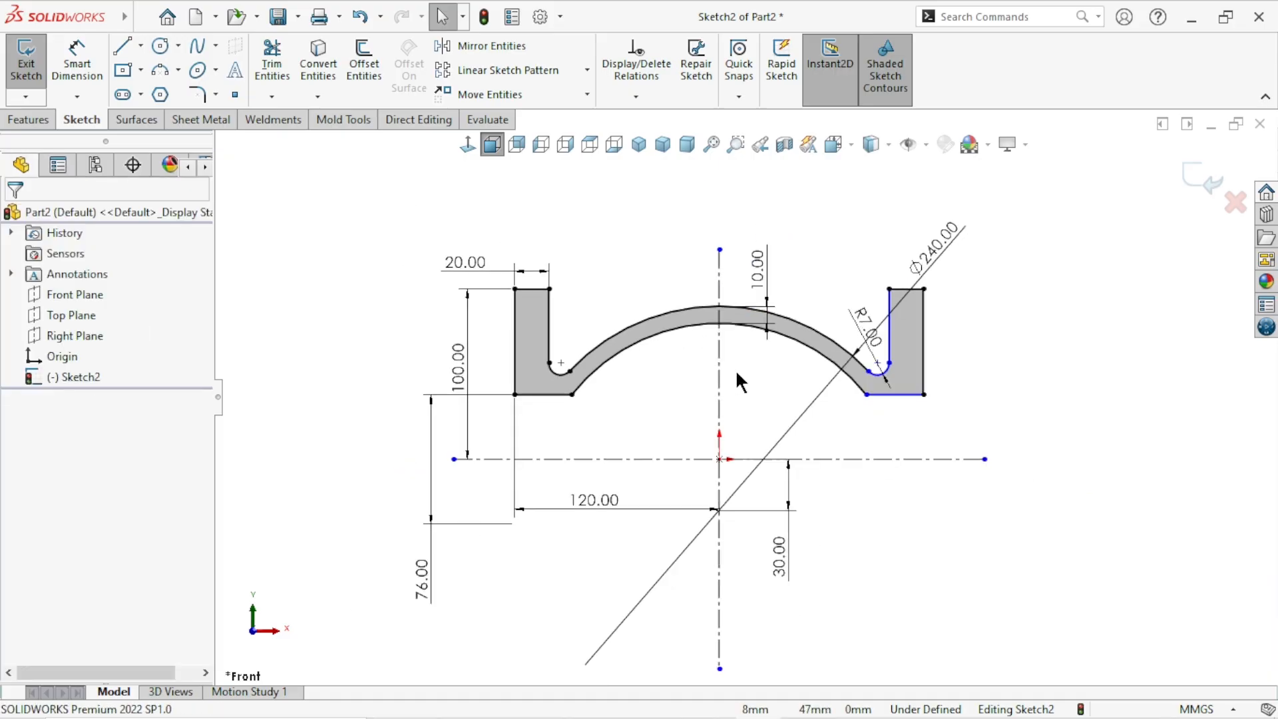
Add a vertical relation to the right profile's inner line above the fillet.
scroll(841, 389, down, 1)
scroll(859, 395, down, 1)
scroll(884, 395, up, 2)
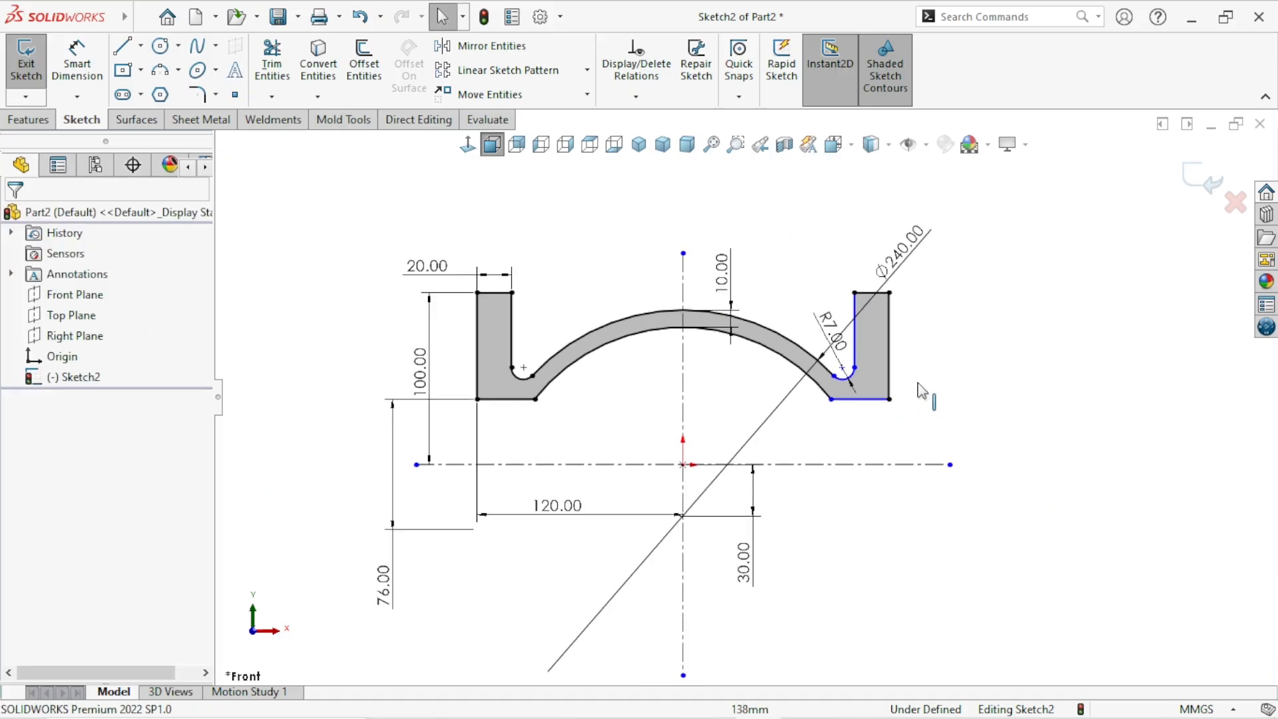
scroll(926, 388, down, 2)
scroll(750, 438, up, 2)
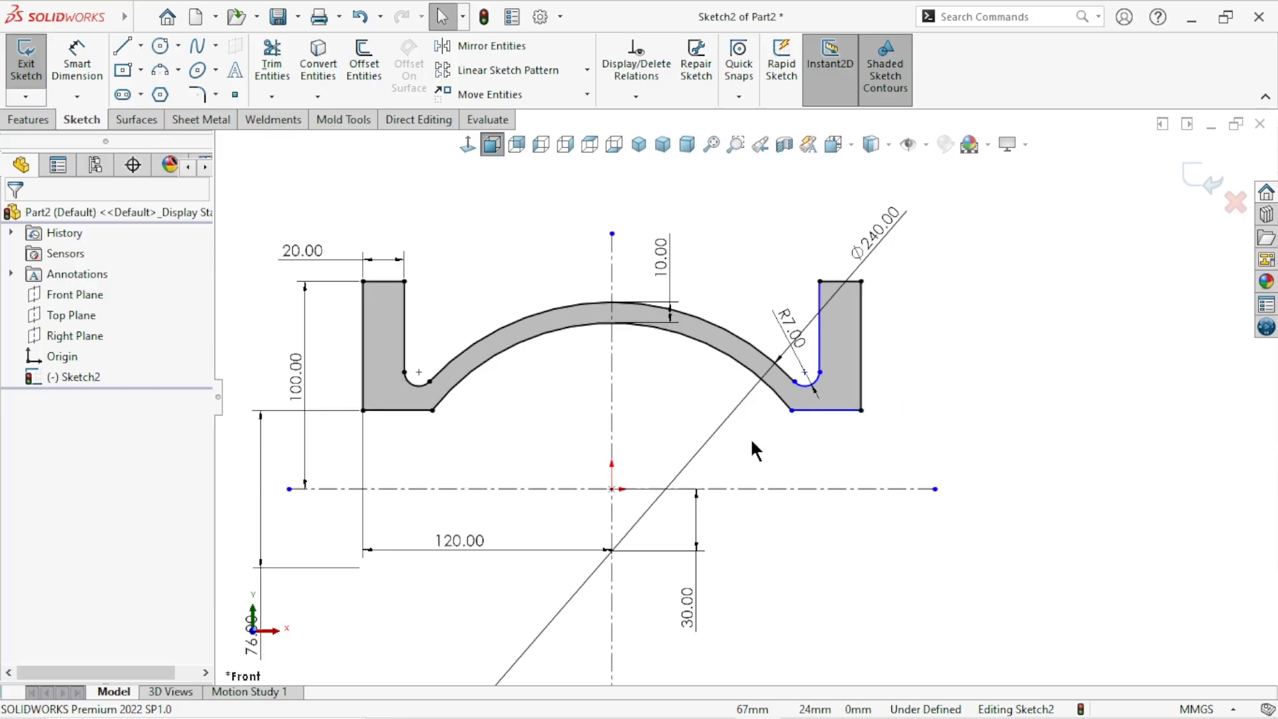
click(821, 319)
click(905, 234)
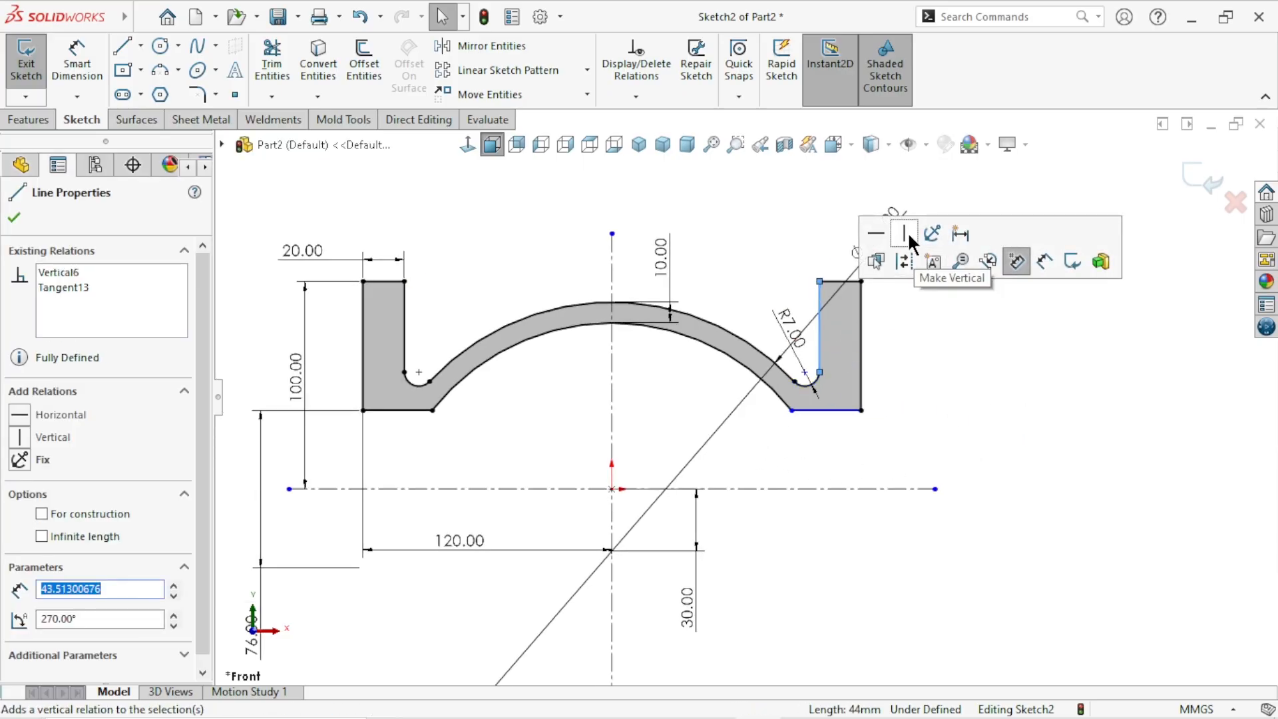
click(917, 384)
Add a horizontal relation to the right profile's lower line.
scroll(752, 429, up, 1)
scroll(818, 402, down, 1)
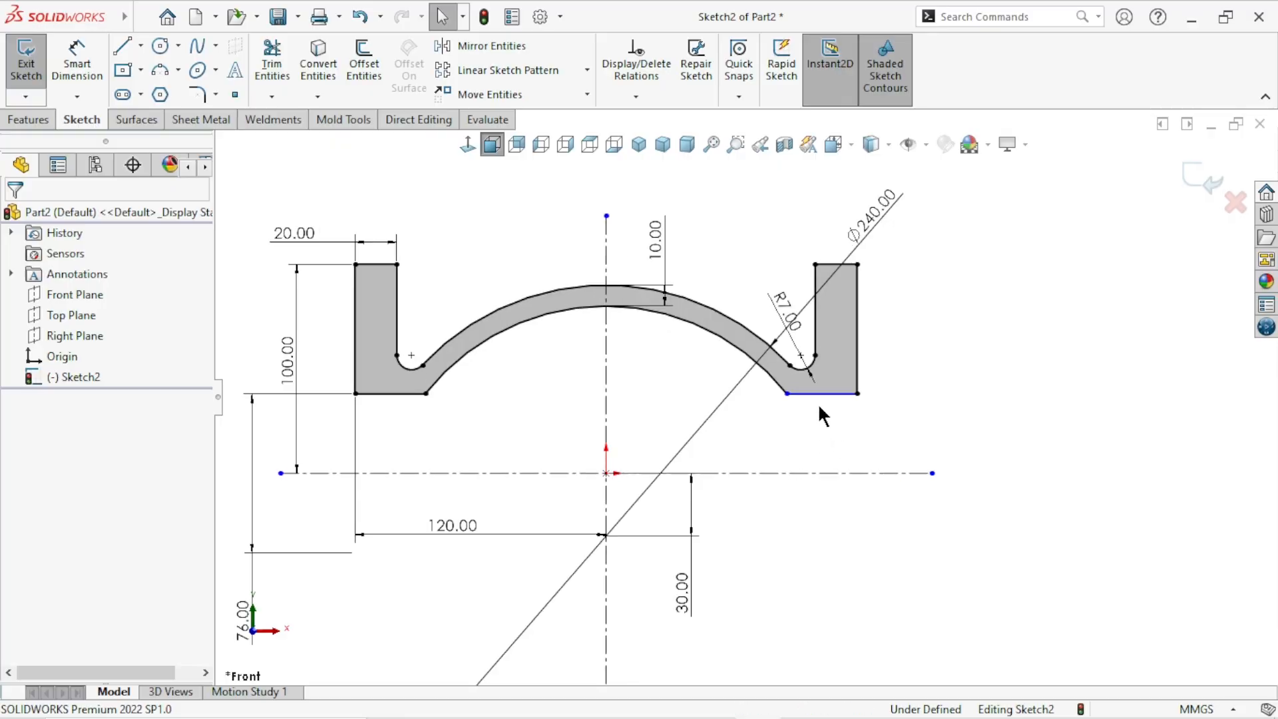
click(822, 394)
click(898, 305)
click(961, 430)
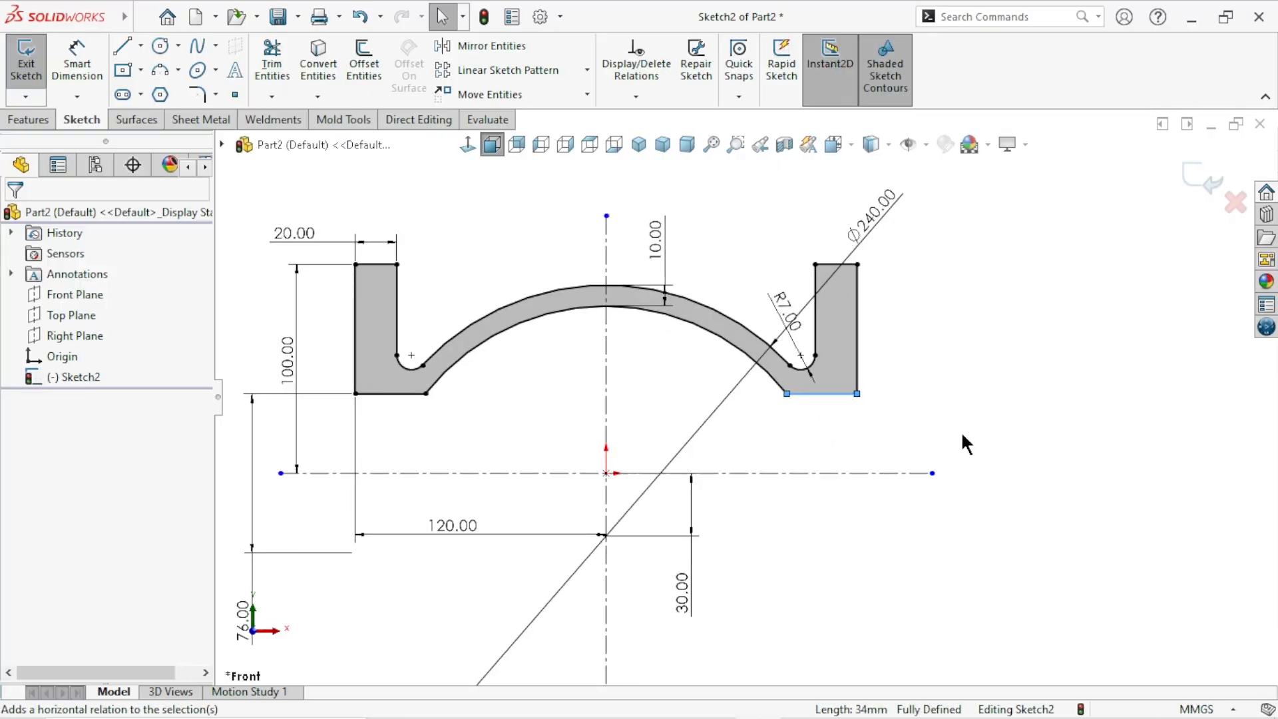
Examine the complete profile sketch and the relations on the left profile's top line.
scroll(799, 433, up, 3)
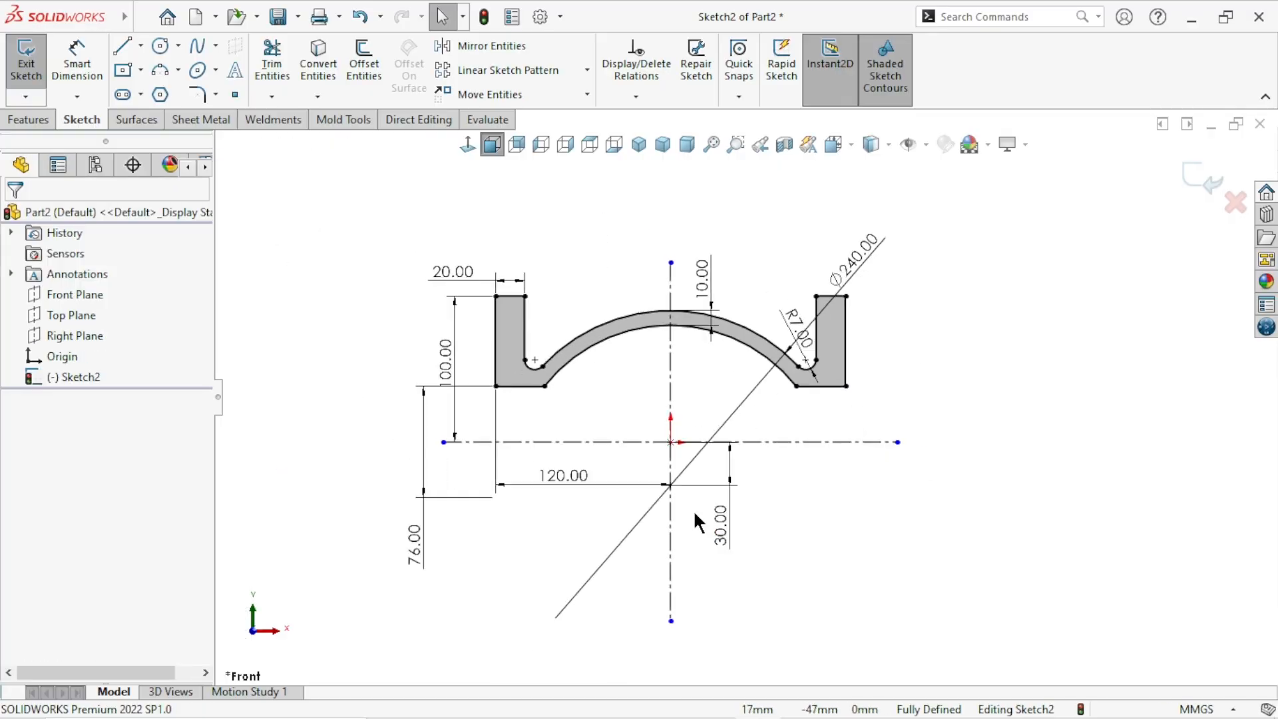
scroll(739, 463, up, 1)
scroll(714, 446, down, 1)
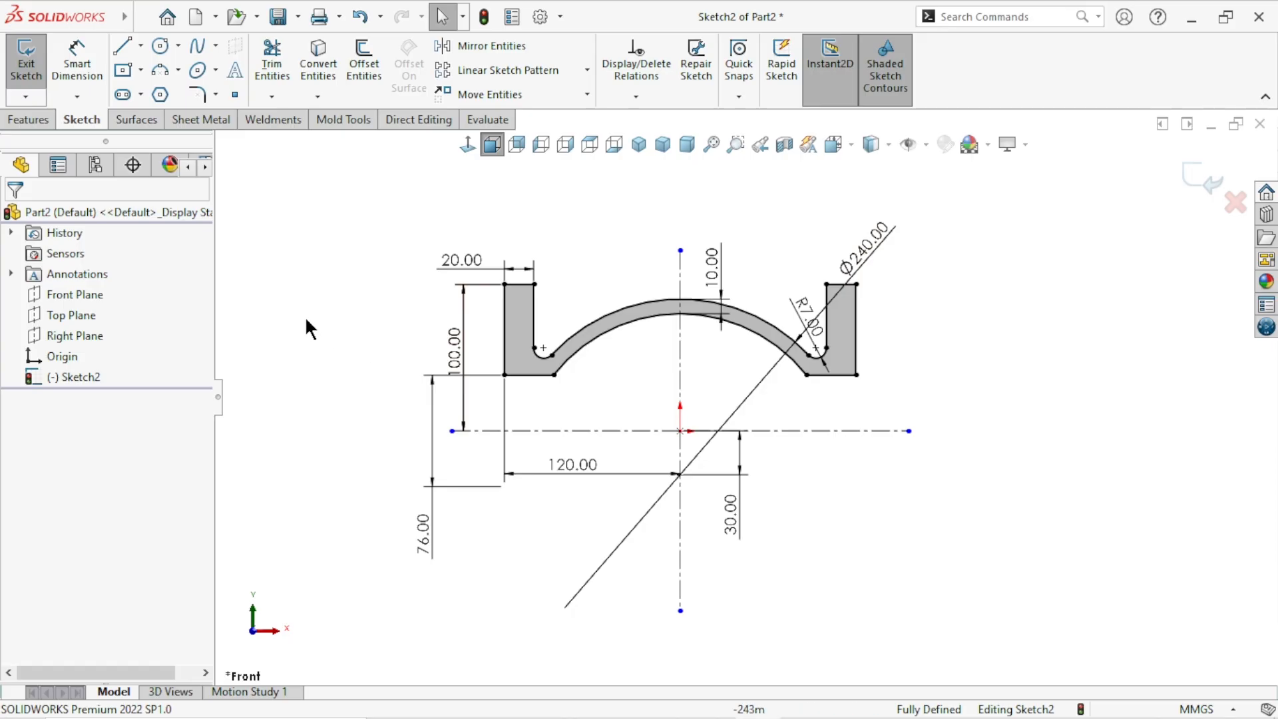
click(519, 289)
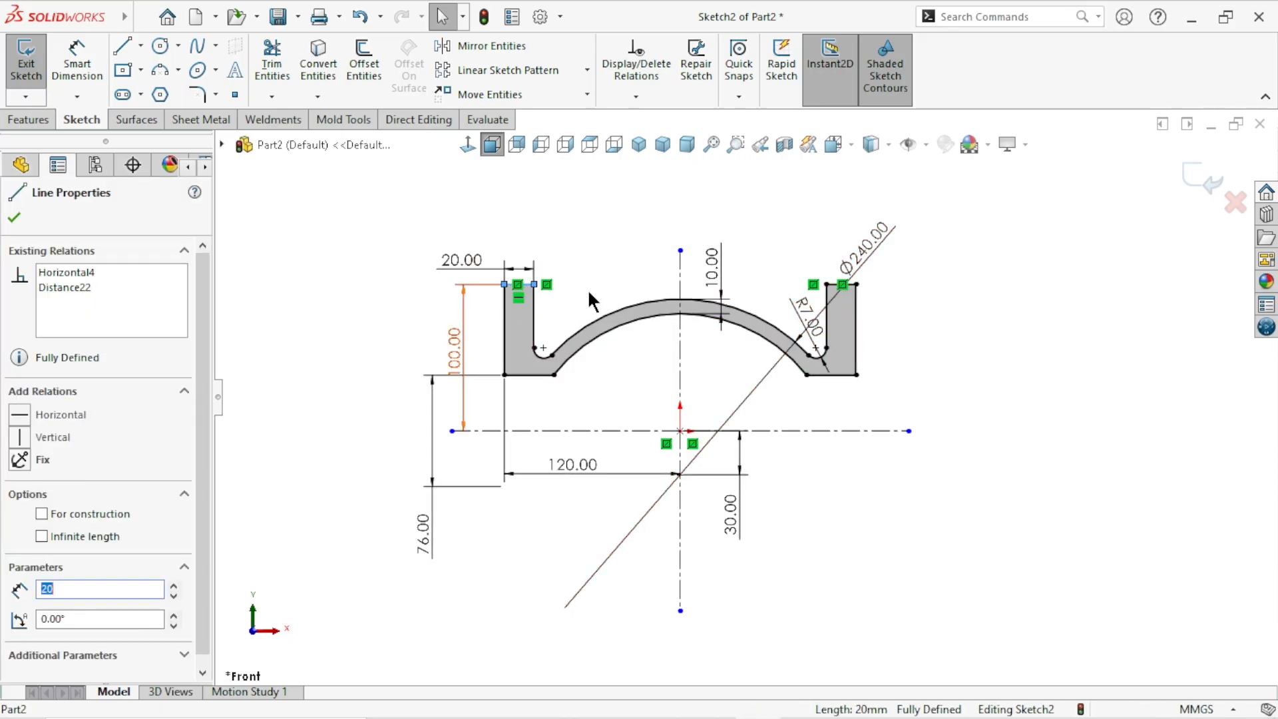
click(952, 489)
scroll(745, 451, up, 3)
scroll(745, 451, down, 2)
middle_drag(866, 436, 868, 512)
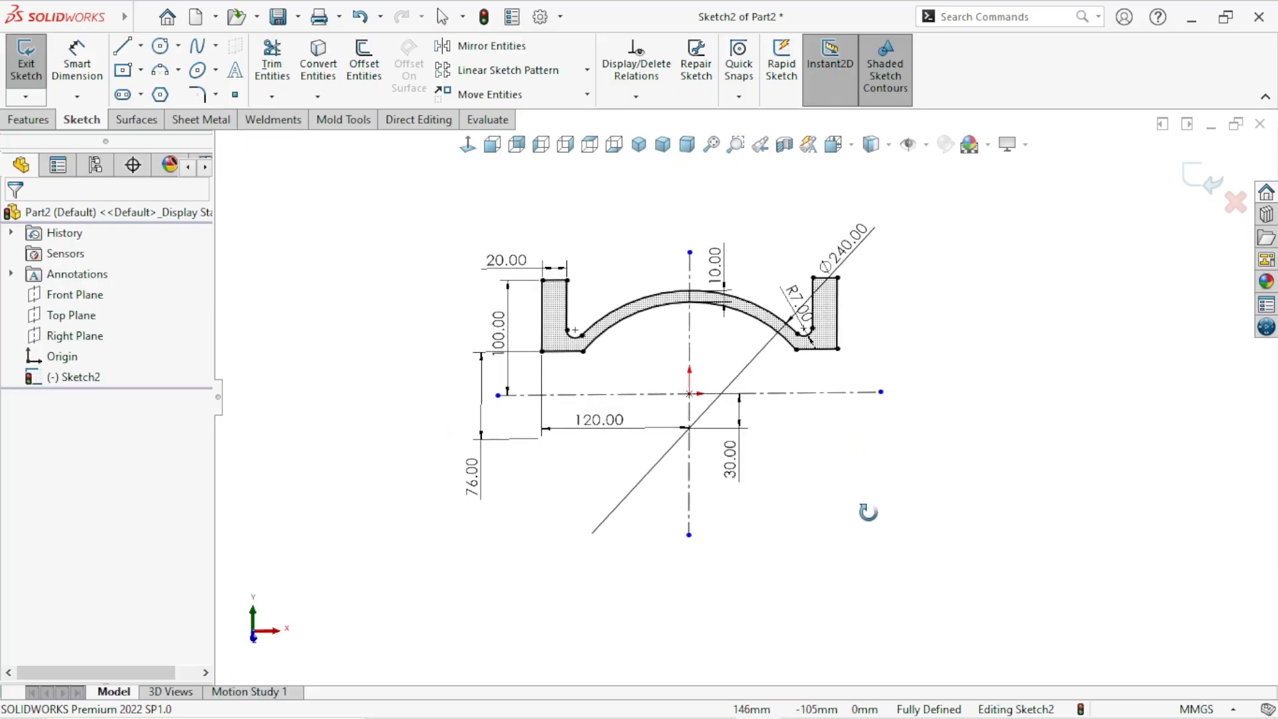
click(468, 144)
scroll(932, 362, up, 1)
scroll(958, 343, down, 1)
scroll(980, 350, up, 1)
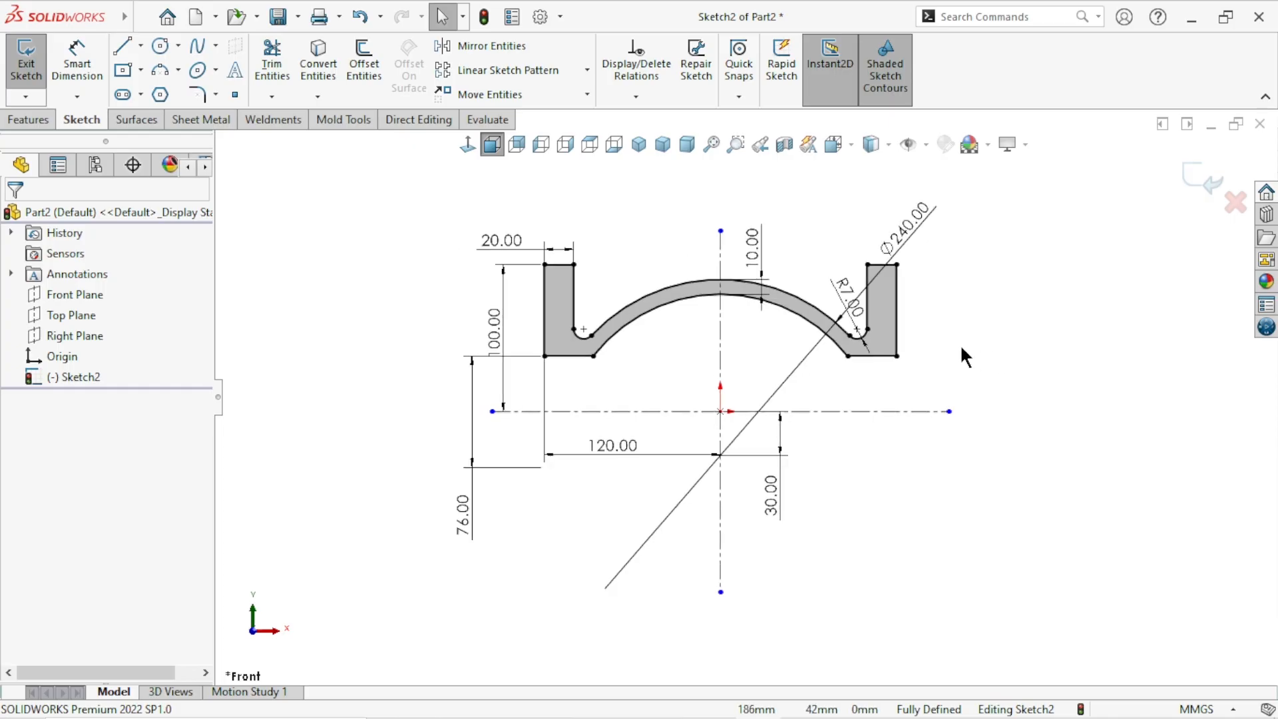
Revolve the closed profile 360 degrees about the horizontal centerline with Revolved Boss/Base.
click(24, 121)
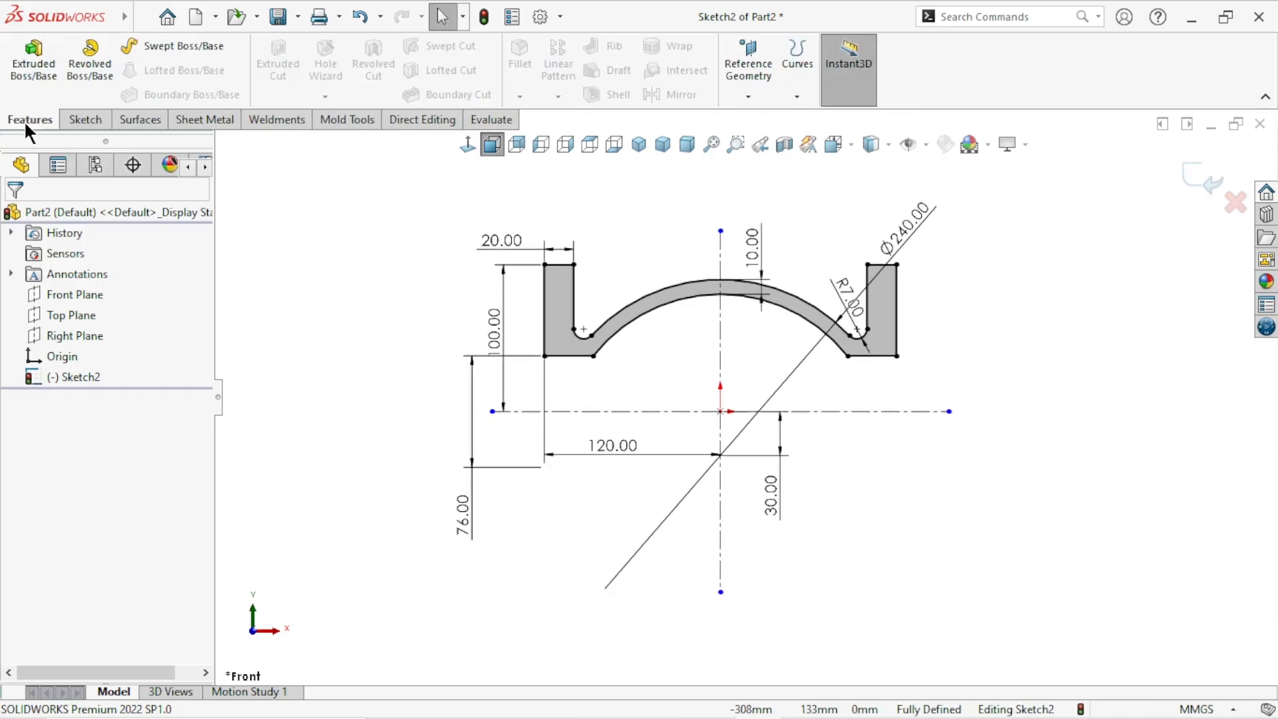
click(78, 75)
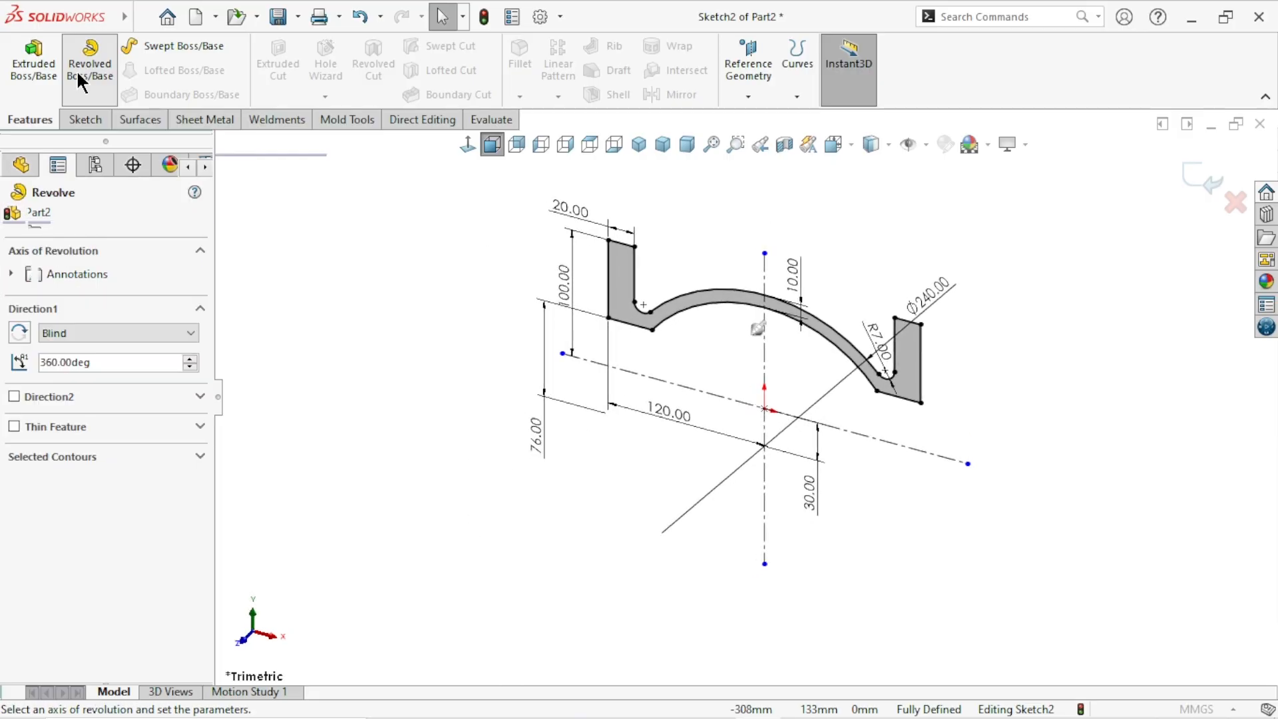
click(687, 387)
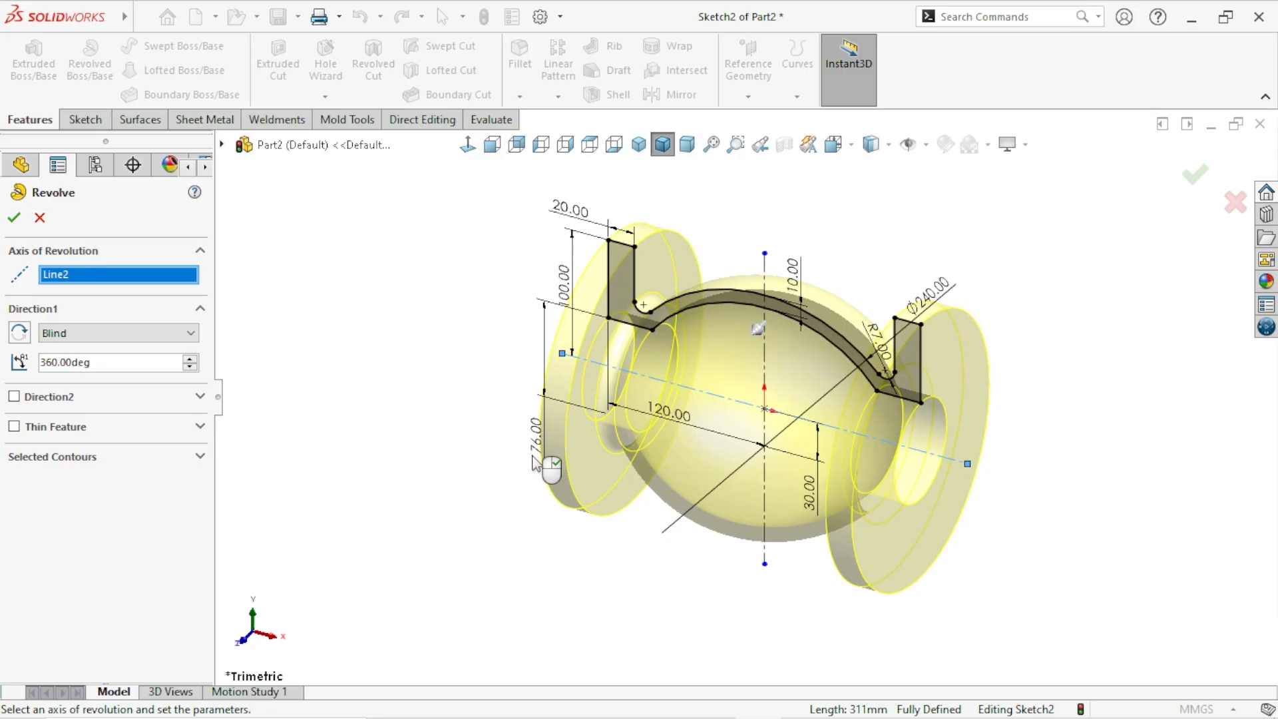
scroll(742, 397, up, 3)
scroll(820, 407, down, 3)
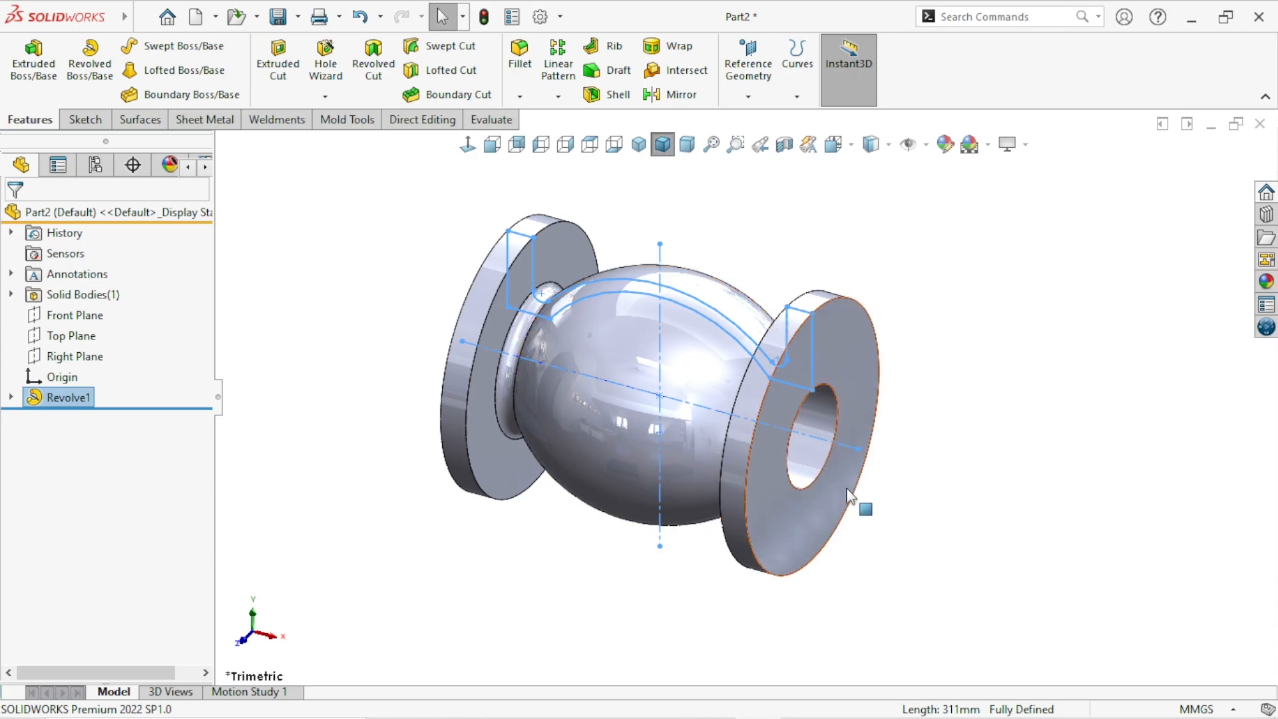
Apply a planar section view of the revolved body through the Front Plane at 0 mm offset.
mouse_move(810, 511)
middle_down()
mouse_move(1087, 476)
mouse_move(993, 582)
mouse_move(983, 431)
mouse_move(1061, 394)
mouse_move(1058, 579)
mouse_move(865, 521)
mouse_move(945, 675)
mouse_move(768, 386)
mouse_move(902, 499)
mouse_move(840, 539)
middle_up()
scroll(836, 549, up, 4)
scroll(725, 428, down, 4)
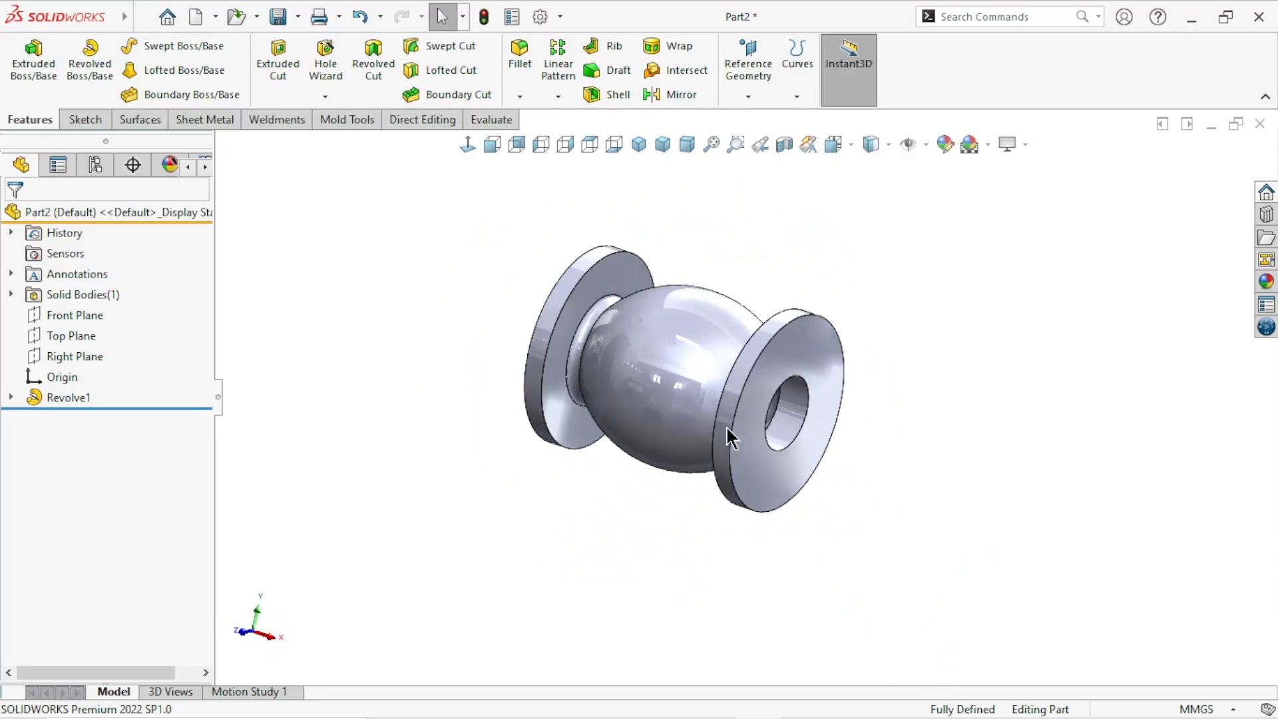
click(785, 145)
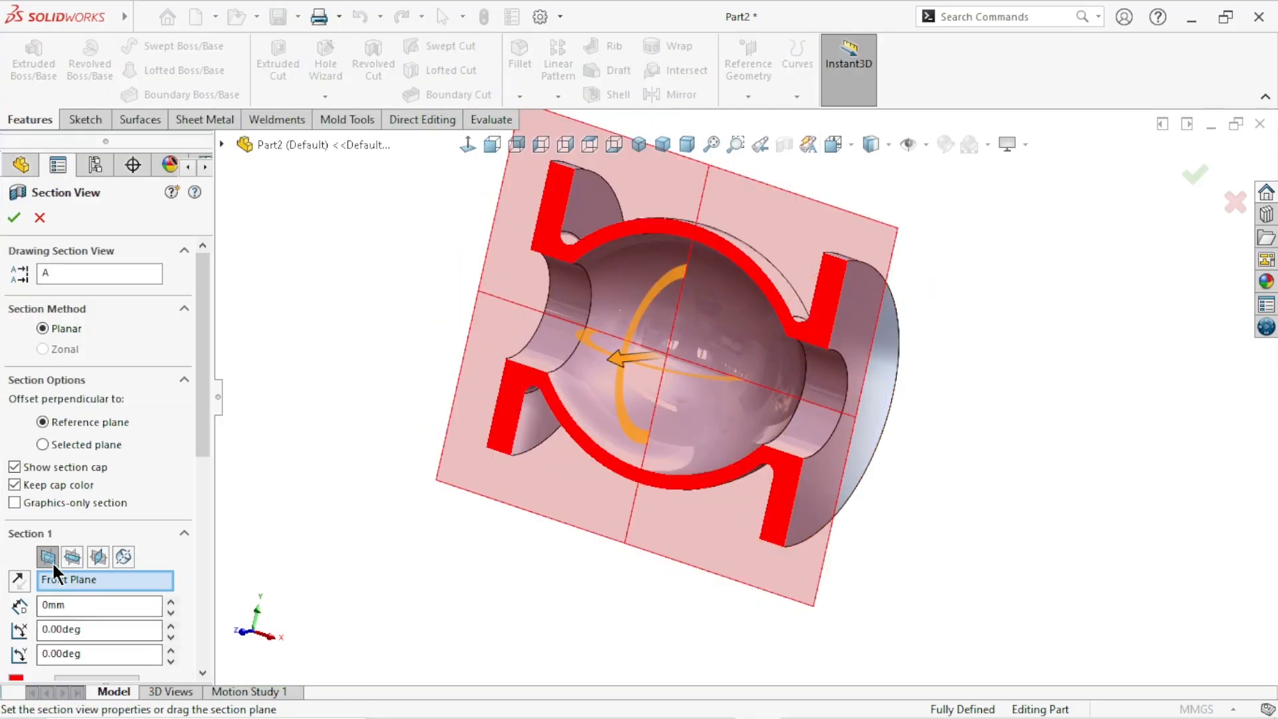
click(14, 218)
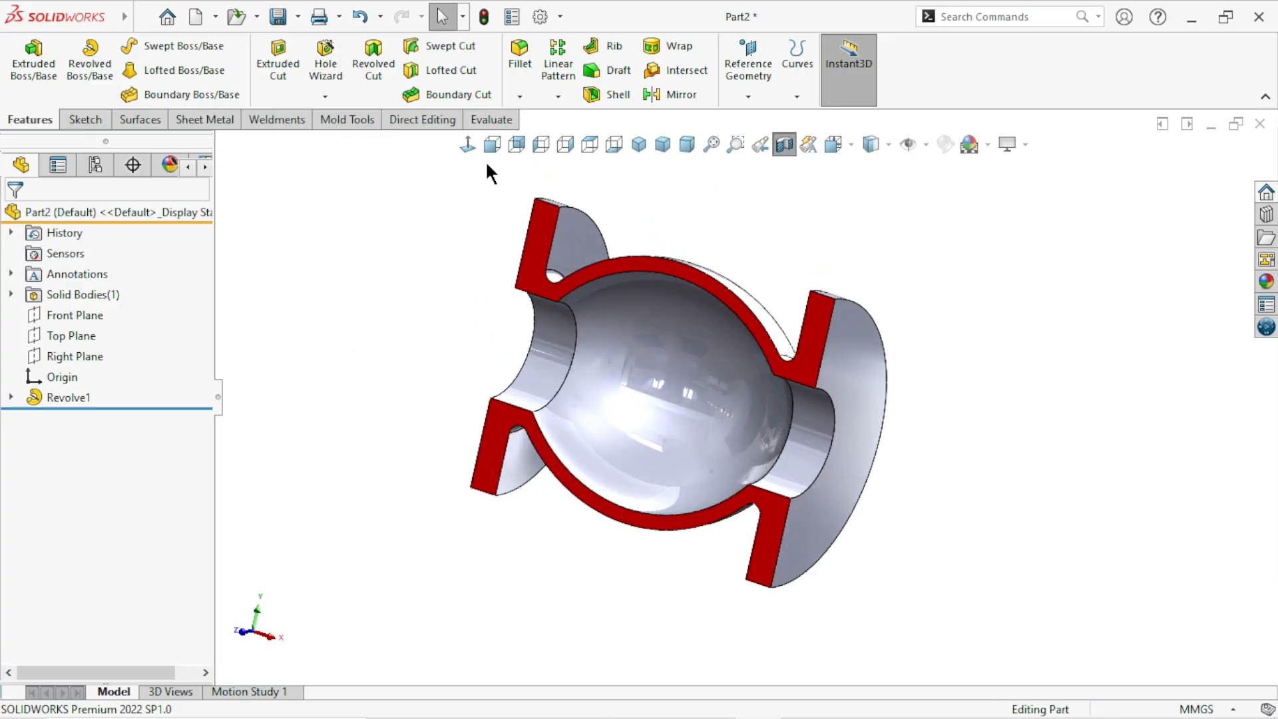
Start a new sketch on the Front Plane and set the display style to Hidden Lines Removed.
click(93, 316)
click(108, 287)
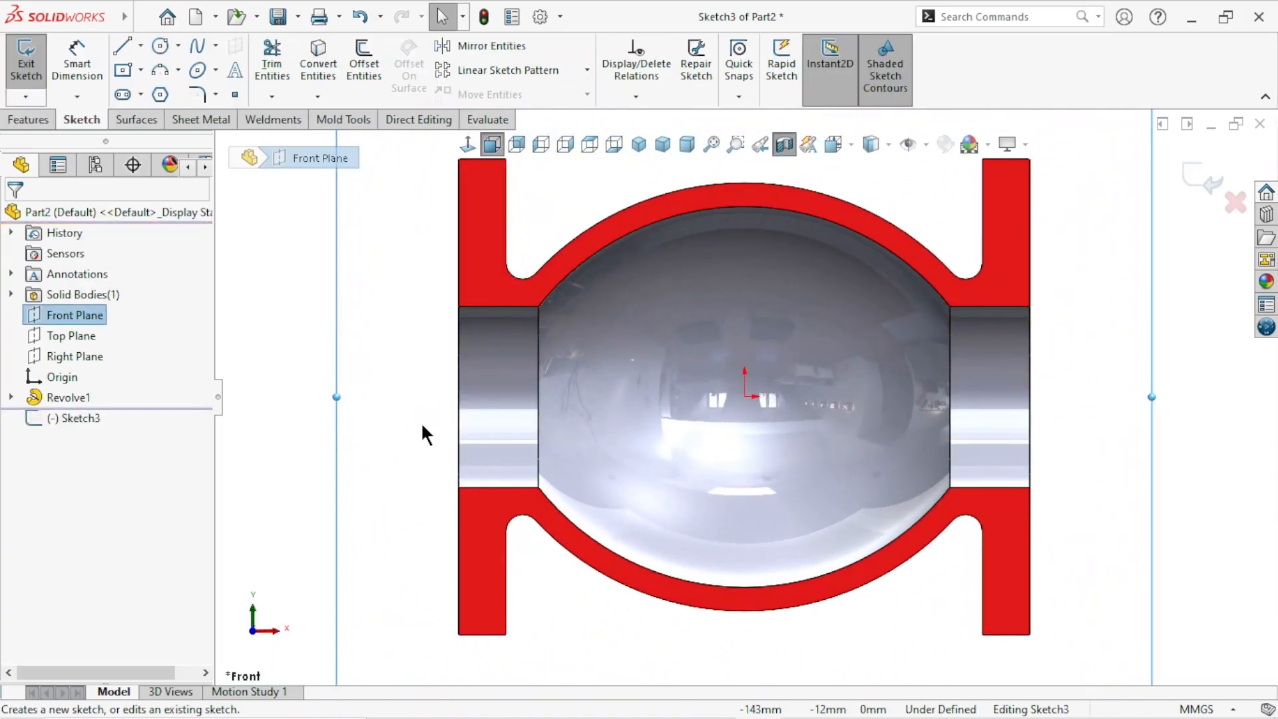
click(887, 143)
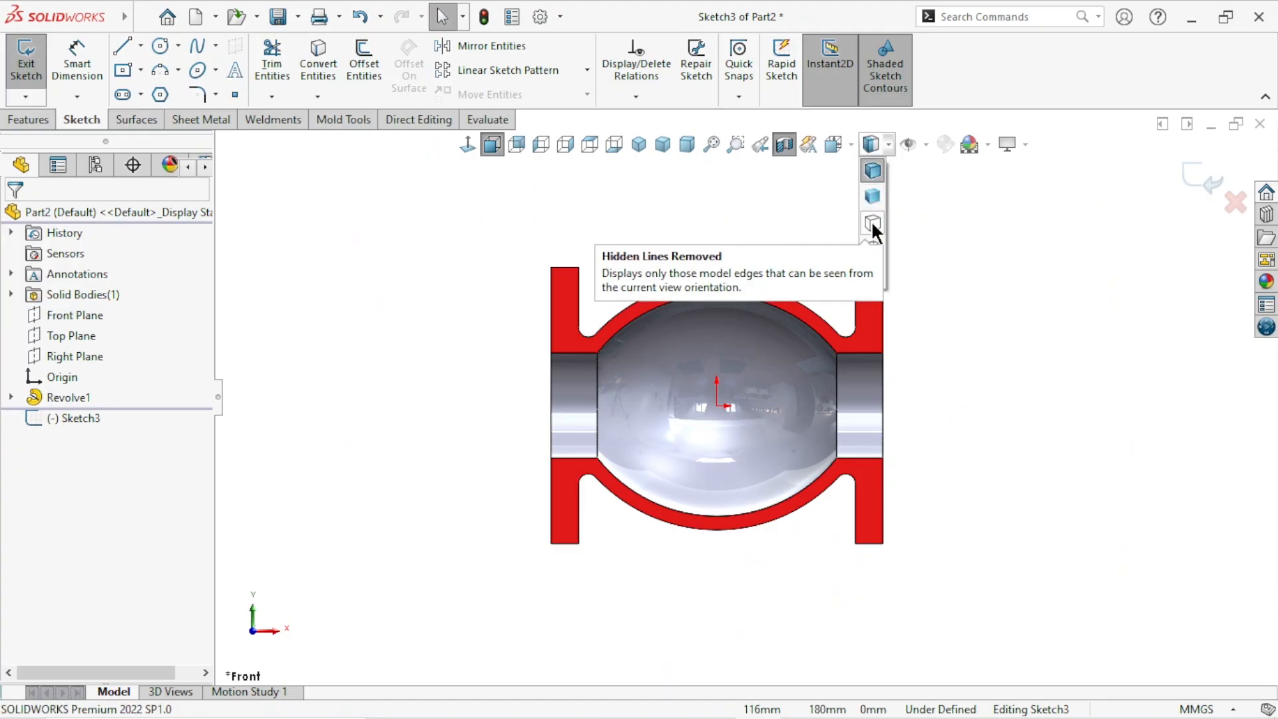
click(872, 225)
scroll(777, 443, up, 4)
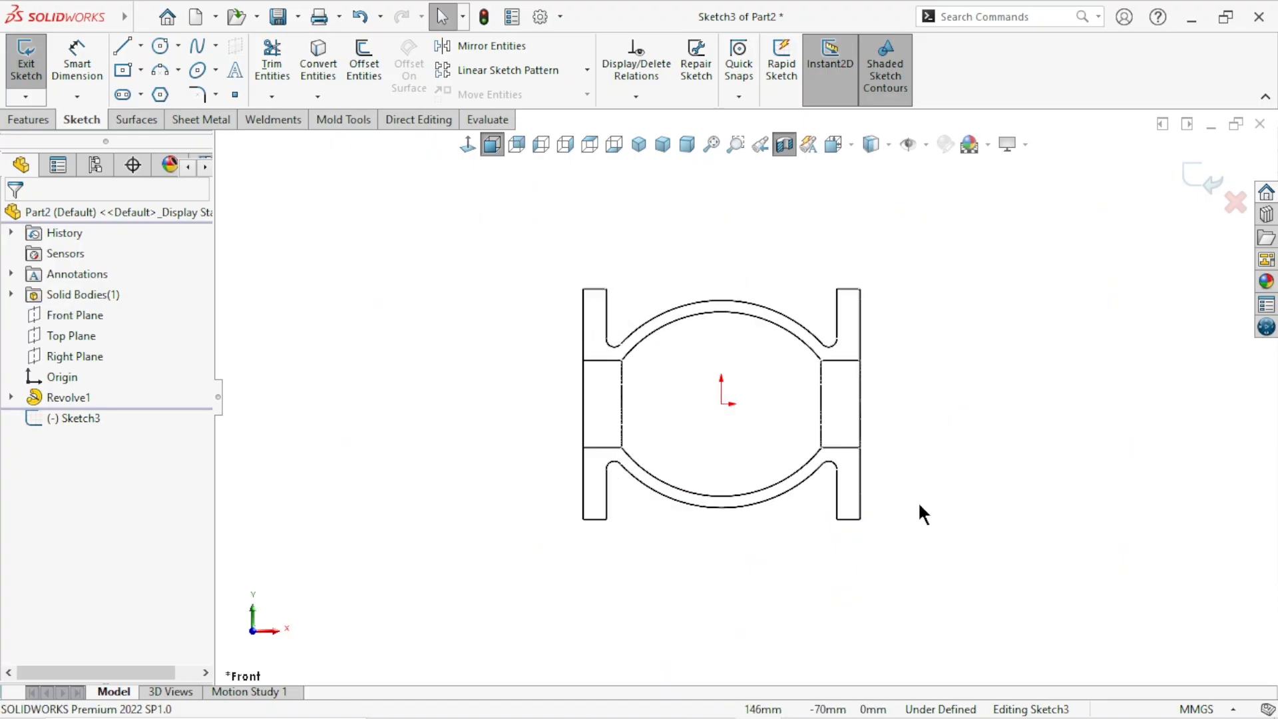
scroll(822, 442, down, 6)
scroll(534, 376, up, 4)
scroll(603, 385, down, 4)
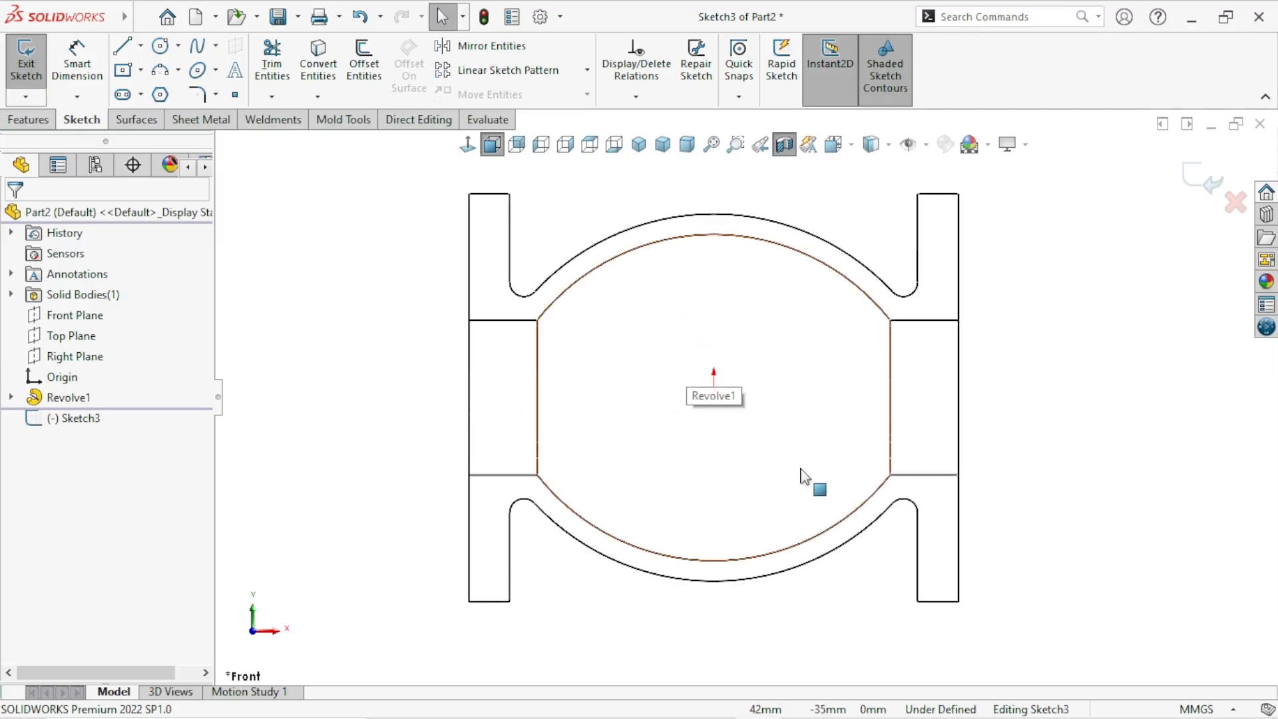
Sketch a horizontal midpoint centerline centred on the origin, about 347 mm long, extending past both flanges.
click(141, 46)
click(143, 93)
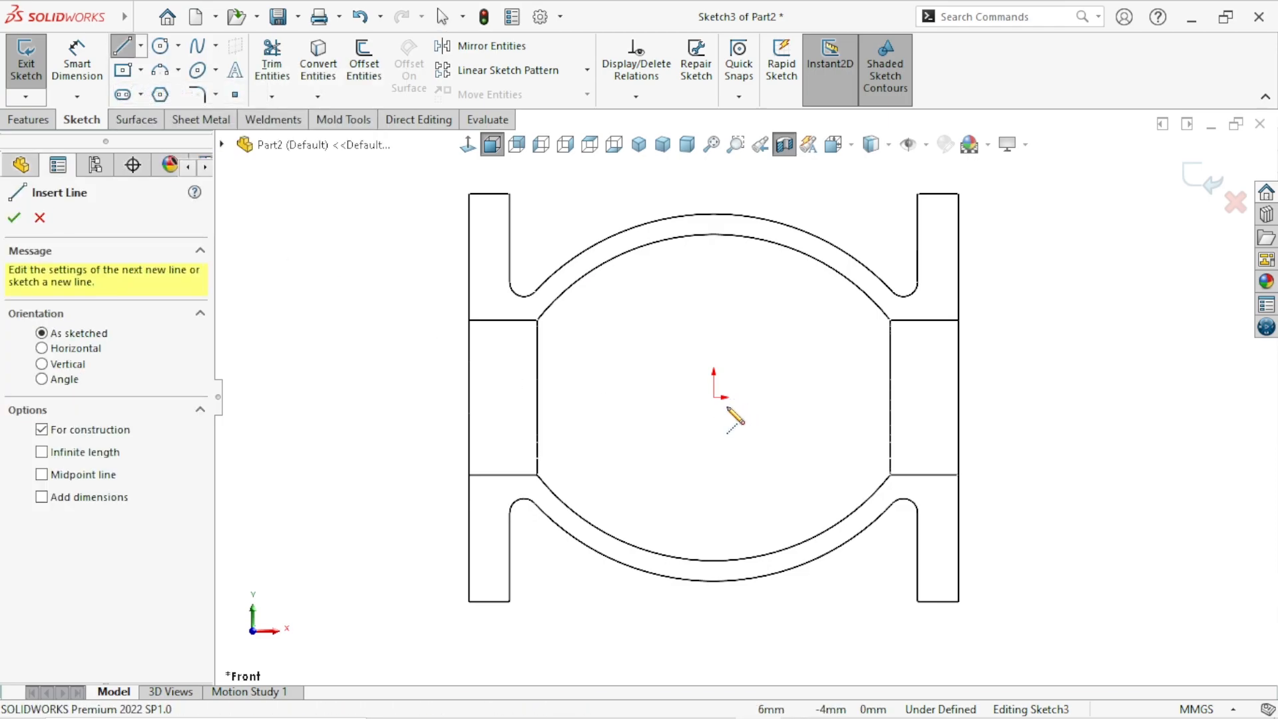
click(42, 474)
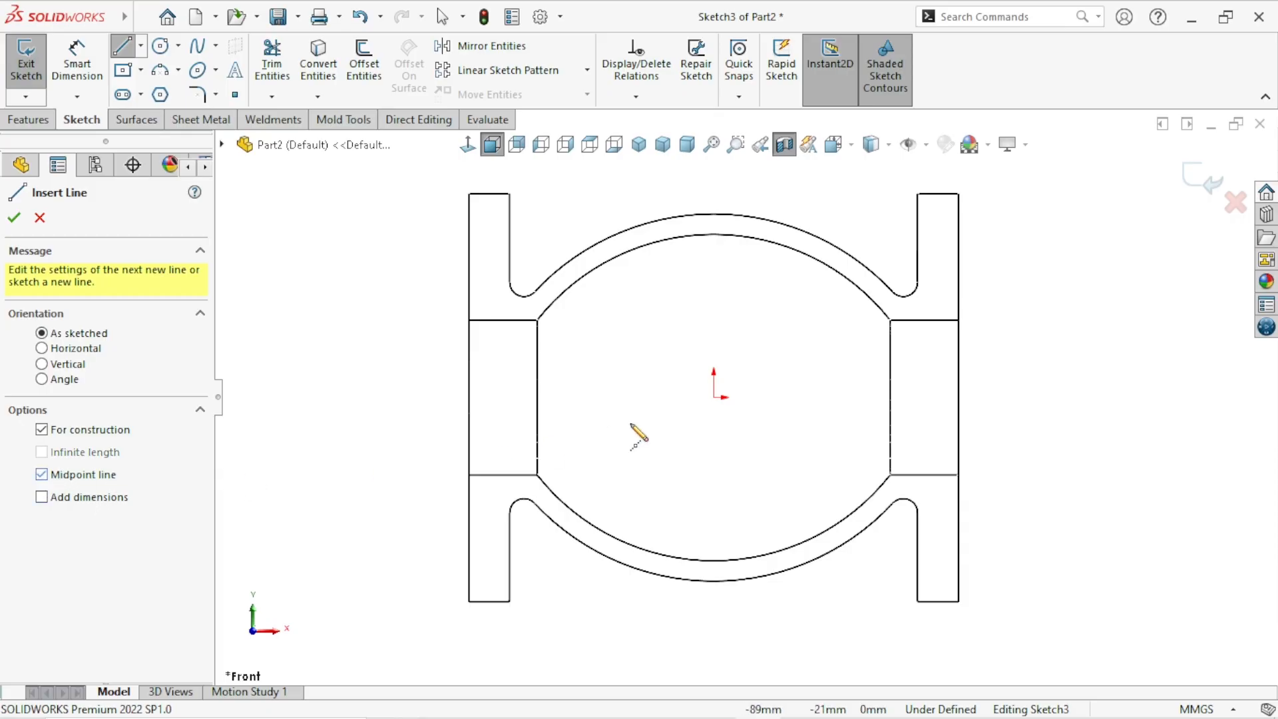
click(713, 397)
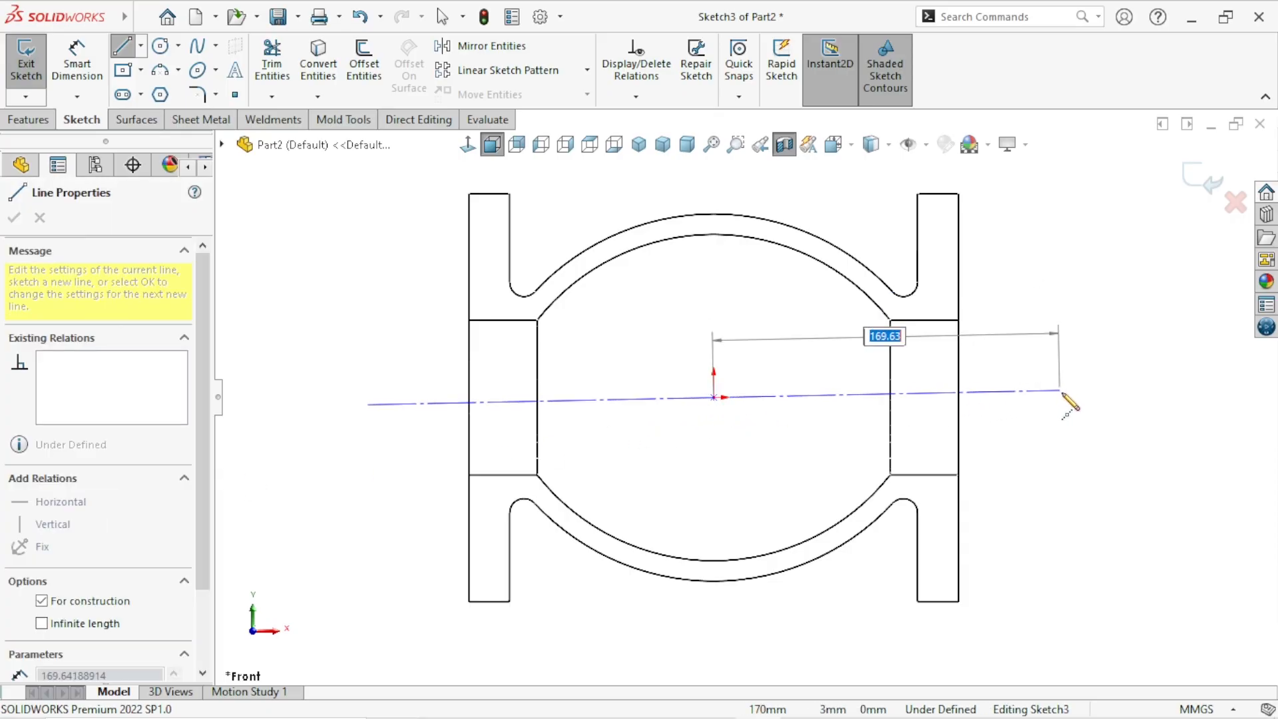
click(1068, 398)
right_click(1053, 363)
click(1079, 365)
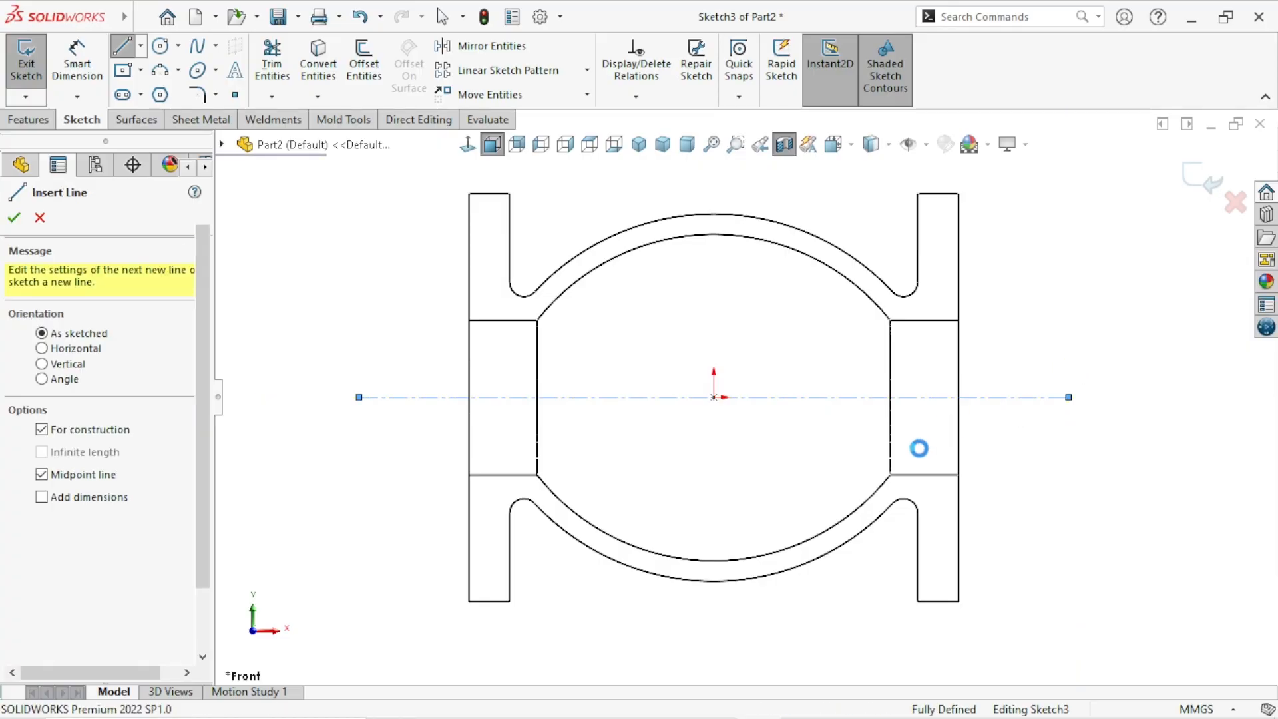
Sketch a vertical line about 15 mm long downward from the origin and make it construction geometry.
click(121, 45)
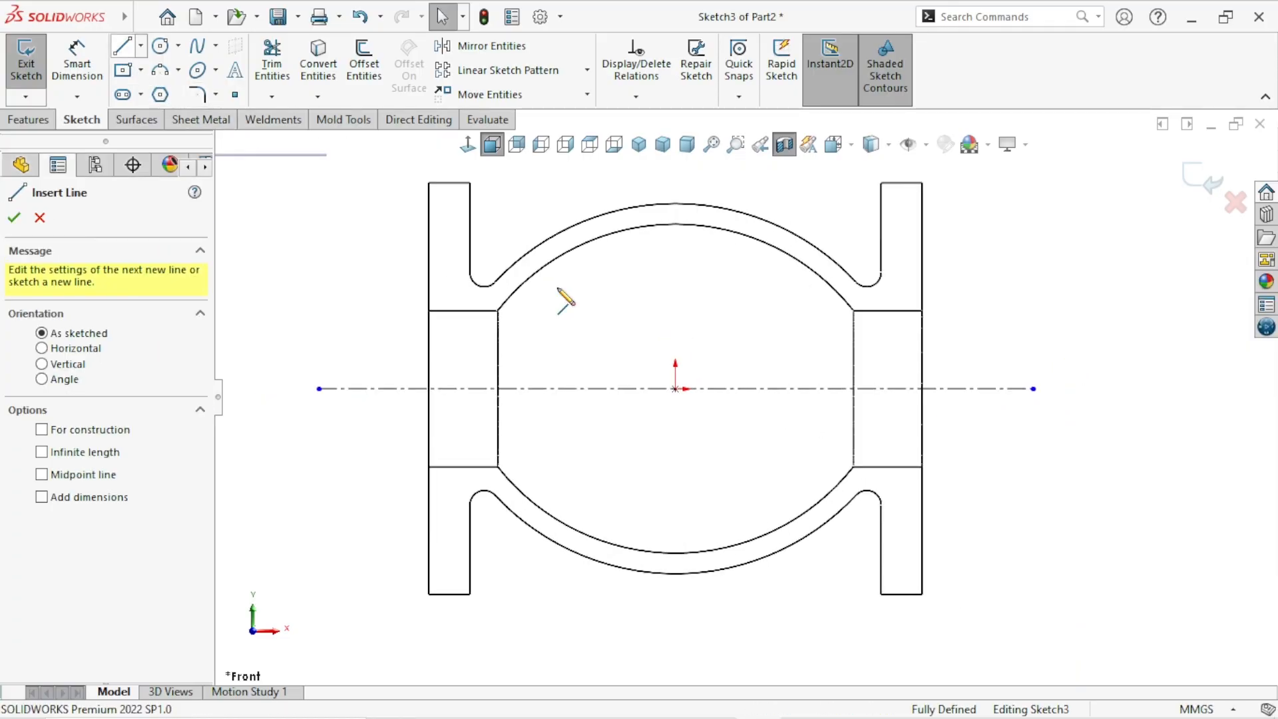
click(675, 389)
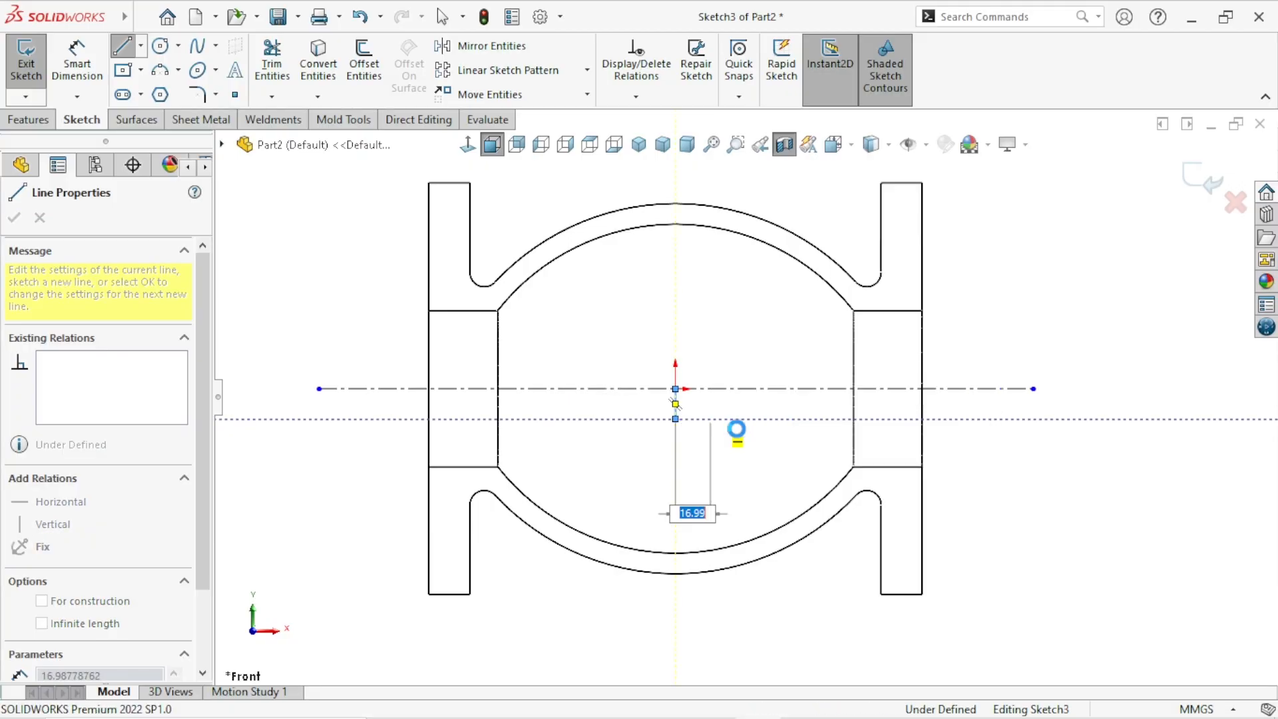
key(Escape)
click(676, 403)
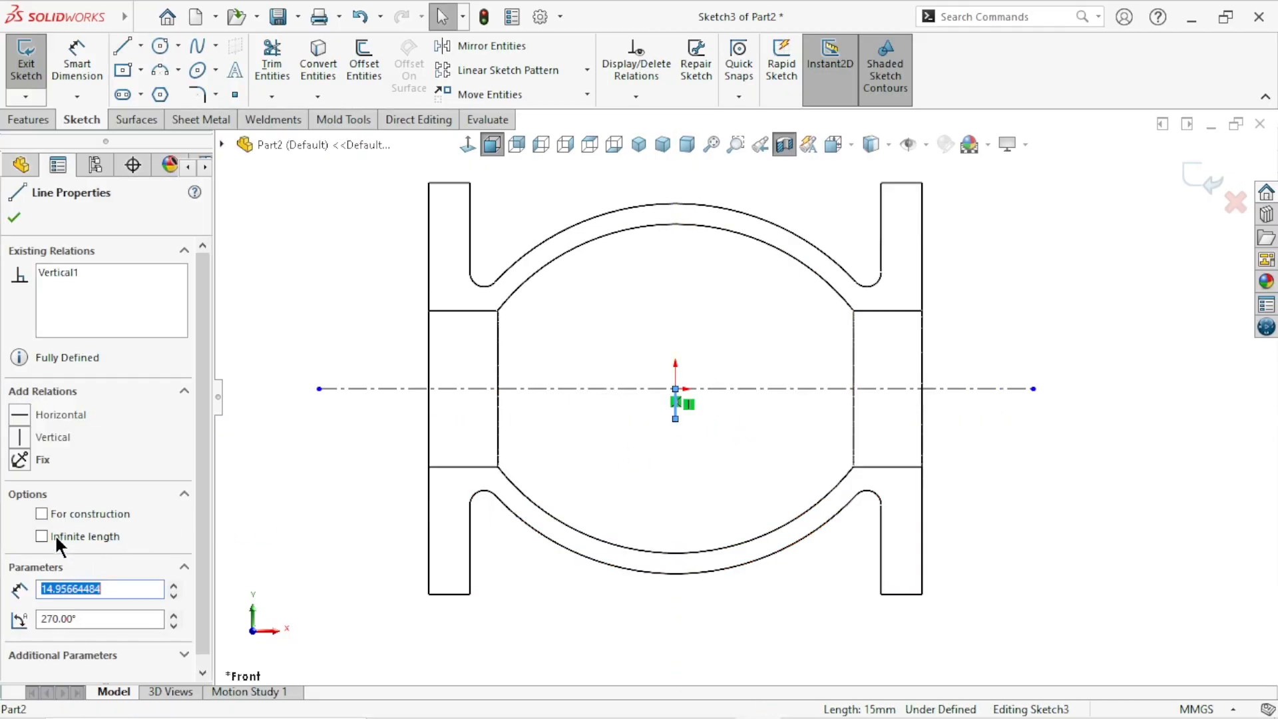
click(36, 511)
click(14, 217)
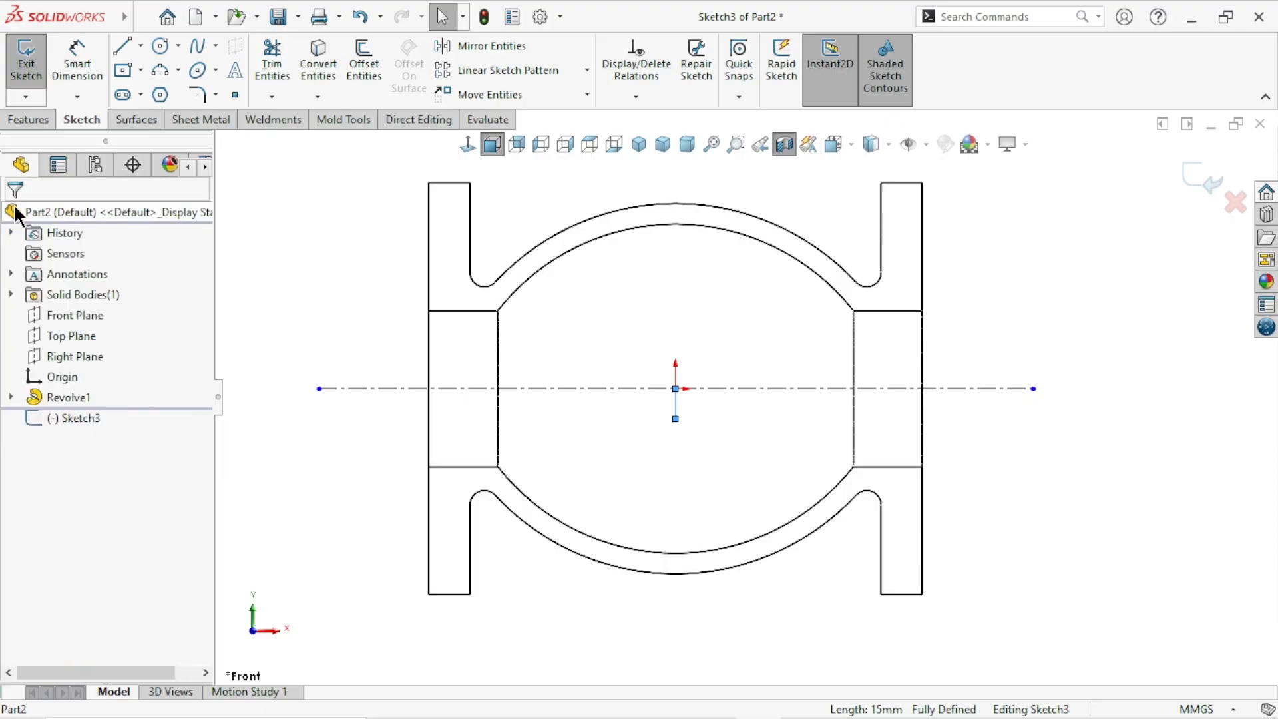
Dimension the short vertical line below the origin to 6 mm.
click(71, 86)
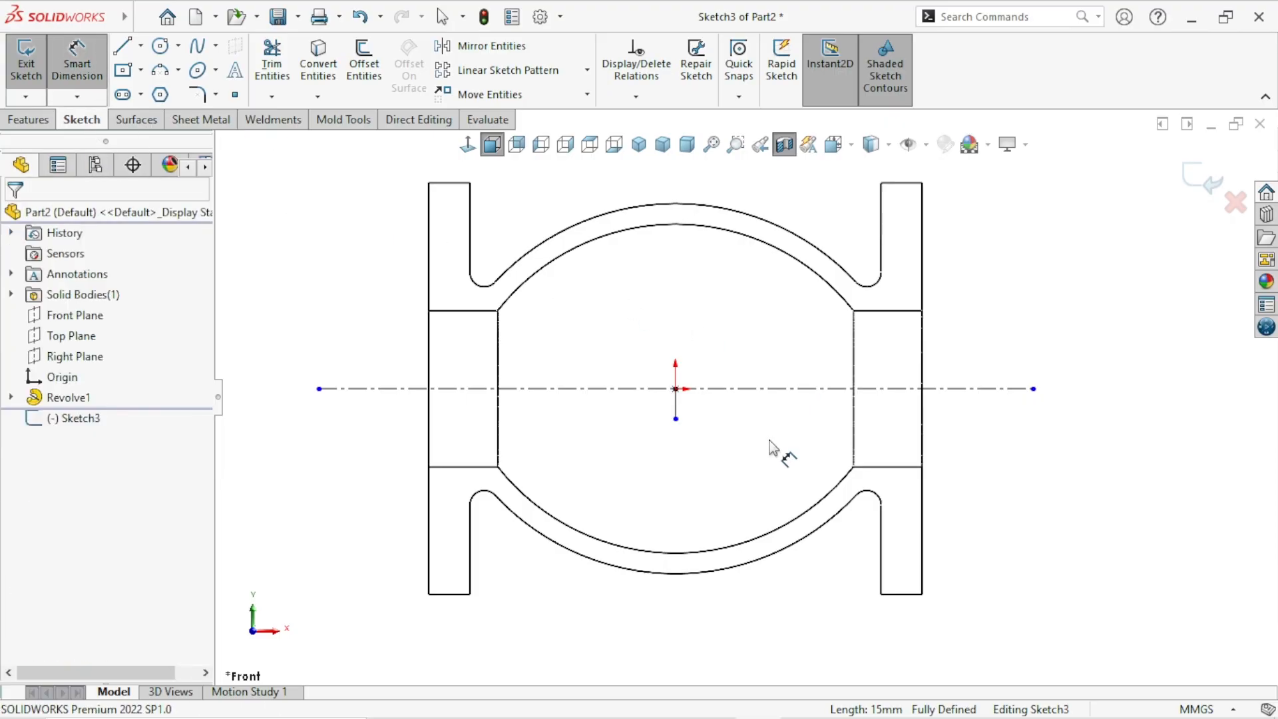
click(679, 407)
click(732, 466)
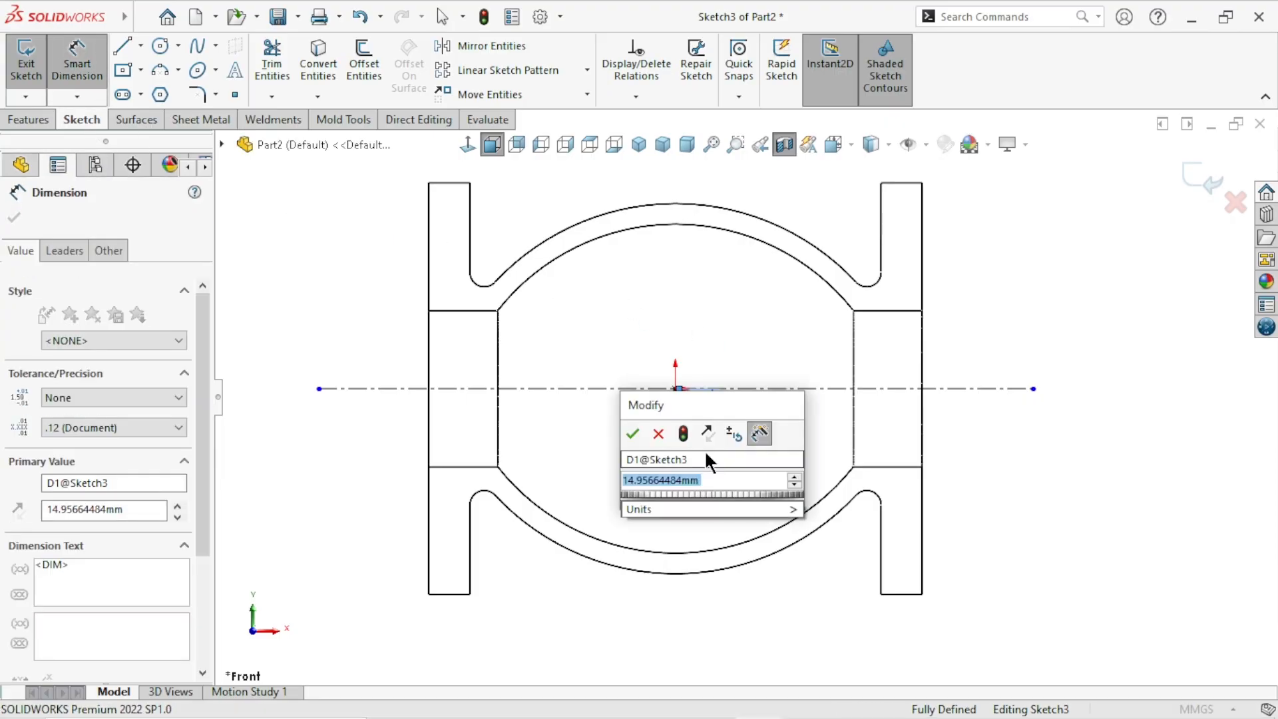
text(6)
key(Return)
From the short vertical line's lower end, sketch a line about 42.5 mm leftward, continued by a line about 70 mm up-left past the bore corner.
scroll(705, 412, down, 3)
scroll(675, 420, down, 4)
click(124, 46)
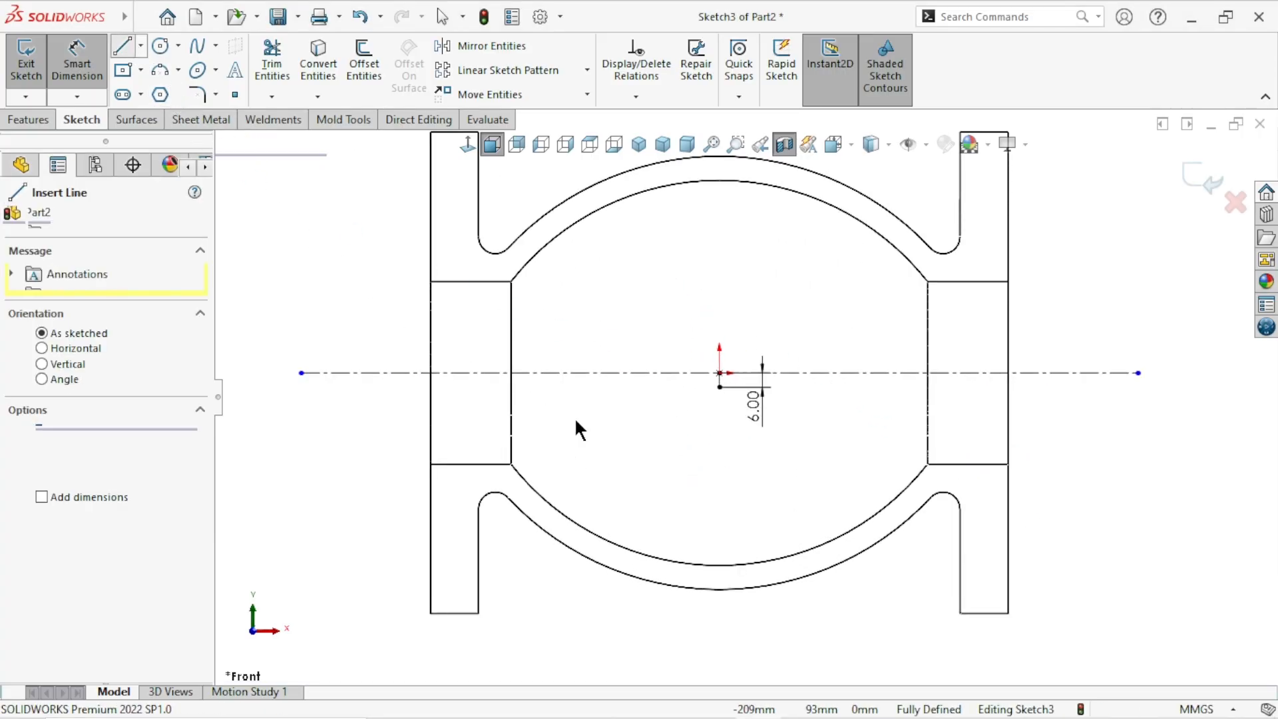
click(719, 387)
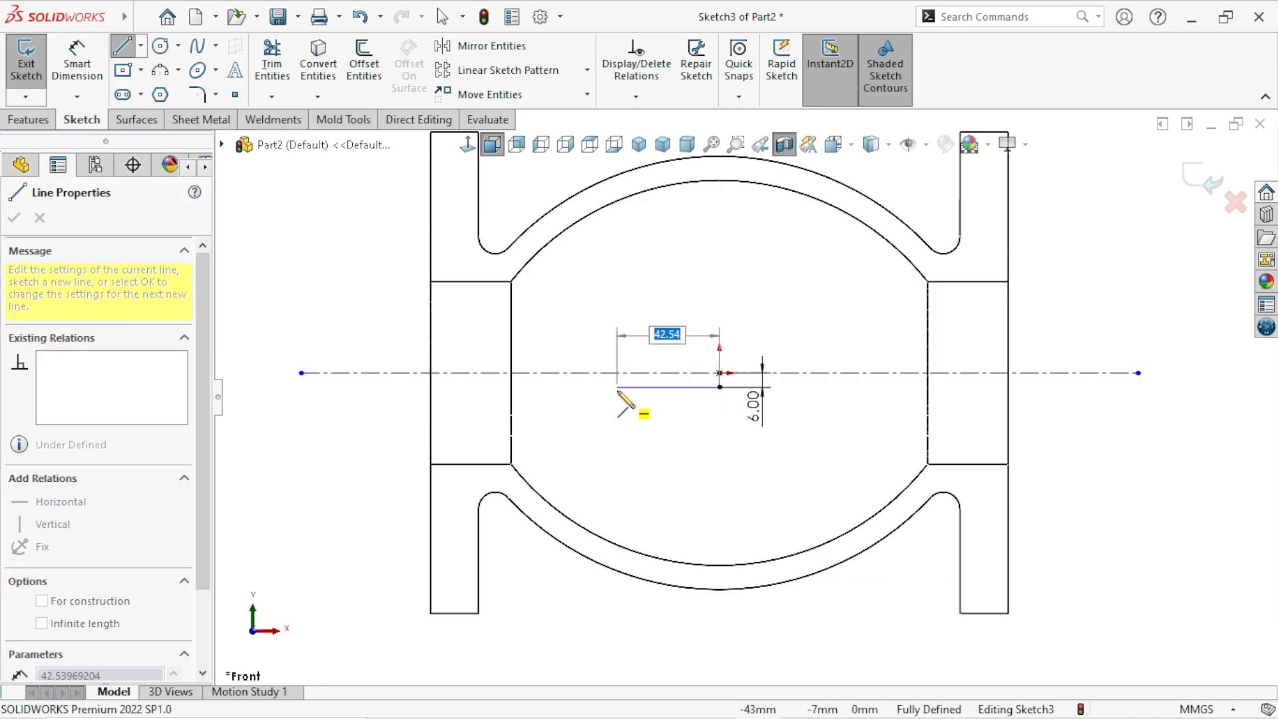
click(617, 387)
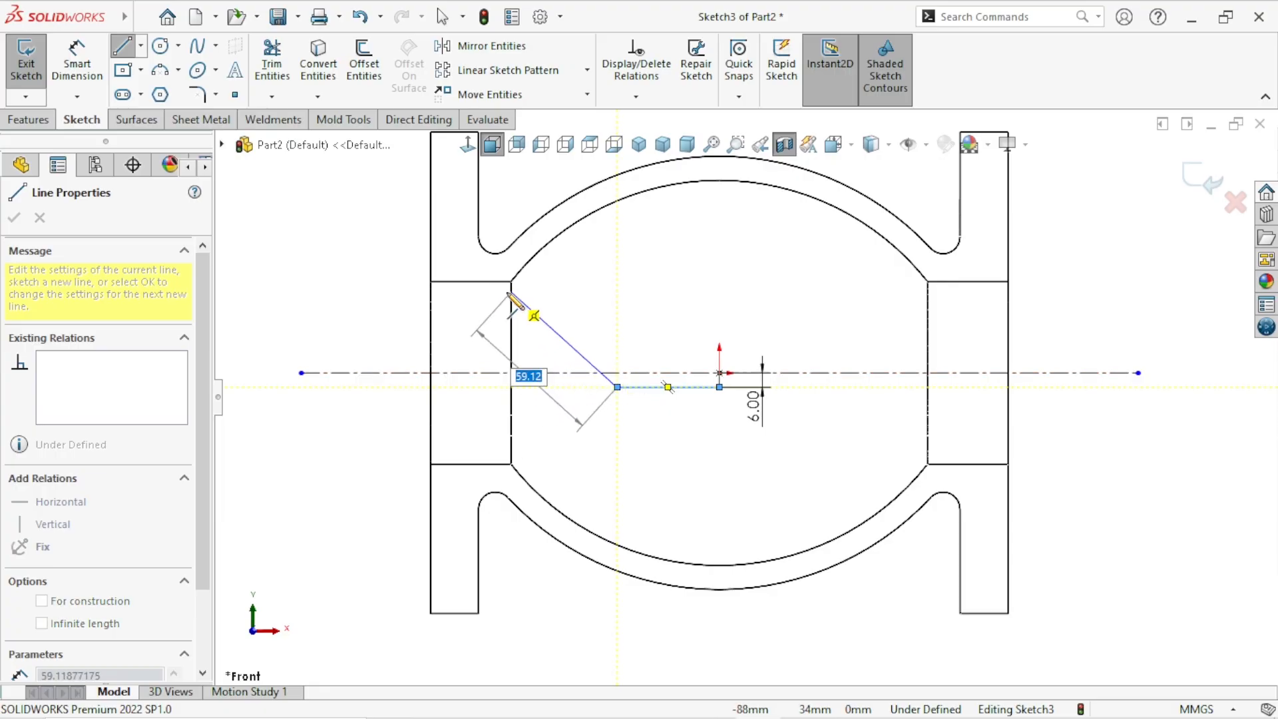
double_click(493, 273)
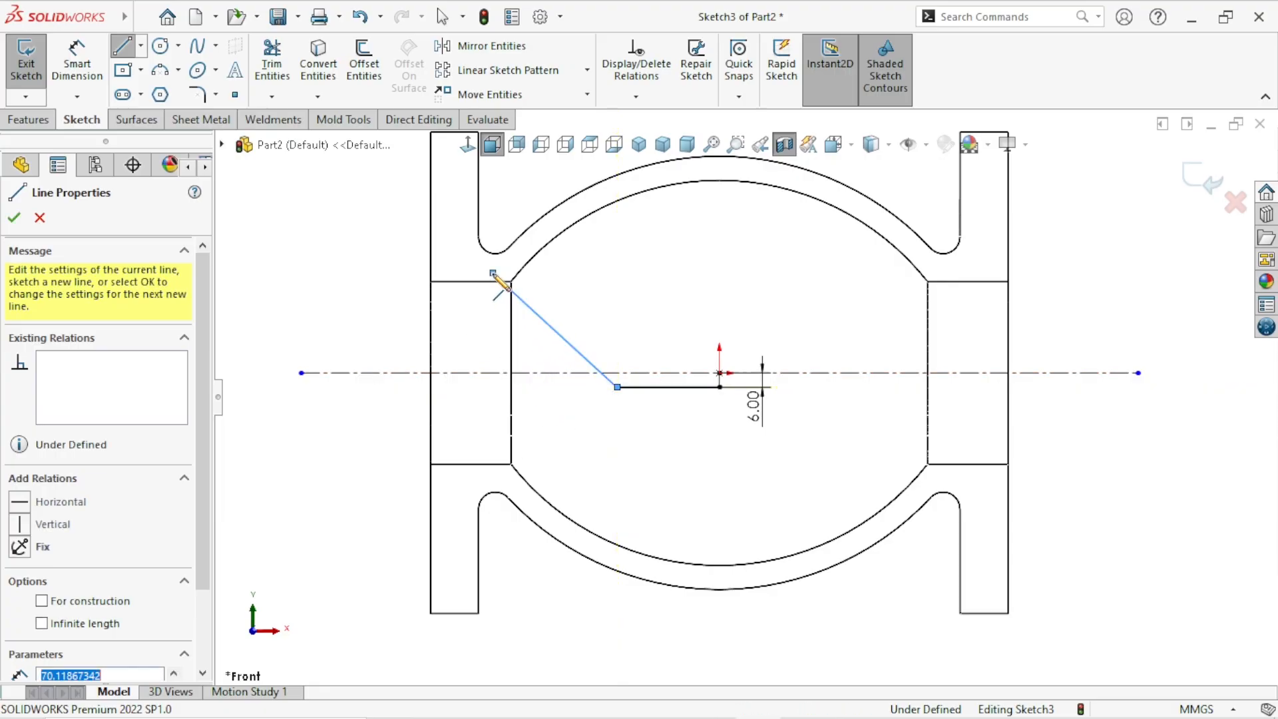
right_click(360, 343)
click(400, 357)
Dimension the horizontal line left of the origin to 42.4 mm.
scroll(709, 378, up, 3)
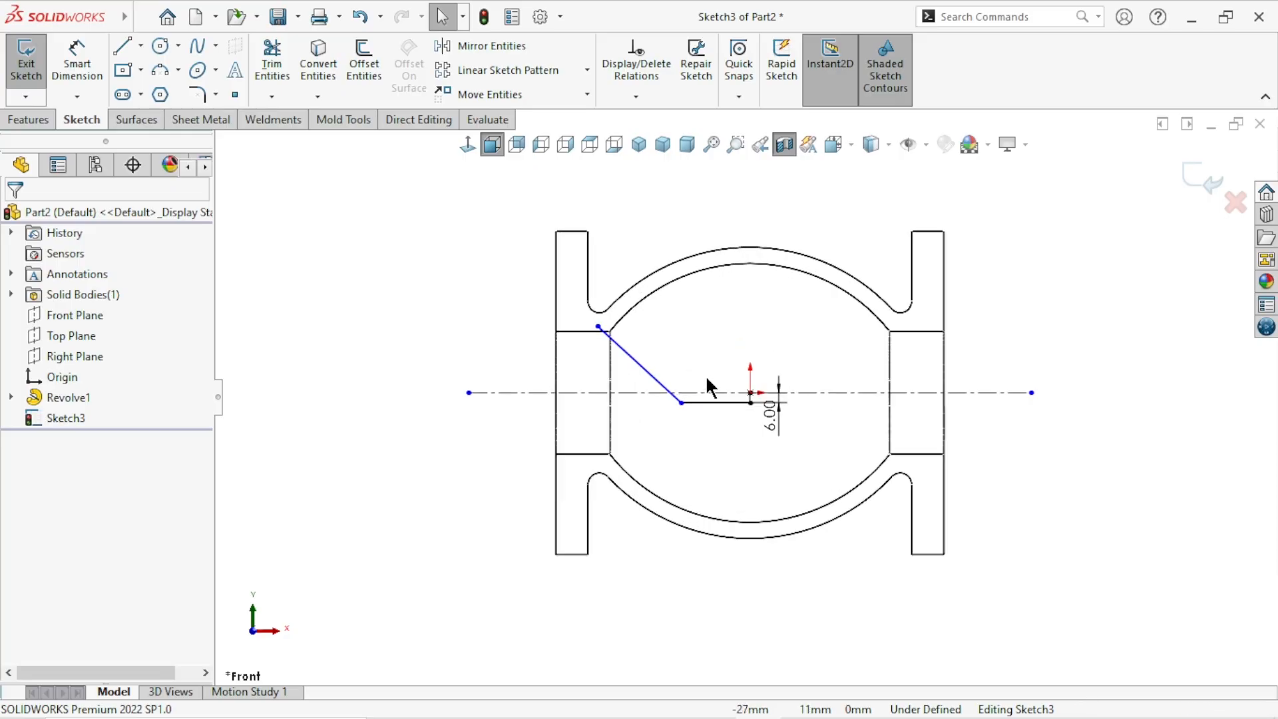
scroll(699, 374, down, 3)
click(85, 74)
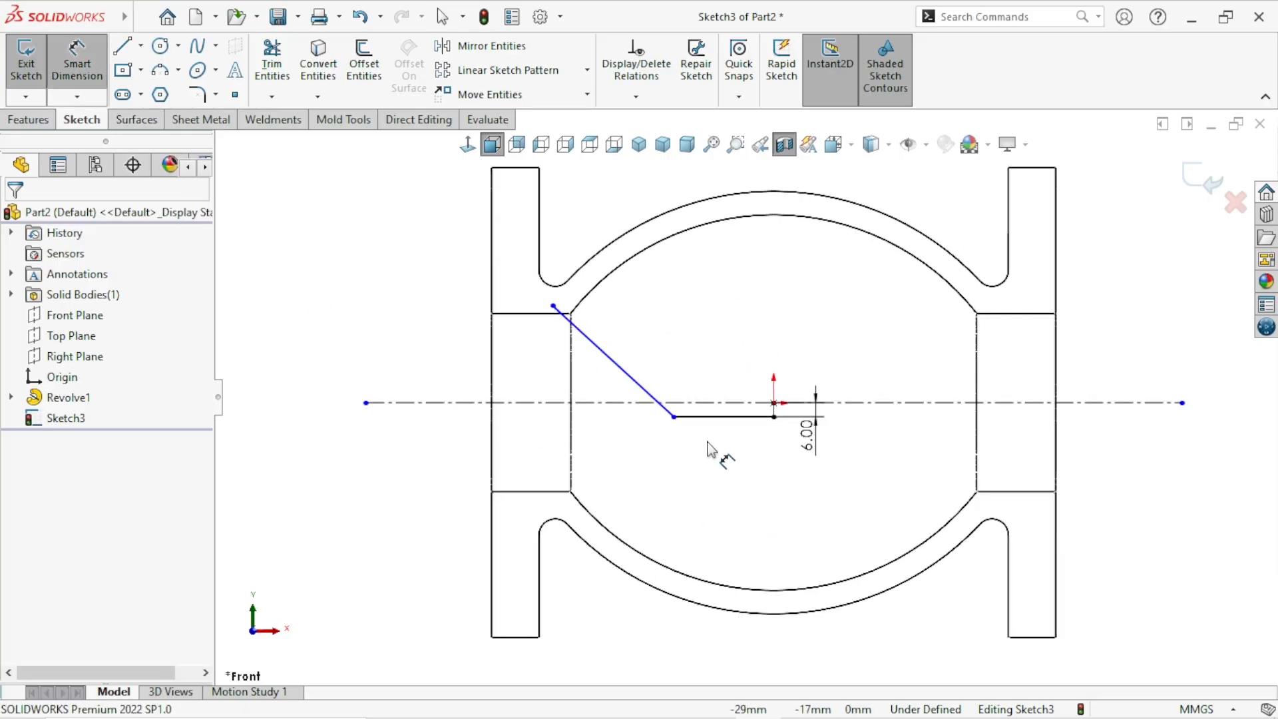
click(725, 417)
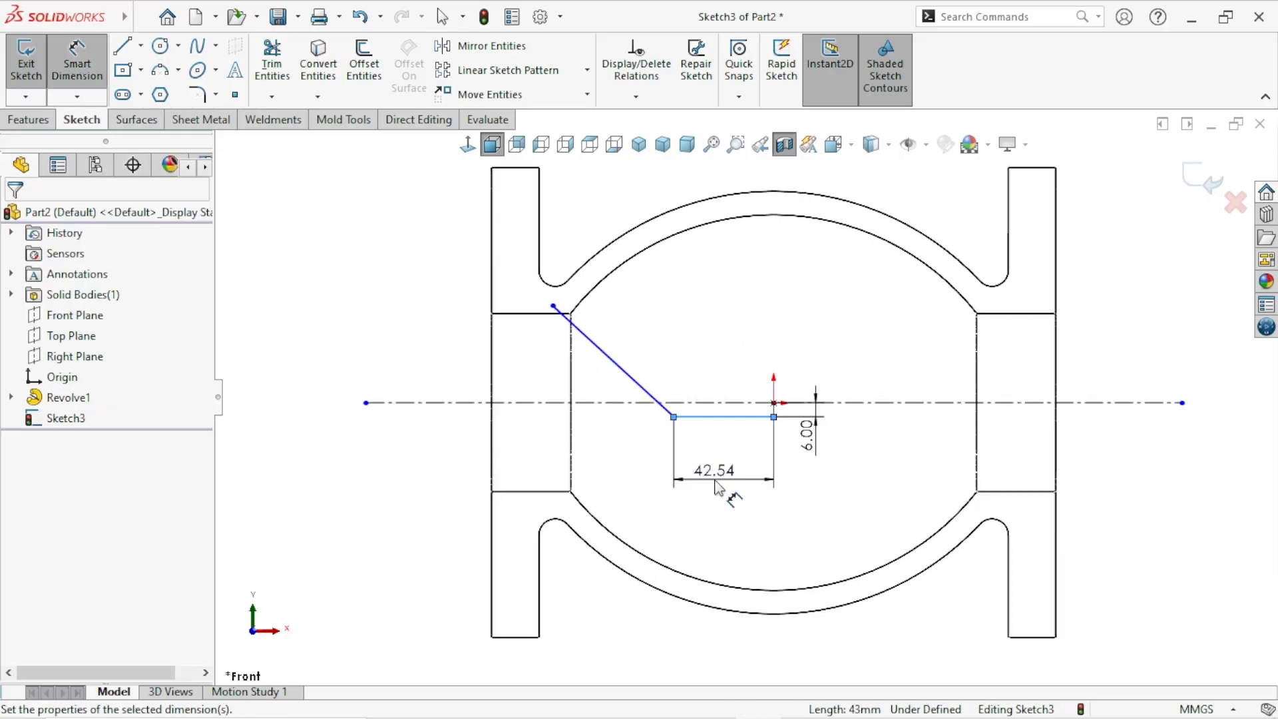
click(716, 486)
text(42.4)
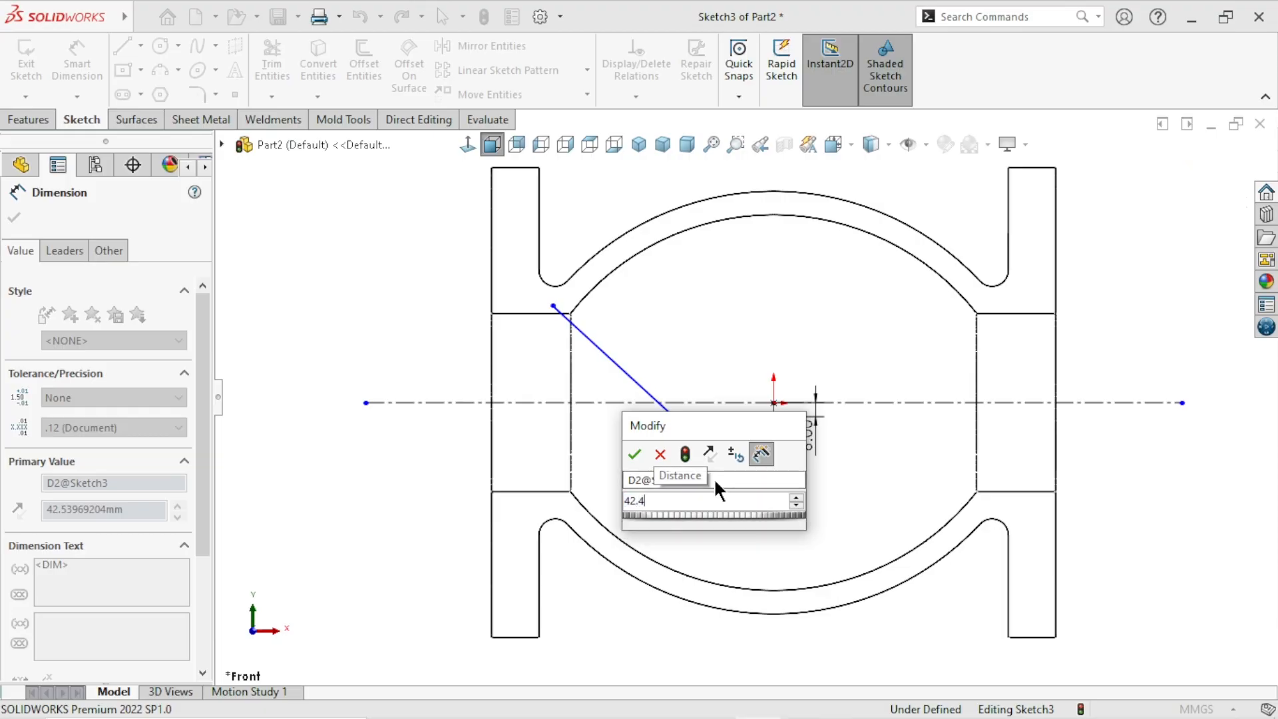
key(Return)
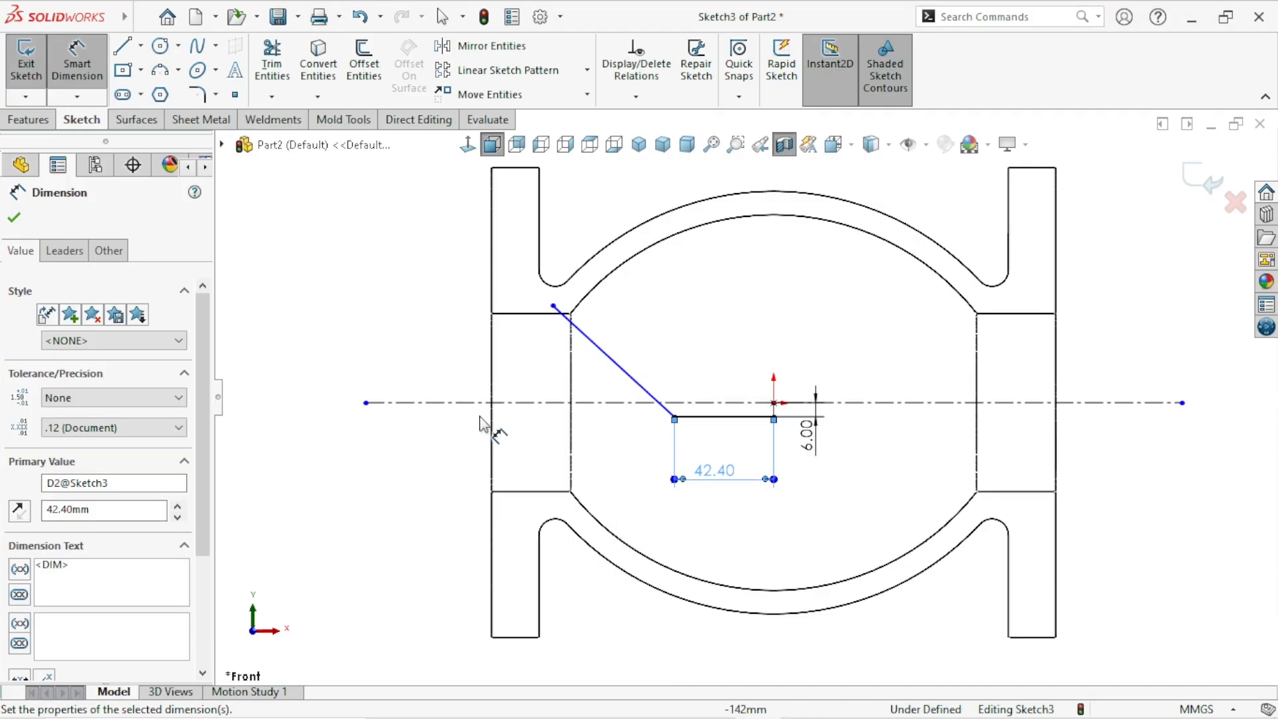
Dimension the angle between the horizontal centerline and the left slanted line to 45 degrees.
click(574, 402)
click(595, 347)
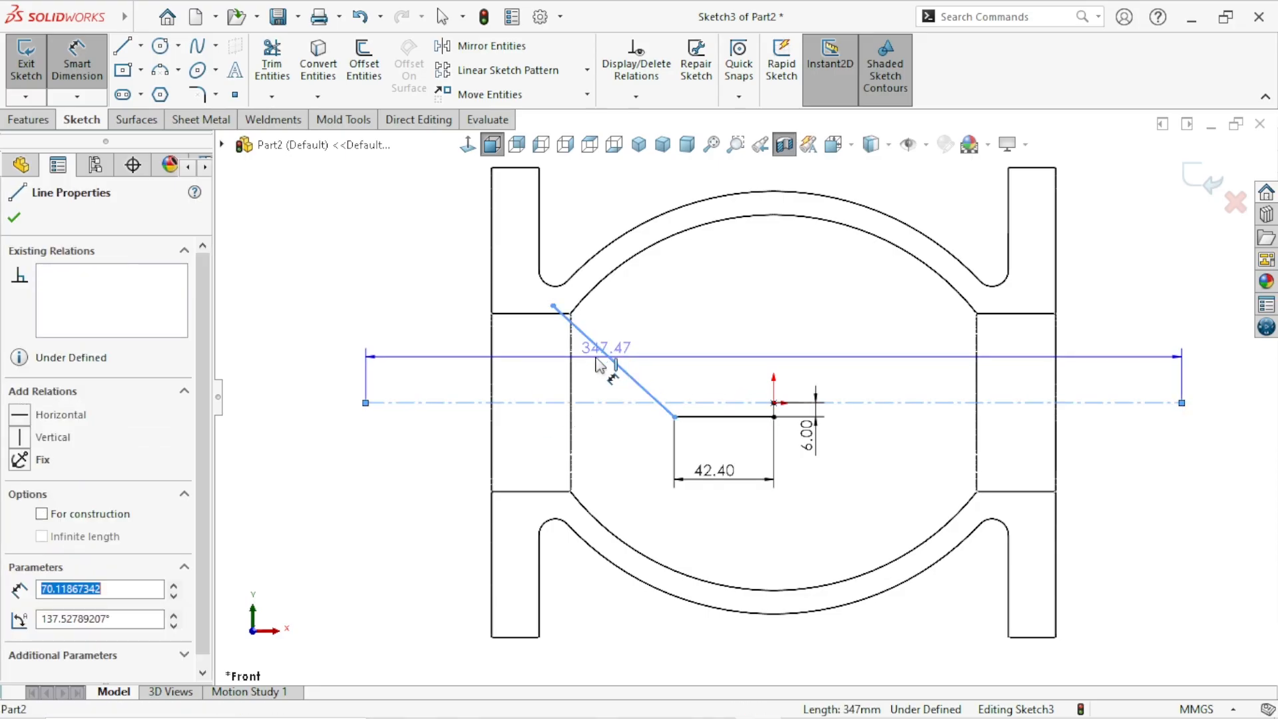
click(438, 335)
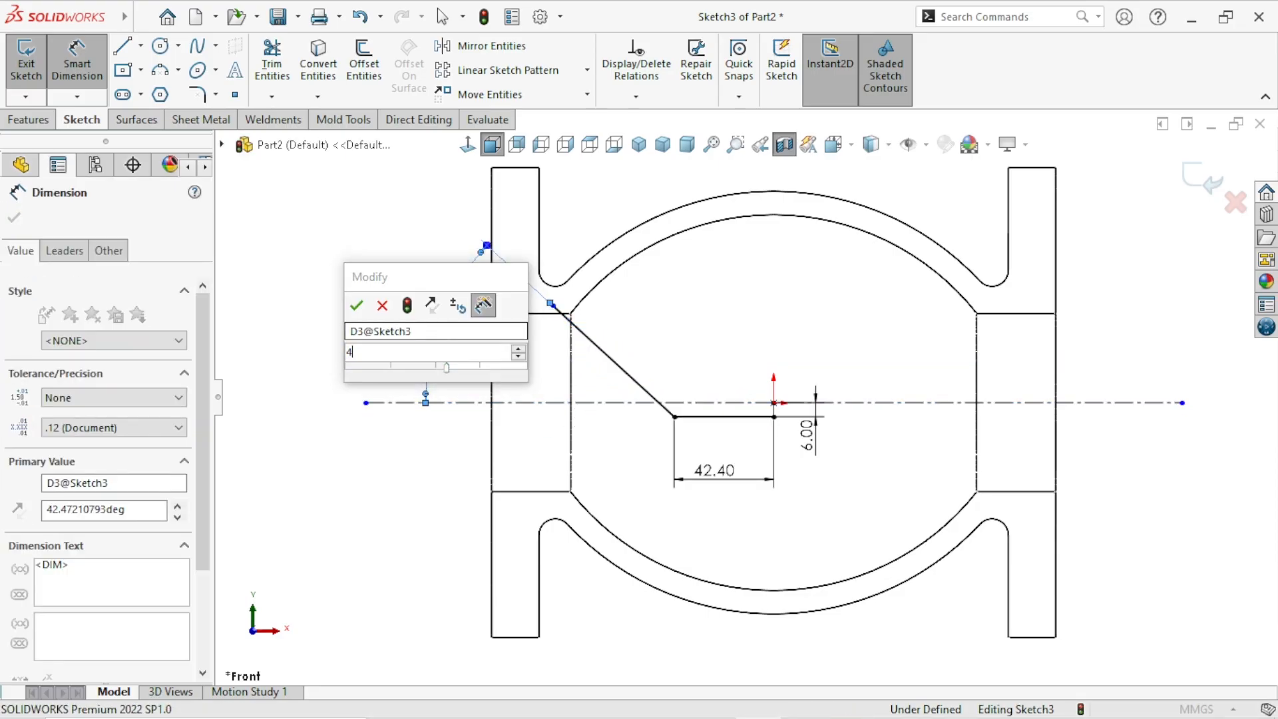
text(45)
key(Return)
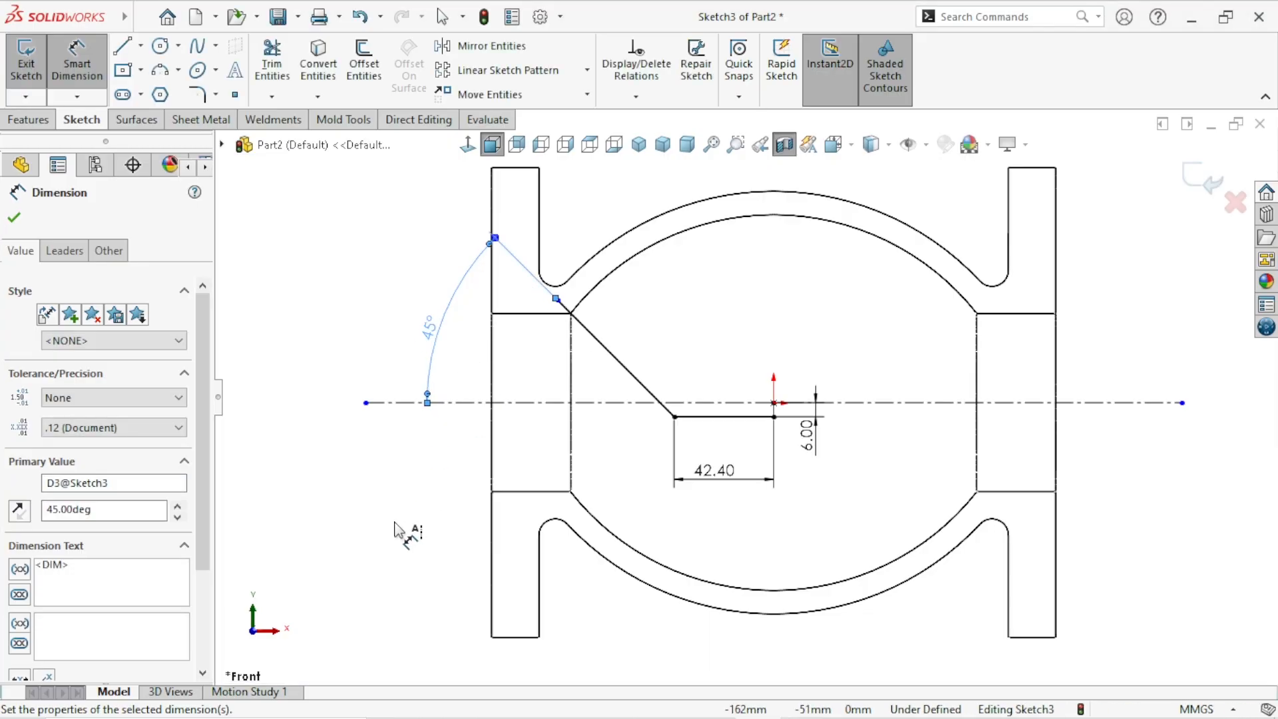
click(395, 521)
scroll(465, 506, up, 2)
scroll(764, 442, down, 3)
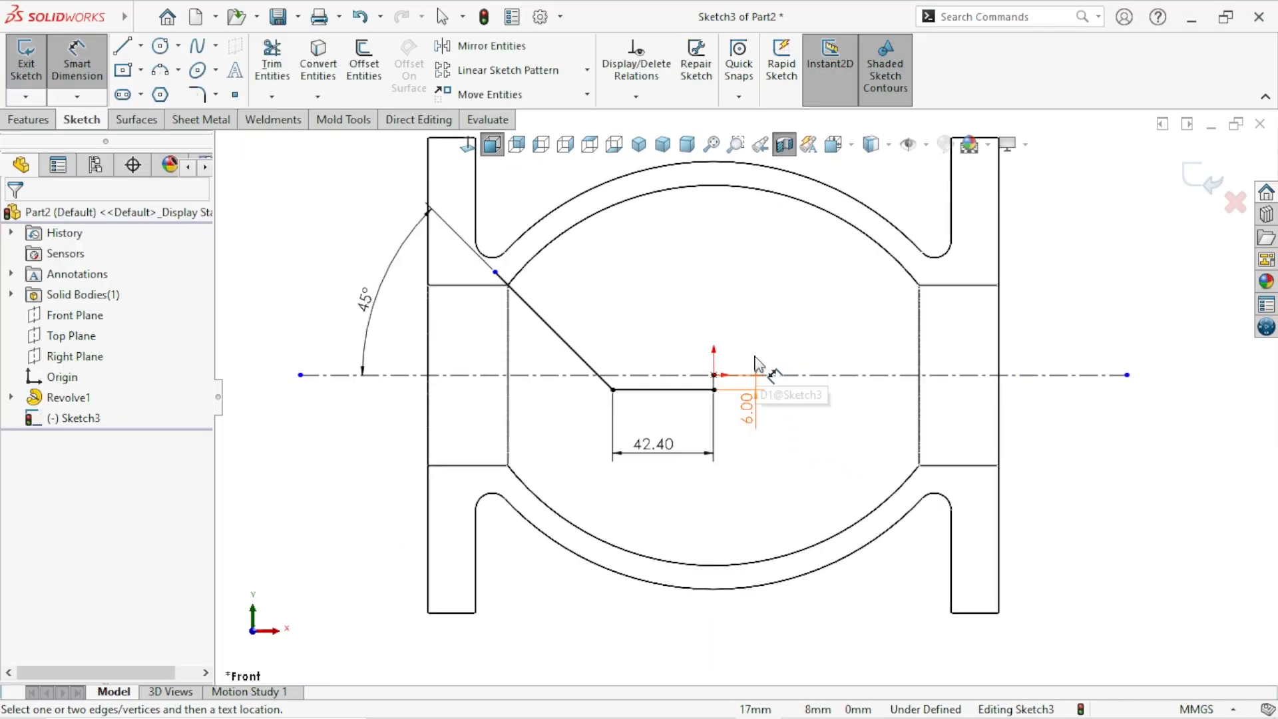
scroll(622, 325, up, 1)
scroll(627, 335, down, 1)
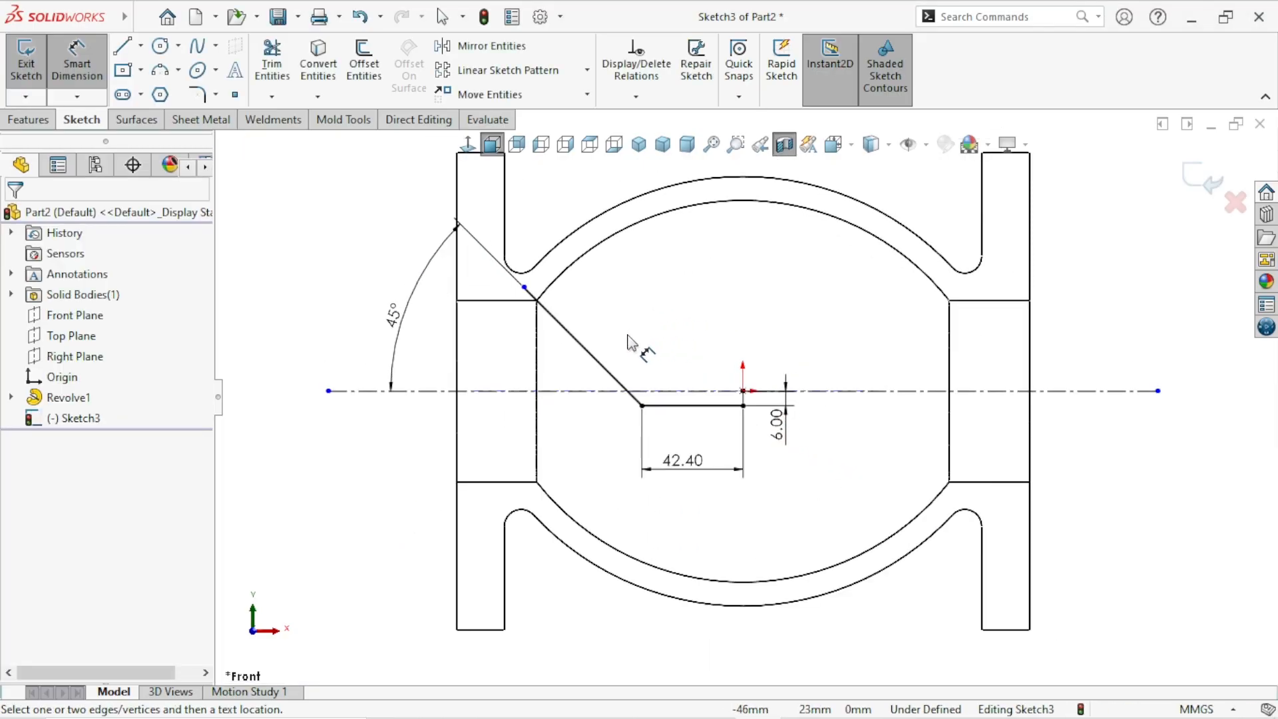
scroll(634, 360, up, 1)
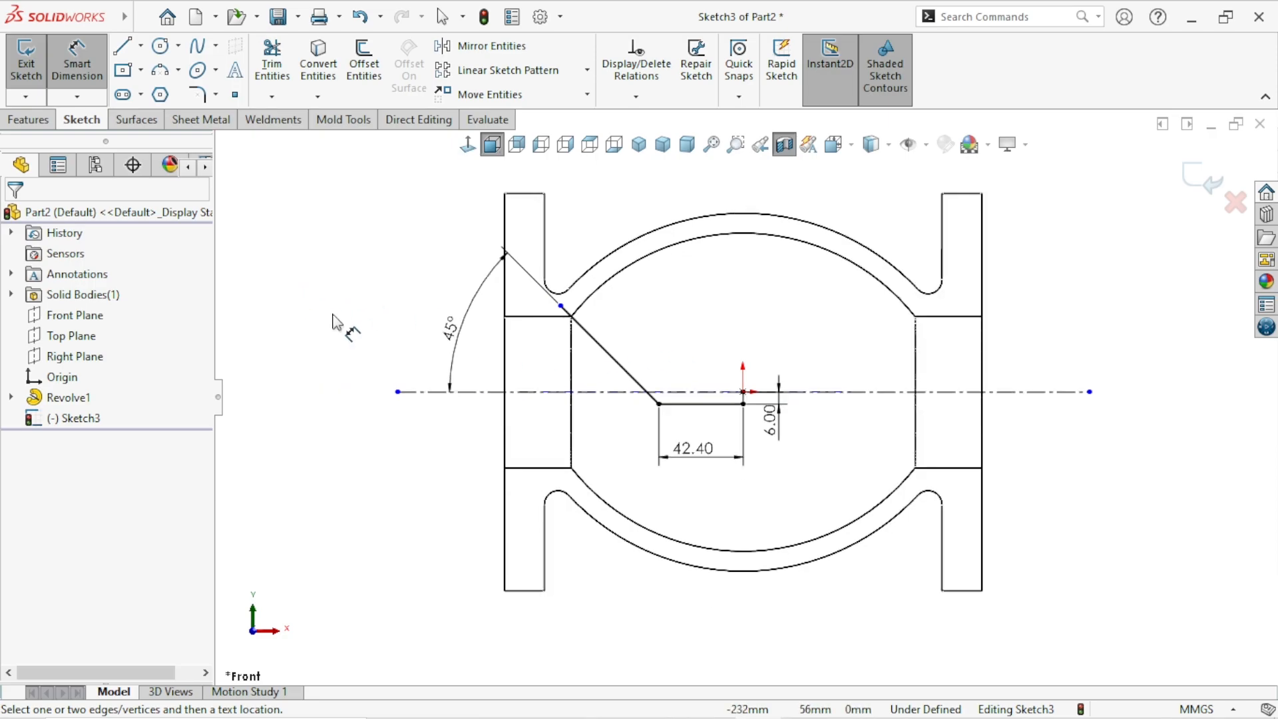
scroll(642, 420, up, 1)
scroll(799, 407, down, 1)
click(141, 17)
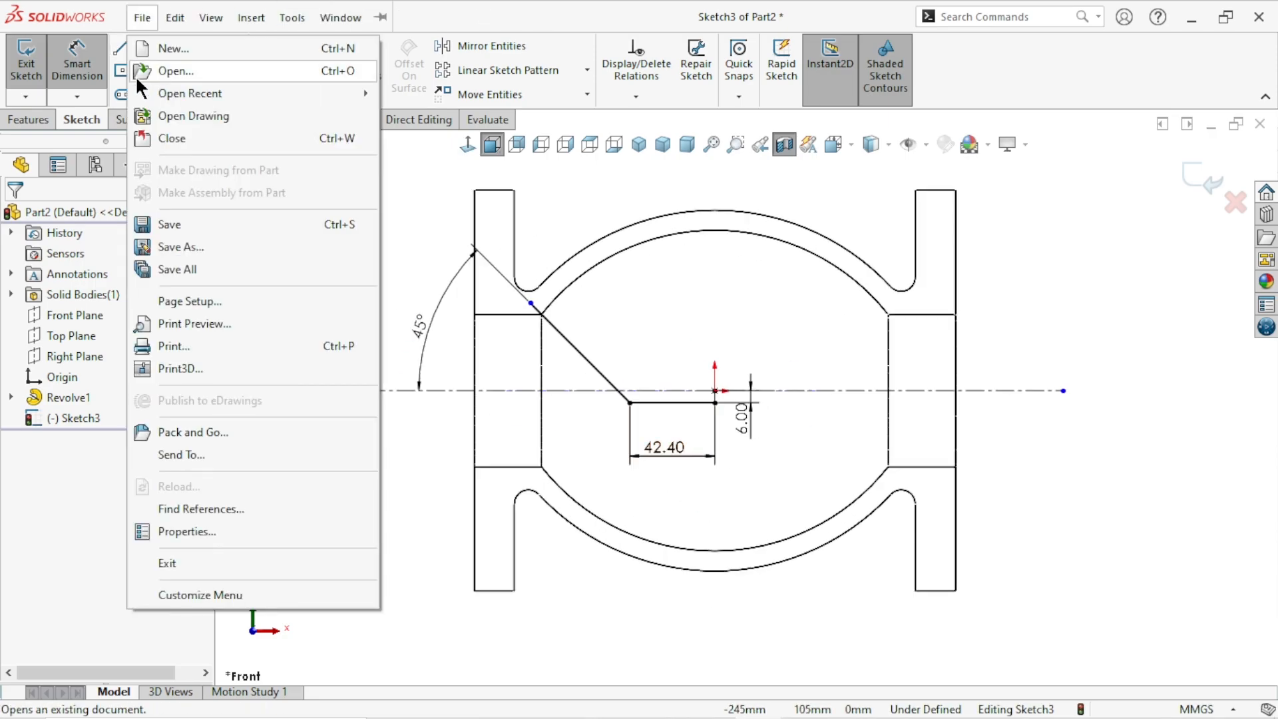
click(623, 195)
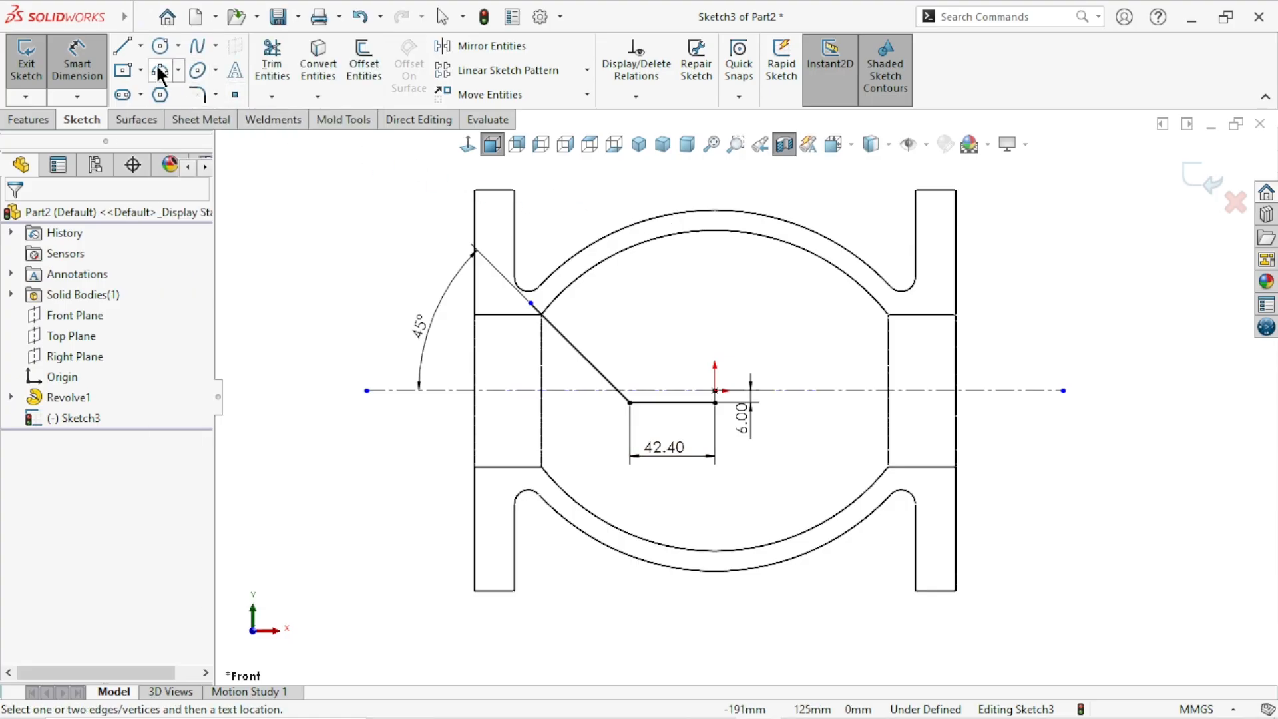
From the short vertical line's lower end, sketch a line about 52 mm rightward, continued by a slanted line down-right past the lower bore corner.
click(136, 44)
scroll(775, 459, down, 1)
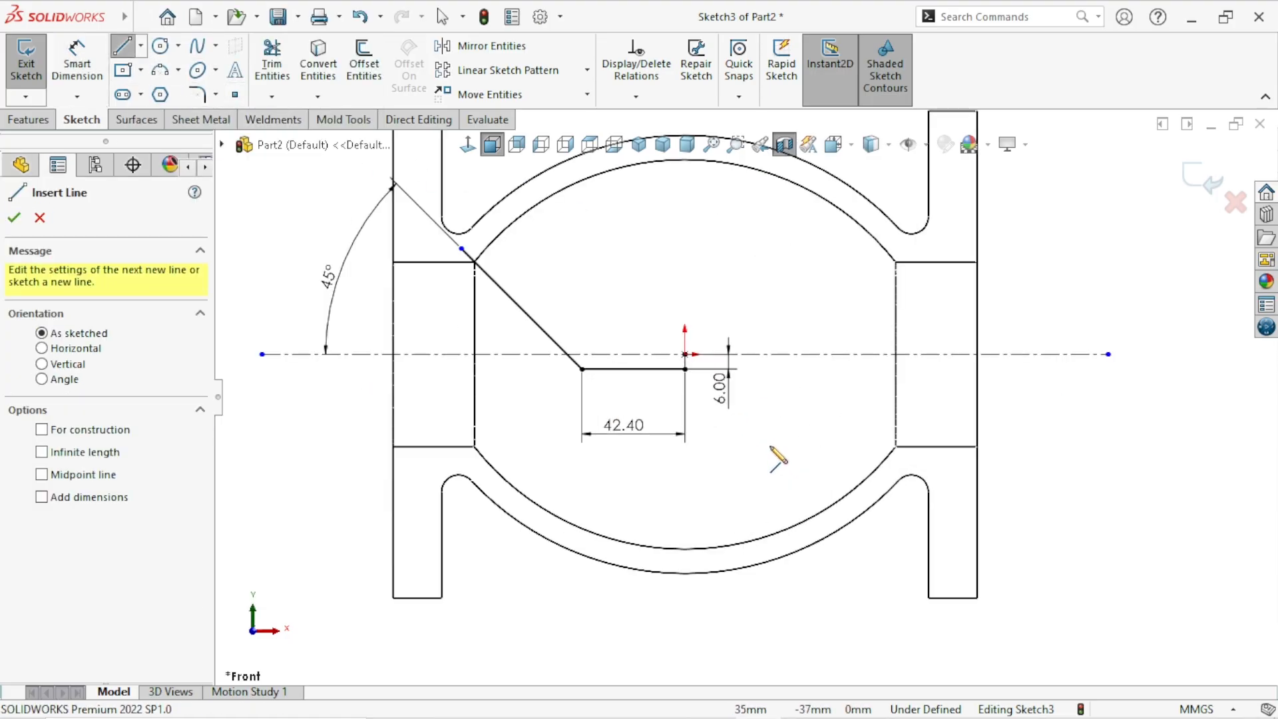
click(685, 369)
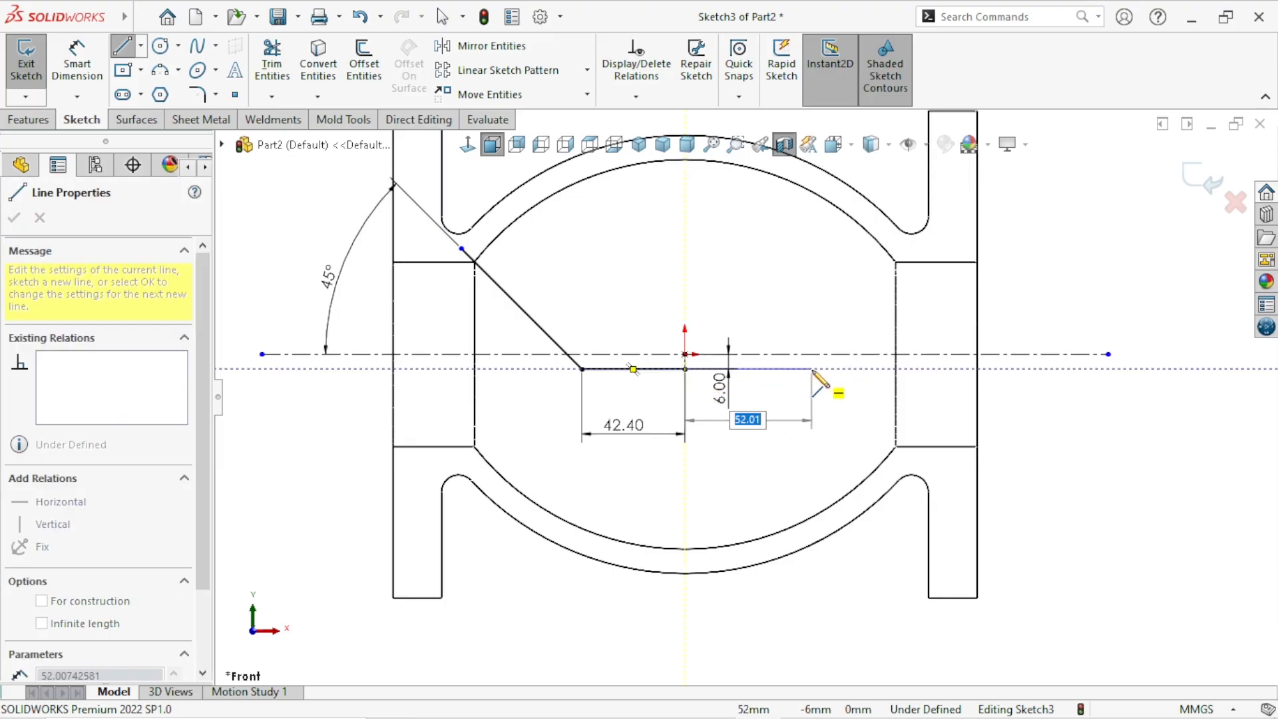
click(811, 369)
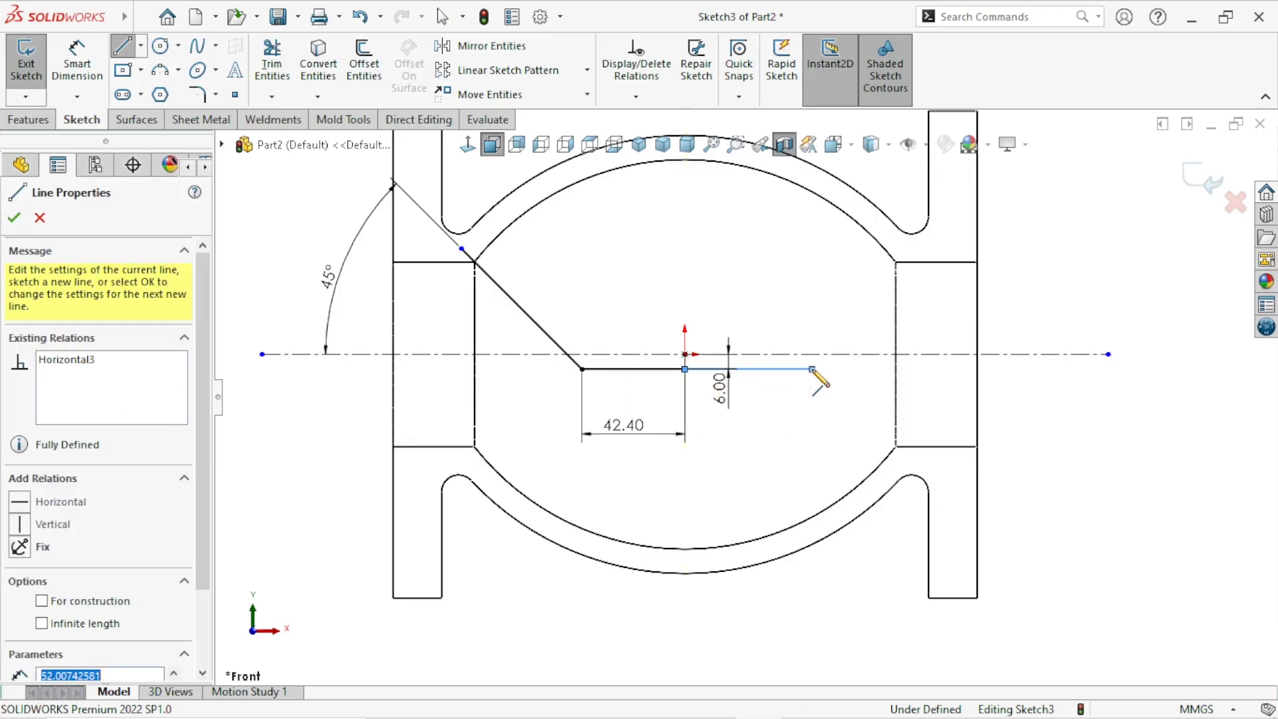
click(901, 465)
right_click(779, 431)
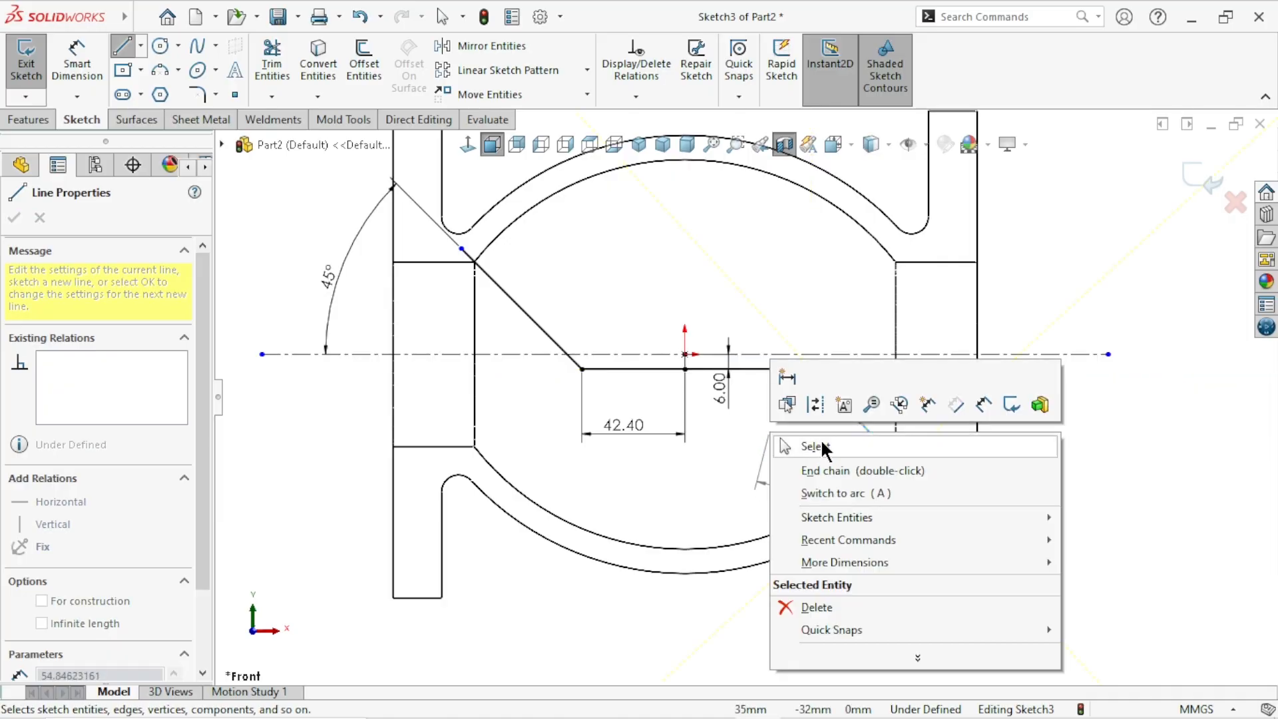
click(822, 446)
Dimension the horizontal line right of the origin to 40.3 mm.
scroll(788, 441, up, 2)
scroll(715, 372, down, 3)
click(77, 63)
click(782, 347)
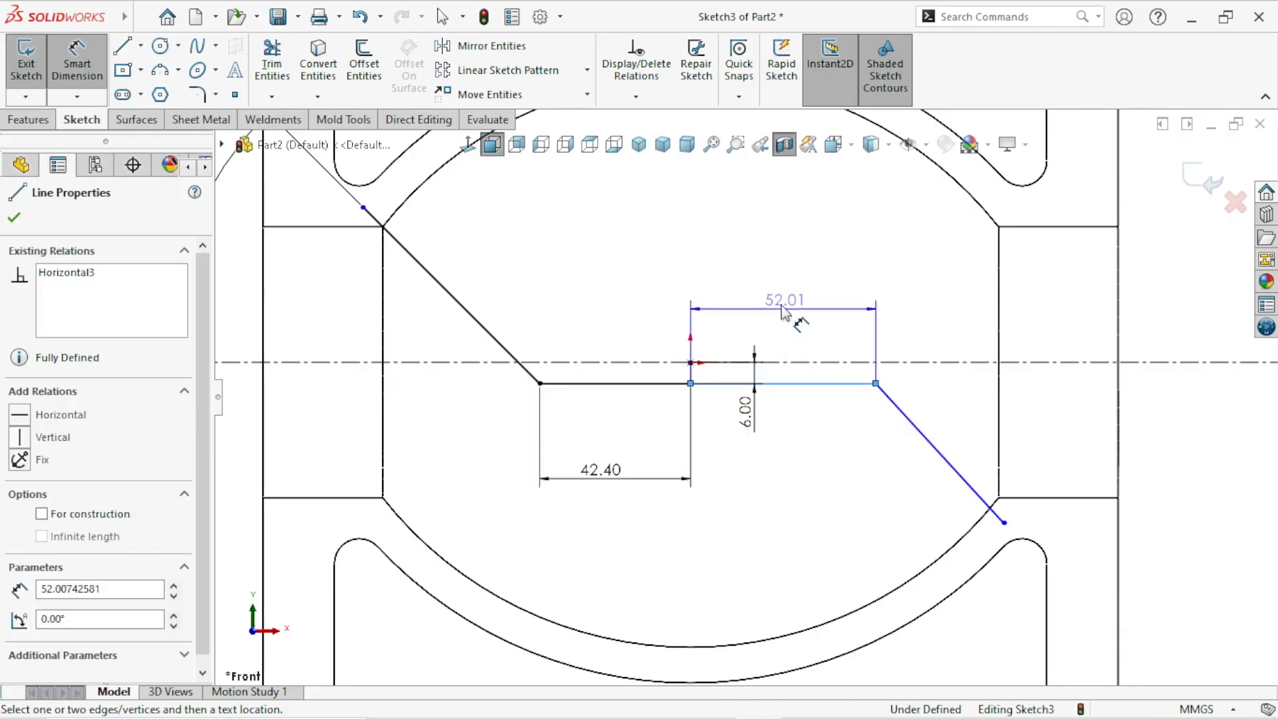
click(784, 311)
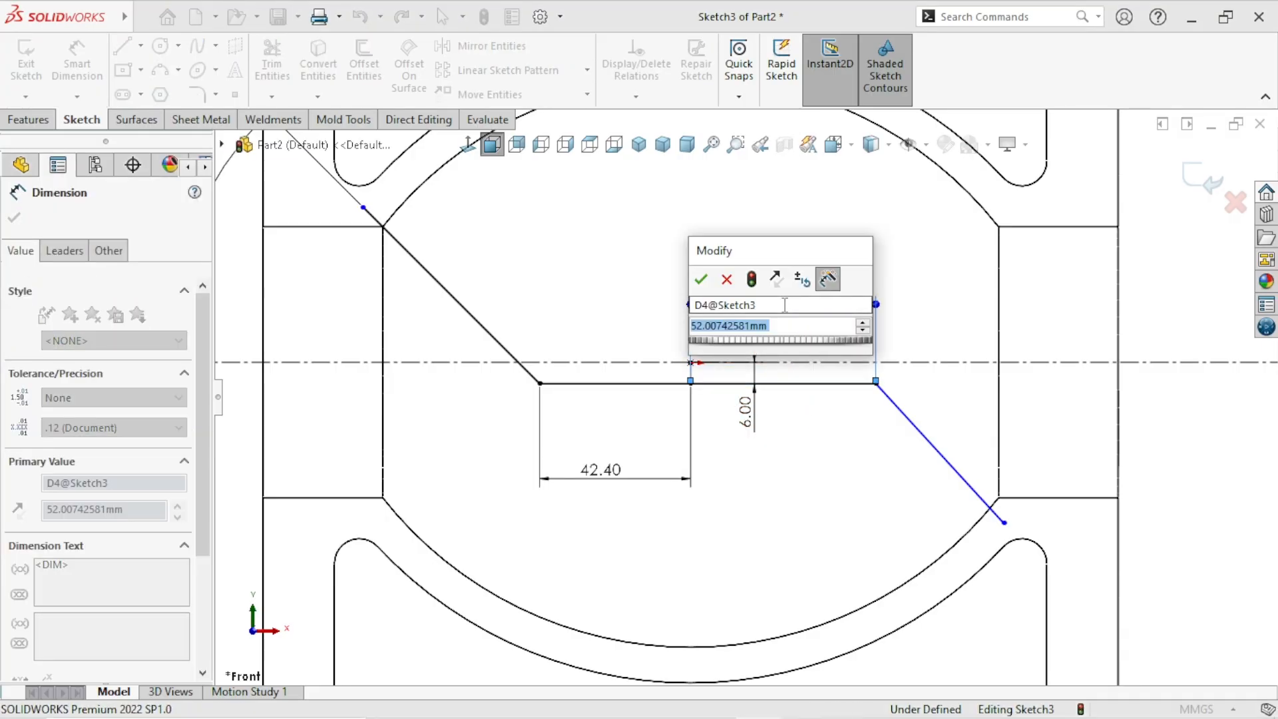
text(40.3)
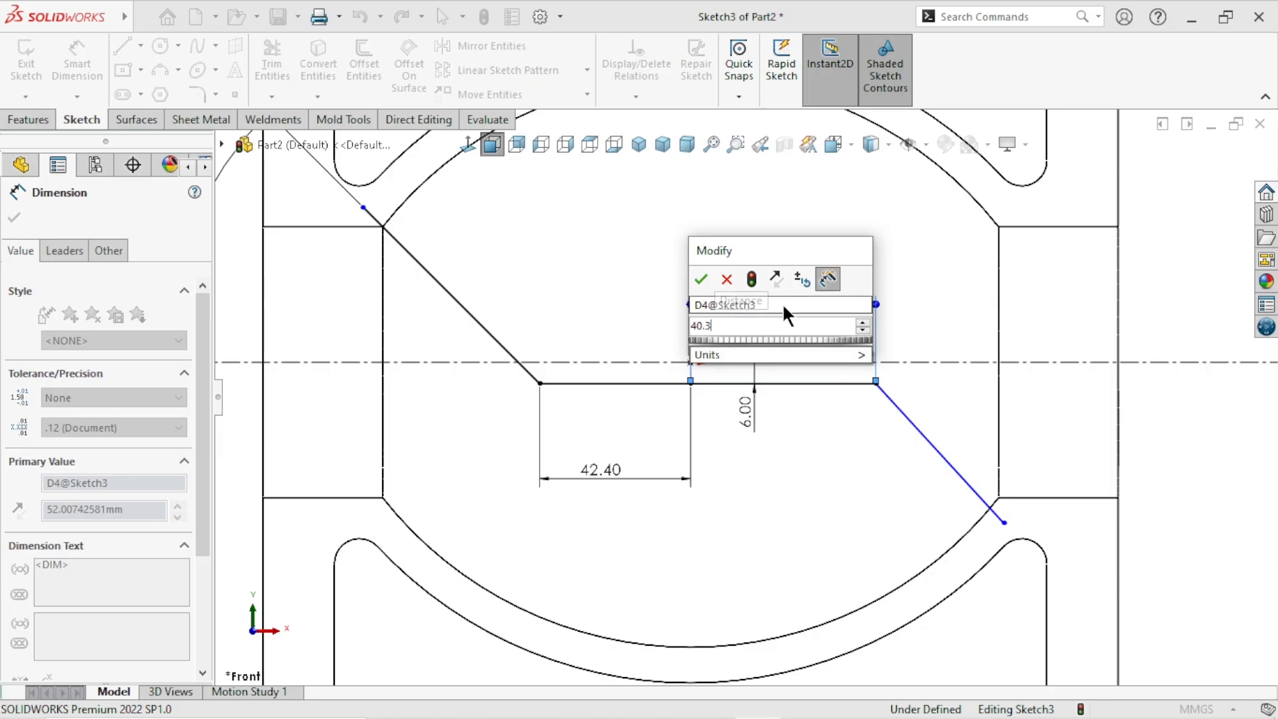
key(Return)
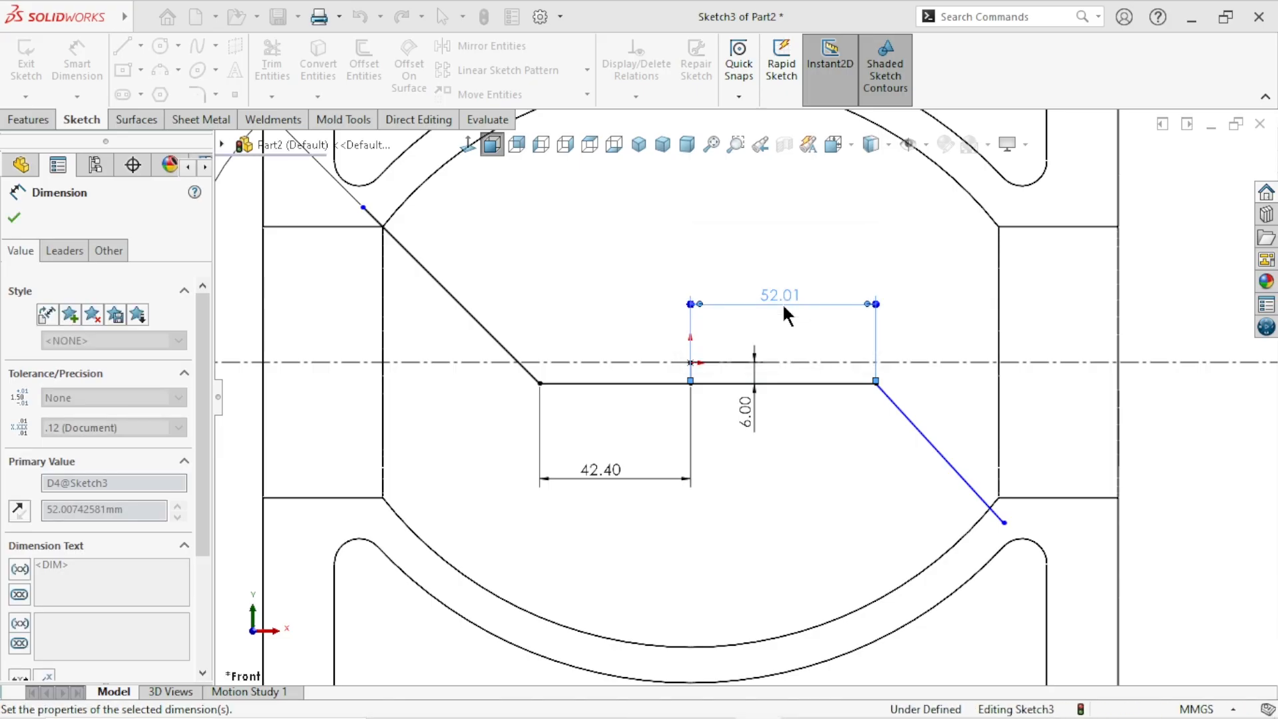
Dimension the angle between the horizontal centerline and the right slanted line to 45 degrees.
scroll(821, 491, up, 3)
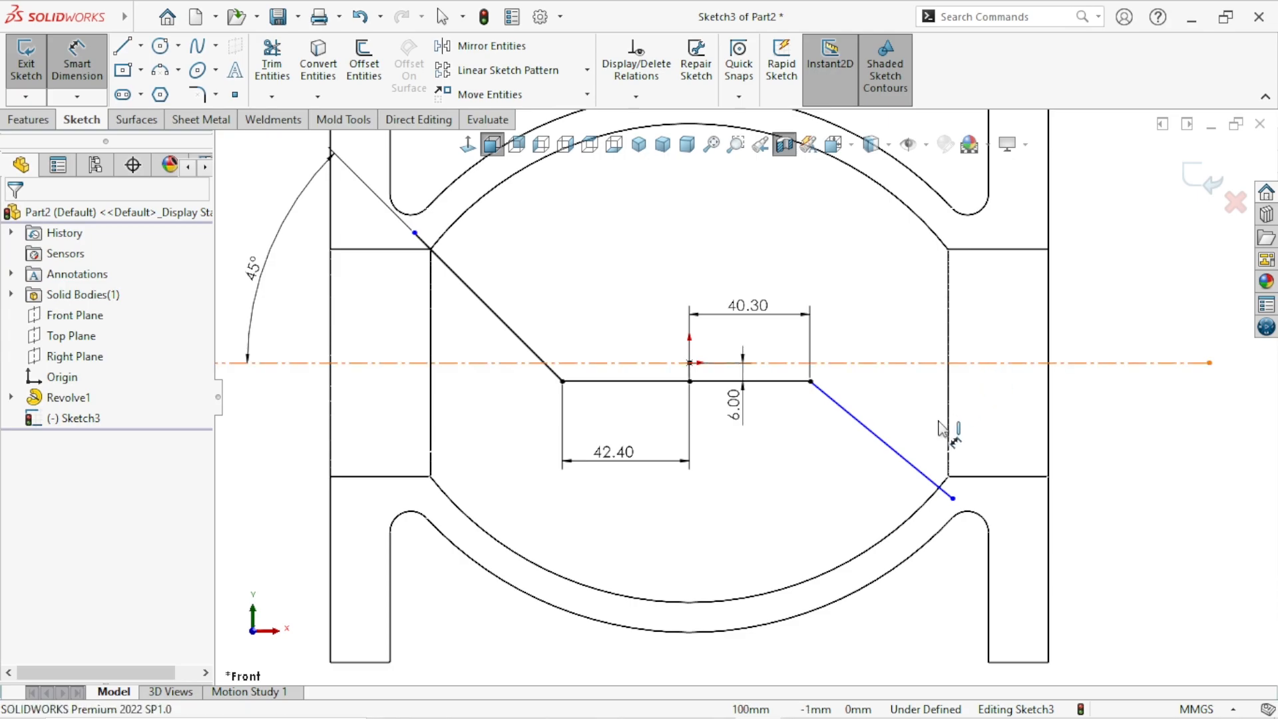
click(988, 364)
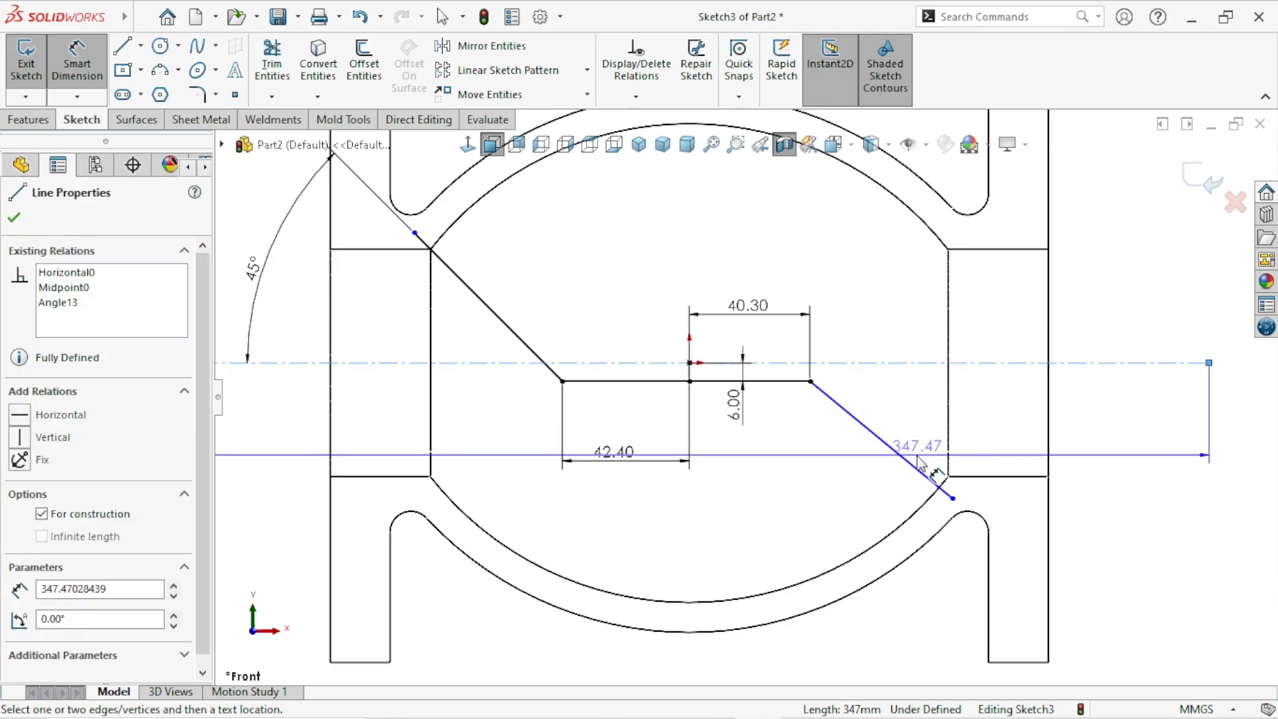
click(1086, 465)
text(45)
key(Return)
click(1131, 591)
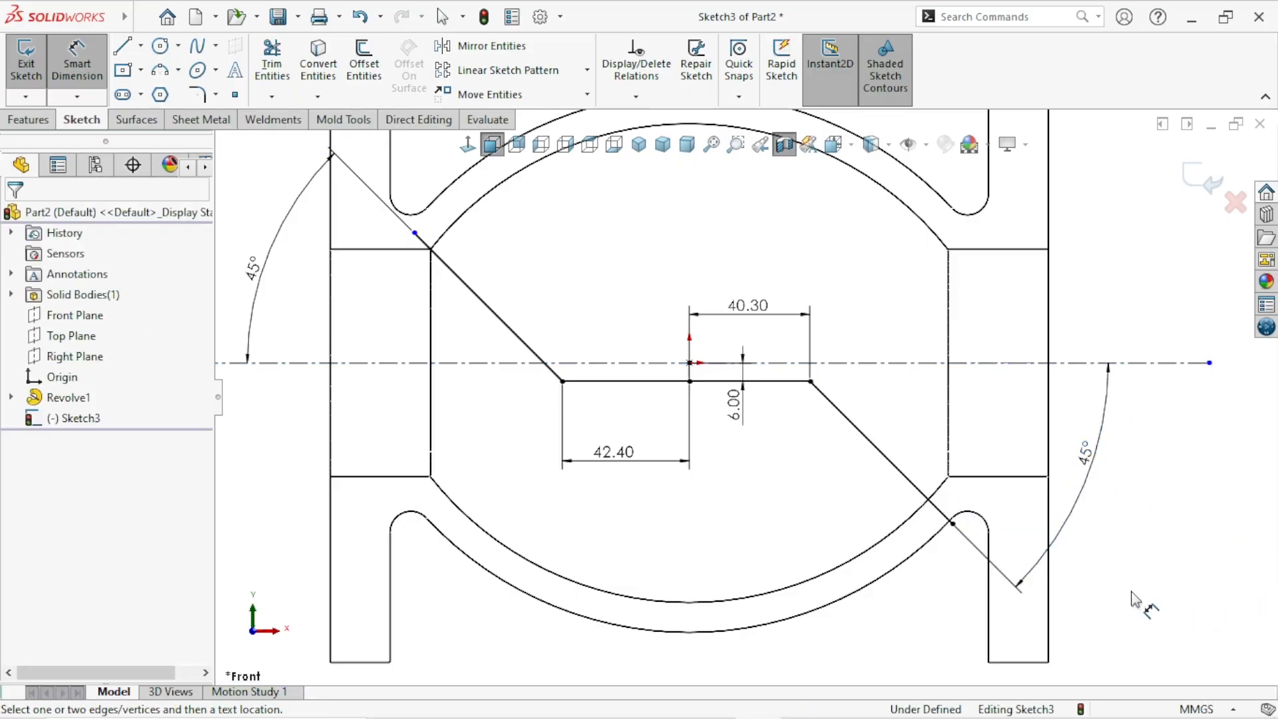
Reposition the 6 mm dimension text below the horizontal partition line.
scroll(1089, 584, up, 4)
scroll(656, 361, down, 2)
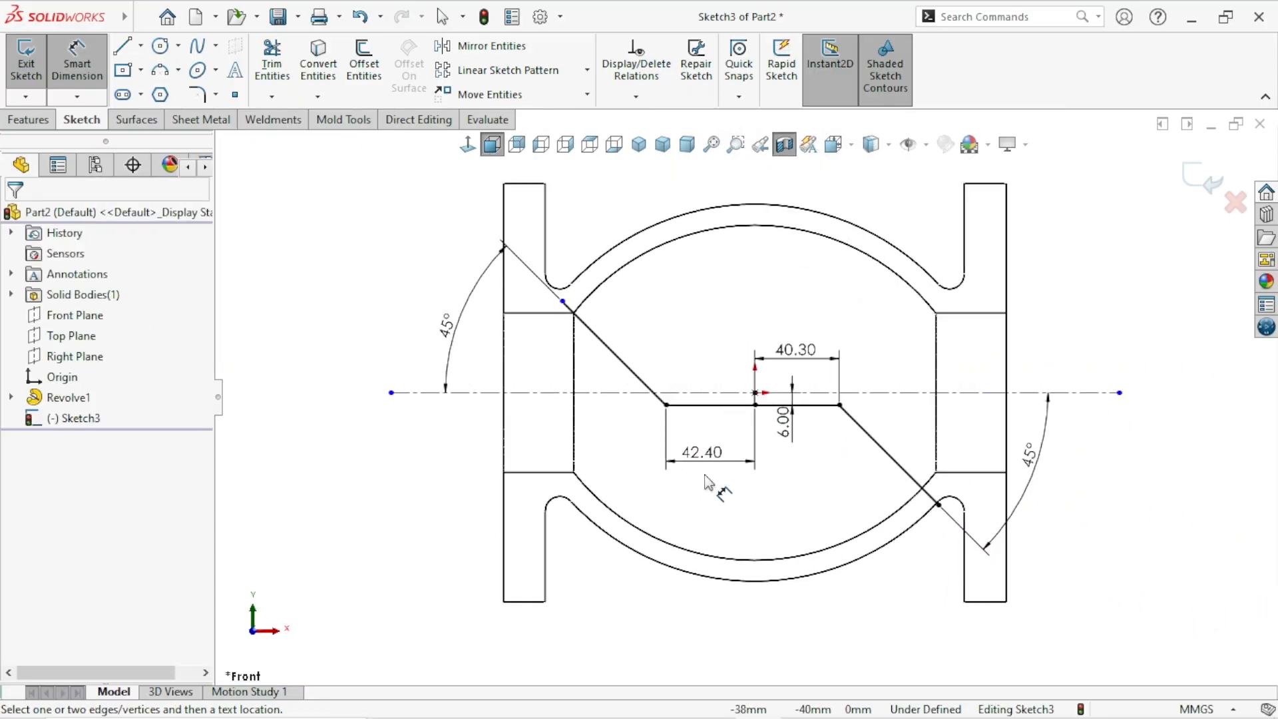
drag(783, 423, 792, 459)
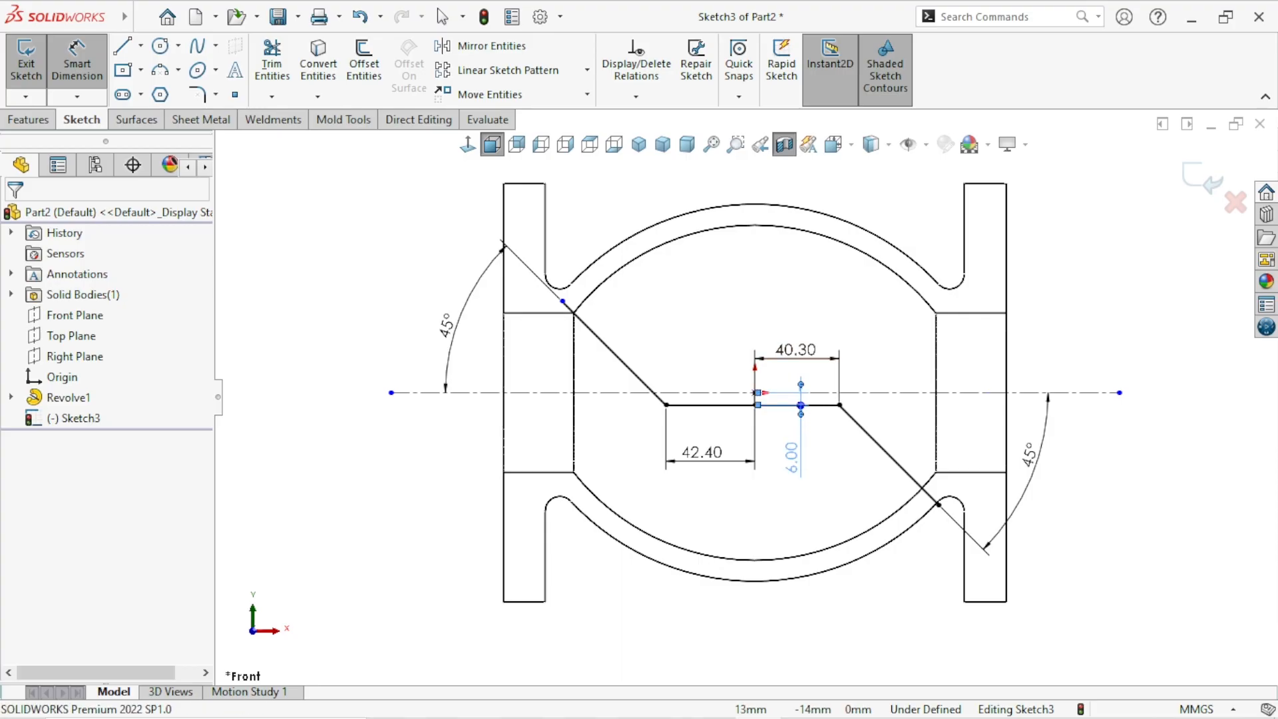
click(865, 591)
scroll(605, 376, up, 2)
scroll(778, 382, down, 2)
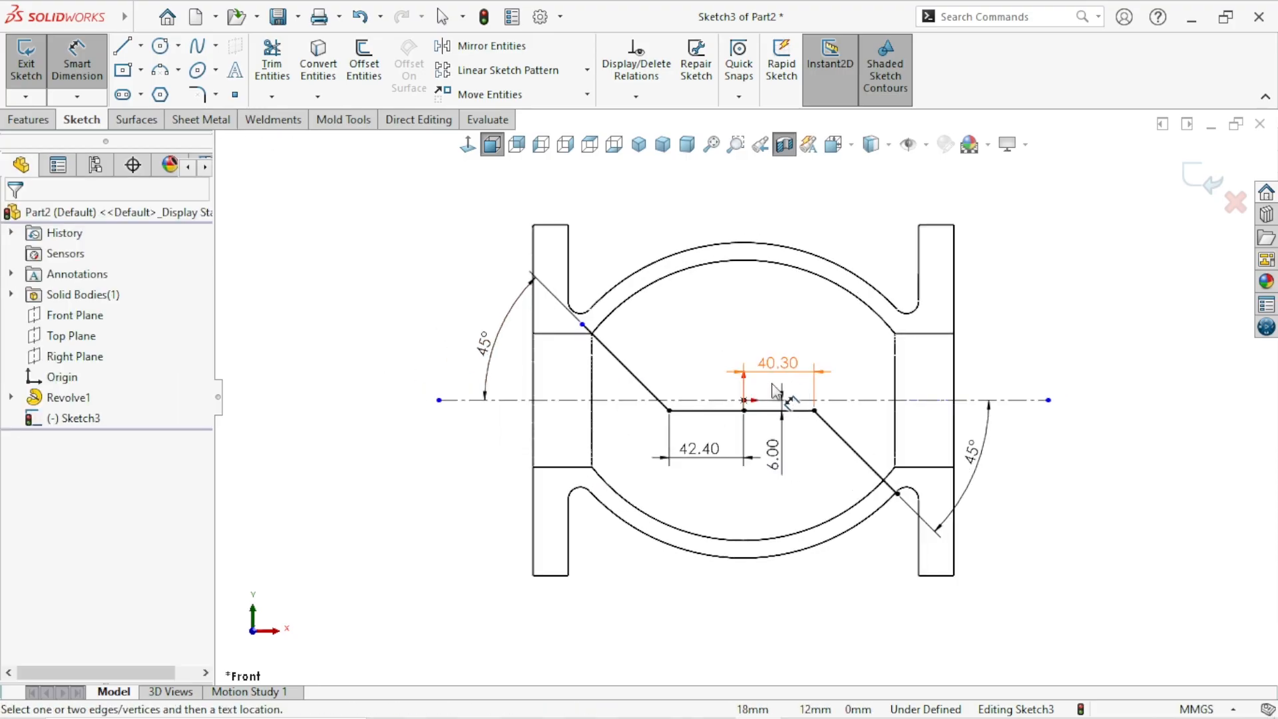
Offset only the left slanted line 10 mm toward its upper right, with chain selection off and dimensions added.
key(l)
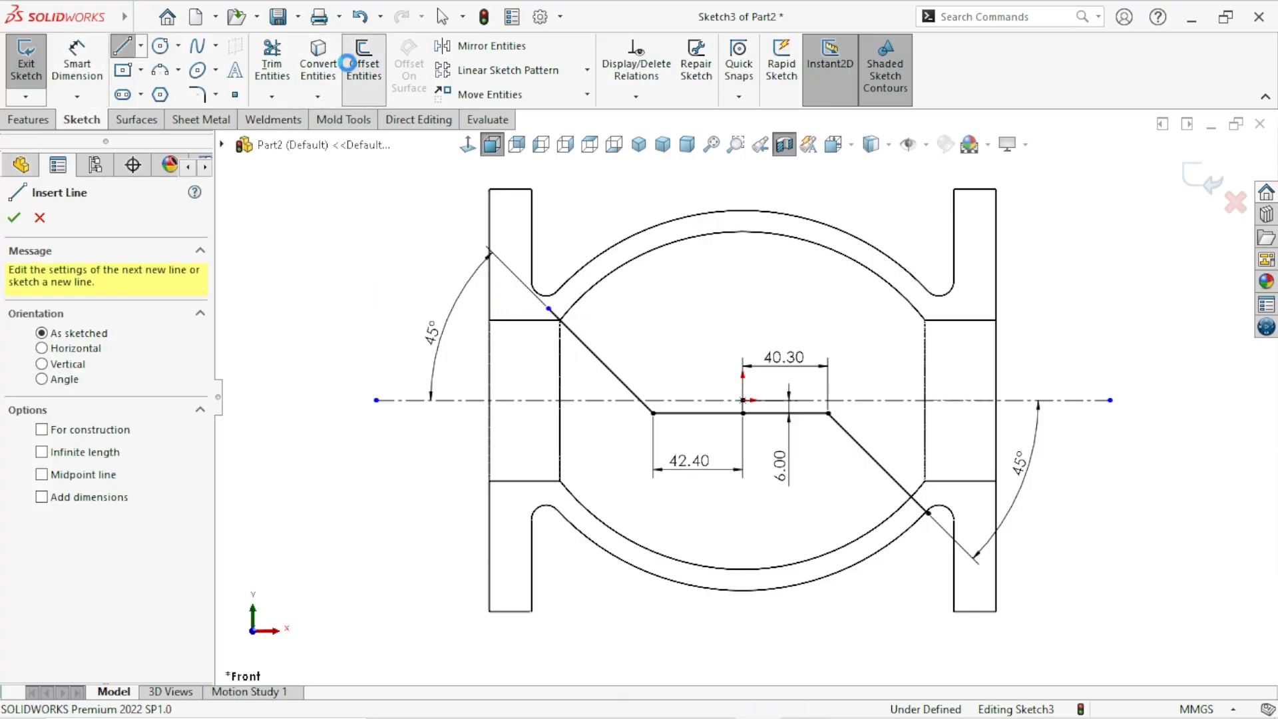
click(363, 67)
click(605, 367)
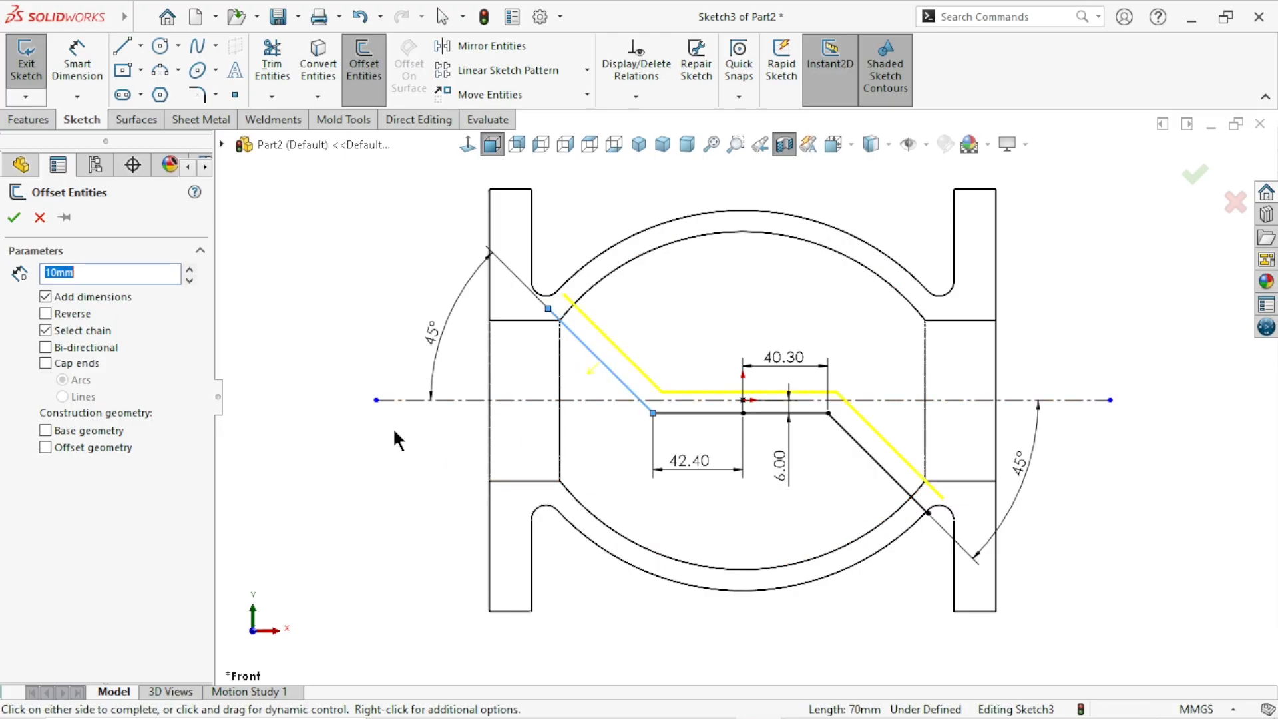
click(46, 327)
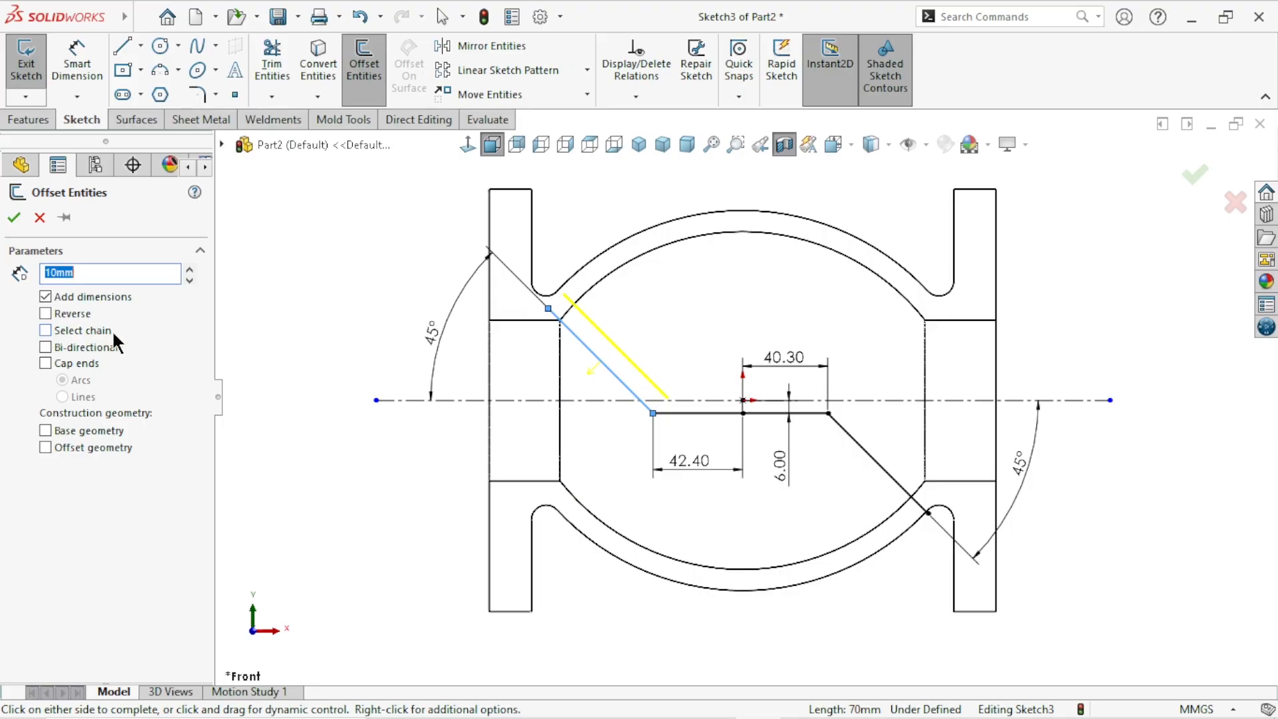
click(14, 218)
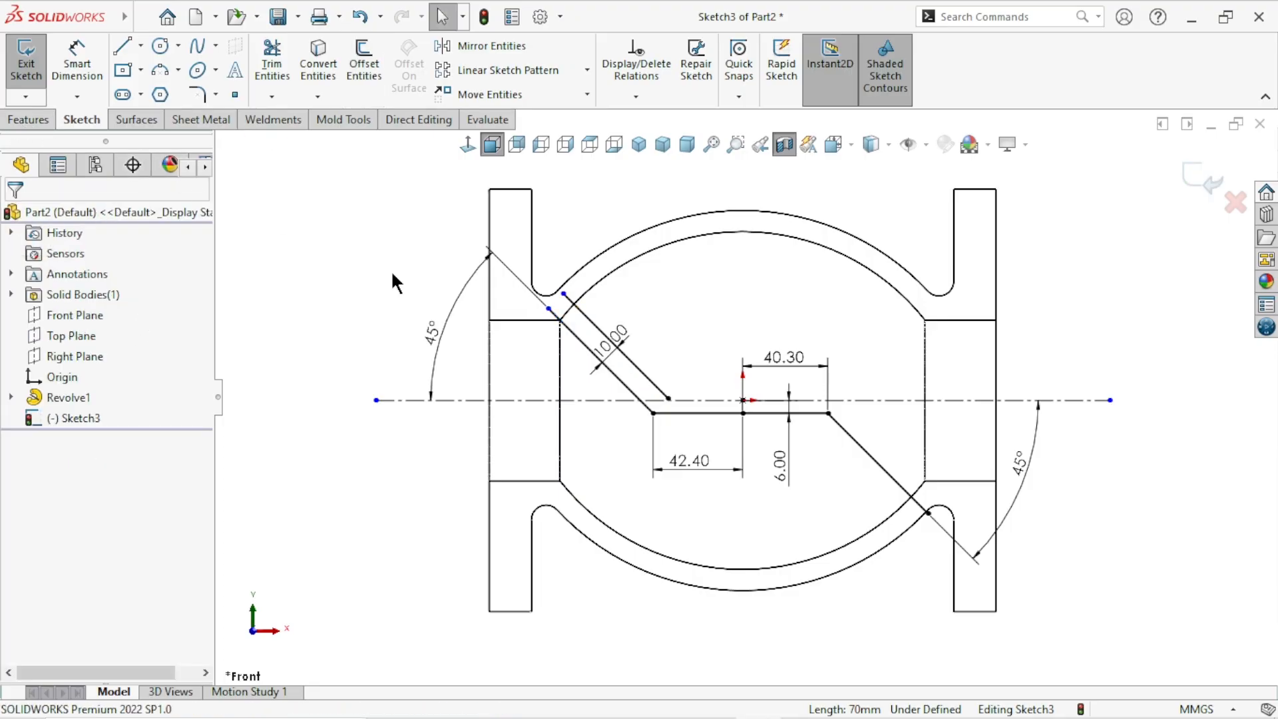
Offset the right slanted line 10 mm toward its upper right, reversing the offset direction.
click(366, 66)
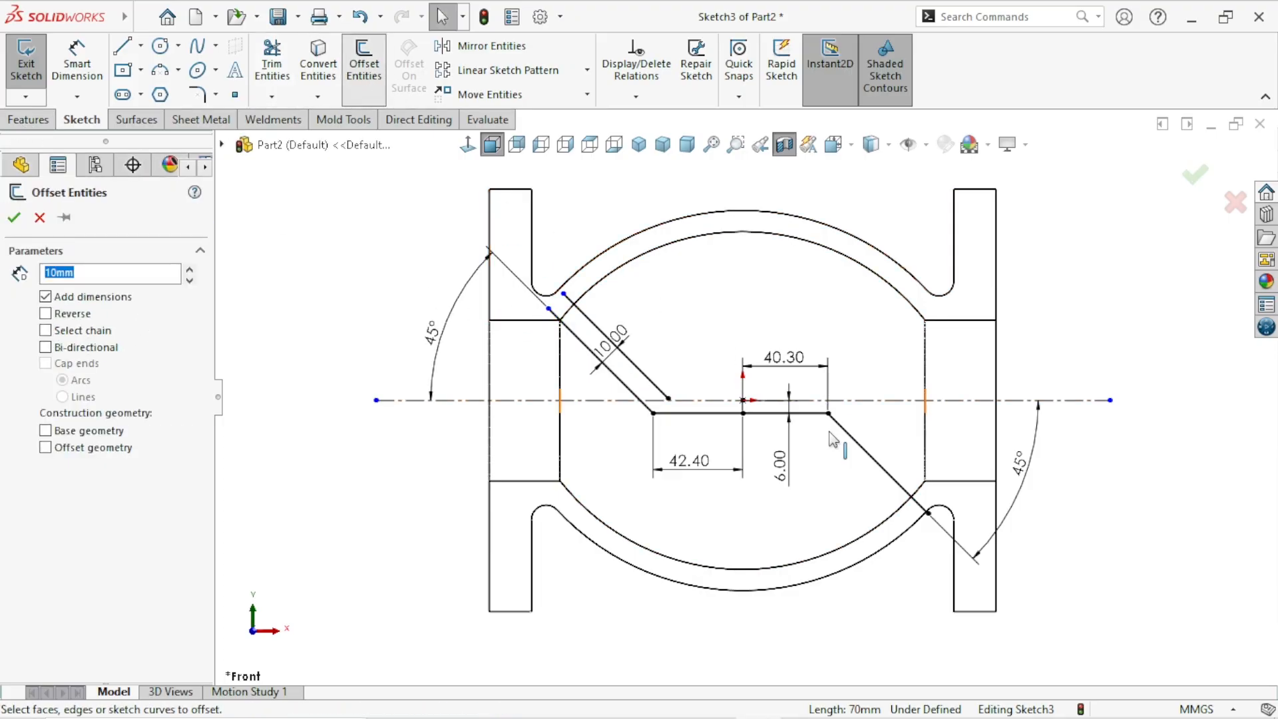
click(892, 476)
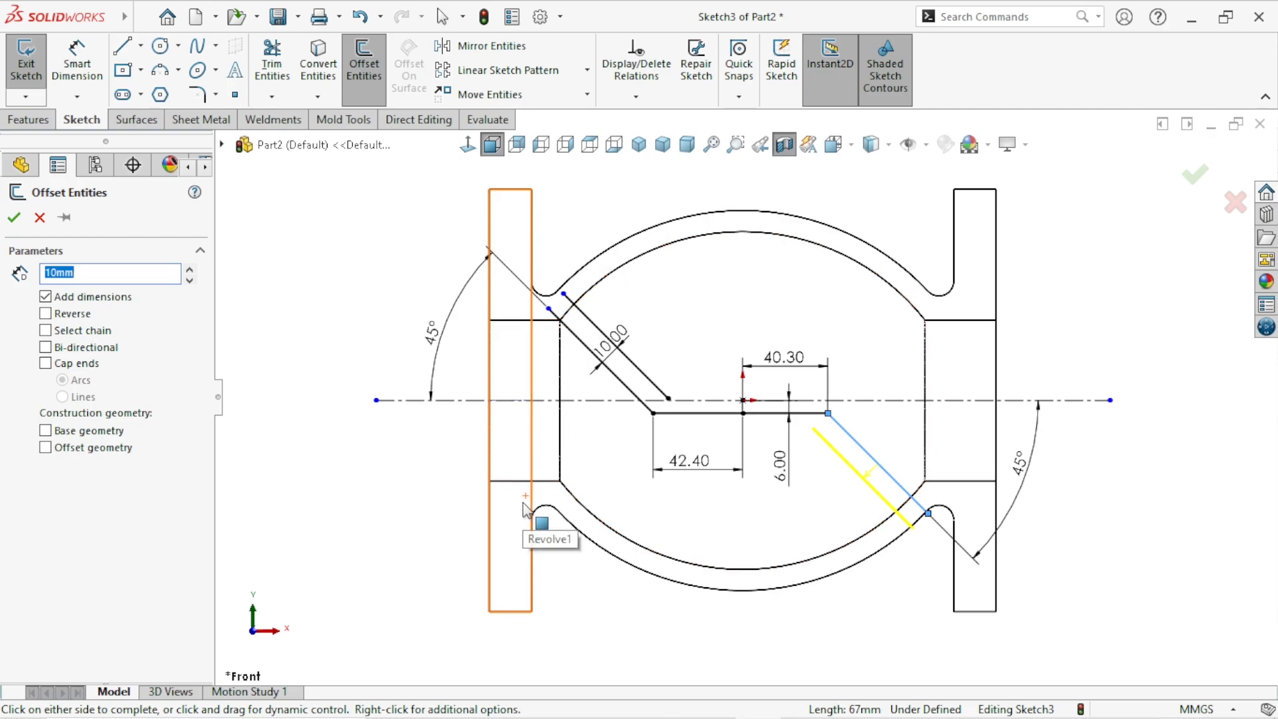
click(47, 313)
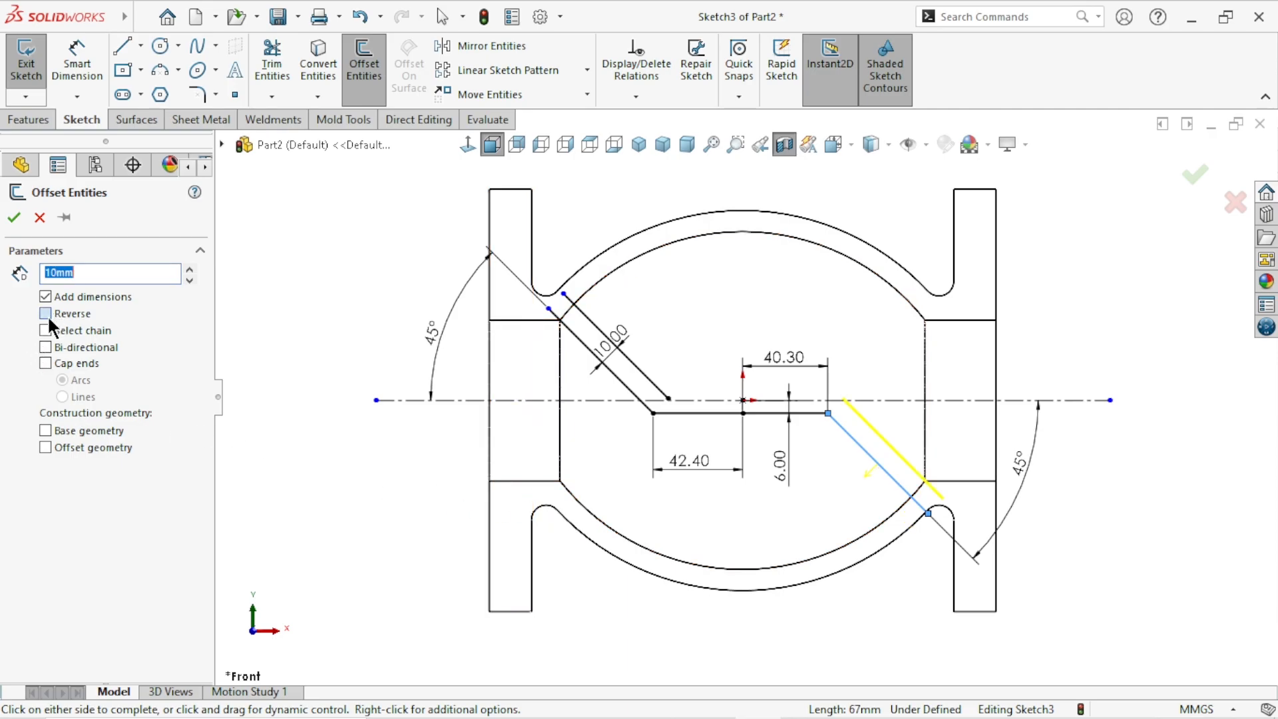
click(14, 217)
scroll(757, 470, down, 1)
scroll(770, 370, up, 2)
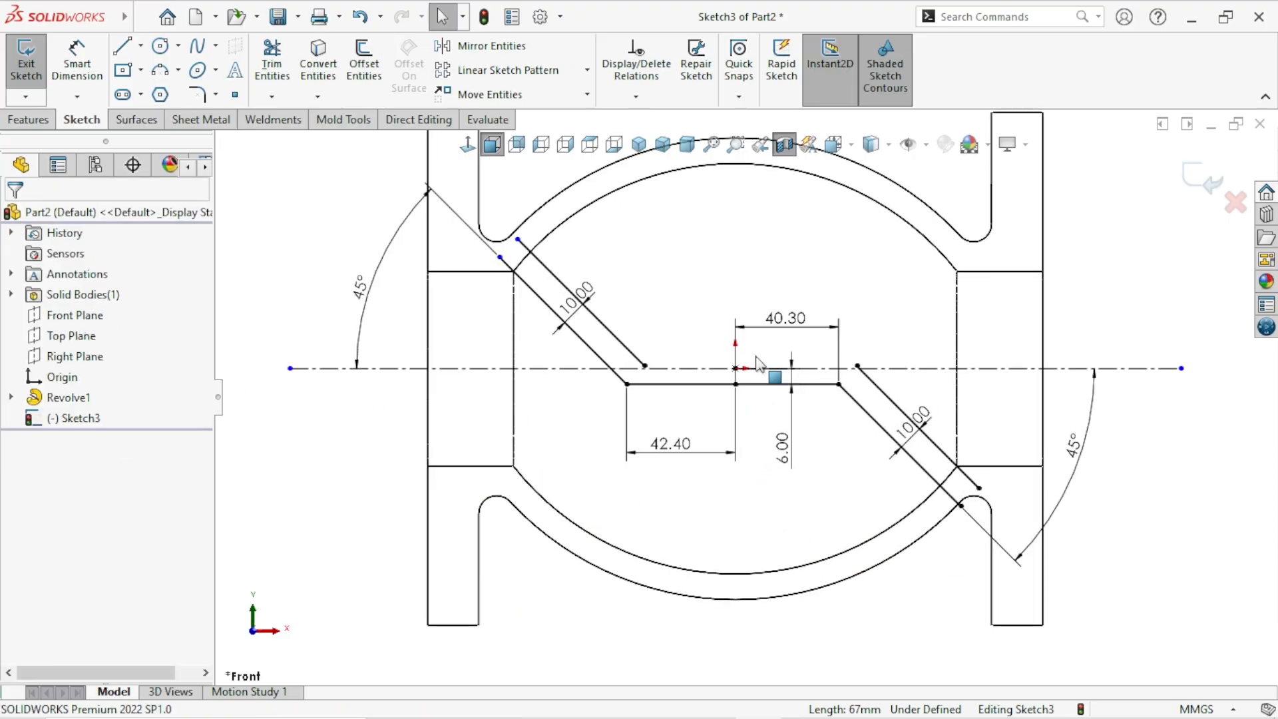
Sketch a horizontal line about 88 mm long, about 11 mm above the centerline, spanning between the two offset lines.
click(130, 40)
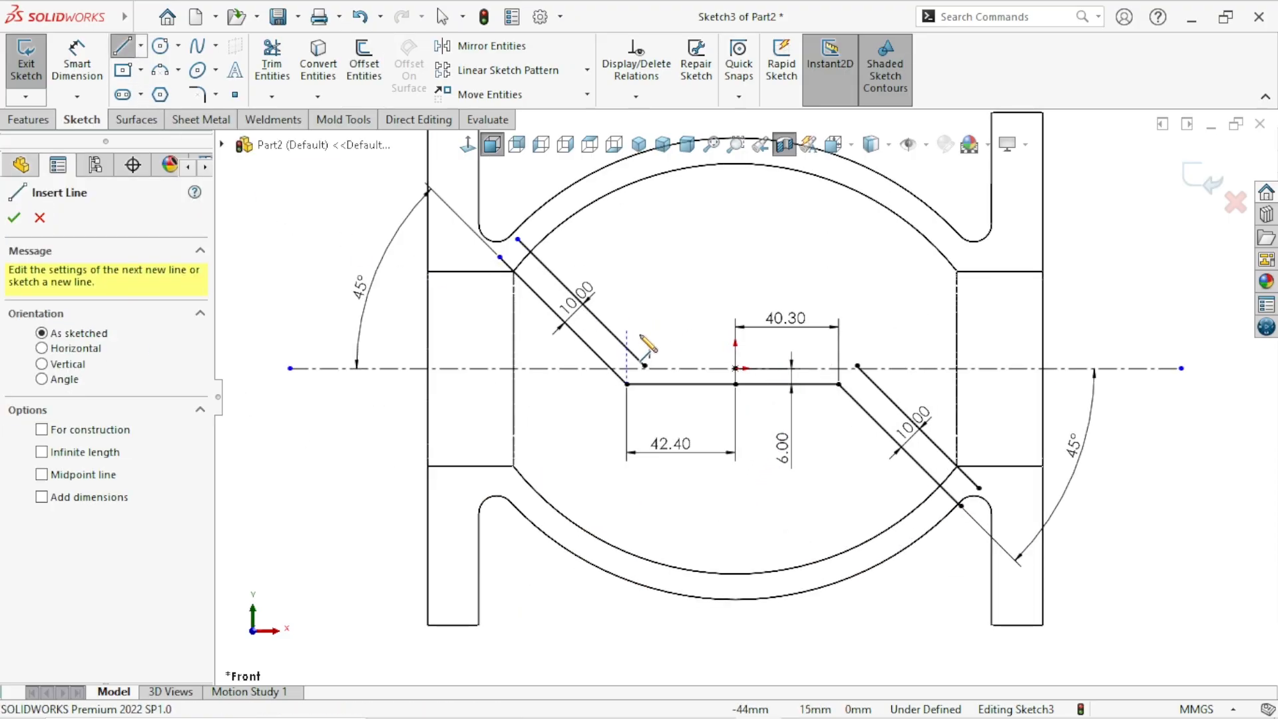
click(662, 342)
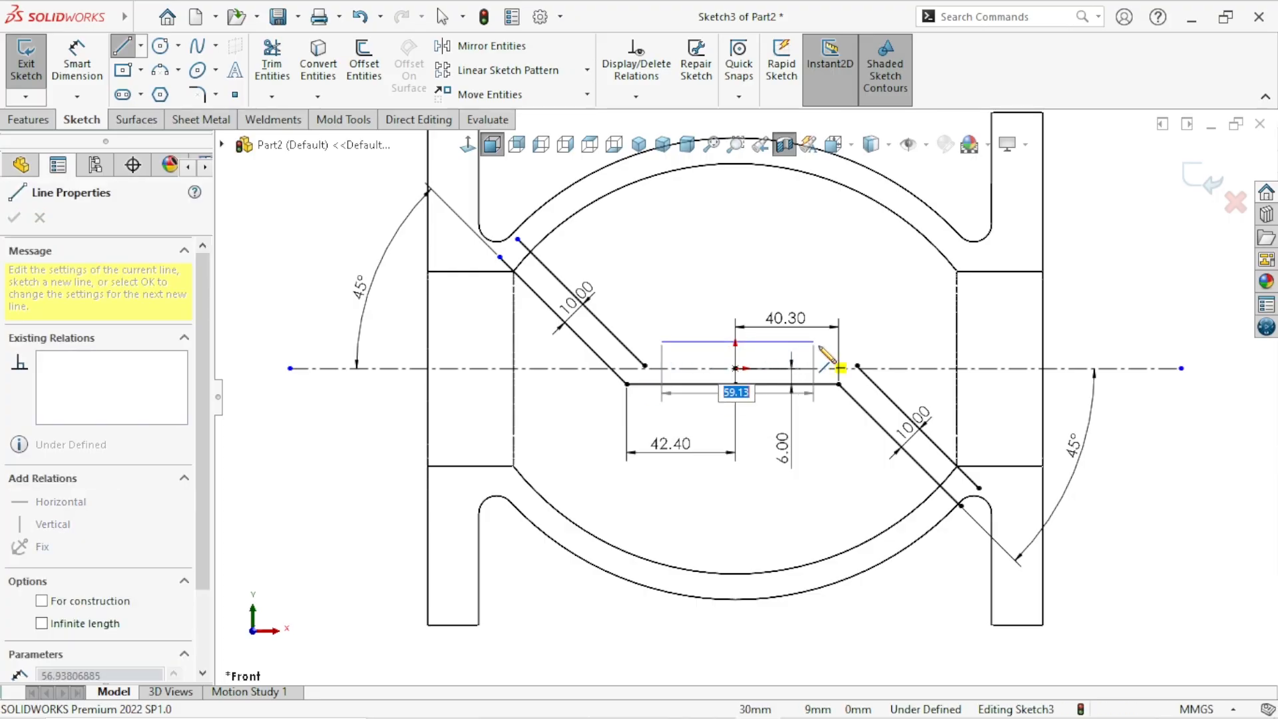
click(872, 342)
right_click(890, 292)
click(893, 283)
drag(662, 341, 644, 341)
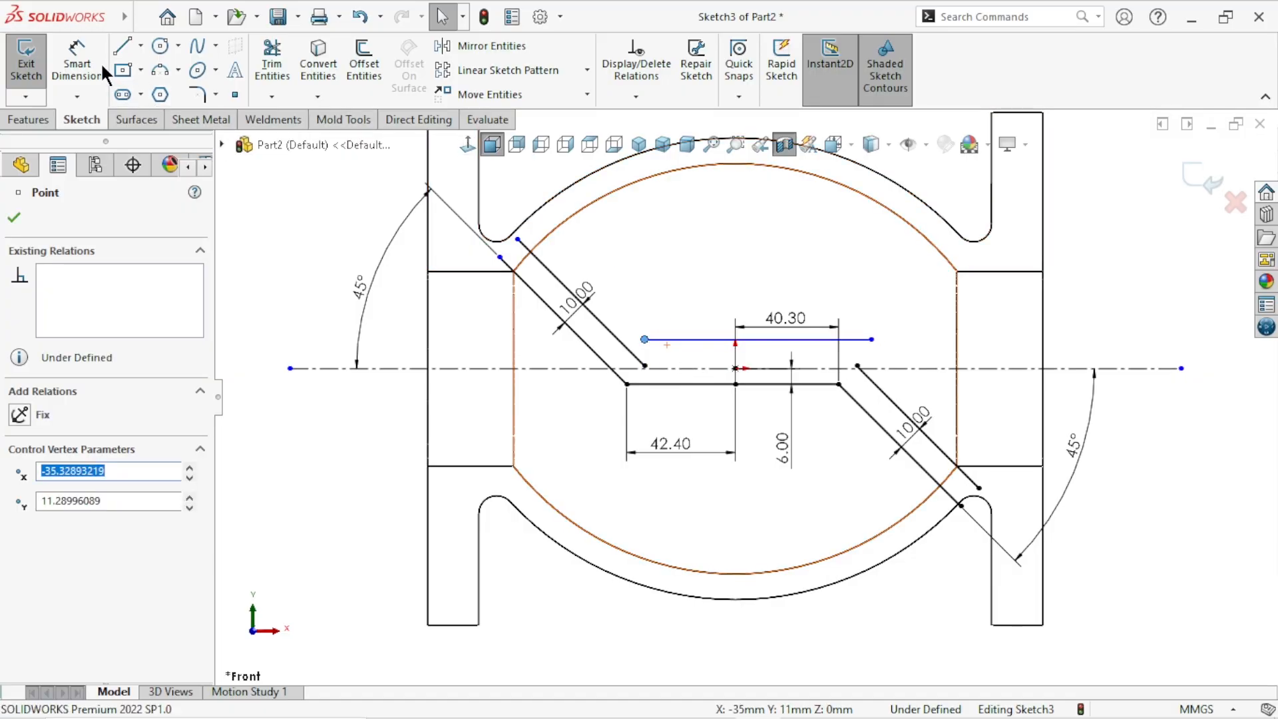
Dimension the distance between the centerline and the upper horizontal line to 10 mm.
click(77, 63)
scroll(767, 391, down, 2)
scroll(766, 391, down, 2)
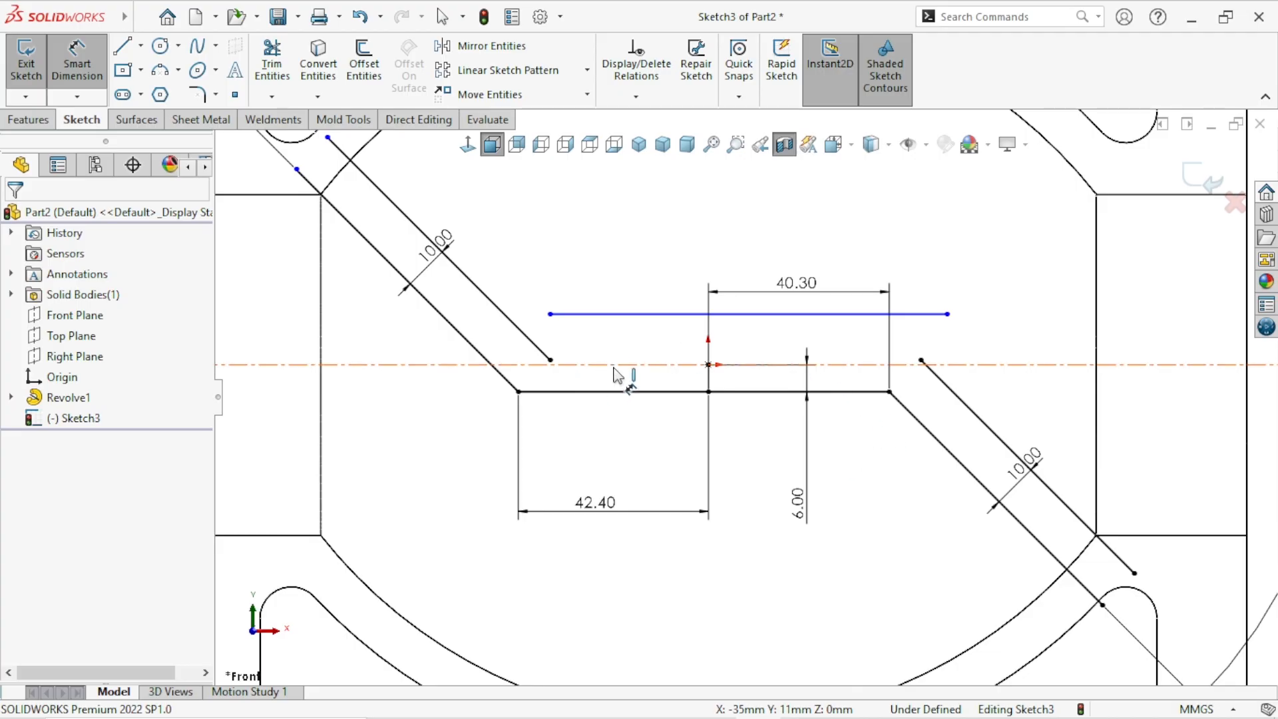
click(633, 353)
click(631, 313)
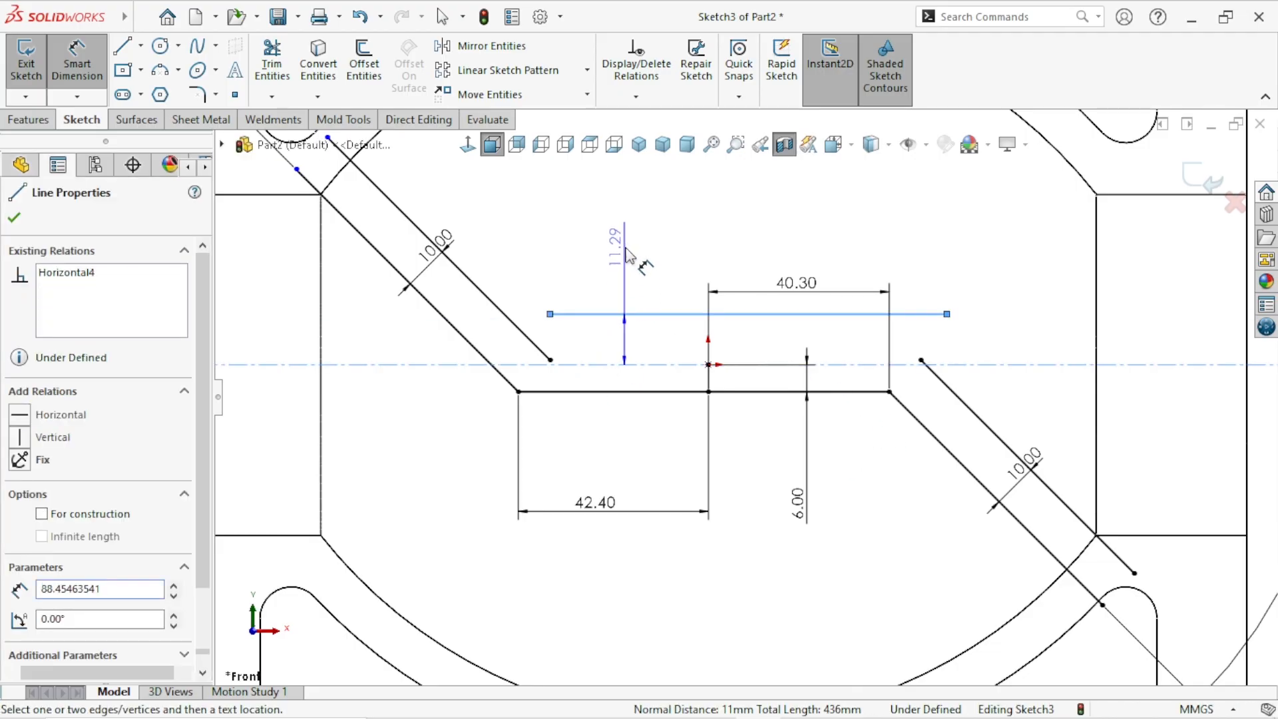
click(626, 249)
text(10)
key(Return)
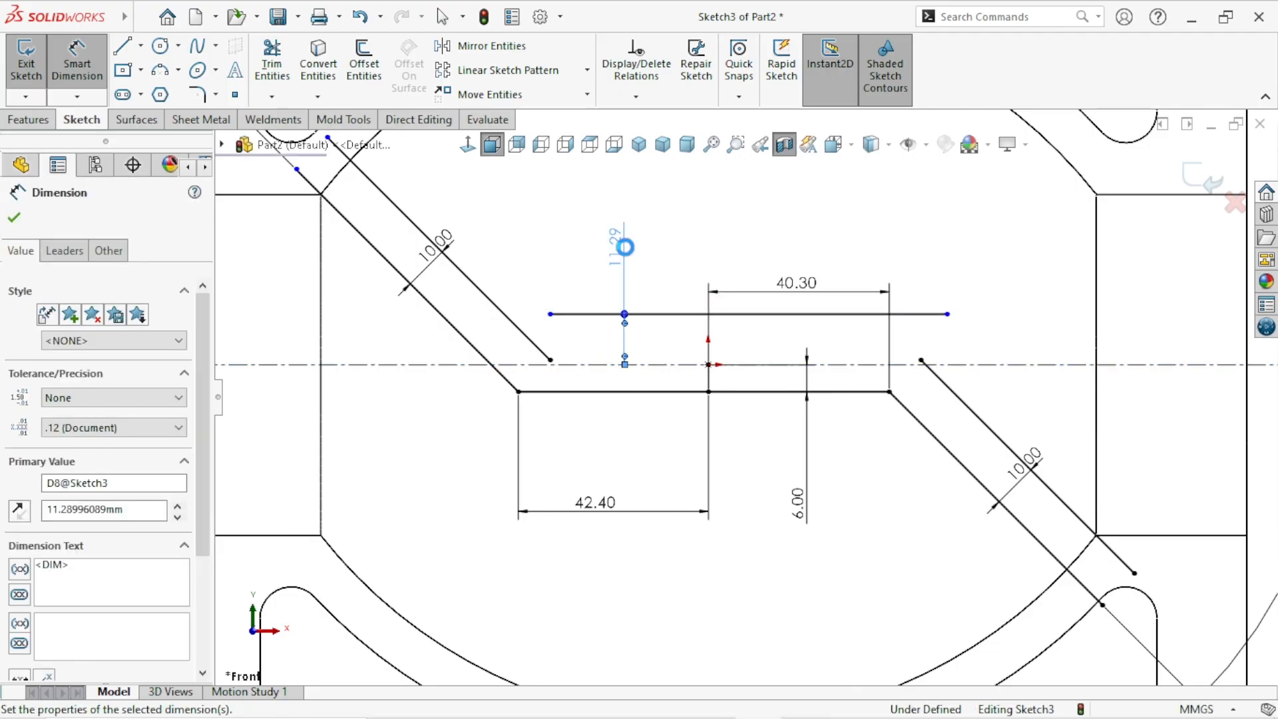
Using Power trim, extend the upper horizontal line's left end past the left offset line and the right offset line up past the horizontal line.
scroll(674, 391, up, 4)
scroll(716, 382, down, 3)
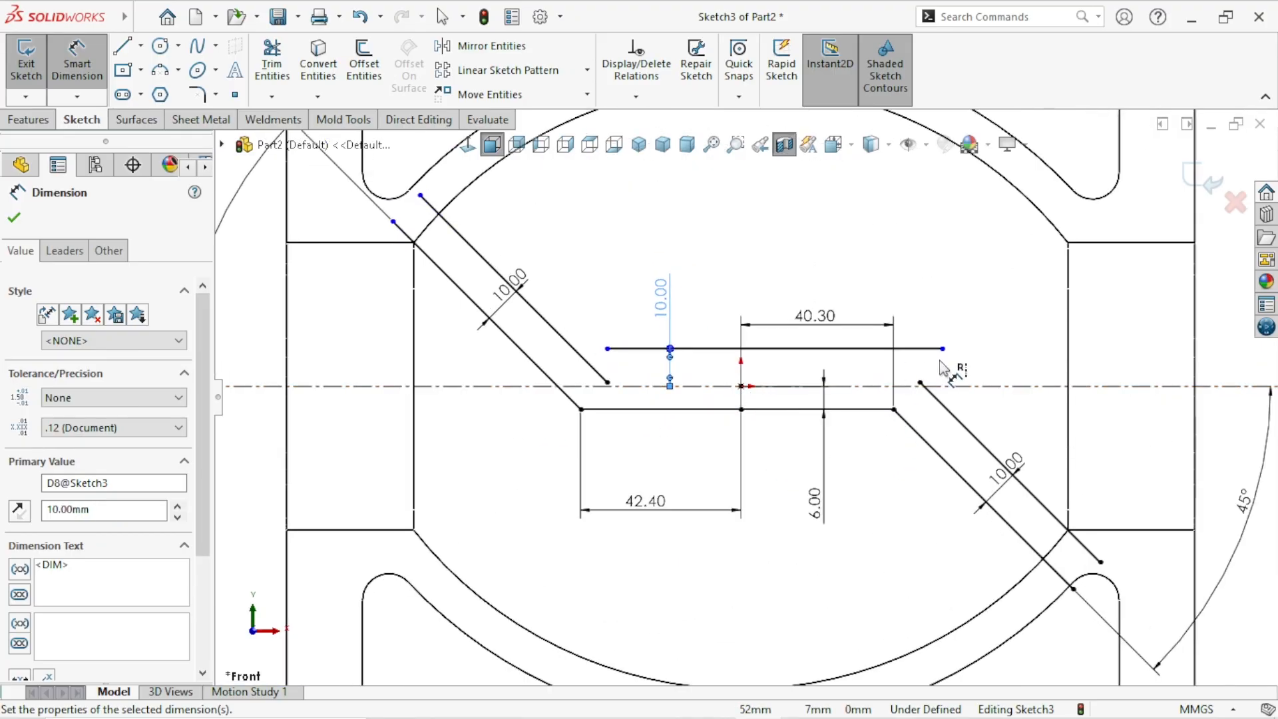
scroll(623, 386, up, 4)
scroll(622, 386, down, 3)
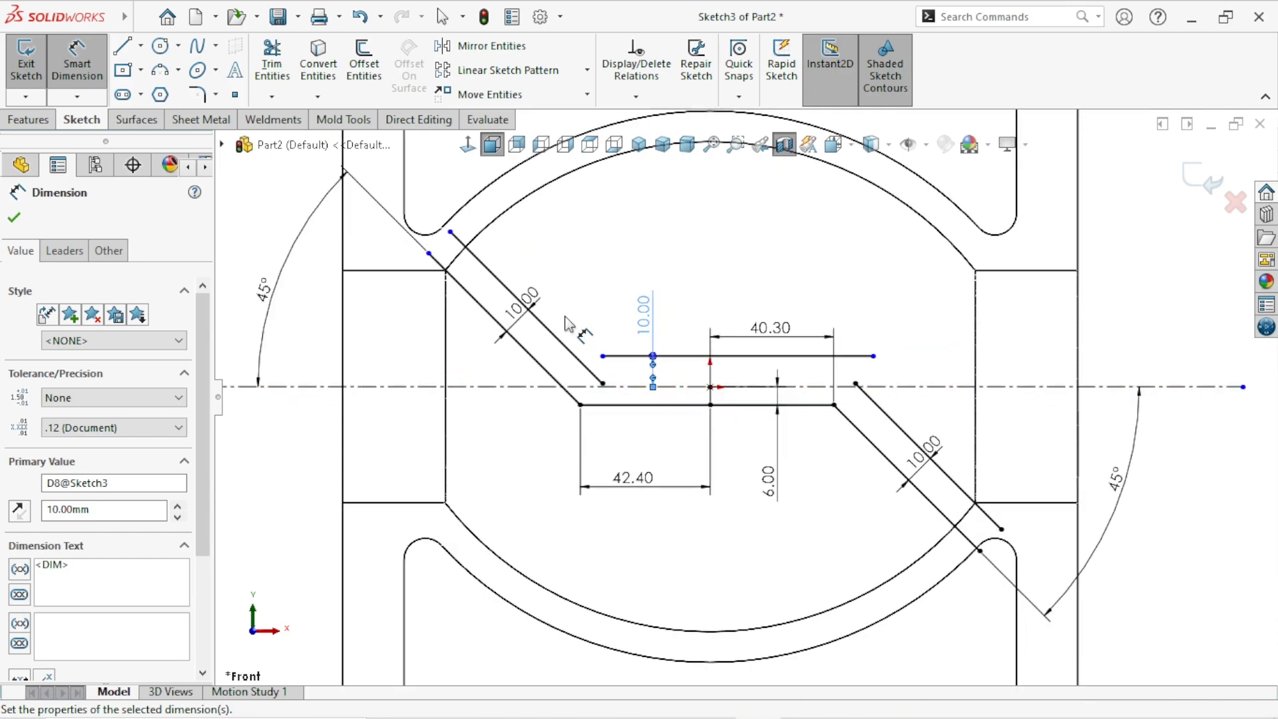
click(272, 63)
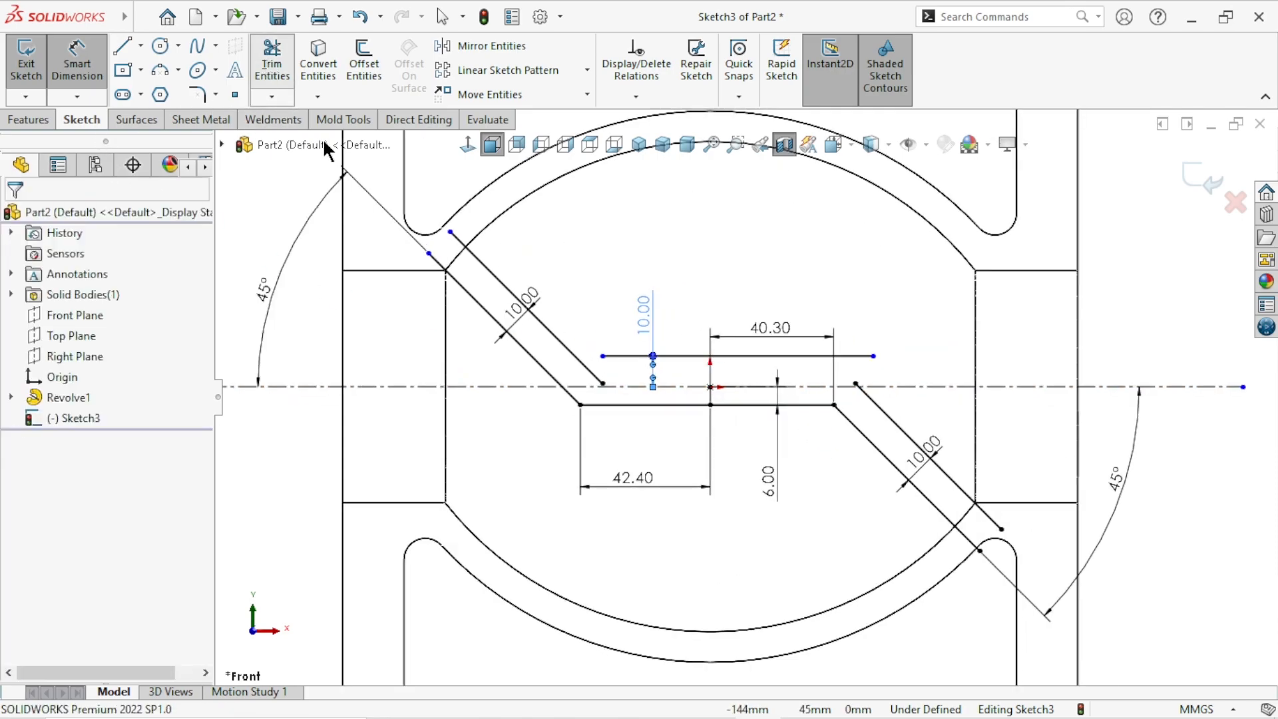
click(605, 360)
click(566, 361)
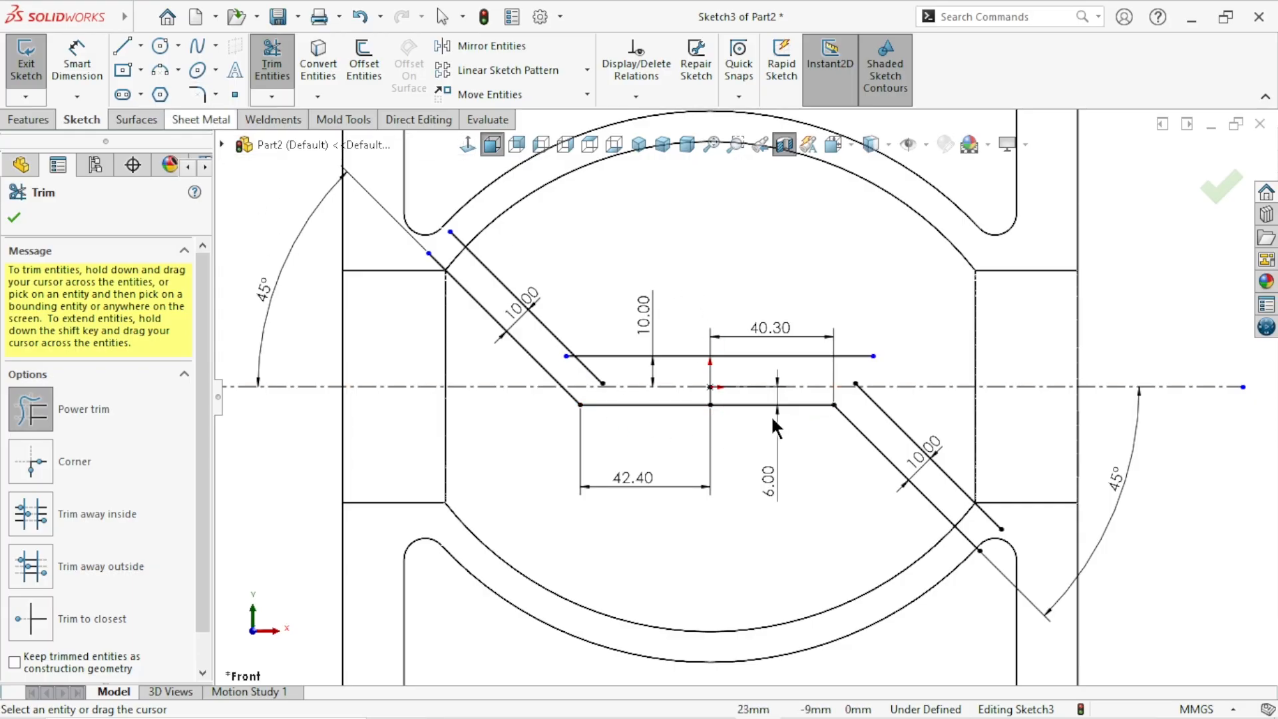
click(859, 388)
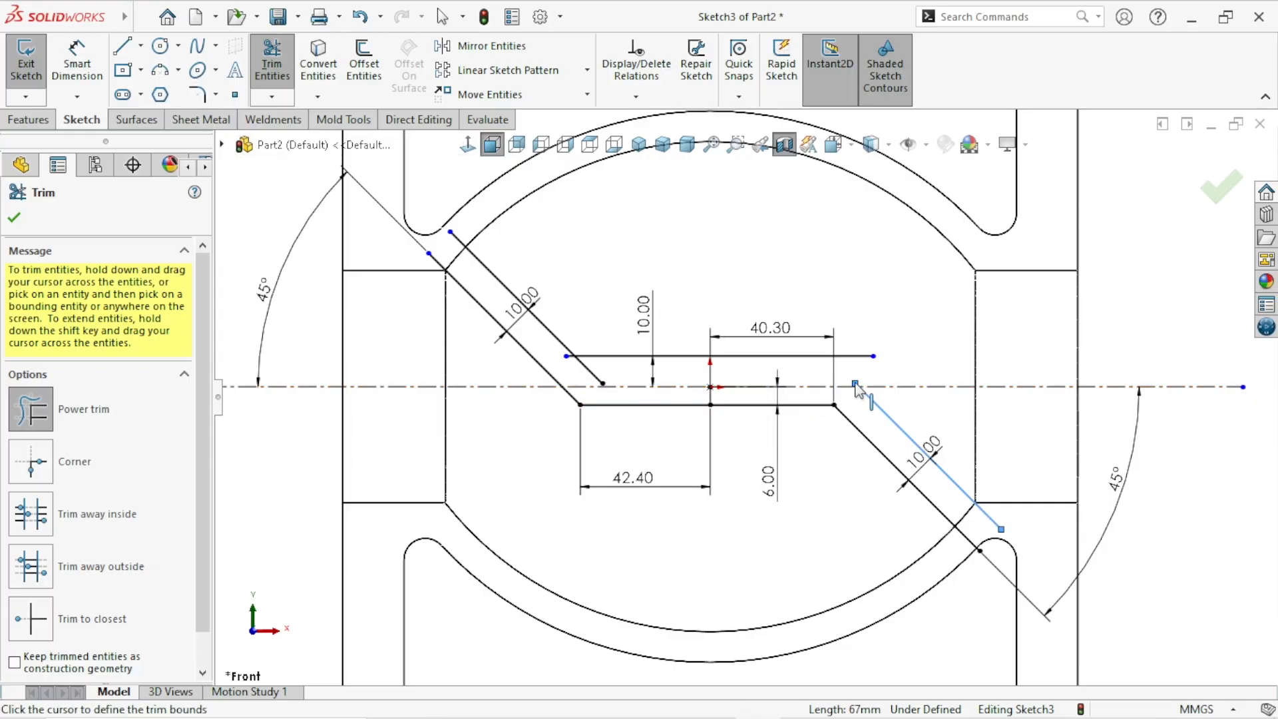
click(772, 307)
scroll(727, 430, up, 2)
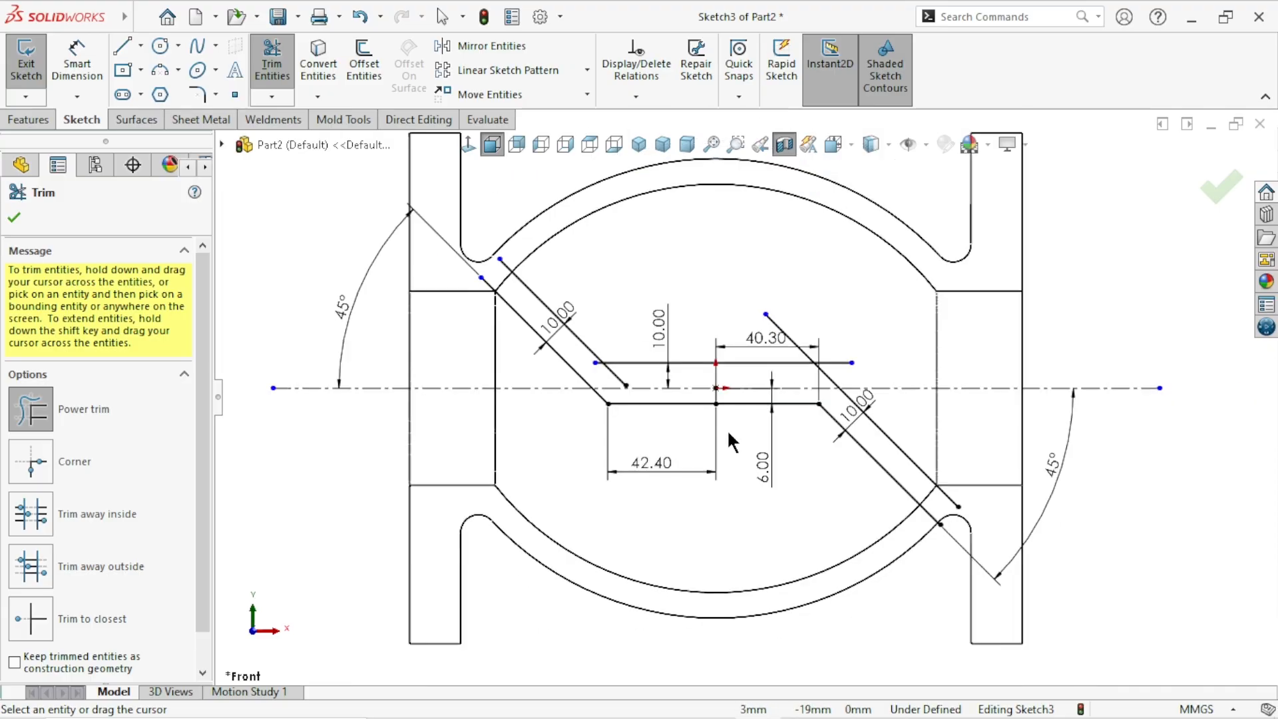
click(13, 217)
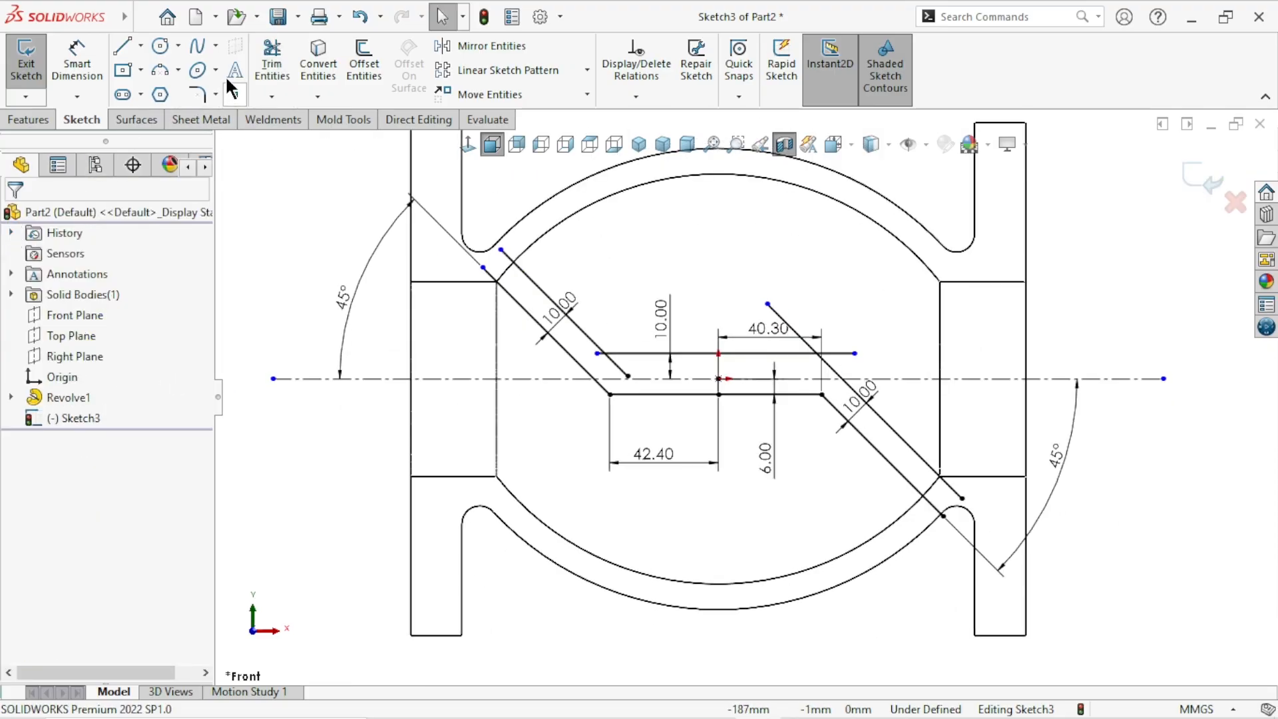
Trim the overhanging ends where the upper horizontal line crosses the left and right offset lines.
click(280, 68)
scroll(619, 410, down, 3)
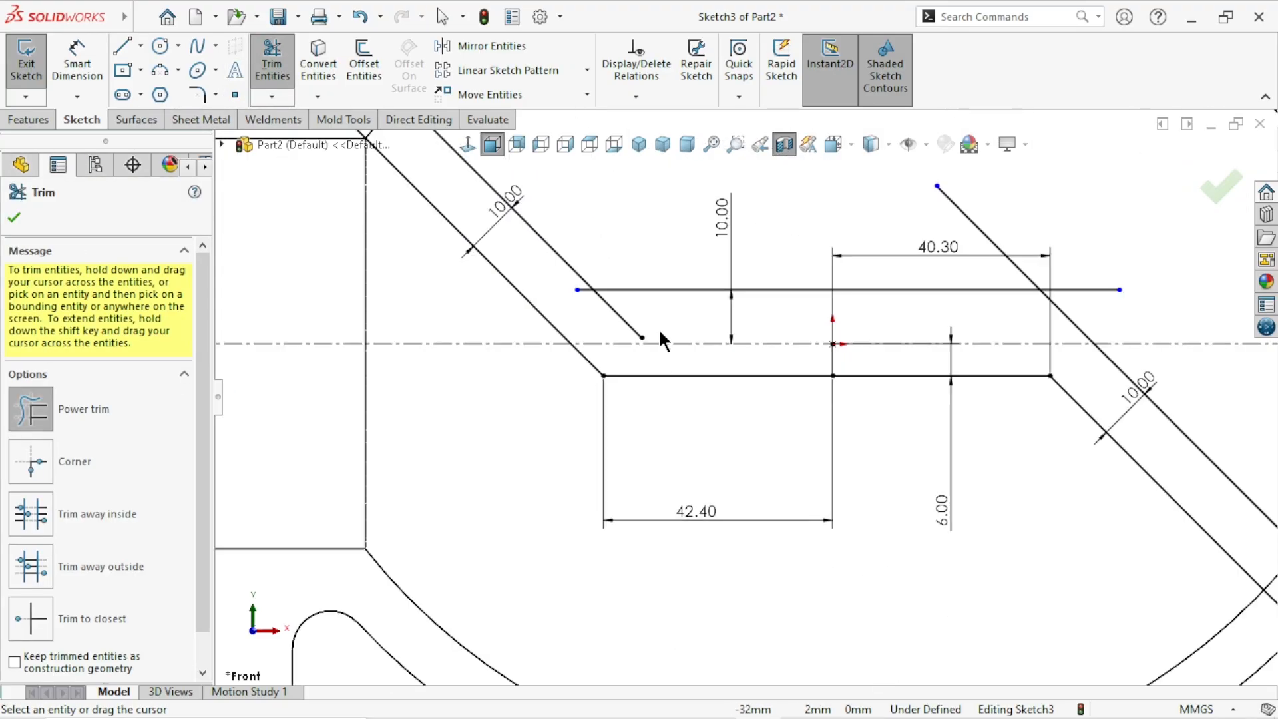
mouse_move(644, 318)
mouse_down()
mouse_move(604, 322)
mouse_move(574, 283)
mouse_up()
scroll(962, 349, up, 1)
scroll(1032, 322, down, 1)
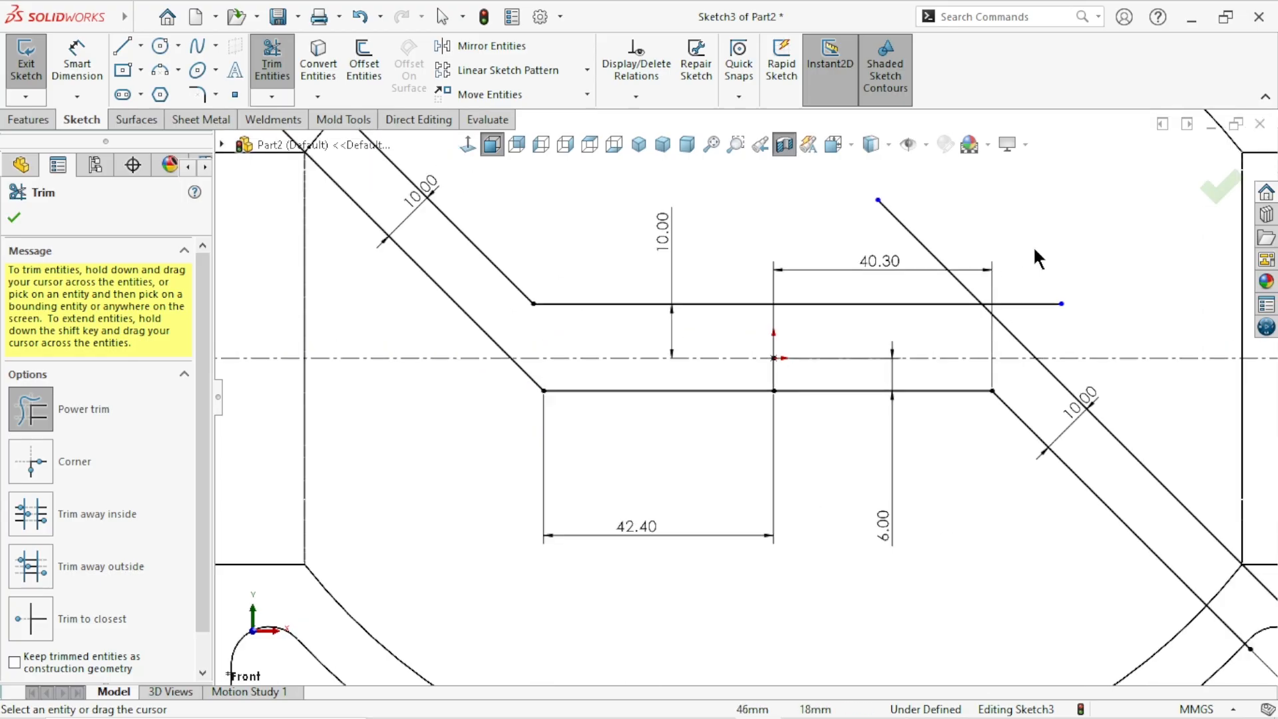
mouse_move(916, 238)
mouse_down()
mouse_move(902, 233)
mouse_move(1025, 265)
mouse_up()
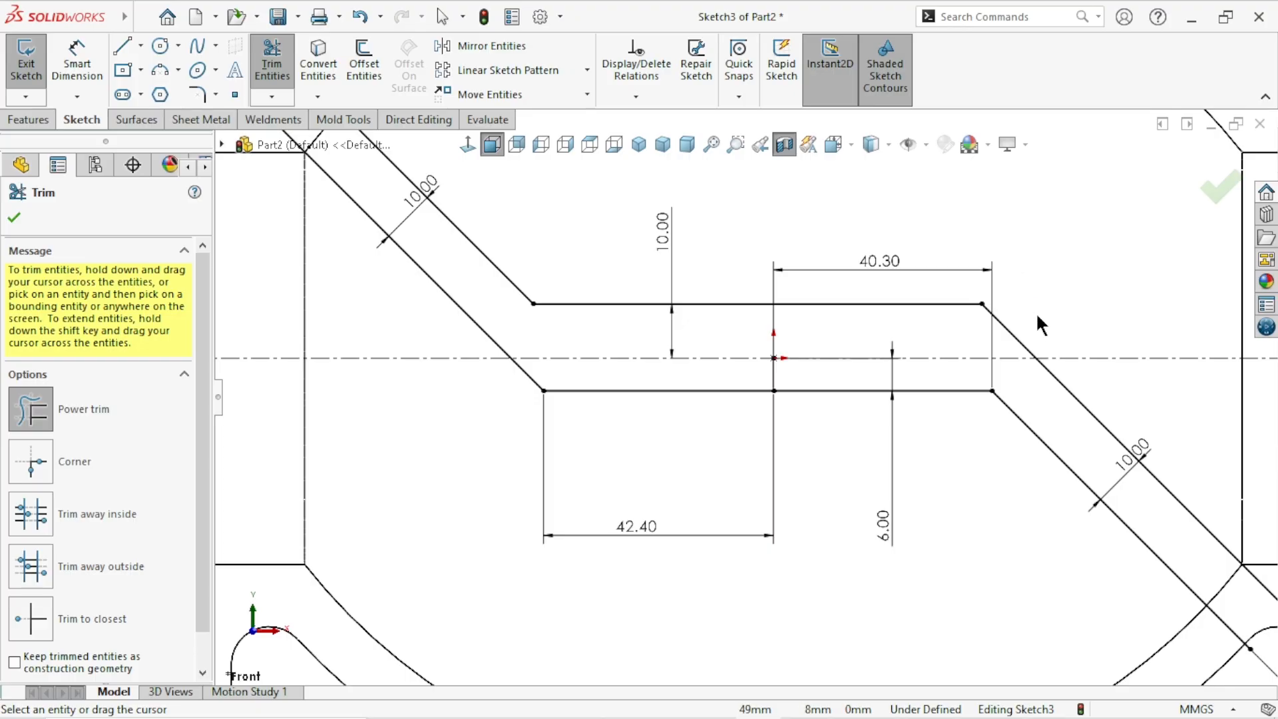
scroll(750, 449, up, 5)
scroll(627, 479, down, 1)
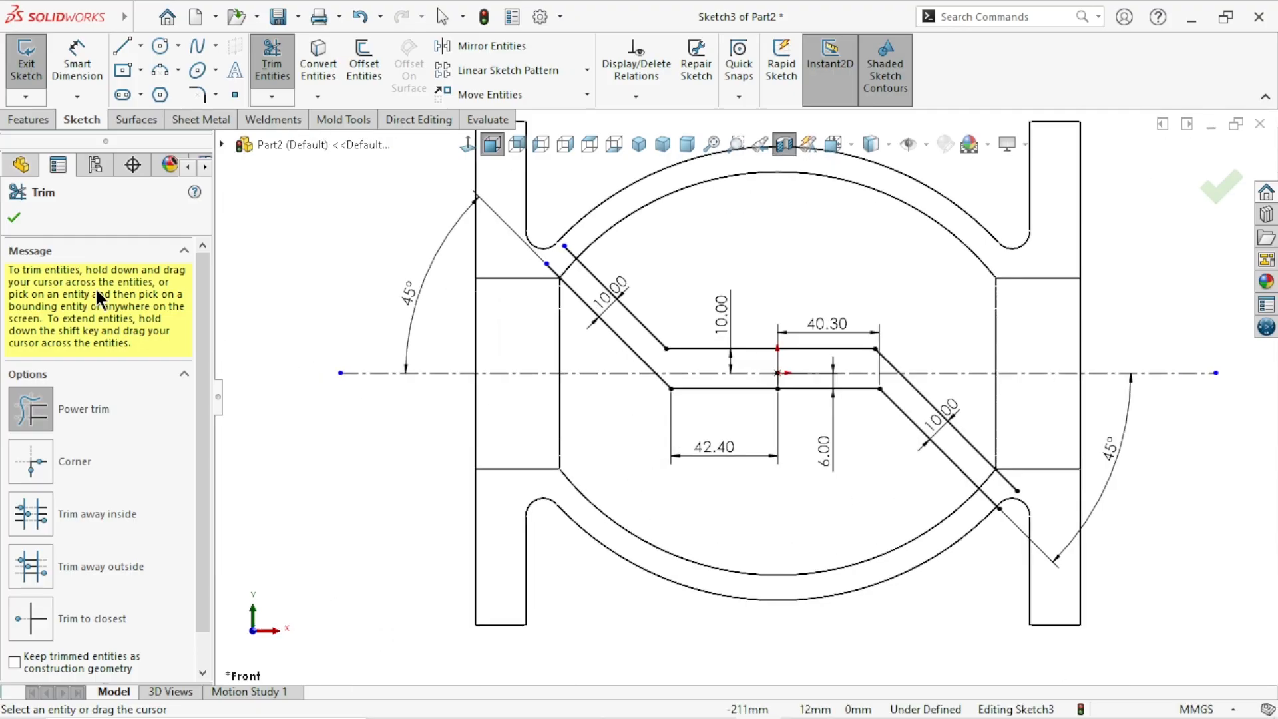
click(13, 218)
Close the partition profile's upper-left end with a 10 mm line joining the ends of the two parallel slanted lines.
click(124, 48)
scroll(481, 243, down, 3)
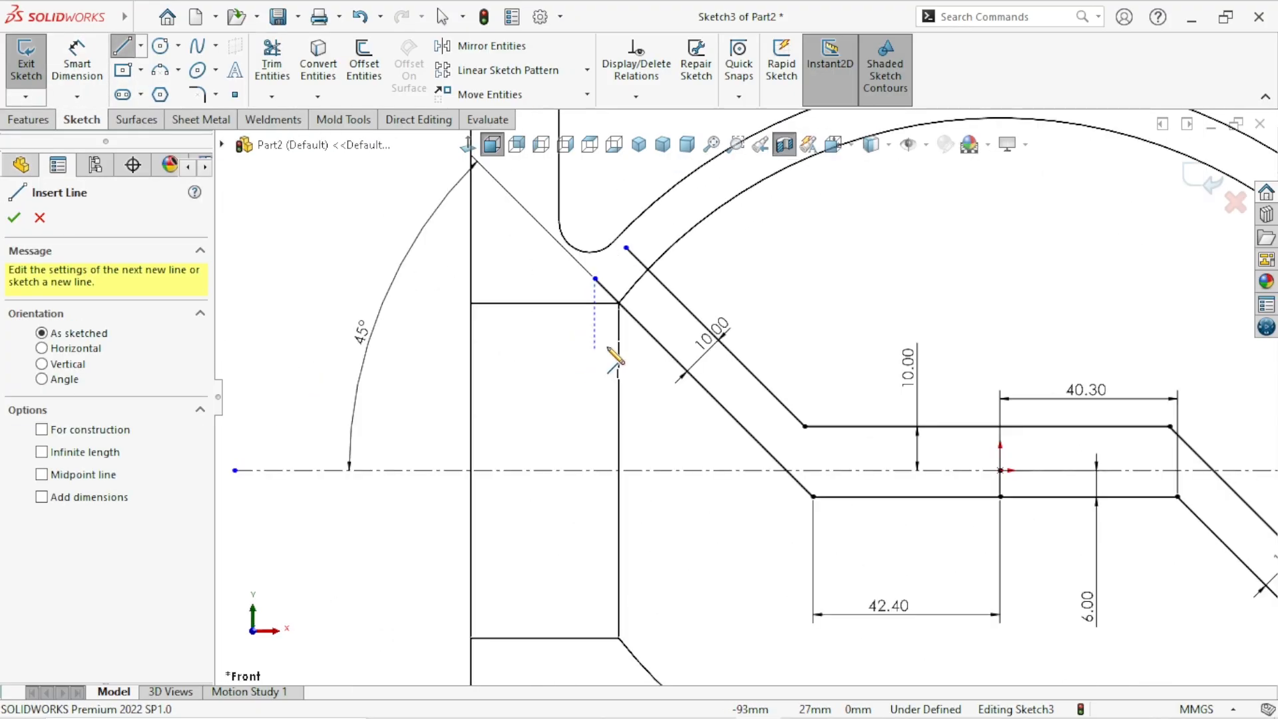
click(625, 247)
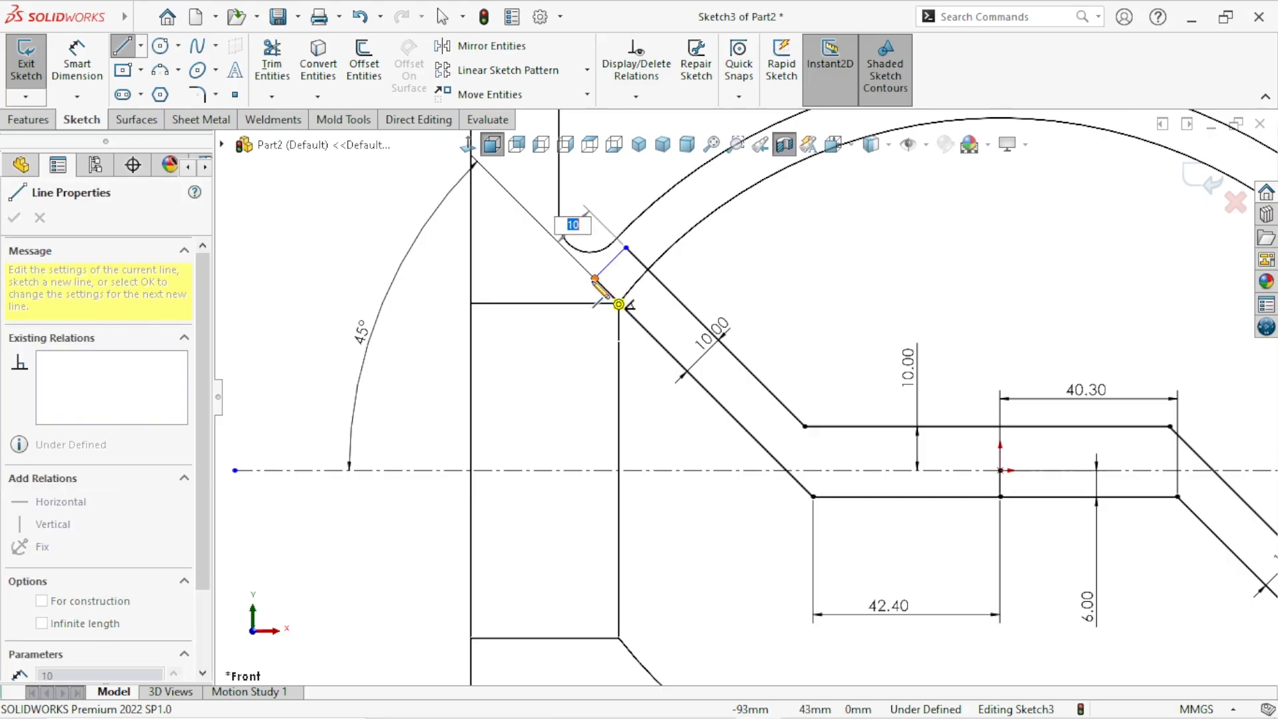
click(595, 278)
Close the partition profile's lower-right end with a line joining the ends of the two parallel slanted lines.
scroll(530, 373, up, 4)
scroll(881, 476, down, 5)
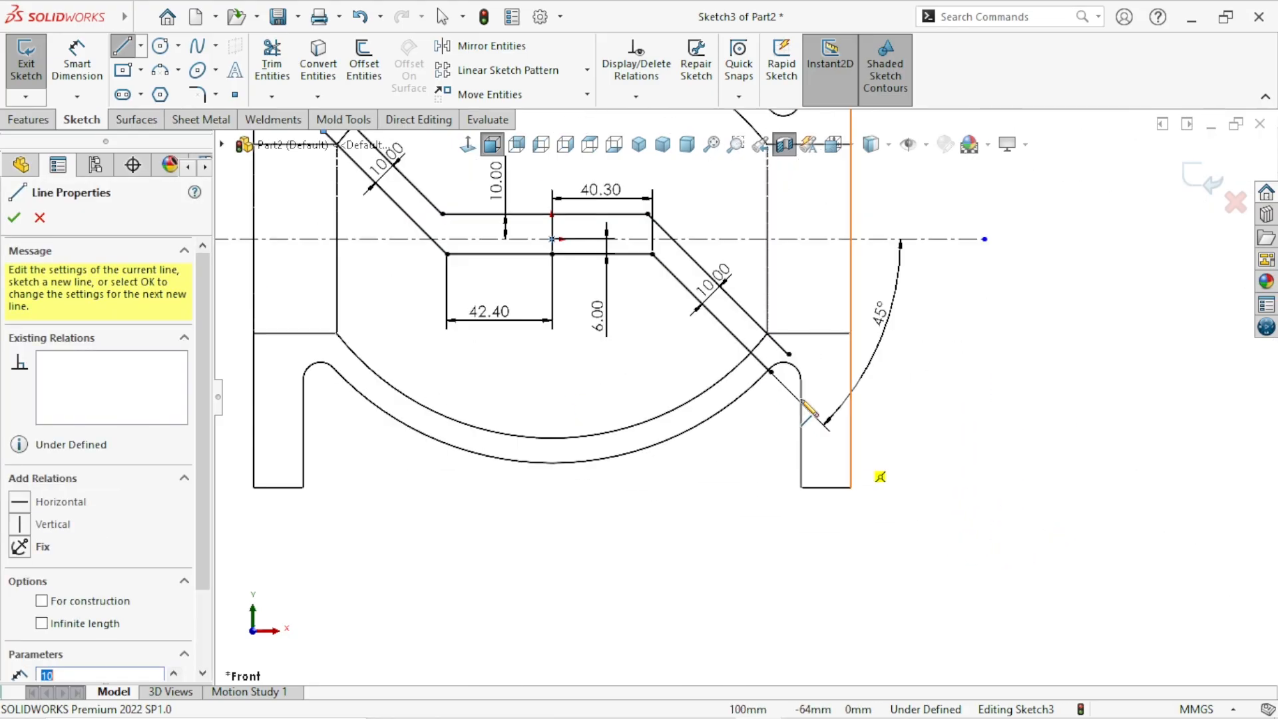
click(775, 293)
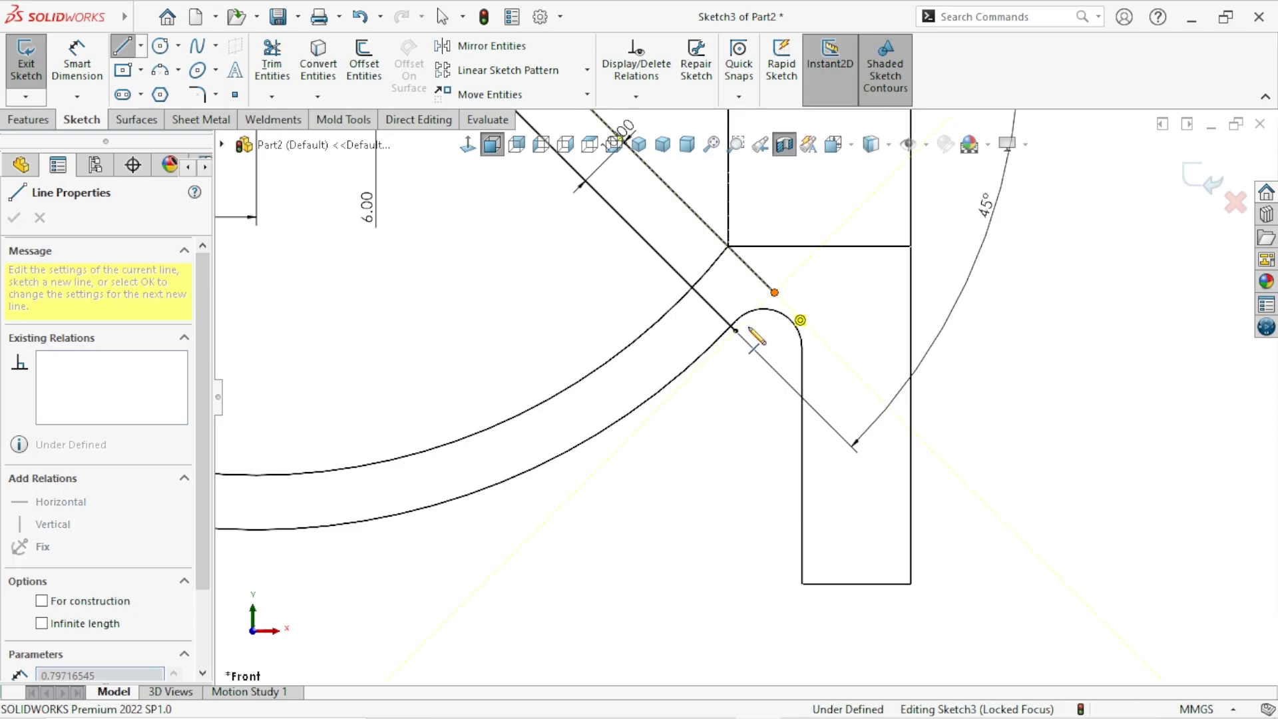
click(735, 331)
right_click(724, 409)
click(740, 426)
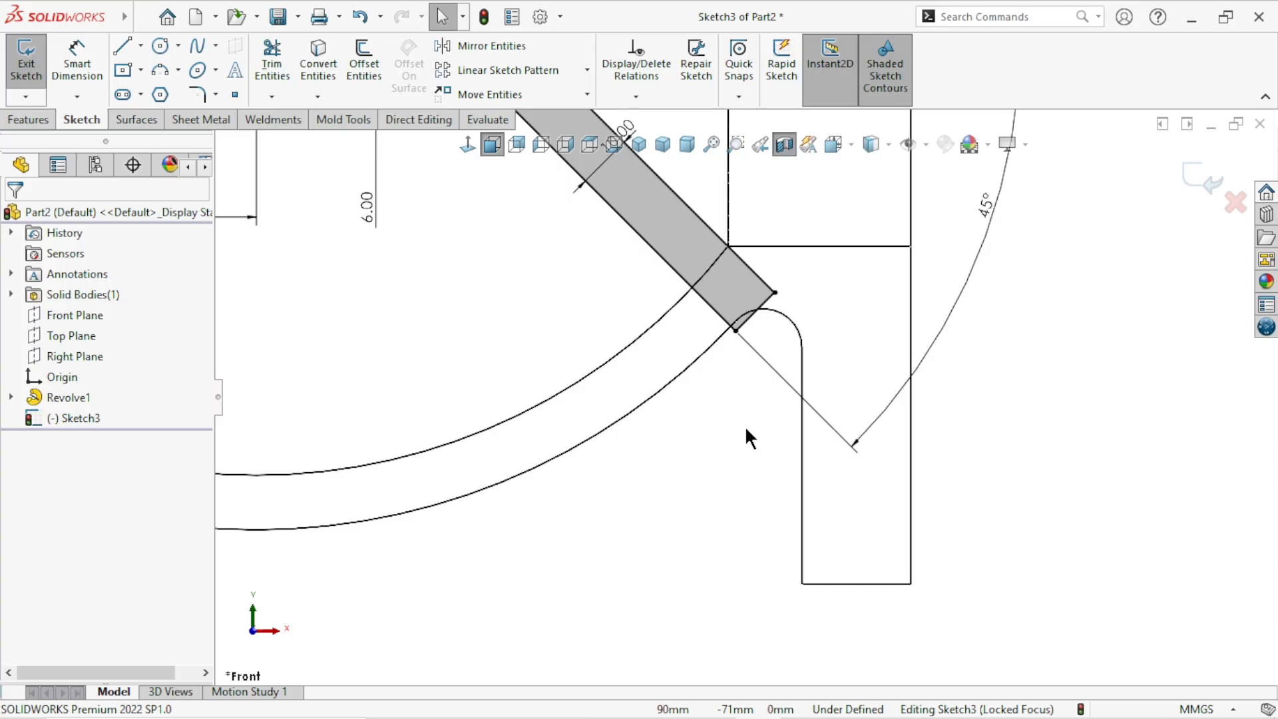
Try to dimension the horizontal distance from the body's right inner vertical edge to the profile's lower-right outer corner.
scroll(745, 489, up, 2)
scroll(709, 276, down, 1)
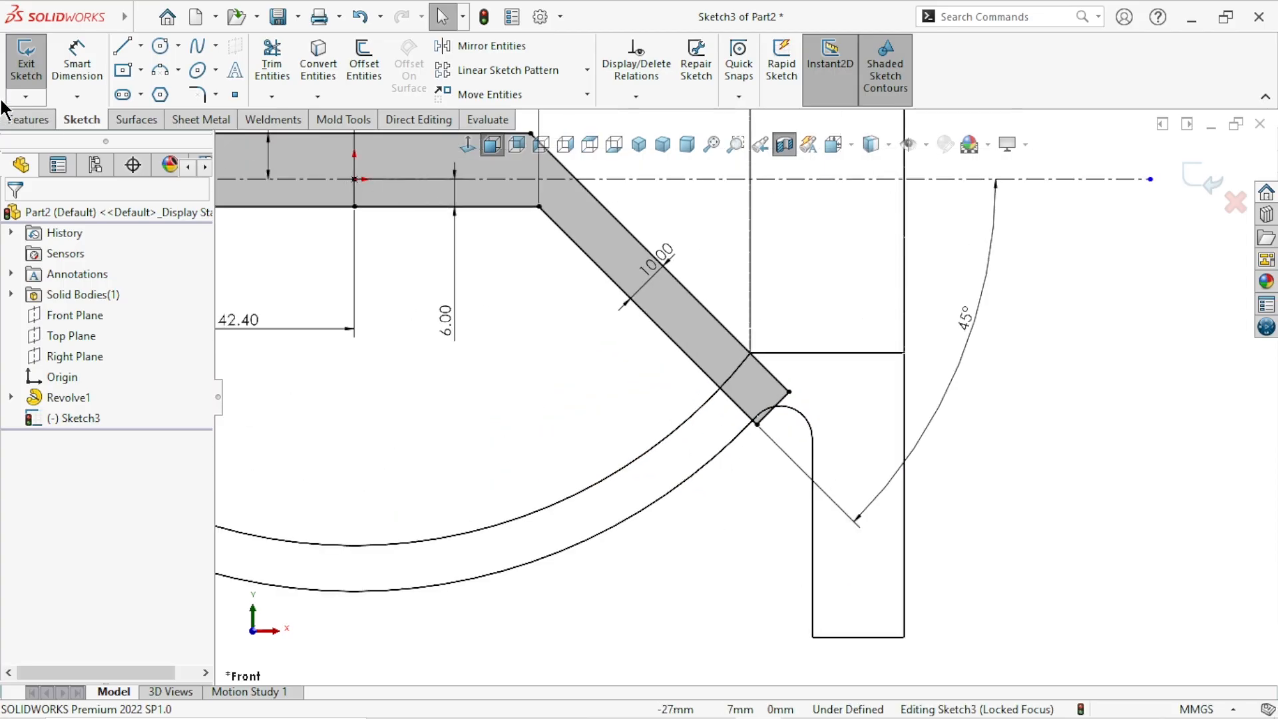
click(77, 63)
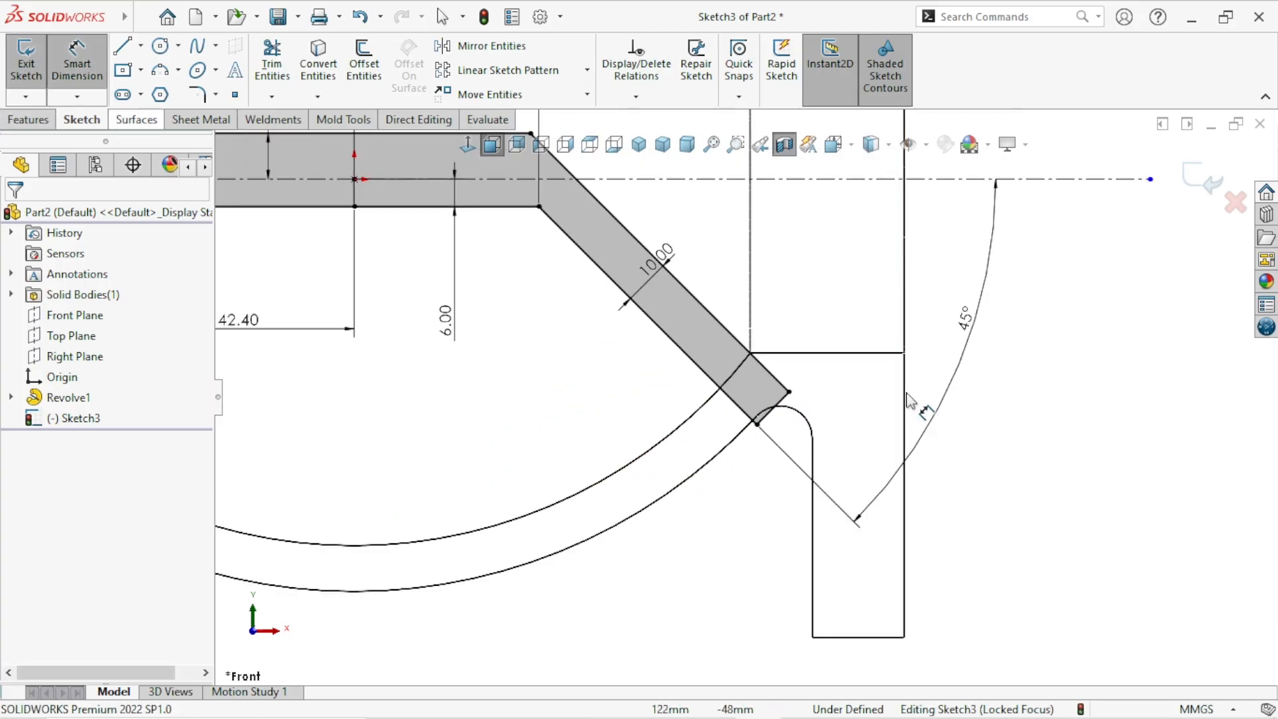
click(751, 286)
click(789, 392)
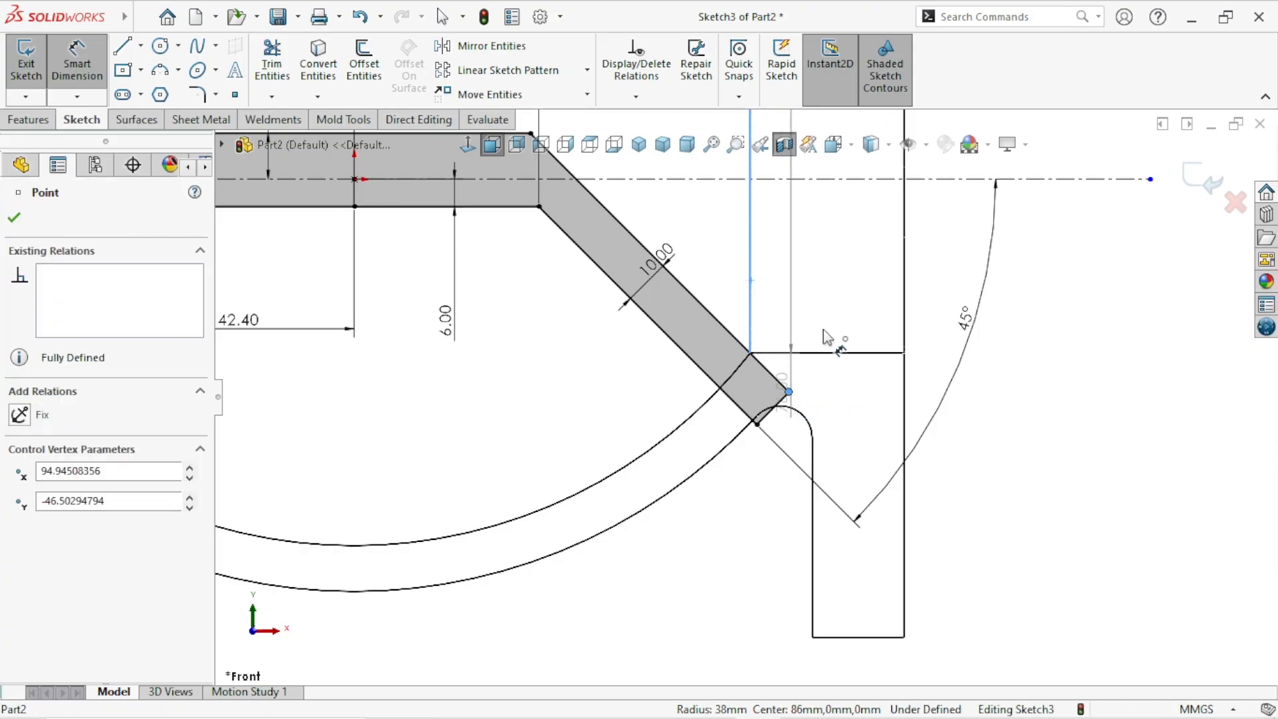
click(851, 310)
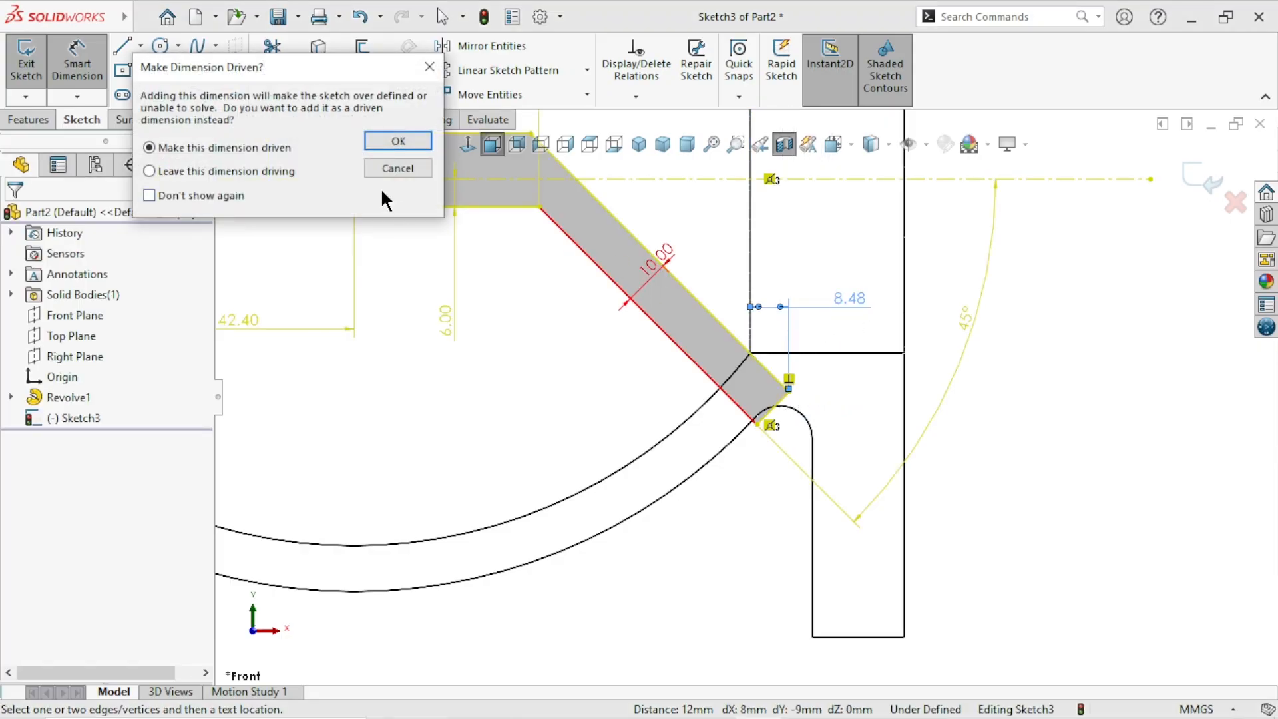
click(390, 164)
Examine the partition profile's lower-right end, including the definition status of its outer corner point.
scroll(795, 538, up, 3)
scroll(763, 453, down, 1)
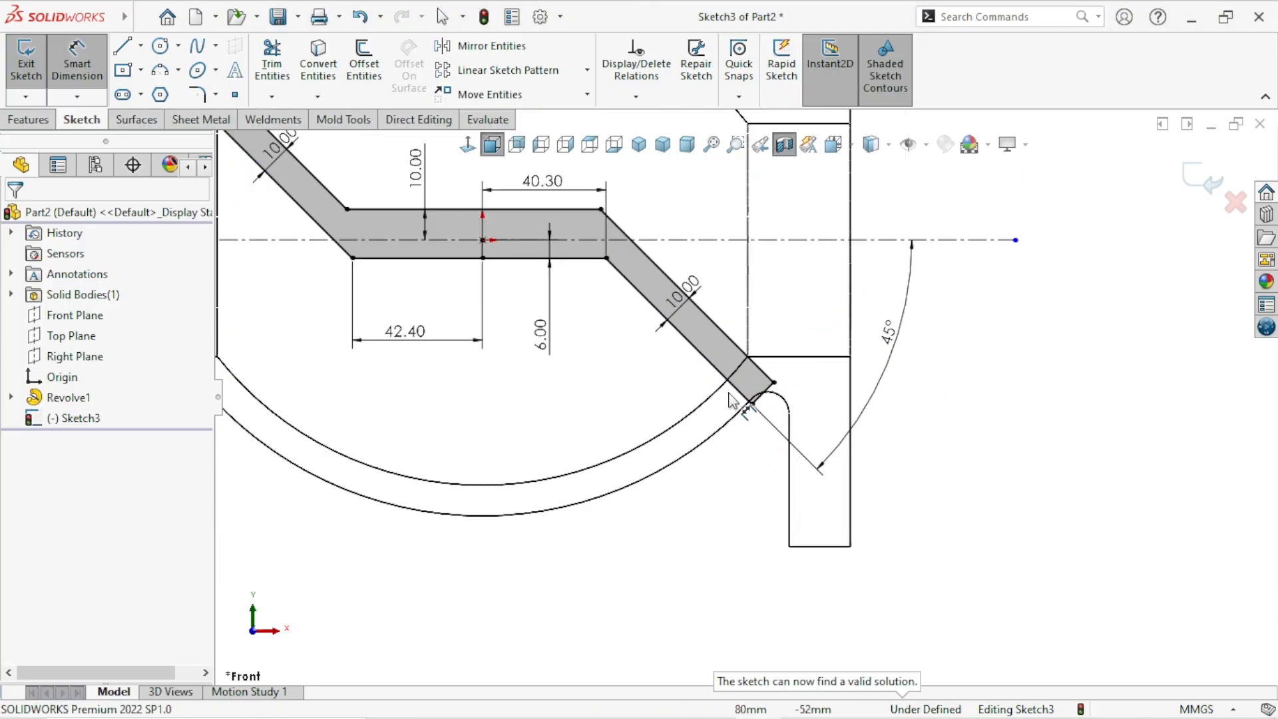
scroll(732, 403, down, 1)
scroll(718, 396, up, 1)
scroll(692, 386, up, 2)
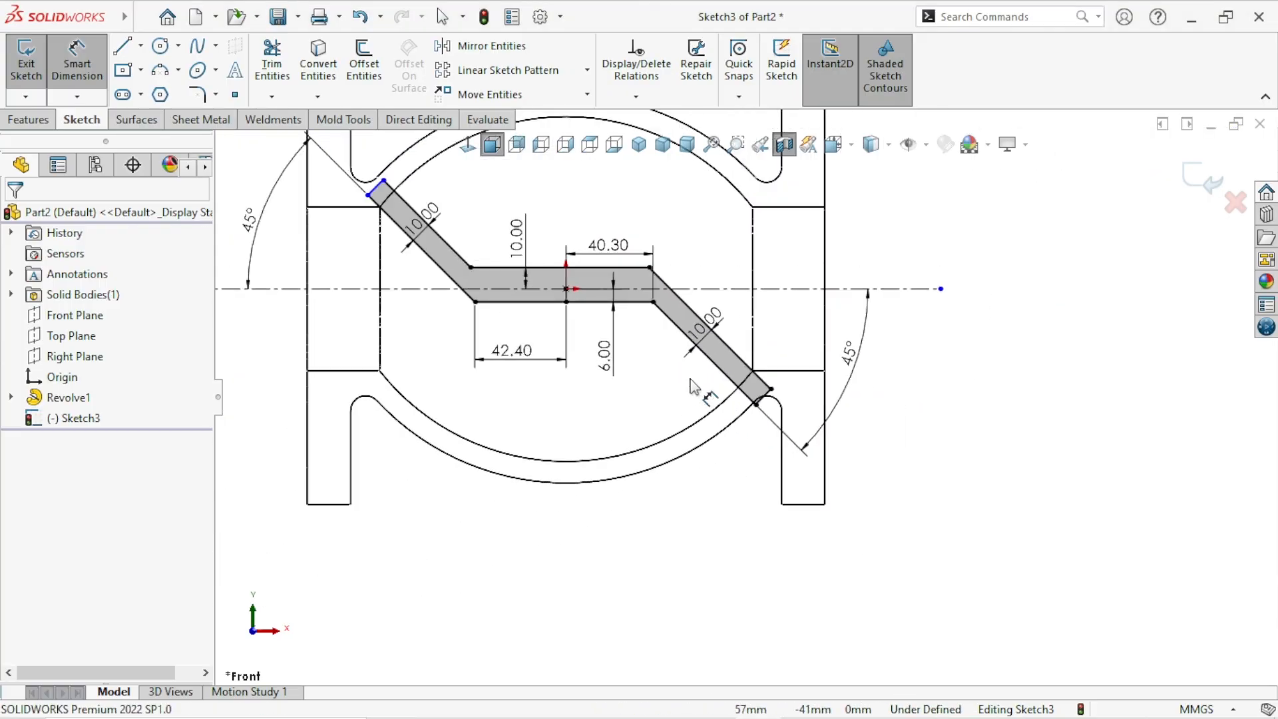
scroll(690, 381, down, 8)
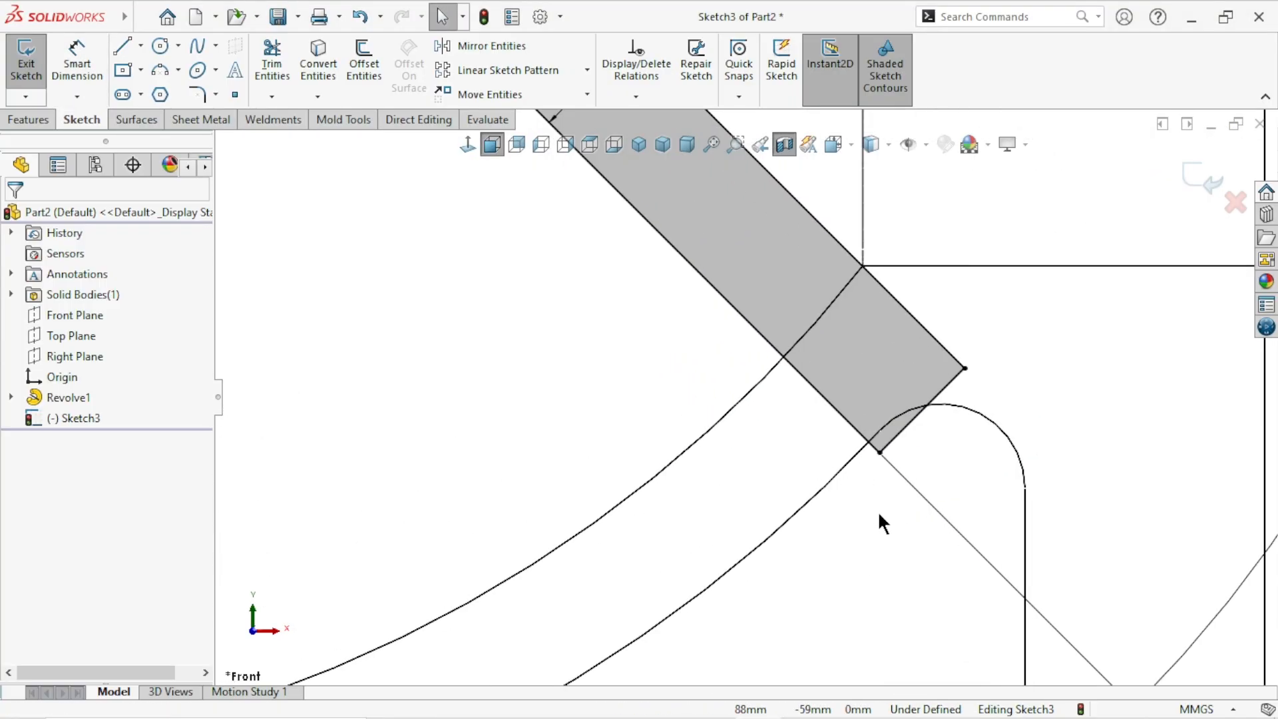
scroll(879, 514, up, 3)
scroll(873, 441, down, 2)
click(838, 397)
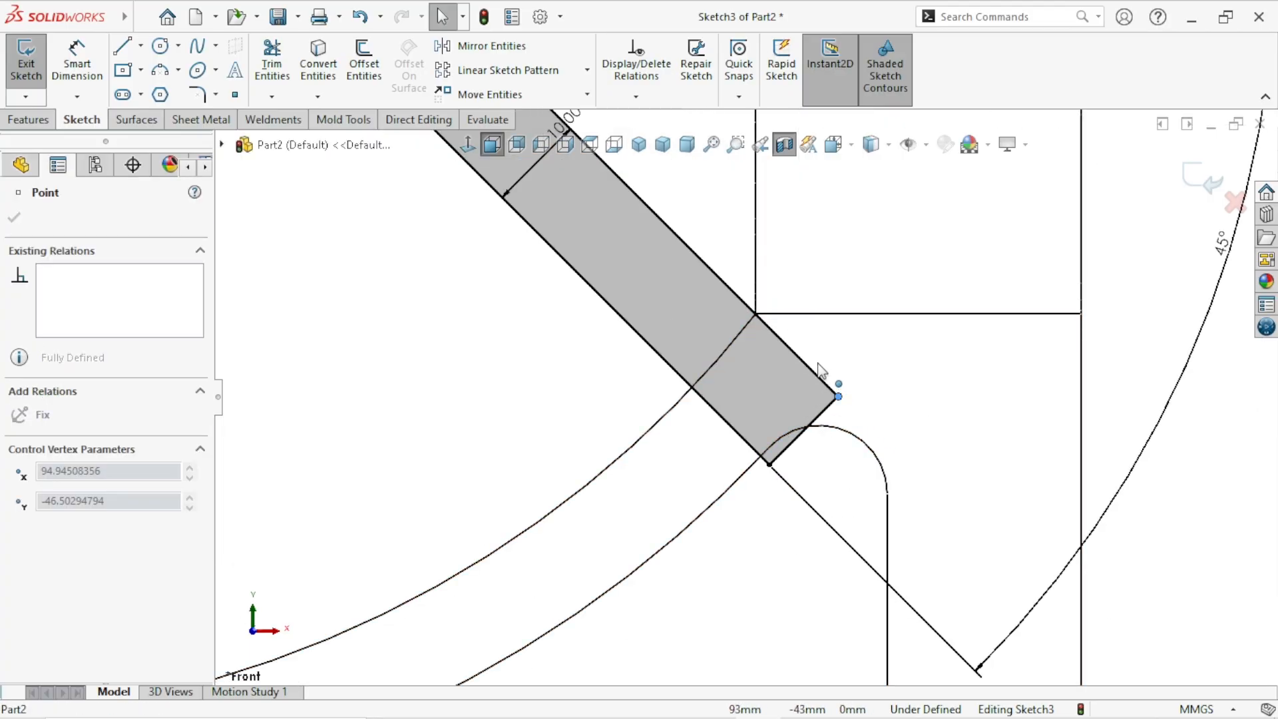
click(782, 584)
scroll(705, 413, up, 3)
scroll(668, 387, down, 1)
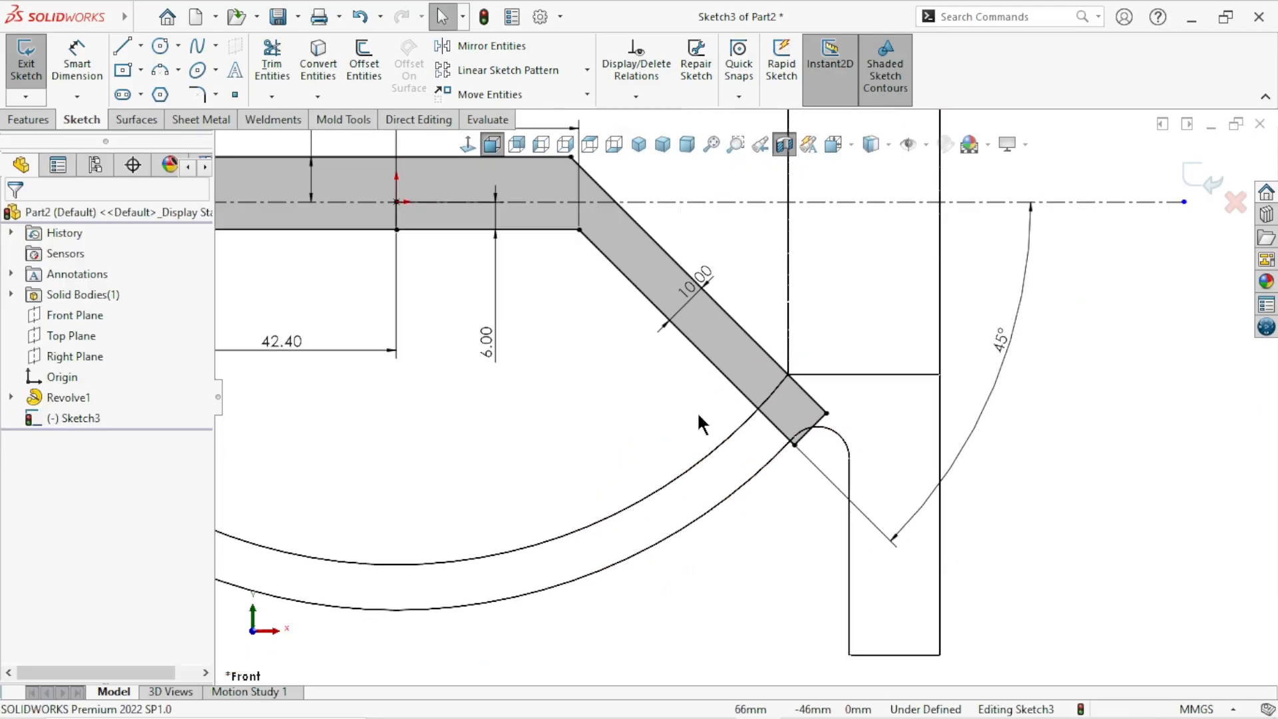
Draw a line perpendicularly across the lower-right slanted band, between its two parallel lines and just inside the existing end line.
key(l)
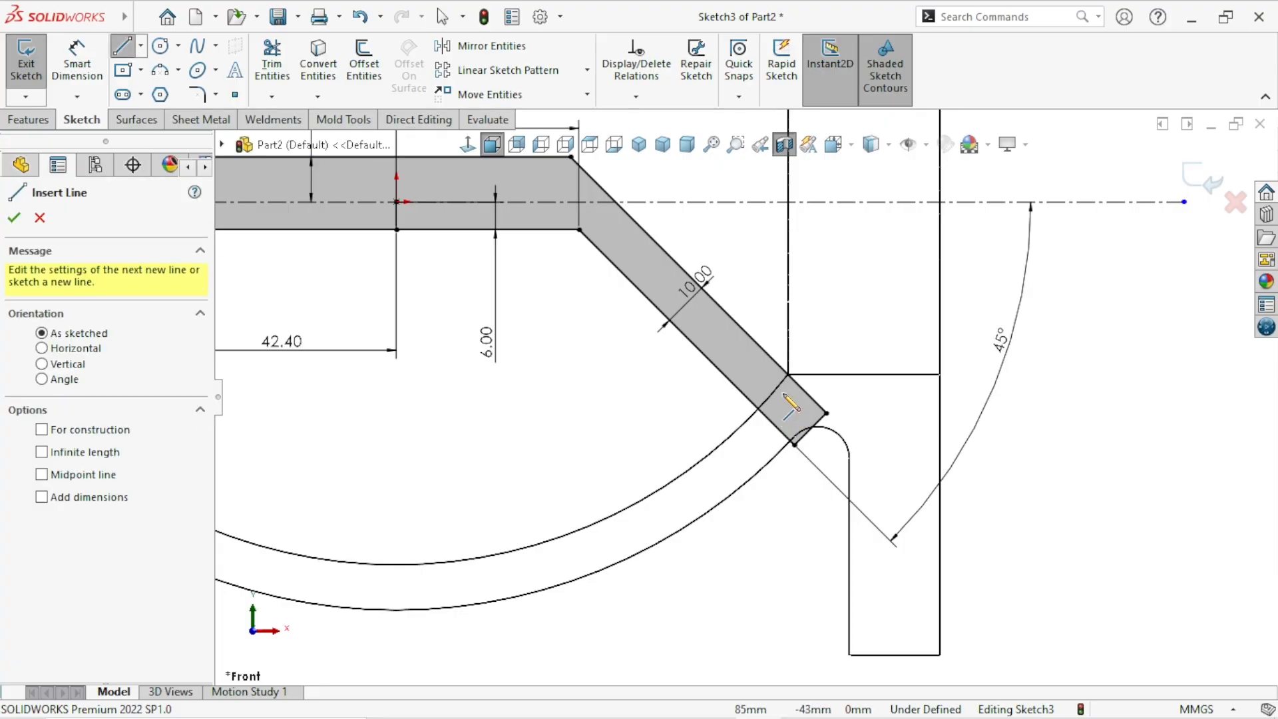
click(826, 412)
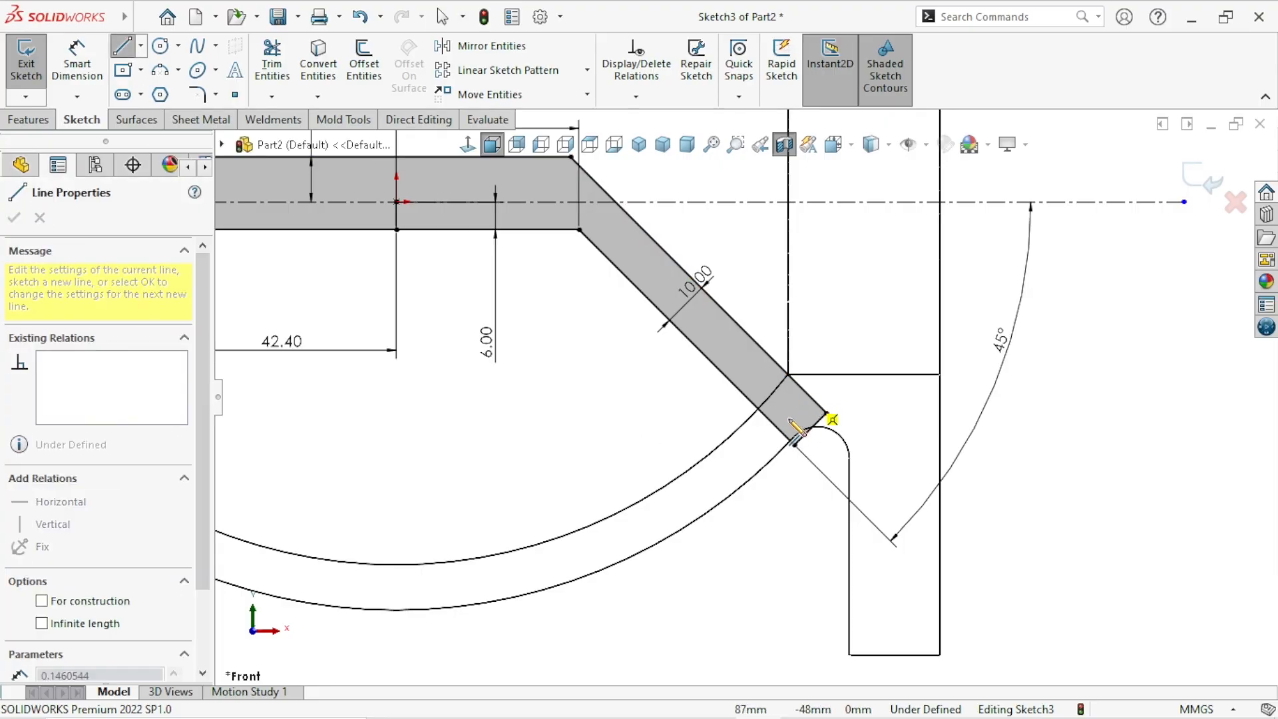
click(775, 425)
right_click(782, 478)
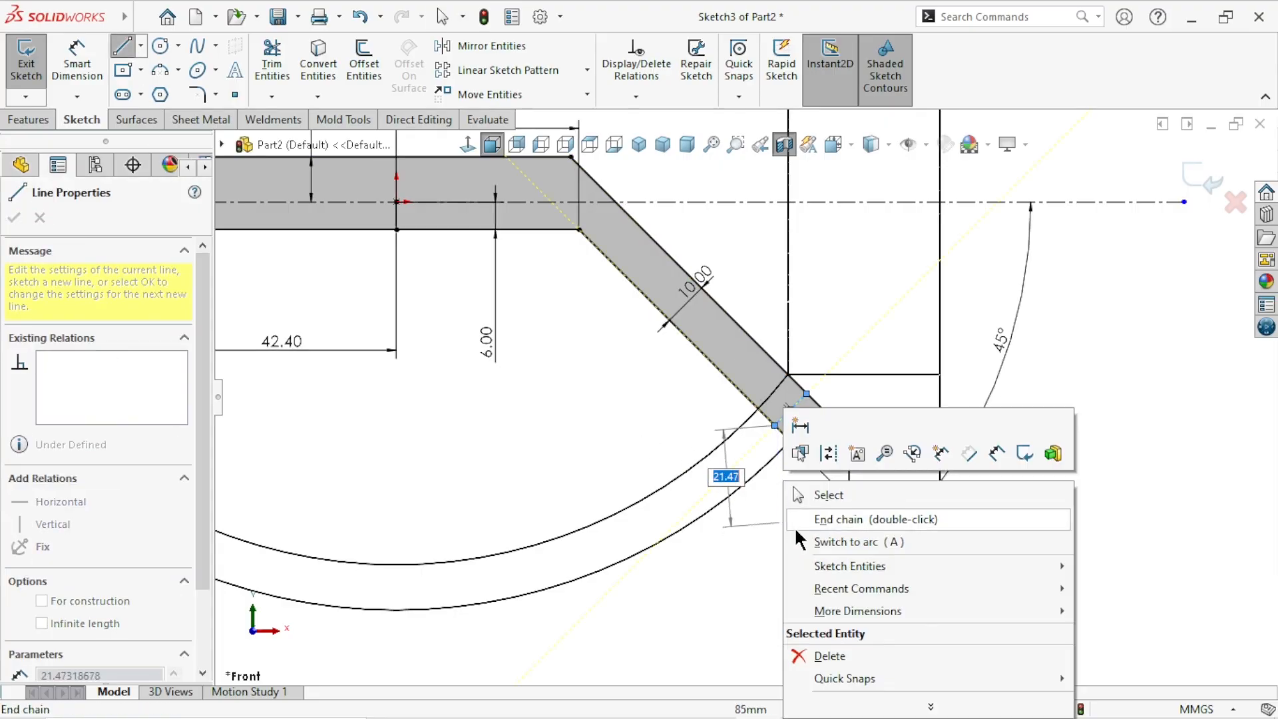
click(808, 501)
Power trim the old end line and the two slanted-line ends beyond the new cross line at the lower-right end.
scroll(719, 393, up, 3)
scroll(748, 420, down, 3)
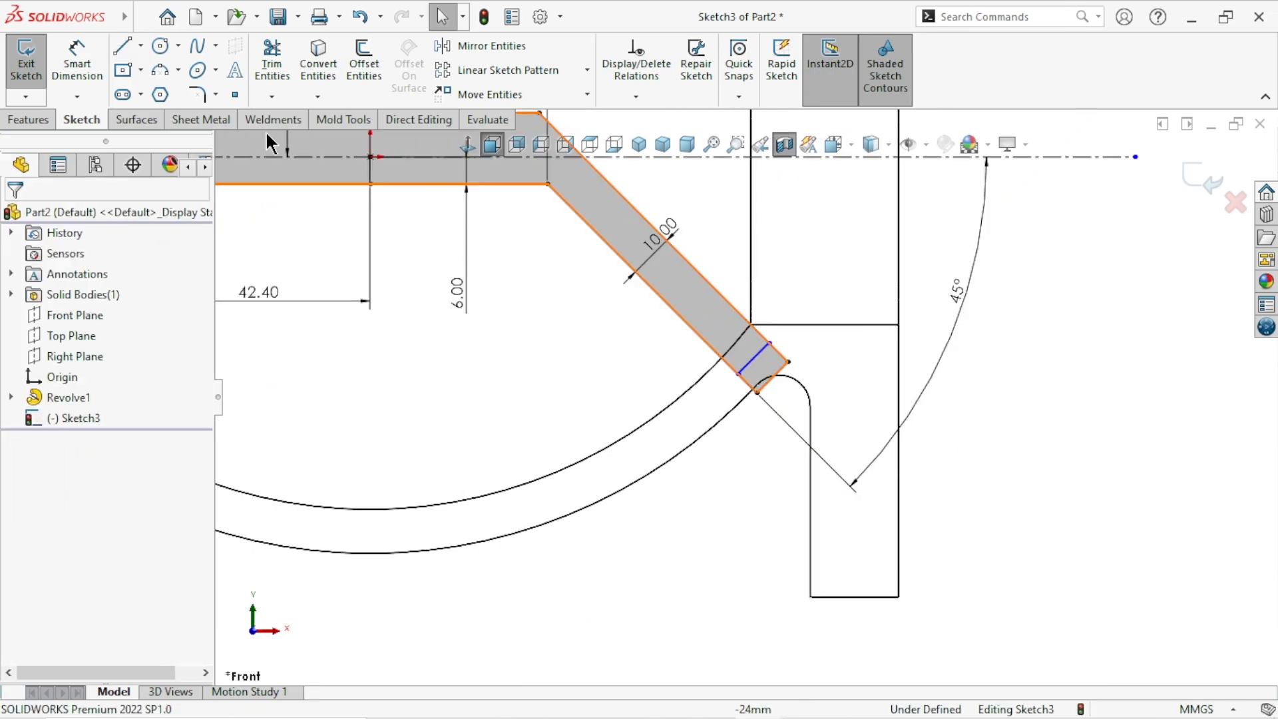
click(277, 59)
drag(802, 335, 746, 392)
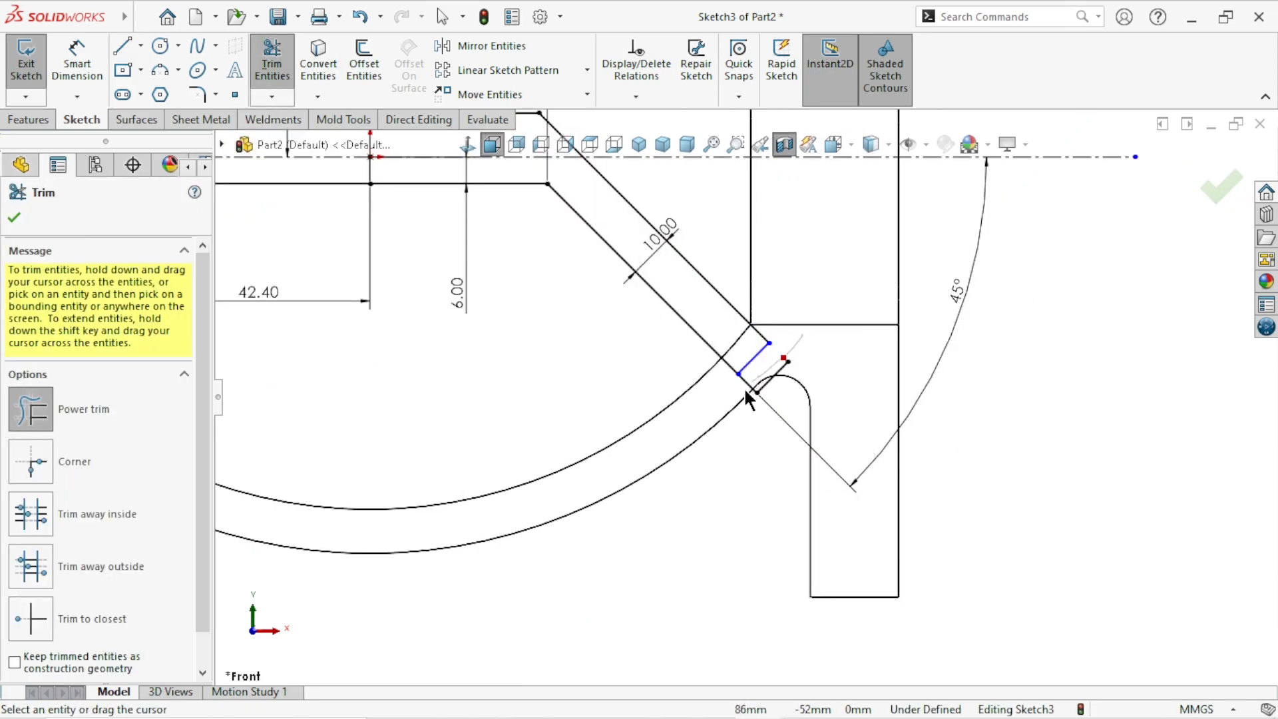
scroll(776, 390, up, 8)
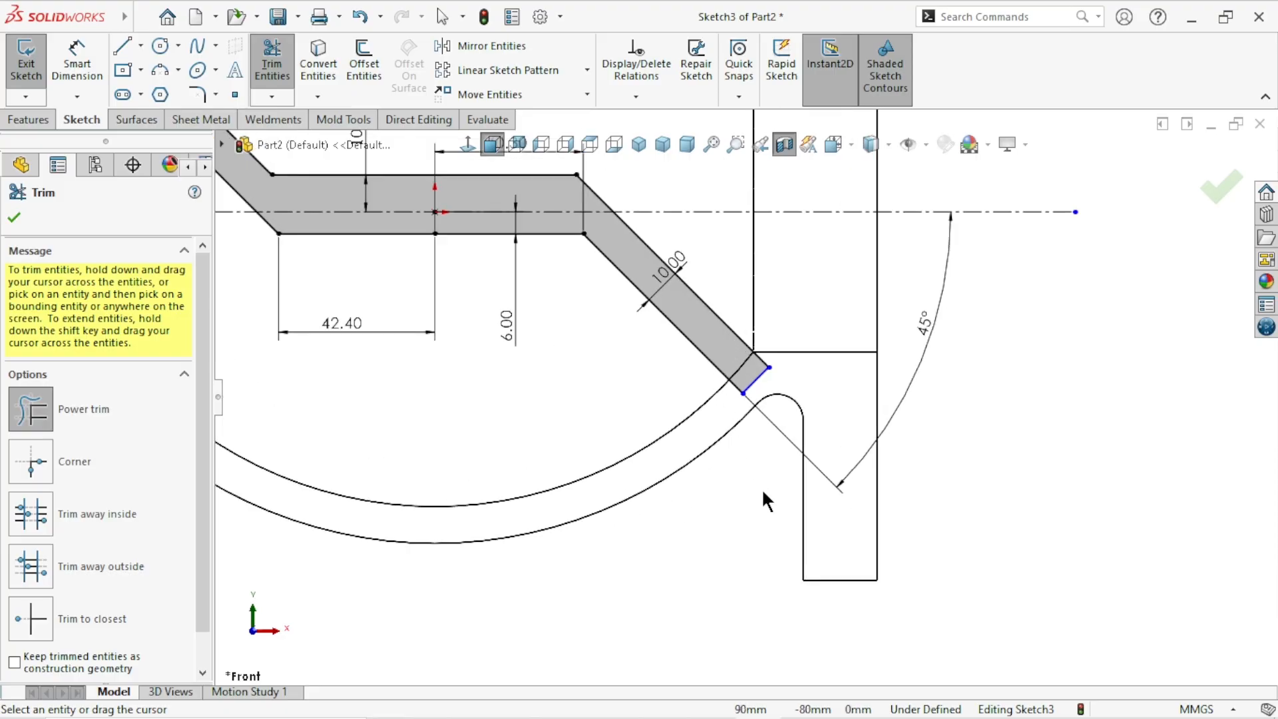
scroll(476, 255, down, 5)
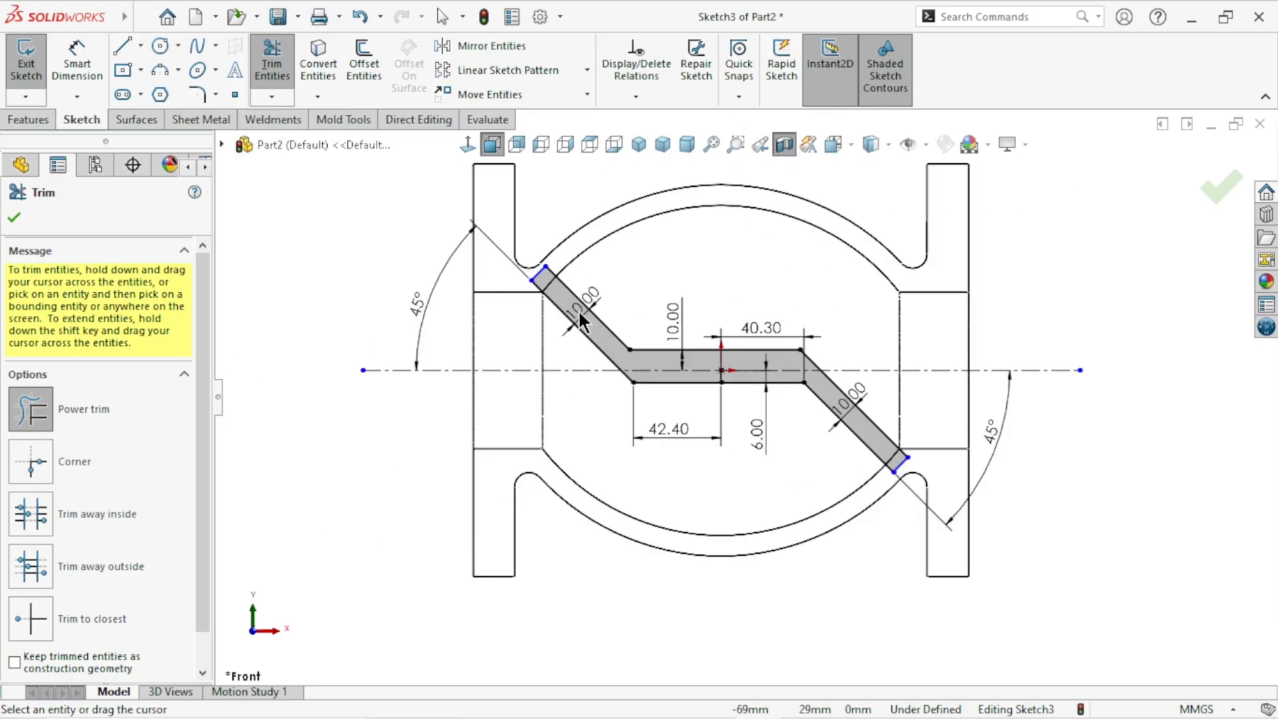
click(14, 218)
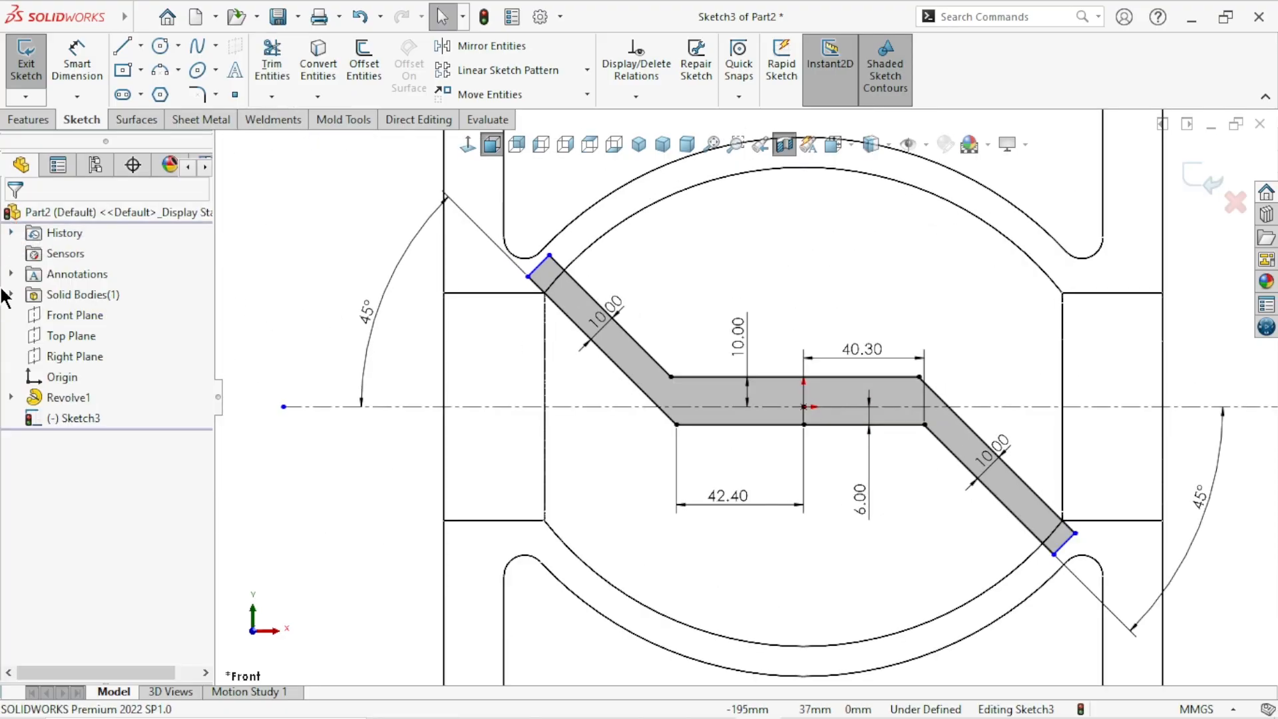
Dimension the horizontal distance between the left inner vertical edge and the profile's upper-left outer corner to 5 mm.
click(77, 64)
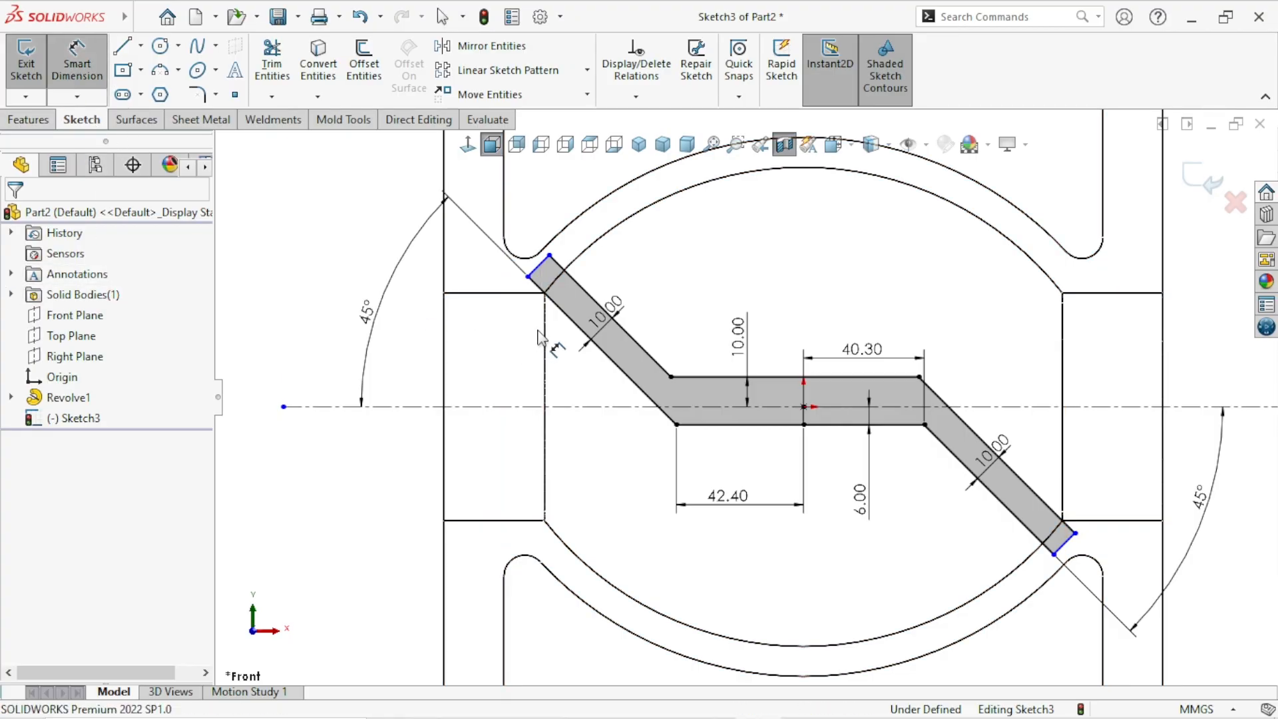
scroll(543, 356, down, 3)
click(538, 349)
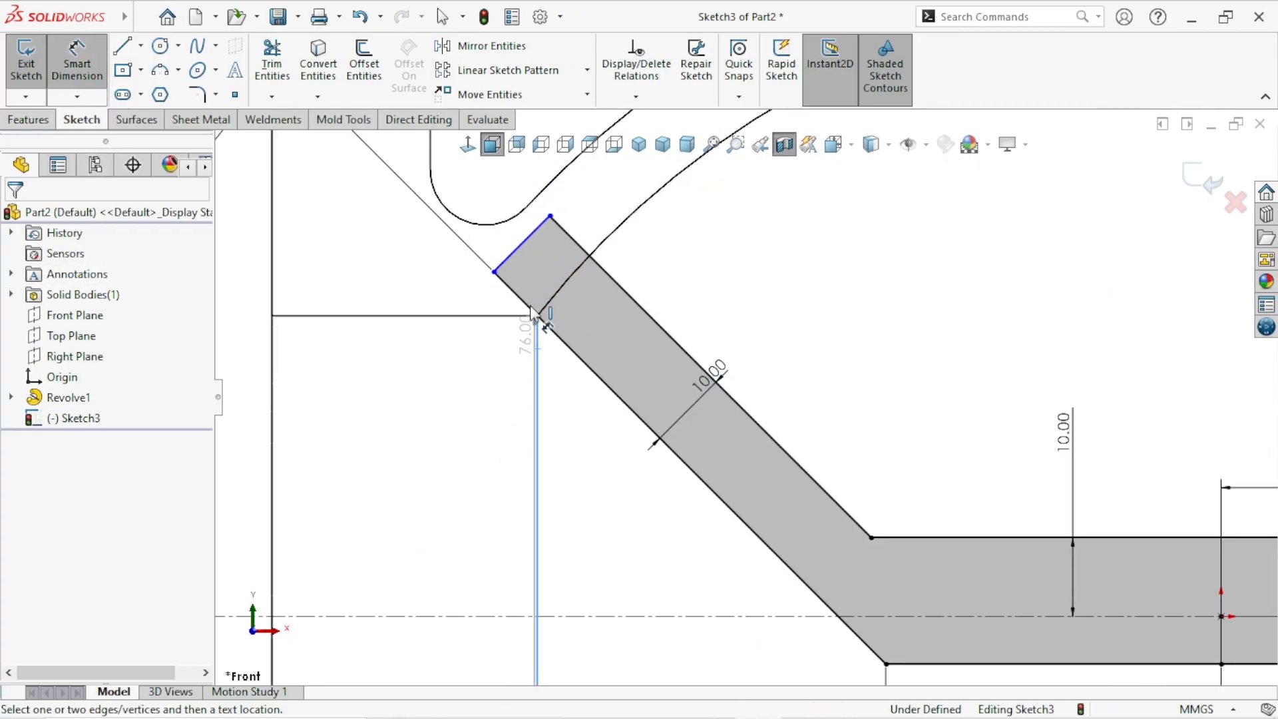
click(494, 272)
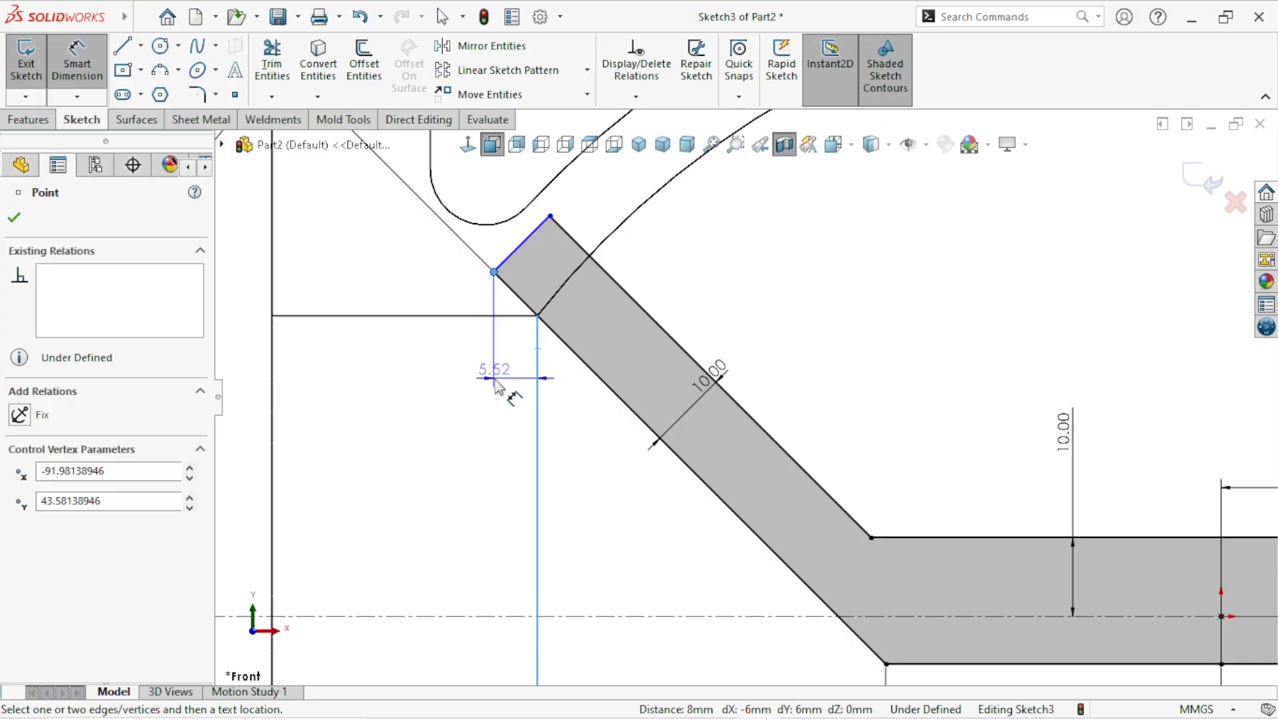
click(492, 372)
text(5.51752418mm)
key(Return)
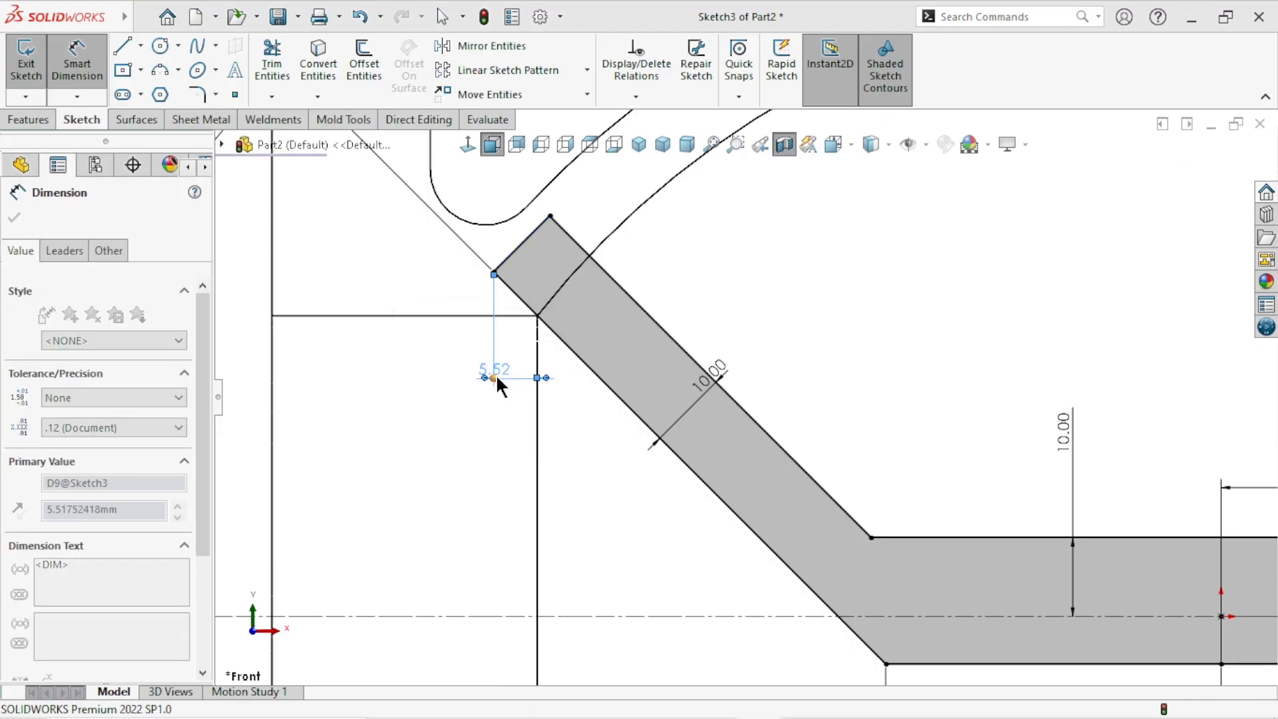
Dimension the horizontal distance between the right inner vertical edge and the profile's lower-right outer corner to 5 mm.
scroll(628, 464, up, 3)
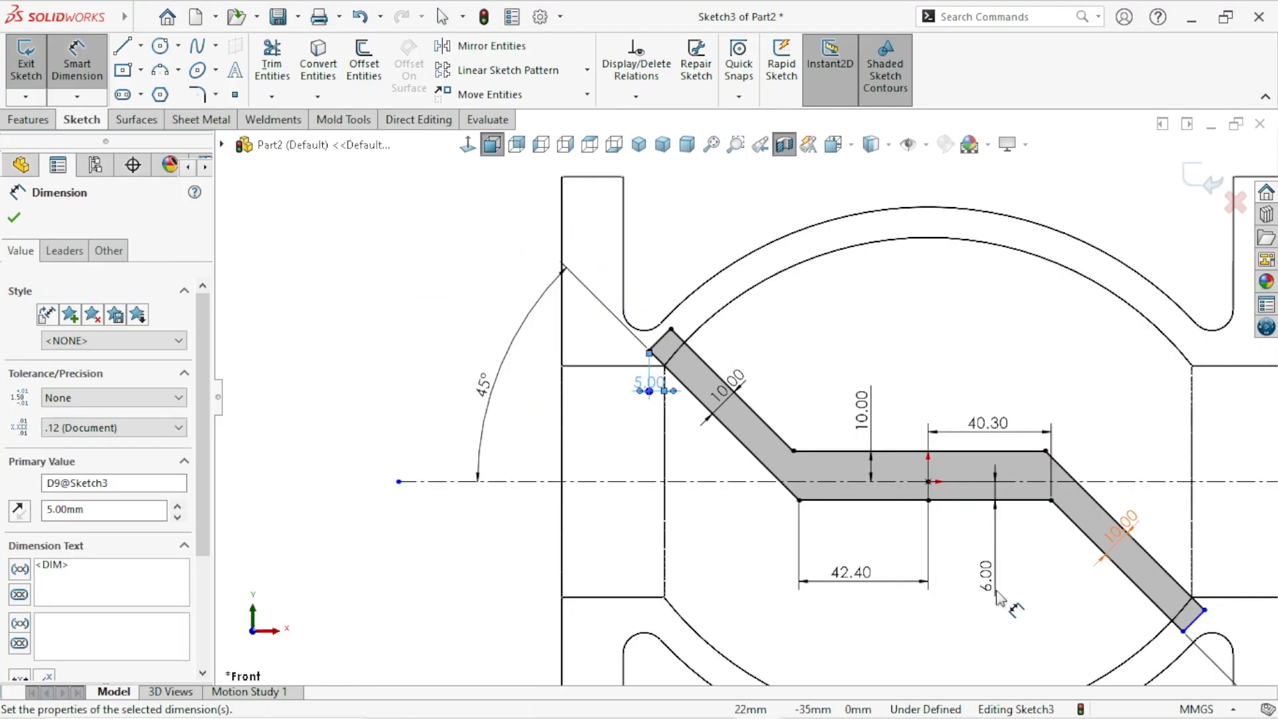
scroll(998, 596, up, 3)
scroll(992, 565, down, 6)
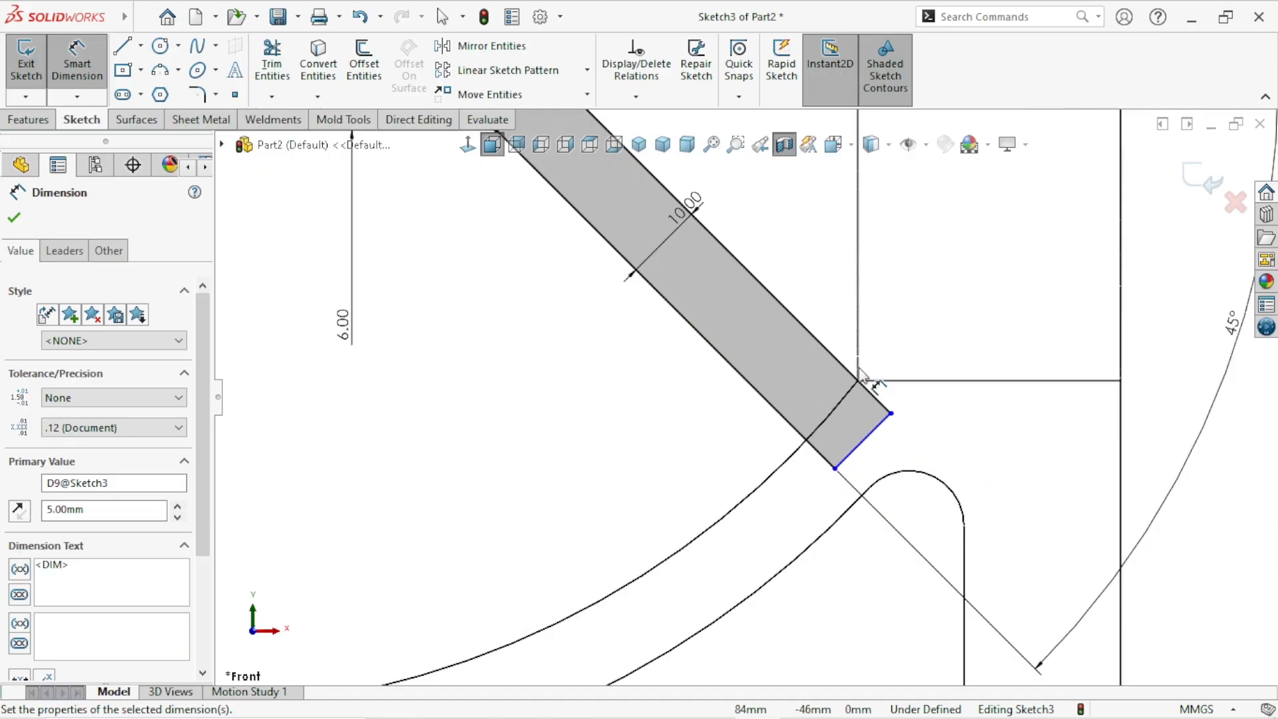
click(858, 336)
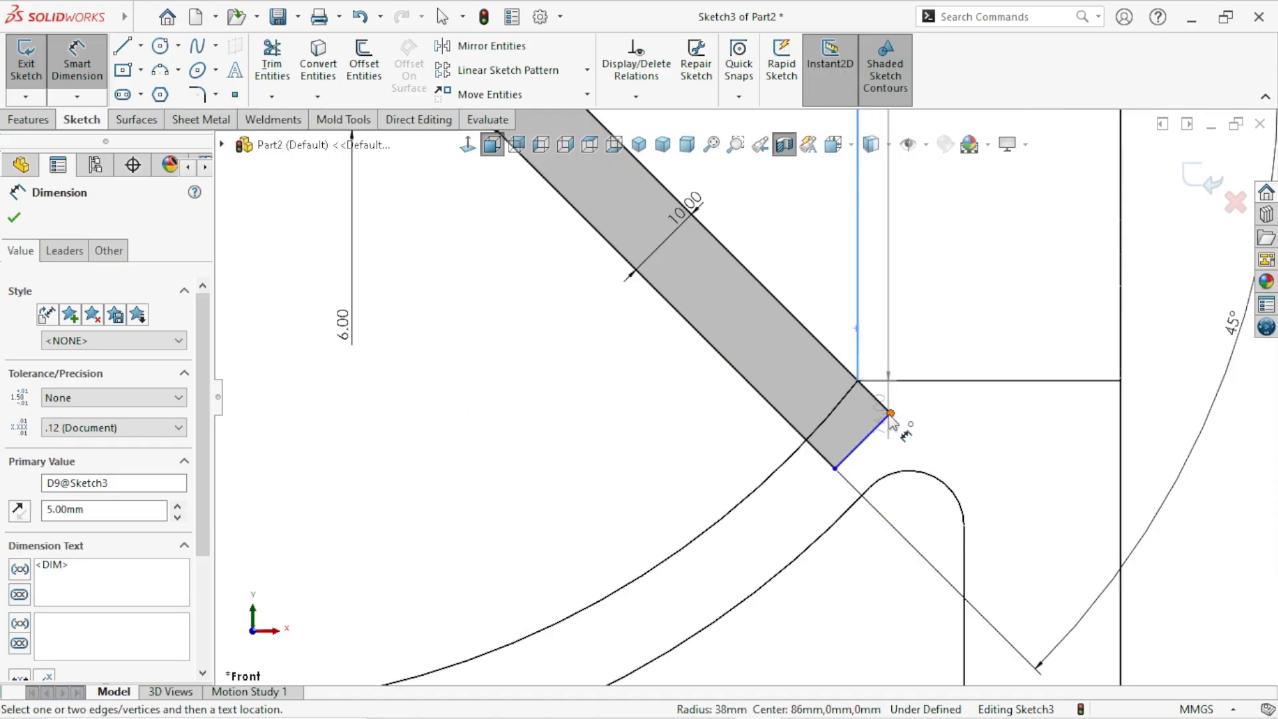
click(890, 412)
click(983, 326)
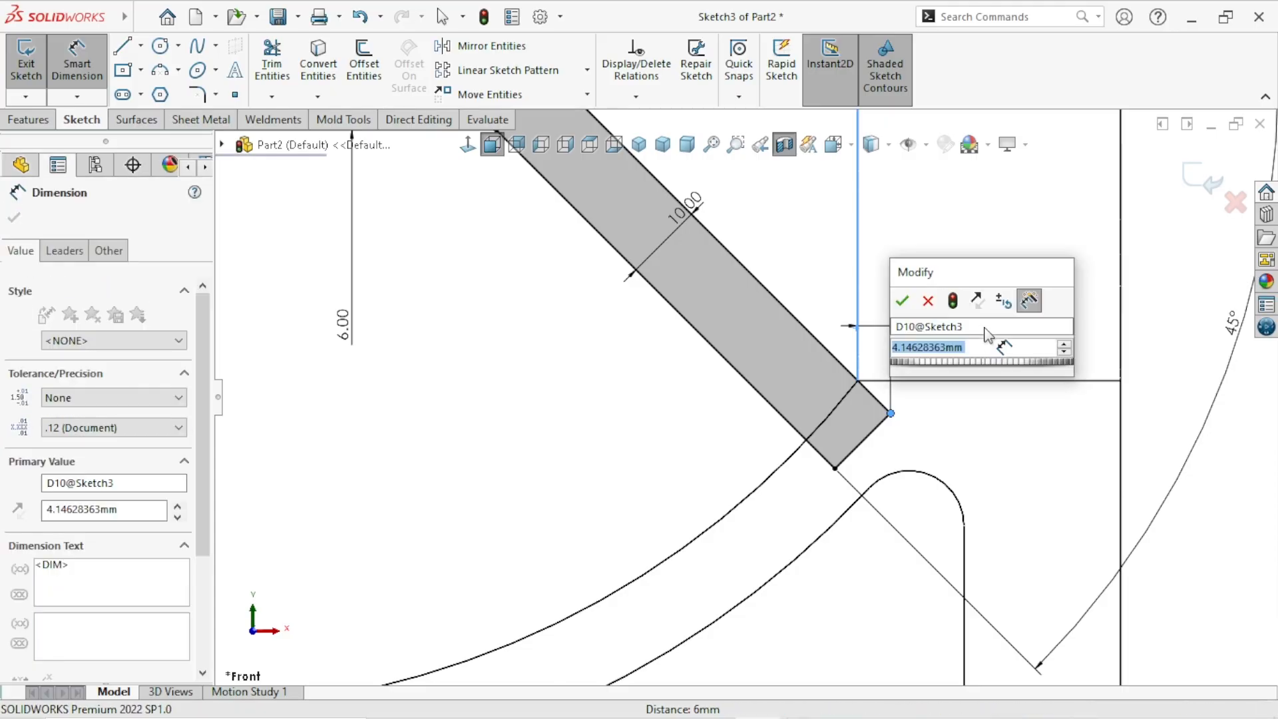
key(Return)
scroll(787, 536, up, 7)
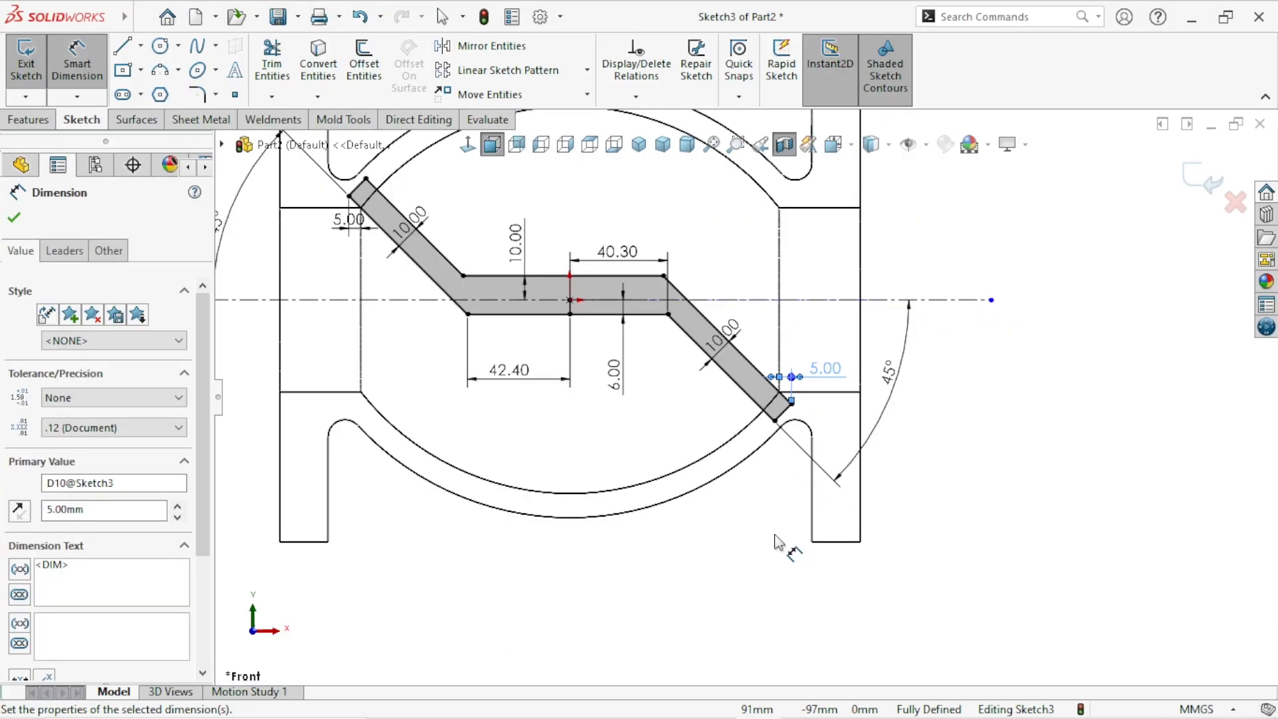
scroll(510, 287, down, 2)
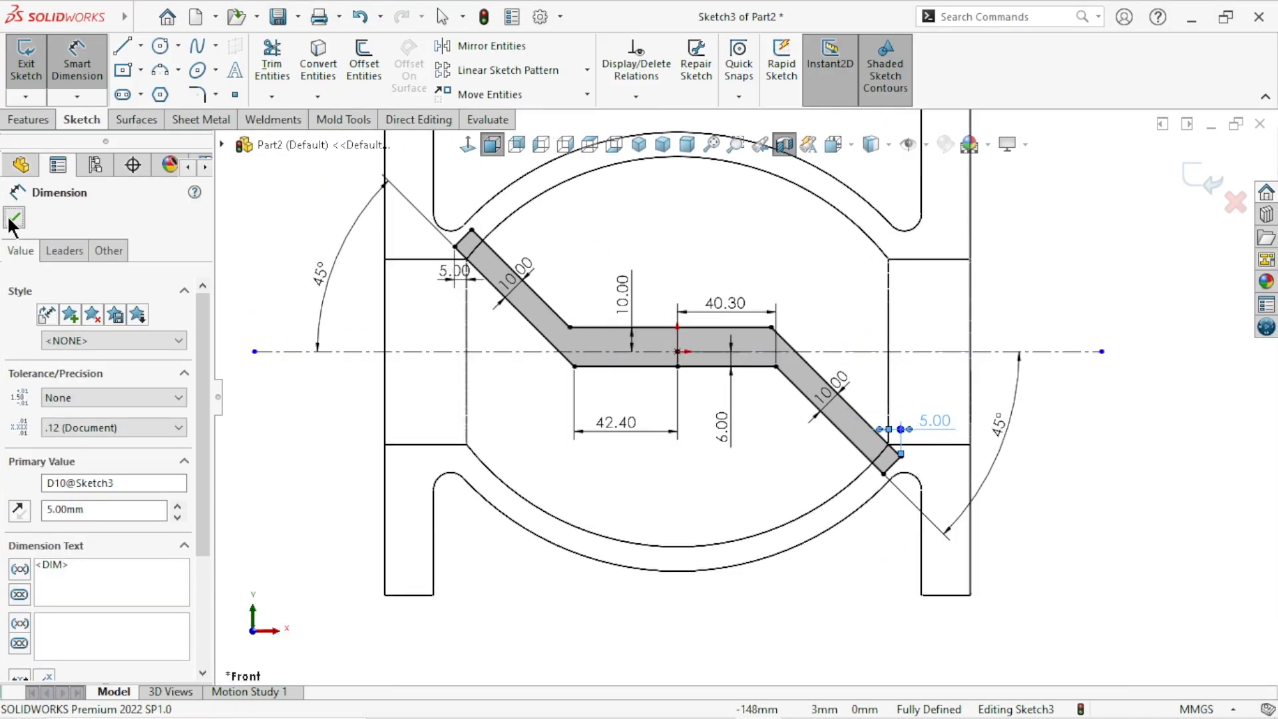
click(13, 218)
key(Escape)
Start a boss extrusion of the partition sketch in the reversed direction, Up To Surface, ending at the body's inner spherical face.
scroll(794, 474, up, 4)
middle_drag(934, 426, 906, 510)
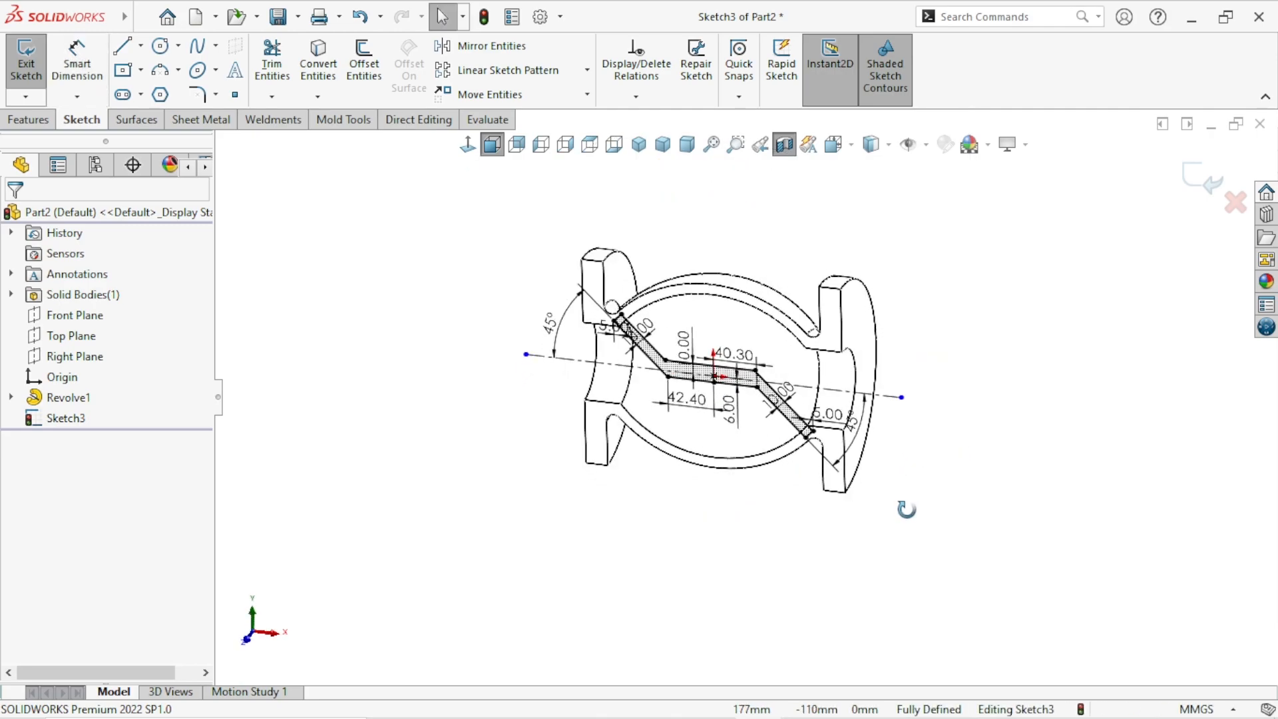
scroll(726, 374, up, 1)
scroll(726, 374, down, 1)
scroll(756, 427, down, 1)
scroll(755, 436, down, 2)
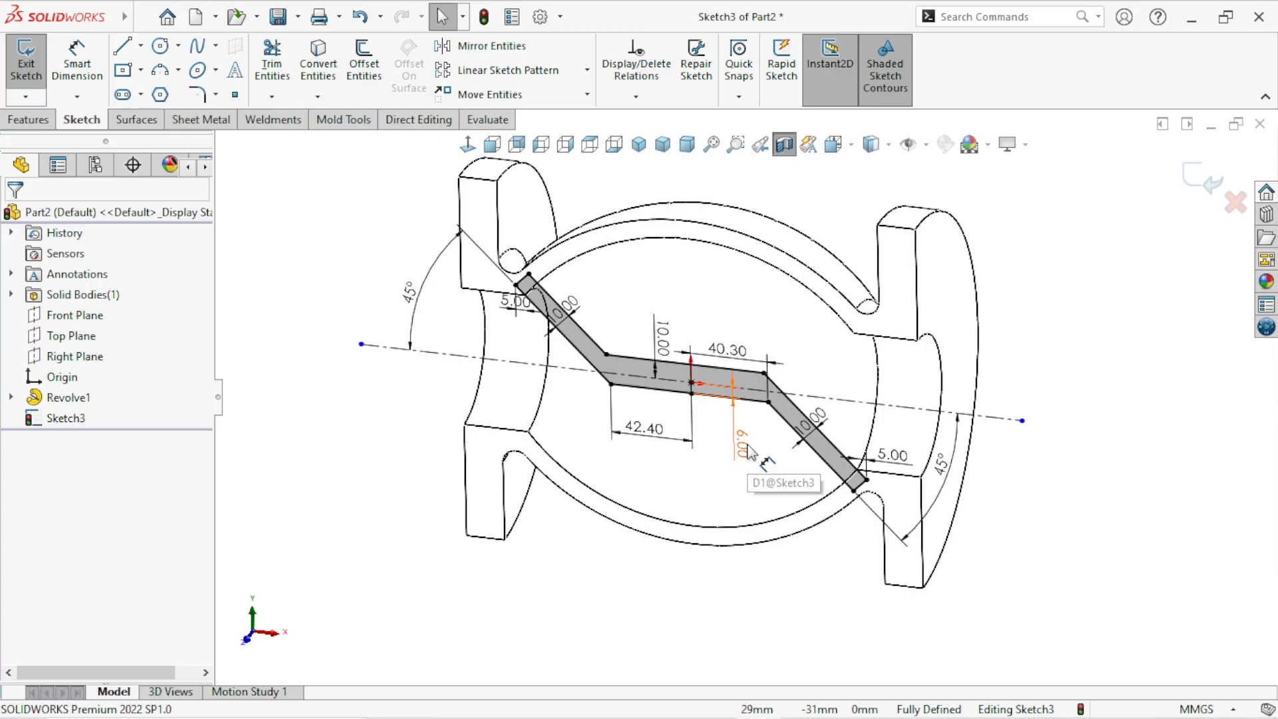
scroll(762, 442, up, 1)
scroll(808, 347, down, 1)
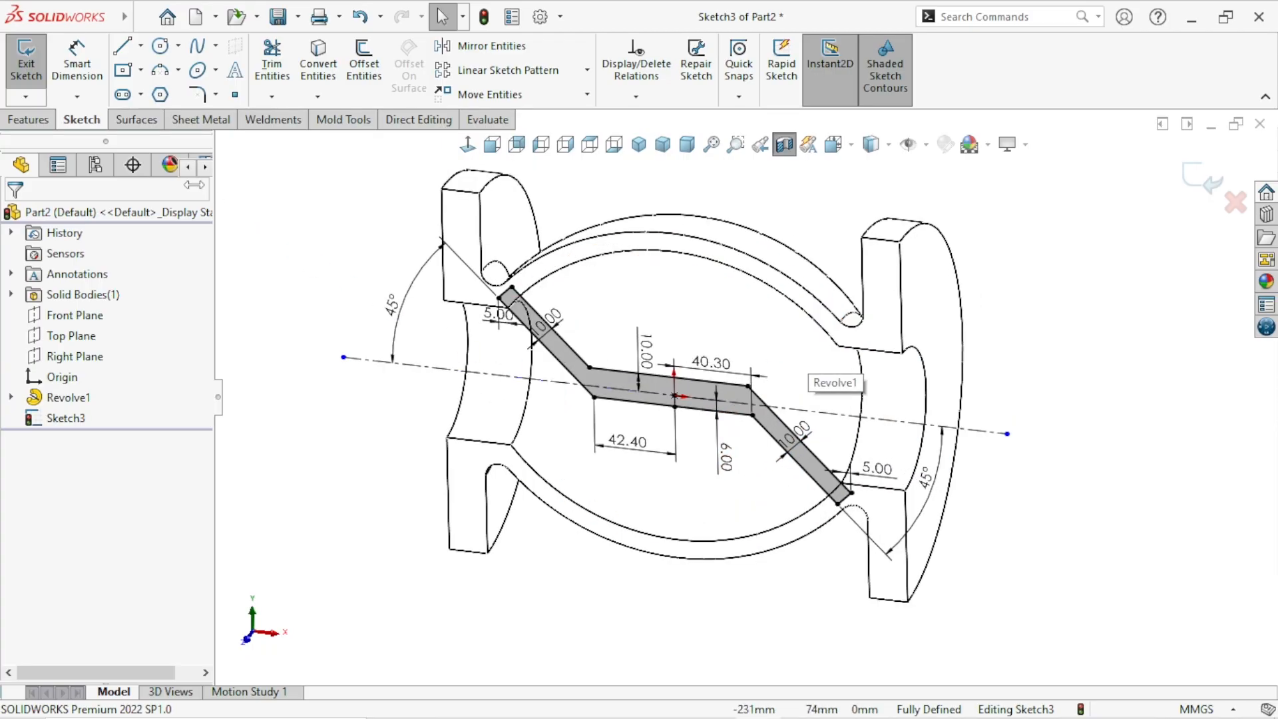
click(28, 120)
click(20, 62)
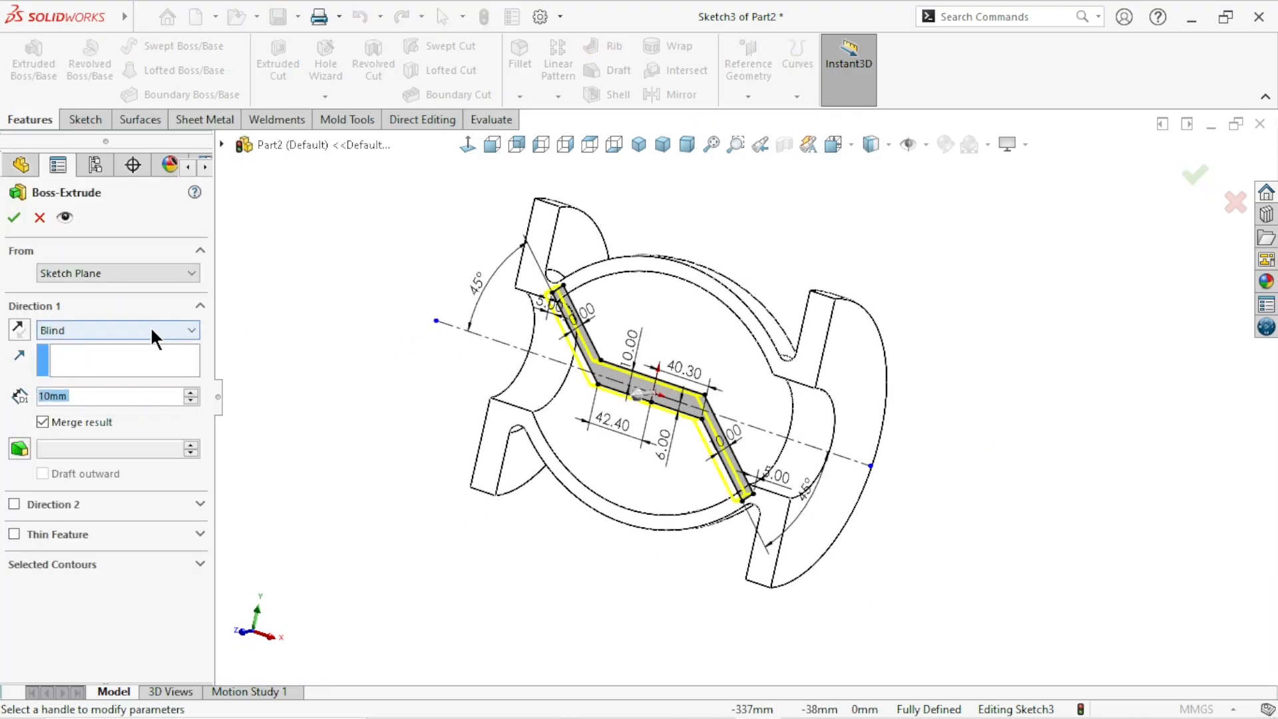
click(141, 329)
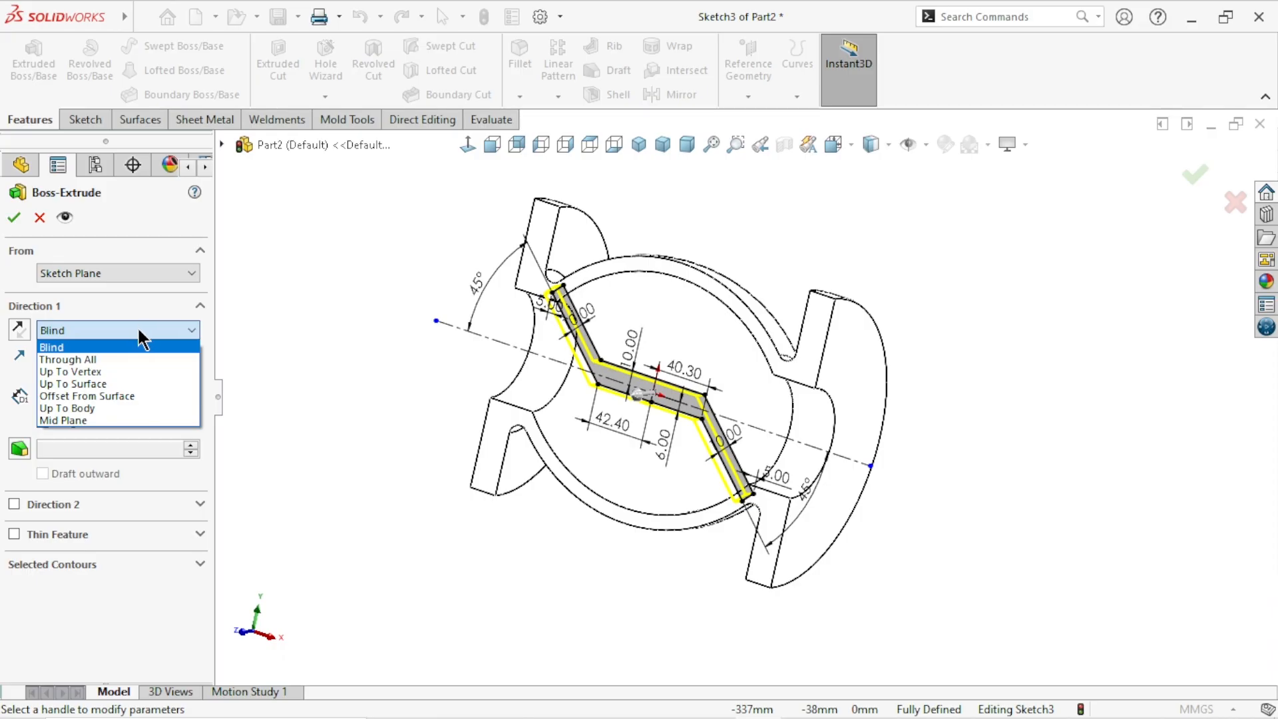
click(110, 384)
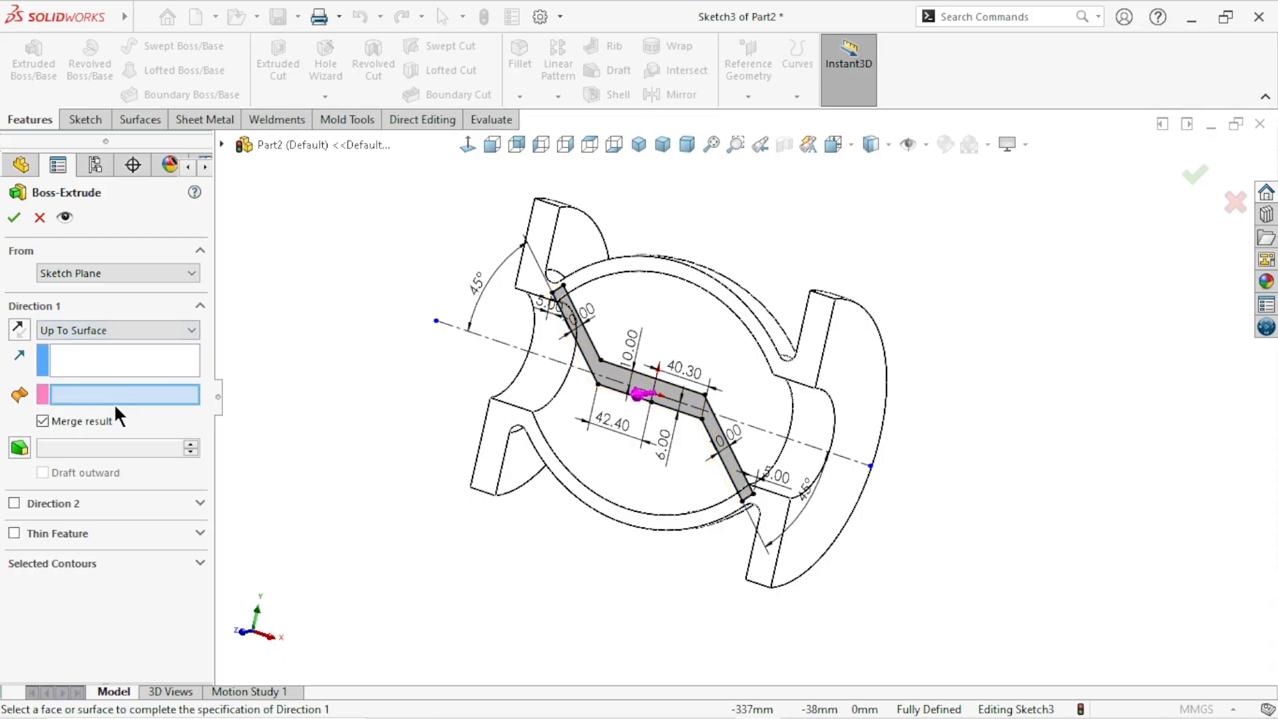
middle_drag(759, 507, 728, 533)
click(19, 328)
click(684, 340)
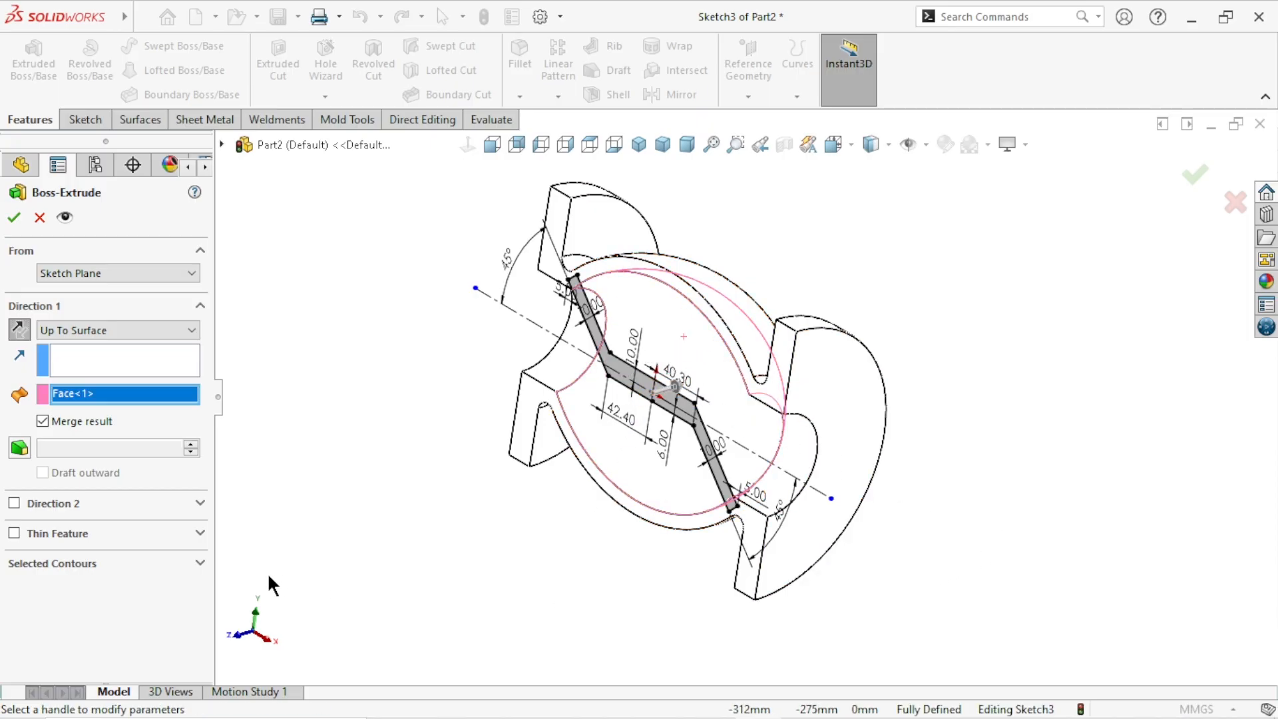
Select the closed Z-shaped sketch region as the extrusion's contour.
click(70, 561)
scroll(649, 448, down, 4)
click(735, 376)
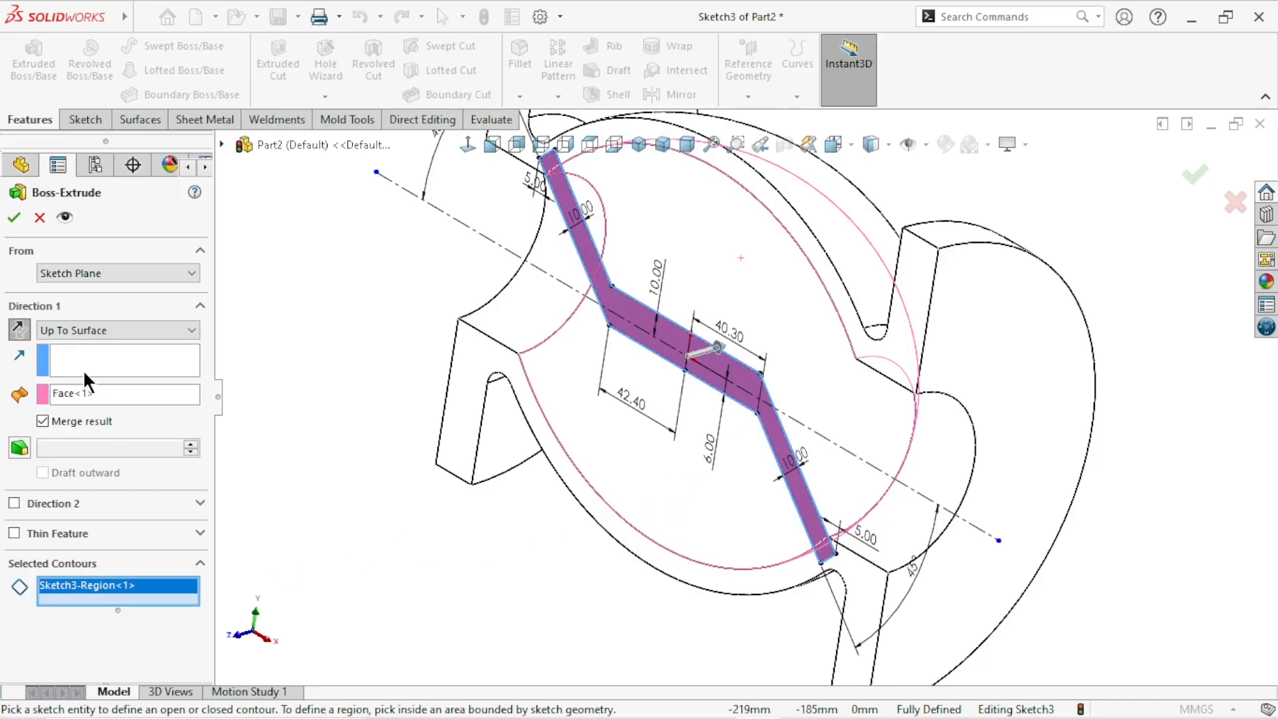
scroll(785, 416, up, 3)
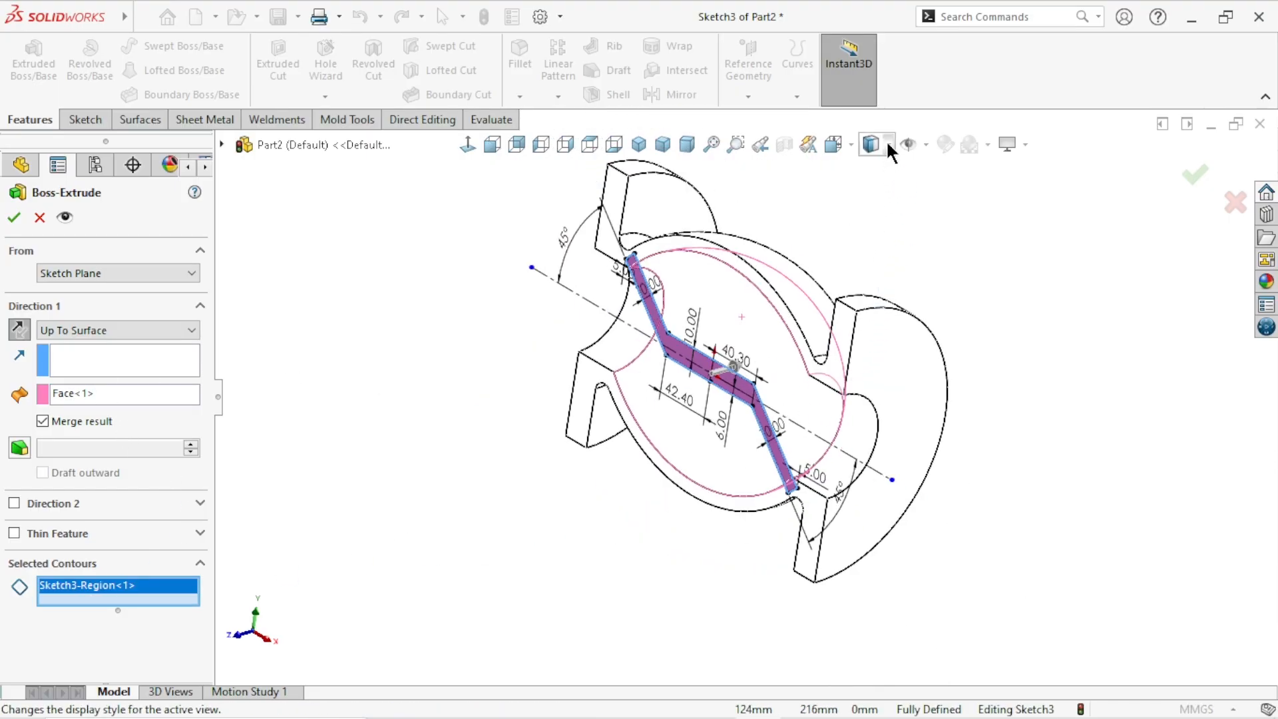
Change the model's display style to Shaded With Edges.
click(887, 145)
click(872, 178)
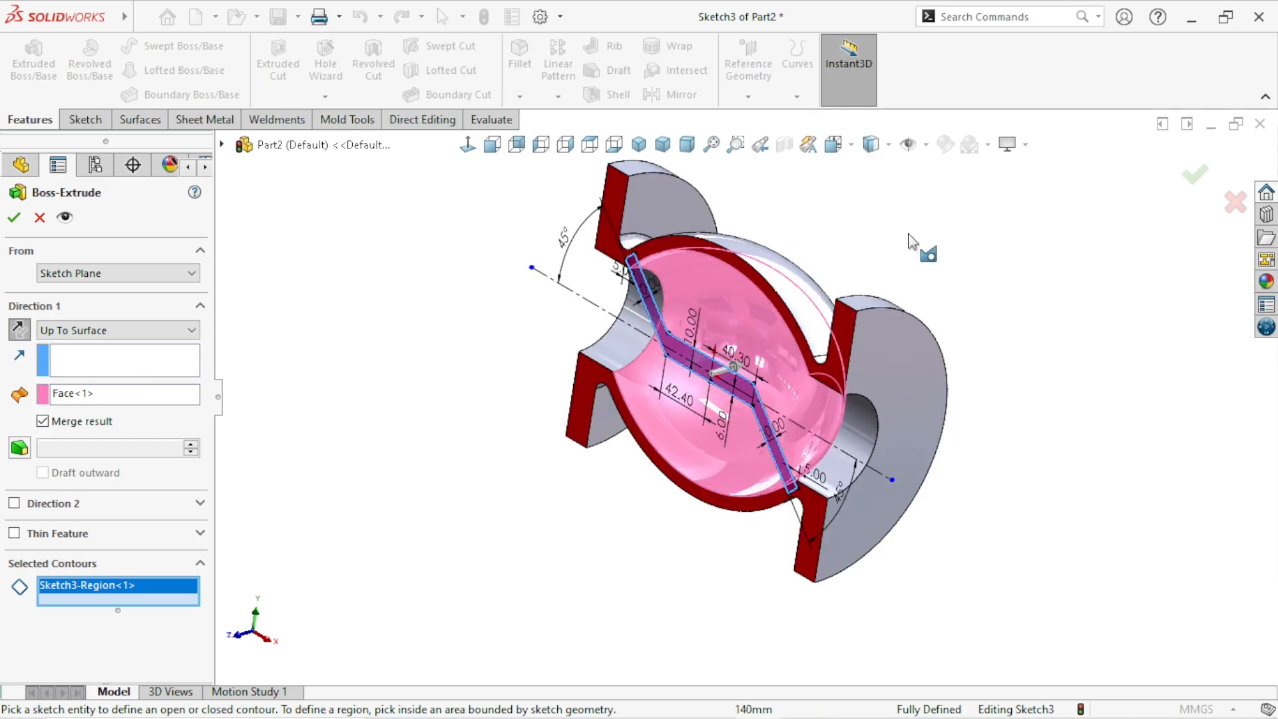
scroll(892, 520, down, 3)
middle_drag(694, 519, 704, 573)
scroll(715, 472, up, 1)
scroll(722, 363, down, 1)
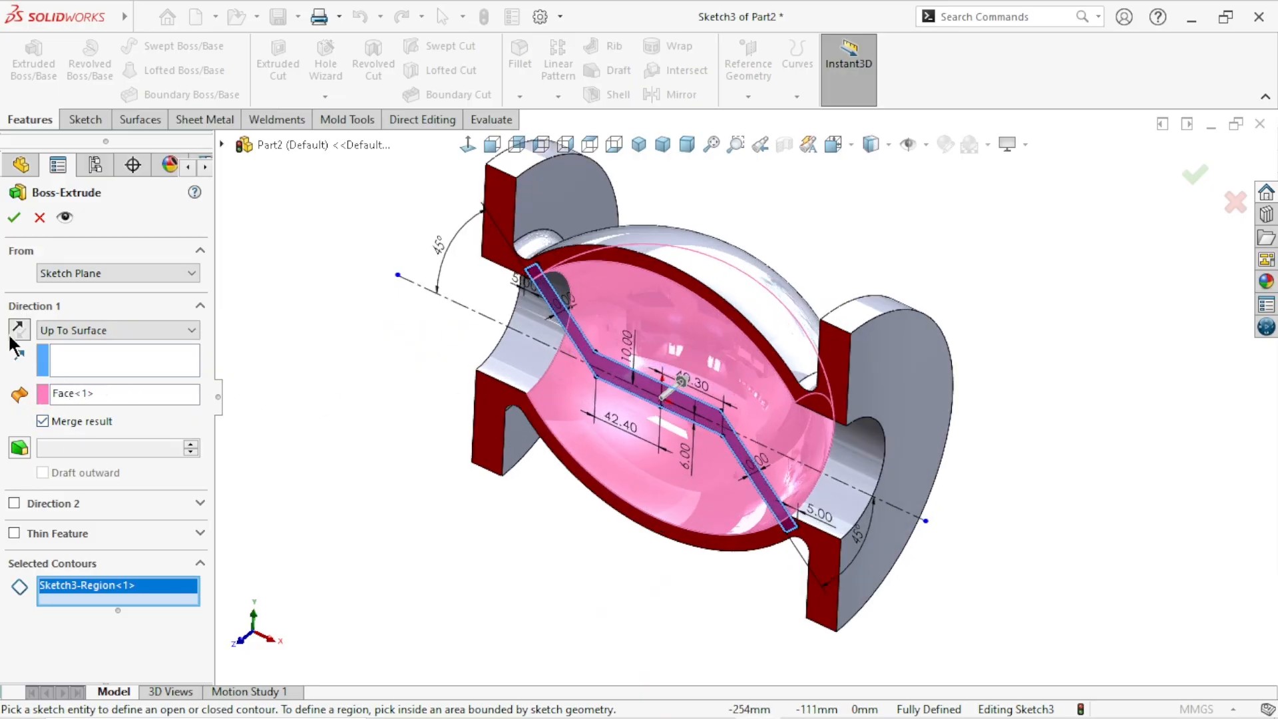
Reset Direction 1 to Blind and back to Up To Surface, reselecting the body's inner spherical face as the end surface.
click(56, 326)
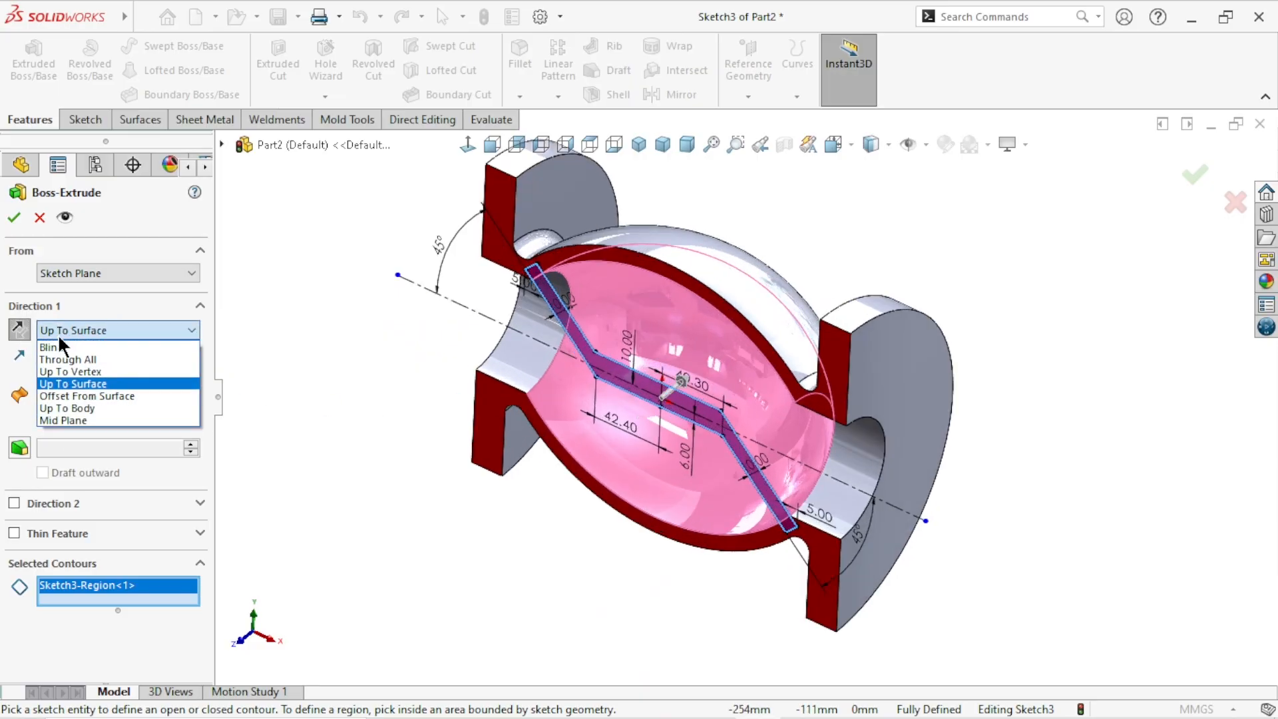
click(62, 348)
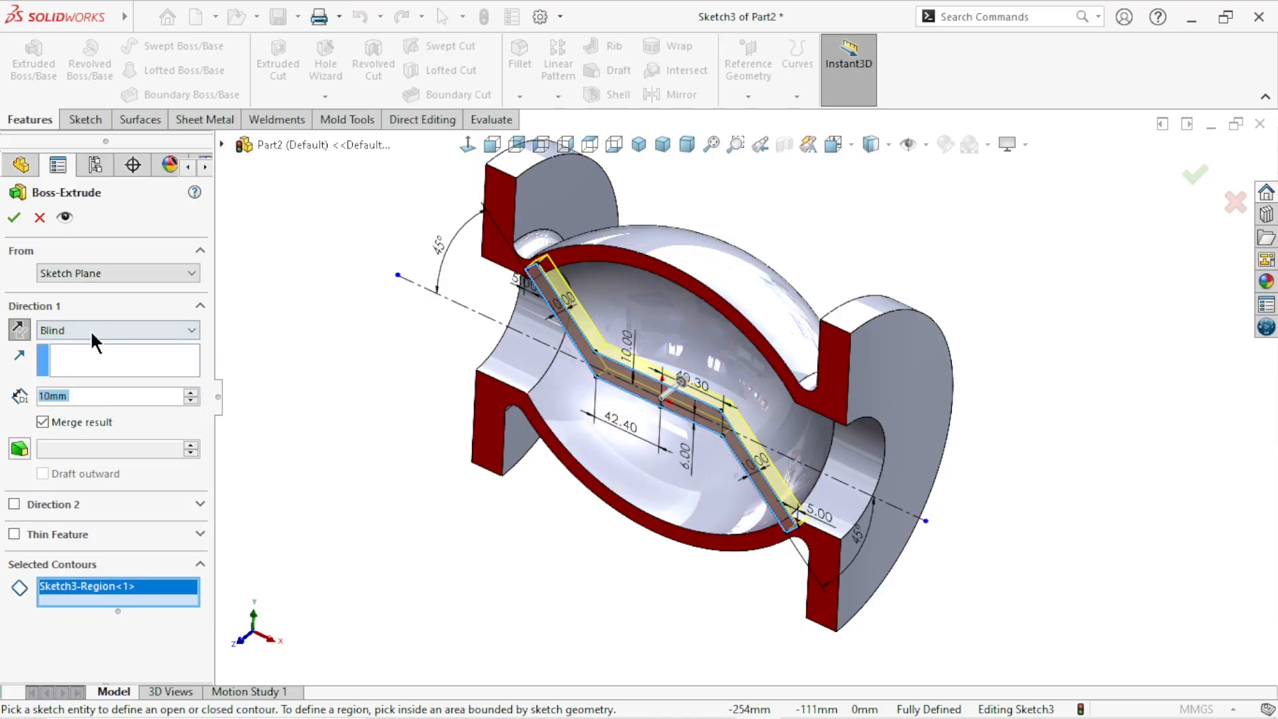
click(87, 330)
click(90, 385)
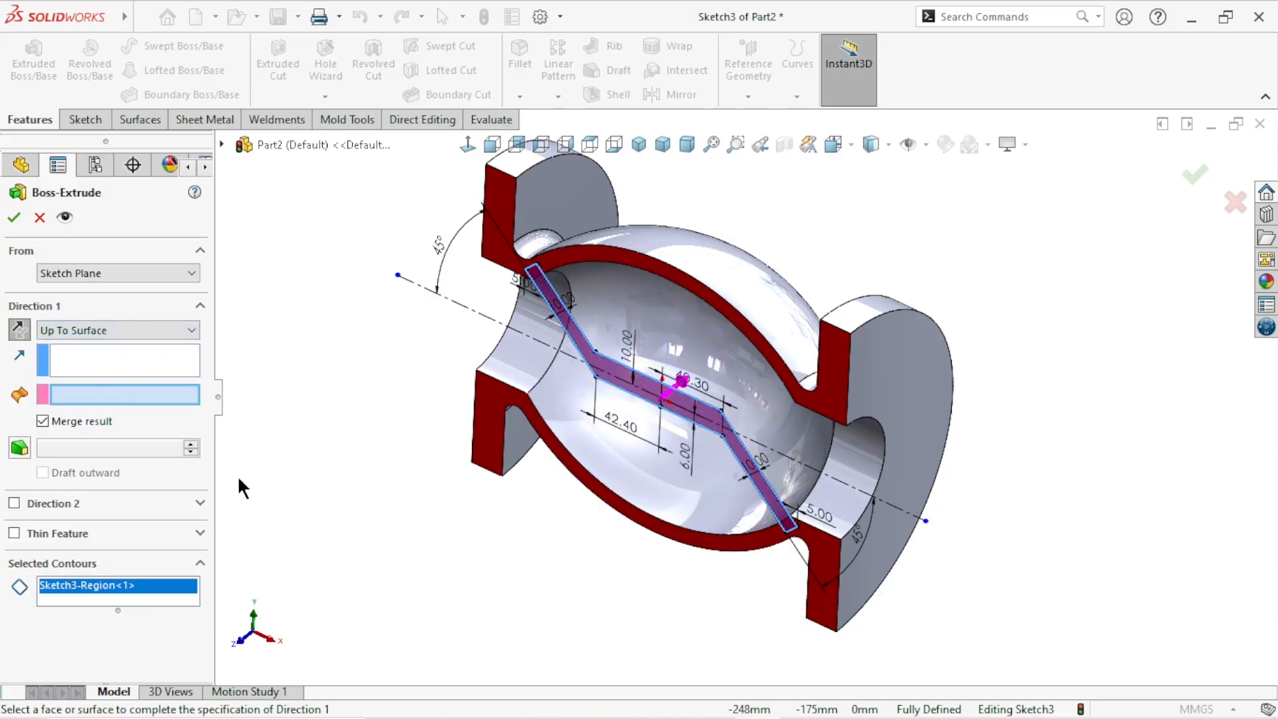
click(692, 338)
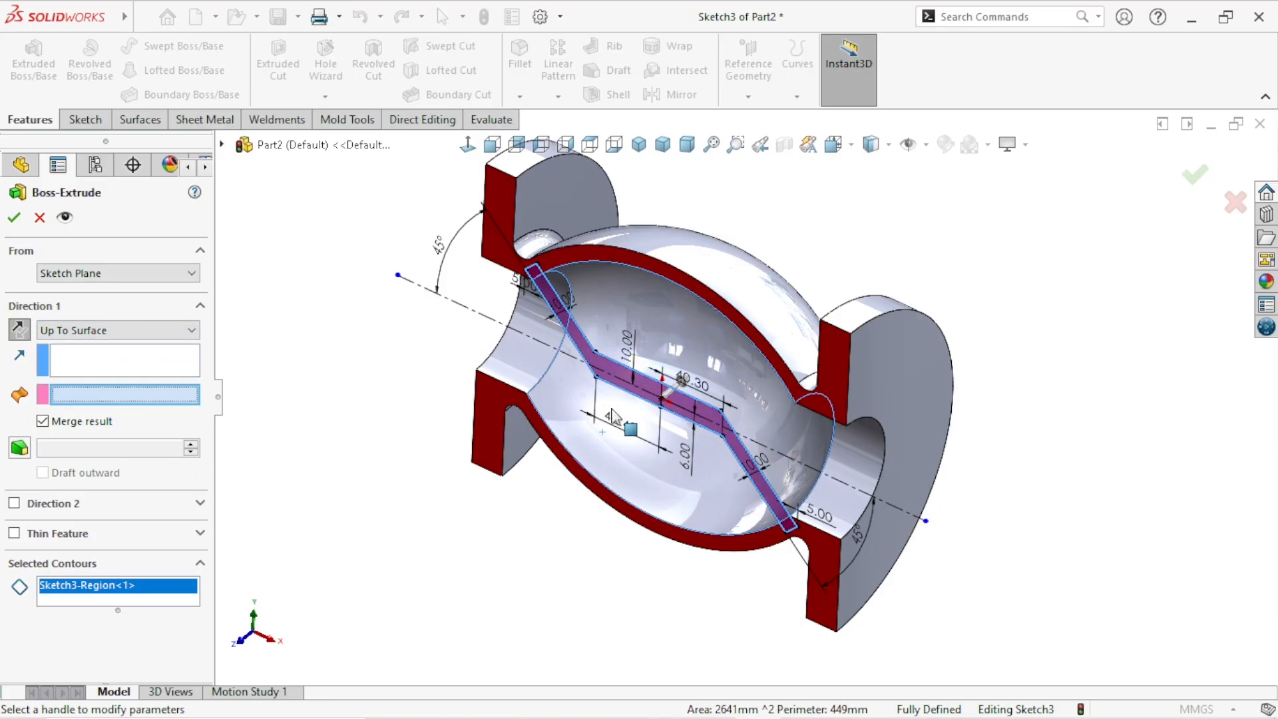
scroll(718, 425, up, 1)
scroll(749, 393, down, 1)
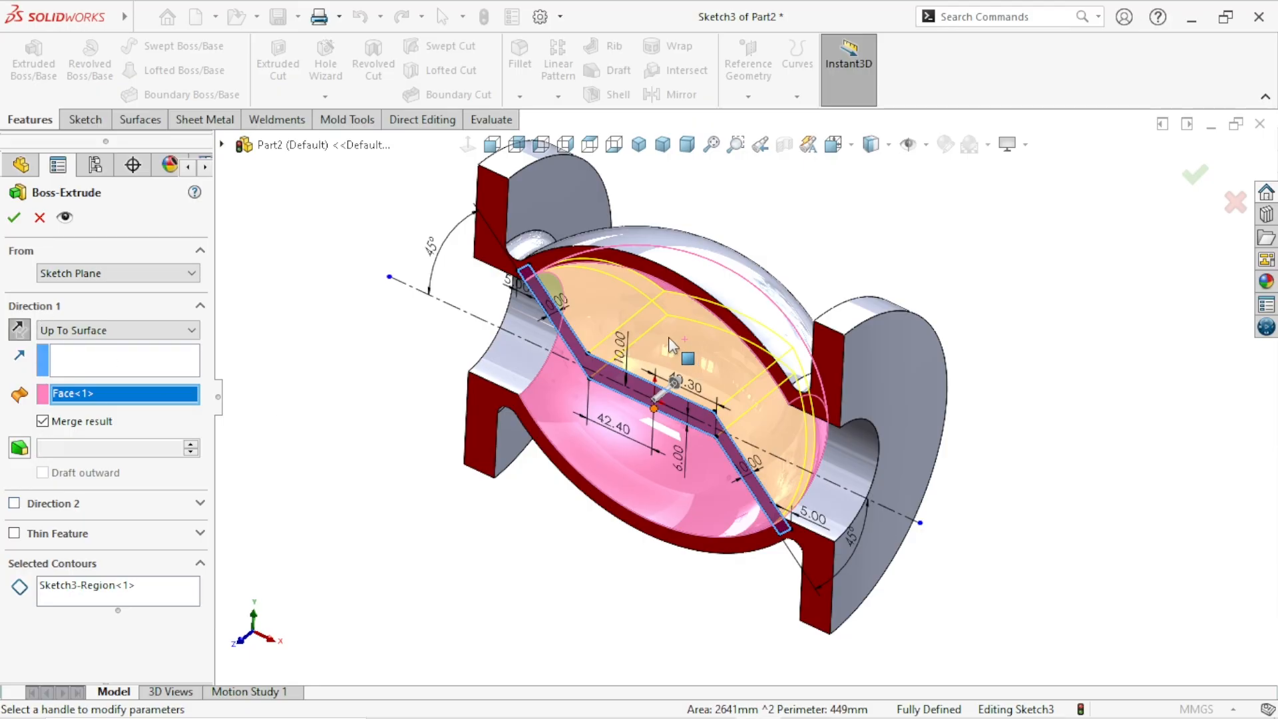
Enable Direction 2 as Up To Surface, ending at the body's inner spherical face, and complete the partition extrusion.
click(14, 503)
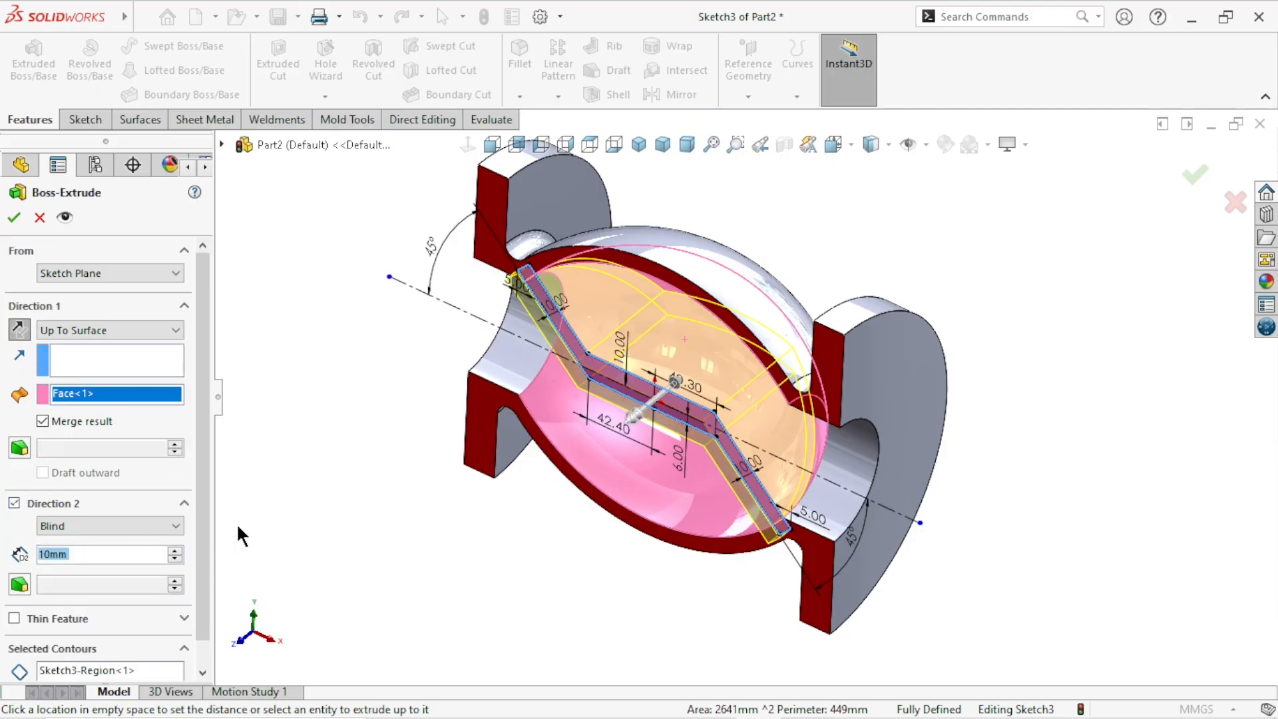
scroll(203, 460, down, 1)
click(110, 498)
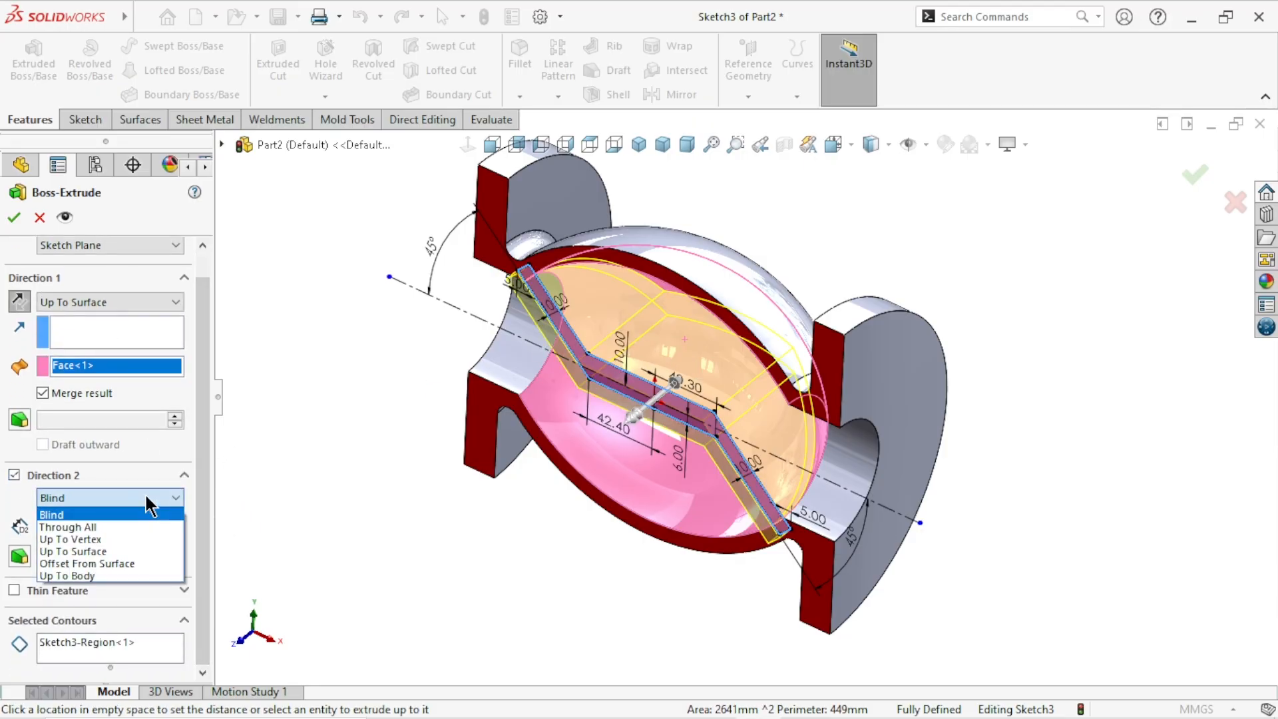
click(110, 549)
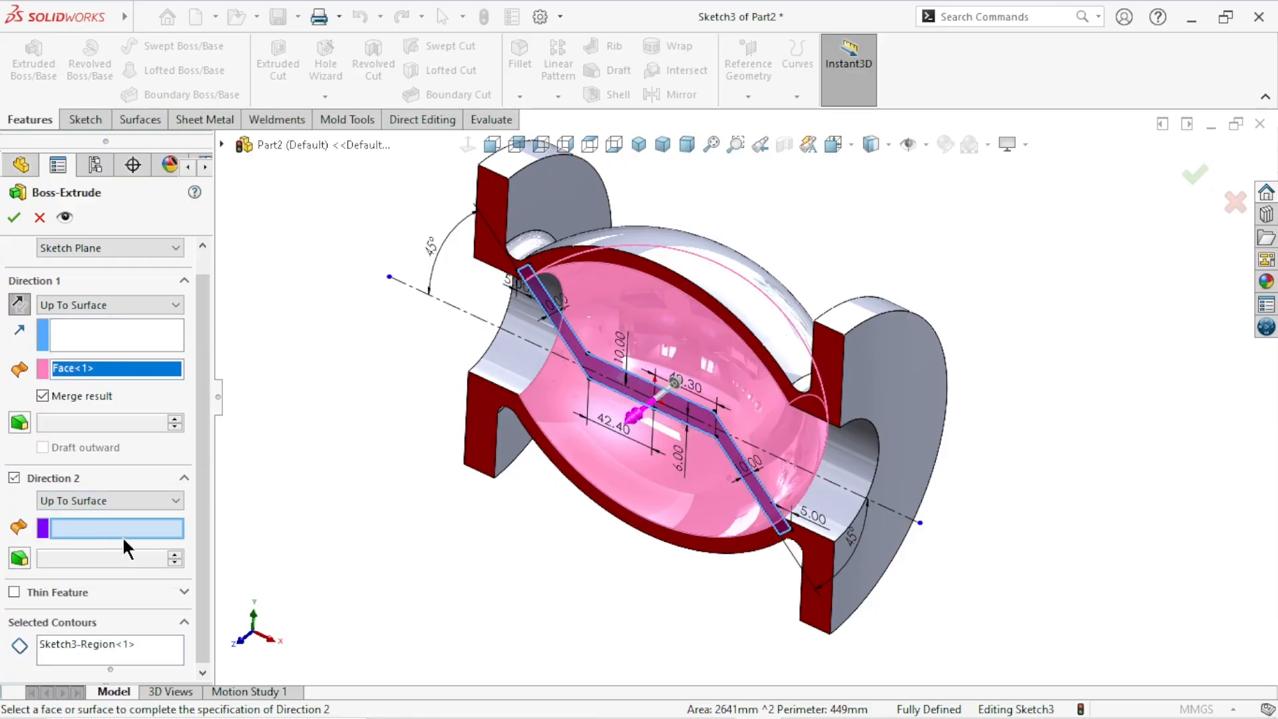
click(663, 350)
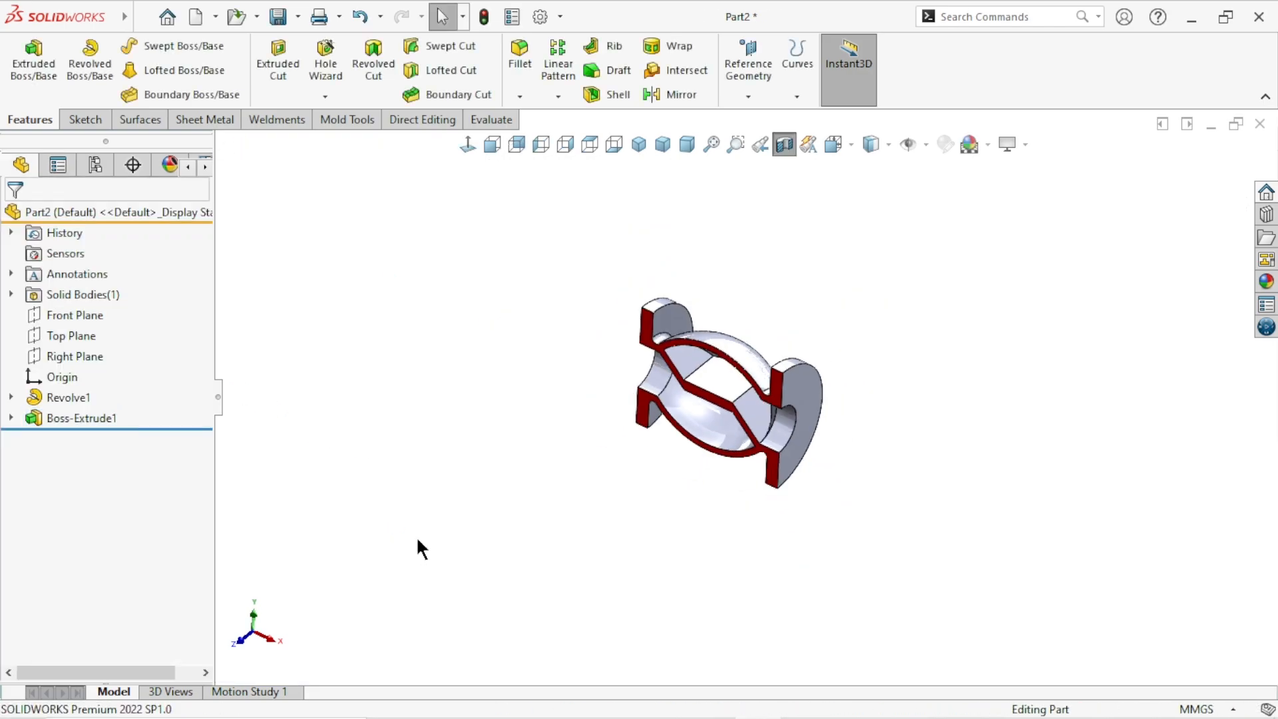
Turn off the Front Plane section view and turn the complete body to see into its flange bore.
middle_drag(767, 170, 717, 414)
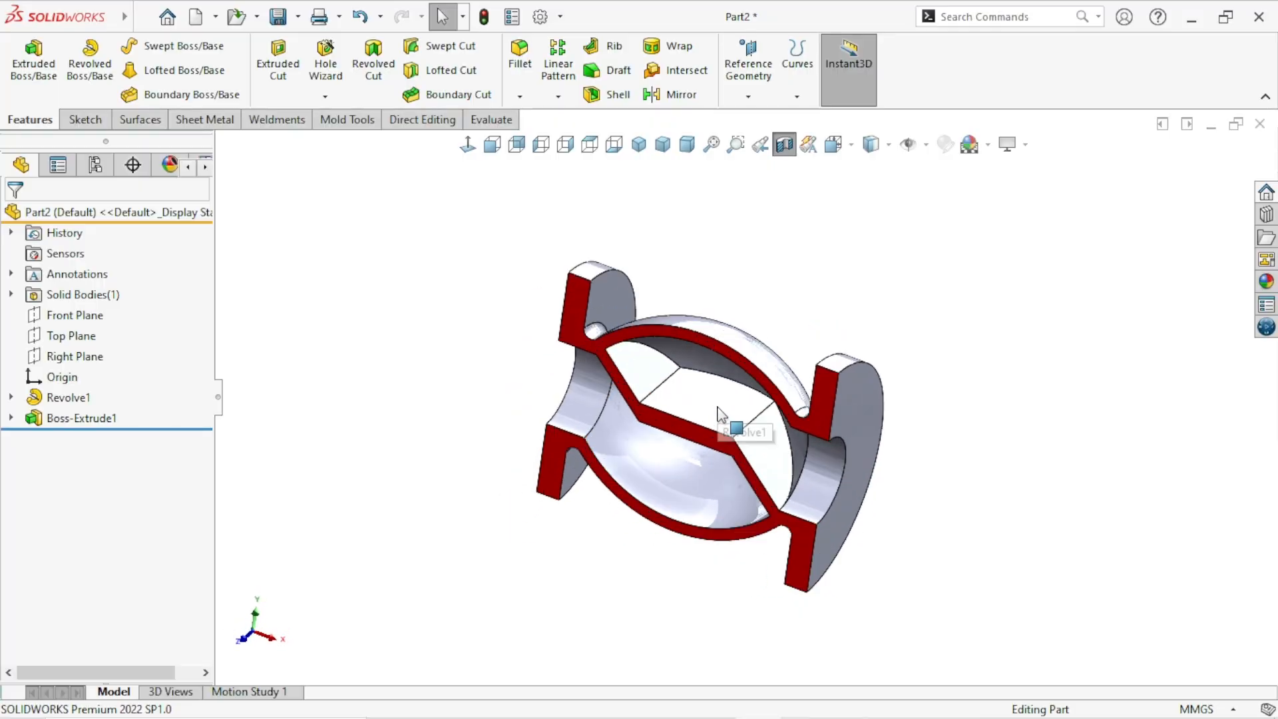
click(784, 144)
middle_drag(516, 462, 220, 459)
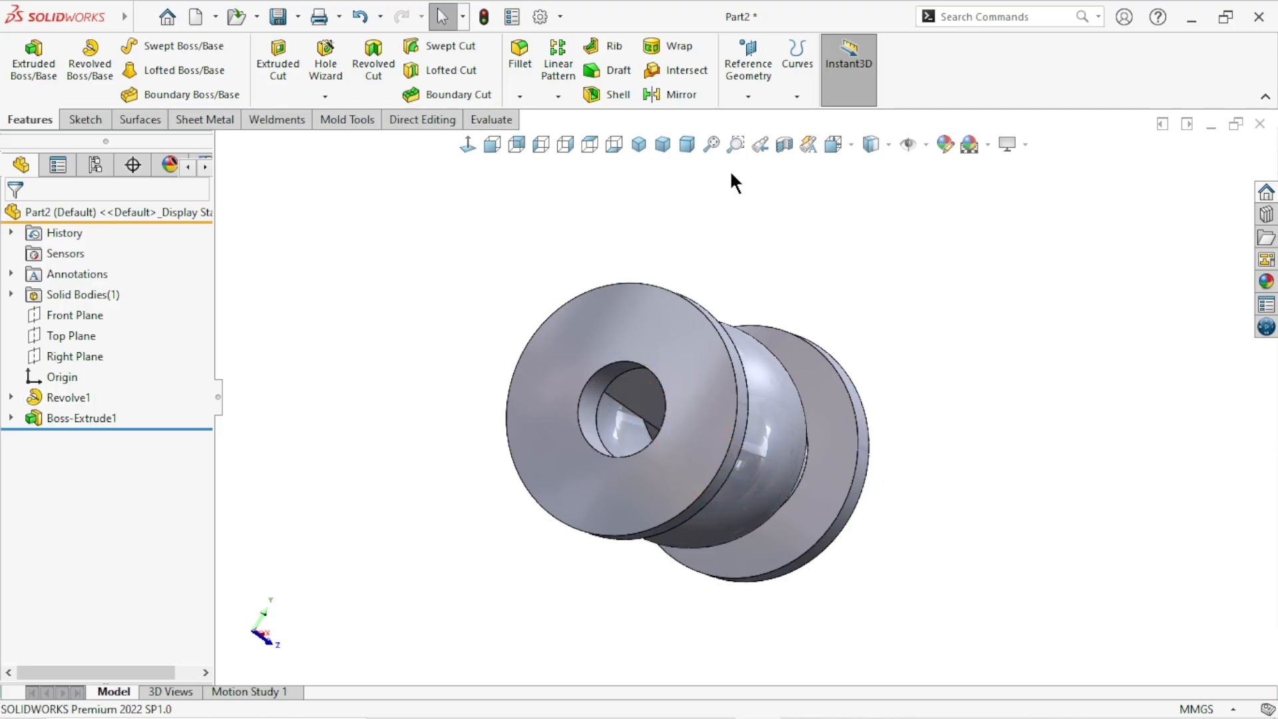
Section the model through the Top Plane and then the Right Plane, and examine the partition inside the spherical body.
click(784, 143)
middle_drag(879, 437, 842, 464)
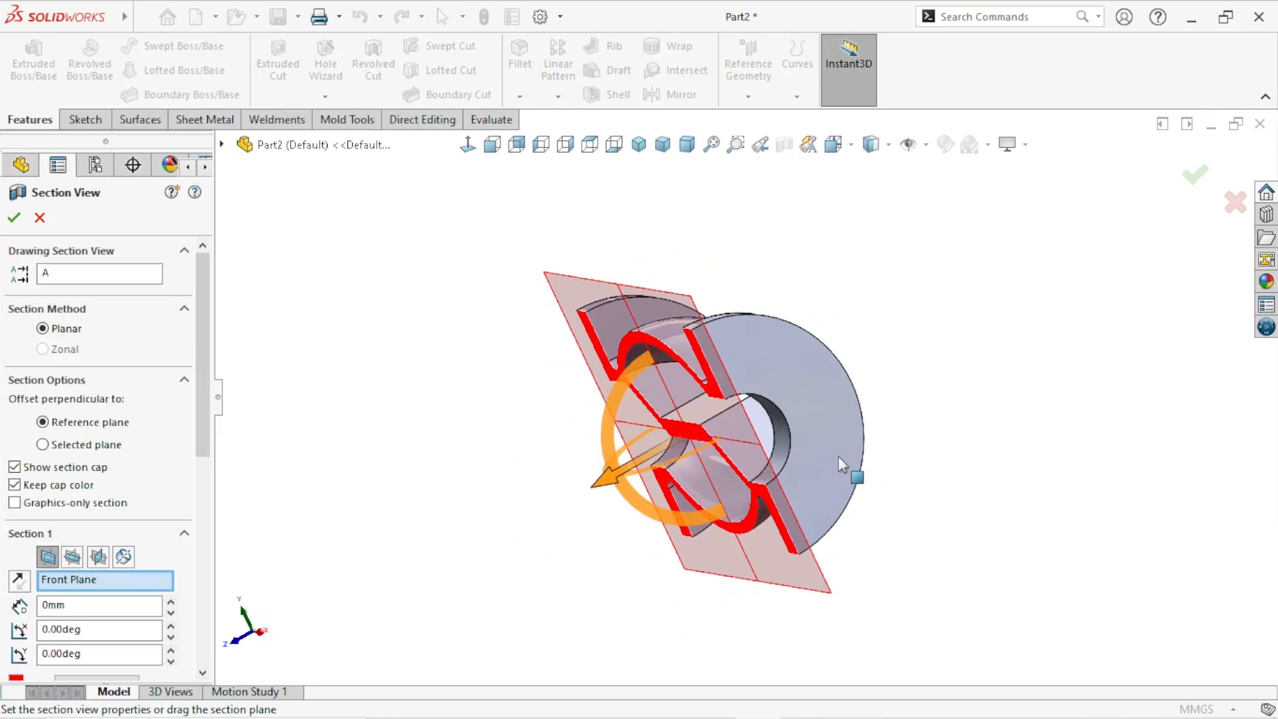
click(73, 556)
click(98, 556)
middle_drag(724, 468, 631, 416)
click(38, 218)
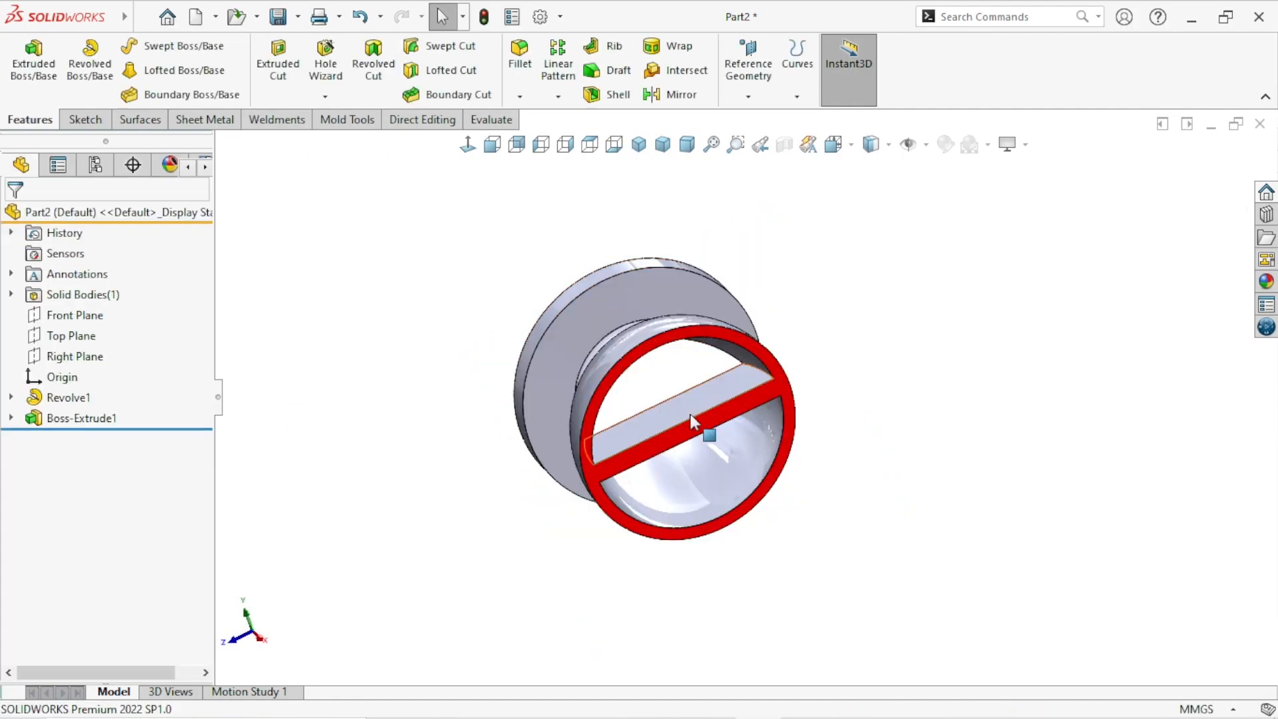
middle_drag(684, 488, 730, 621)
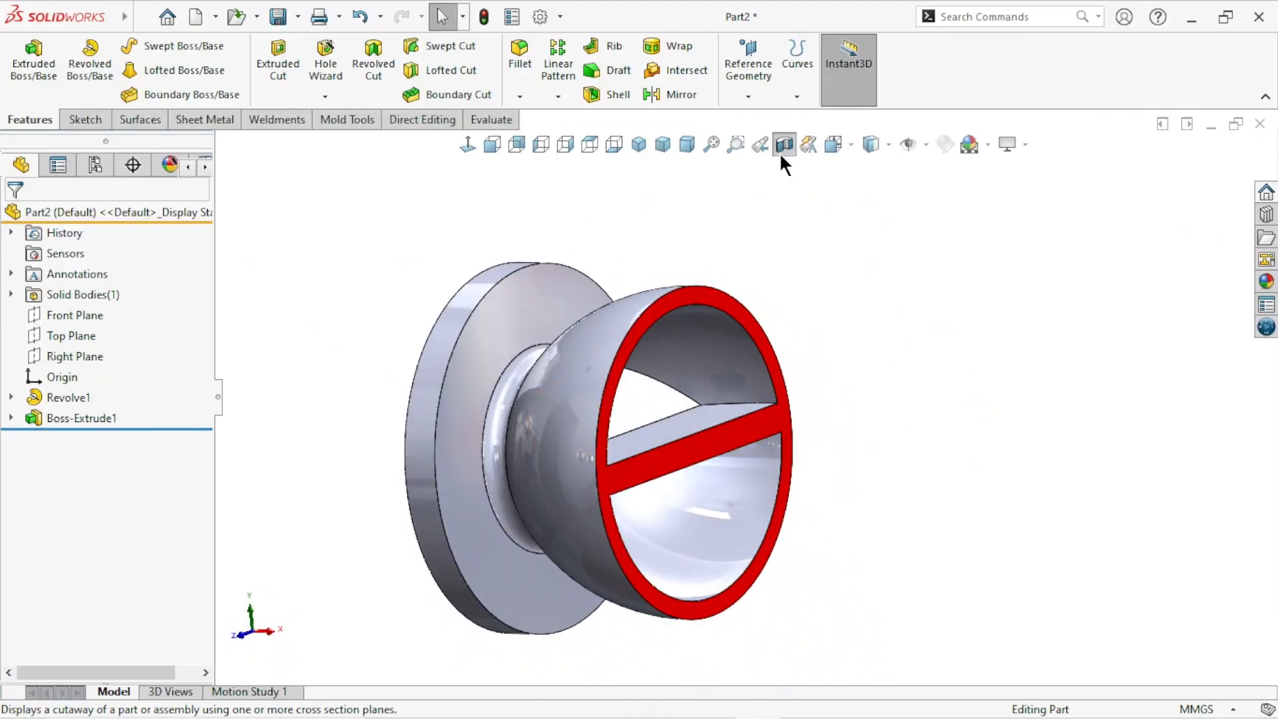
Turn off the section view and show the complete body in isometric orientation.
click(782, 150)
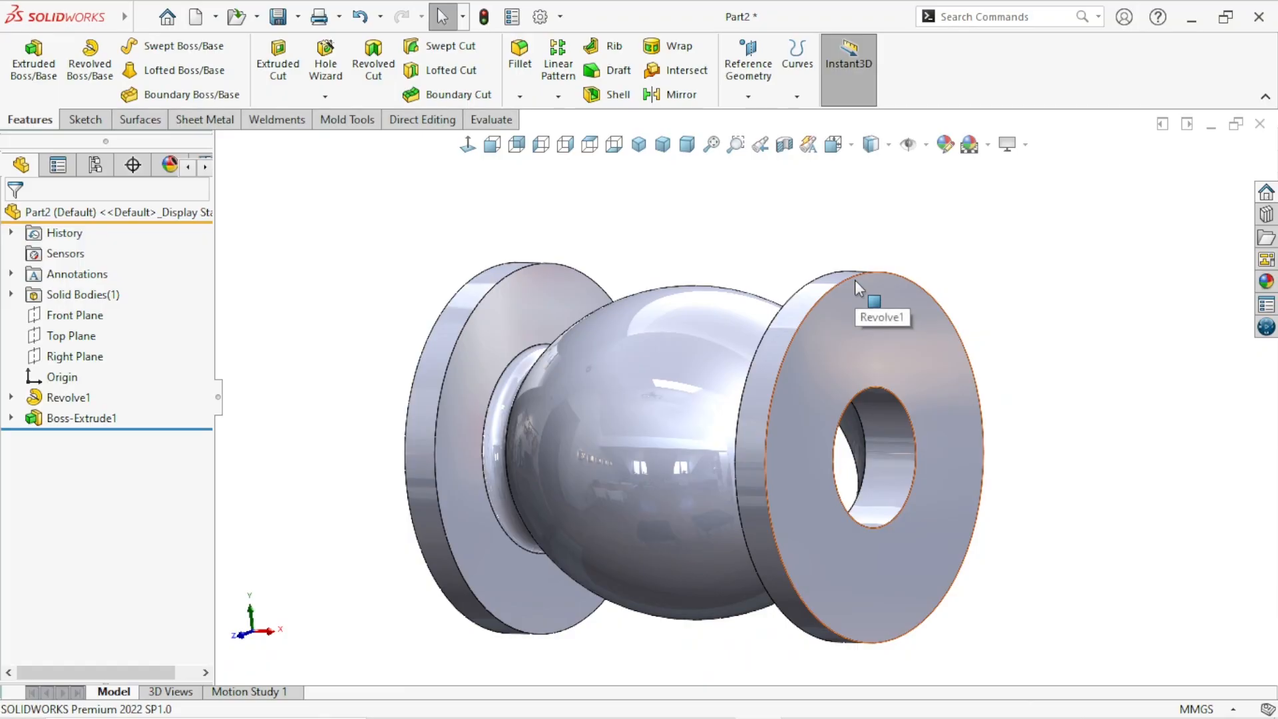
scroll(804, 428, up, 5)
scroll(804, 427, down, 2)
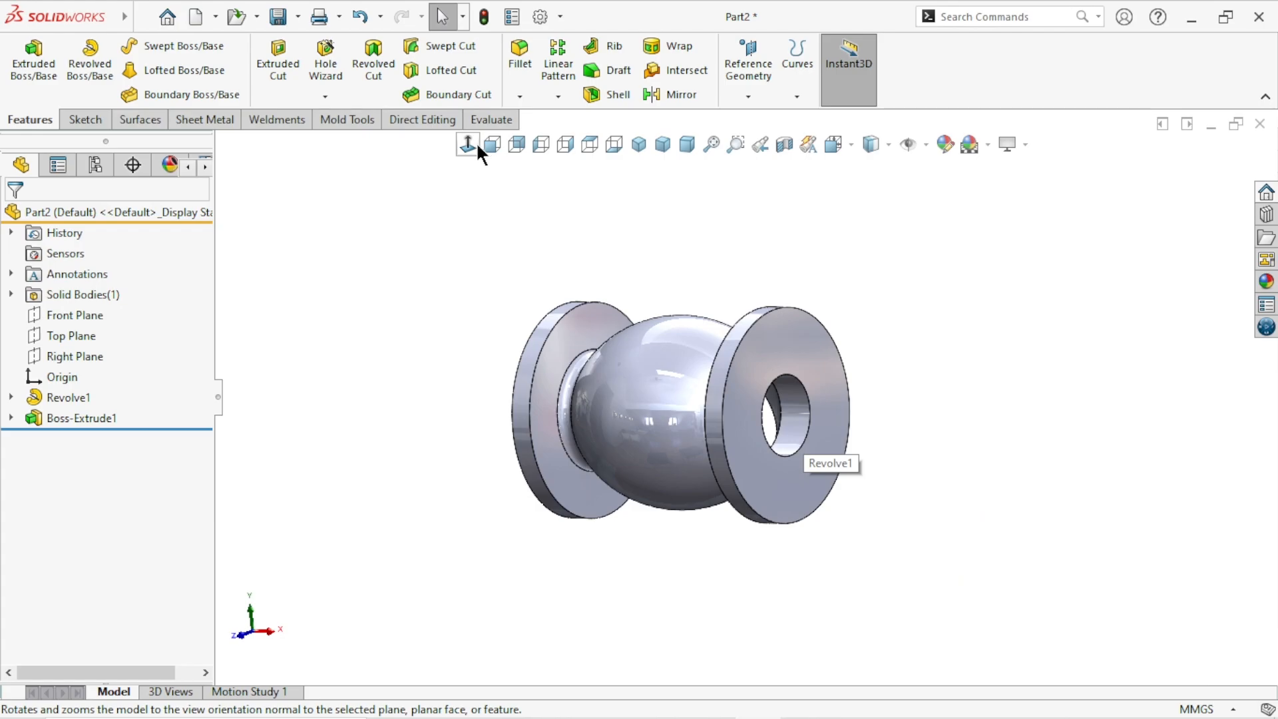
click(638, 143)
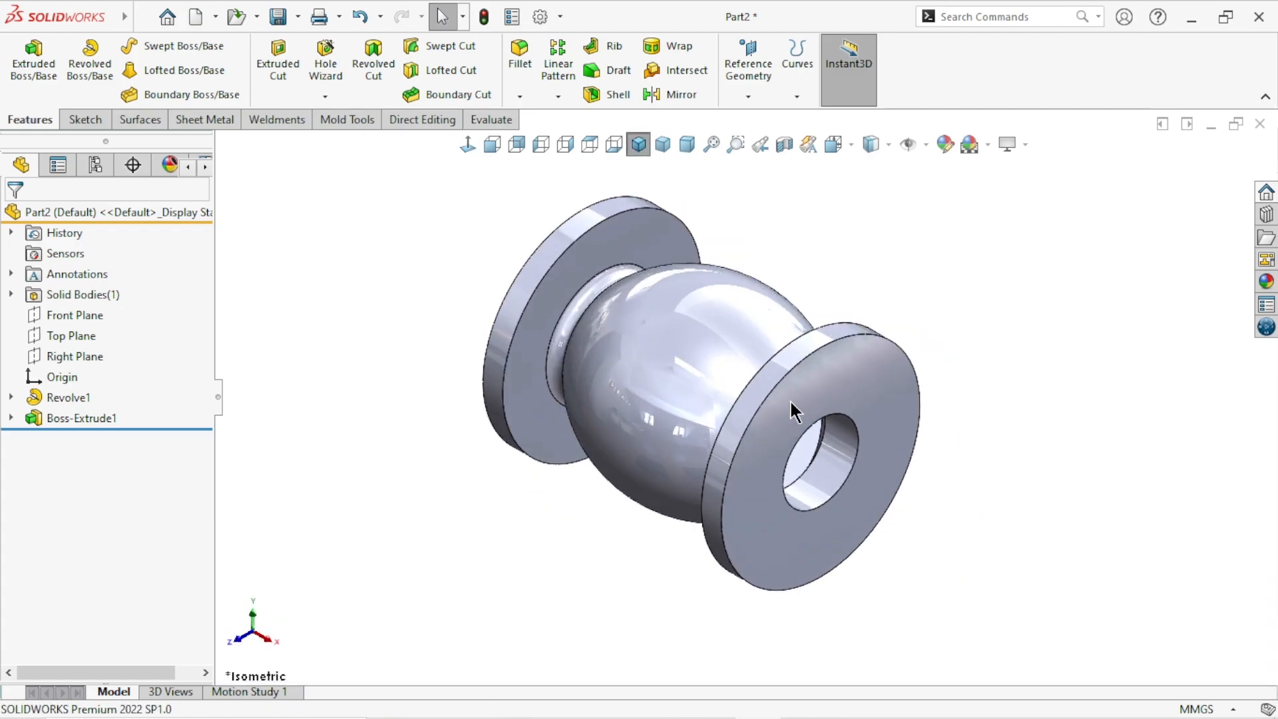
Create a reference plane offset 120 mm above the Top Plane.
scroll(759, 353, down, 1)
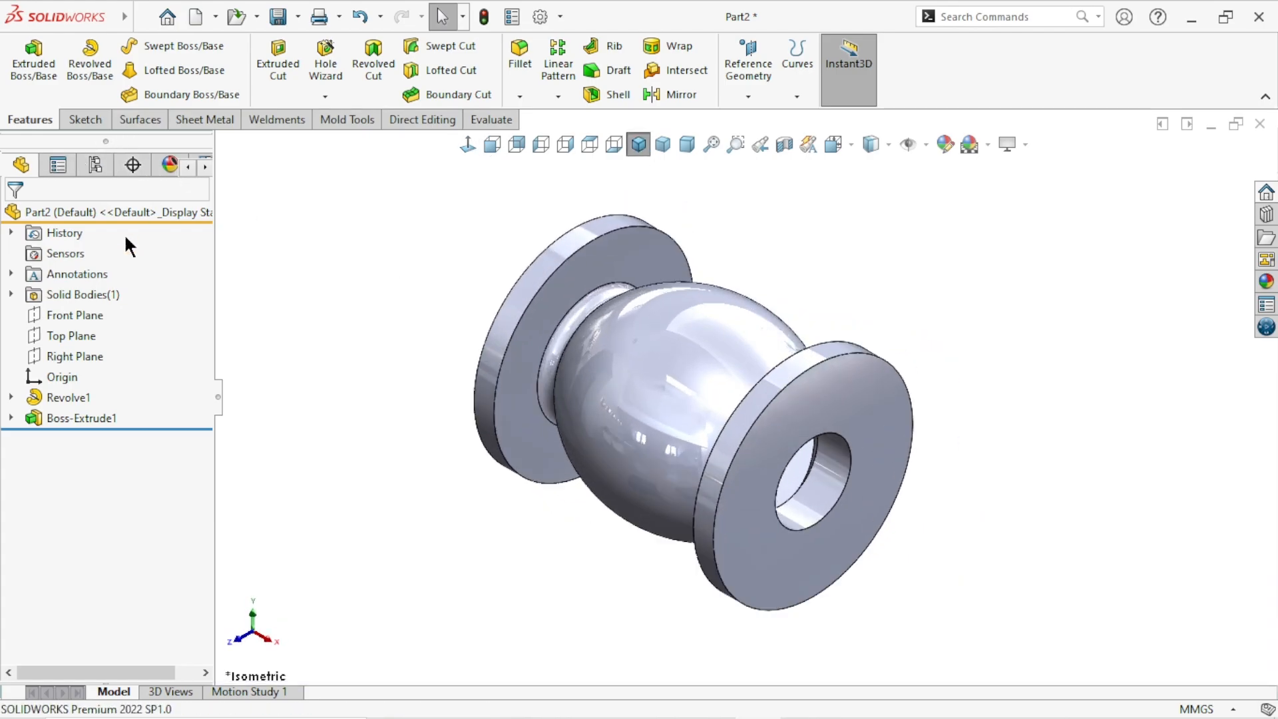
click(747, 98)
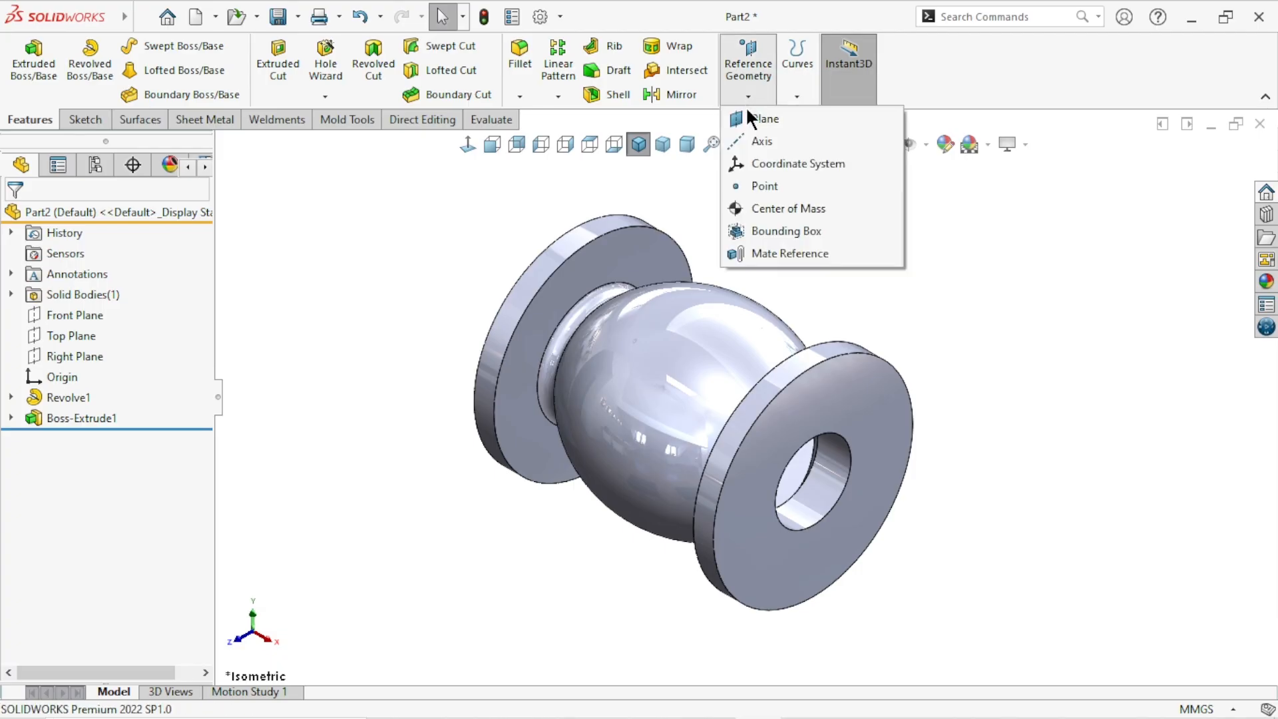
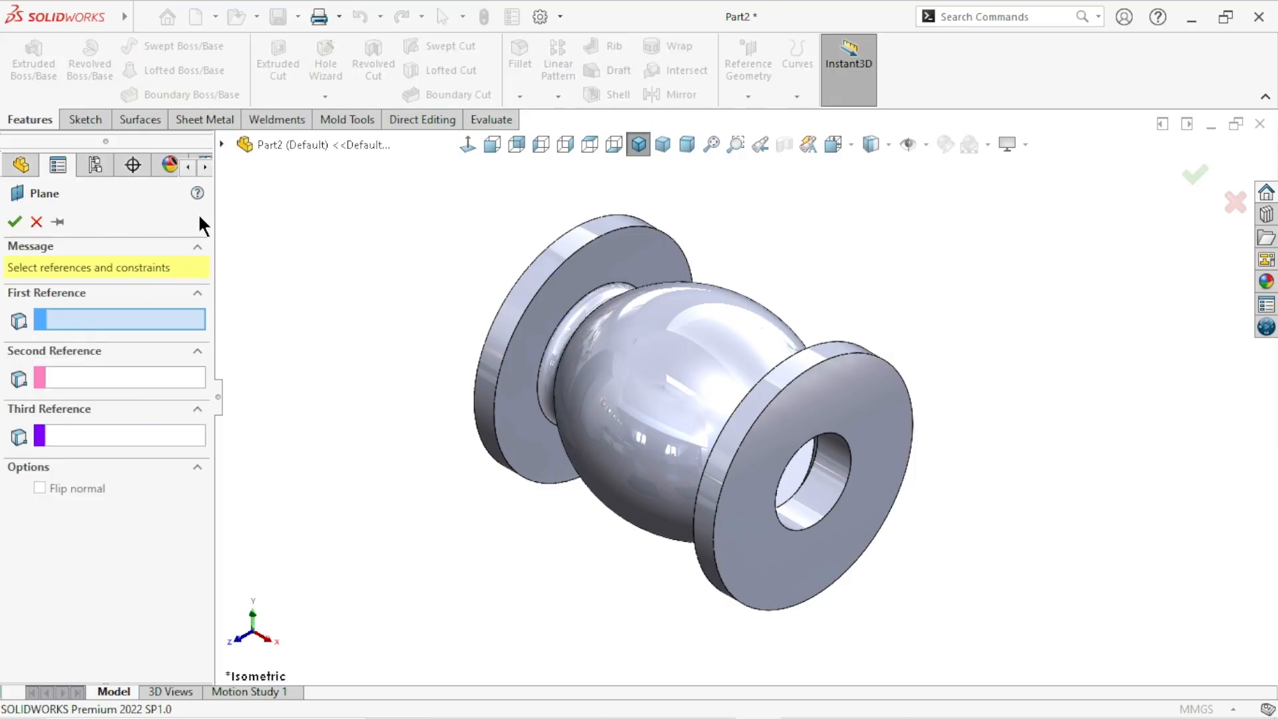
click(223, 142)
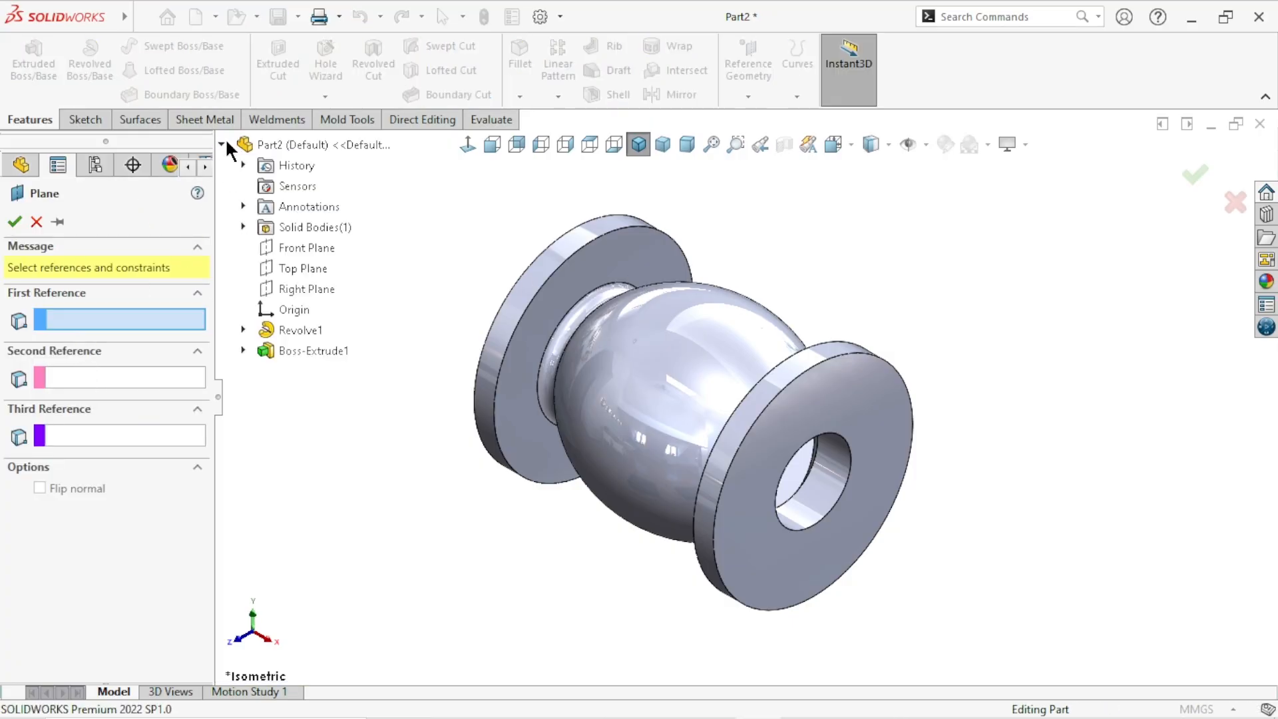
click(282, 265)
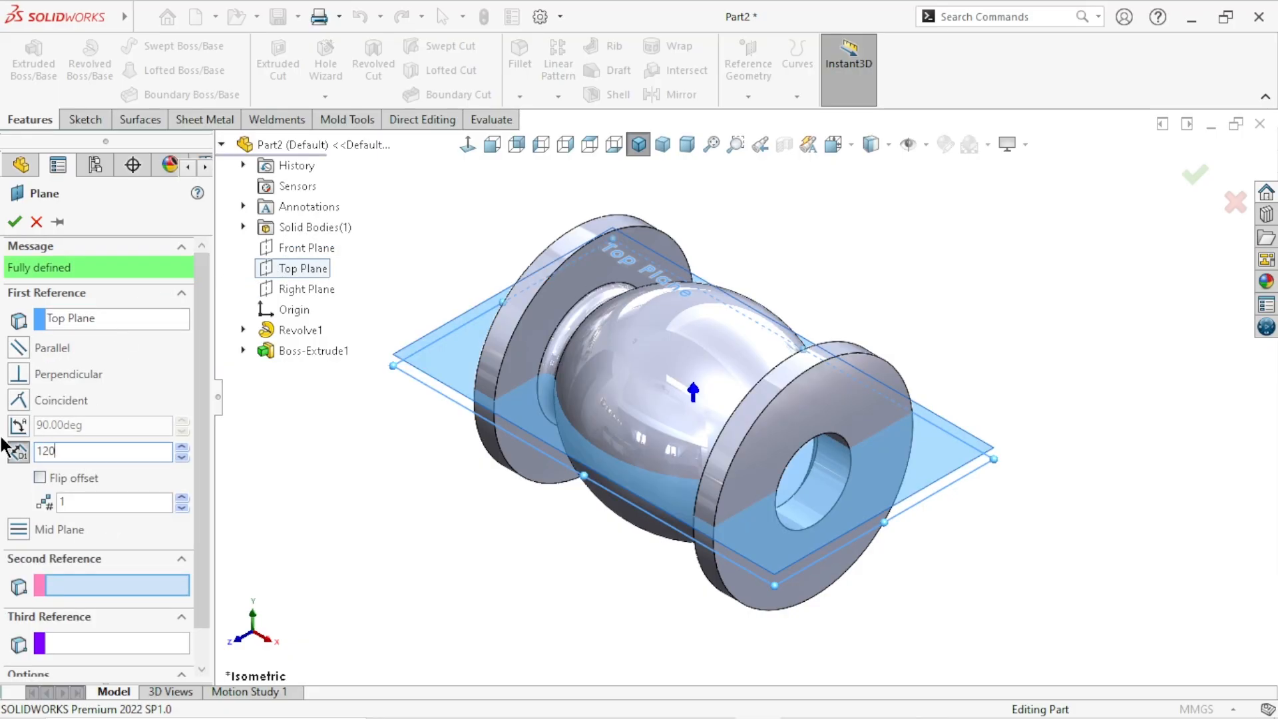
text(120)
key(Return)
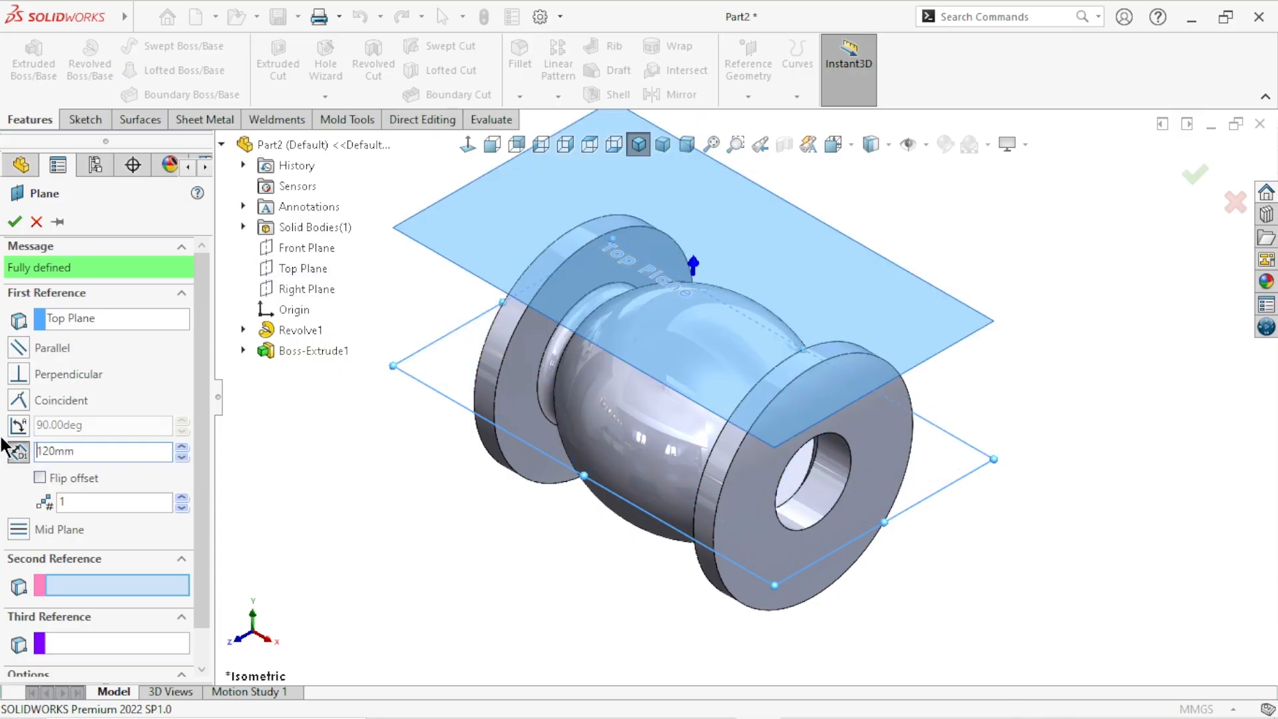
click(15, 222)
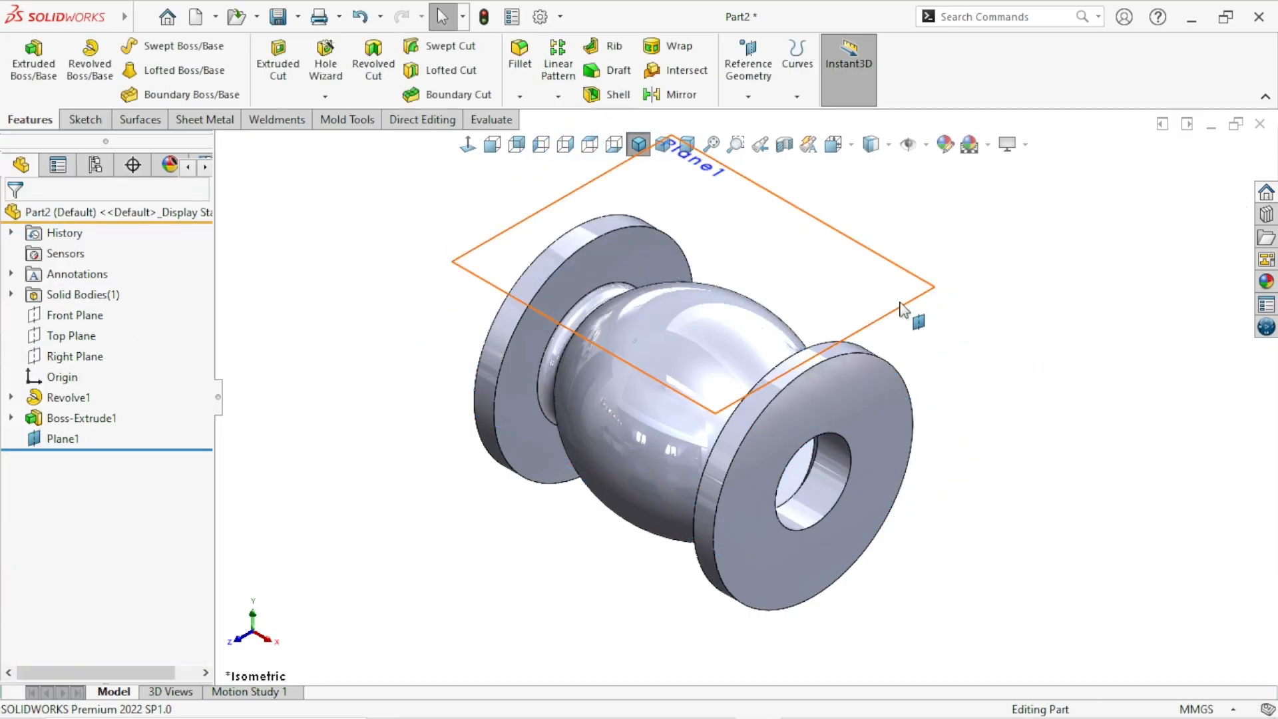
Open a sketch on the new offset plane and draw a circle about 246 mm in diameter centred on the origin.
click(902, 304)
click(981, 370)
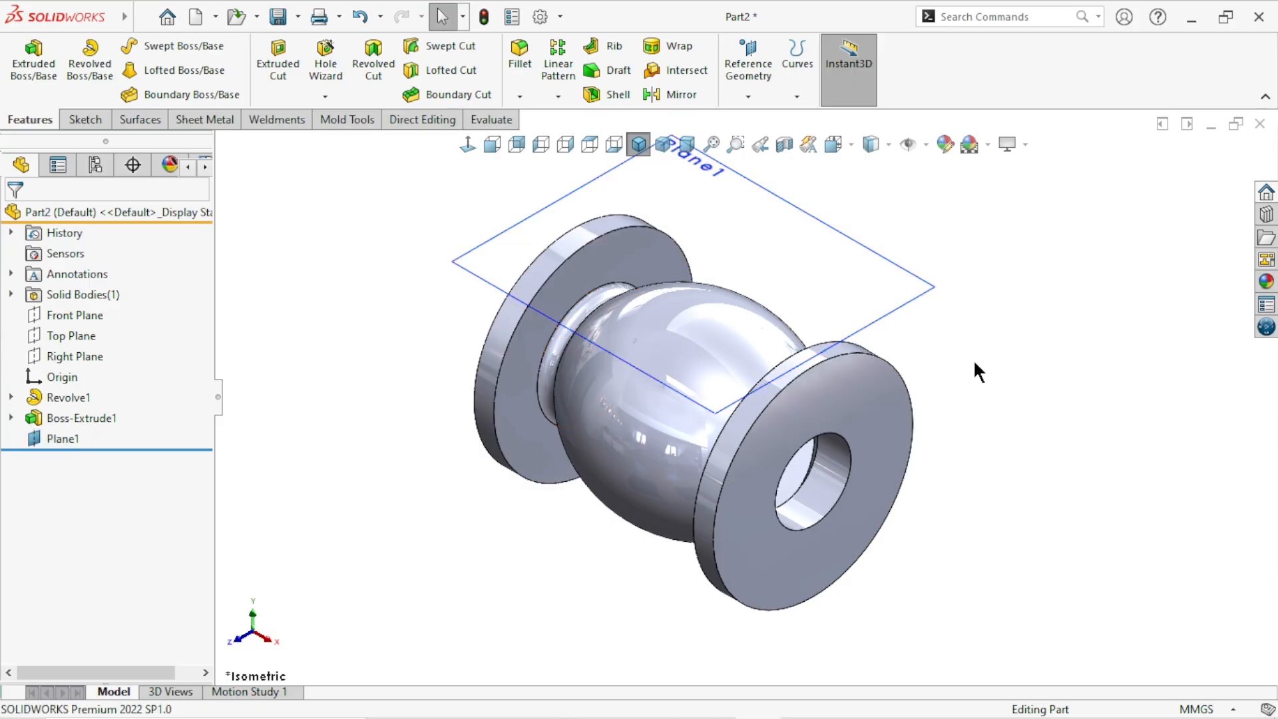
click(911, 306)
click(982, 248)
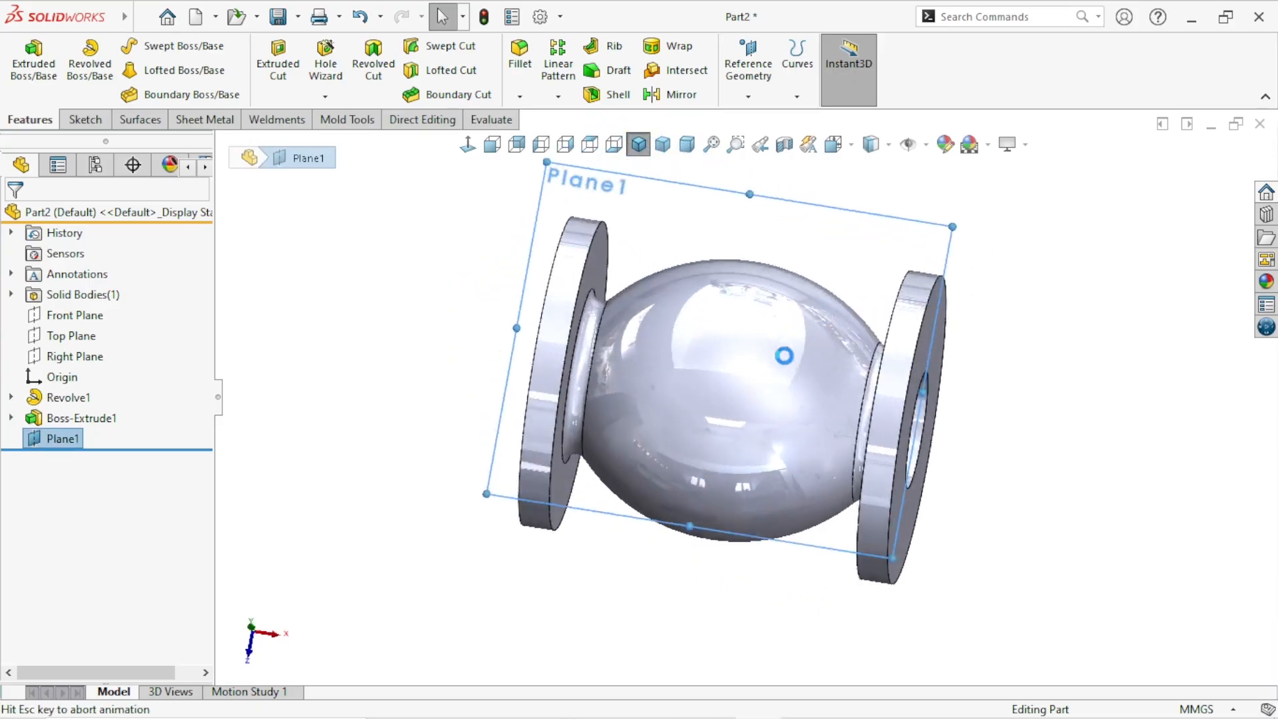
click(161, 46)
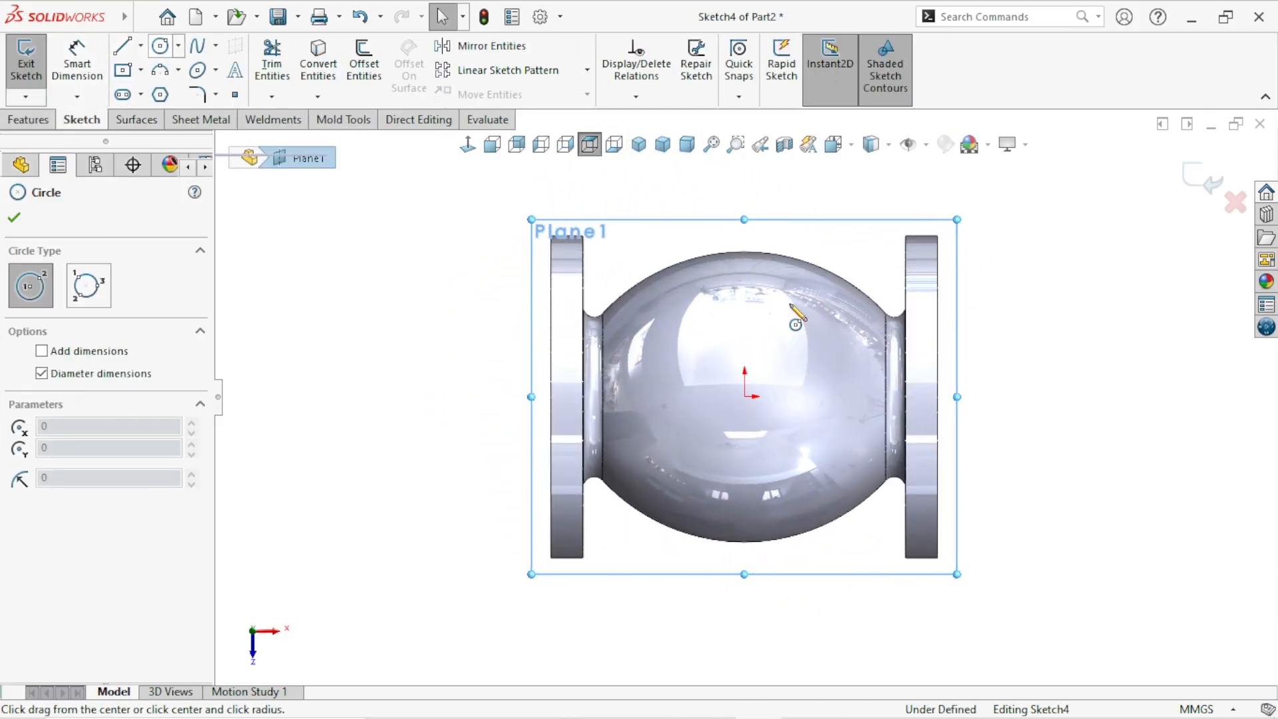
drag(745, 398, 828, 220)
Dimension the circle on the offset plane to a diameter of 194 mm.
click(75, 78)
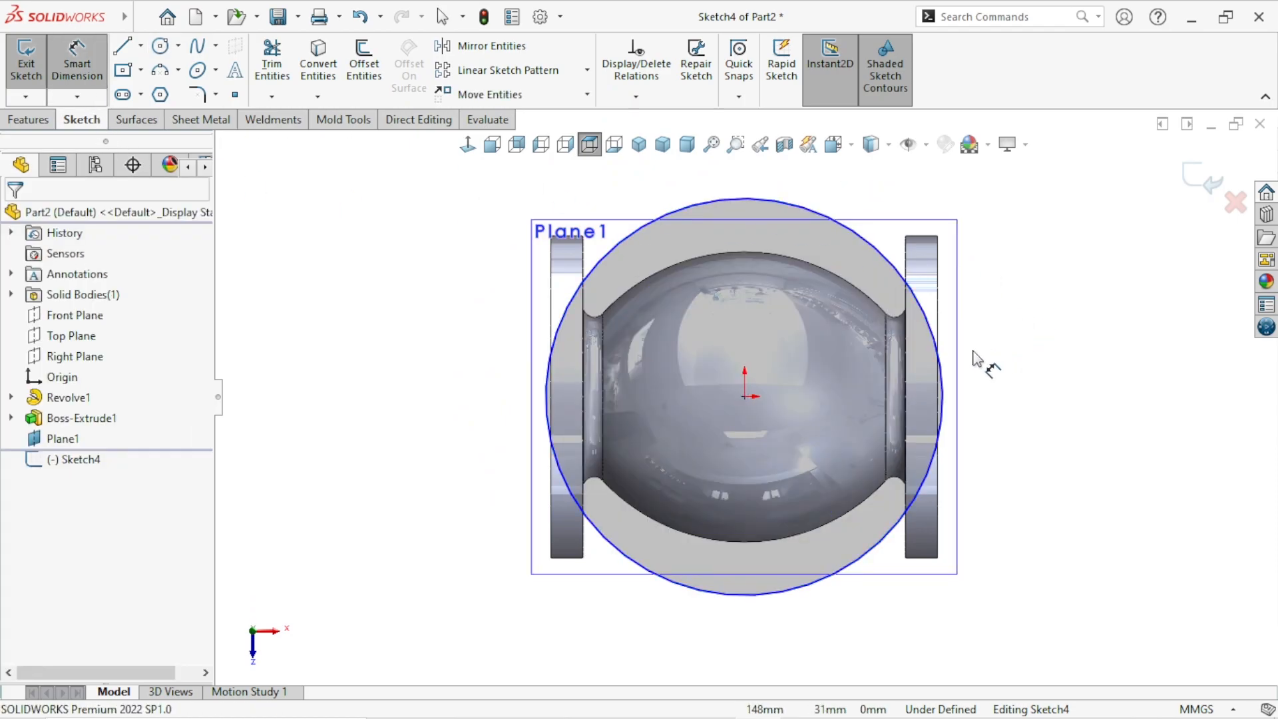
click(941, 383)
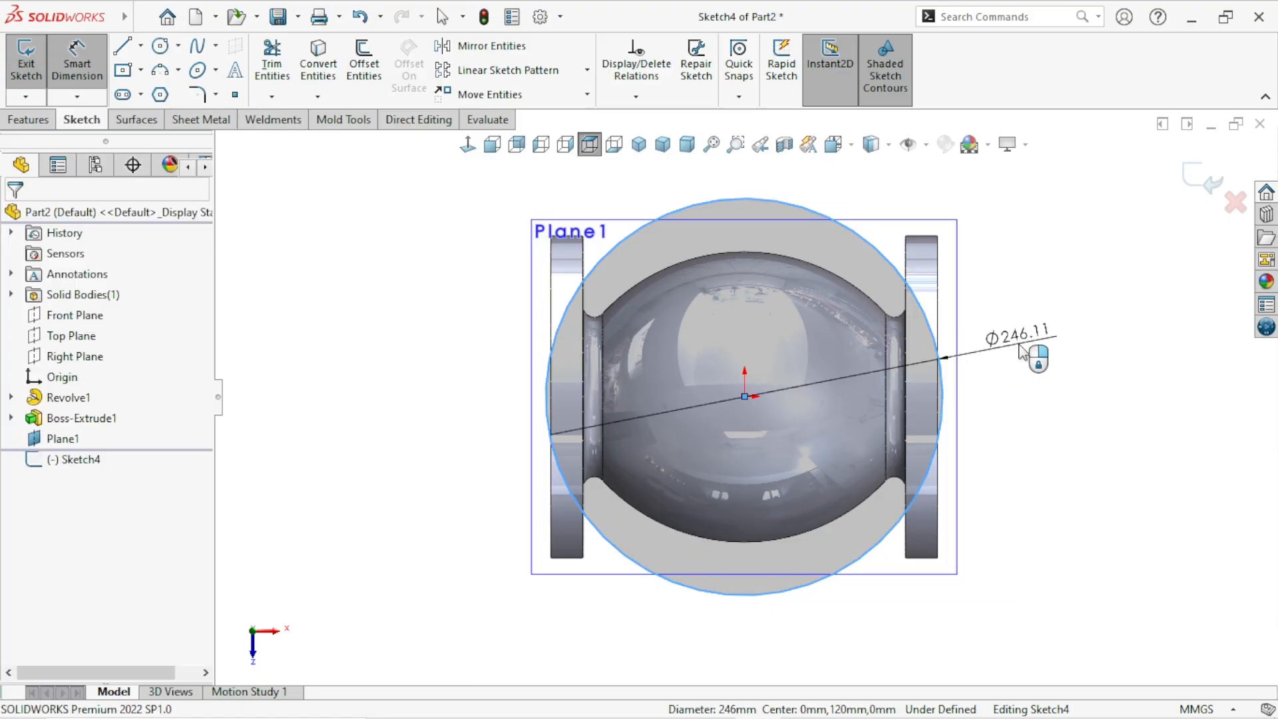
click(1018, 346)
text(194)
key(Return)
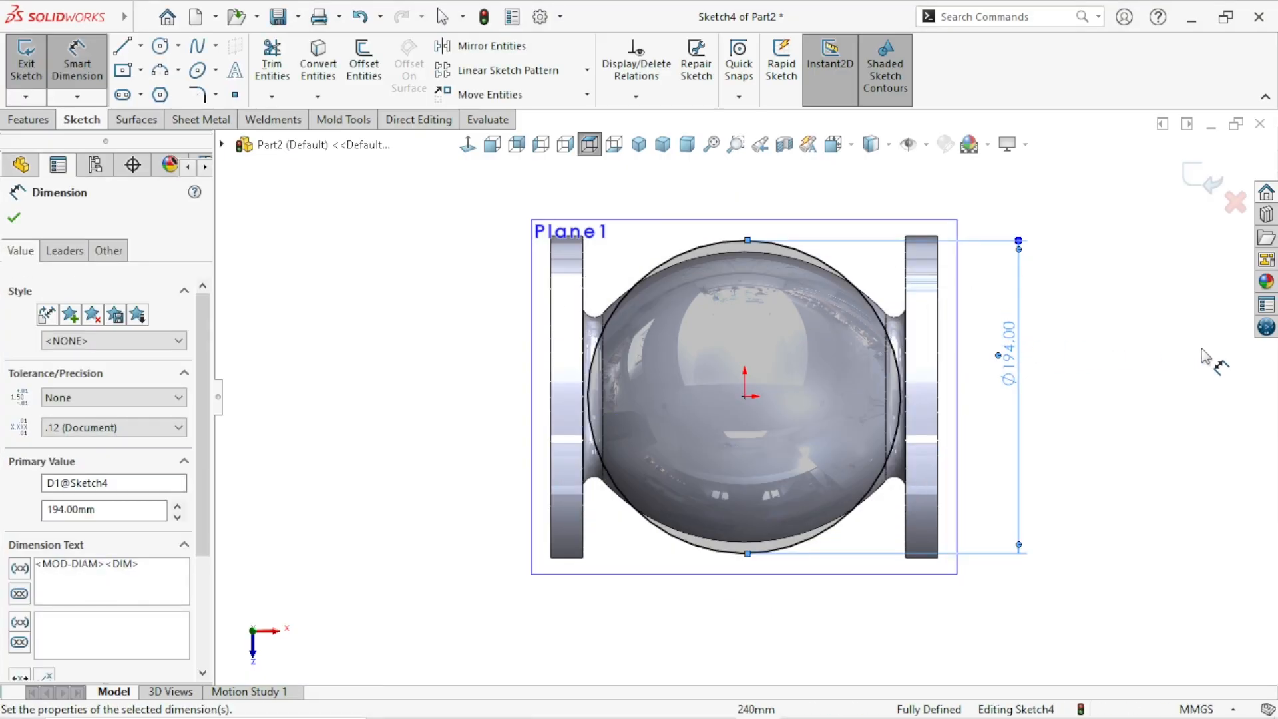
click(1190, 394)
scroll(996, 460, up, 2)
scroll(895, 397, down, 2)
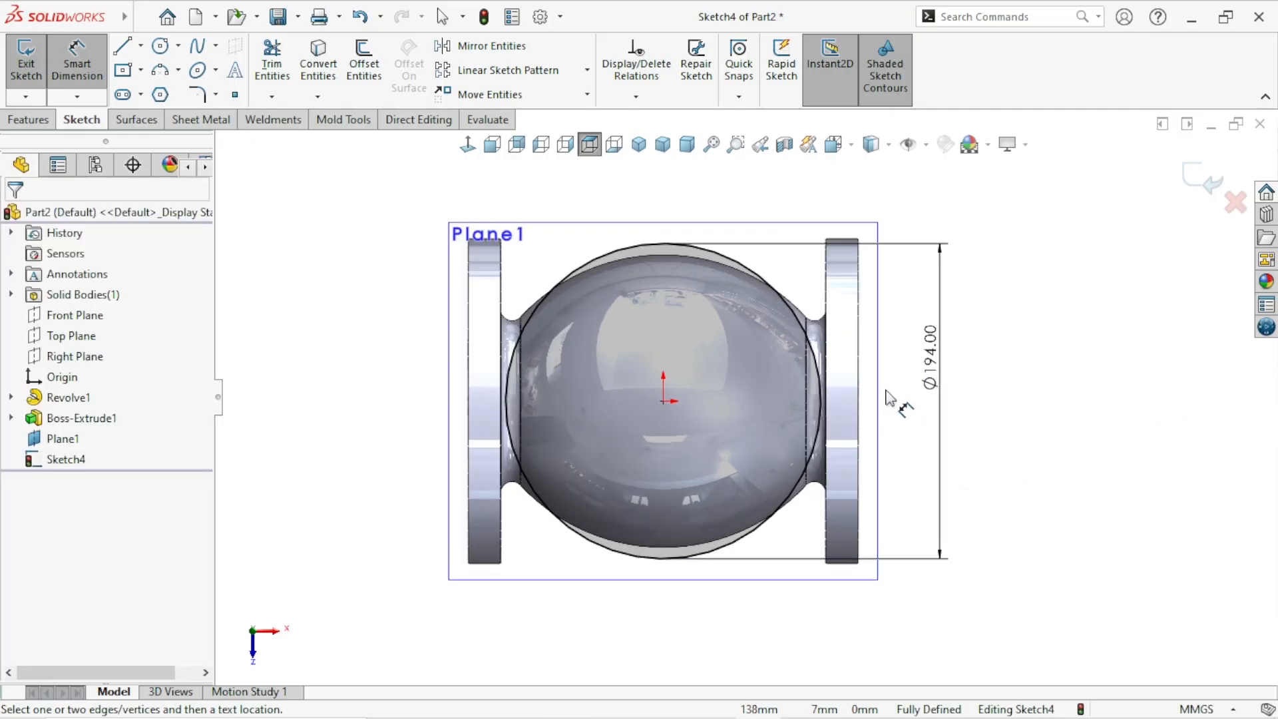
Extrude the 194 mm circle upward as a Blind boss 17 mm thick to form the upper flange.
click(30, 121)
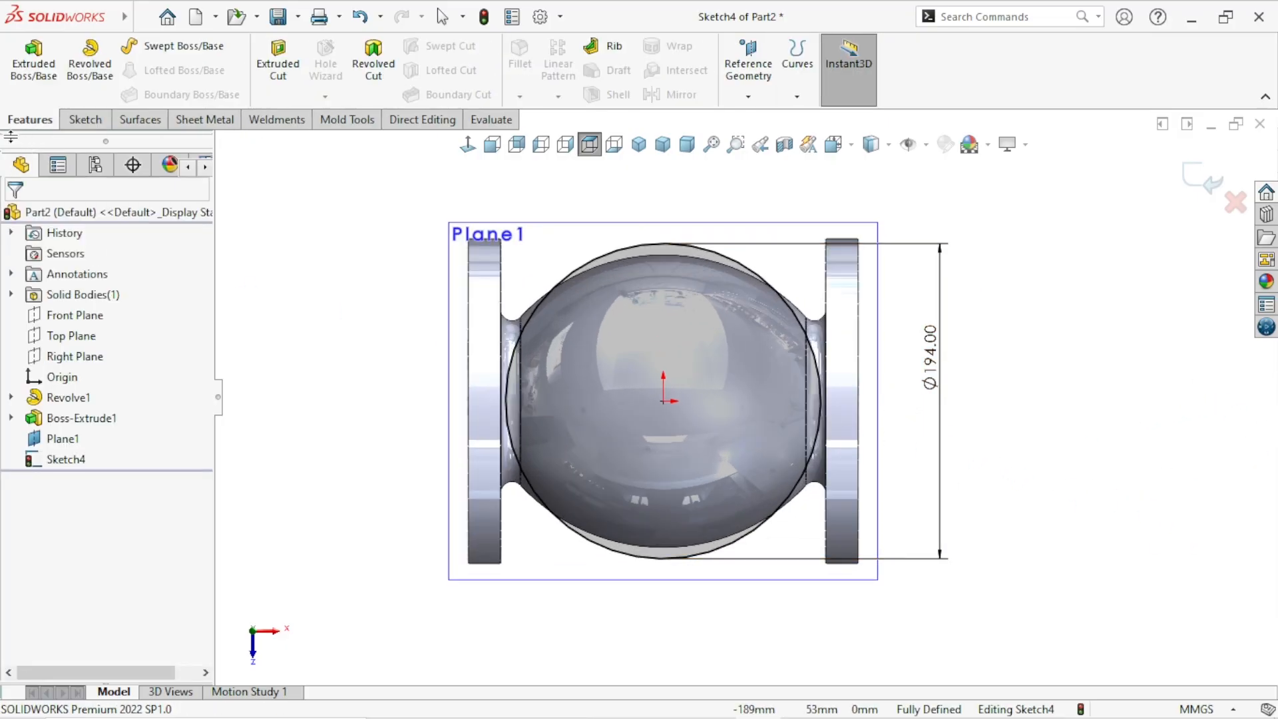
click(20, 99)
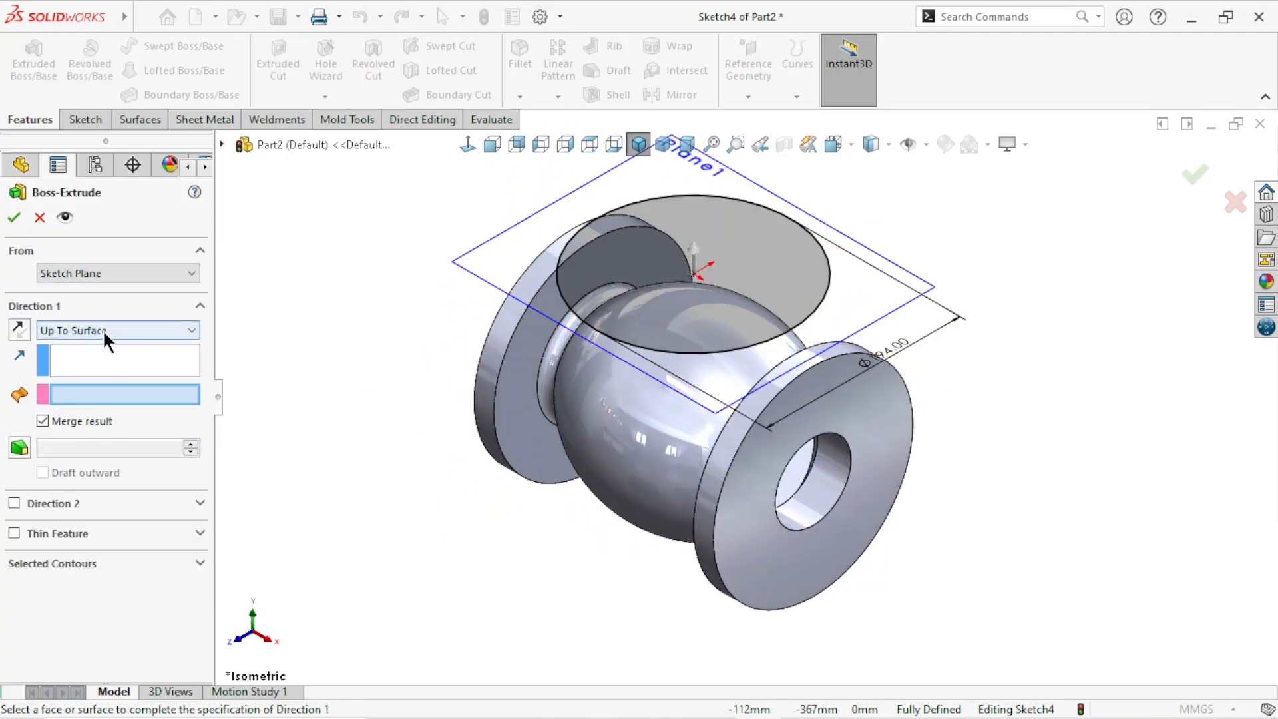
click(103, 329)
click(80, 341)
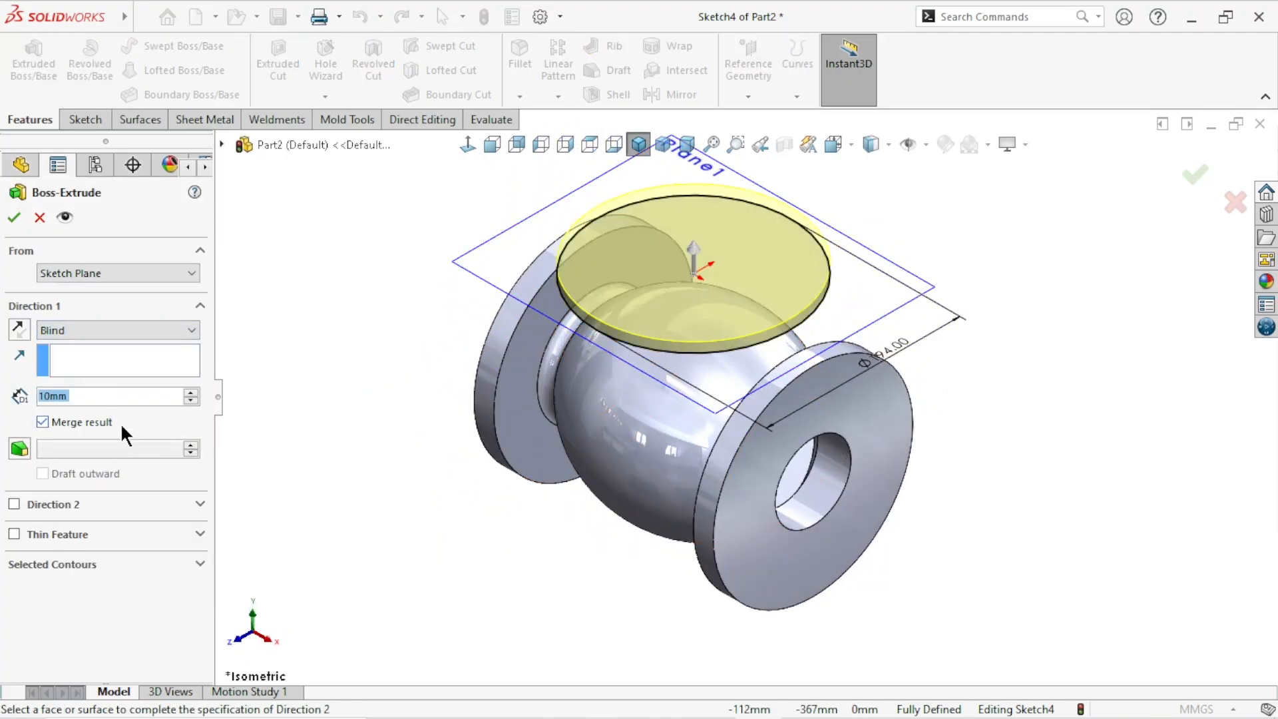
text(17)
key(Return)
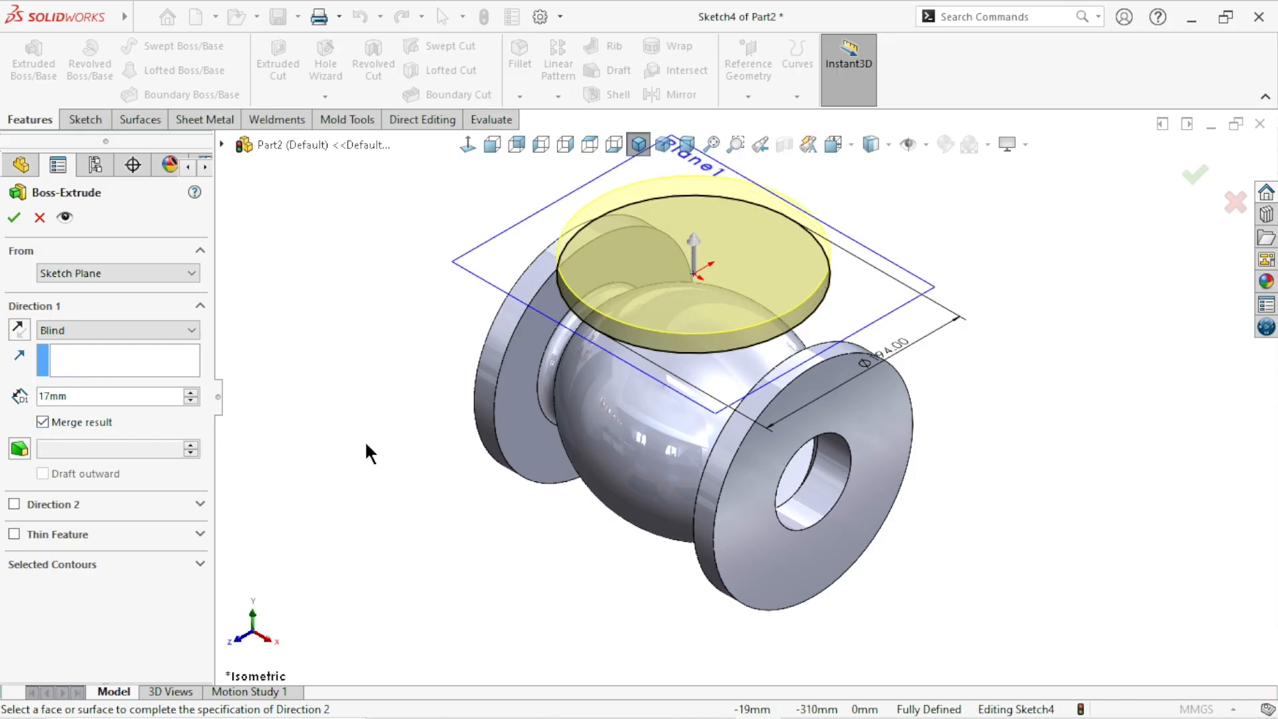
click(13, 217)
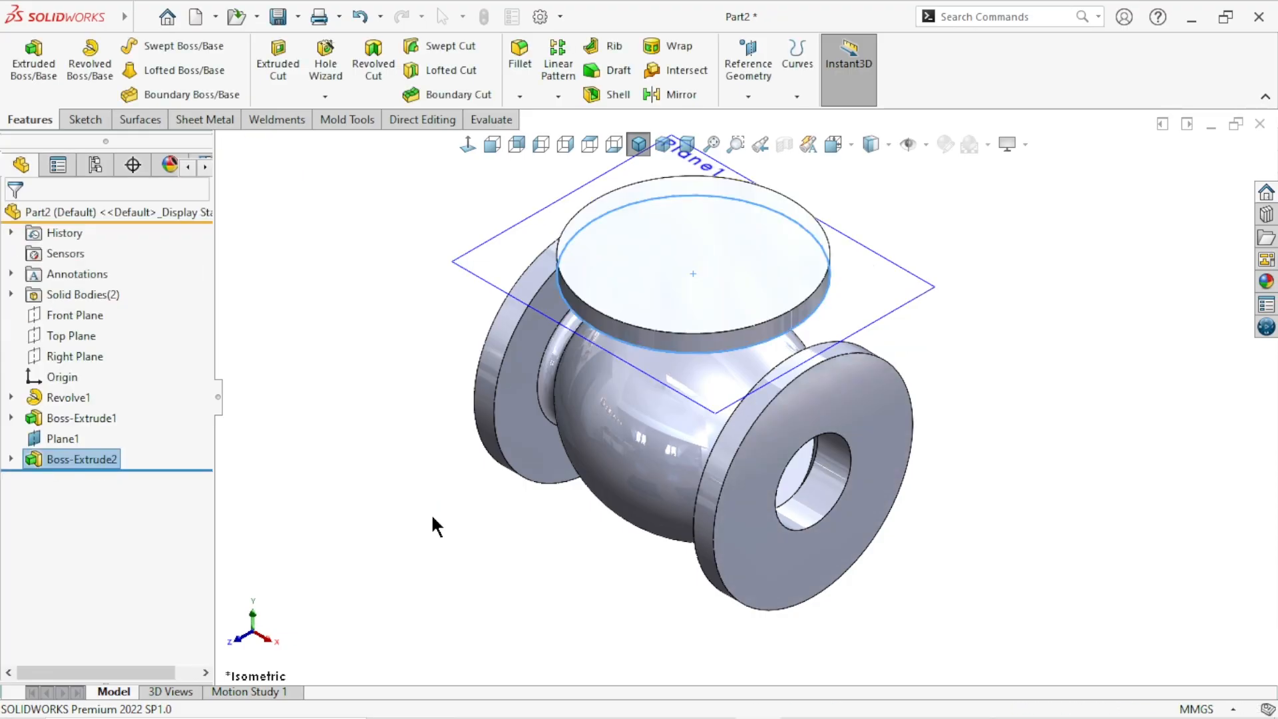
Hide the offset reference plane.
middle_drag(499, 534, 584, 359)
click(559, 256)
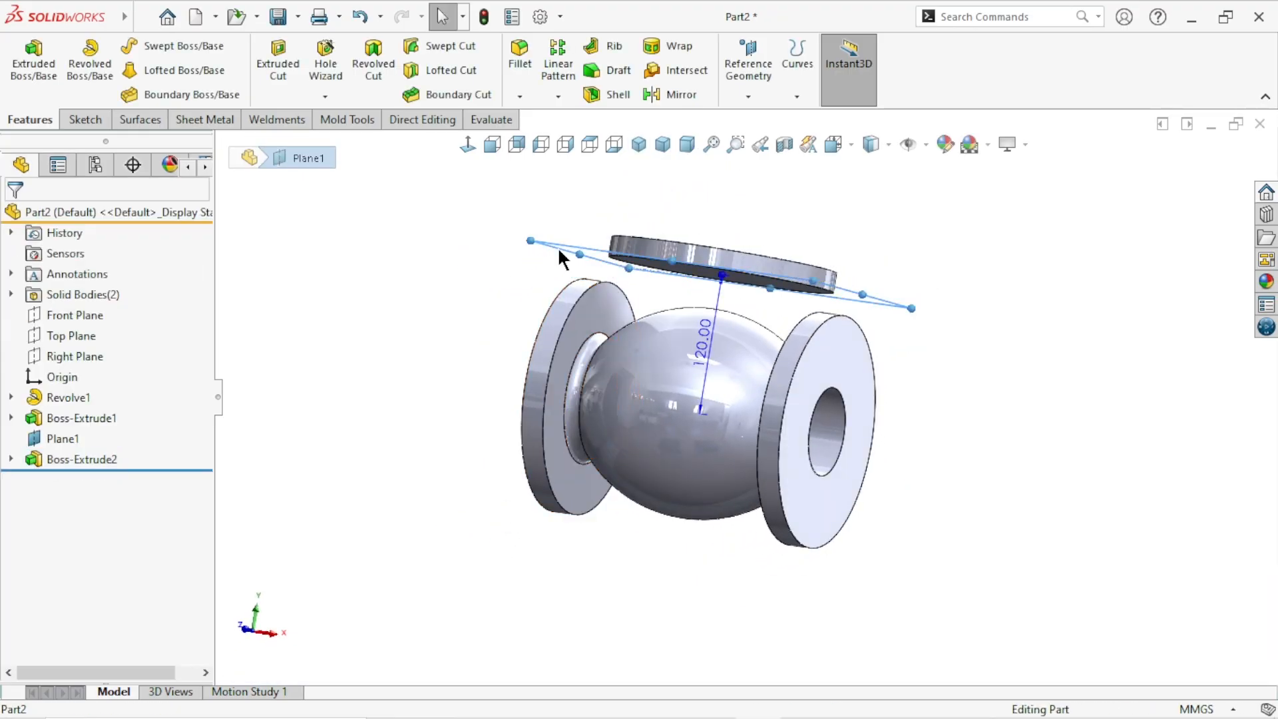
click(669, 193)
Open a sketch on the upper flange's underside and draw a circle about 150 mm in diameter centred on the origin.
middle_drag(670, 193, 639, 359)
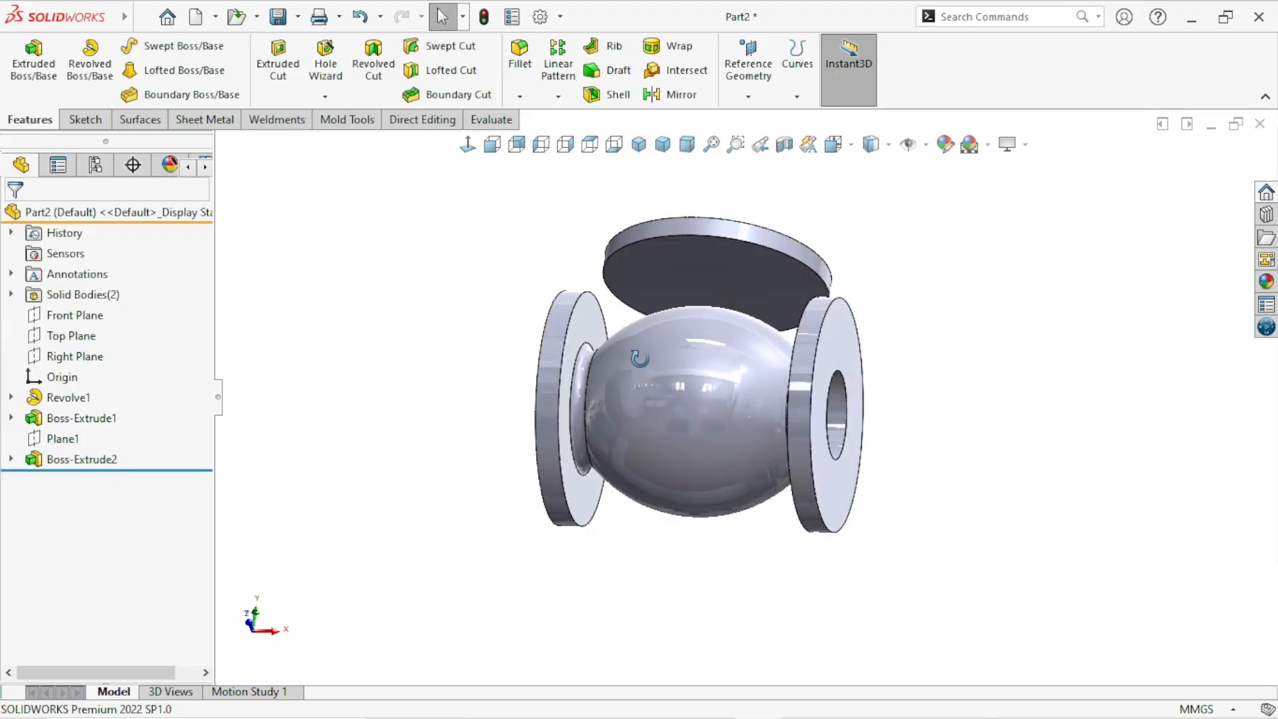
click(713, 265)
click(796, 213)
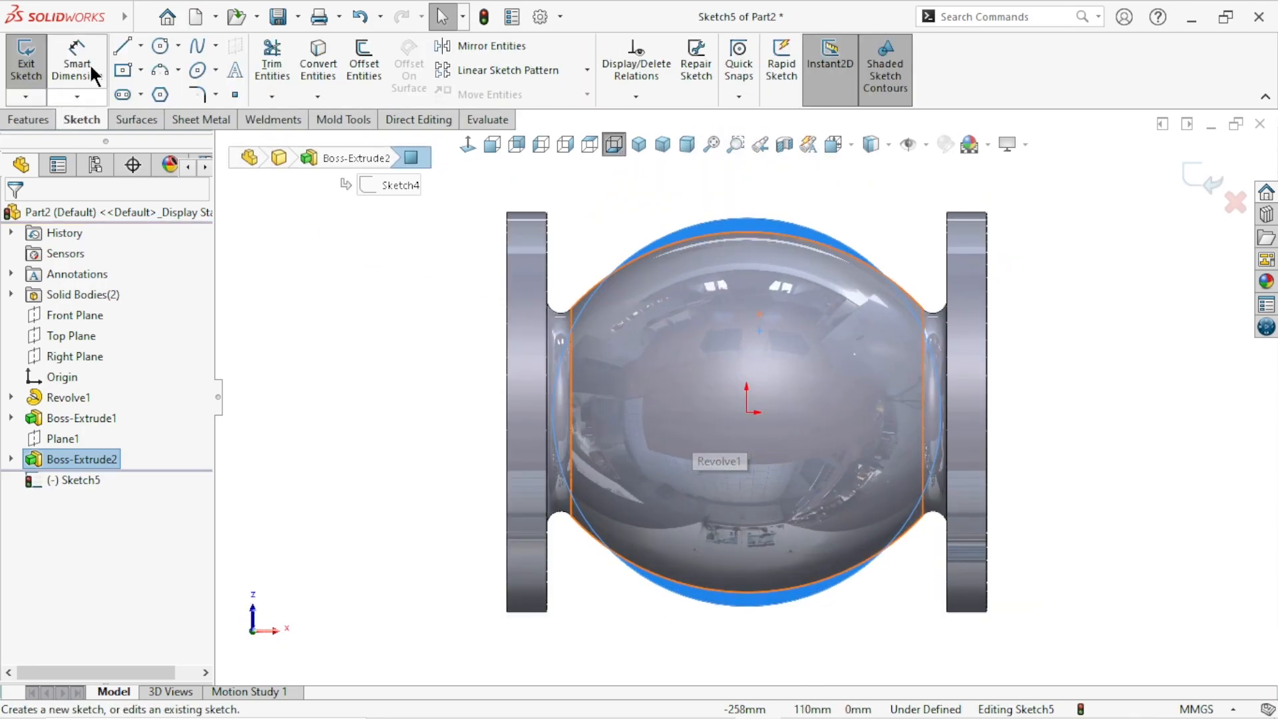
click(161, 46)
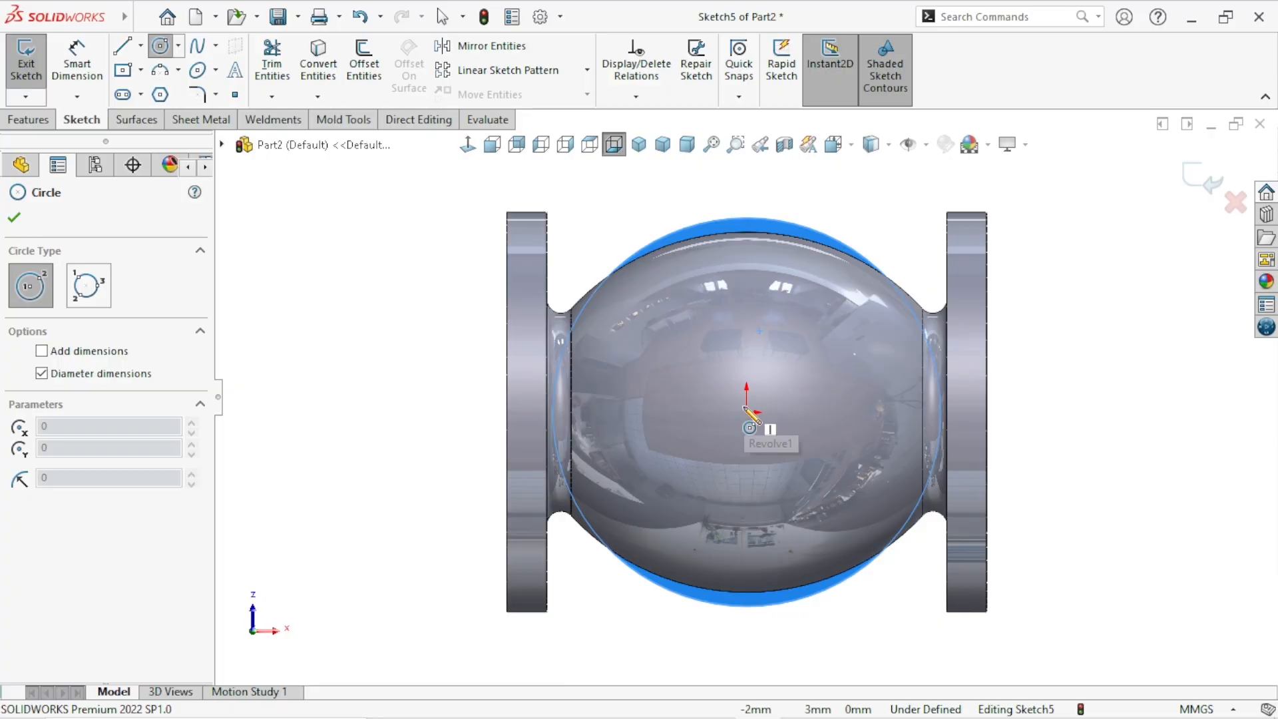
click(747, 413)
click(829, 287)
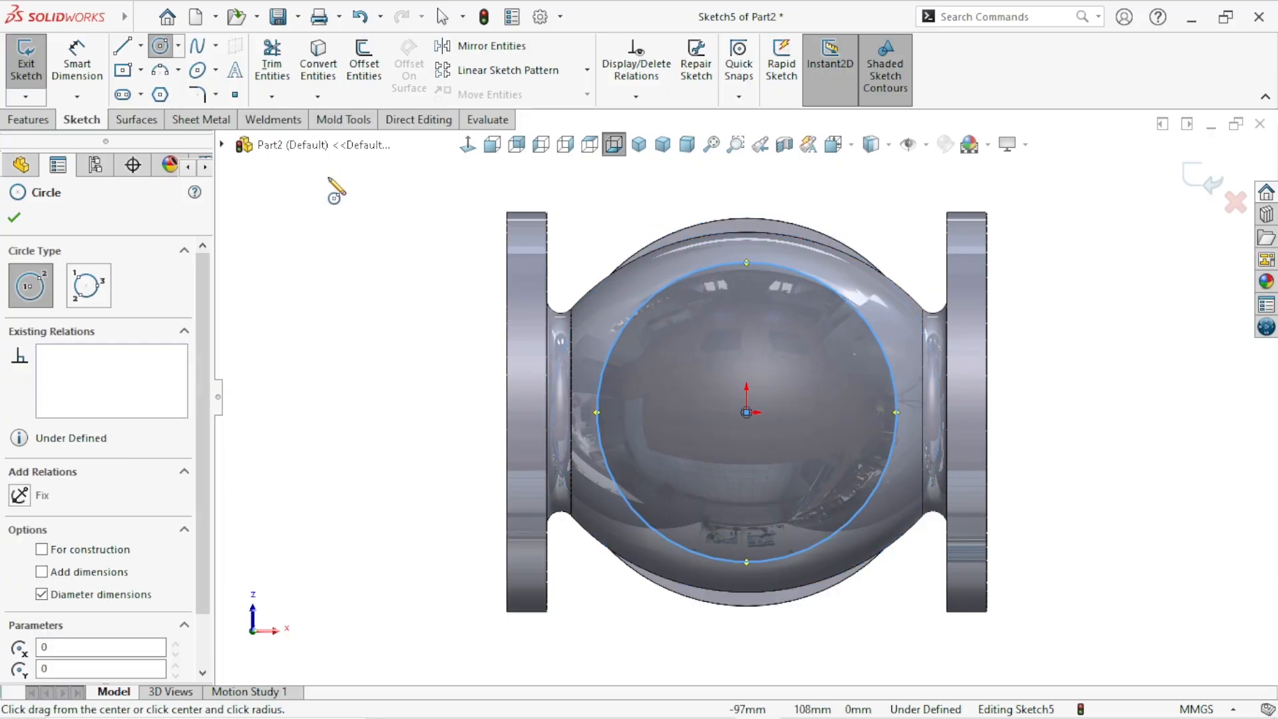
Dimension the circle on the flange's underside to a diameter of 130 mm.
click(86, 74)
click(894, 390)
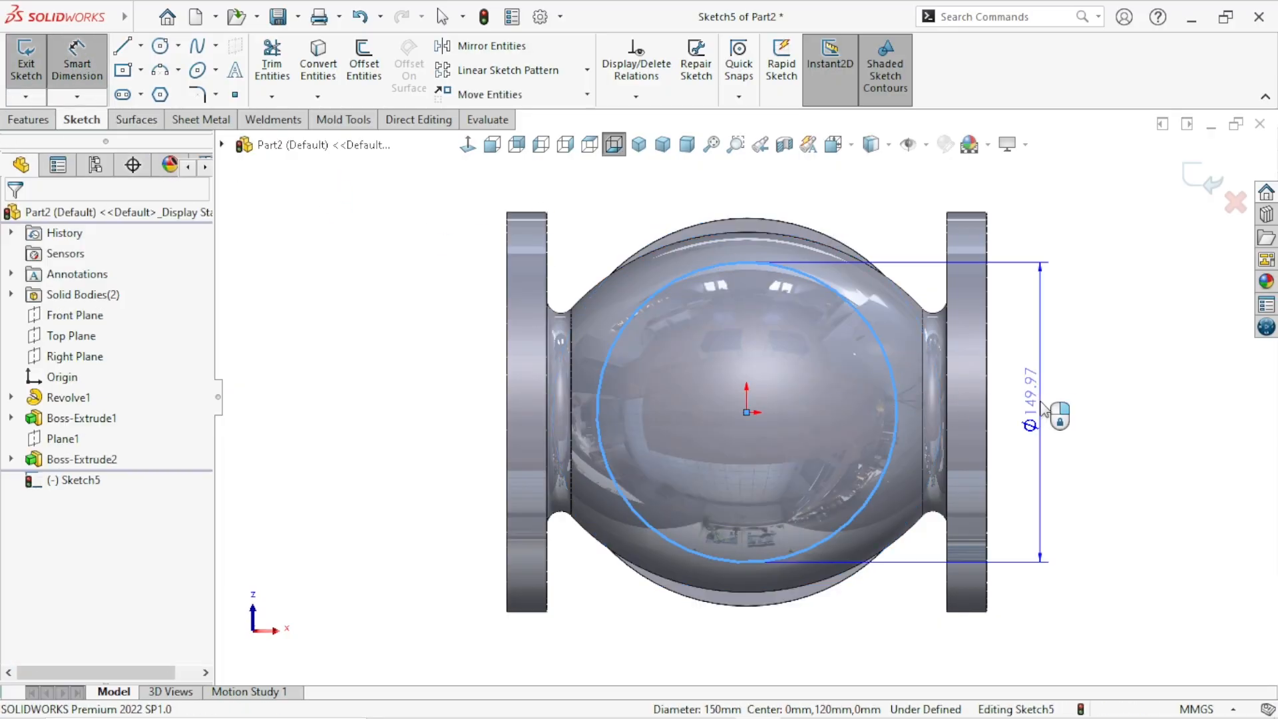
click(1041, 396)
key(Return)
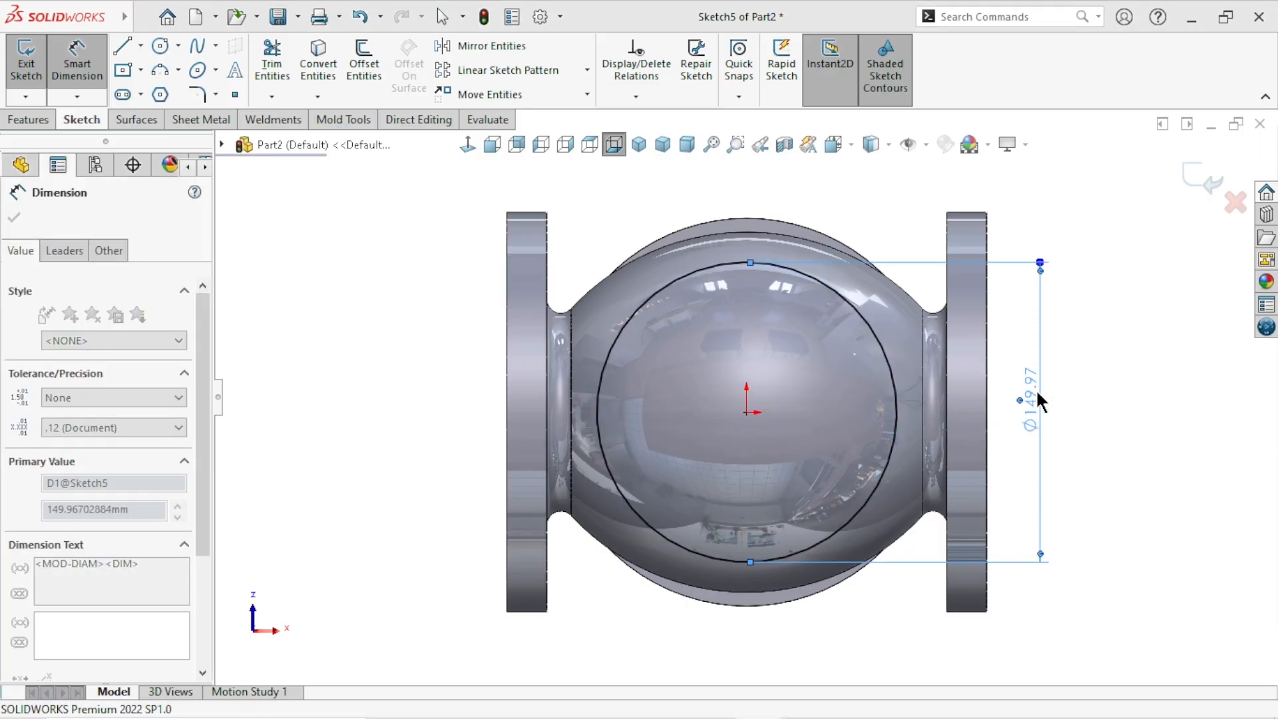
middle_drag(811, 269, 739, 464)
click(13, 217)
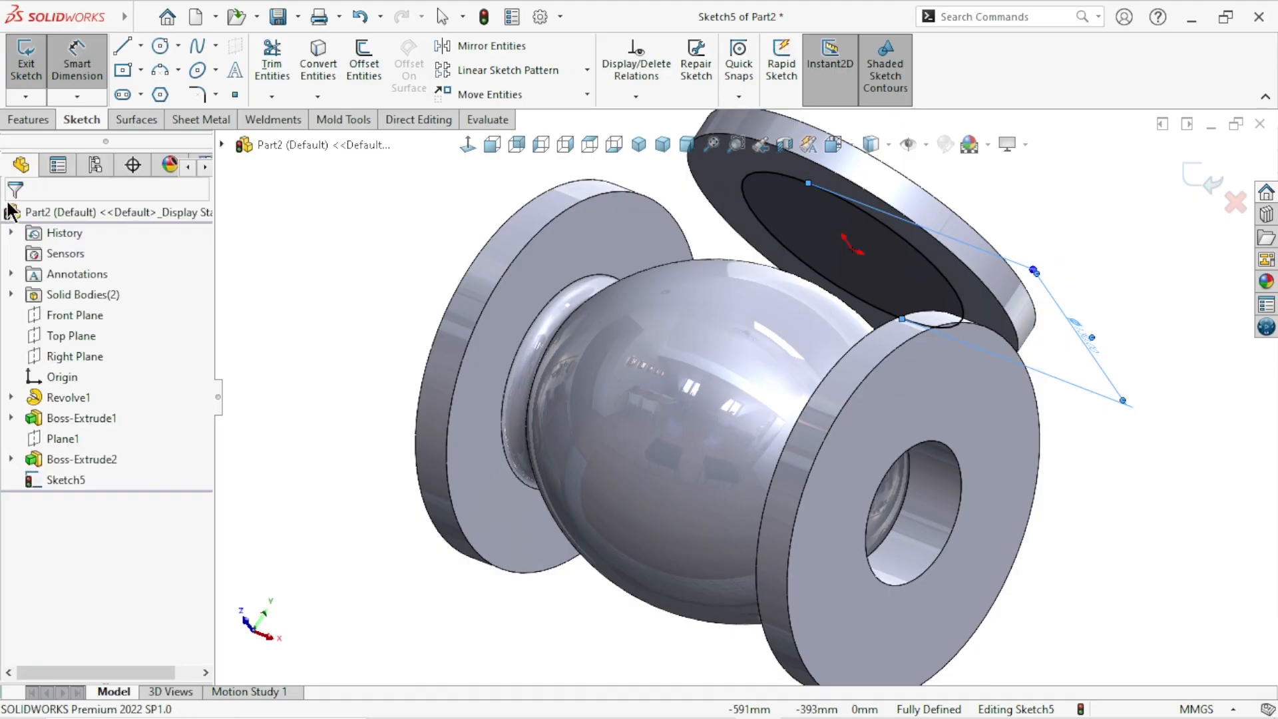
Extrude the 130 mm circle Up To Next with merged result to join the upper flange to the rounded body.
click(27, 119)
click(26, 61)
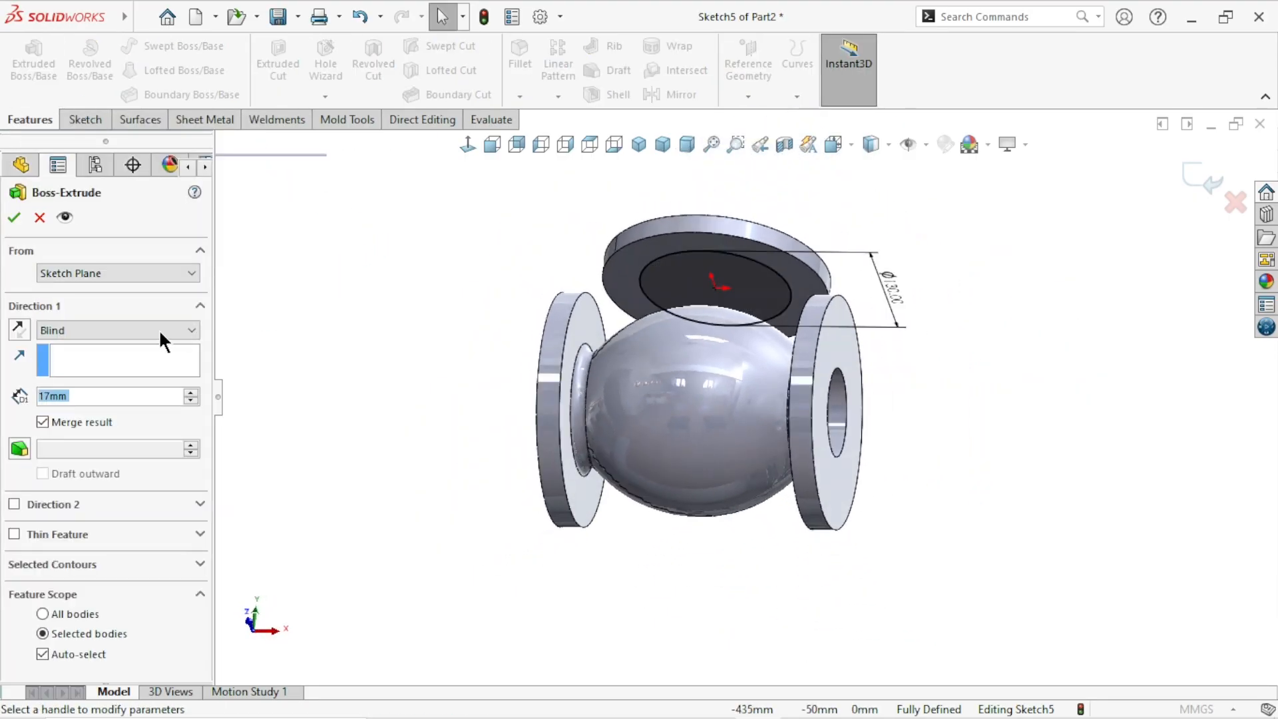
click(110, 330)
click(99, 358)
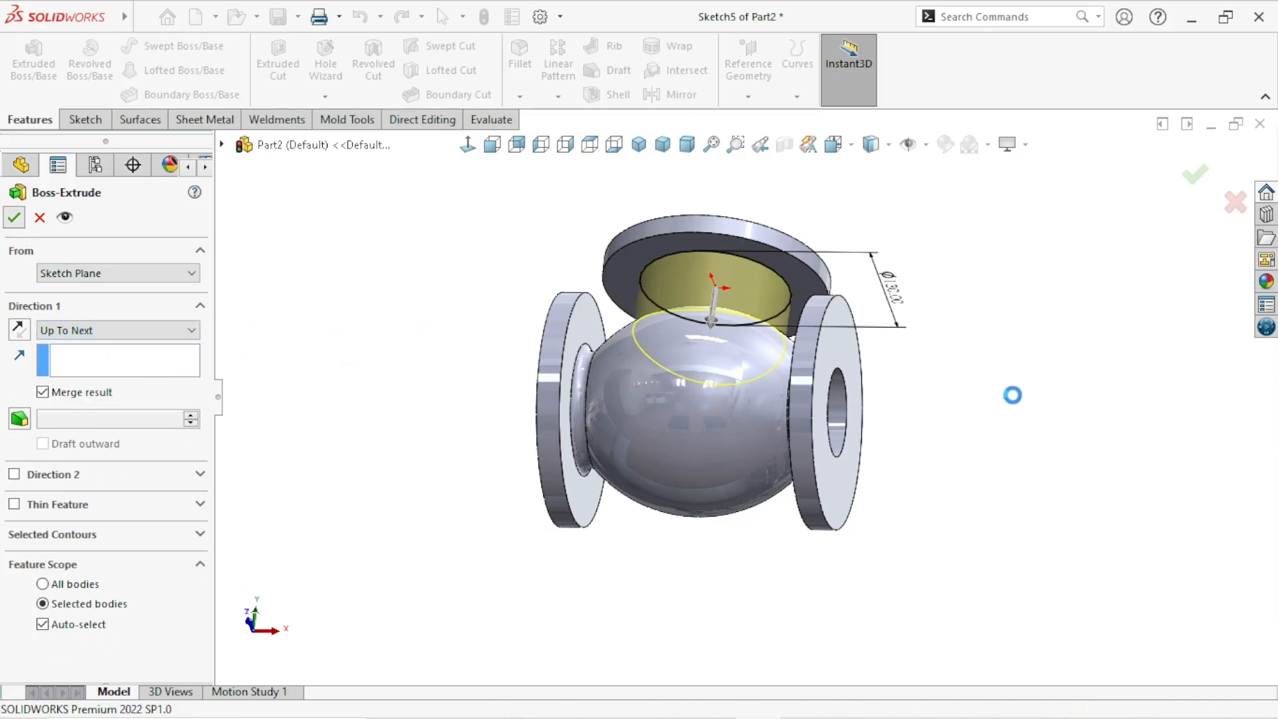
Open a sketch on the upper flange's top face and draw a circle about 147 mm in diameter centred on the origin.
middle_drag(933, 314, 957, 428)
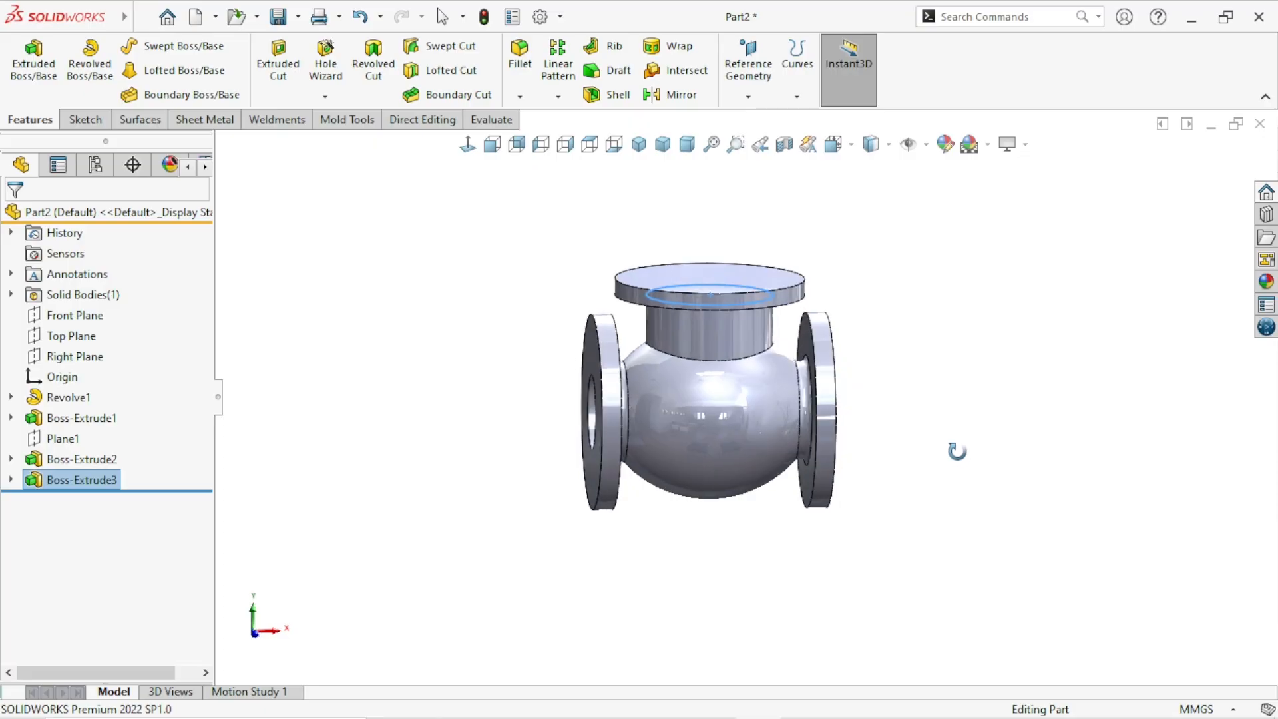
mouse_move(896, 502)
middle_down()
mouse_move(784, 386)
mouse_move(852, 386)
mouse_move(893, 491)
middle_up()
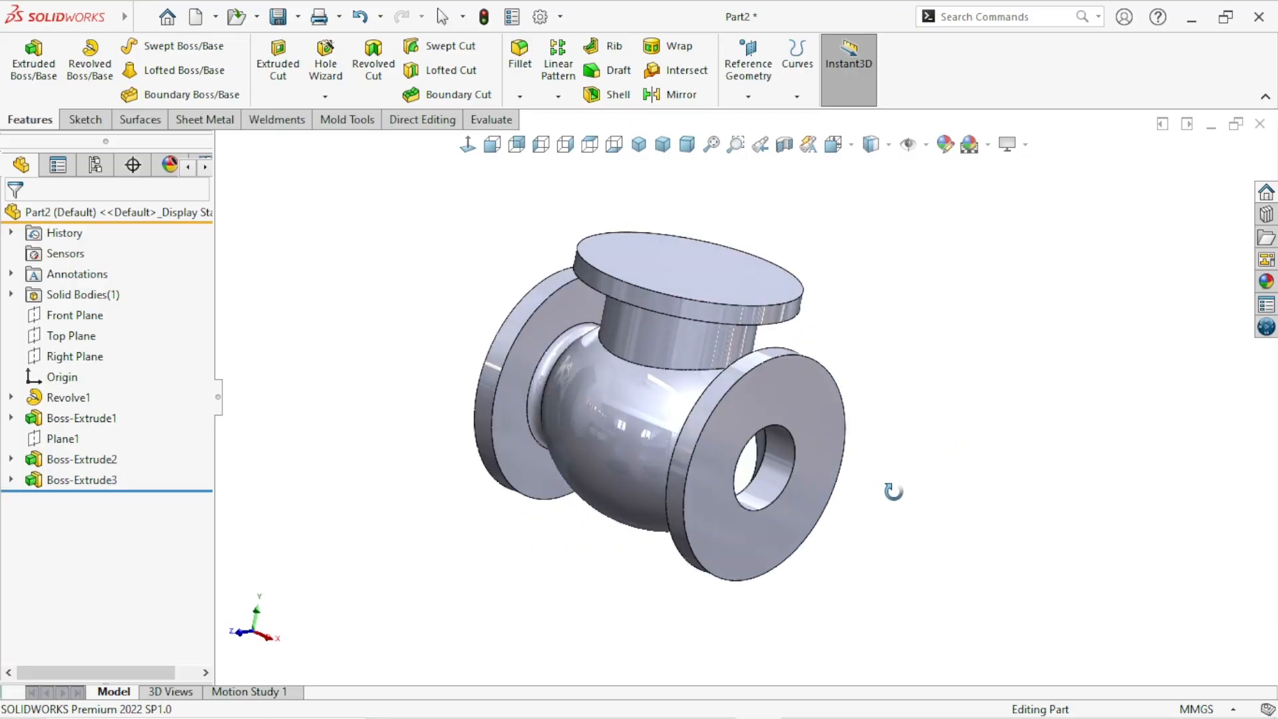
scroll(819, 472, up, 3)
scroll(803, 466, down, 3)
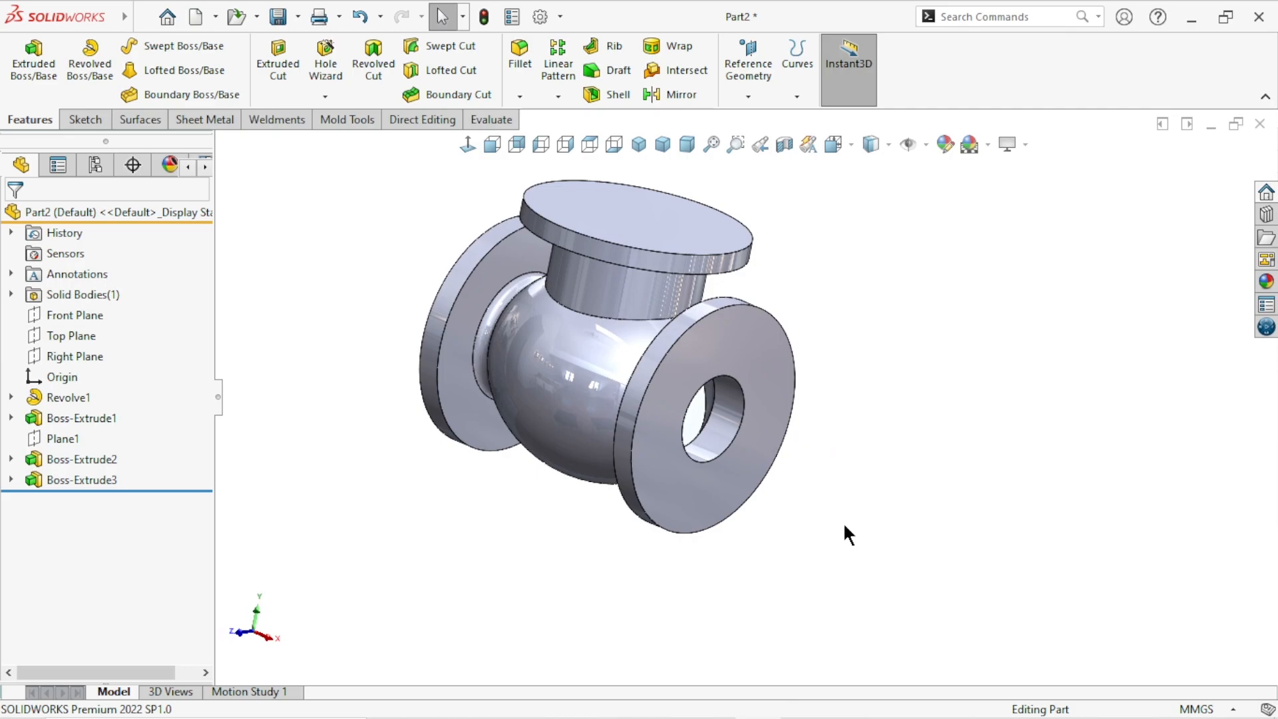
mouse_move(844, 526)
middle_down()
mouse_move(850, 471)
mouse_move(890, 466)
mouse_move(825, 537)
middle_up()
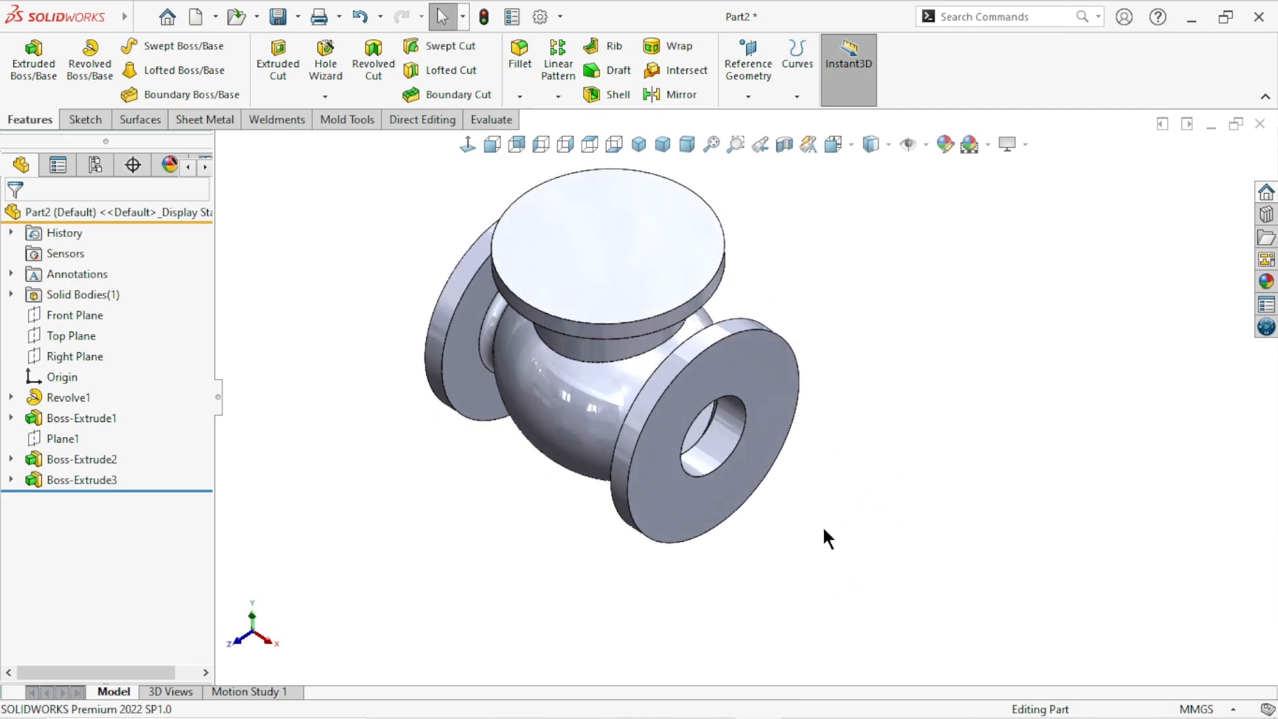
click(613, 241)
click(694, 181)
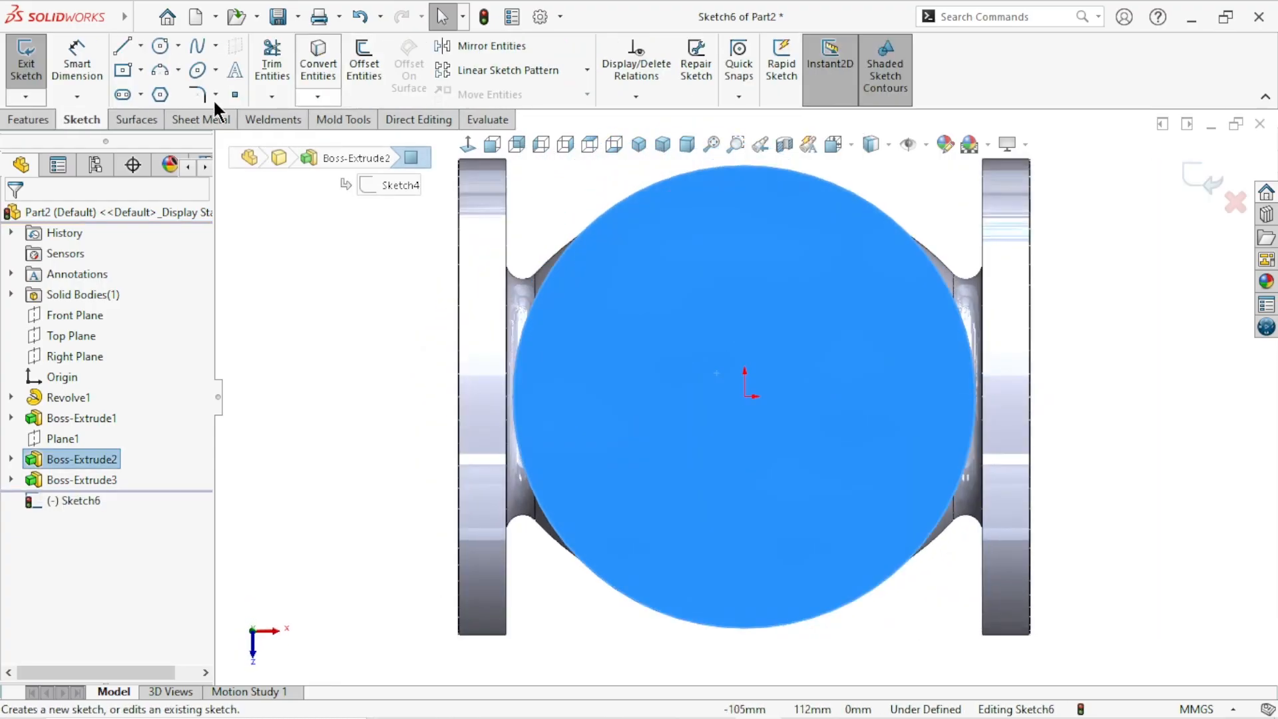
click(160, 47)
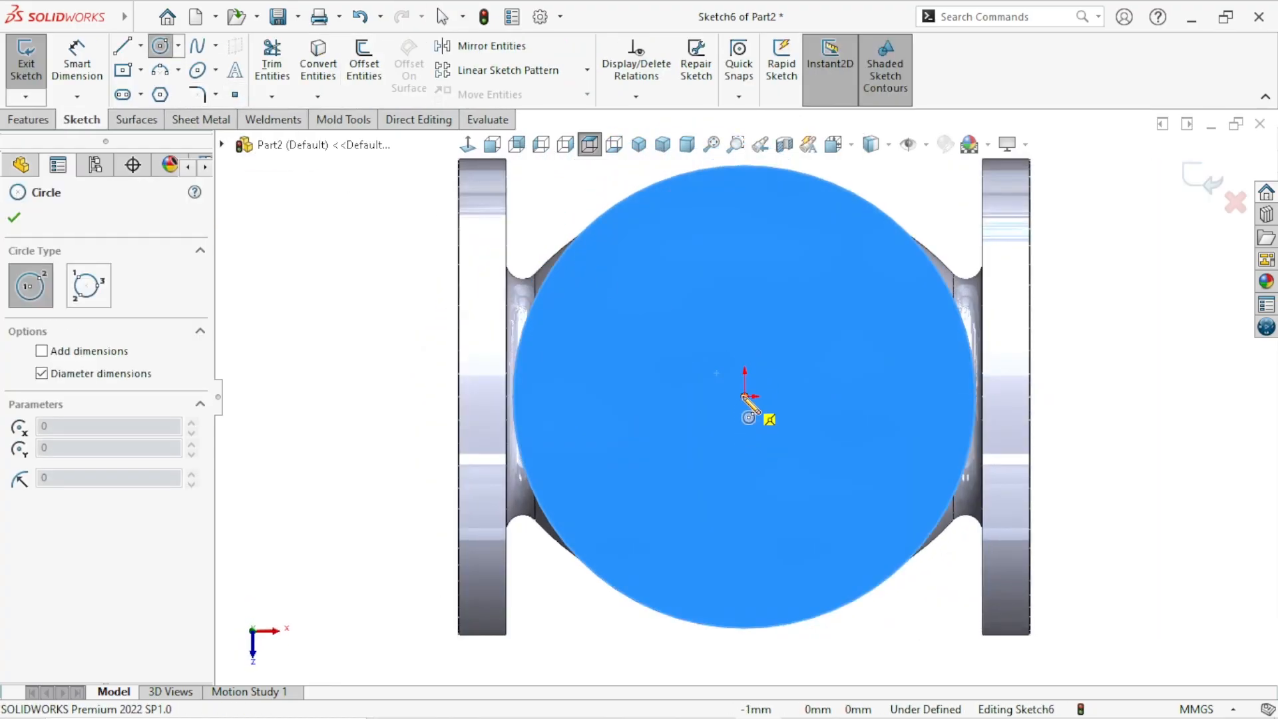
click(745, 396)
click(898, 316)
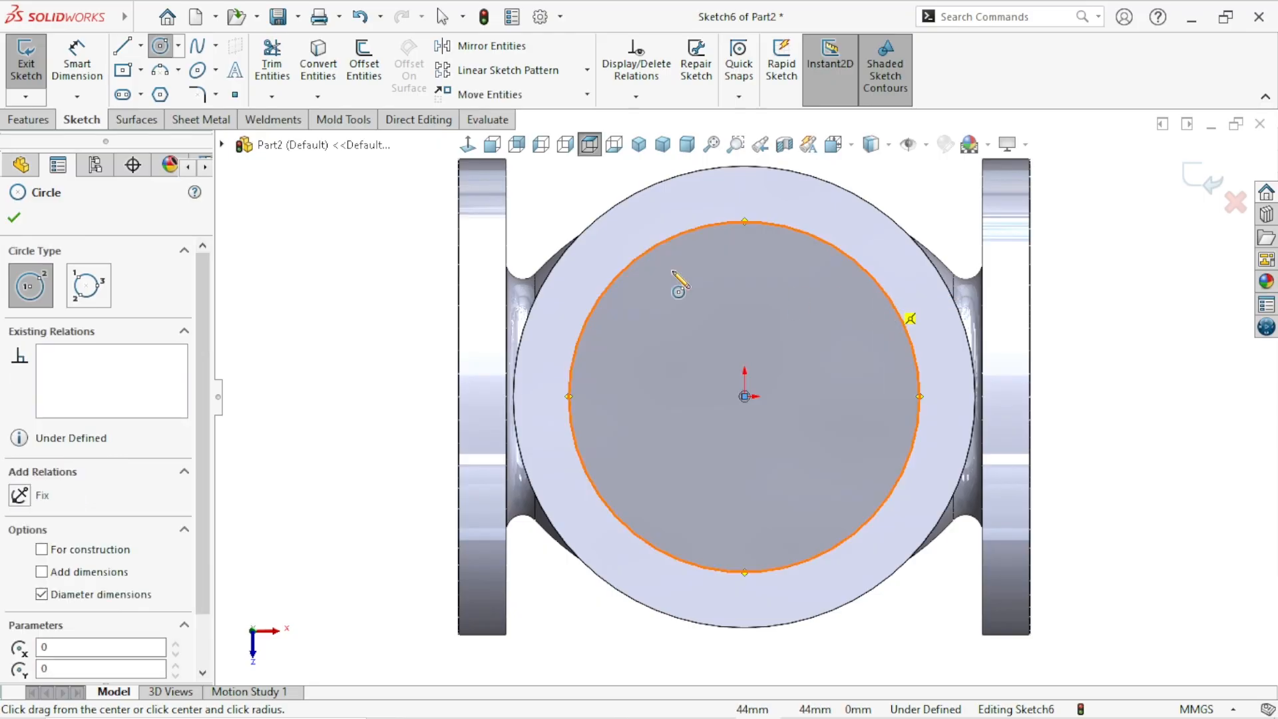
Dimension the circle on the upper flange's top face to a diameter of 130 mm.
click(98, 73)
click(918, 376)
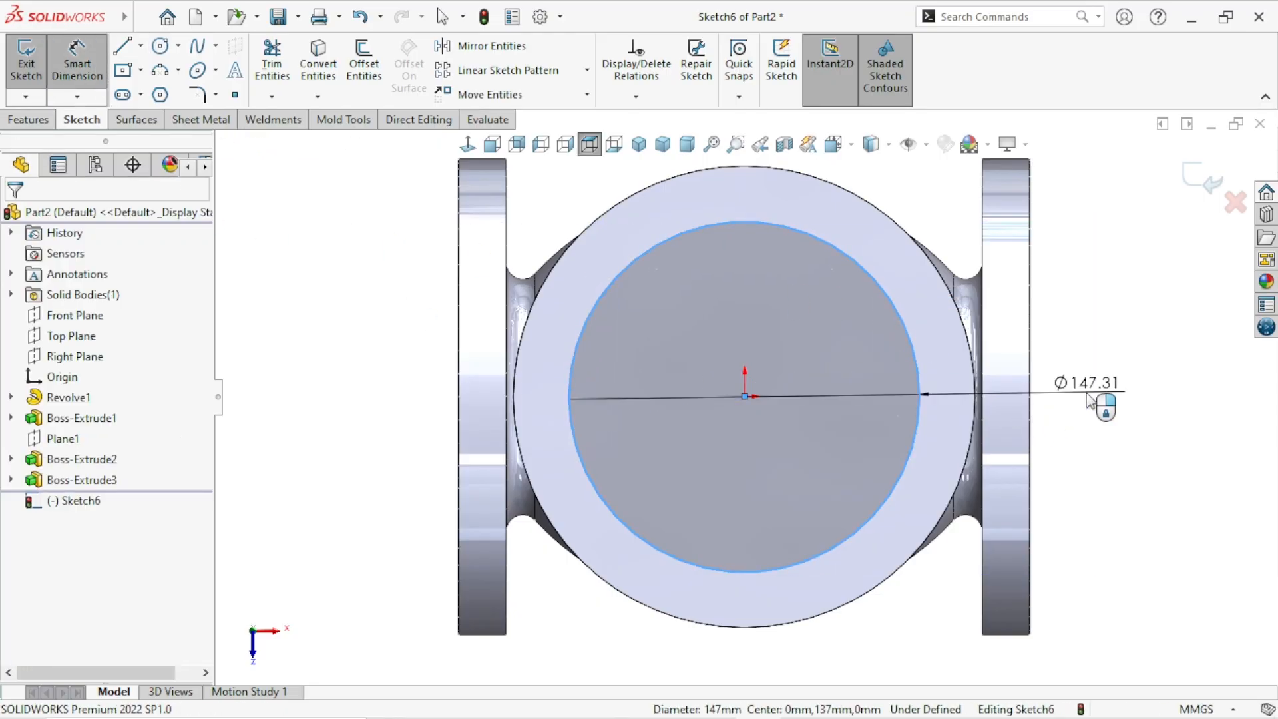
click(1086, 399)
text(130)
key(Return)
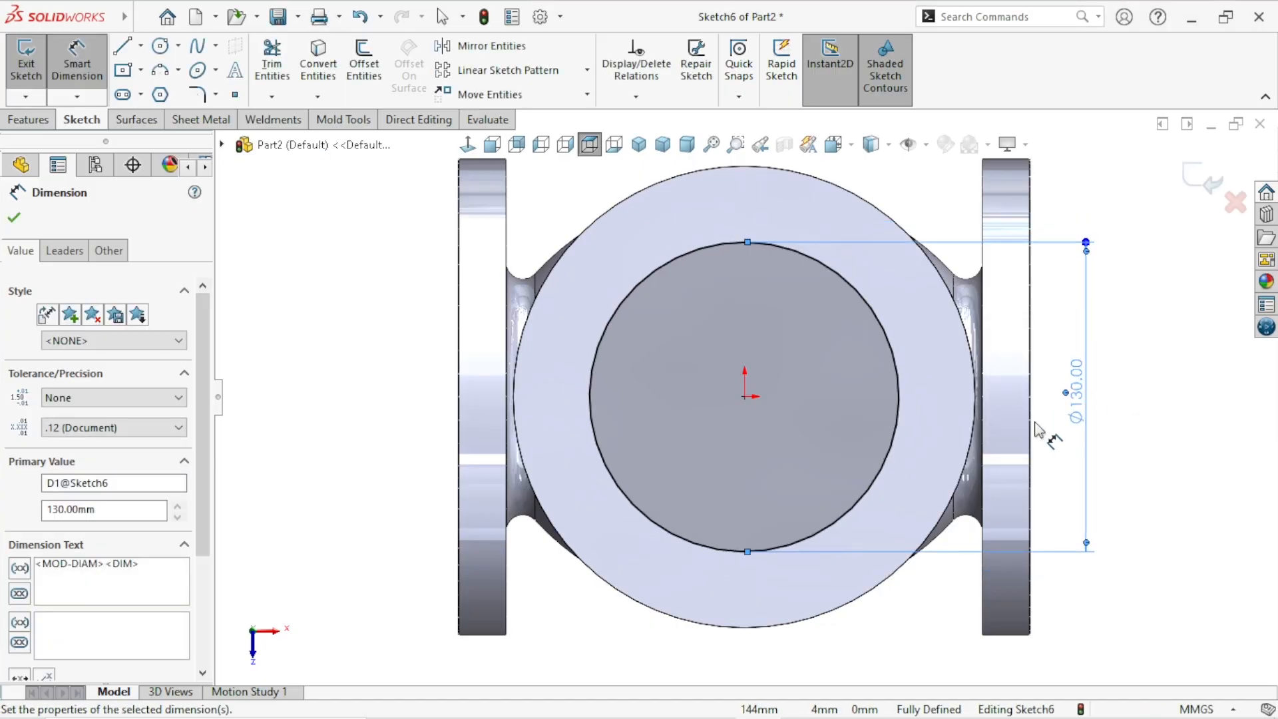
click(14, 216)
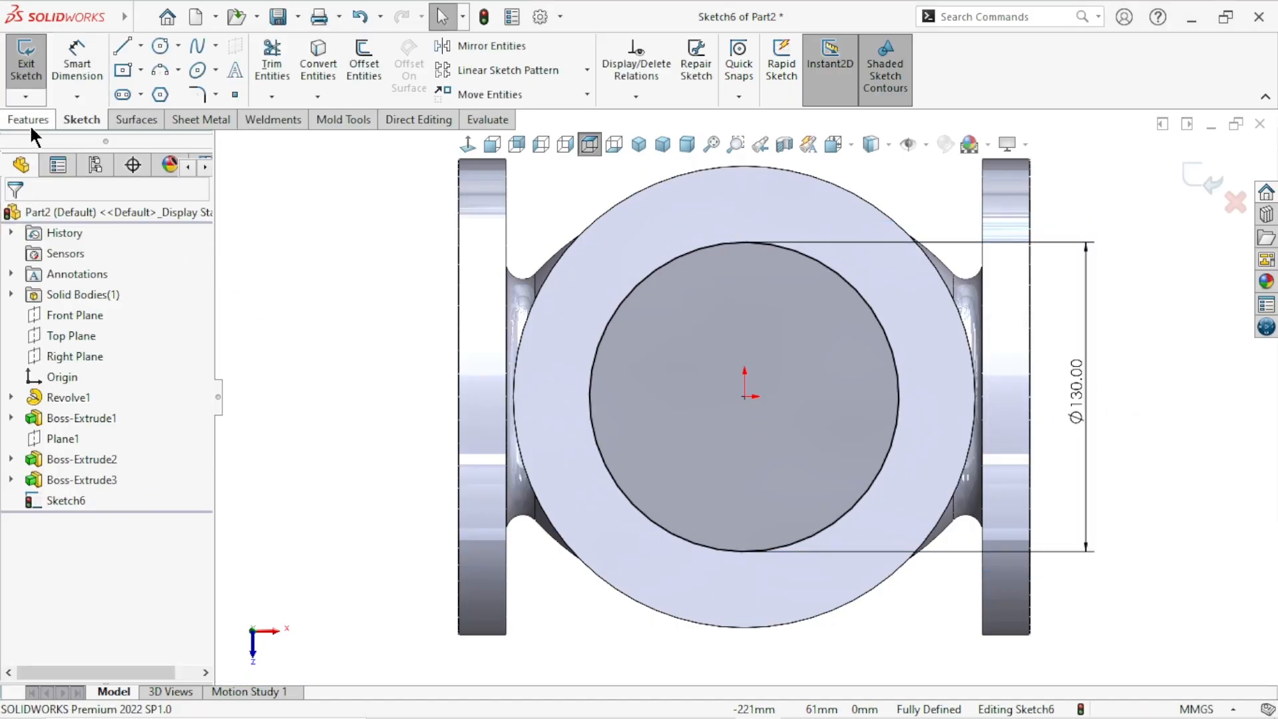
Cut a Blind recess 3 mm deep into the upper flange's top face from the 130 mm circle.
click(29, 121)
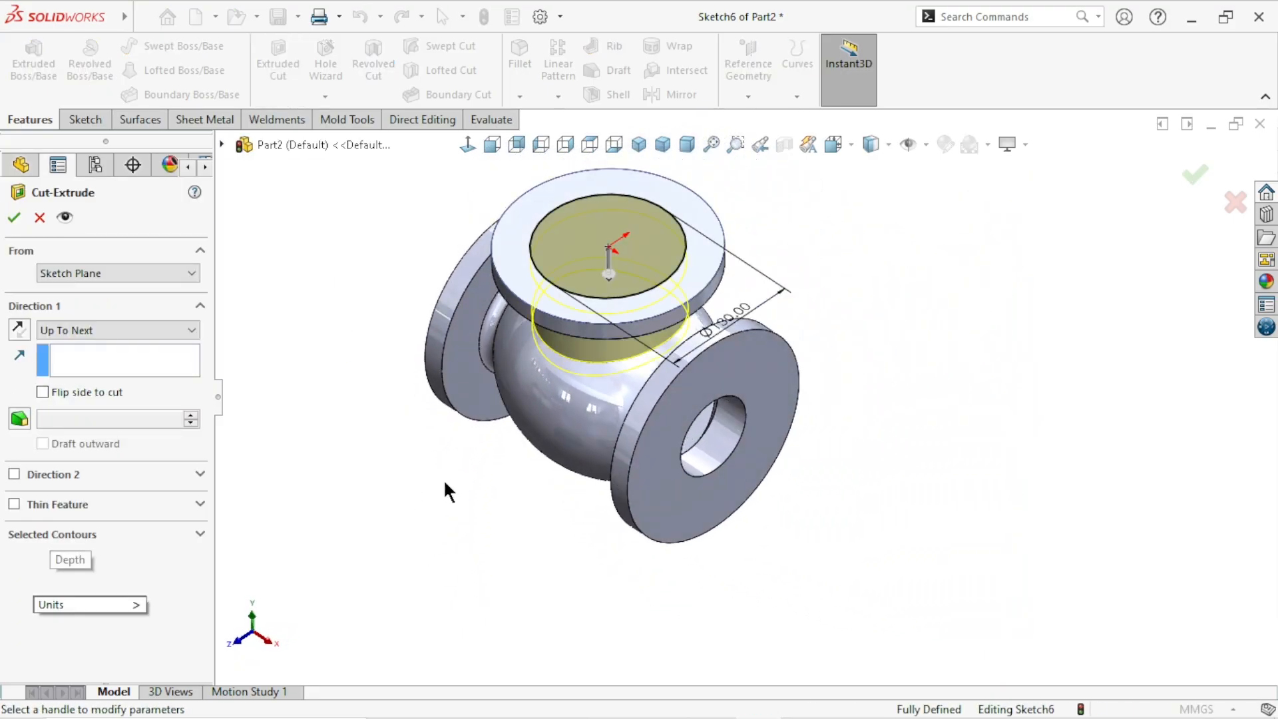
click(79, 333)
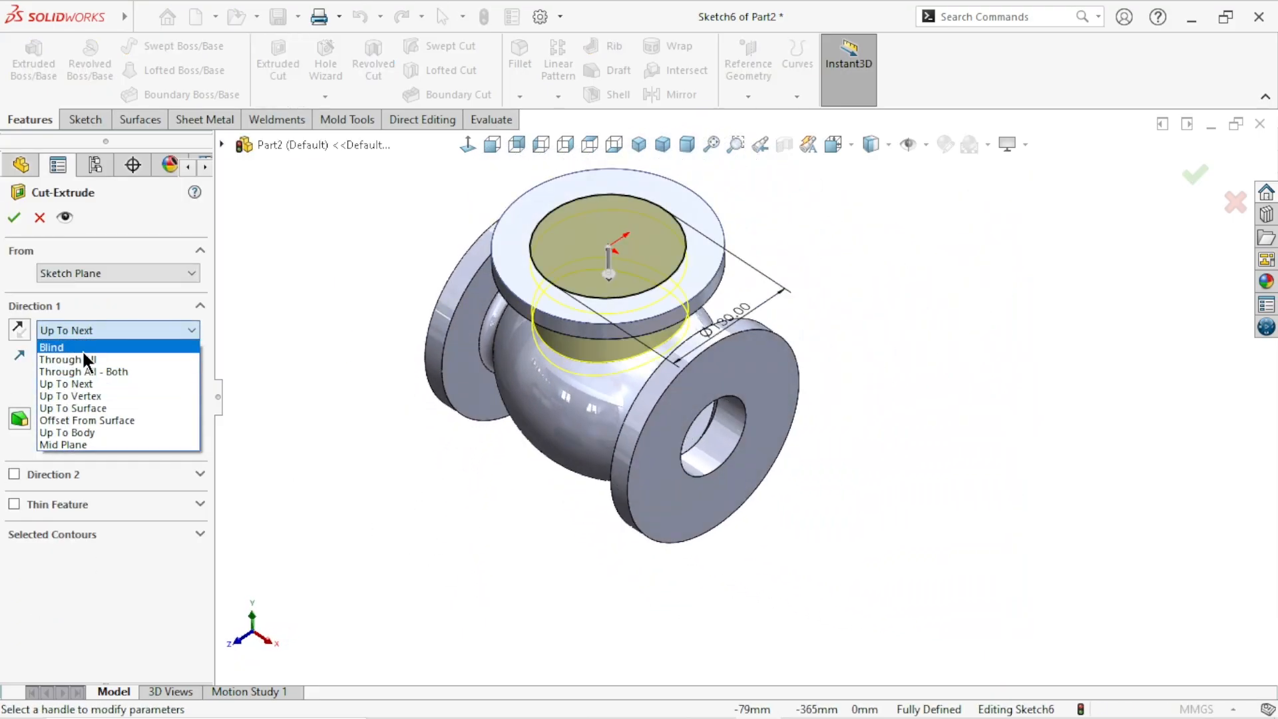
click(90, 347)
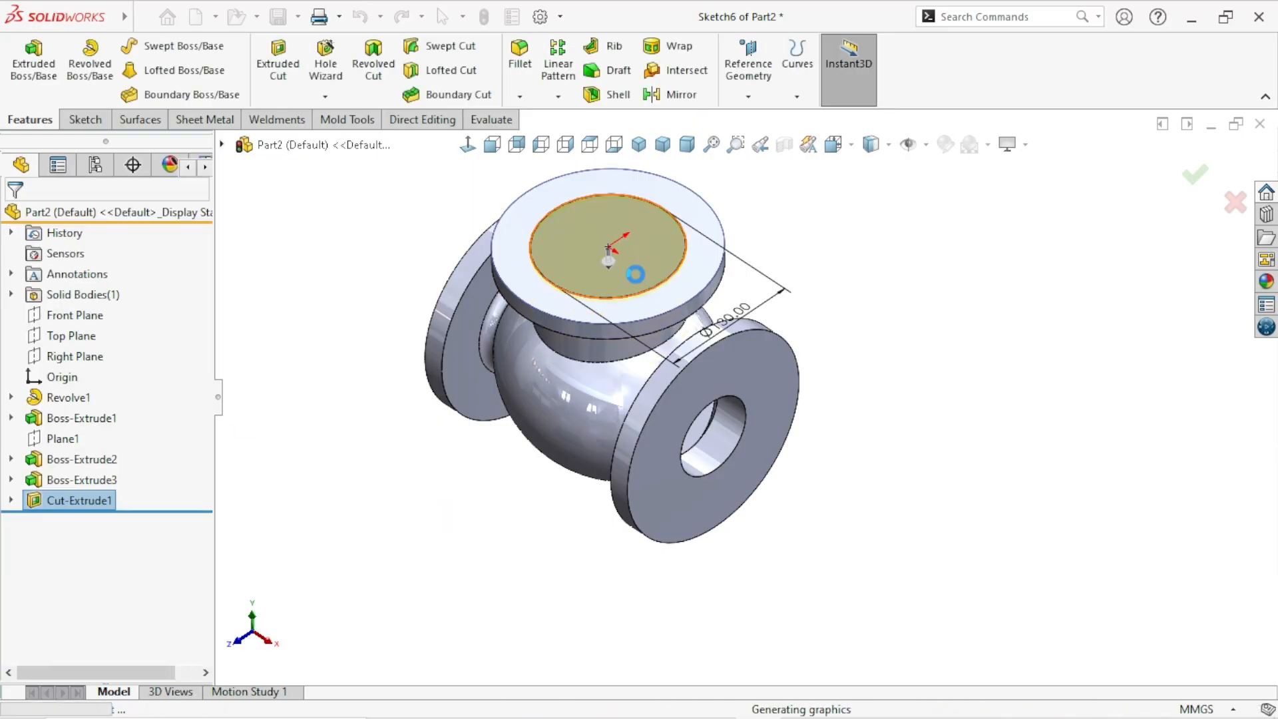
Open a sketch on the recess floor and draw a circle about 87 mm in diameter centred on the origin.
click(692, 259)
click(689, 218)
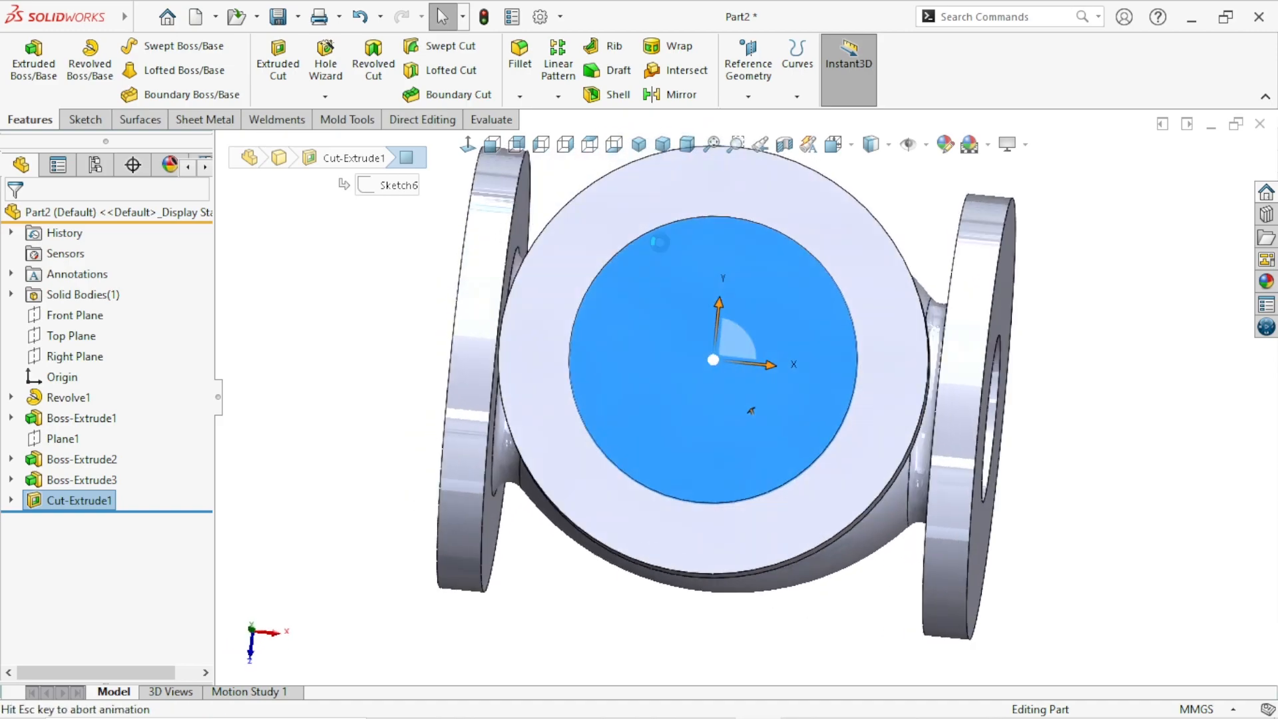
click(160, 46)
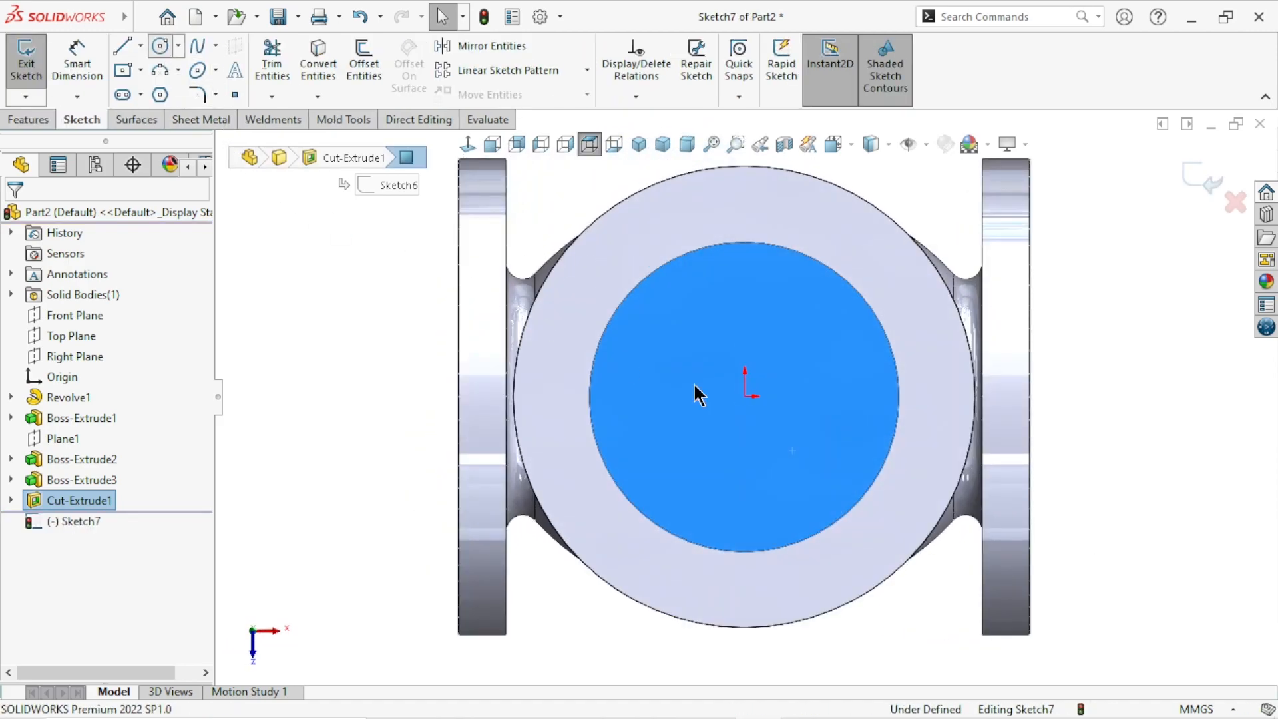
click(745, 396)
click(813, 321)
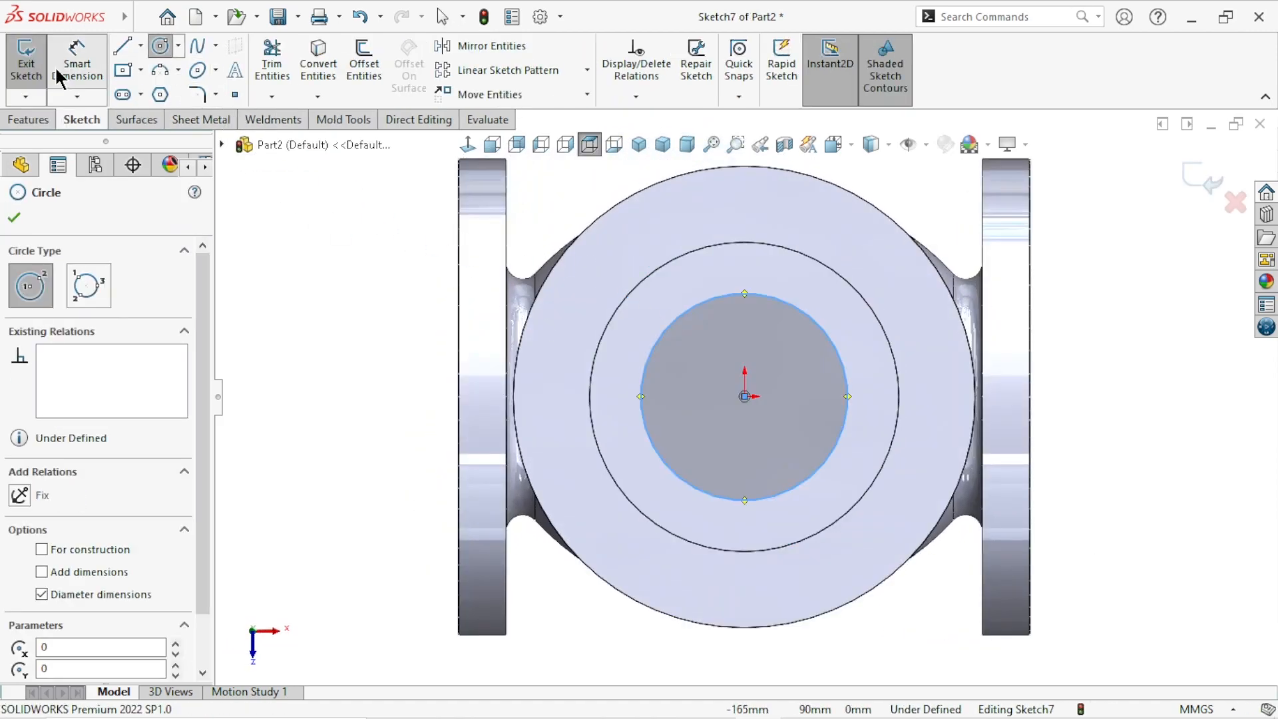
Dimension the circle on the recess floor to a diameter of 98 mm.
click(76, 65)
click(923, 396)
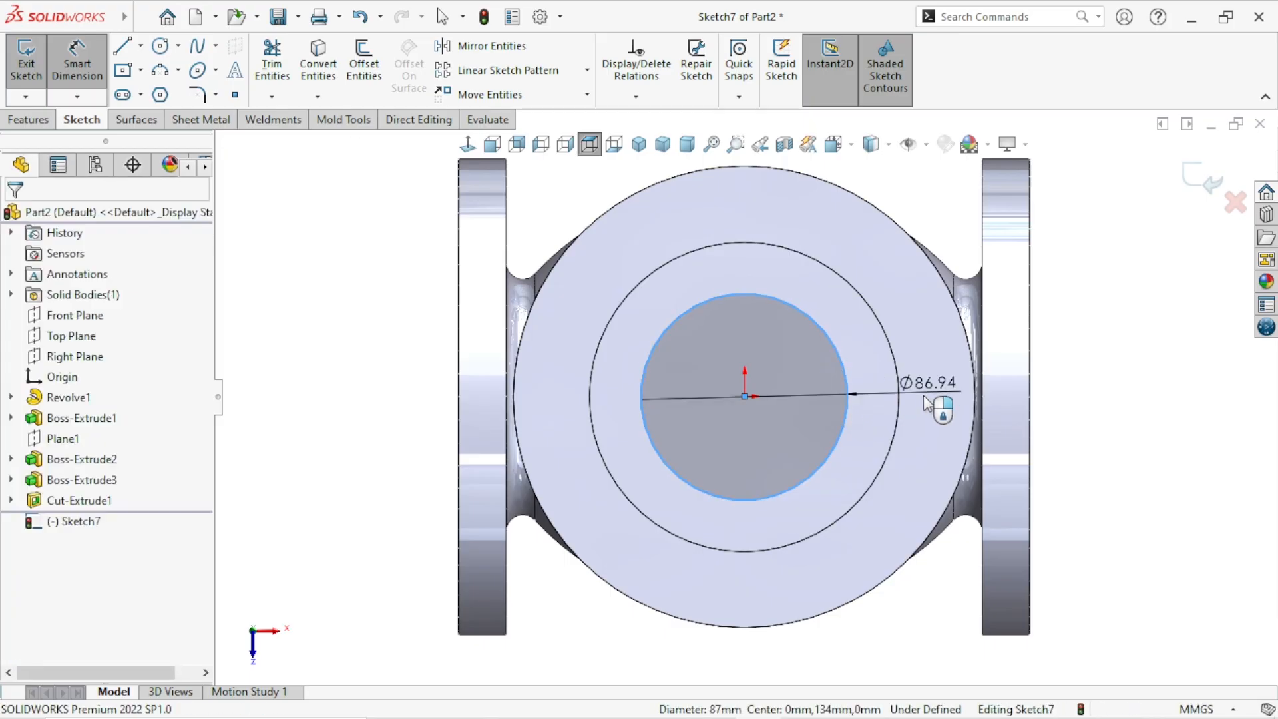
click(924, 395)
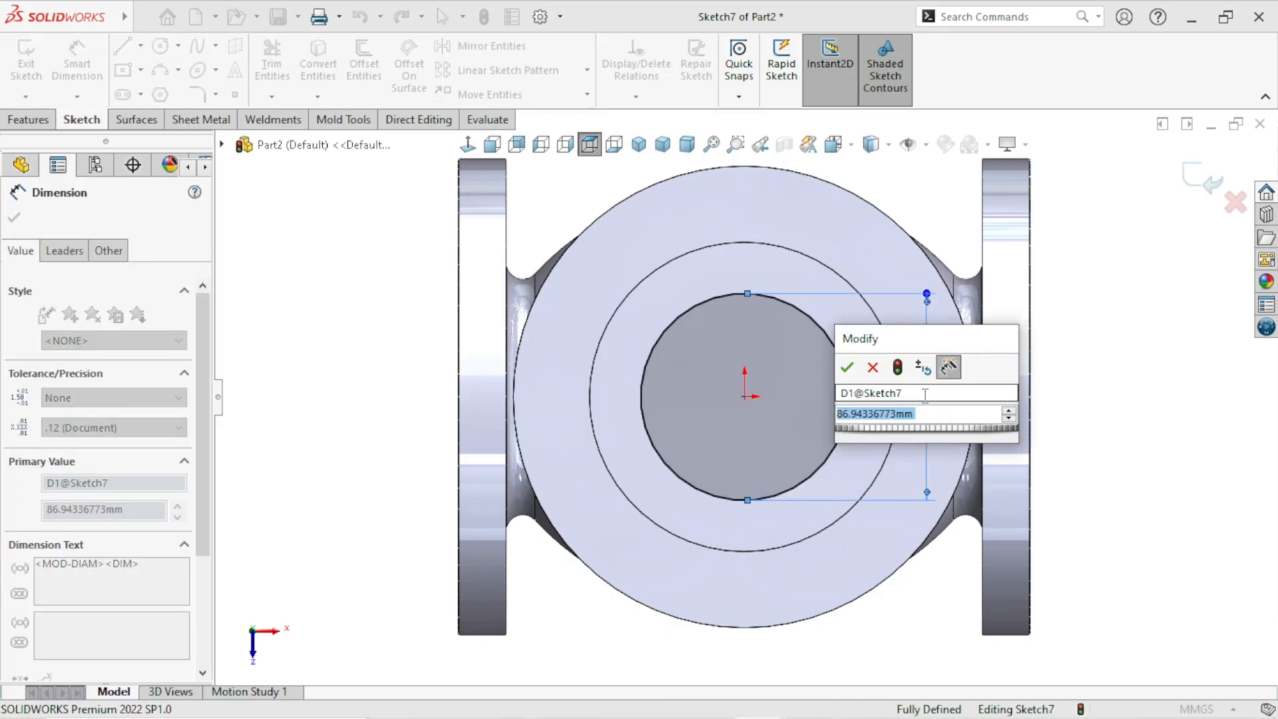
text(98)
key(Return)
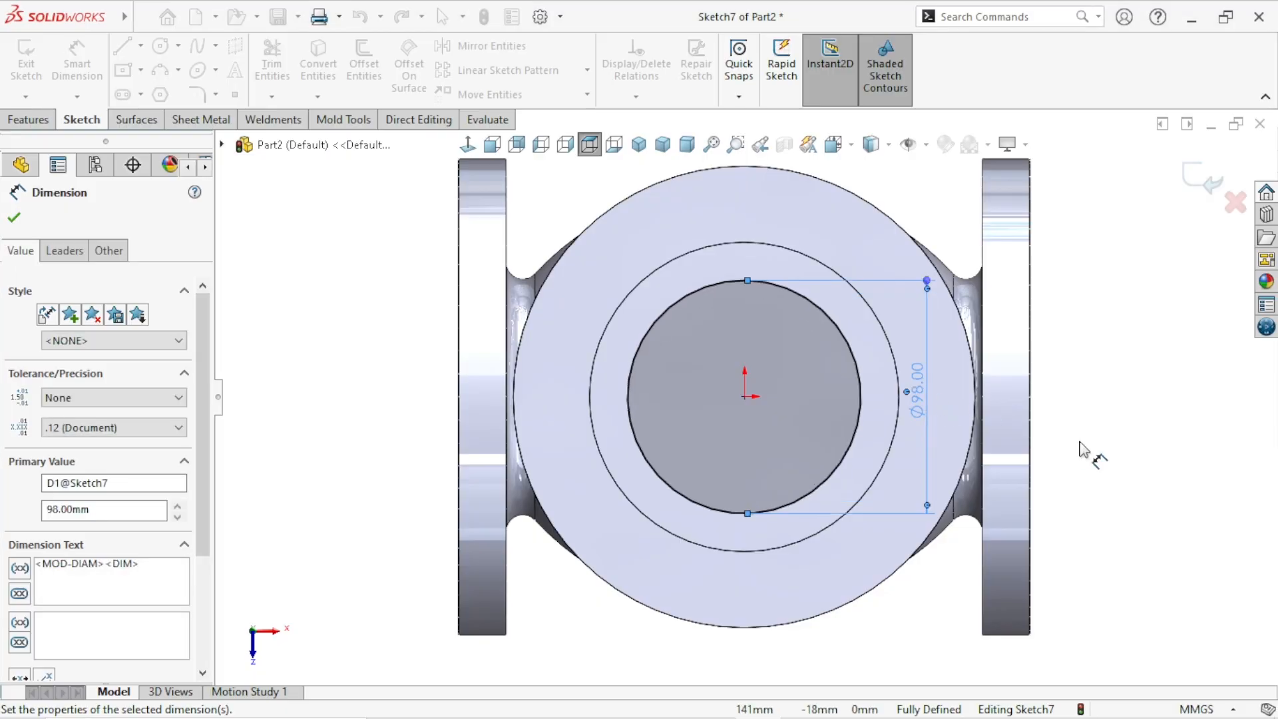
Cut the 98 mm circle Up To Next through the neck into the hollow rounded body.
middle_drag(805, 565, 770, 378)
scroll(770, 378, up, 2)
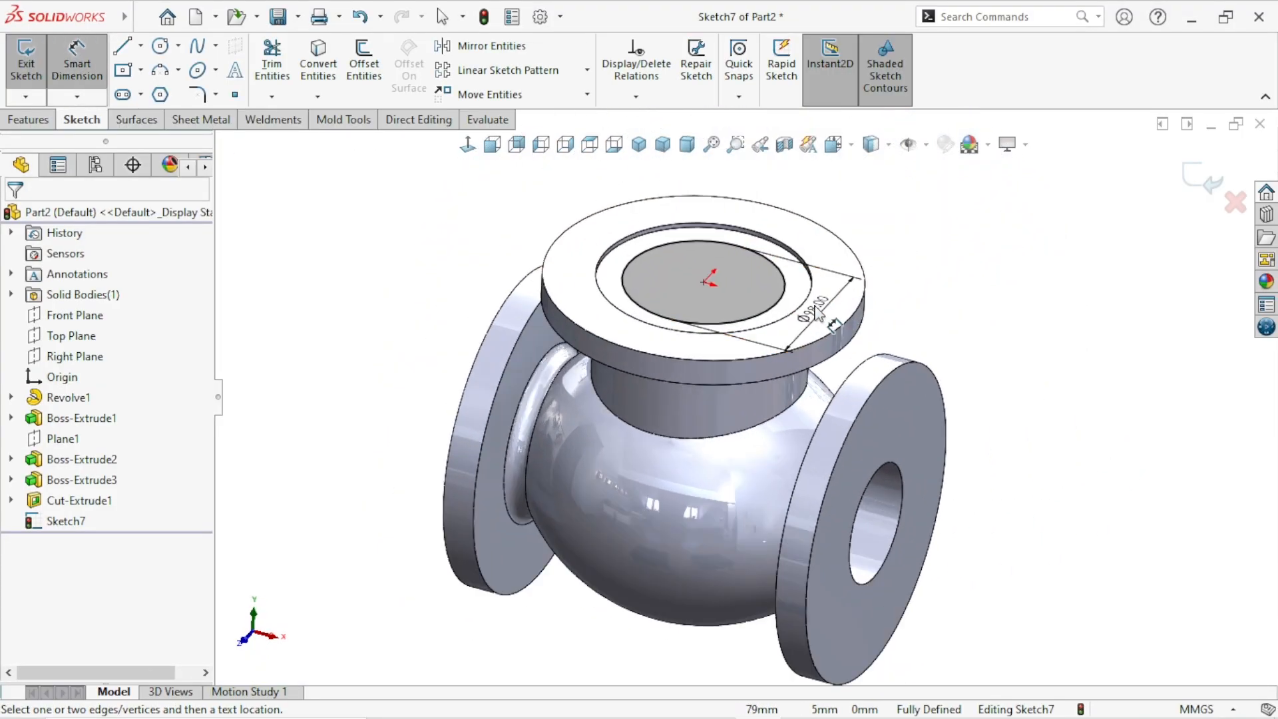
click(26, 119)
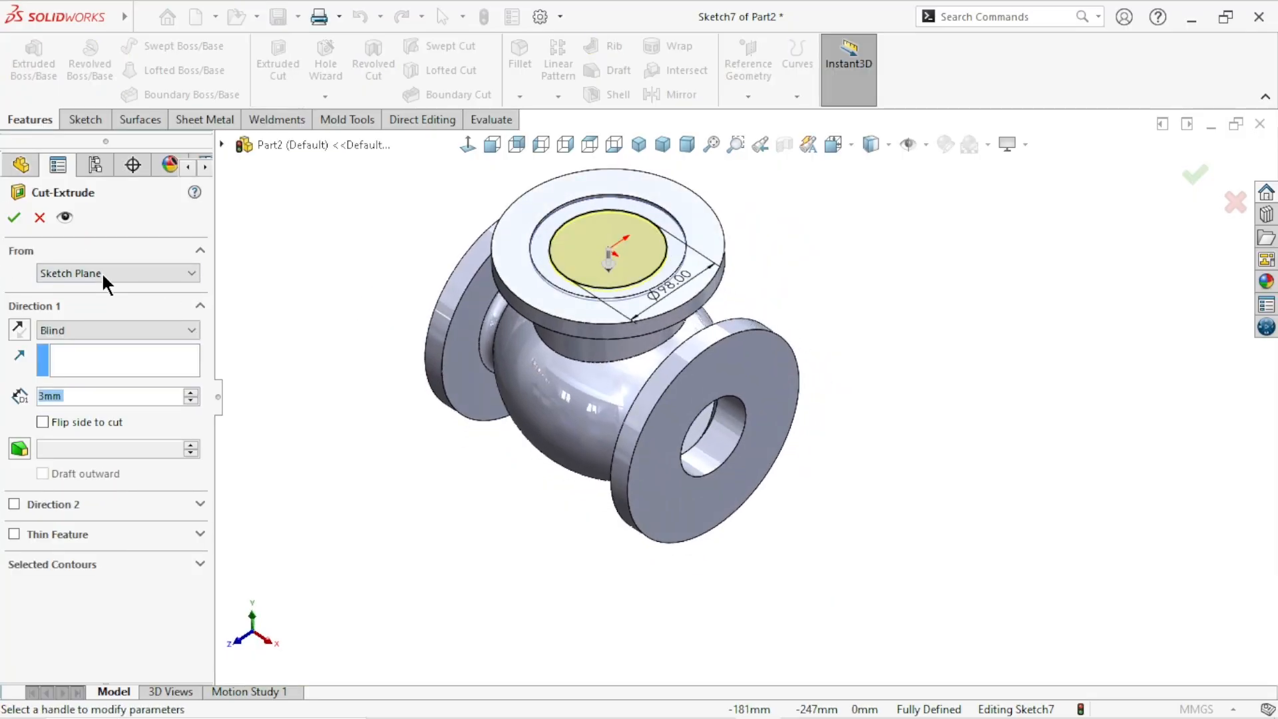
click(89, 329)
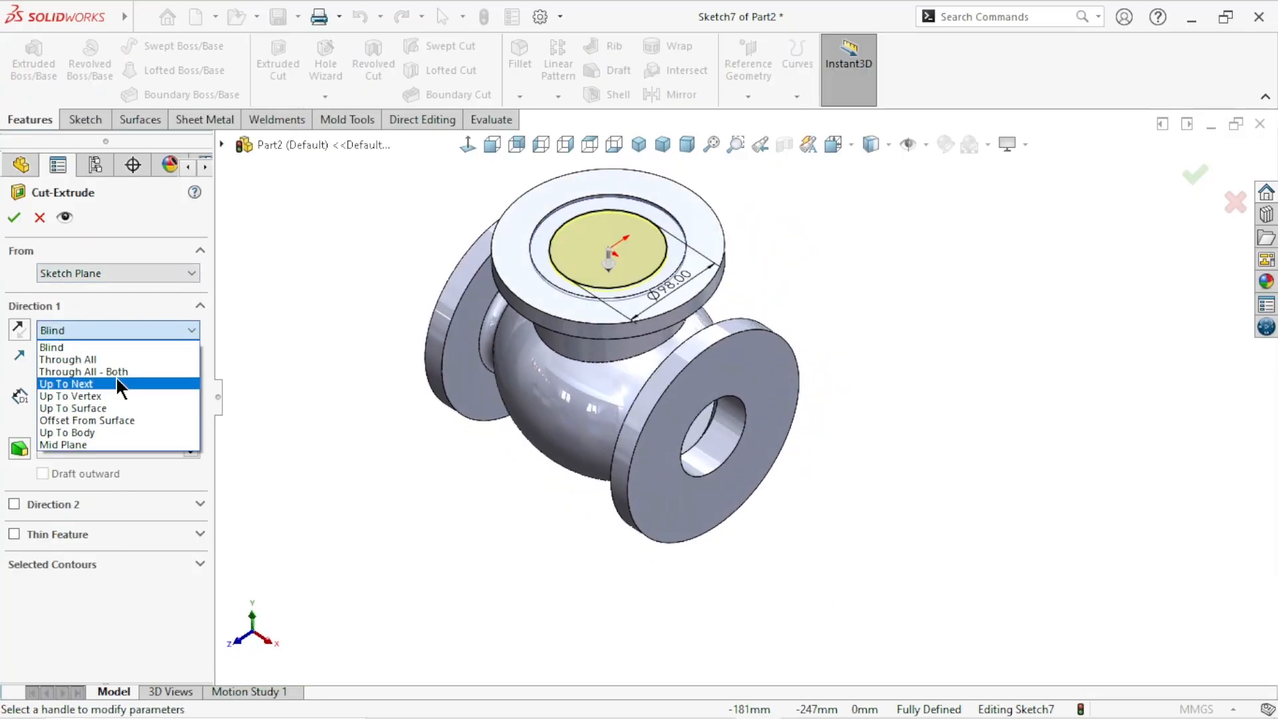
click(116, 384)
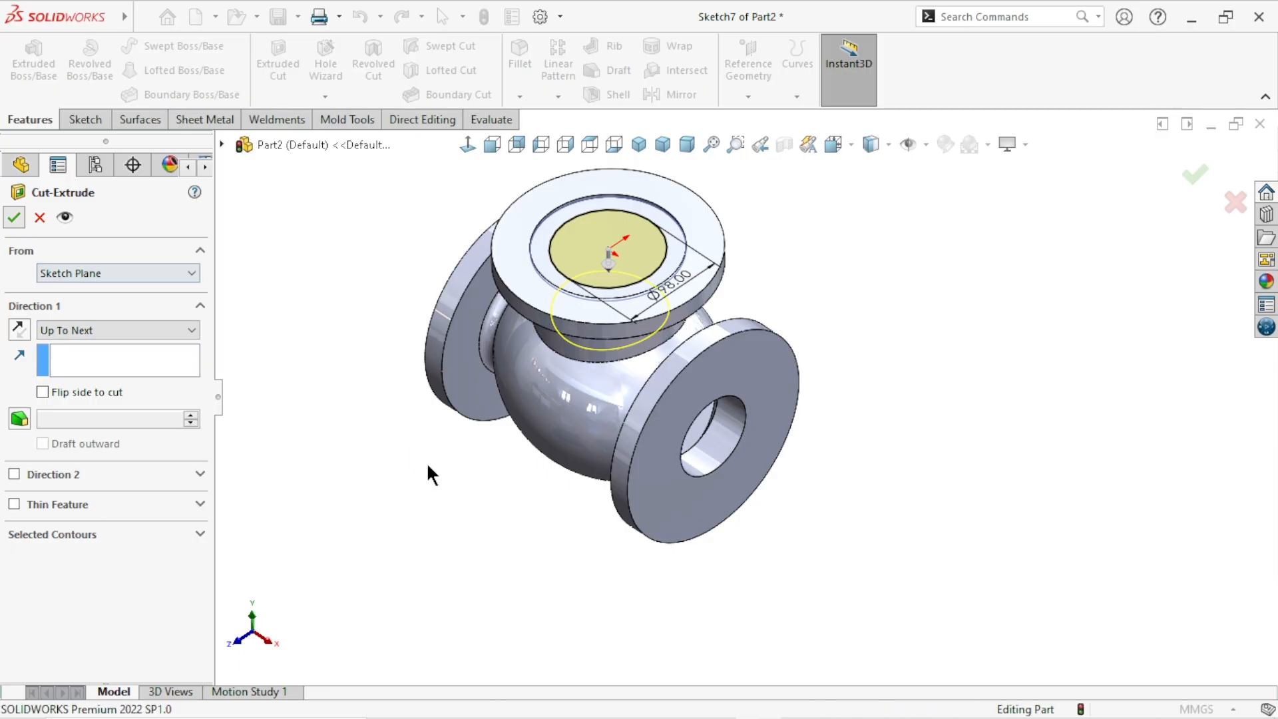
key(Return)
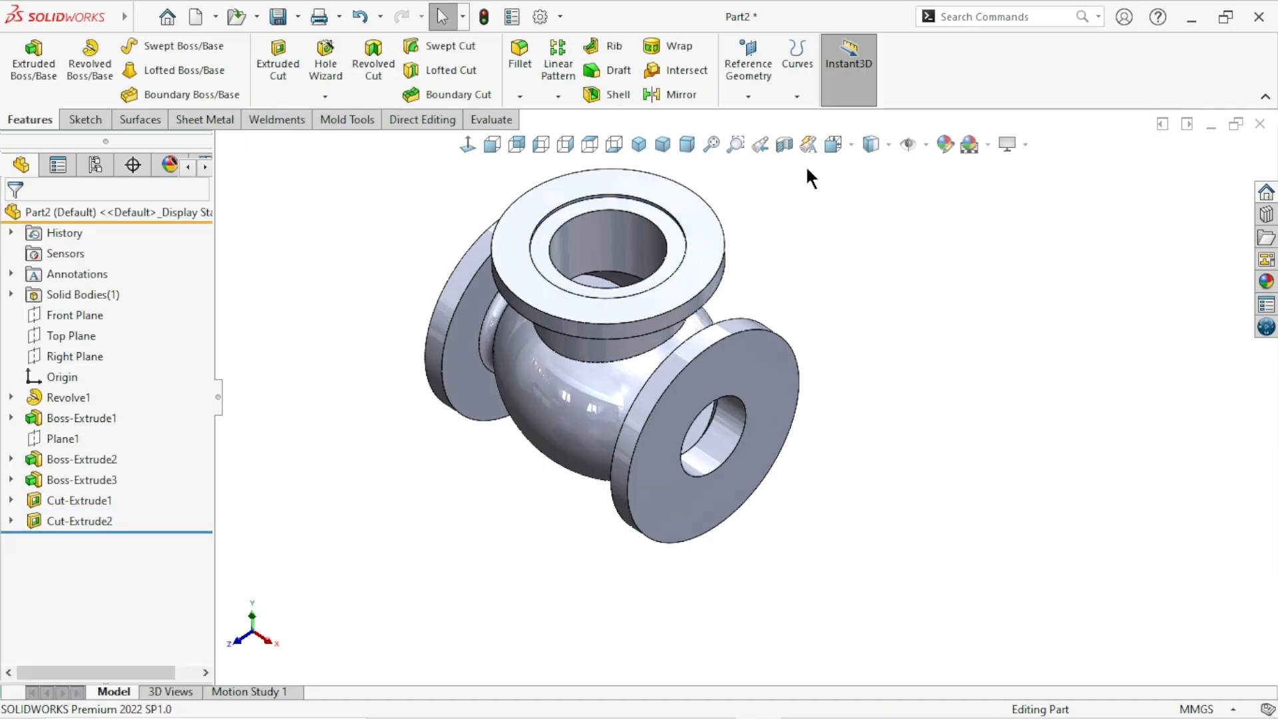
Turn on a planar section view of the valve body along the Front Plane.
click(784, 144)
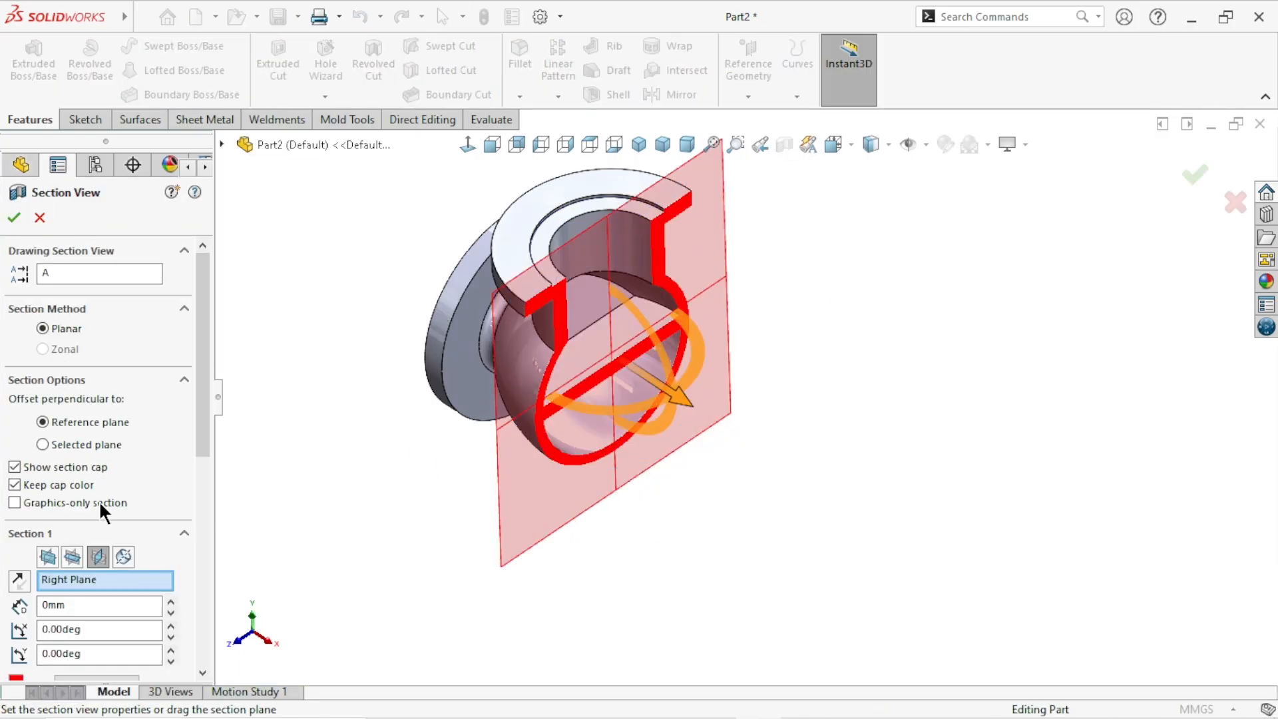
click(47, 559)
click(14, 220)
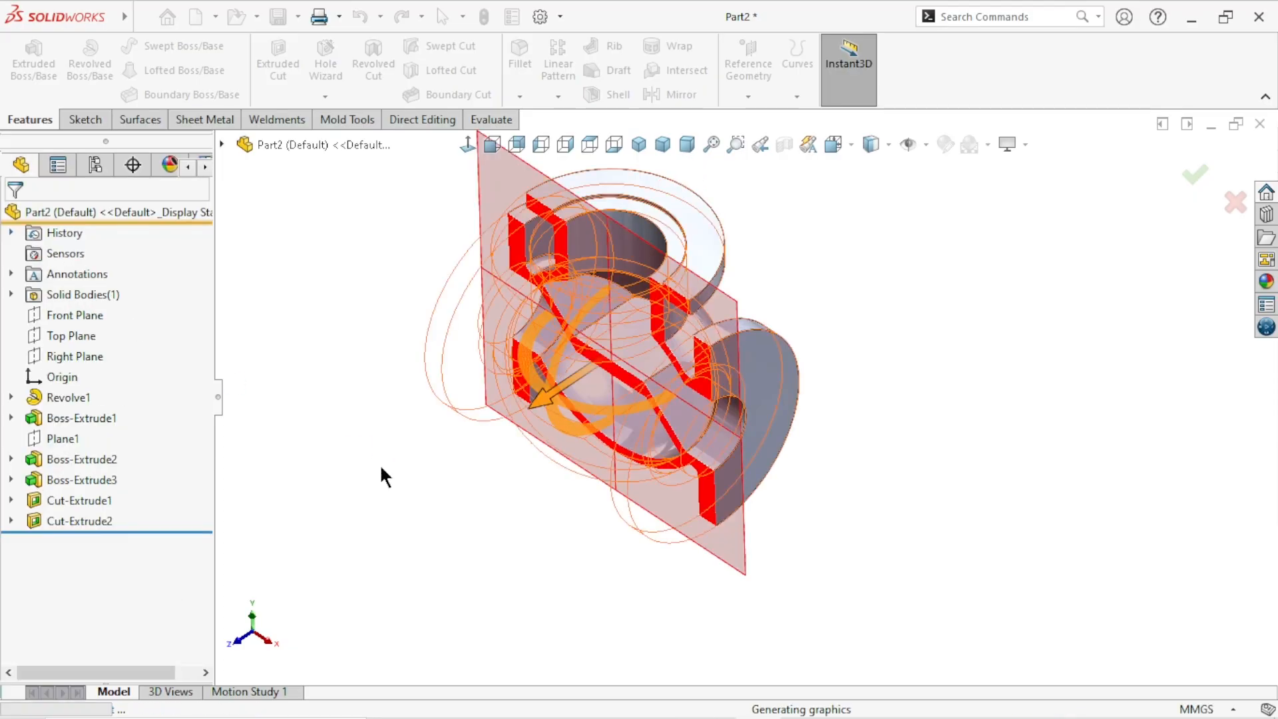
Examine the sectioned valve interior, including the neck bore, the internal partition and the side ports.
middle_drag(525, 585, 552, 570)
scroll(679, 352, up, 3)
scroll(676, 353, down, 4)
middle_drag(616, 486, 554, 519)
scroll(671, 440, up, 4)
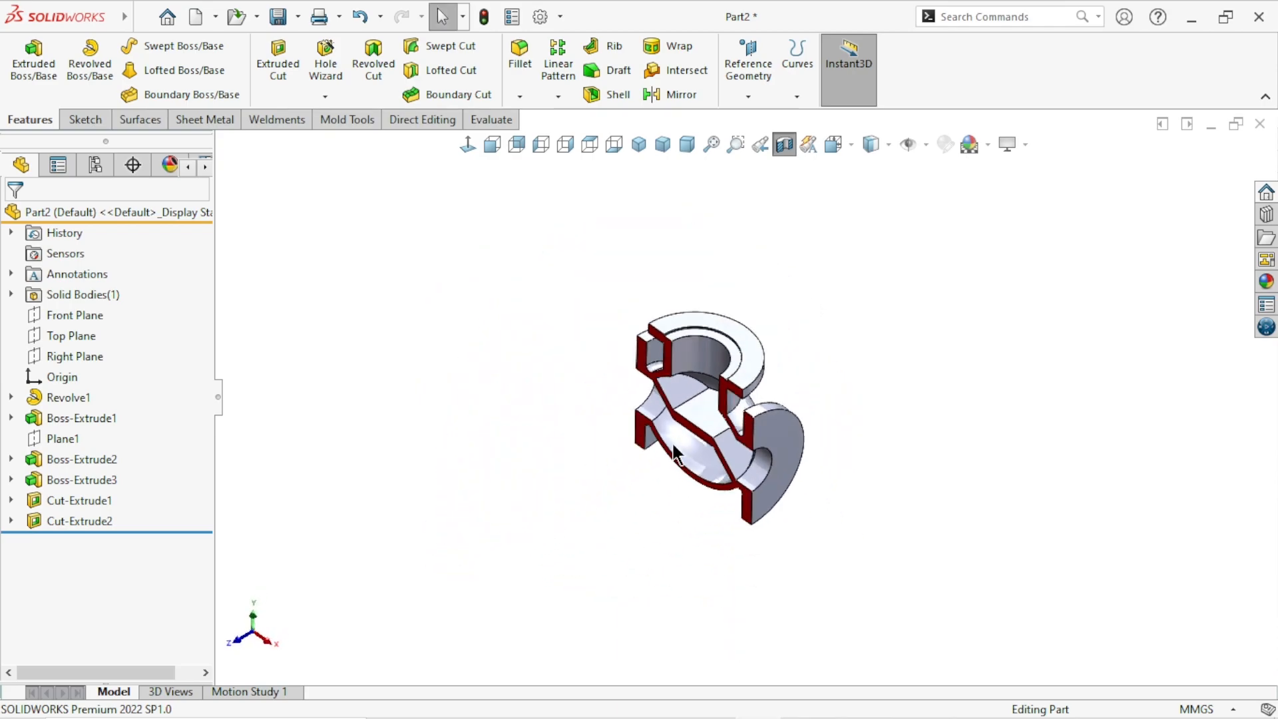
scroll(672, 440, down, 5)
middle_drag(717, 482, 741, 524)
scroll(741, 525, up, 3)
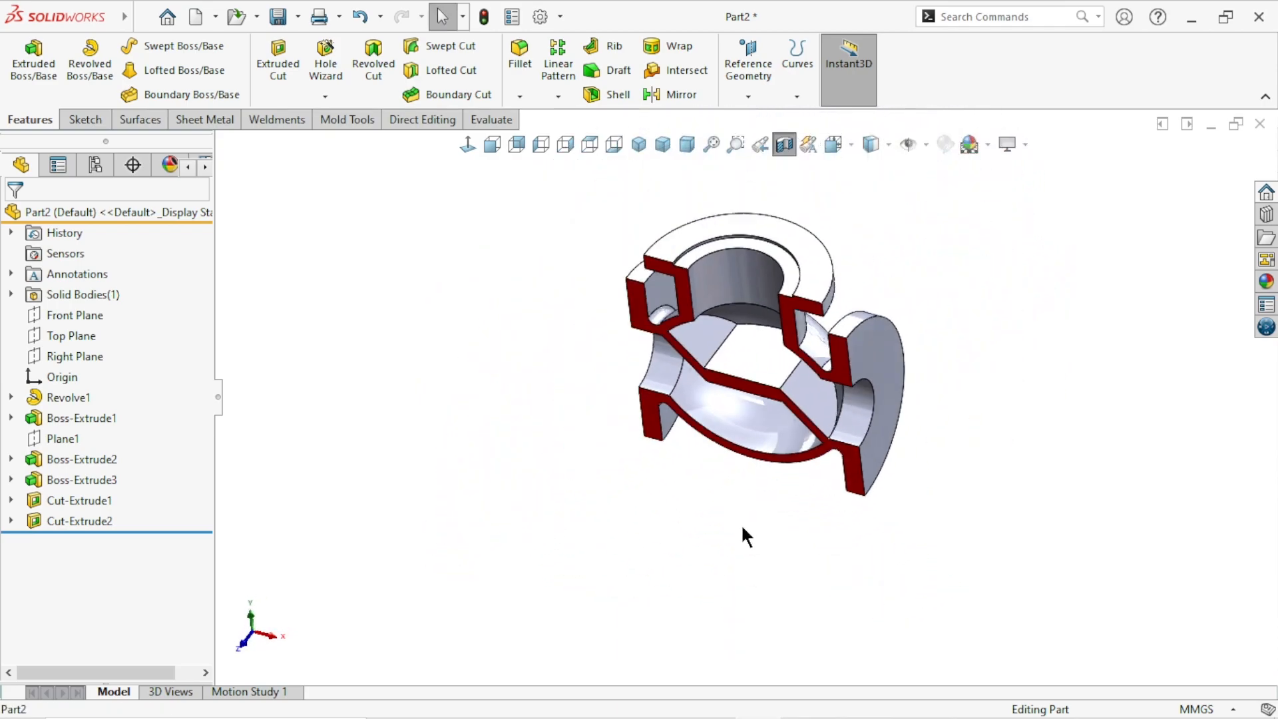
scroll(833, 339, down, 2)
scroll(990, 508, up, 3)
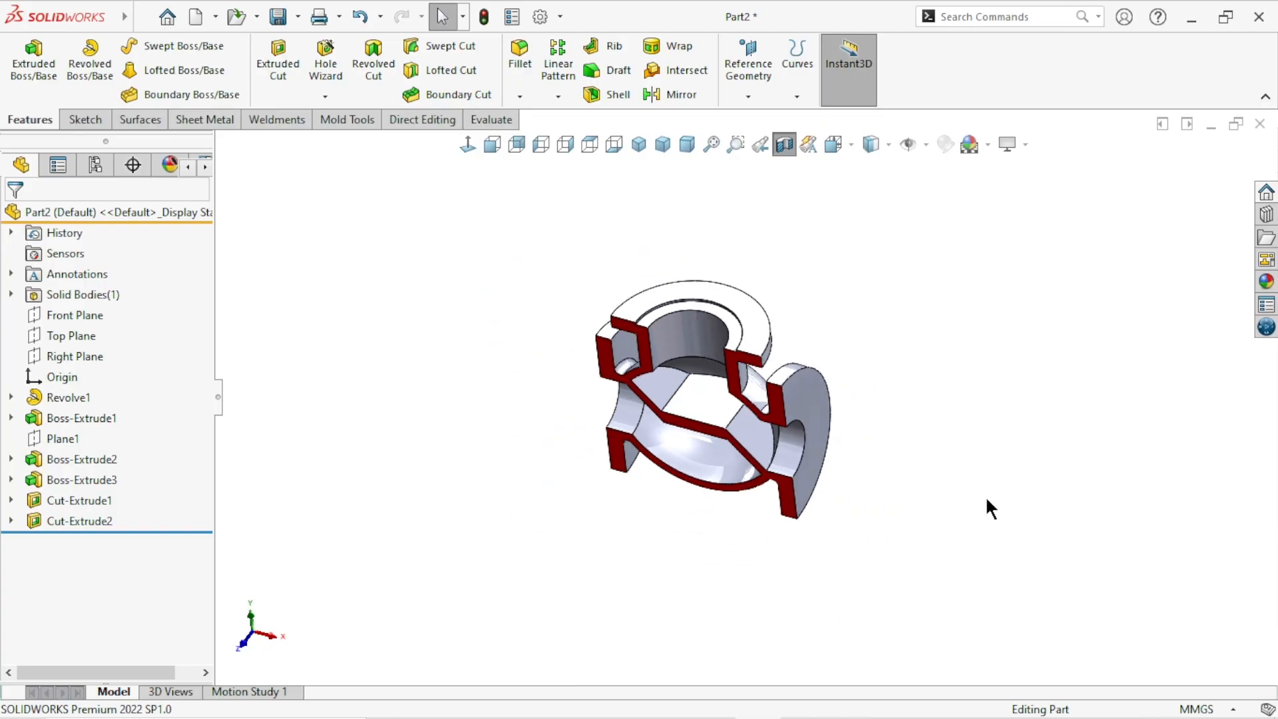
scroll(805, 442, down, 3)
middle_drag(769, 484, 747, 479)
scroll(755, 436, up, 2)
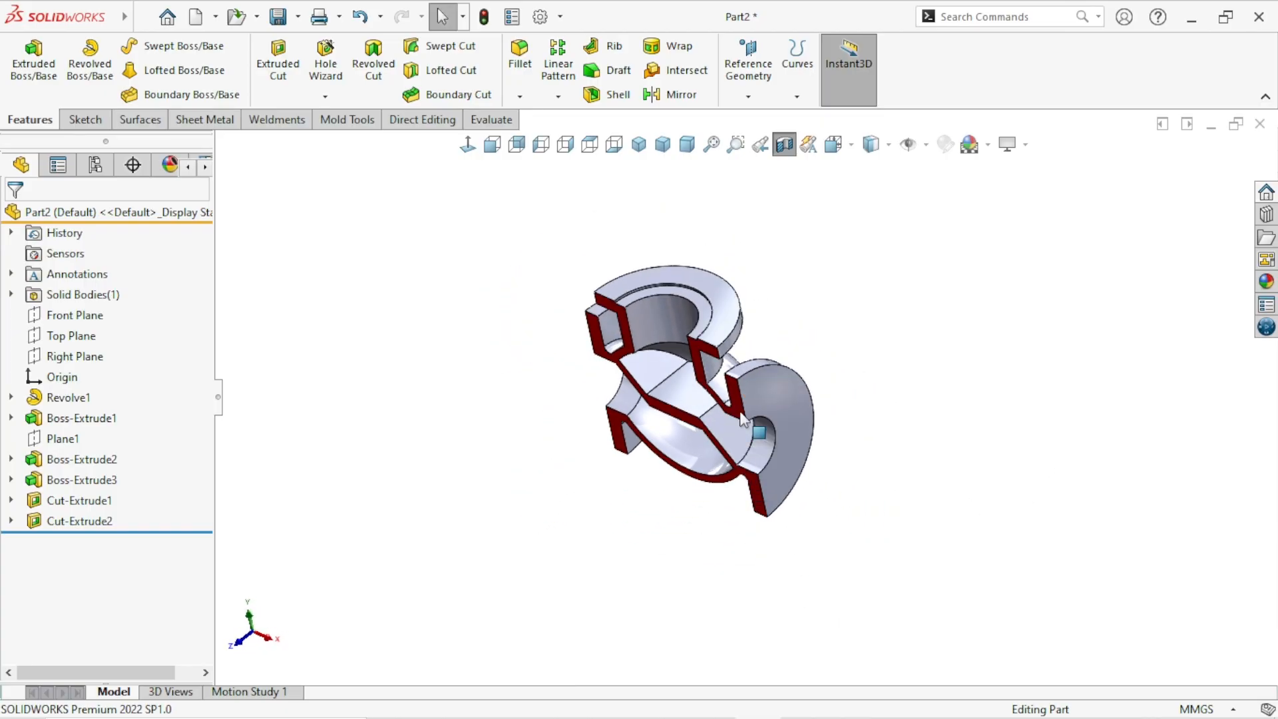
Fillet the outer edge where the upper neck meets the rounded body with a symmetric 20 mm radius.
scroll(752, 422, down, 4)
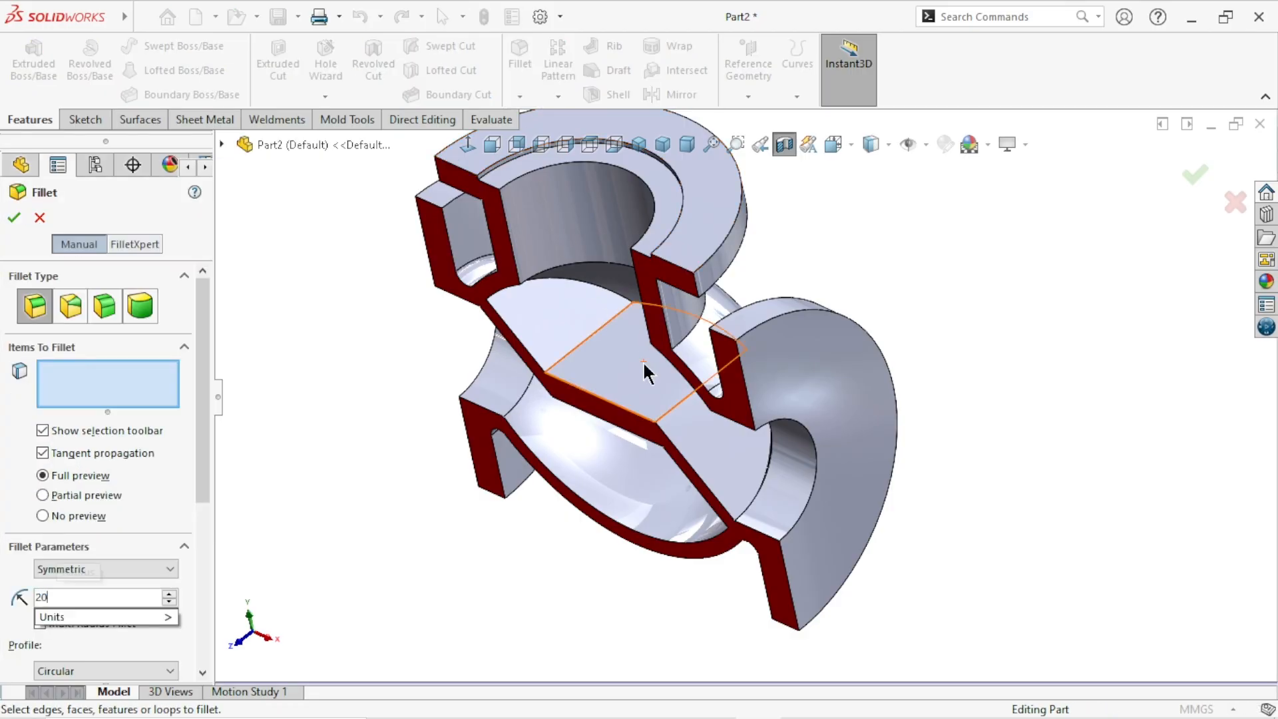
middle_drag(1020, 402, 947, 277)
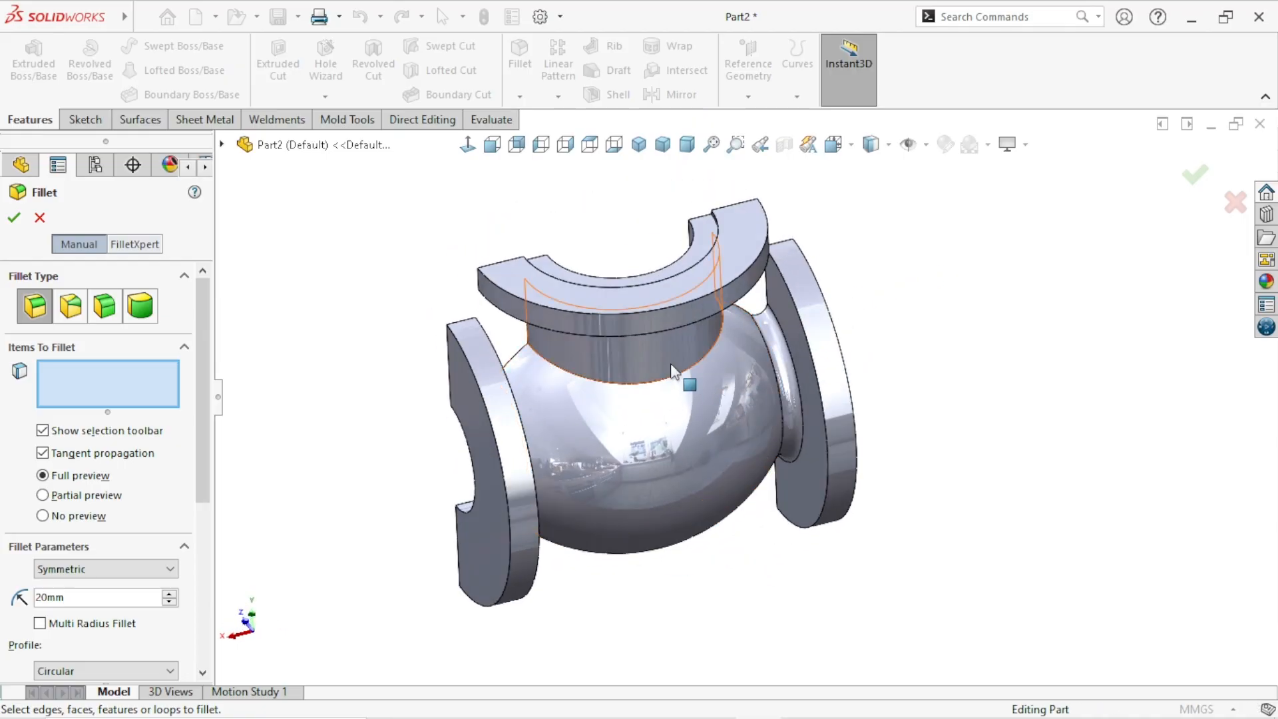
scroll(685, 377, down, 5)
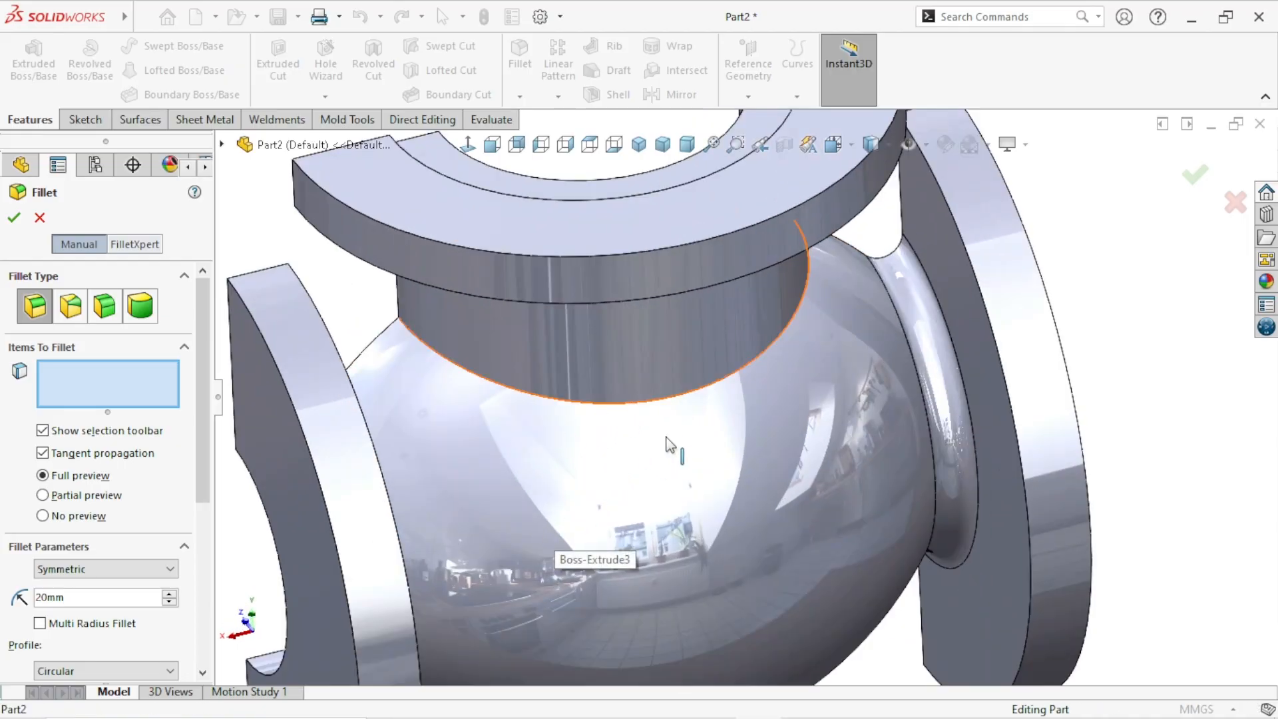
click(535, 433)
click(14, 218)
scroll(646, 573, up, 3)
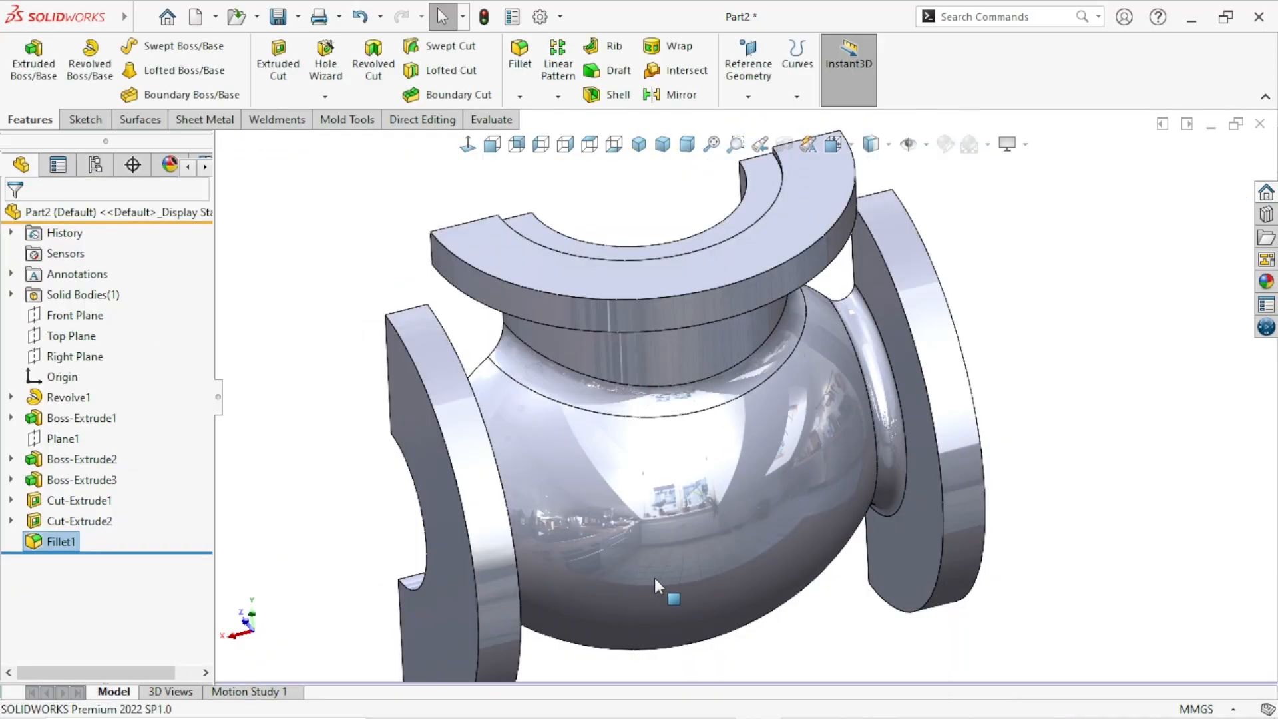
Fillet both inner edges where the side ports open into the hollow body with a symmetric 35 mm radius.
scroll(651, 577, up, 1)
middle_drag(499, 497, 721, 539)
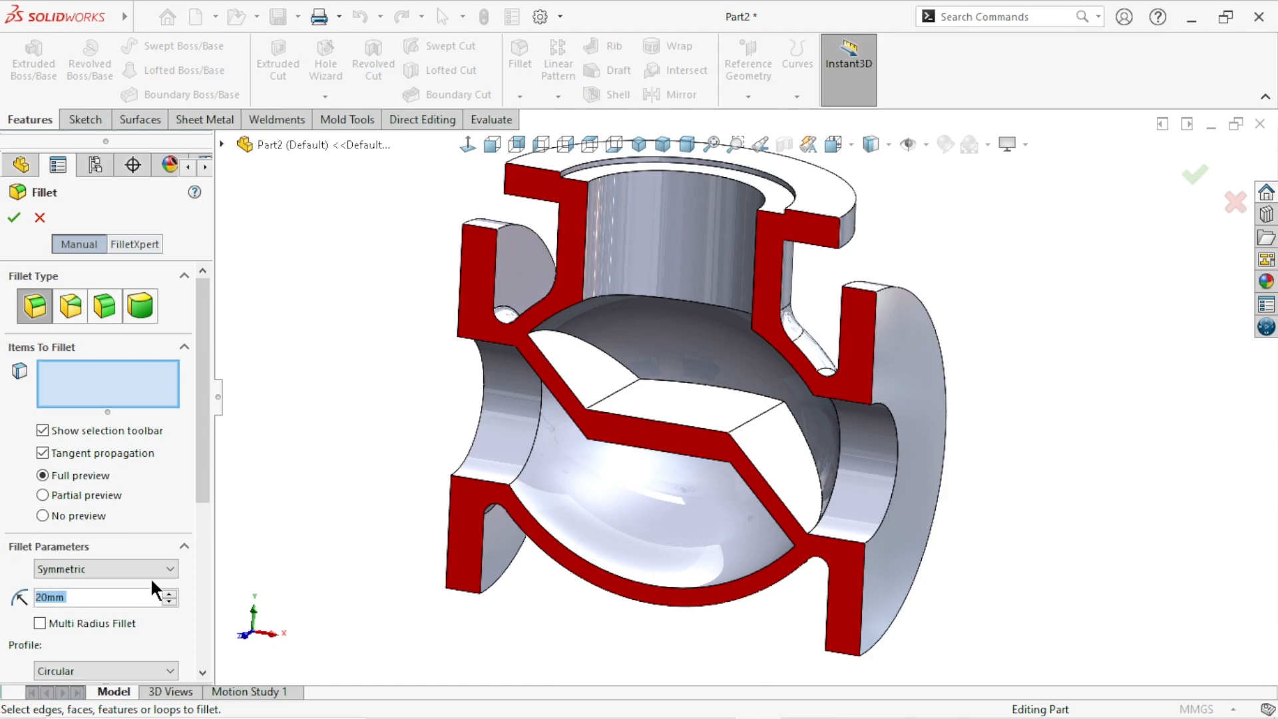
text(35)
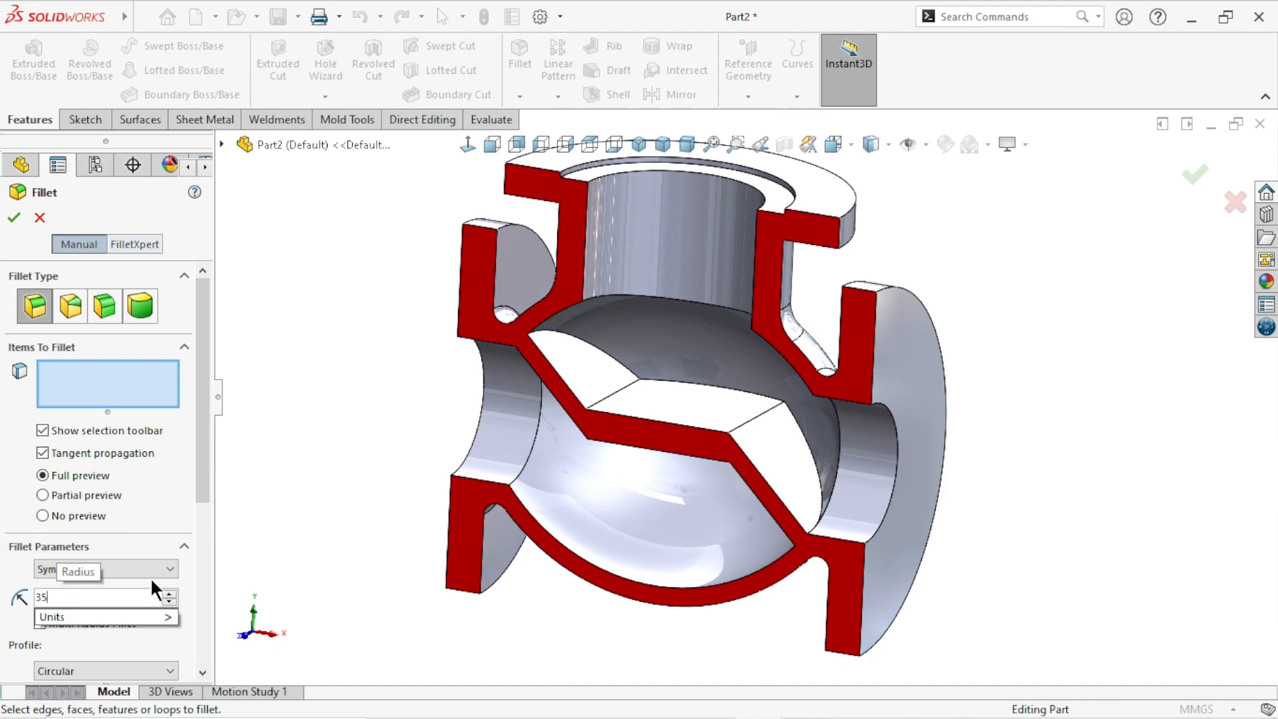
key(Return)
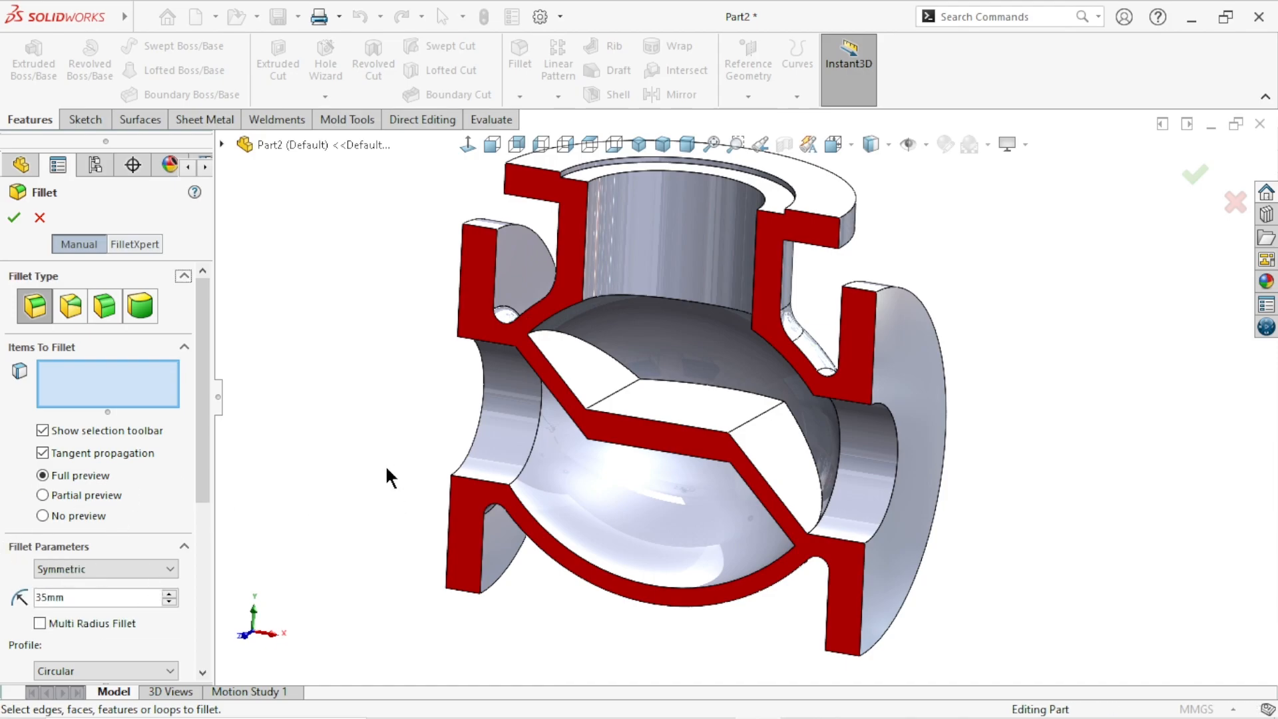
click(541, 407)
middle_drag(583, 485, 771, 436)
click(748, 385)
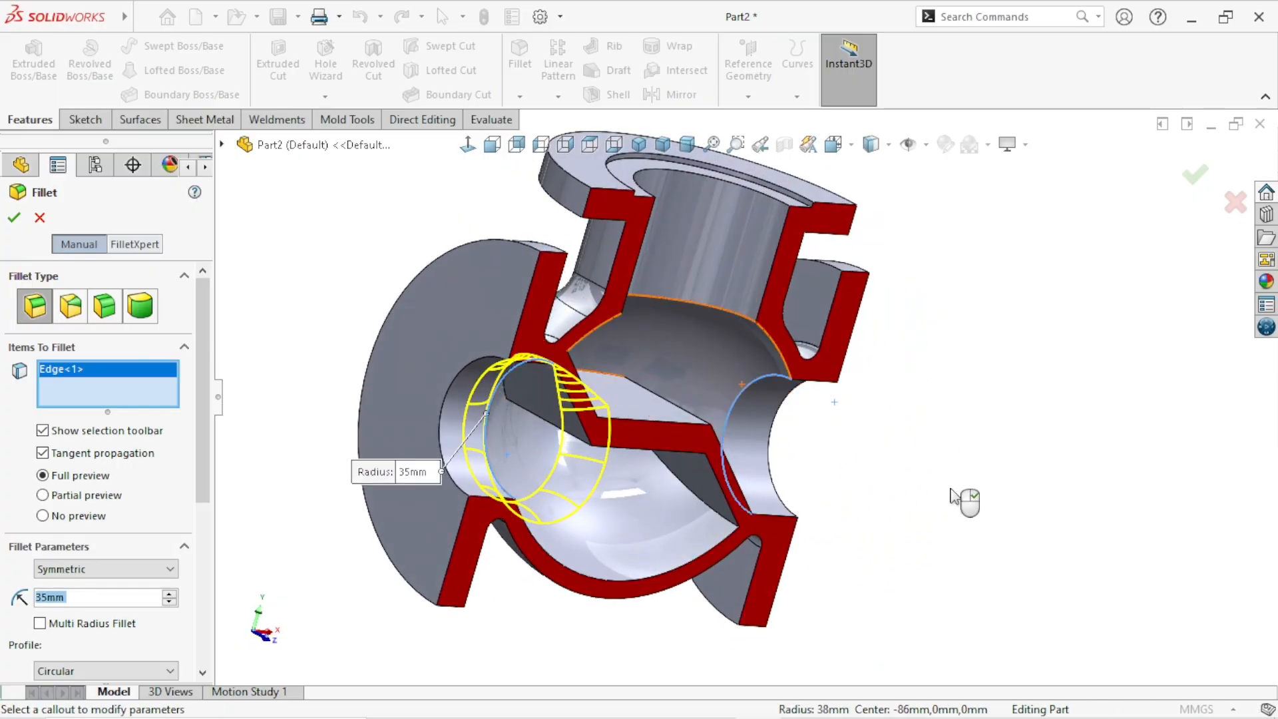
middle_drag(978, 536, 93, 347)
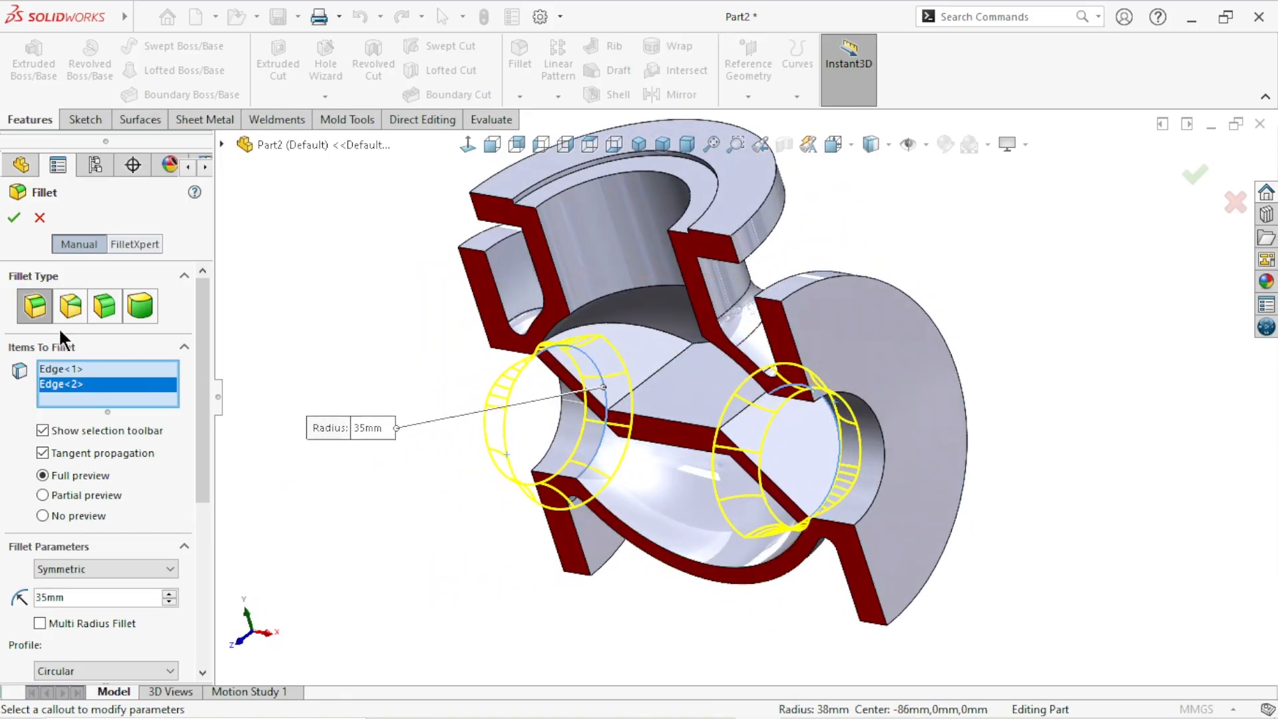
click(12, 223)
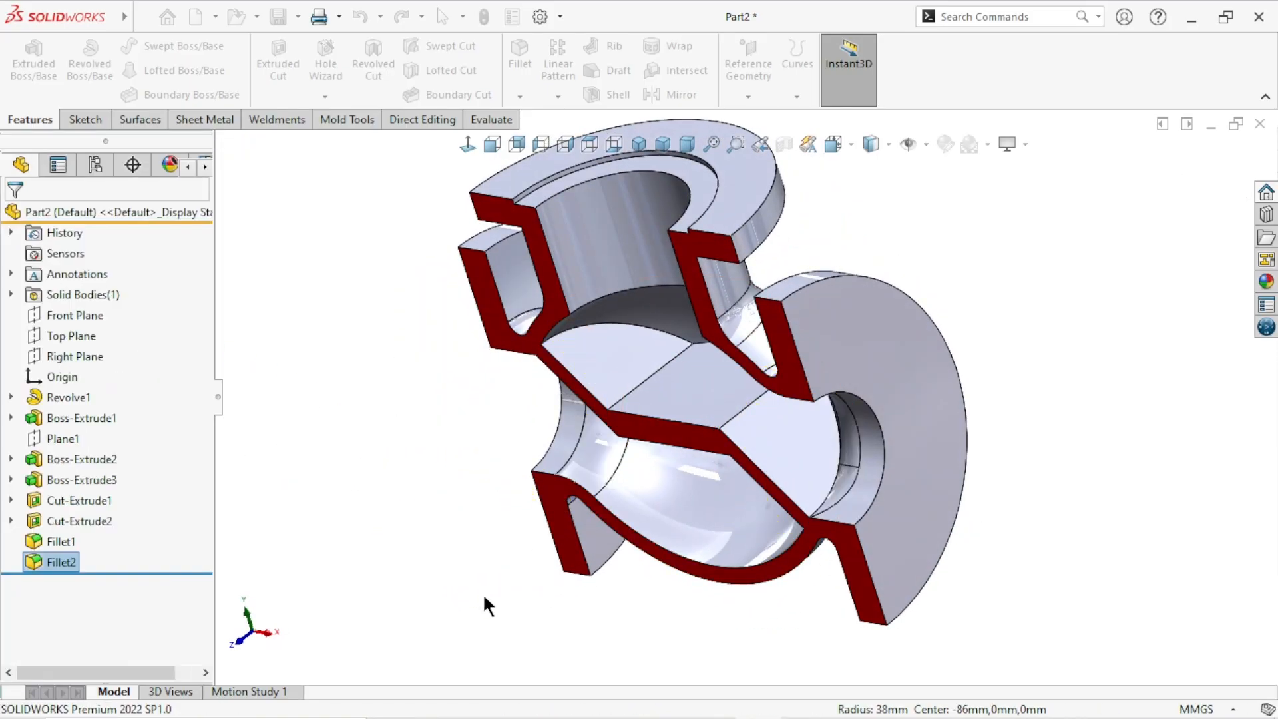
Set up a symmetric 12 mm fillet on the three edges where the internal partition's upper faces meet the body wall.
key(f)
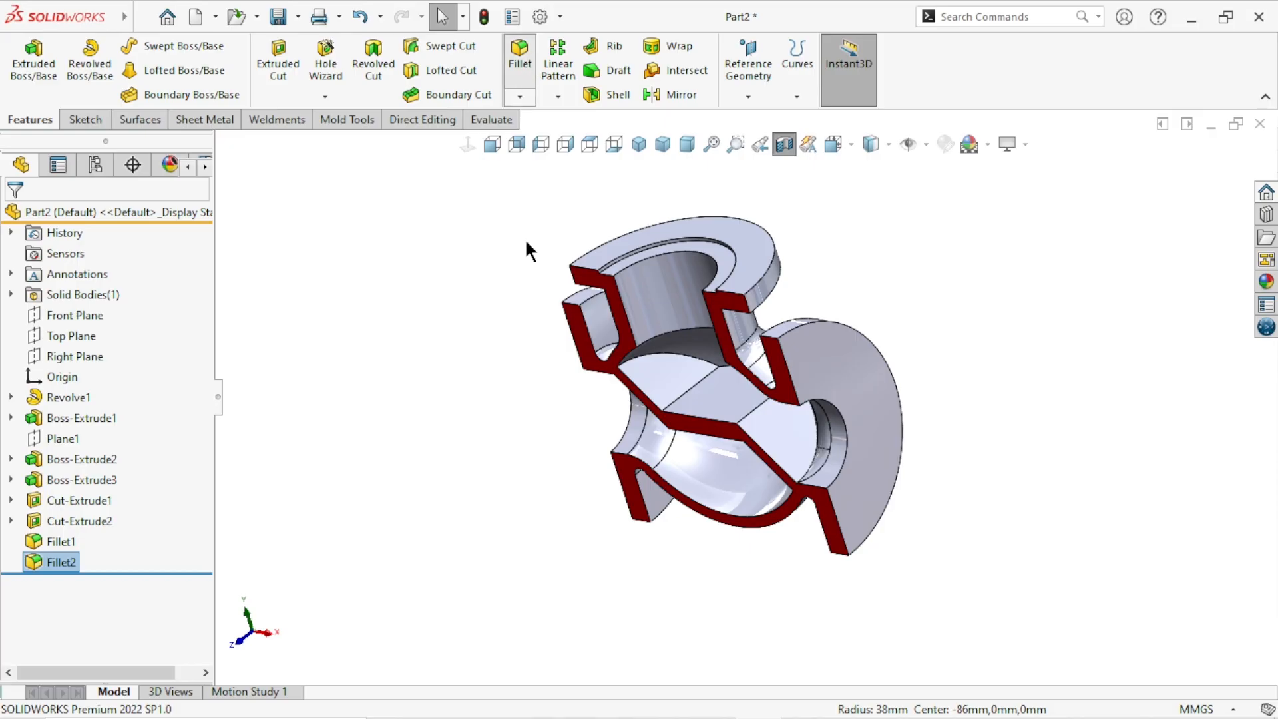
middle_drag(821, 485, 840, 512)
scroll(764, 386, down, 3)
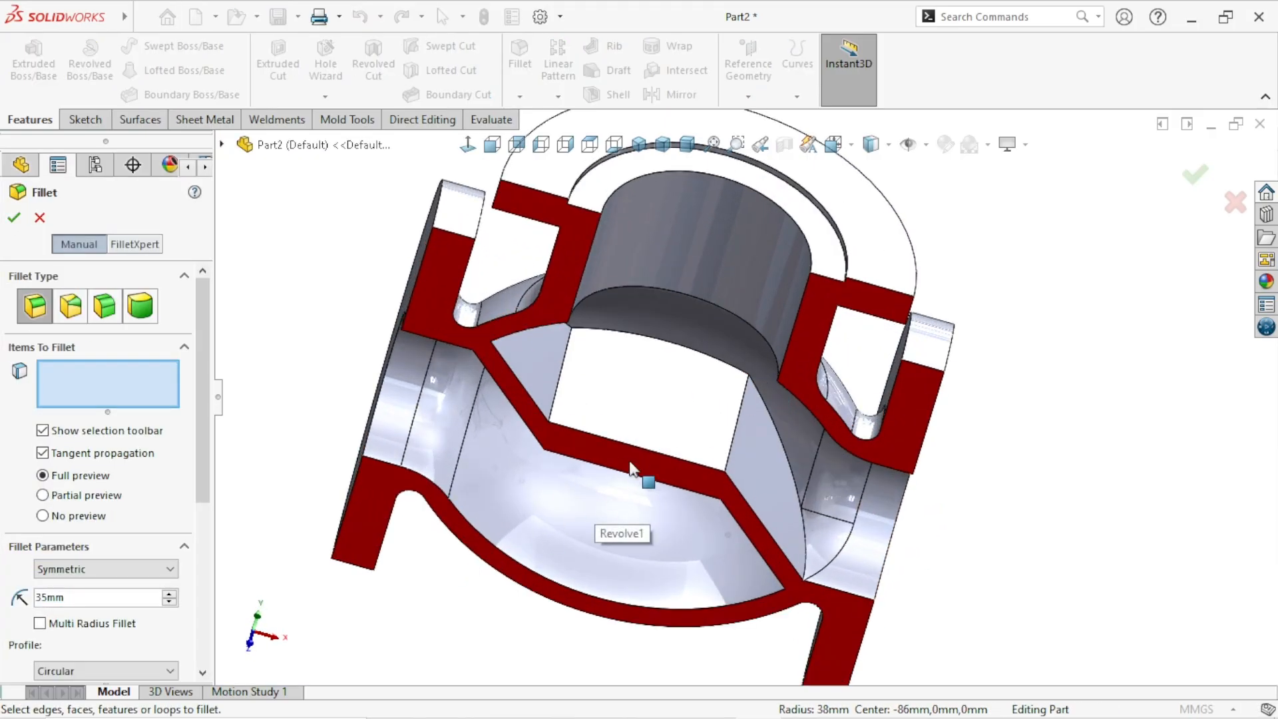
double_click(73, 597)
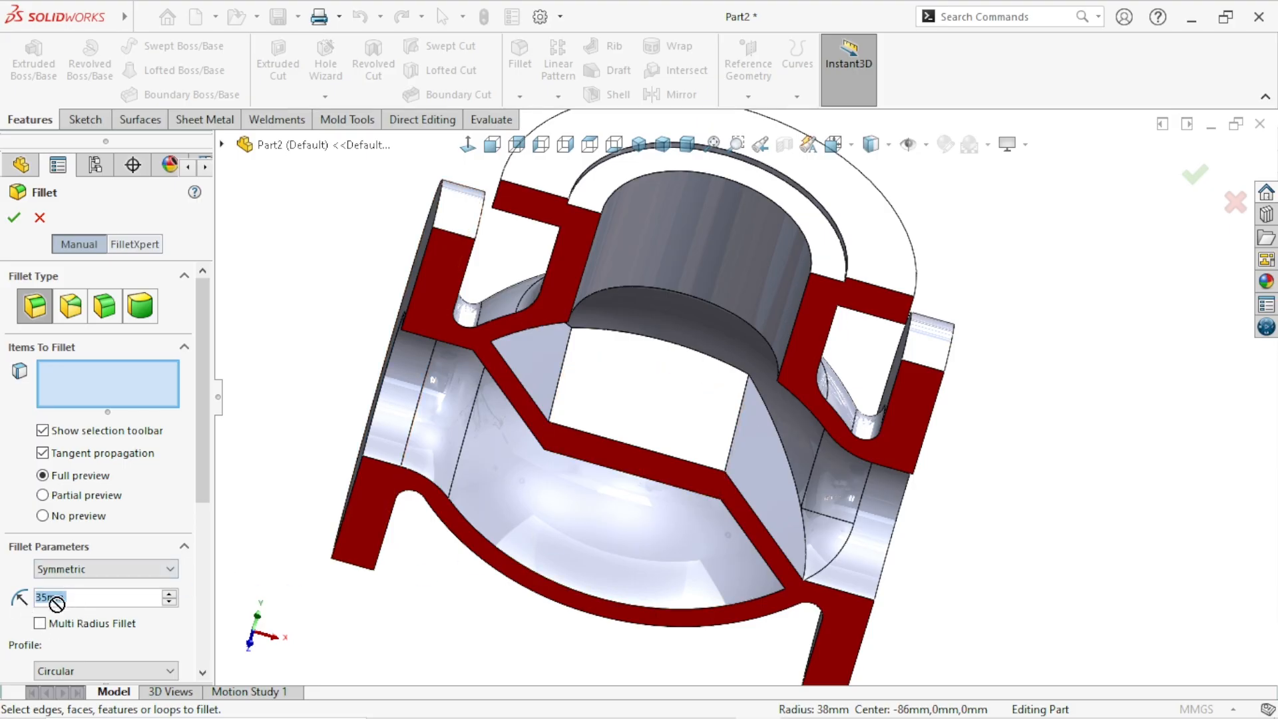
text(12)
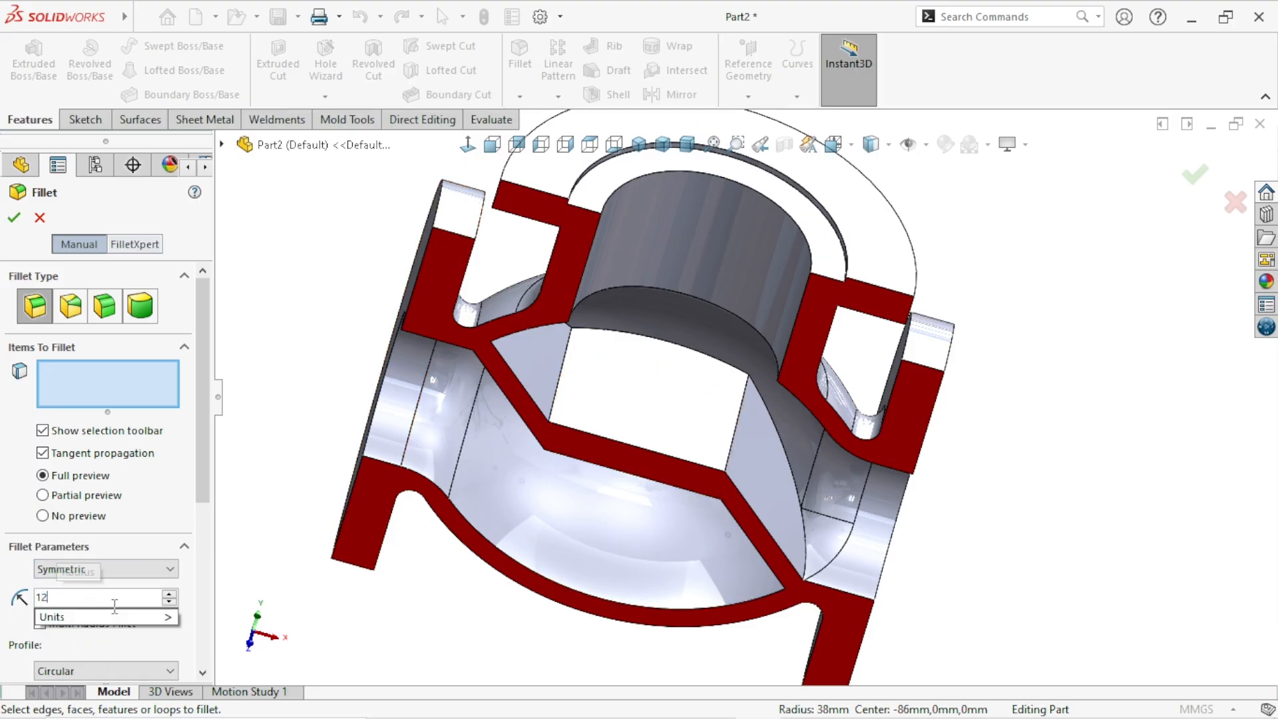
key(Return)
scroll(941, 544, up, 3)
scroll(685, 442, down, 3)
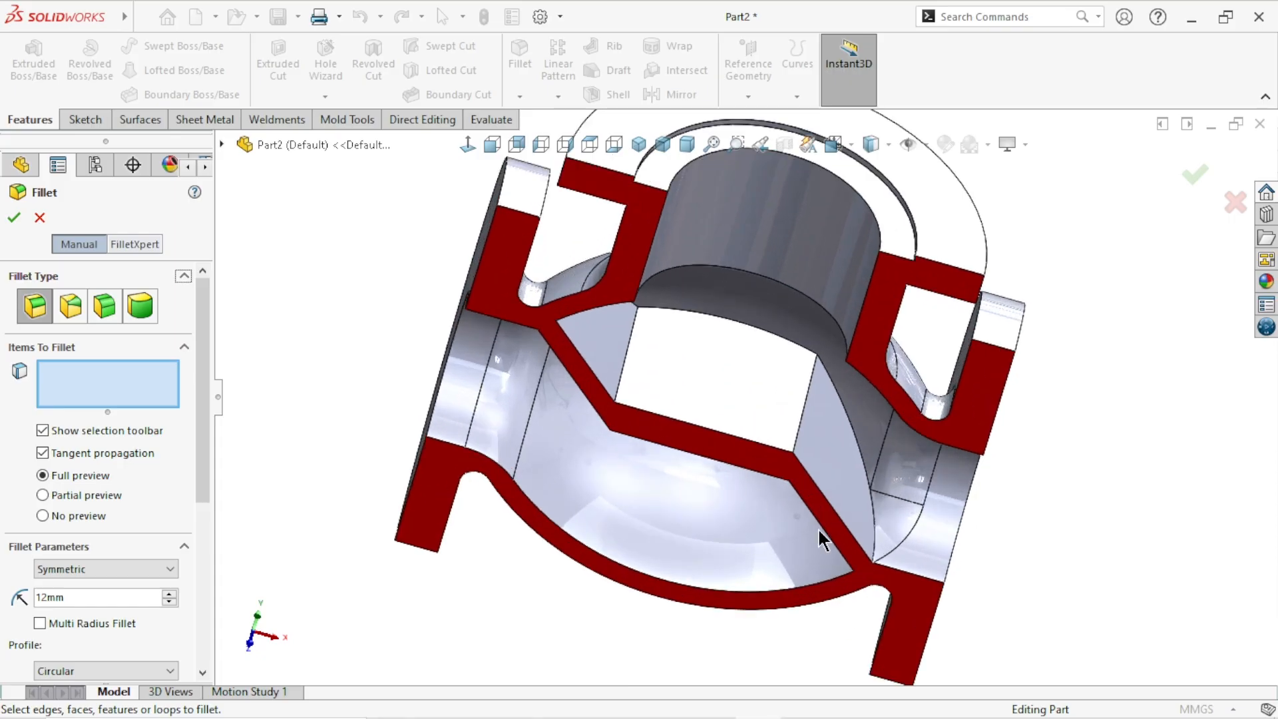
middle_drag(953, 564, 902, 527)
scroll(756, 379, down, 3)
scroll(707, 337, up, 3)
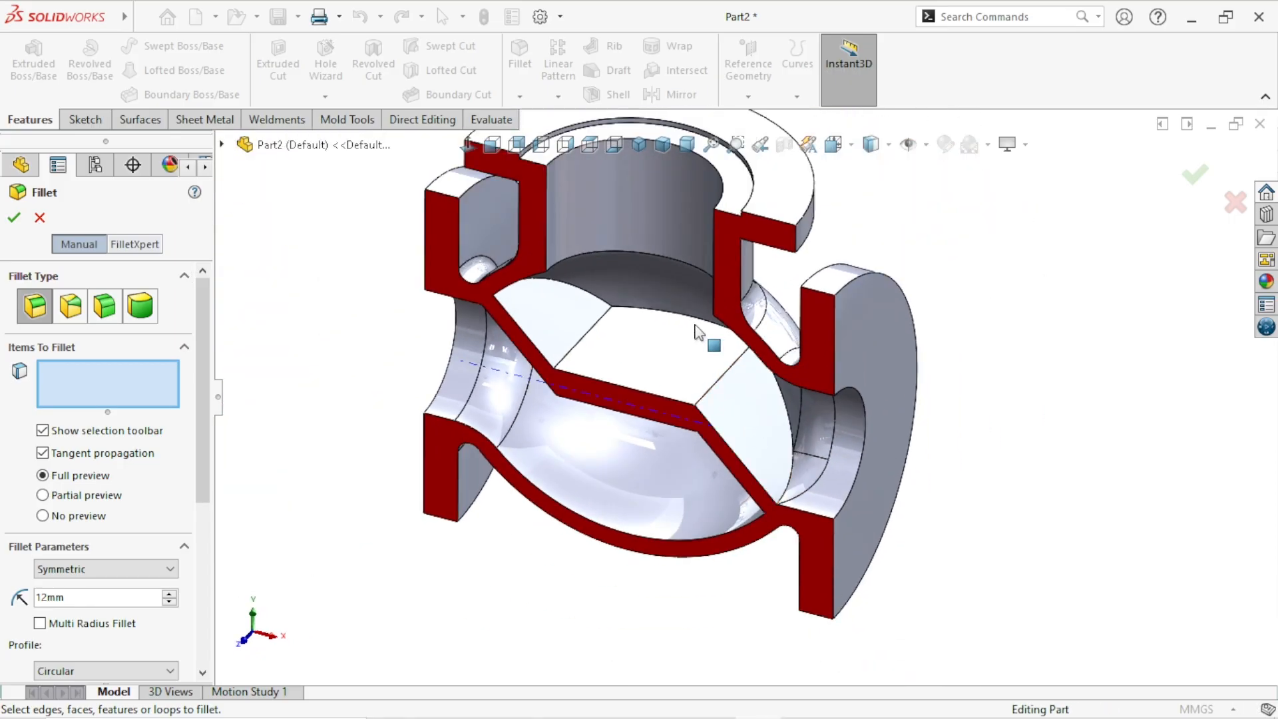
scroll(642, 449, down, 4)
click(691, 321)
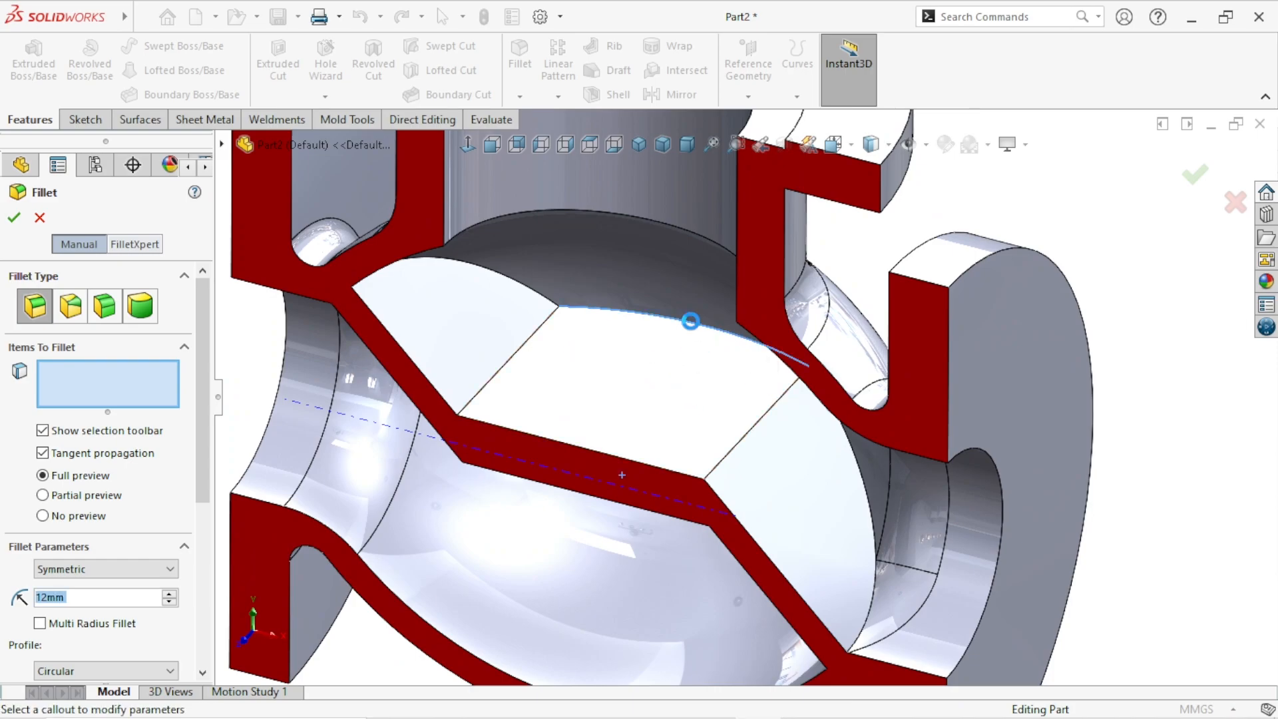
click(469, 263)
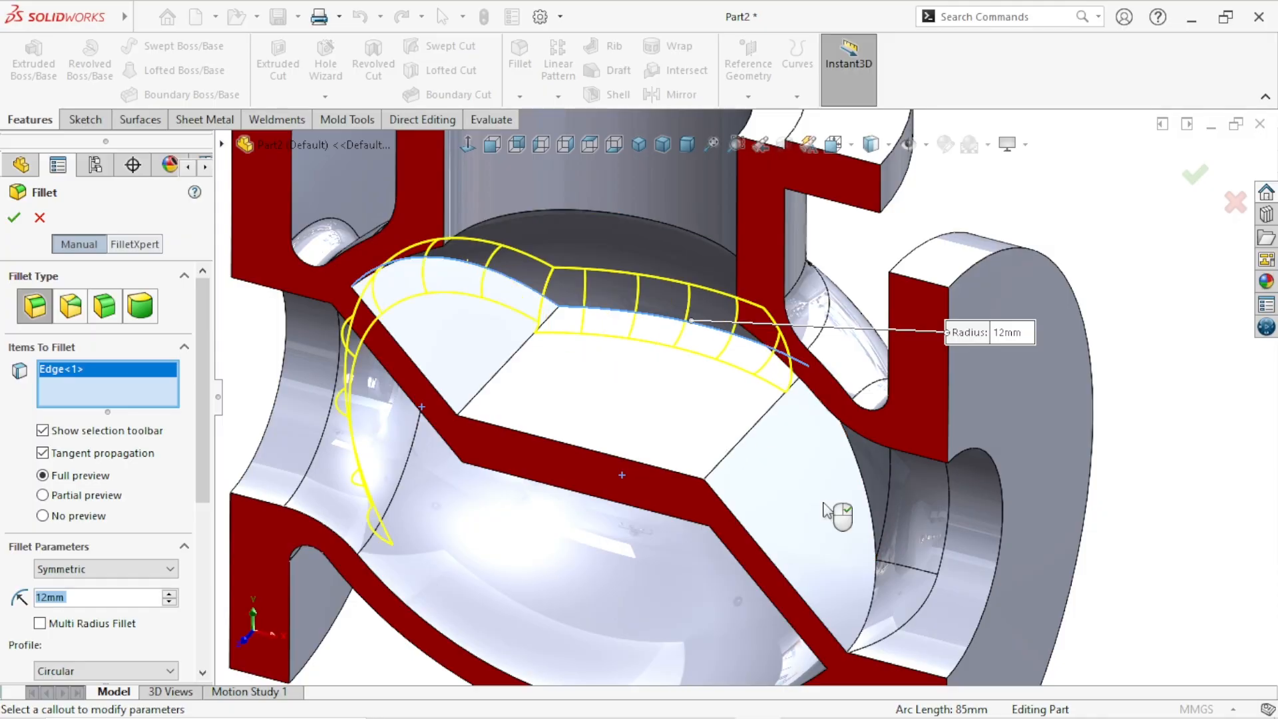
click(867, 504)
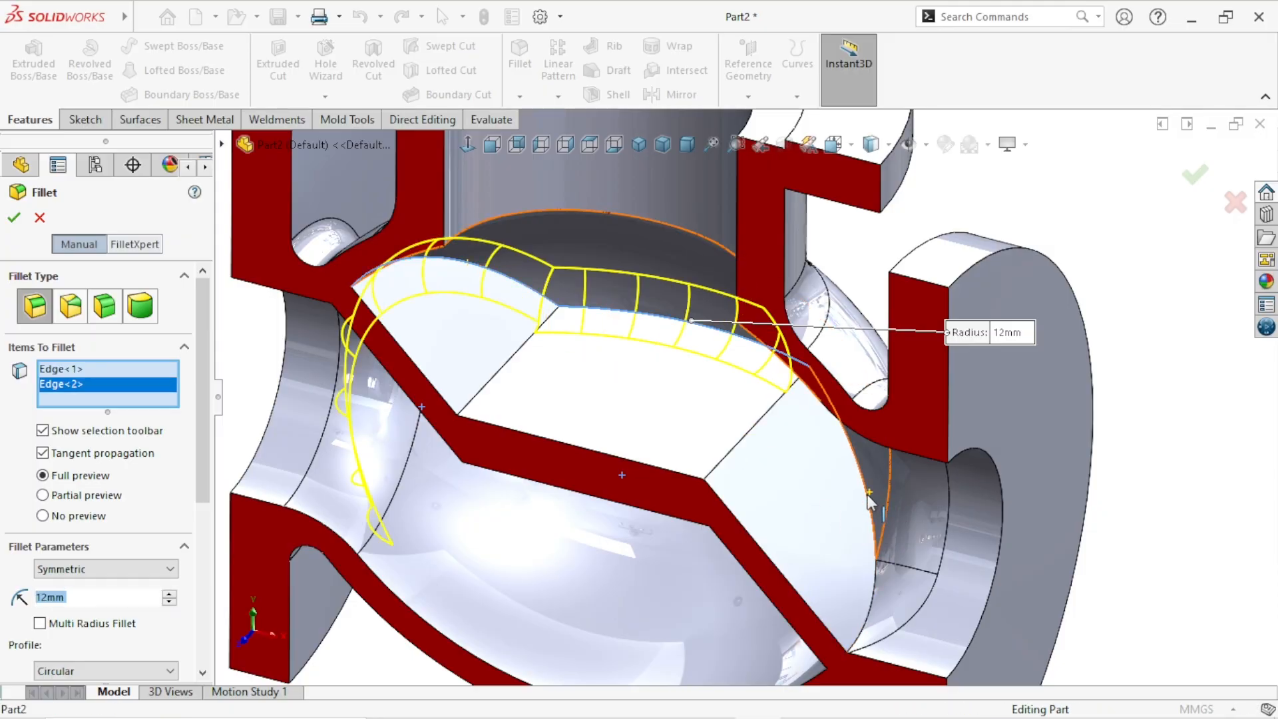
Add the three edges where the partition's underside meets the body wall to the 12 mm fillet and apply it.
scroll(561, 593, up, 3)
middle_drag(597, 585, 562, 398)
scroll(562, 398, down, 3)
scroll(562, 398, down, 2)
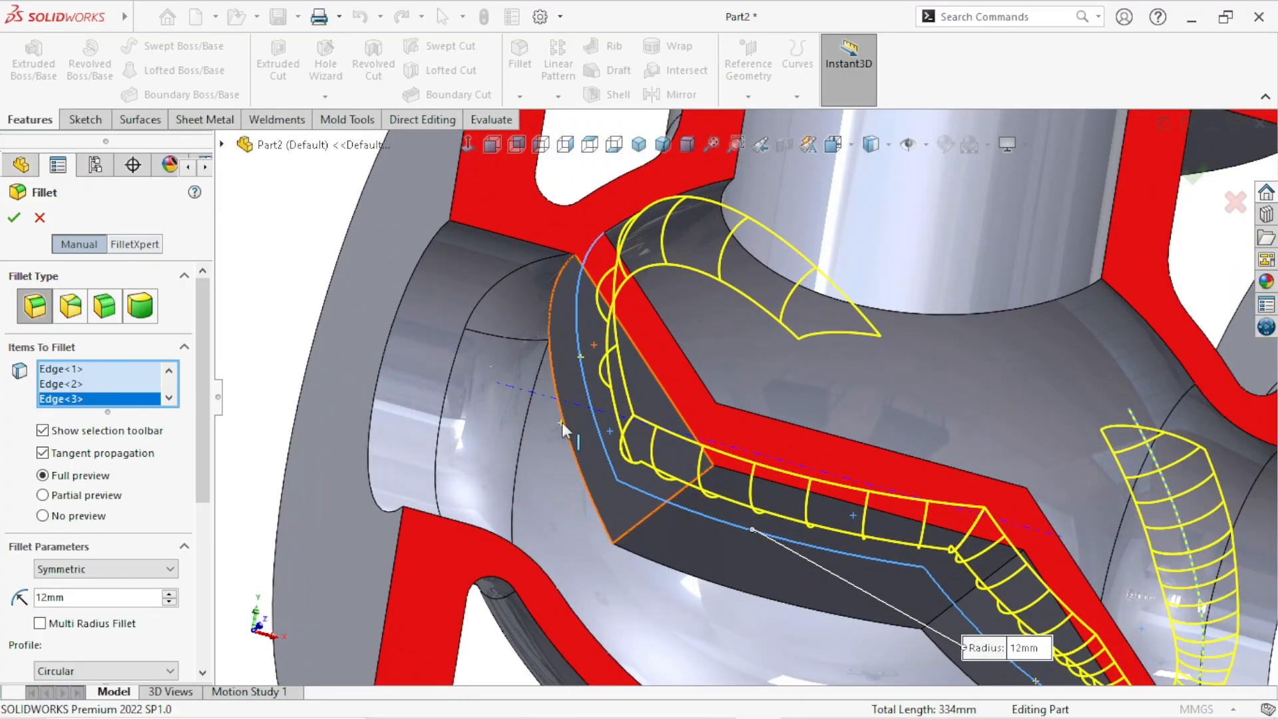
click(563, 418)
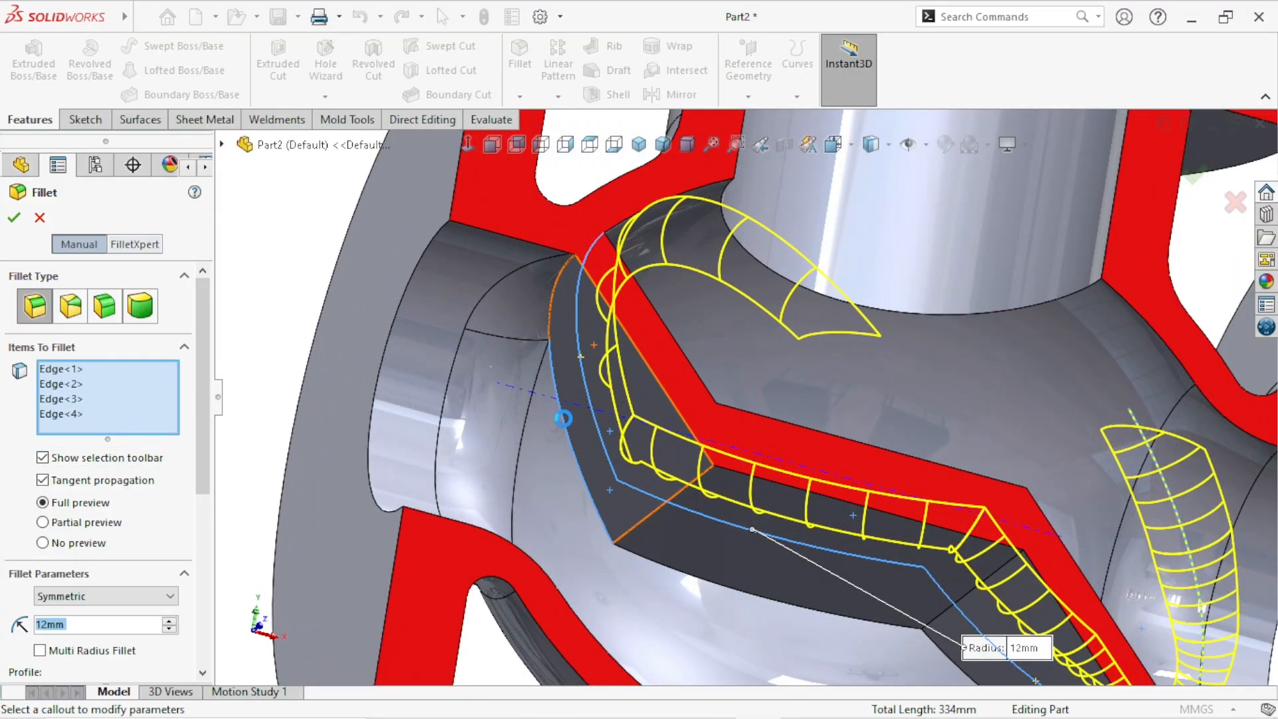
click(724, 586)
scroll(810, 612, up, 5)
scroll(811, 613, down, 5)
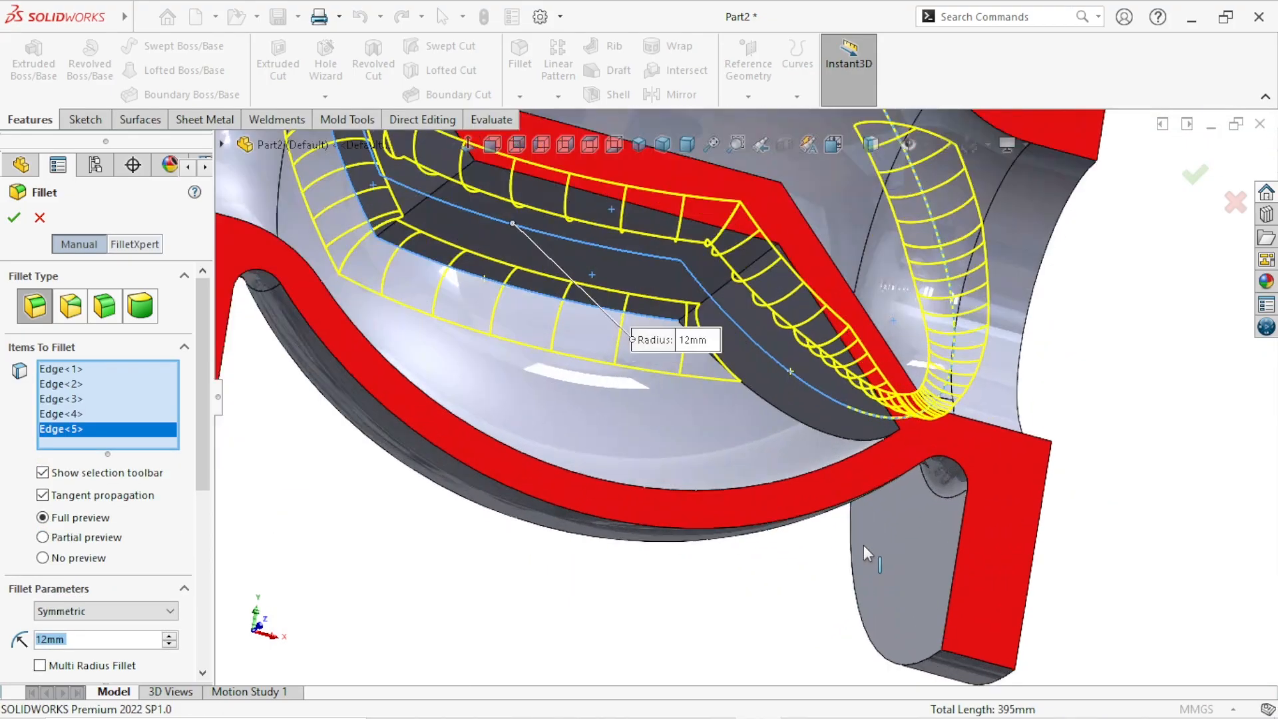
click(802, 428)
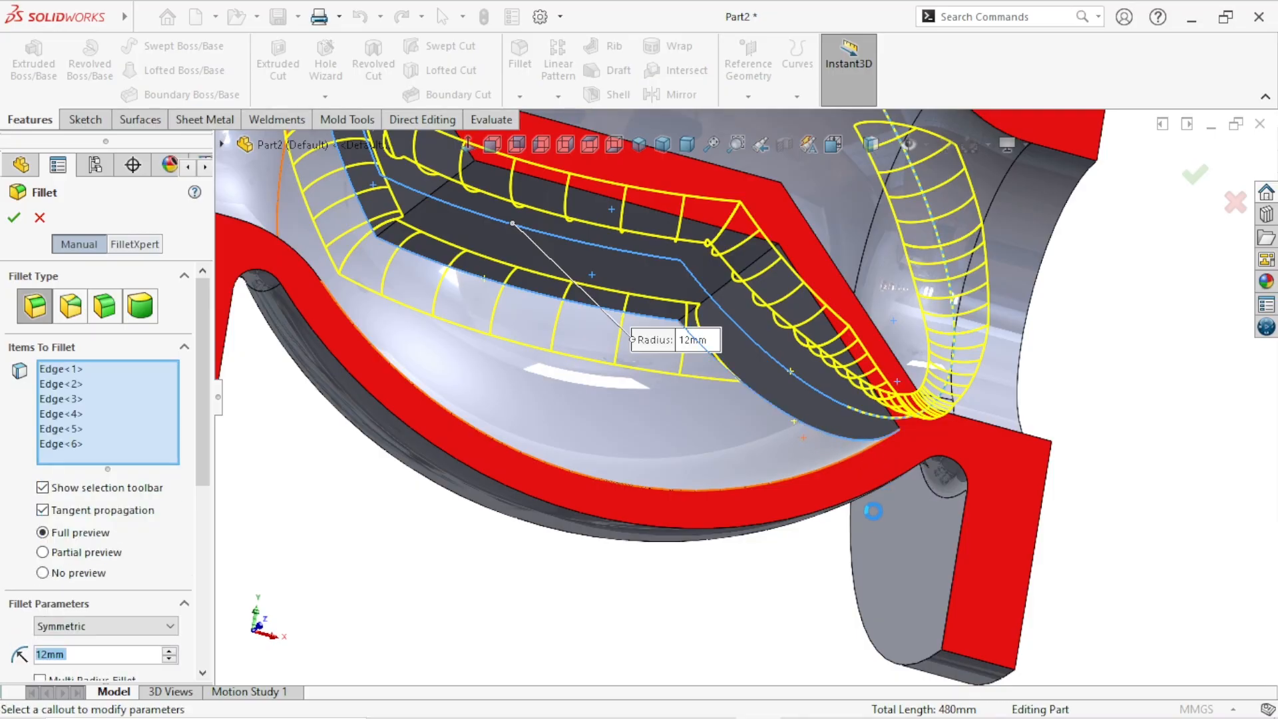
scroll(802, 545, up, 5)
middle_drag(750, 321, 656, 383)
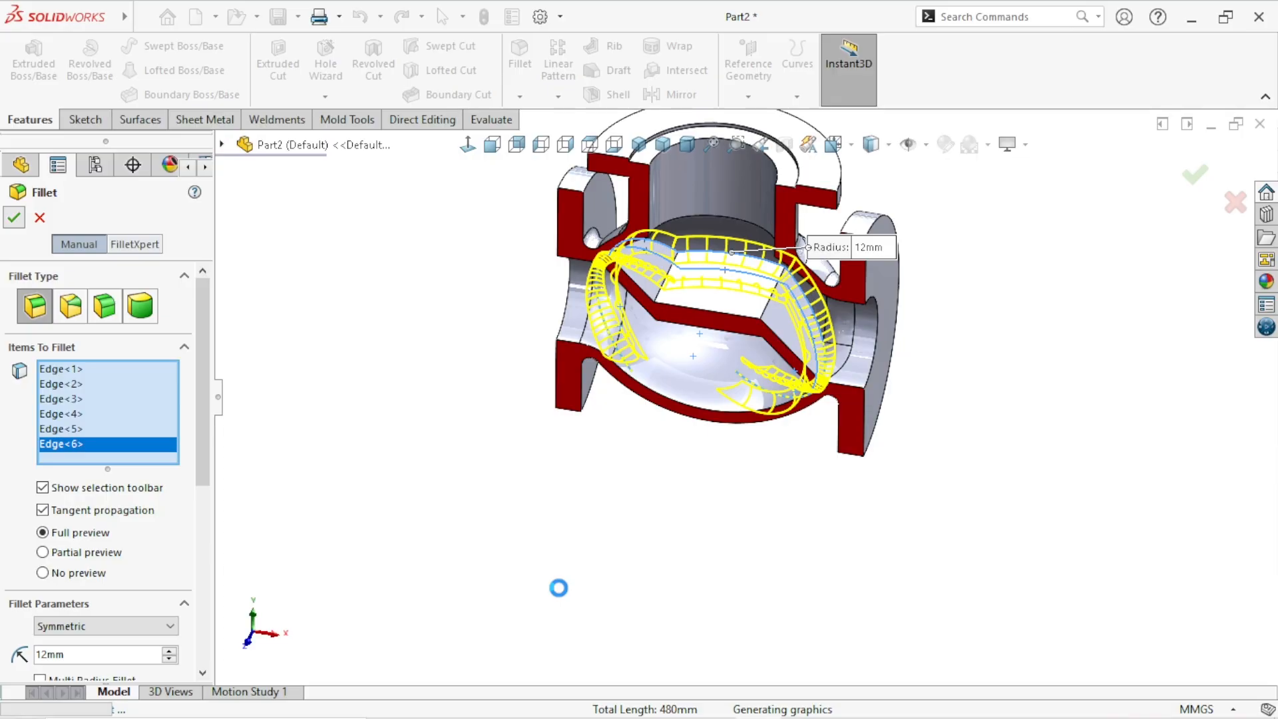
Start a sketch on the partition's flat upper face and draw an origin-centred circle about 70 mm in diameter.
middle_drag(690, 577, 822, 527)
scroll(746, 362, down, 5)
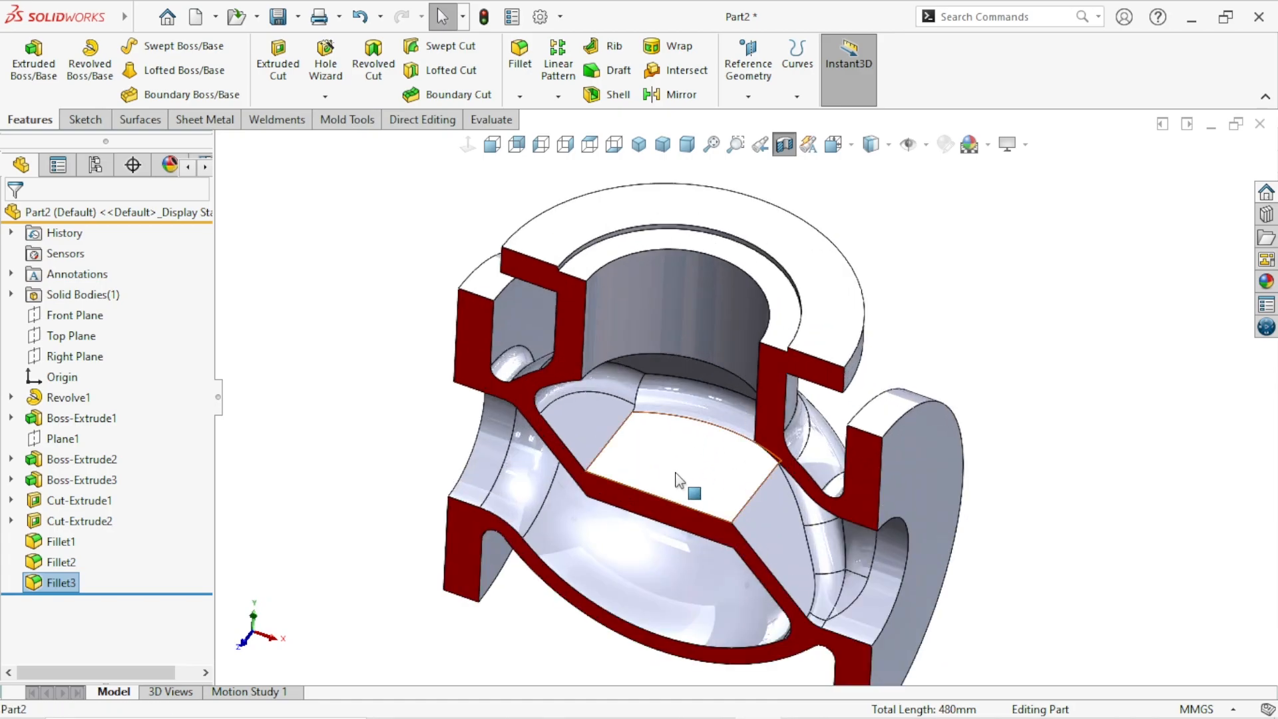
click(677, 479)
click(746, 416)
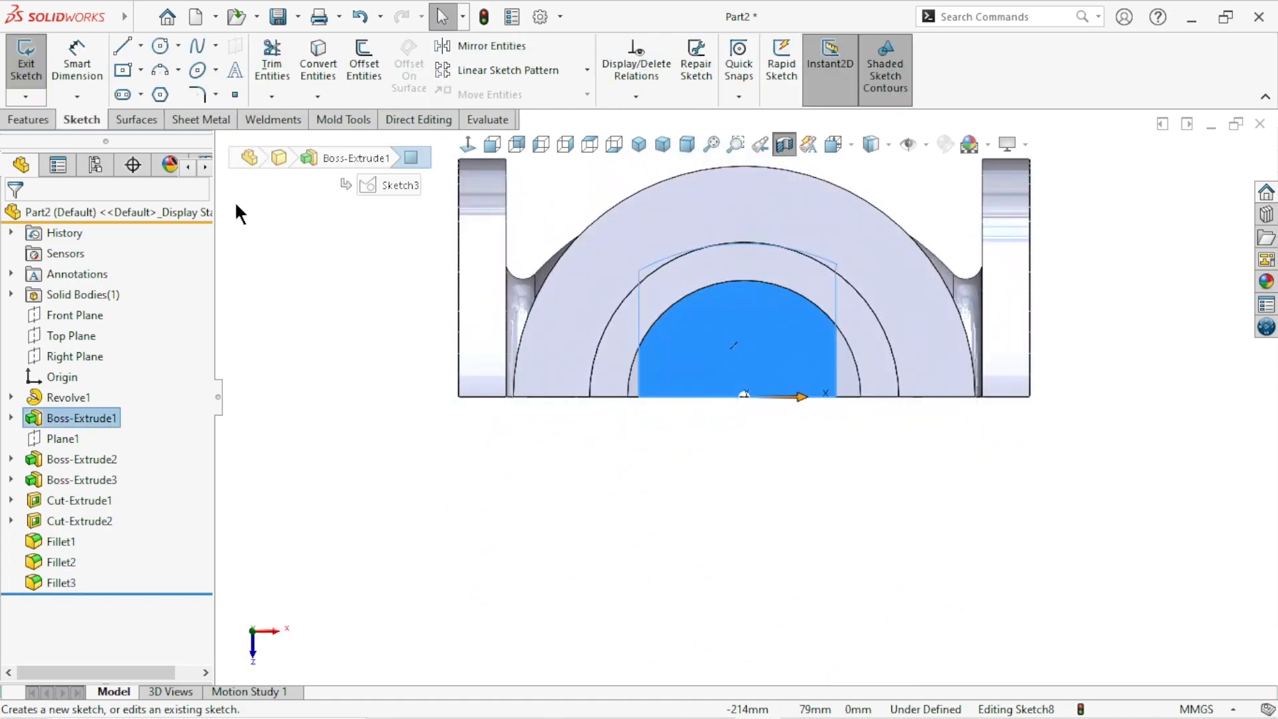
click(160, 45)
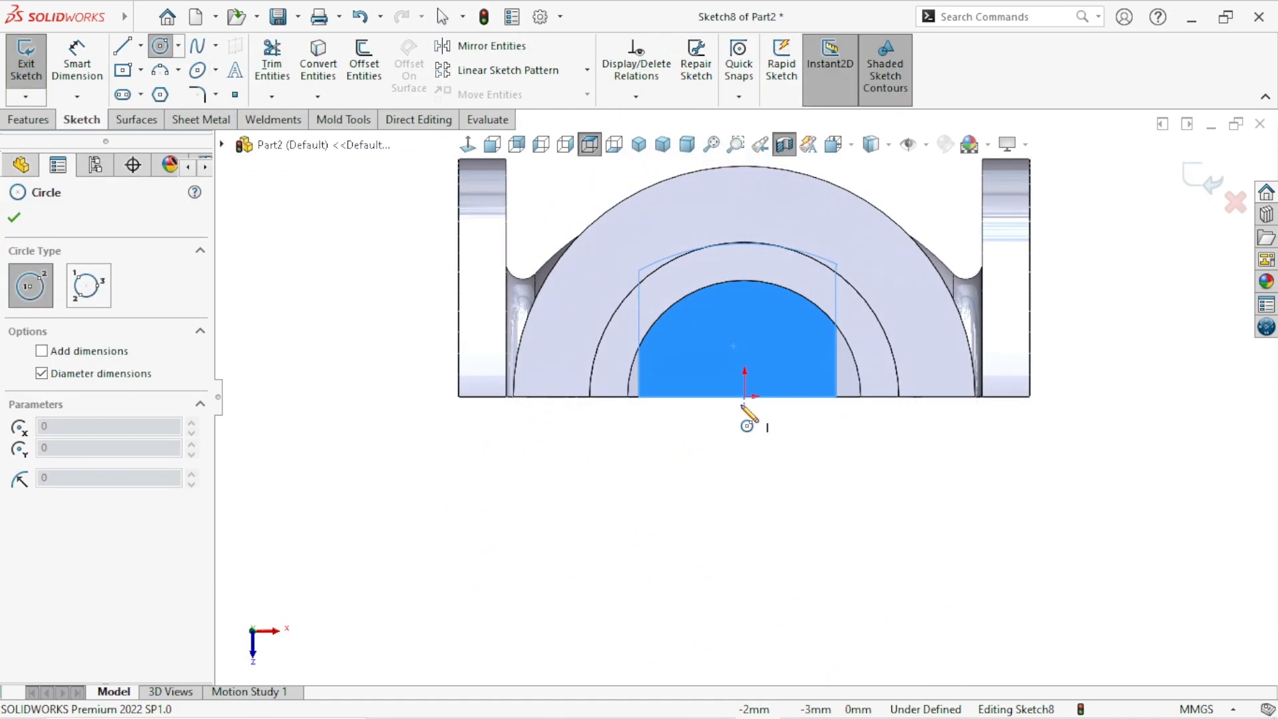
click(745, 396)
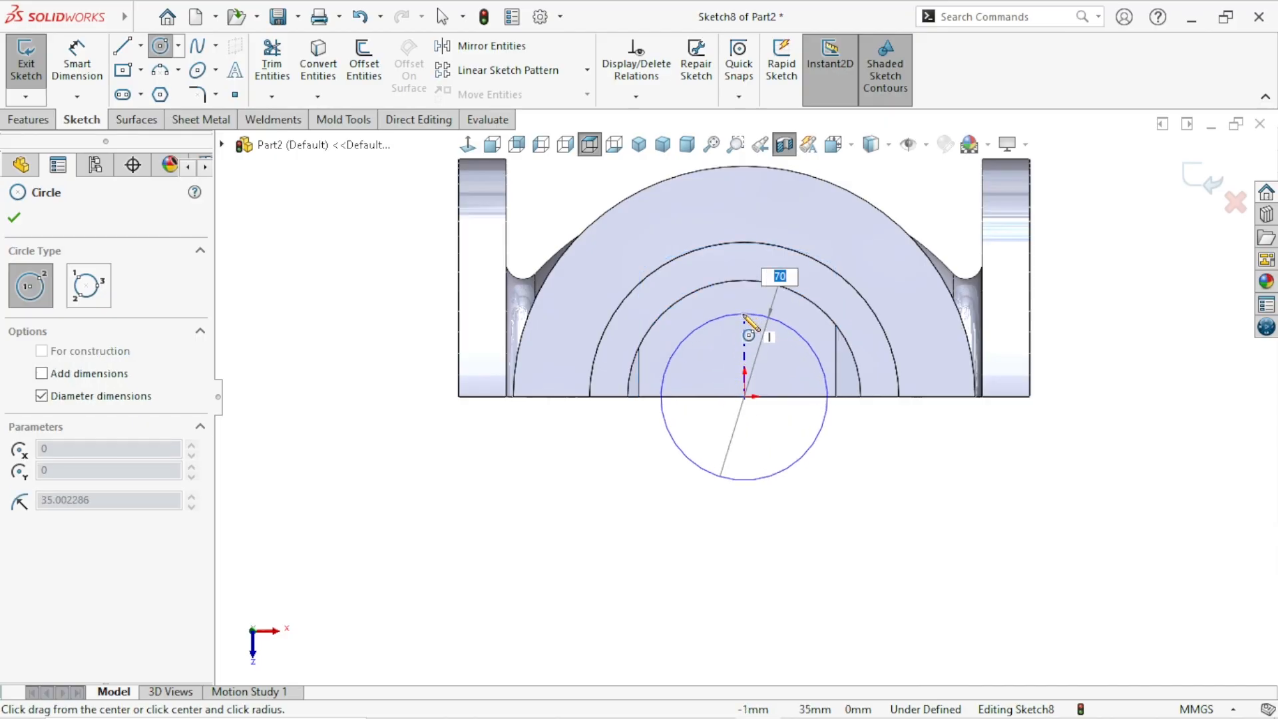
click(744, 315)
Dimension the partition circle's diameter to 75 mm.
click(77, 58)
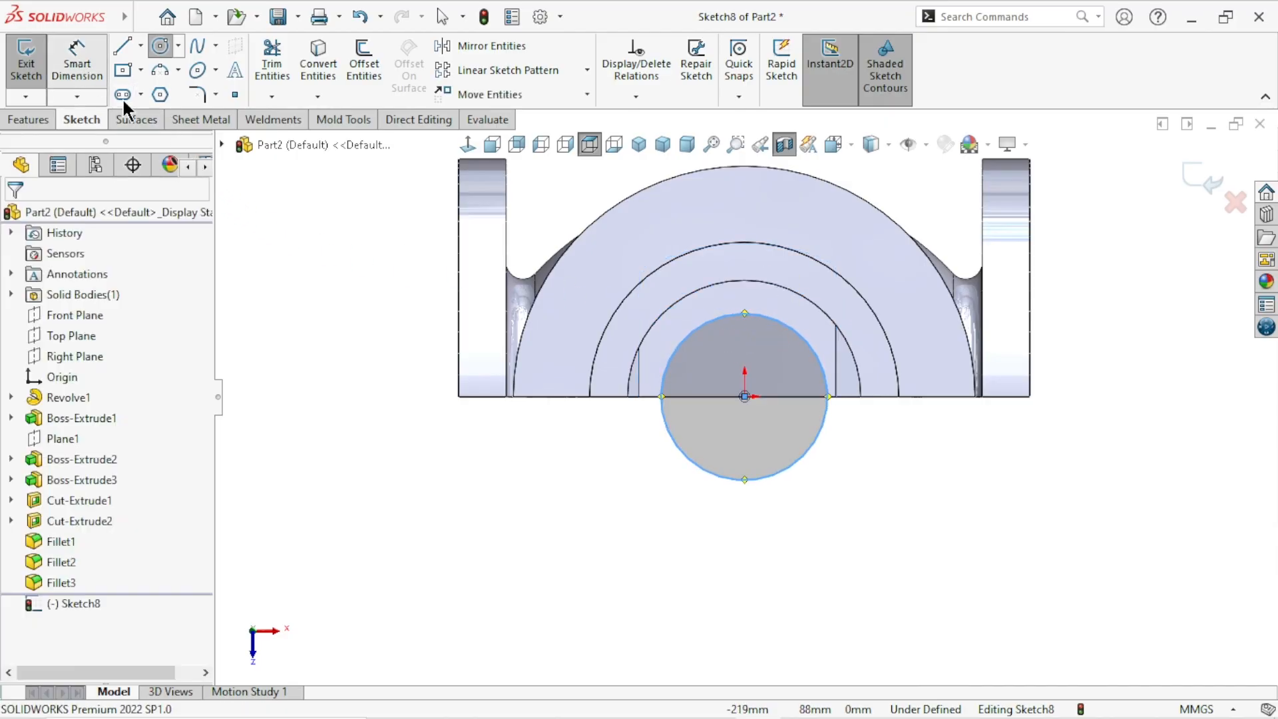
click(830, 441)
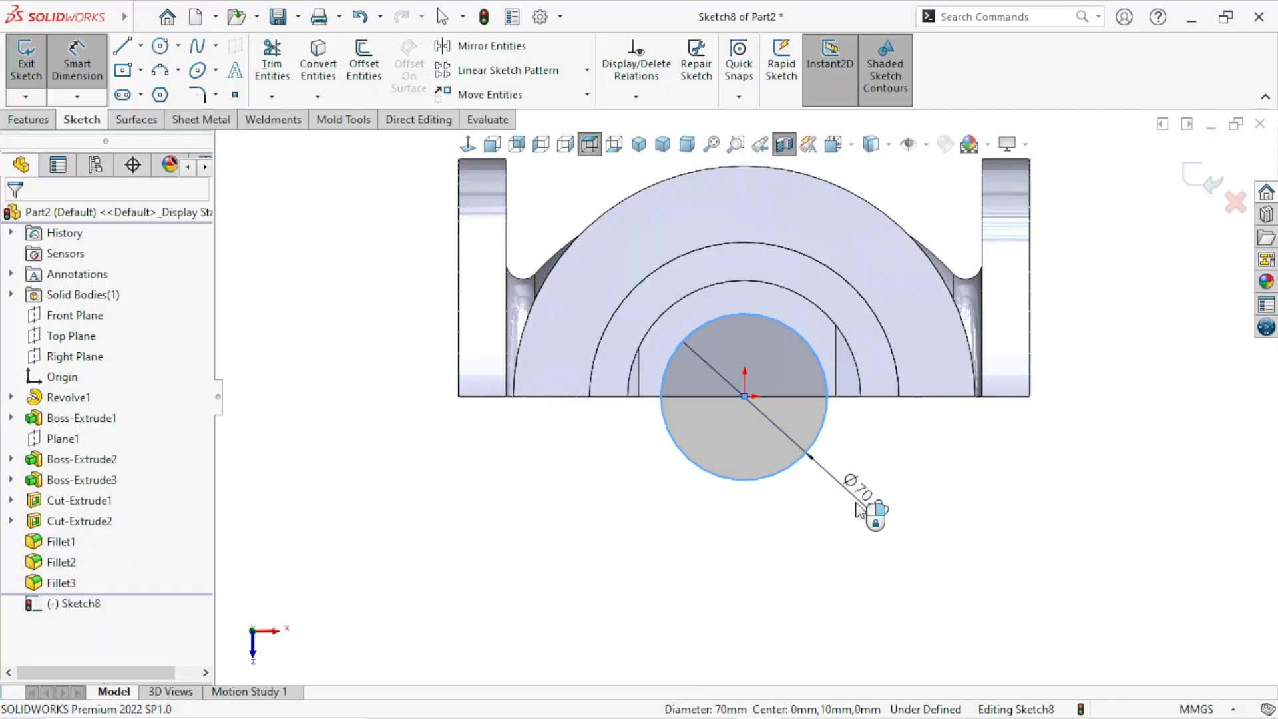
click(858, 510)
text(70)
key(Return)
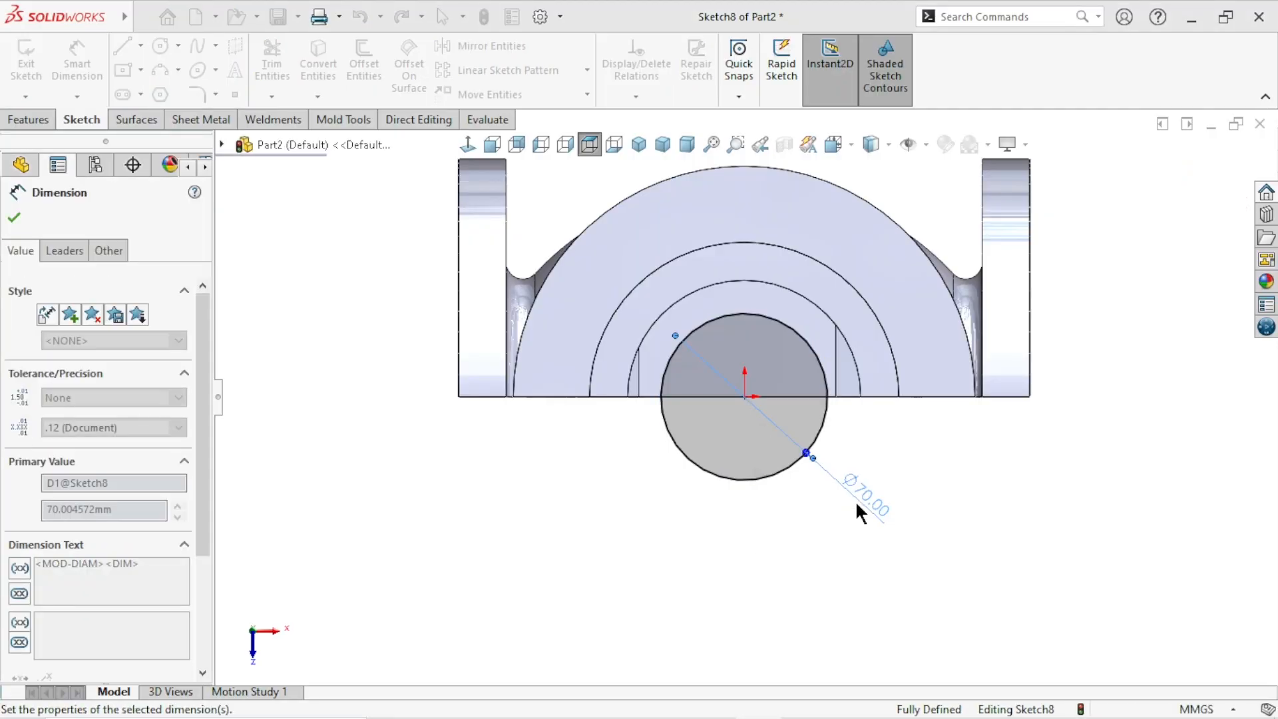
click(973, 546)
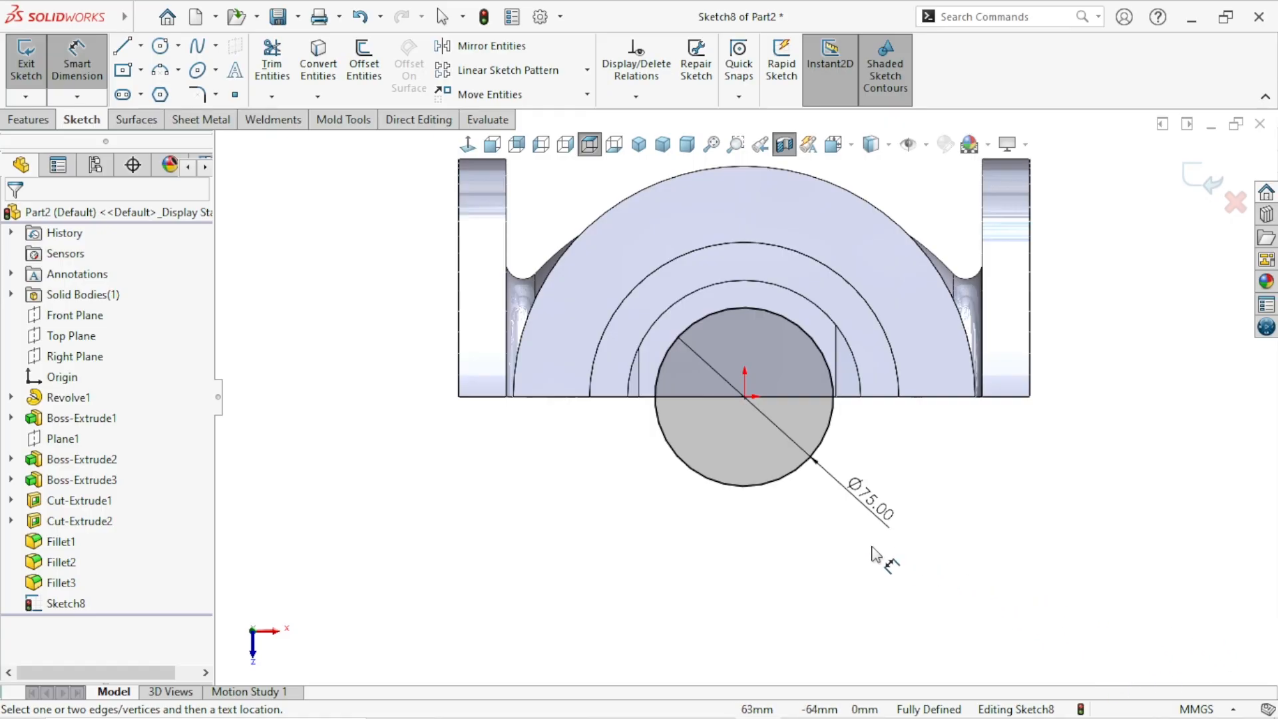
Cut the 75 mm circle into the partition's flat upper face as a Blind cut 2 mm deep.
middle_drag(852, 561, 774, 453)
scroll(776, 449, up, 4)
scroll(822, 399, down, 3)
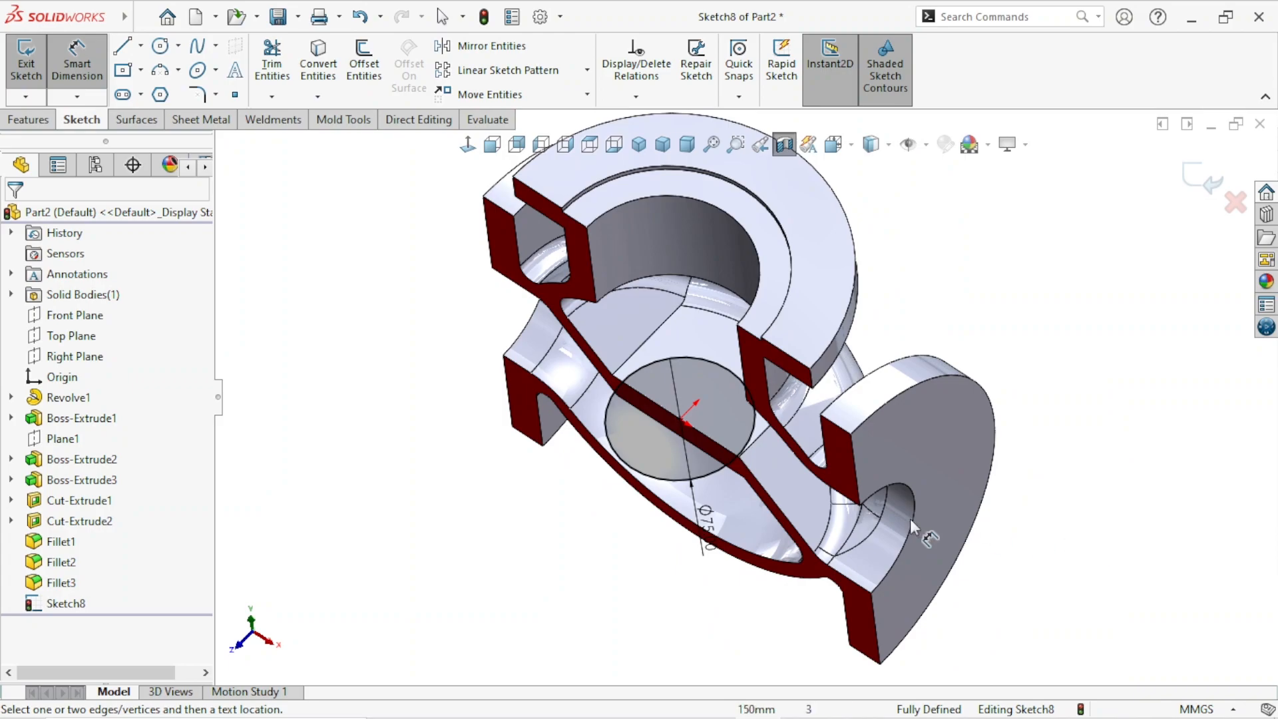
scroll(808, 428, up, 4)
scroll(807, 428, down, 3)
middle_drag(715, 579, 700, 446)
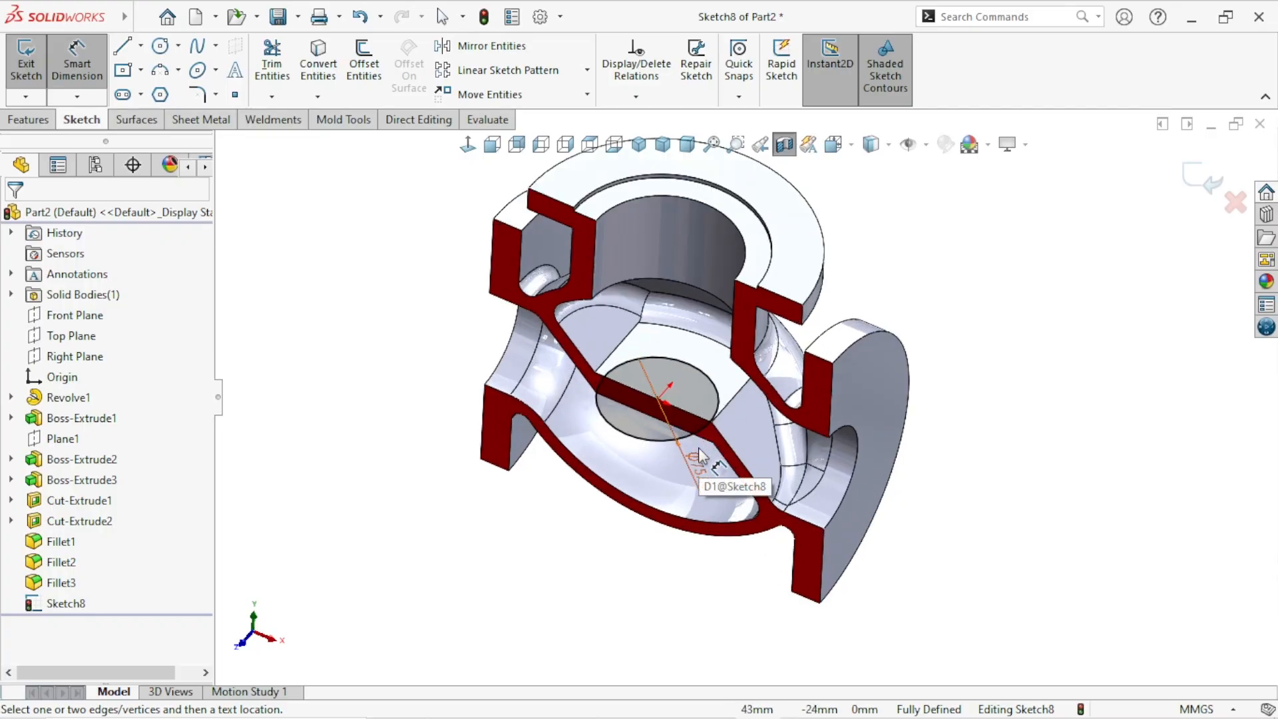
click(41, 118)
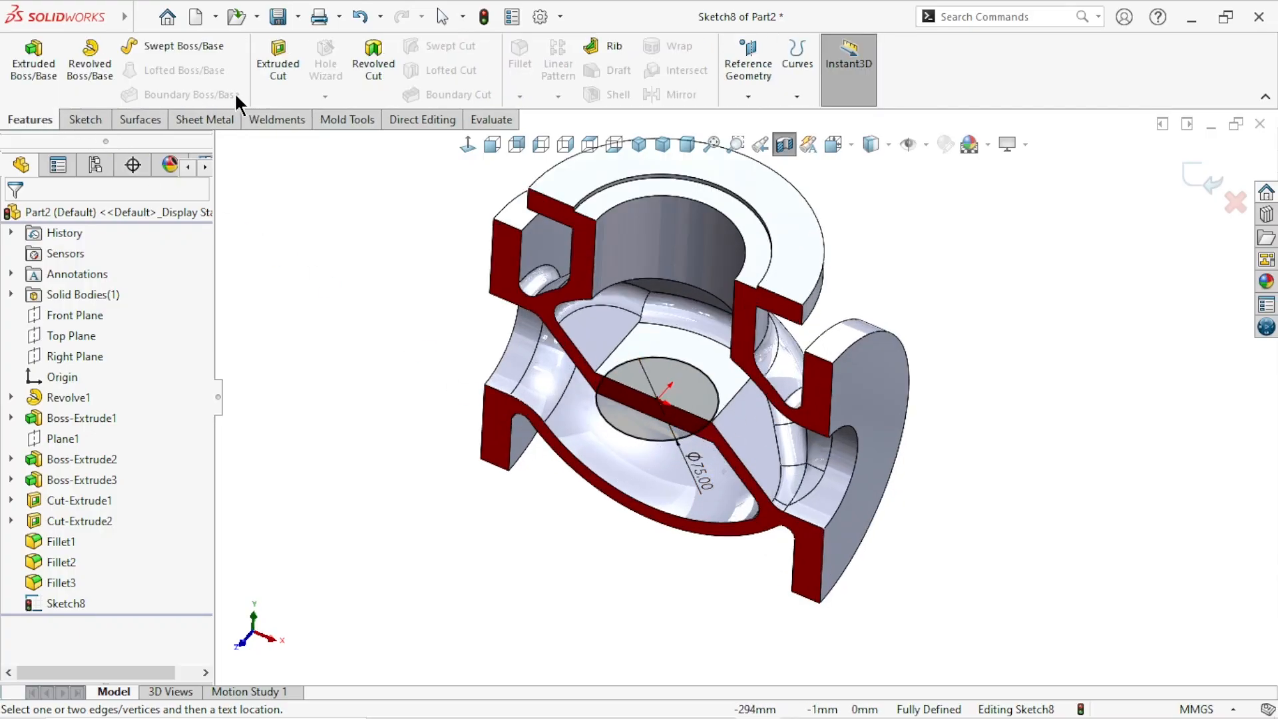
click(278, 67)
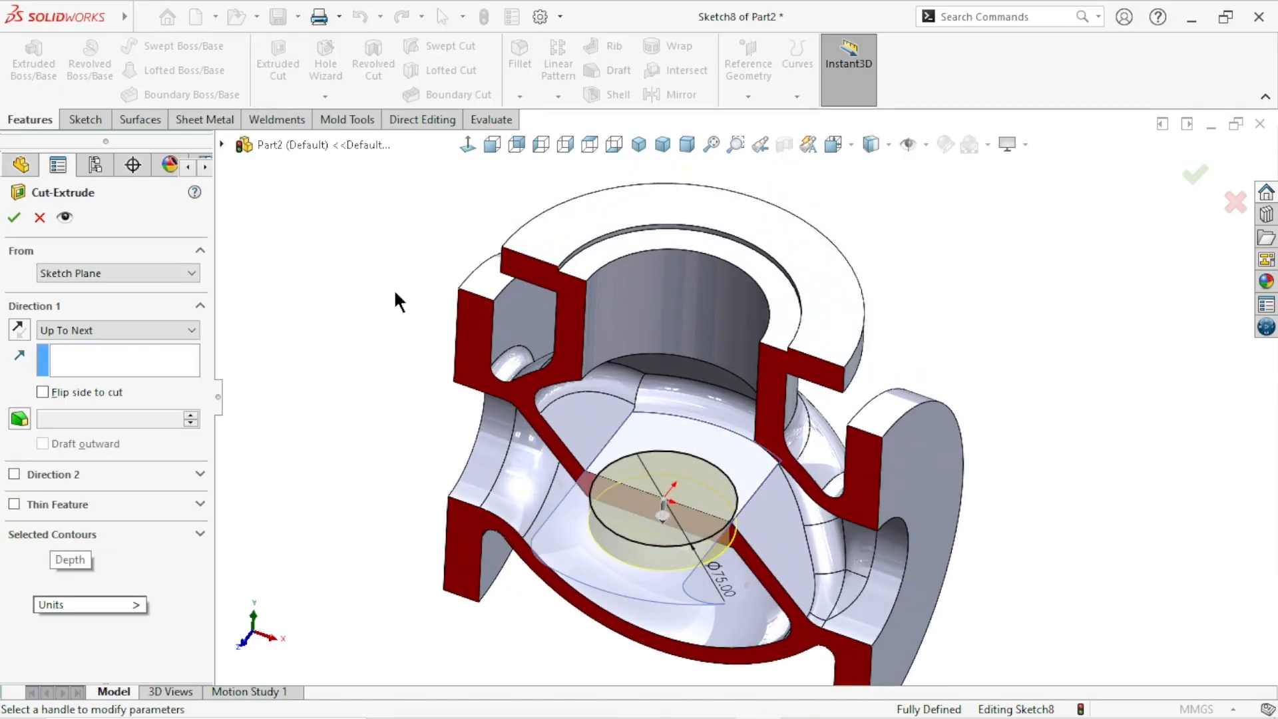
click(151, 329)
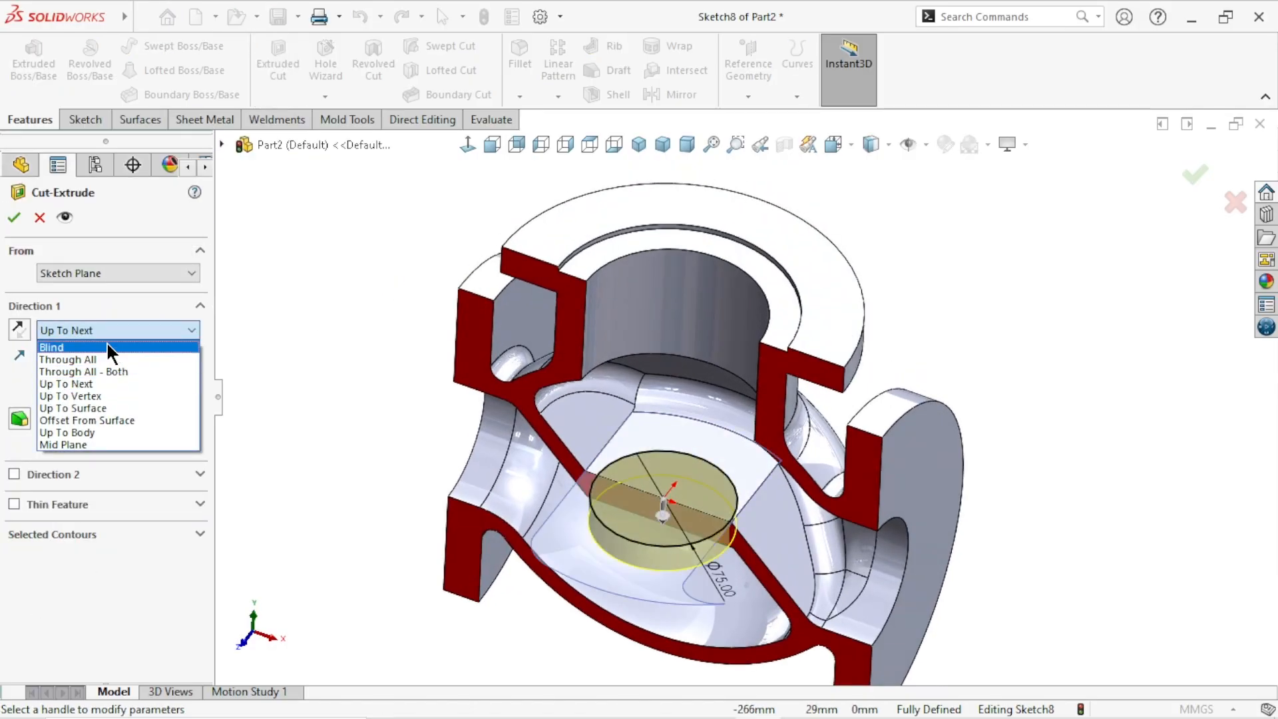
click(107, 343)
click(14, 217)
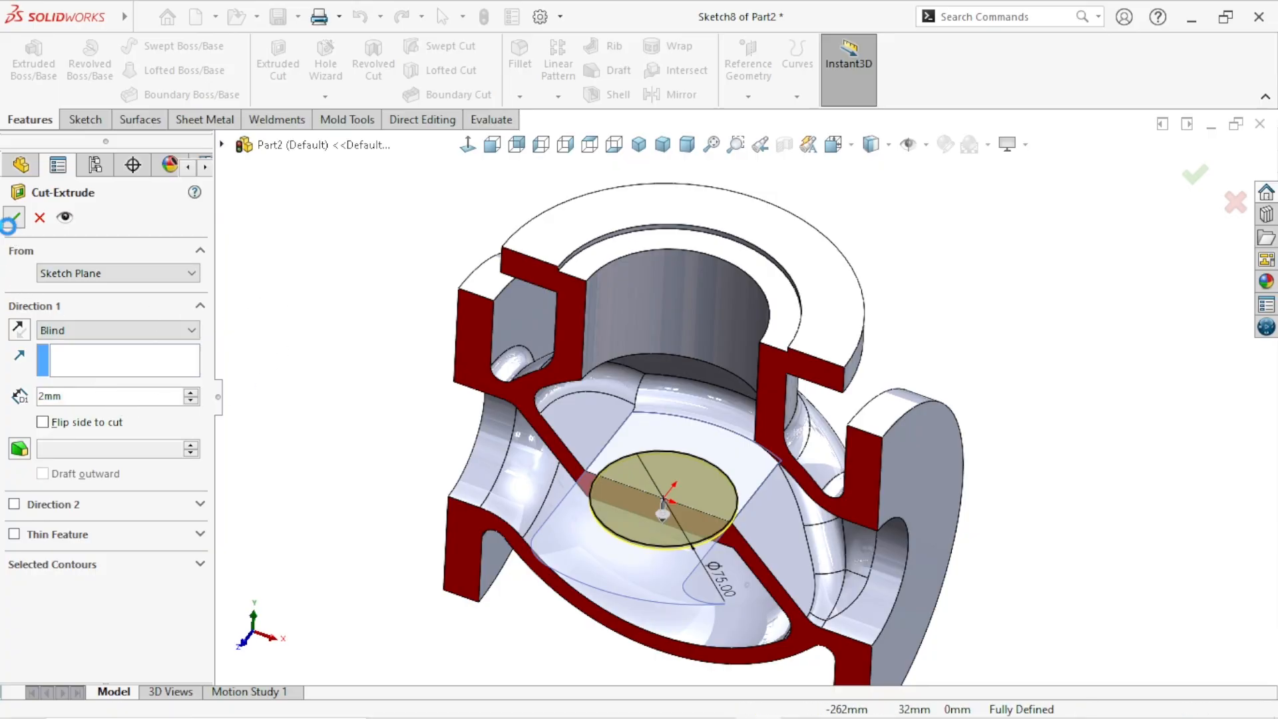
scroll(649, 467, up, 3)
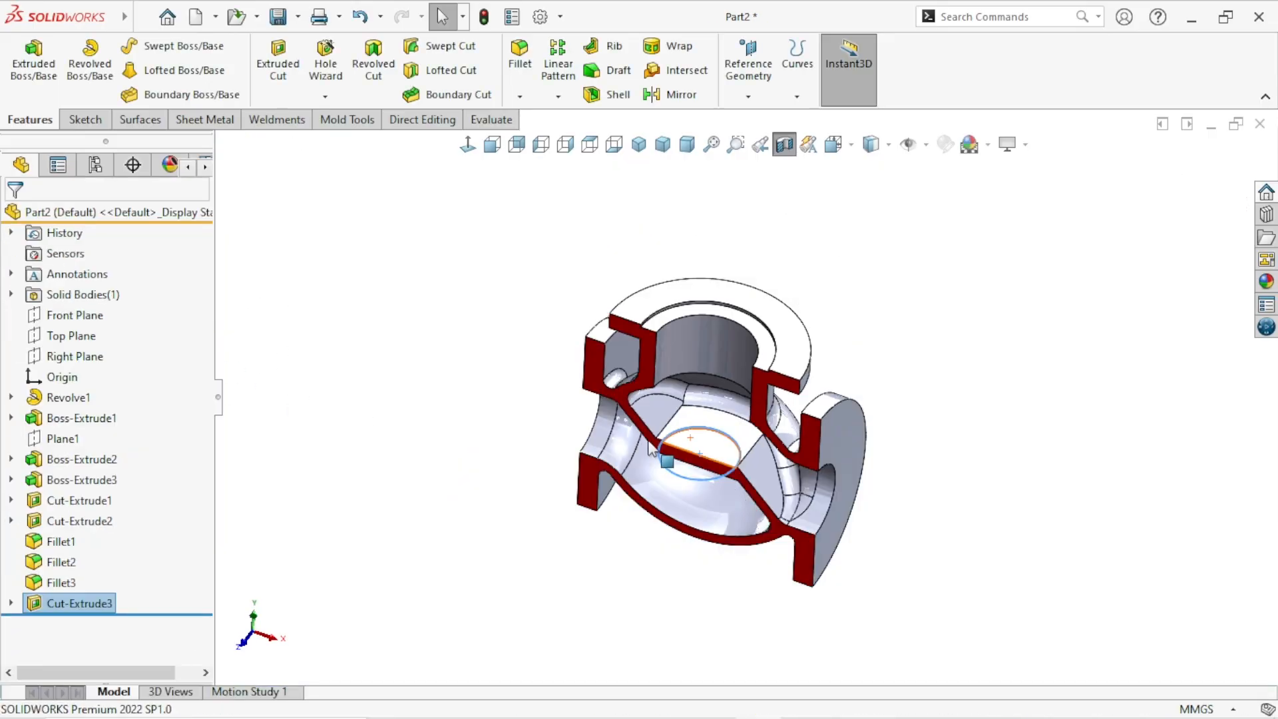
Start a sketch on the floor of the partition's circular recess and draw an origin-centred circle about 64 mm in diameter.
scroll(650, 459, down, 3)
click(529, 584)
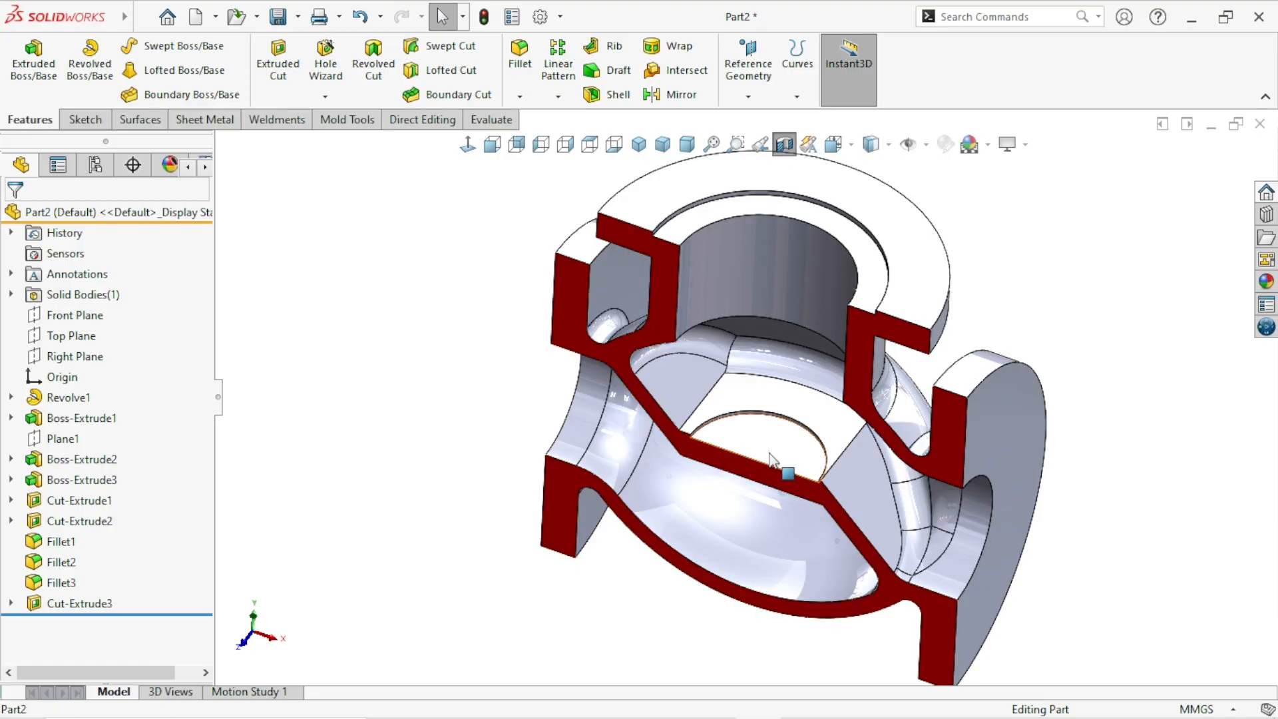
click(780, 453)
click(856, 399)
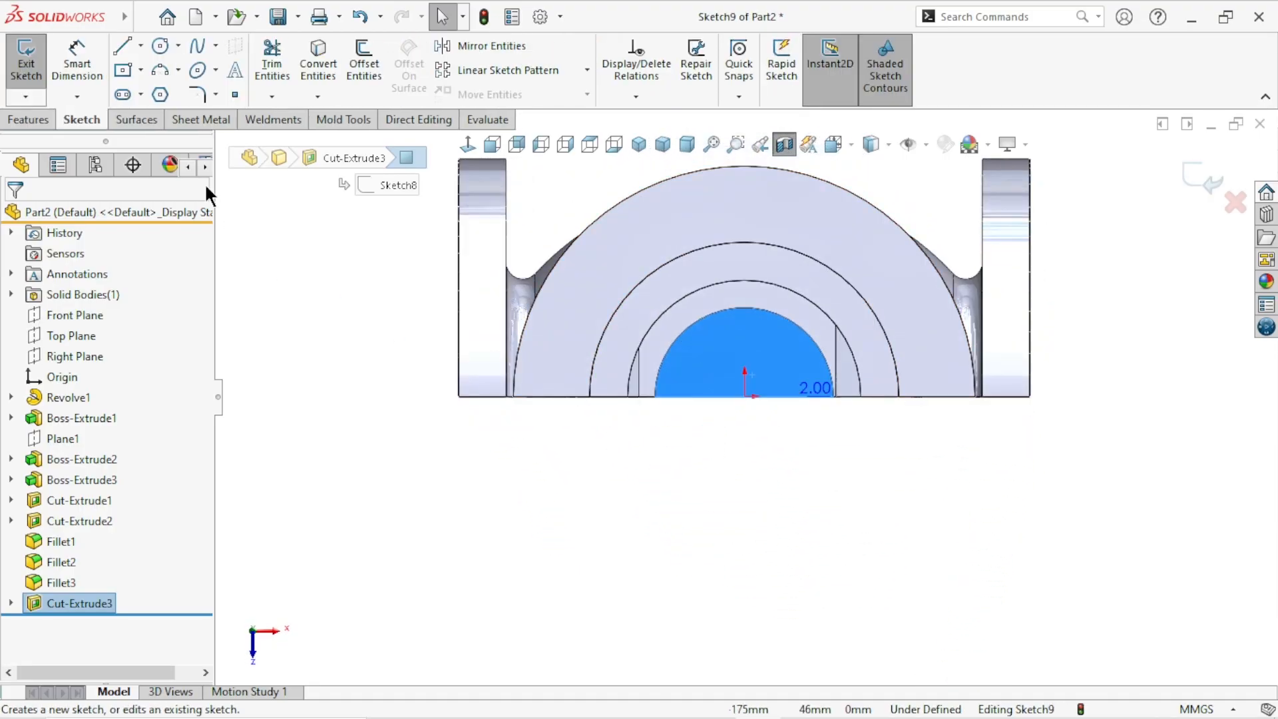
click(160, 48)
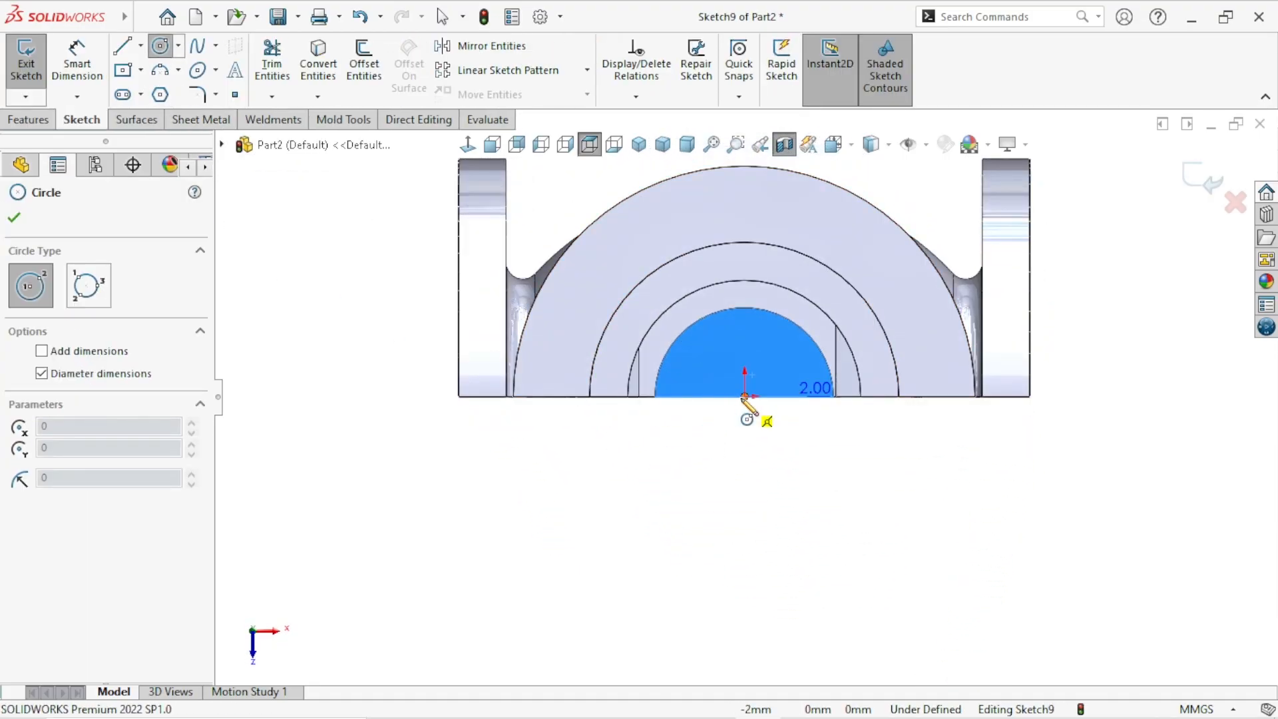
click(744, 397)
click(744, 473)
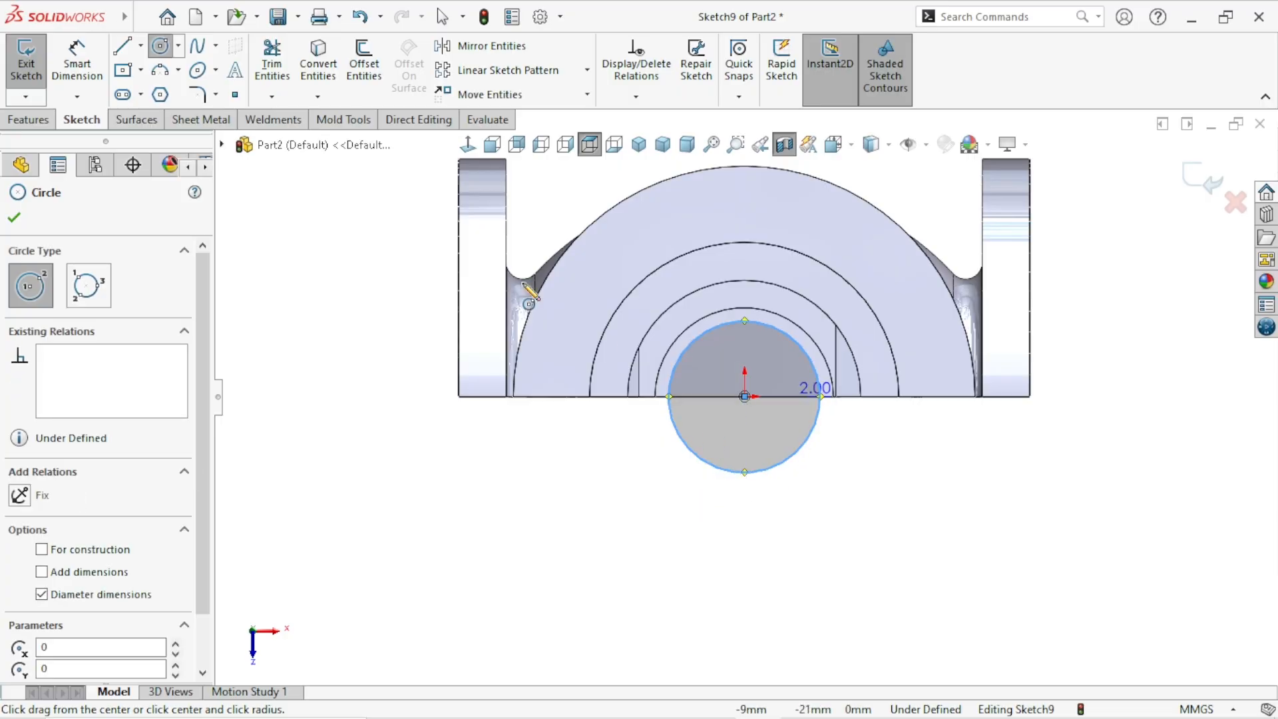
Dimension the recess-floor circle's diameter to 65 mm.
click(78, 62)
click(815, 430)
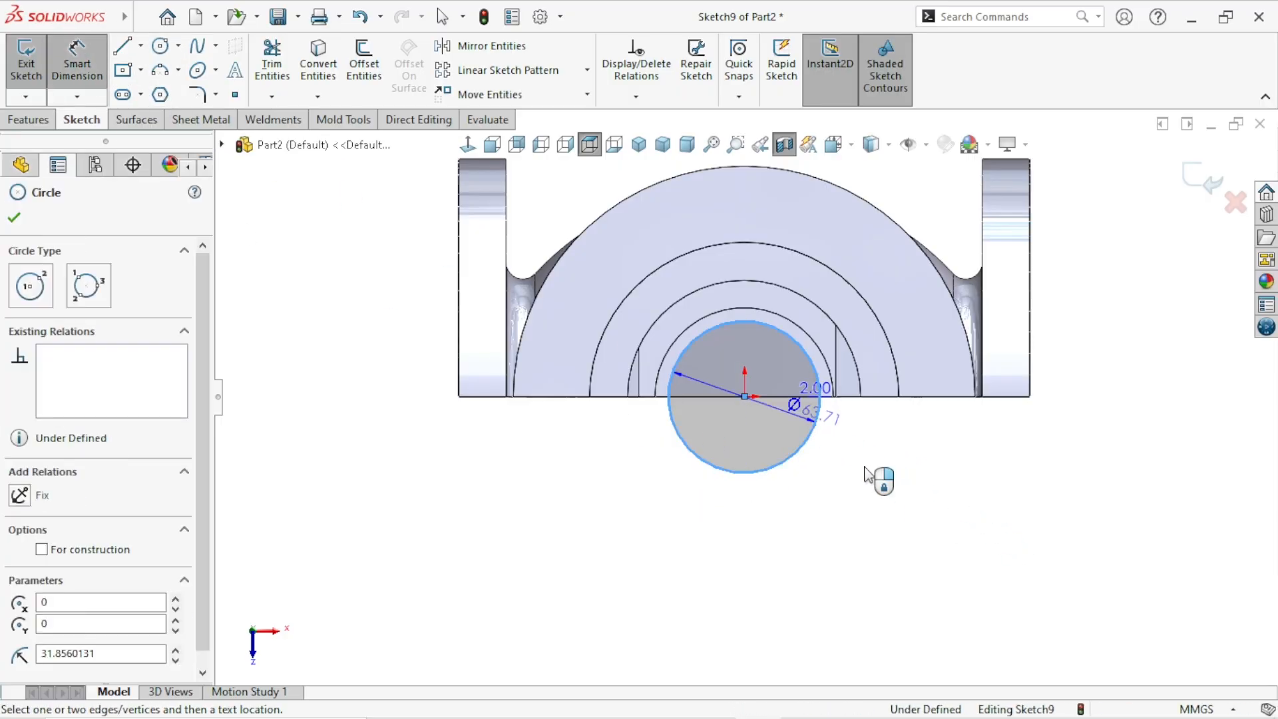
click(865, 474)
key(Return)
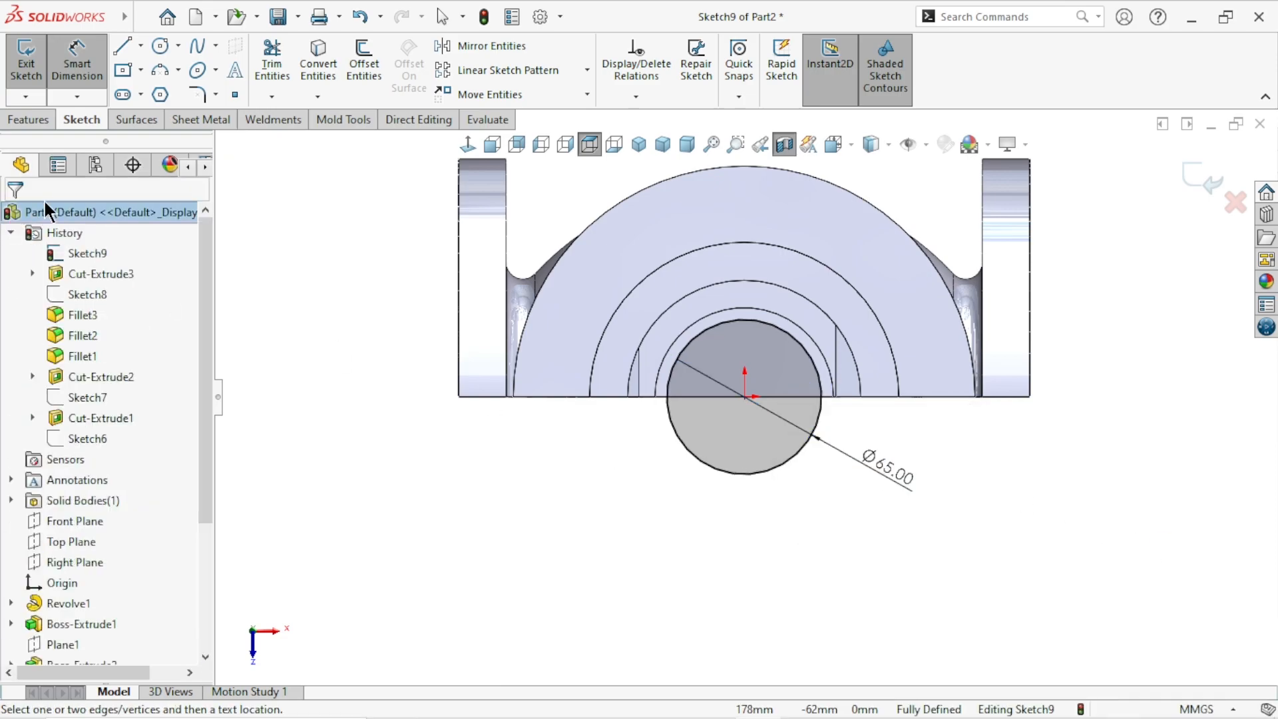
Cut the 65 mm circle through the partition with the Up To Next end condition.
click(30, 120)
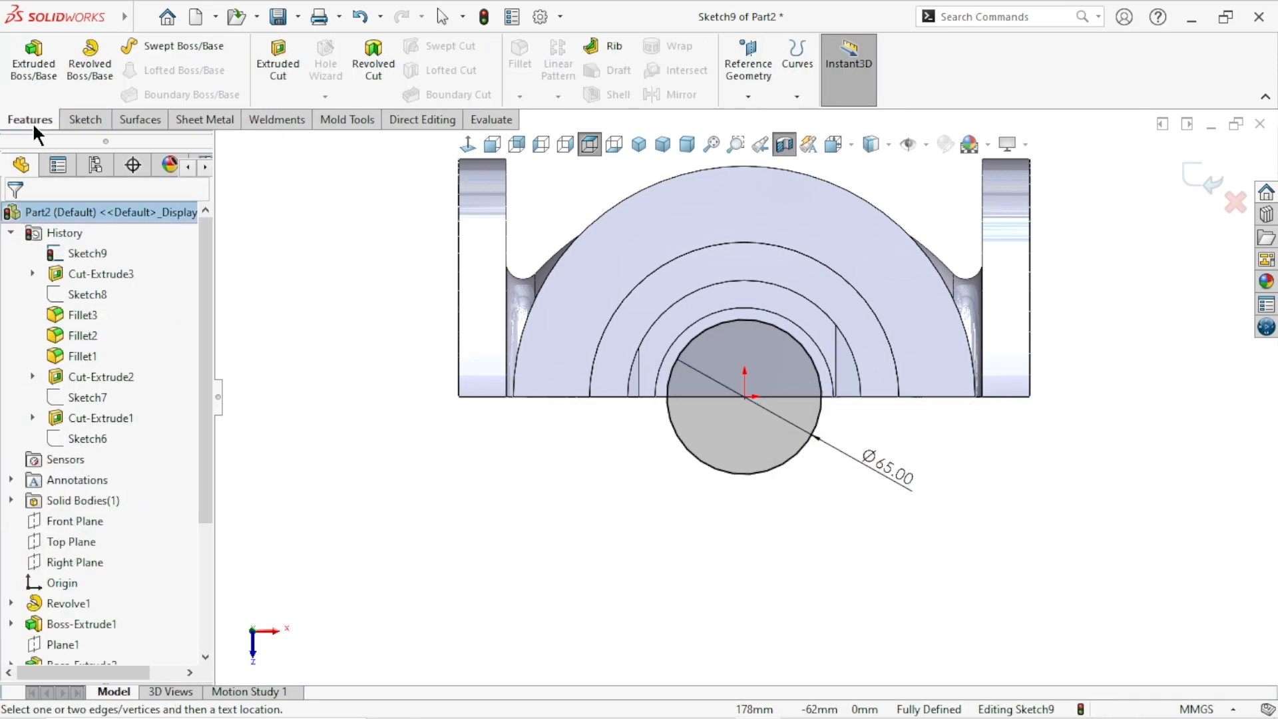
click(11, 232)
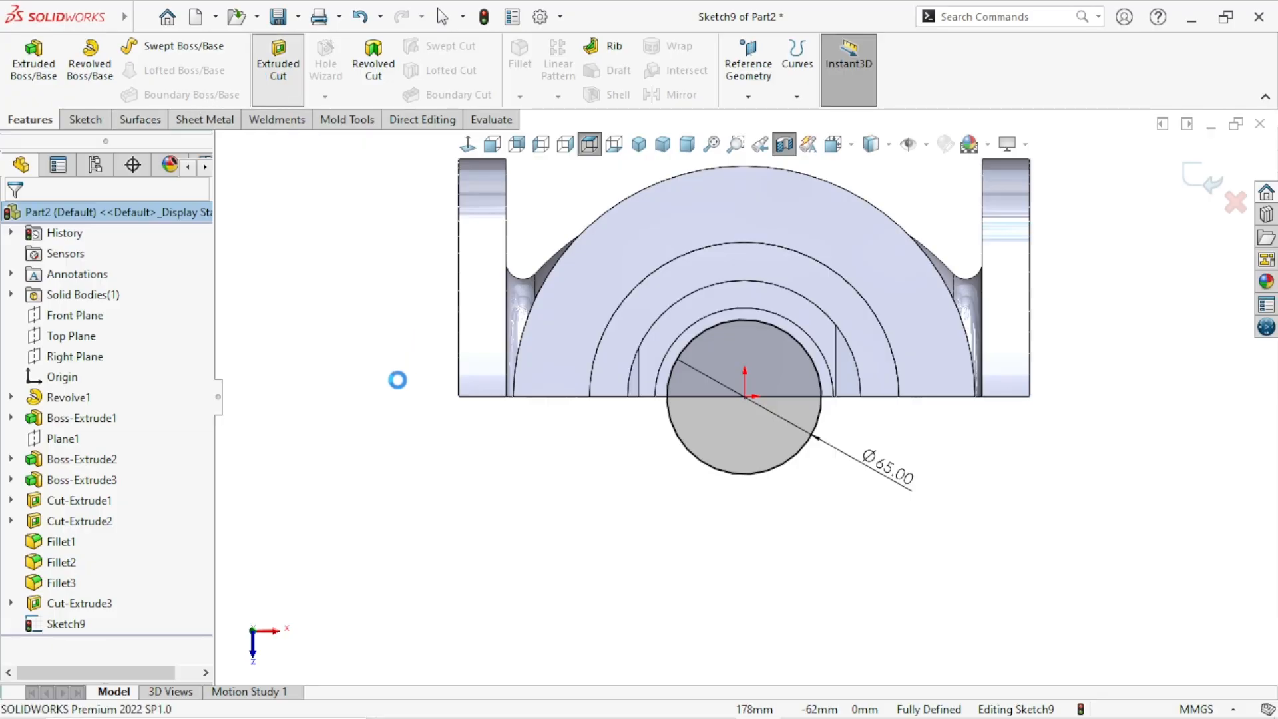
click(97, 326)
click(107, 387)
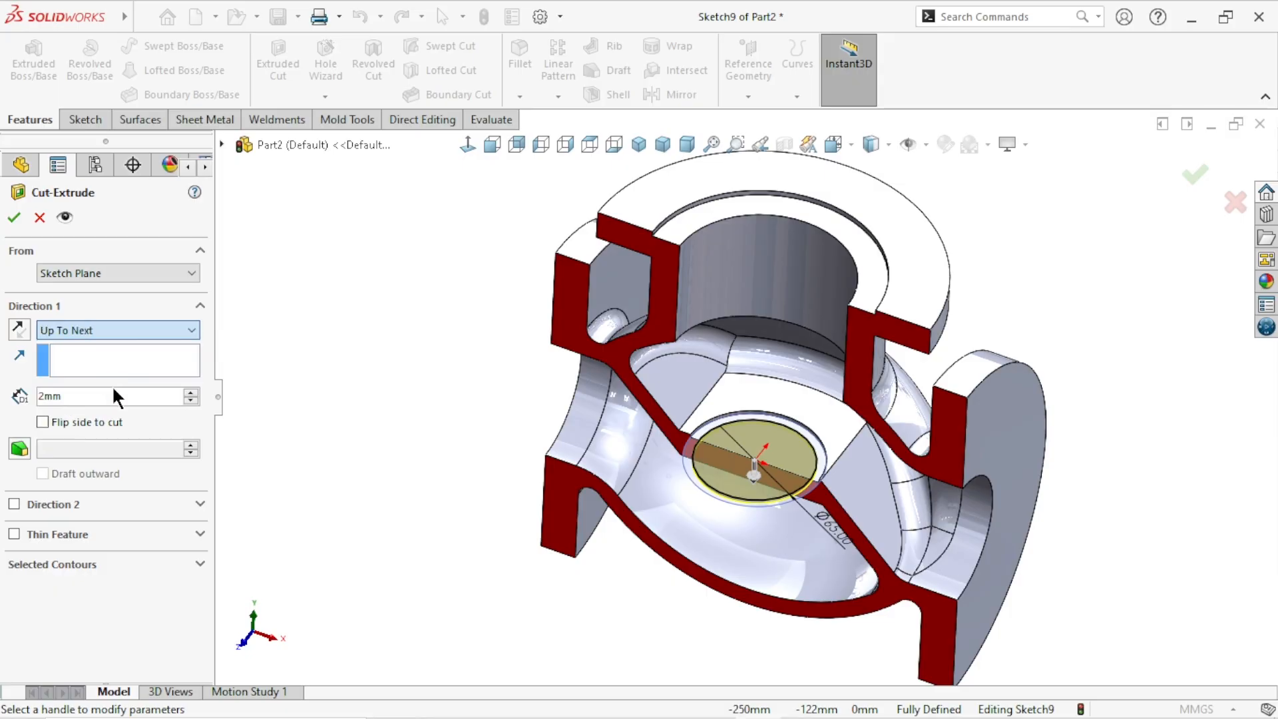
click(14, 217)
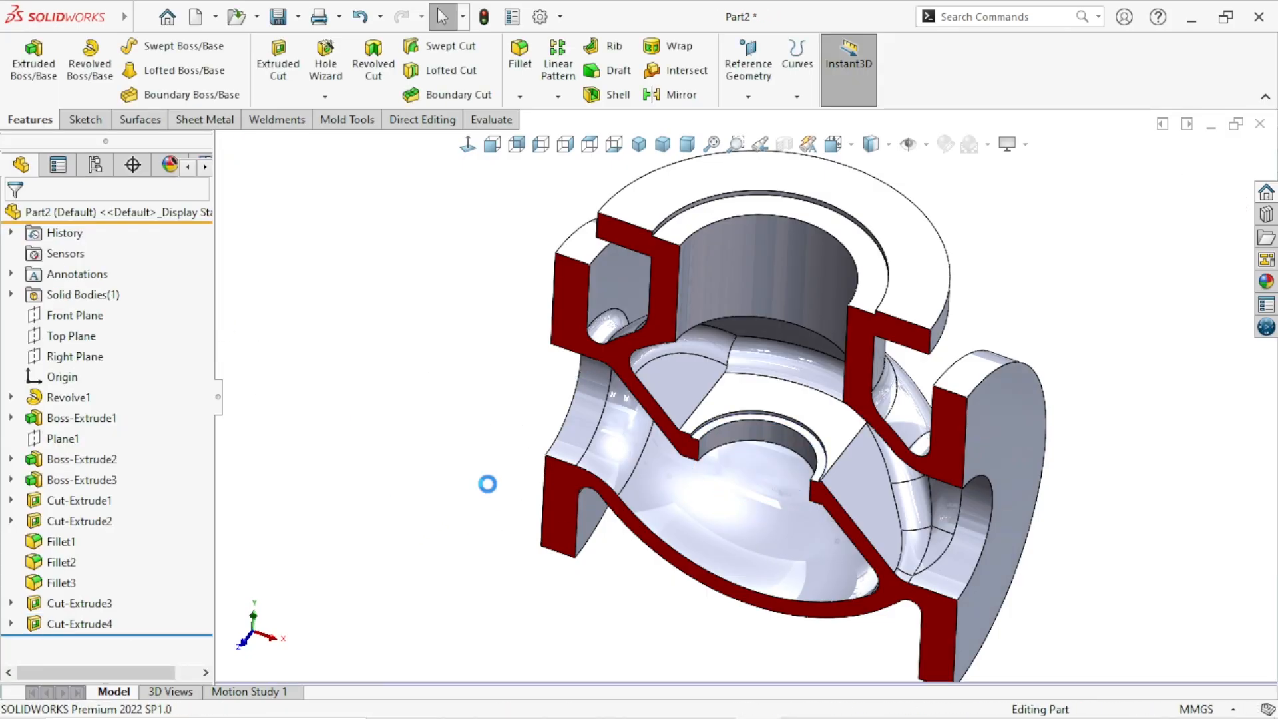
Examine the stepped seat opening and the internal partition in the sectioned valve body.
scroll(460, 486, up, 4)
scroll(918, 465, down, 3)
middle_drag(679, 460, 620, 465)
scroll(621, 465, up, 3)
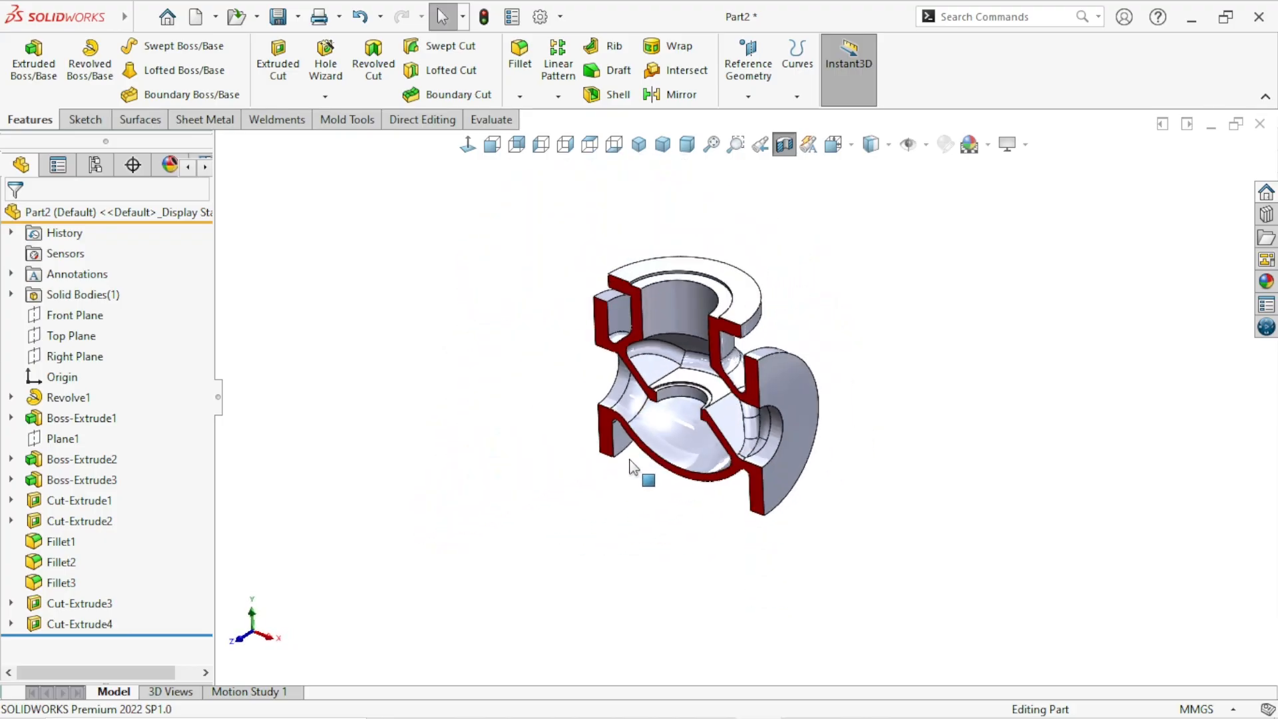
scroll(750, 399, down, 3)
scroll(689, 473, up, 4)
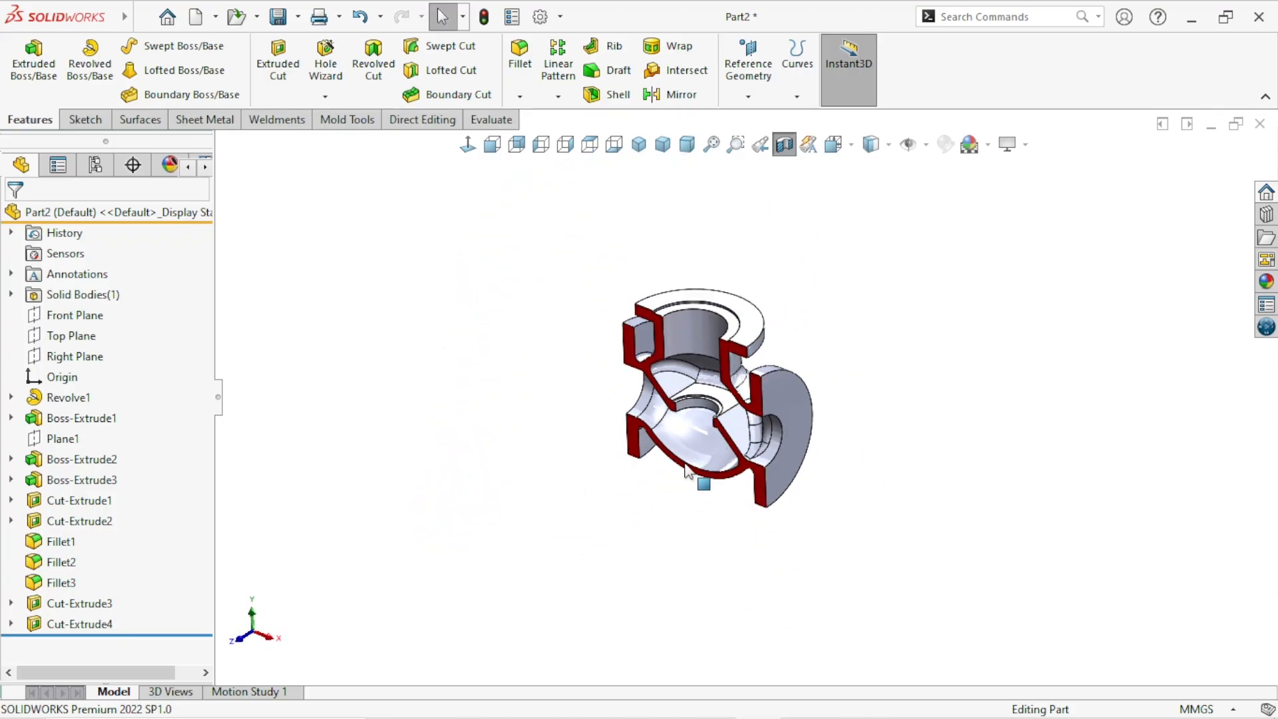
scroll(688, 471, up, 2)
scroll(695, 473, down, 4)
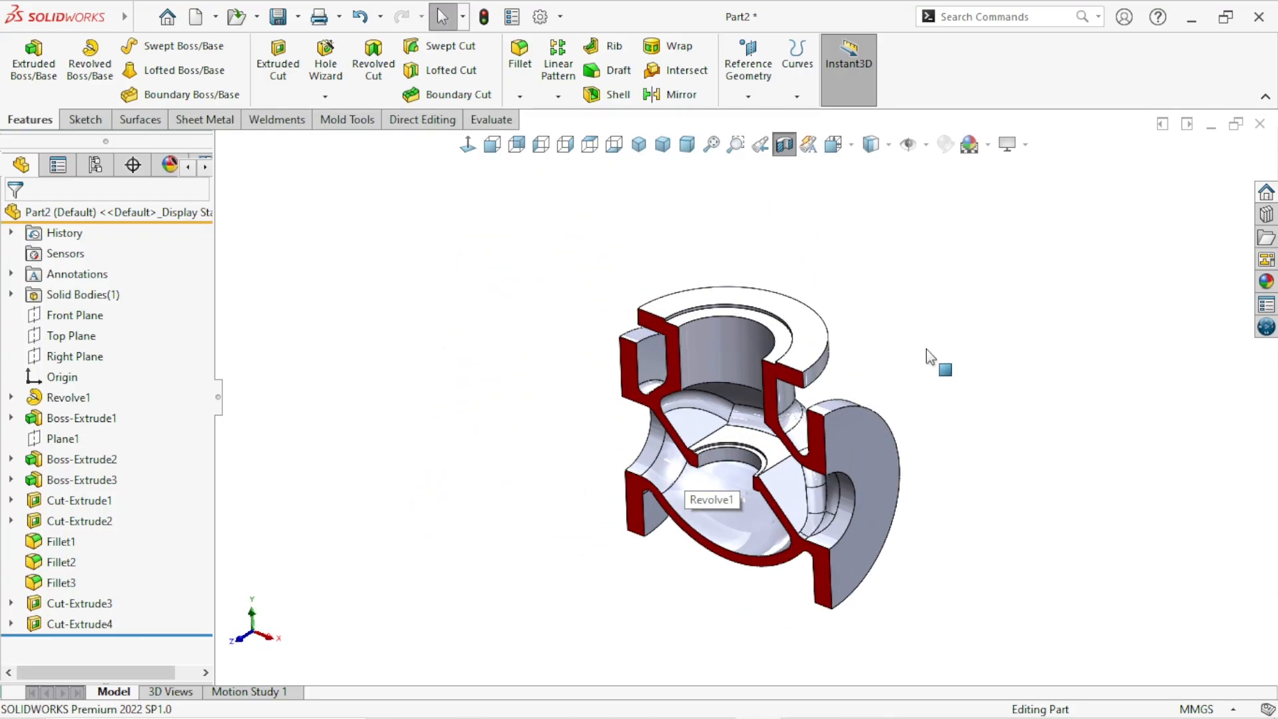
Turn off the section view and sketch an origin-centred circle about 155 mm in diameter on the upper flange's top face.
click(786, 145)
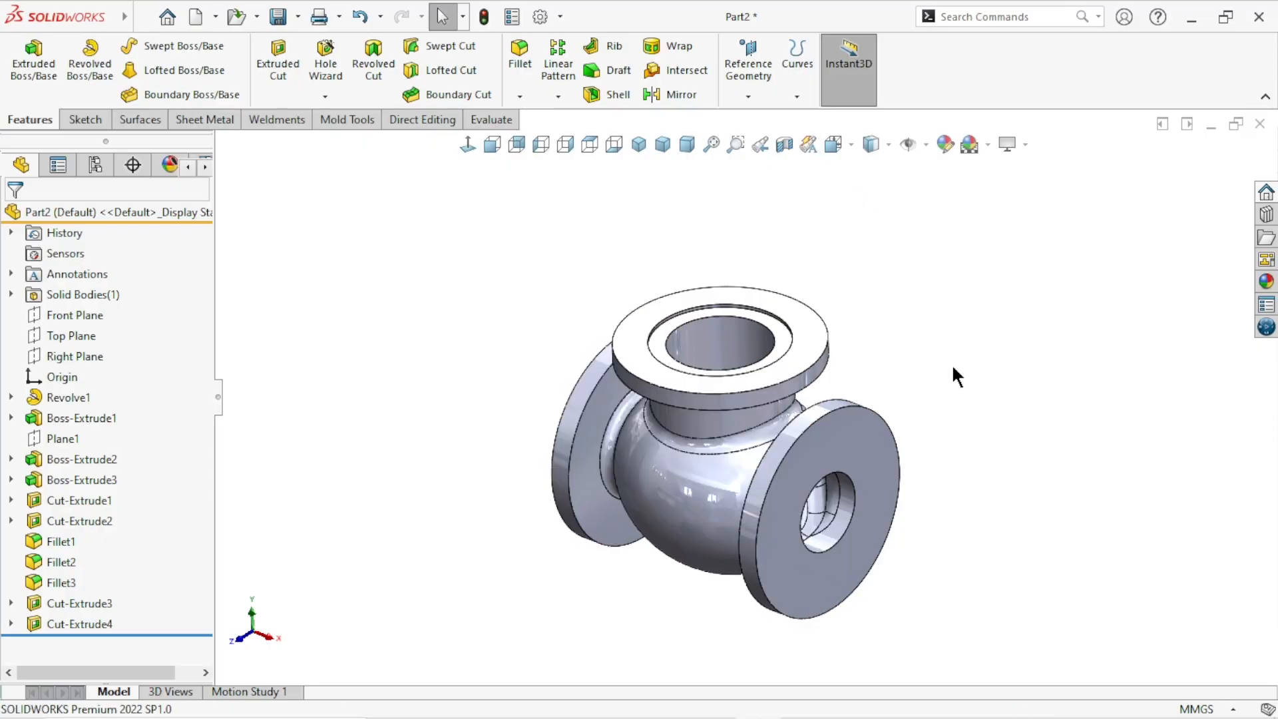
click(804, 349)
click(886, 293)
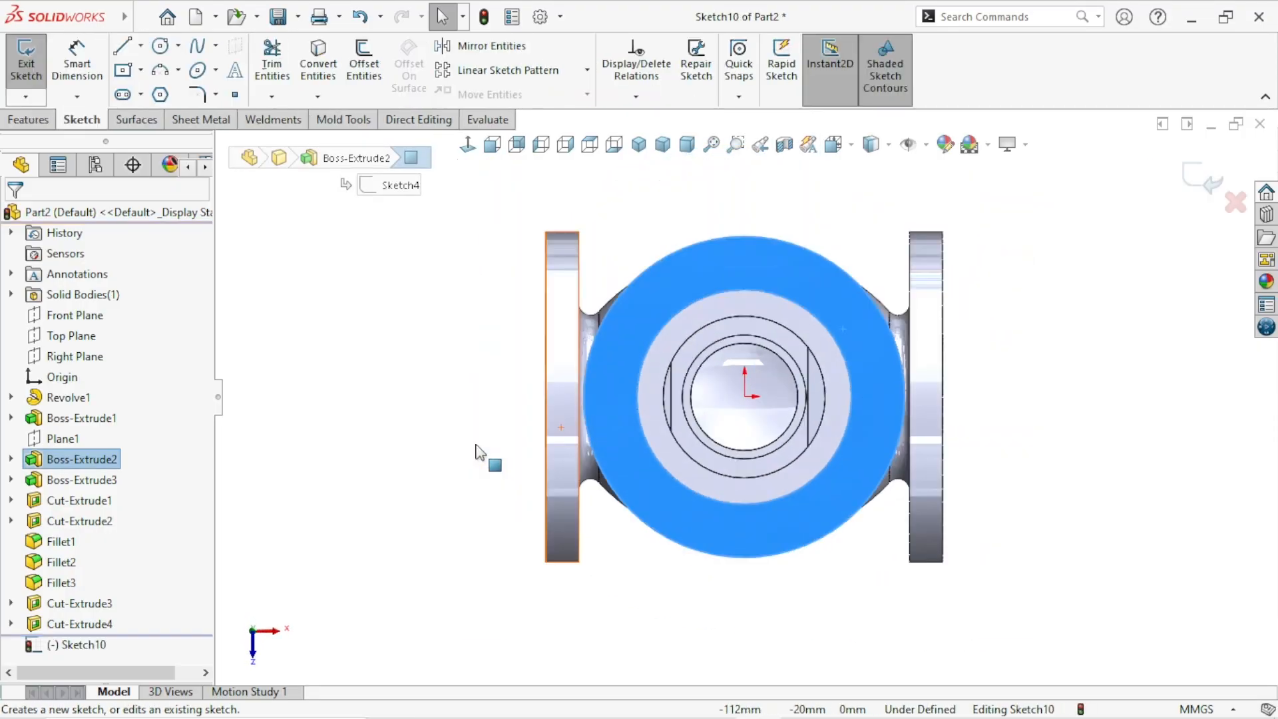
click(160, 47)
click(731, 374)
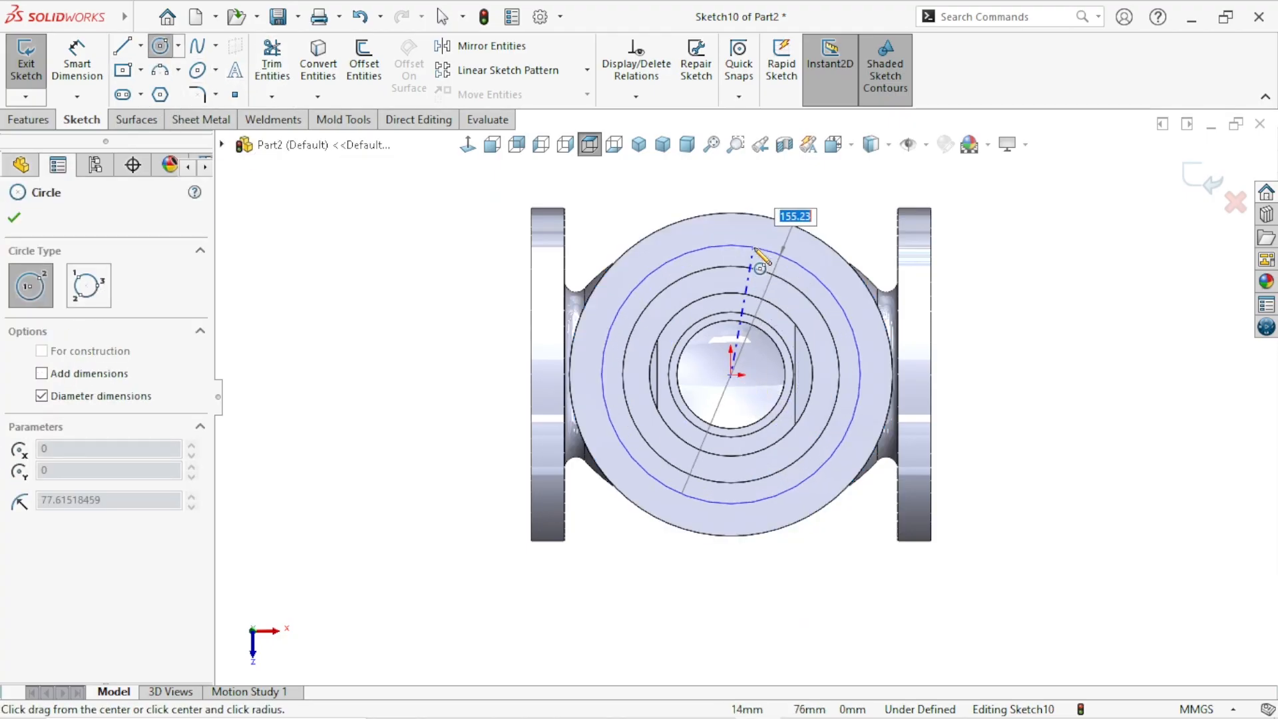
click(760, 260)
Dimension the upper flange circle's diameter to 160 mm.
click(77, 60)
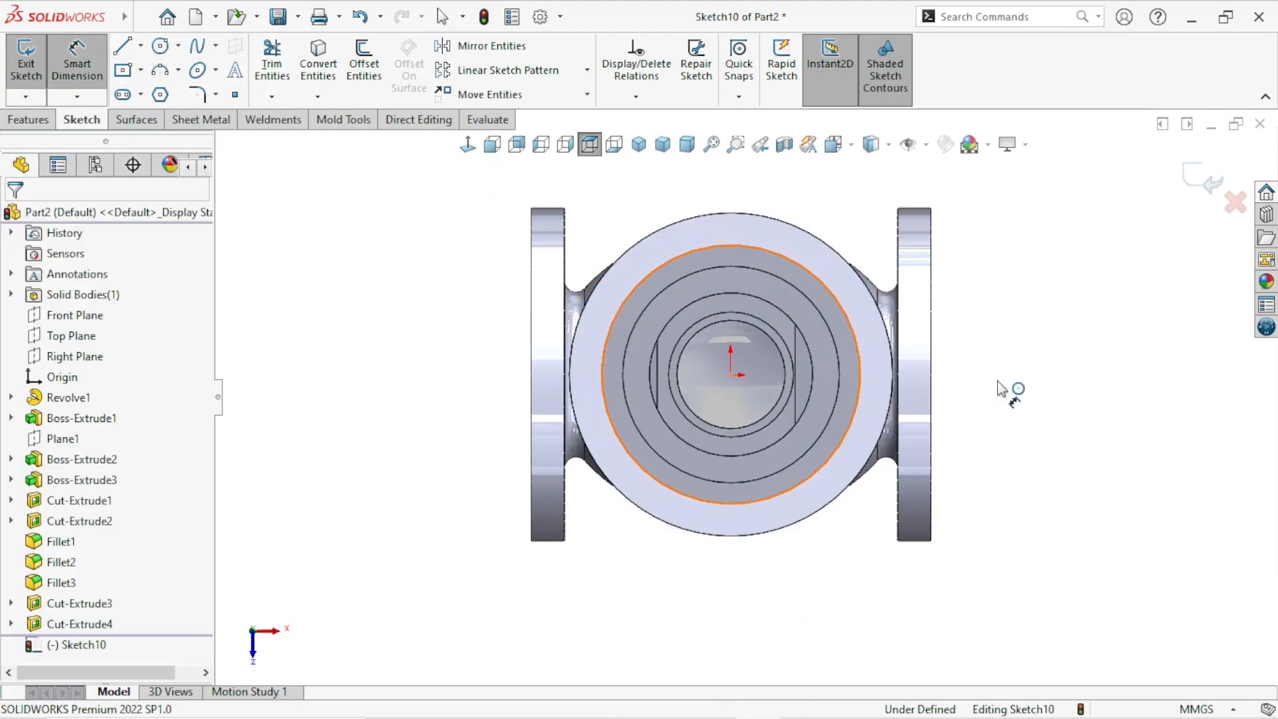
click(1035, 379)
text(16)
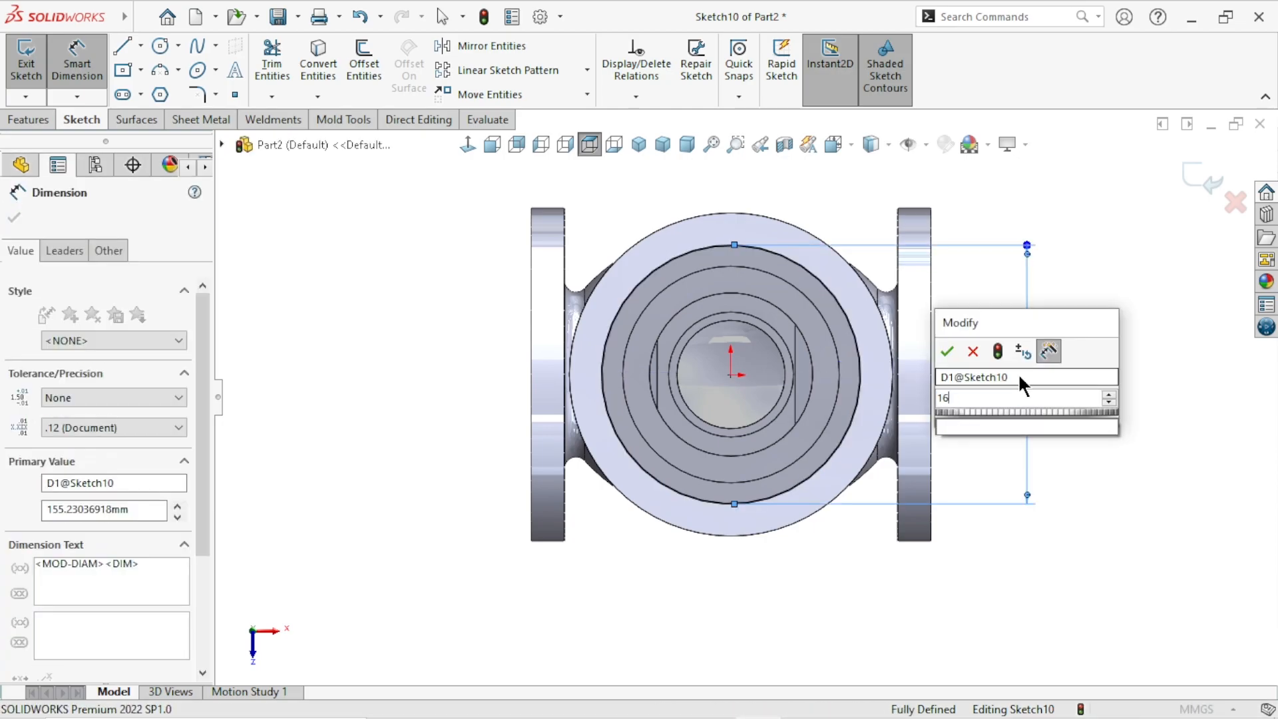
text(0)
key(Return)
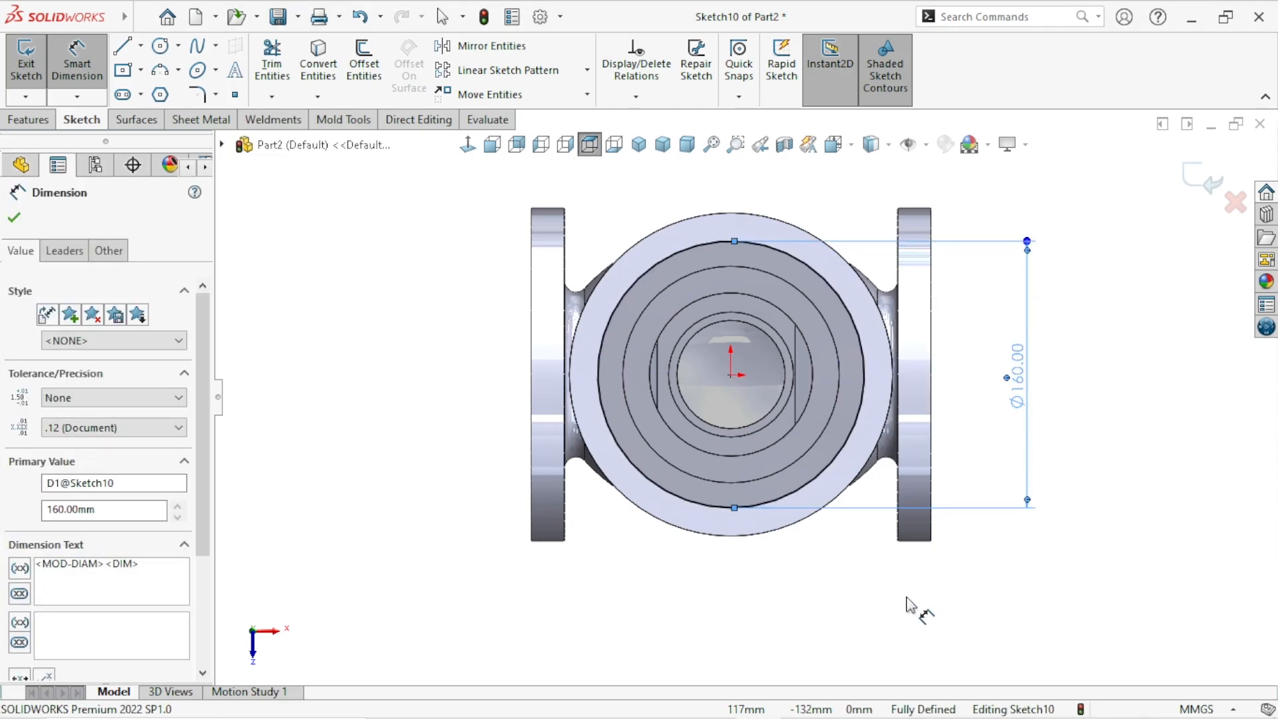
click(912, 602)
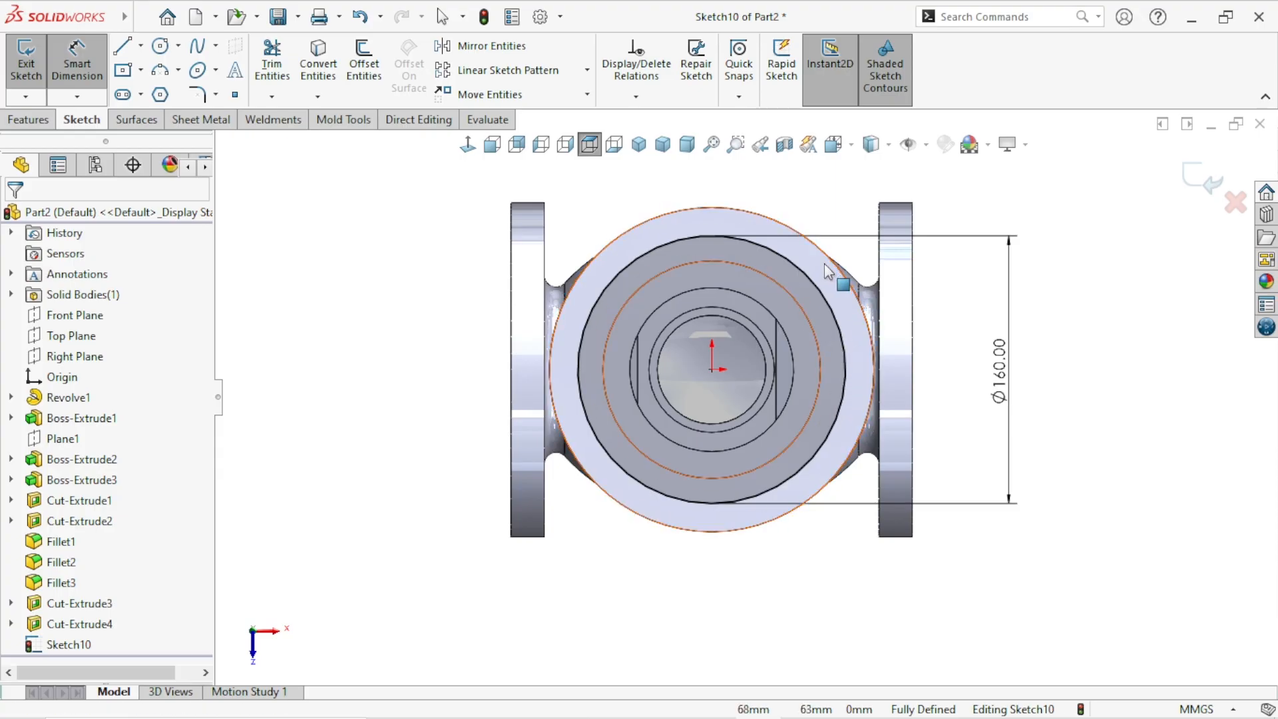
Convert the 160 mm circle to construction geometry and exit the sketch.
click(797, 265)
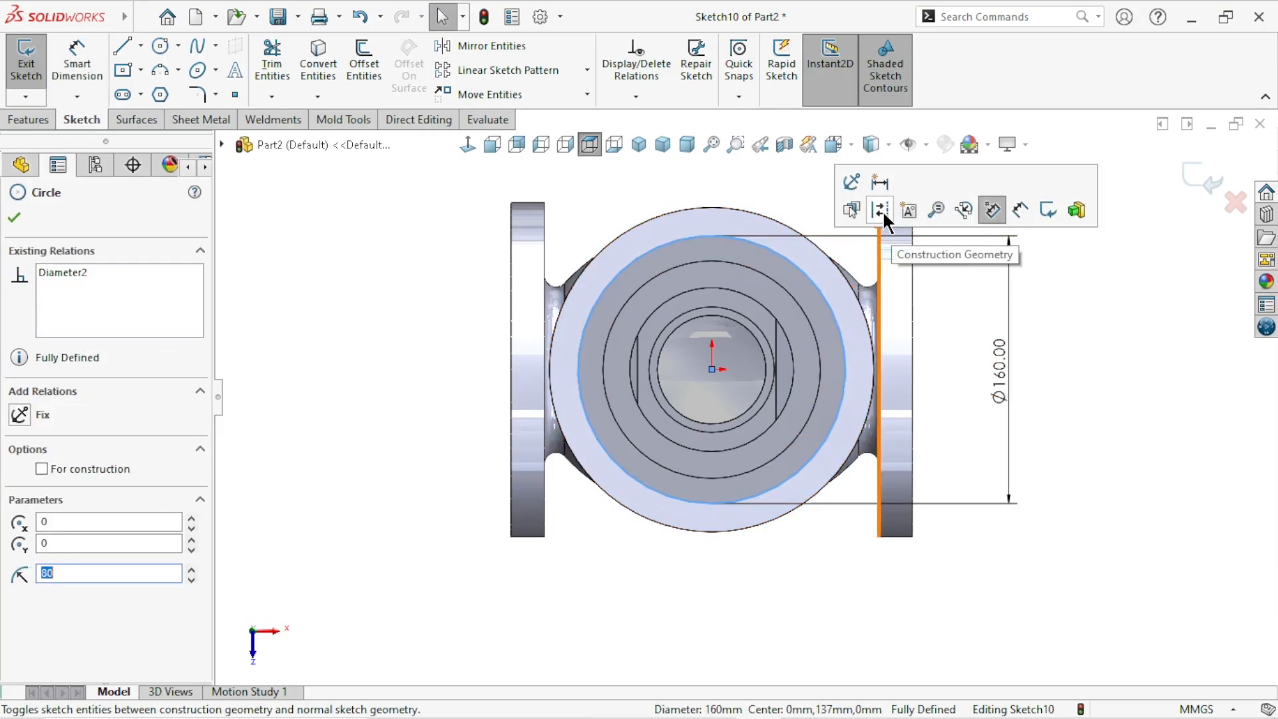
click(996, 595)
scroll(1020, 453, down, 1)
scroll(752, 399, up, 3)
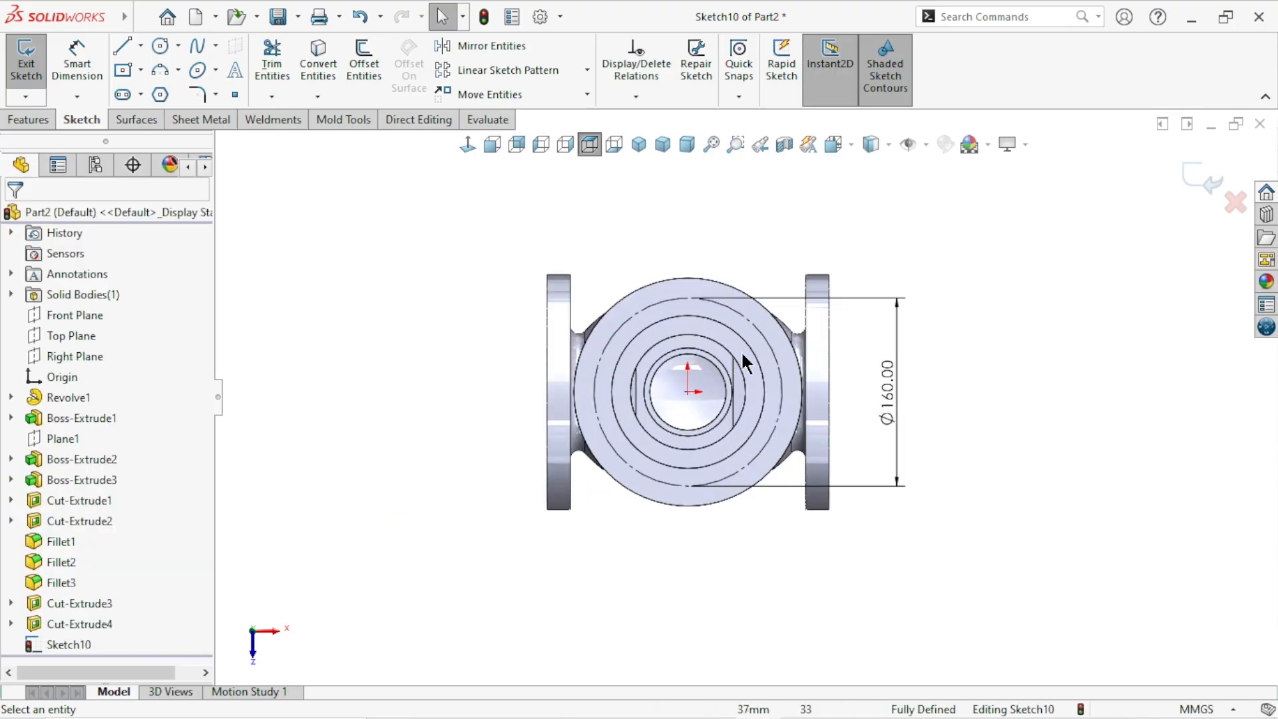
click(1193, 183)
scroll(732, 391, down, 2)
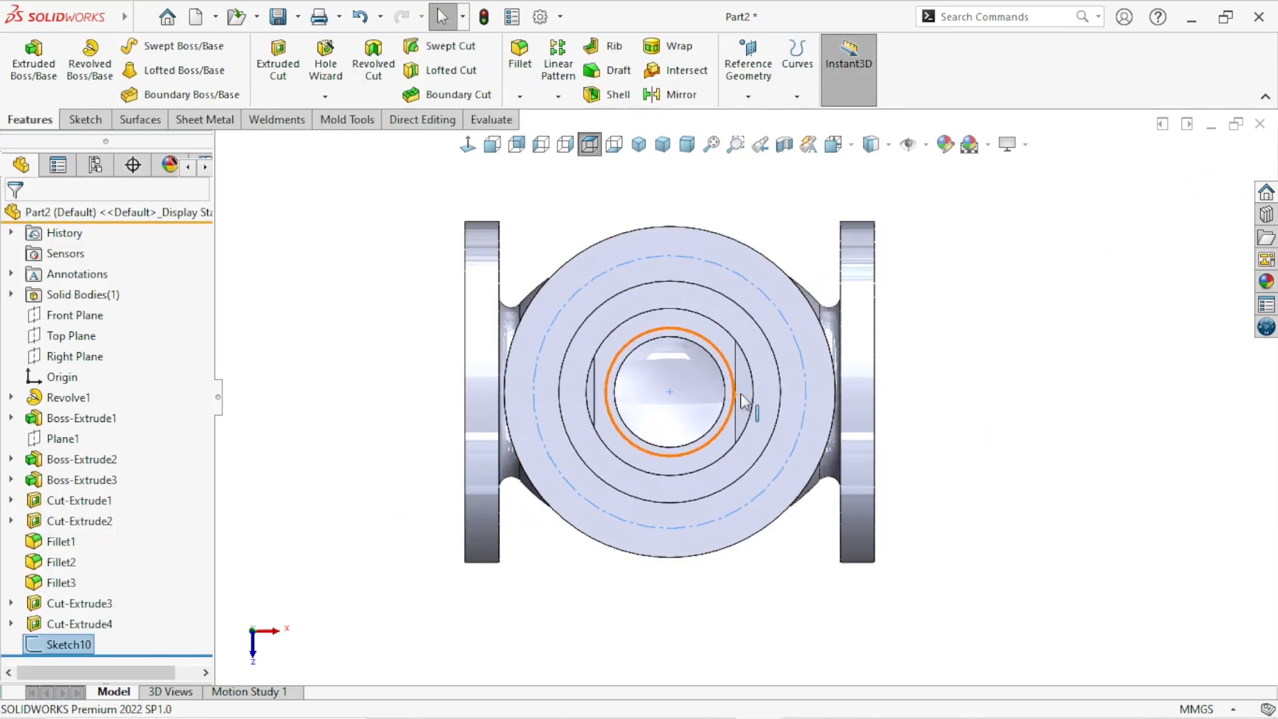
Set up a Hole Wizard plain hole with ANSI Metric standard, Drill sizes type, size Ø18.0 and Up To Next end condition.
click(324, 55)
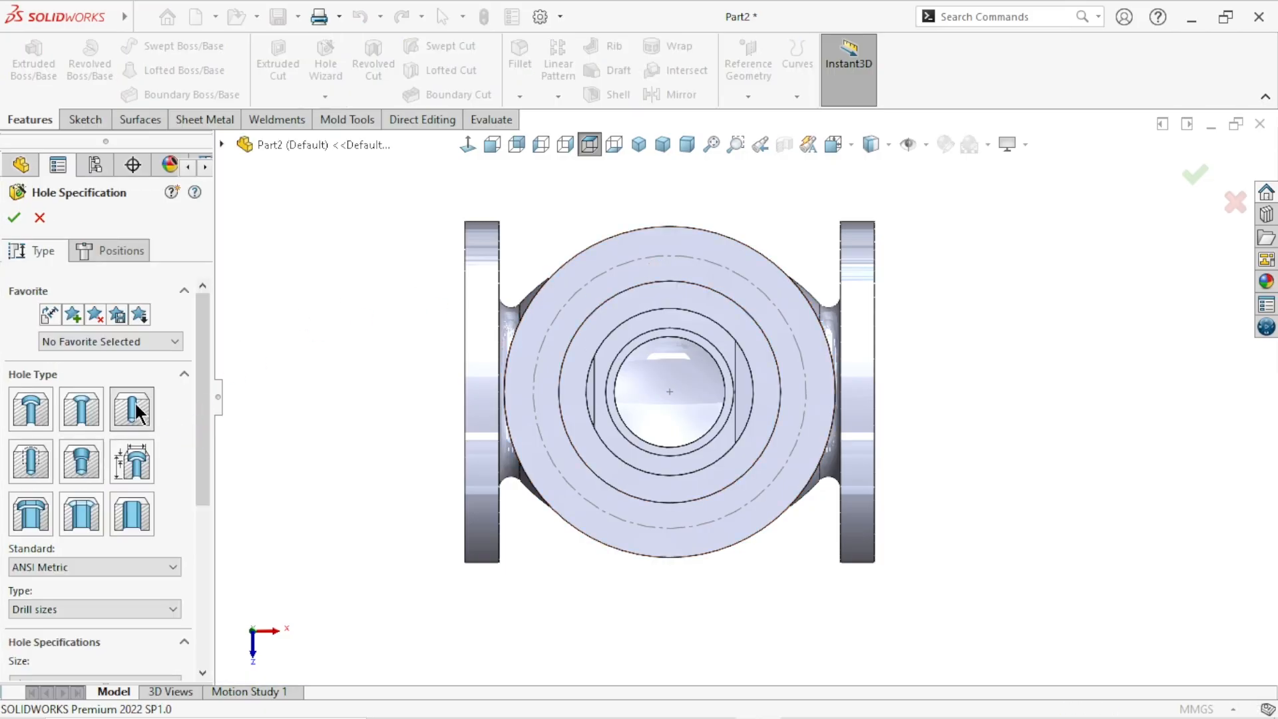
click(134, 409)
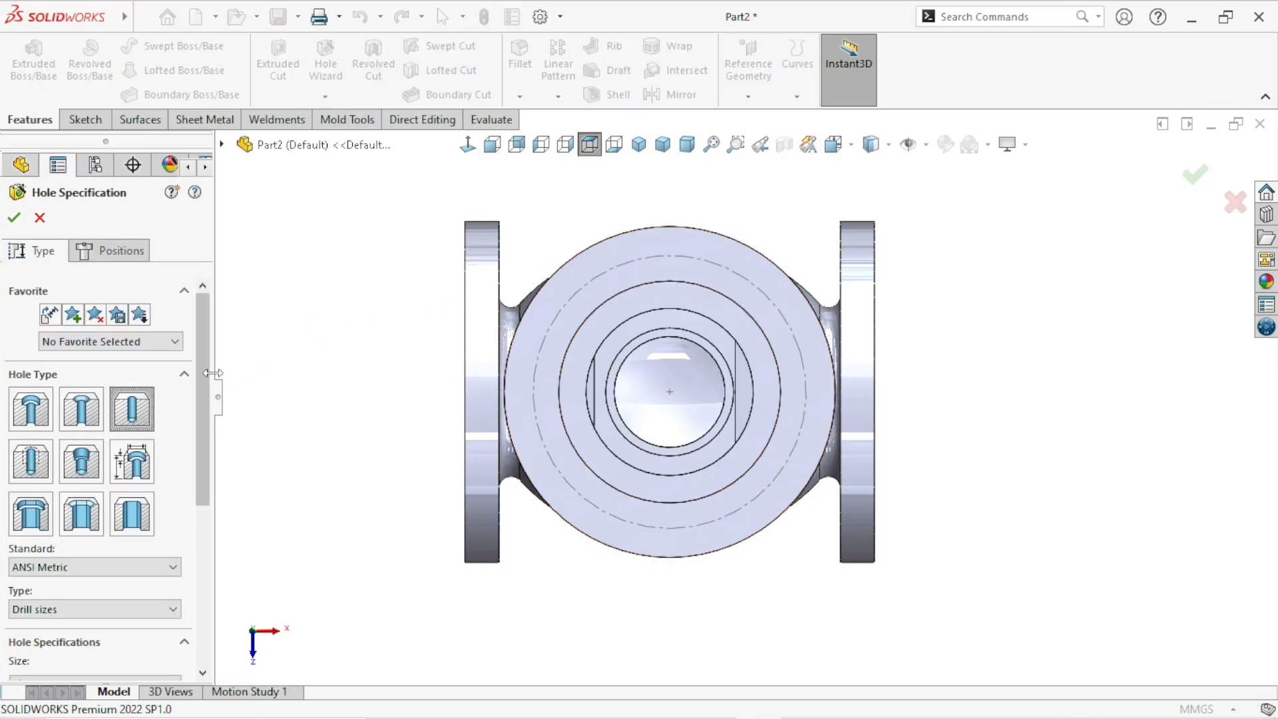
drag(209, 376, 215, 459)
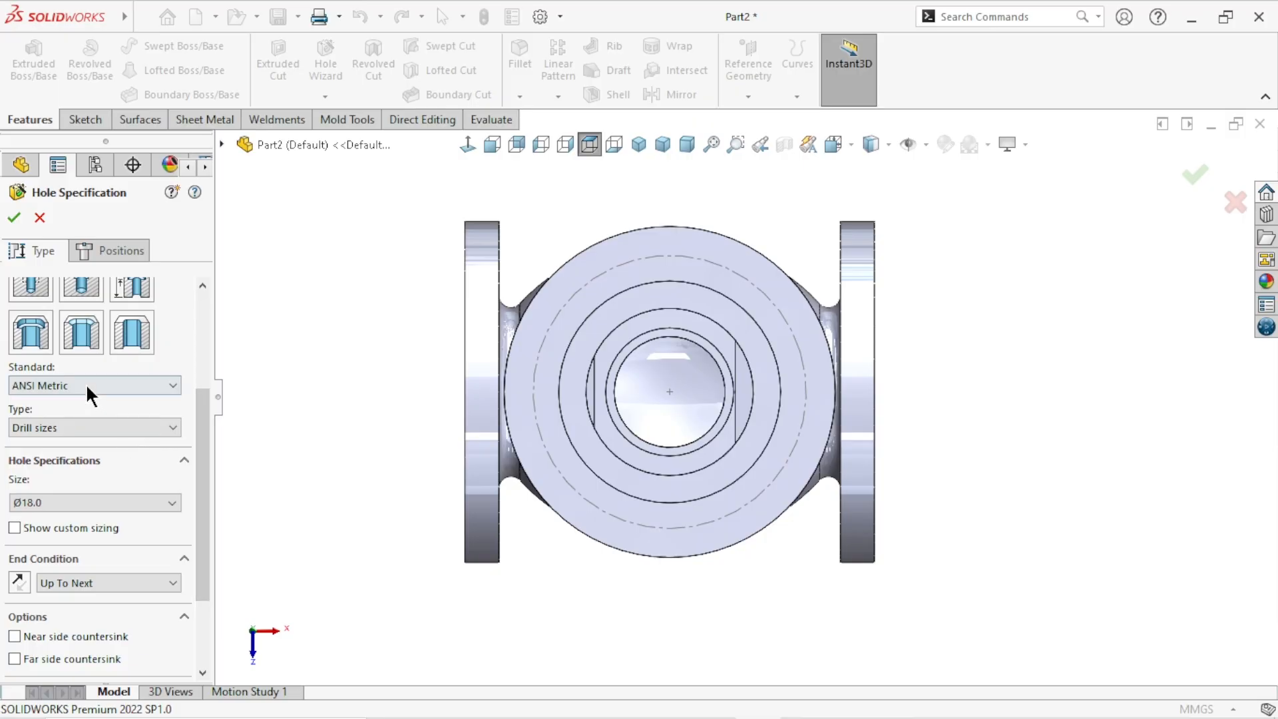
click(87, 386)
click(60, 402)
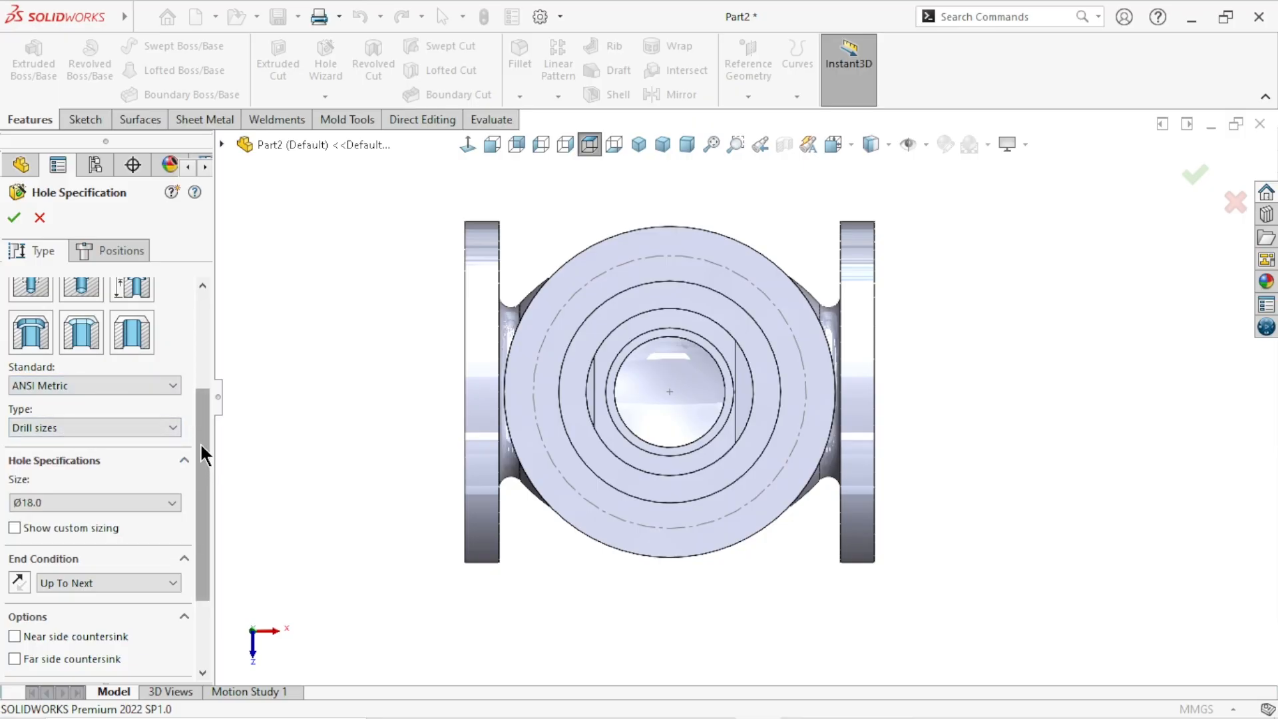
scroll(200, 442, down, 3)
click(112, 424)
click(42, 439)
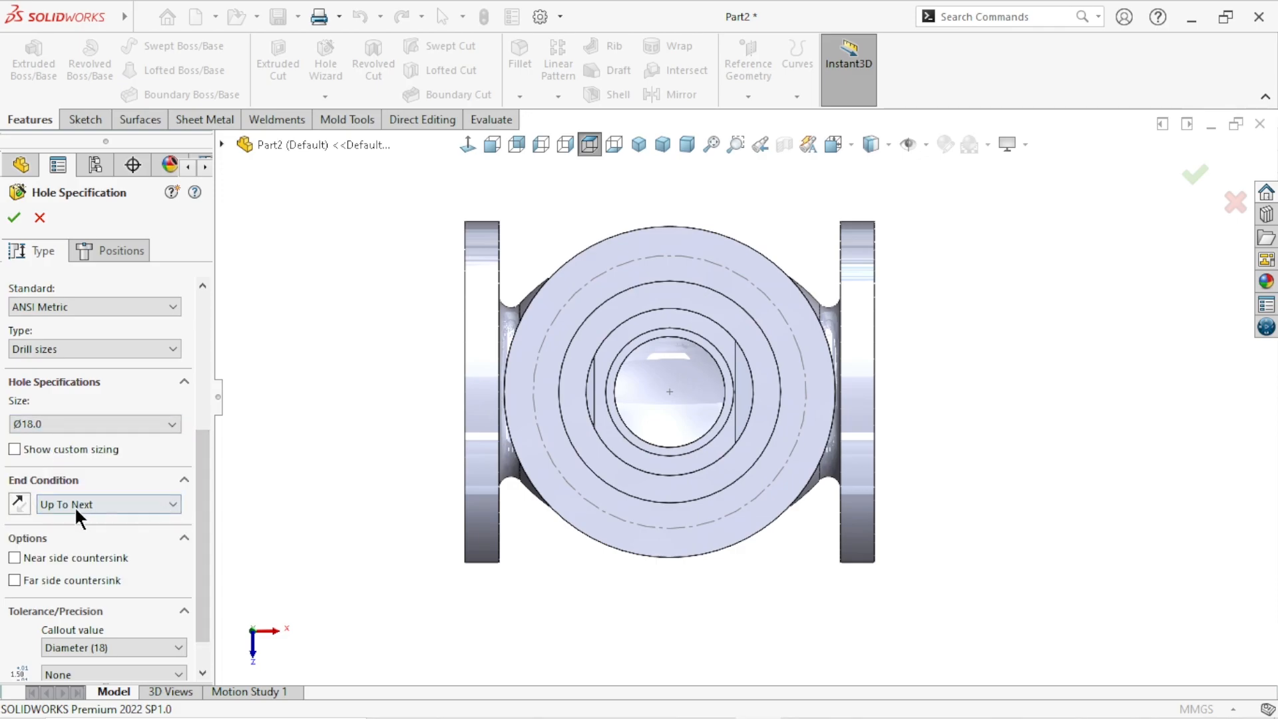
Place one hole point on the upper flange face where the 160 mm construction circle meets the vertical line above the origin.
click(102, 250)
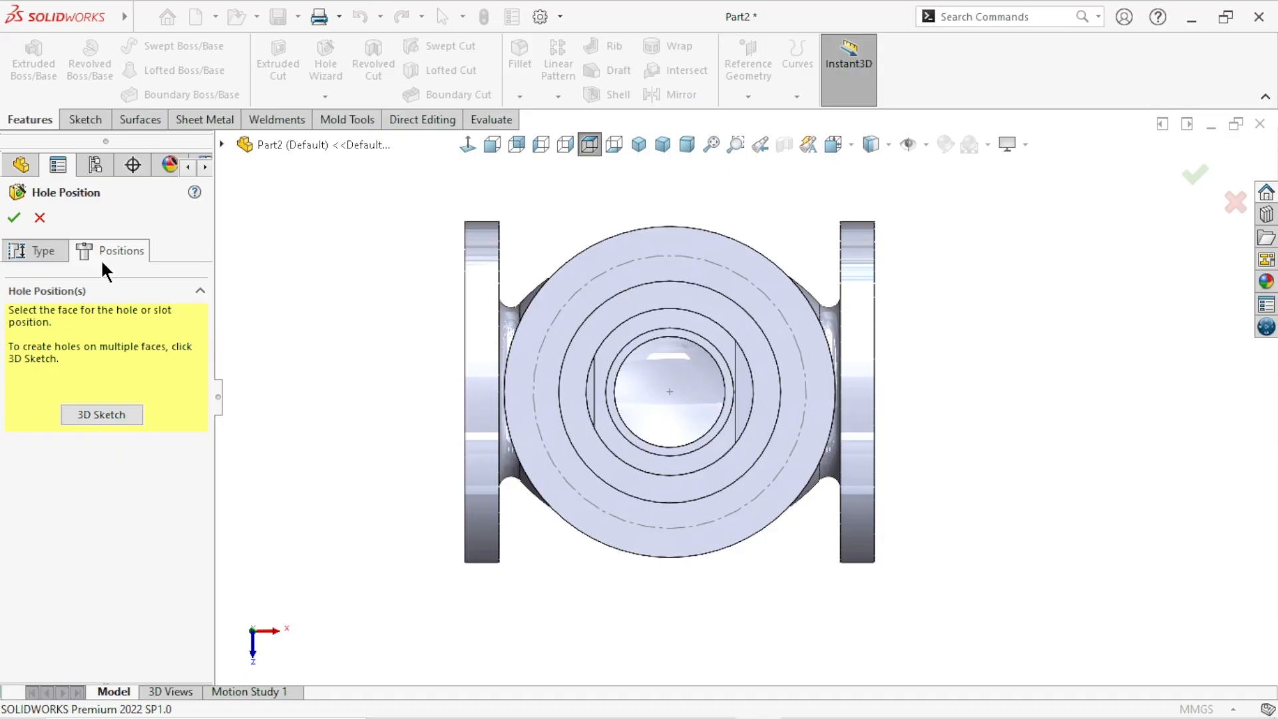
click(678, 250)
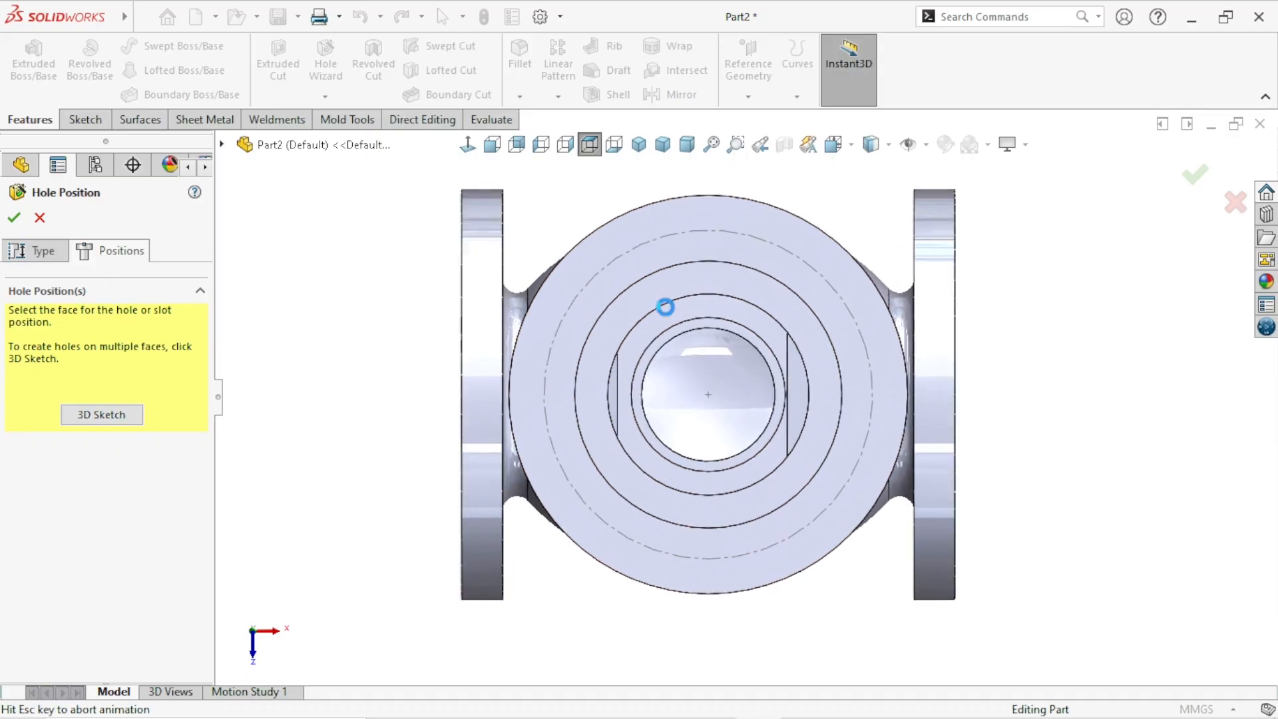
scroll(715, 240, down, 2)
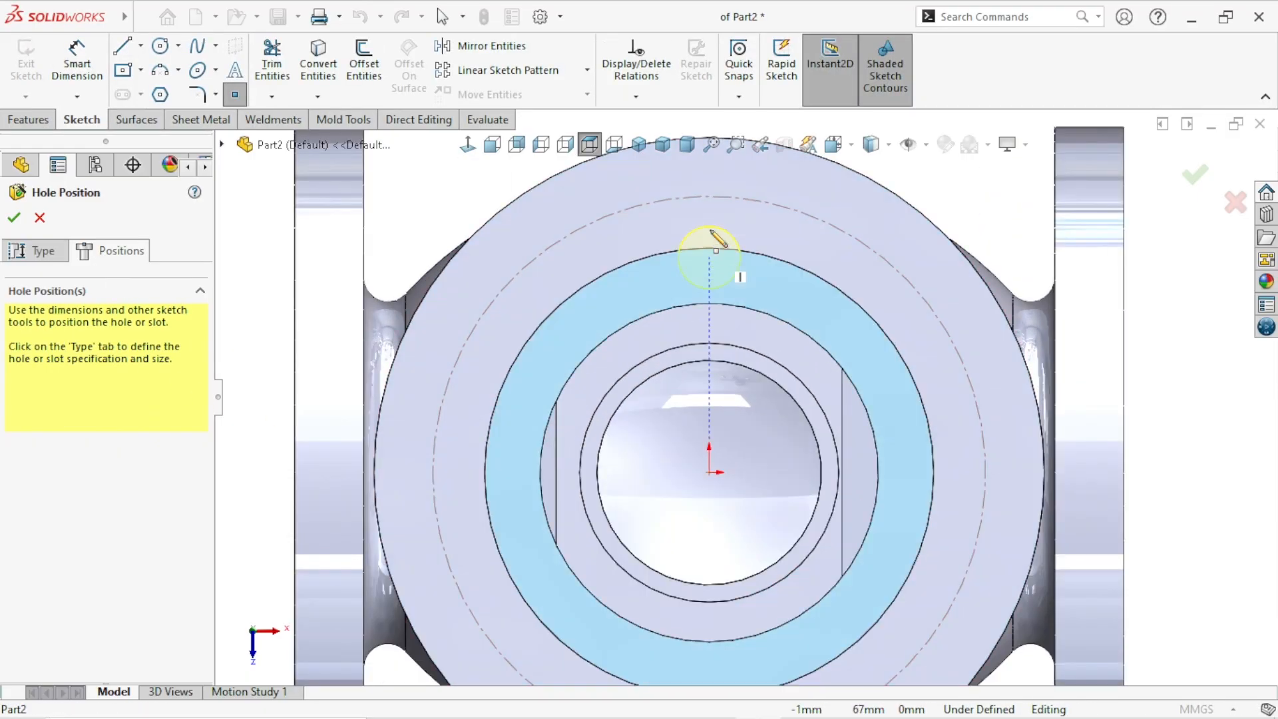
click(708, 196)
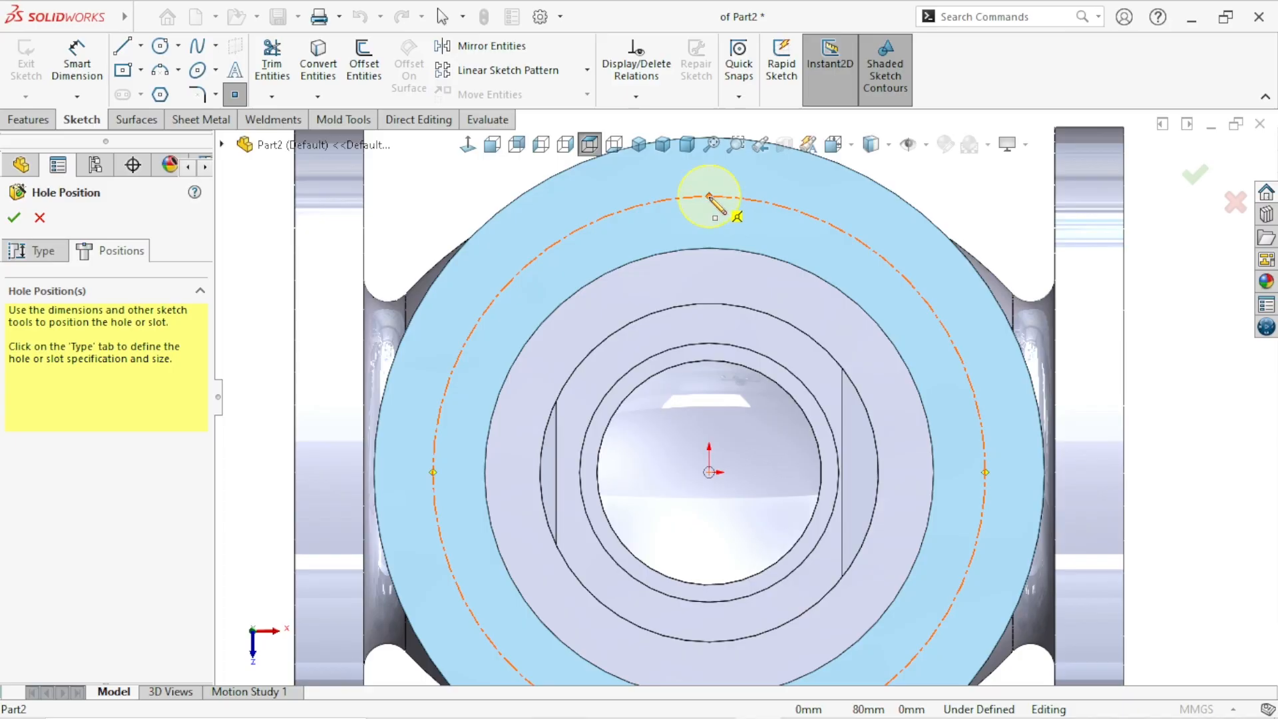
click(708, 196)
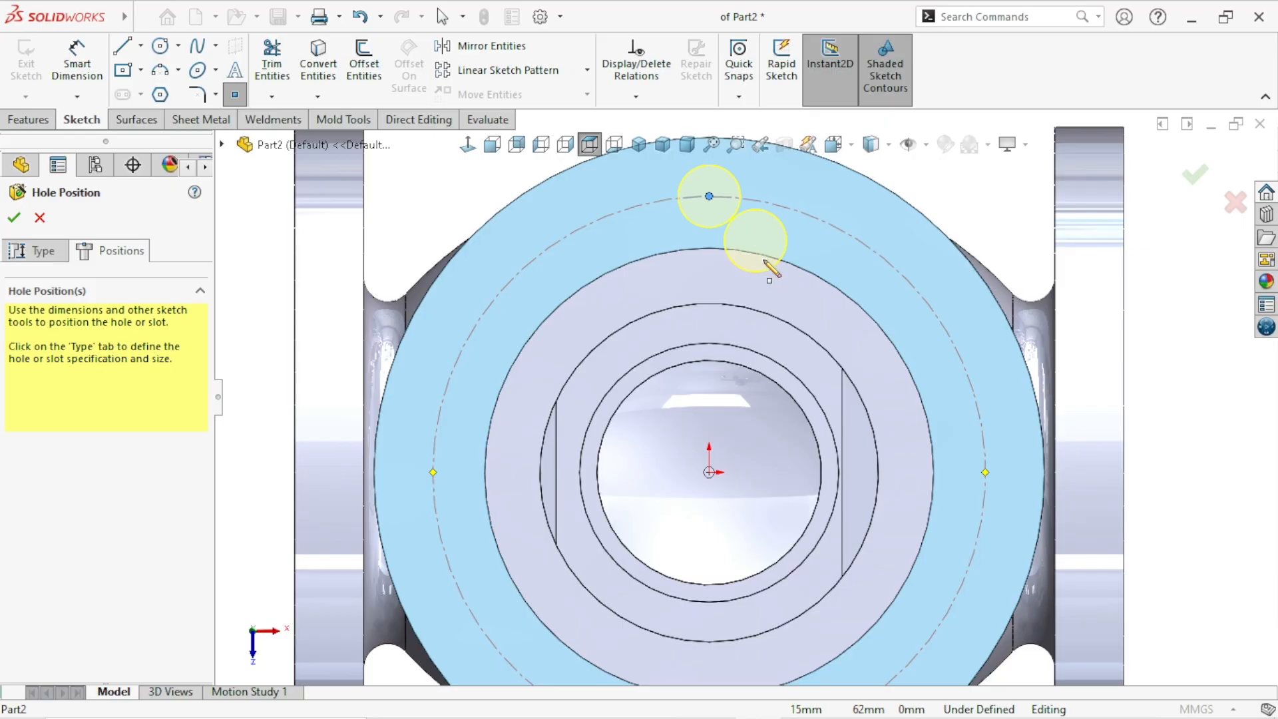
key(Escape)
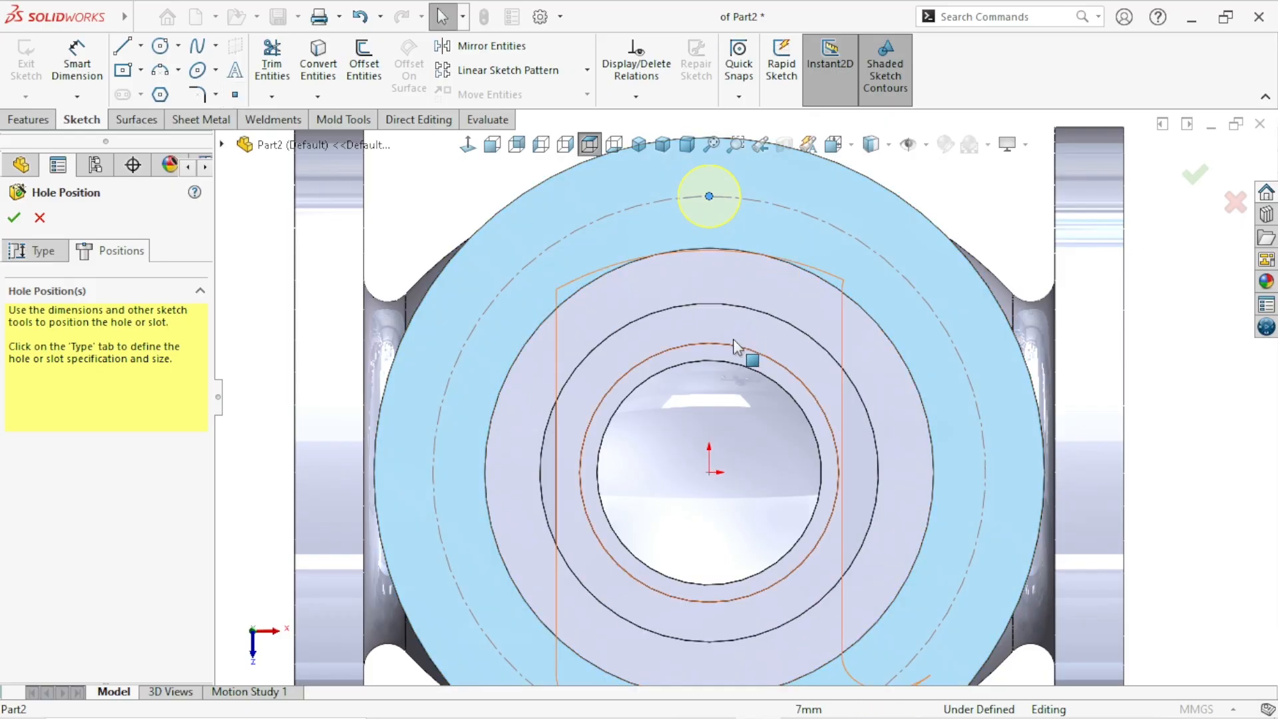
scroll(752, 349, up, 3)
scroll(814, 394, down, 2)
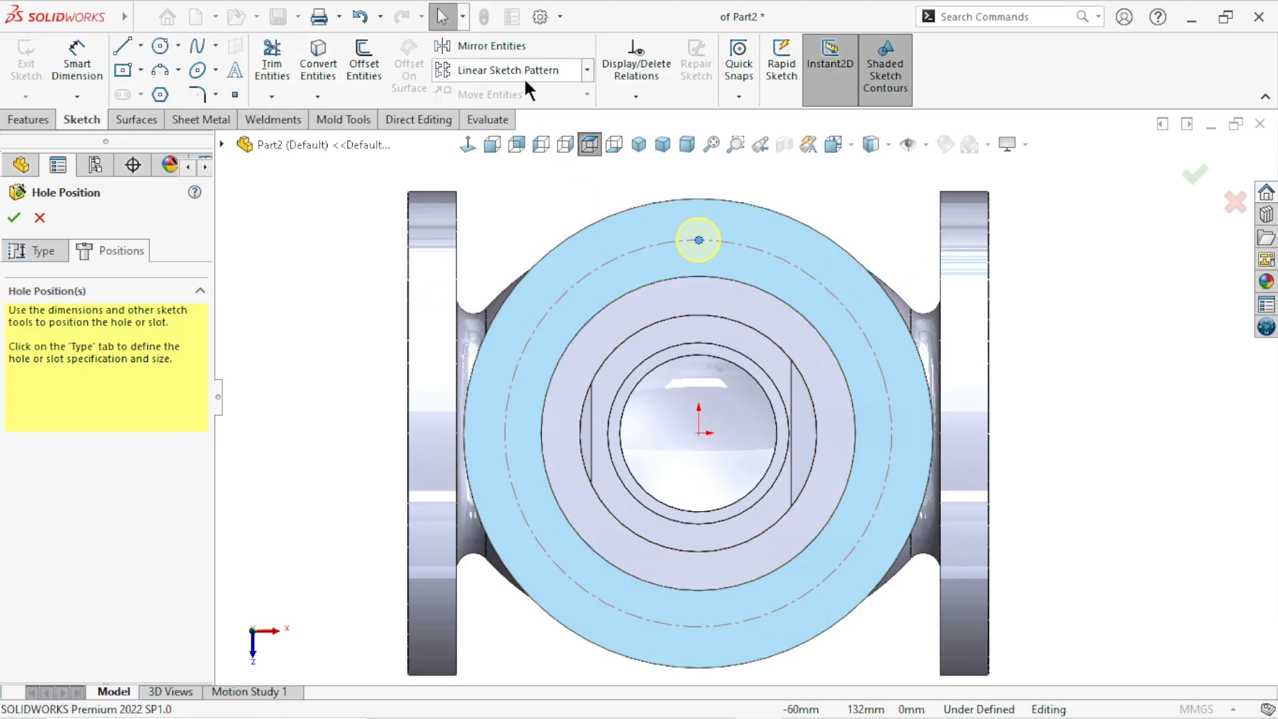
Circular-pattern the upper flange hole point to 8 equally spaced instances over 360° about the origin and finish the holes.
click(587, 70)
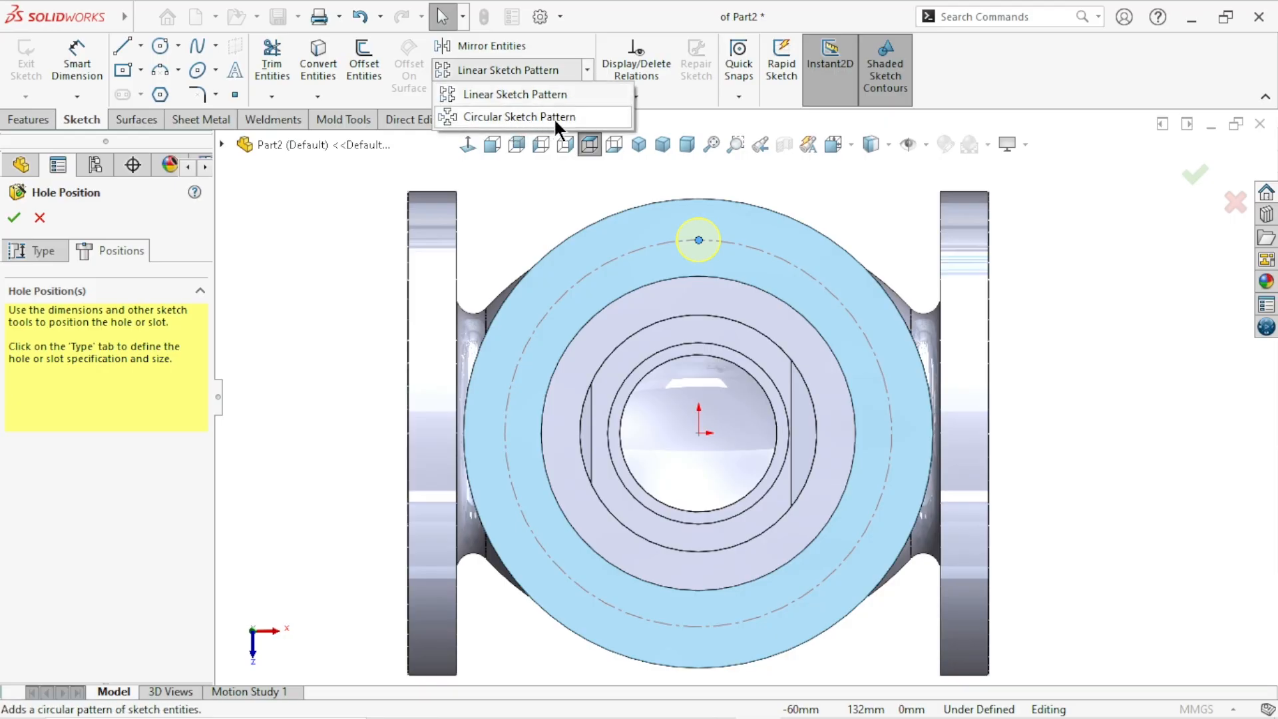
click(571, 117)
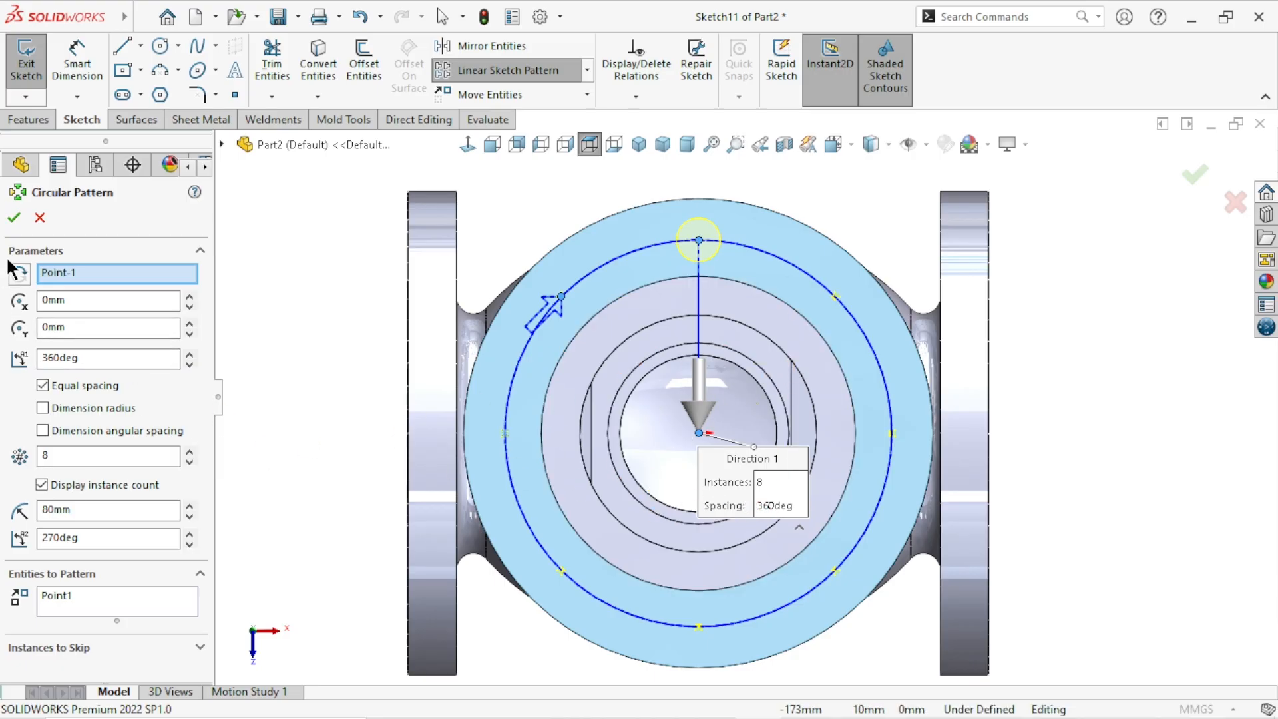
click(15, 219)
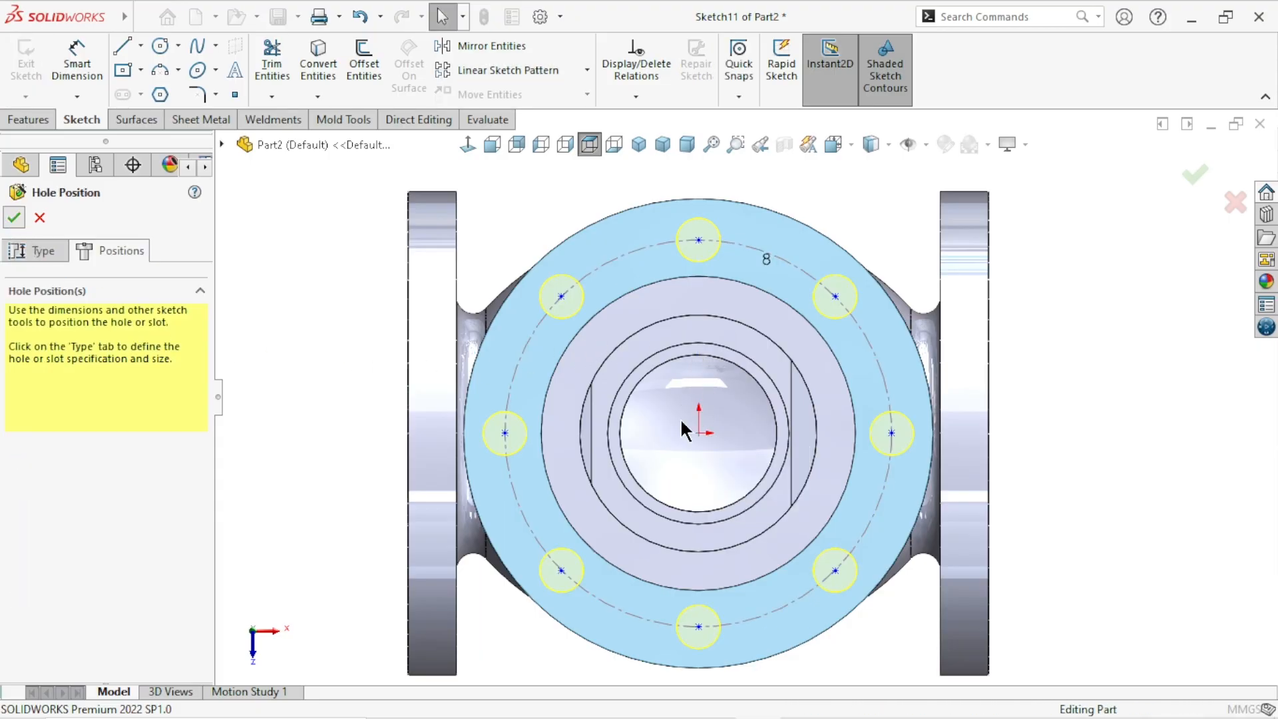
key(Return)
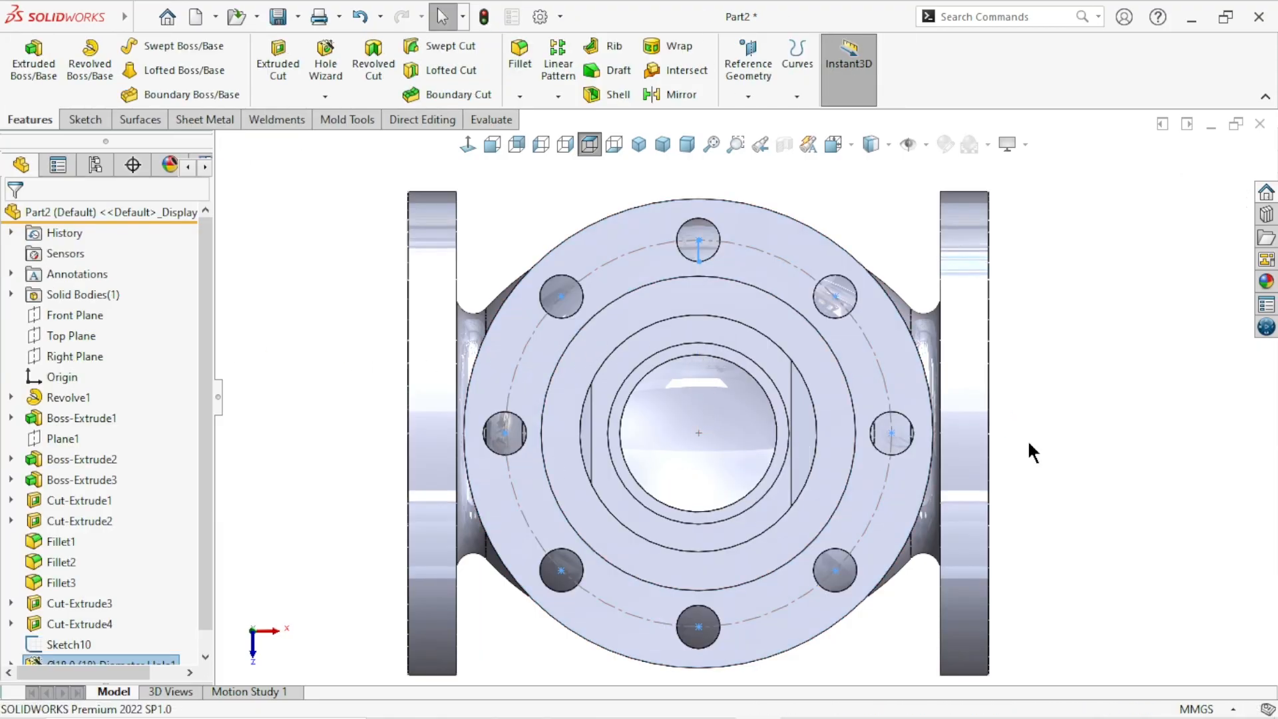
Hide the 160 mm construction circle sketch on the upper flange.
middle_drag(822, 495, 683, 403)
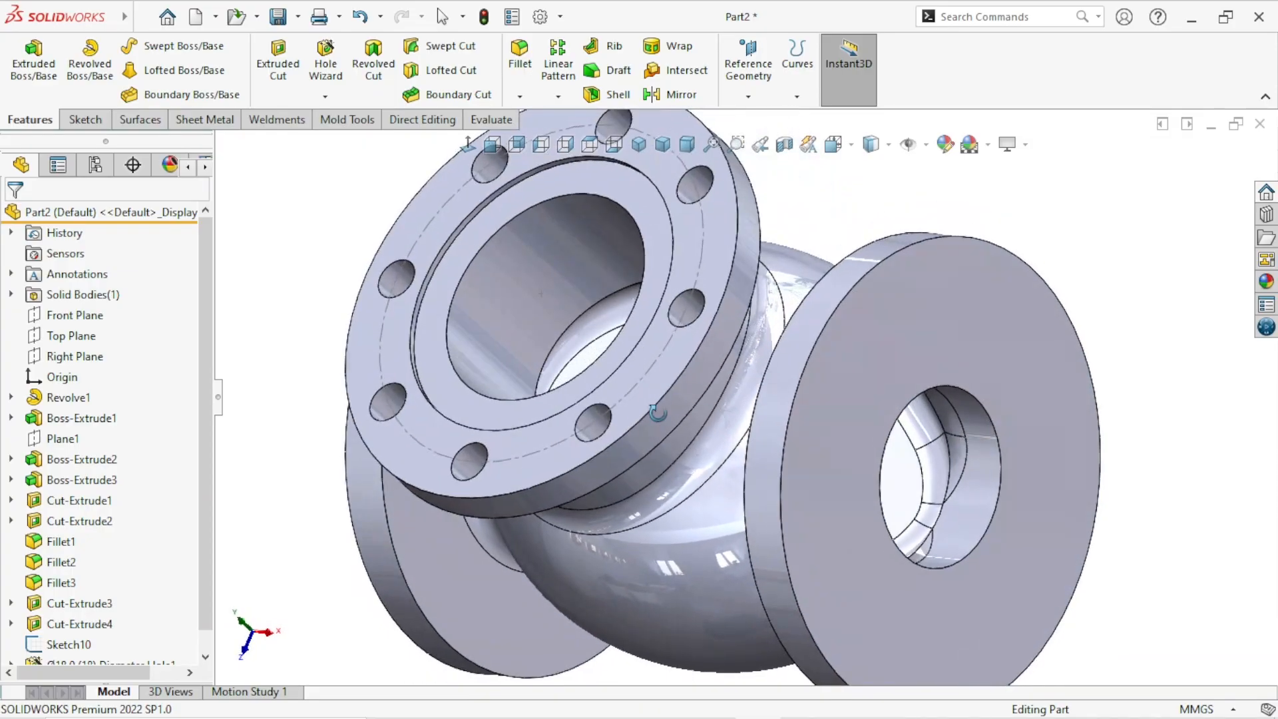
scroll(712, 407, up, 4)
scroll(712, 407, down, 2)
middle_drag(736, 298, 797, 197)
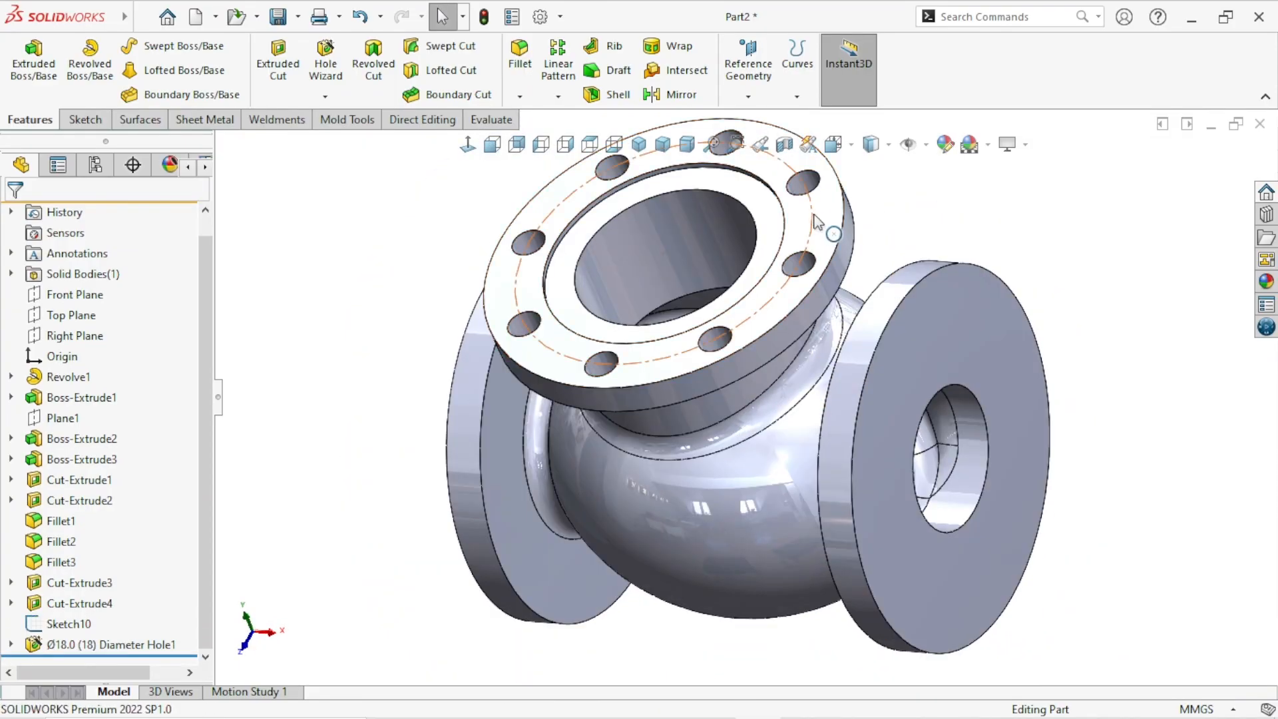
click(812, 214)
click(908, 157)
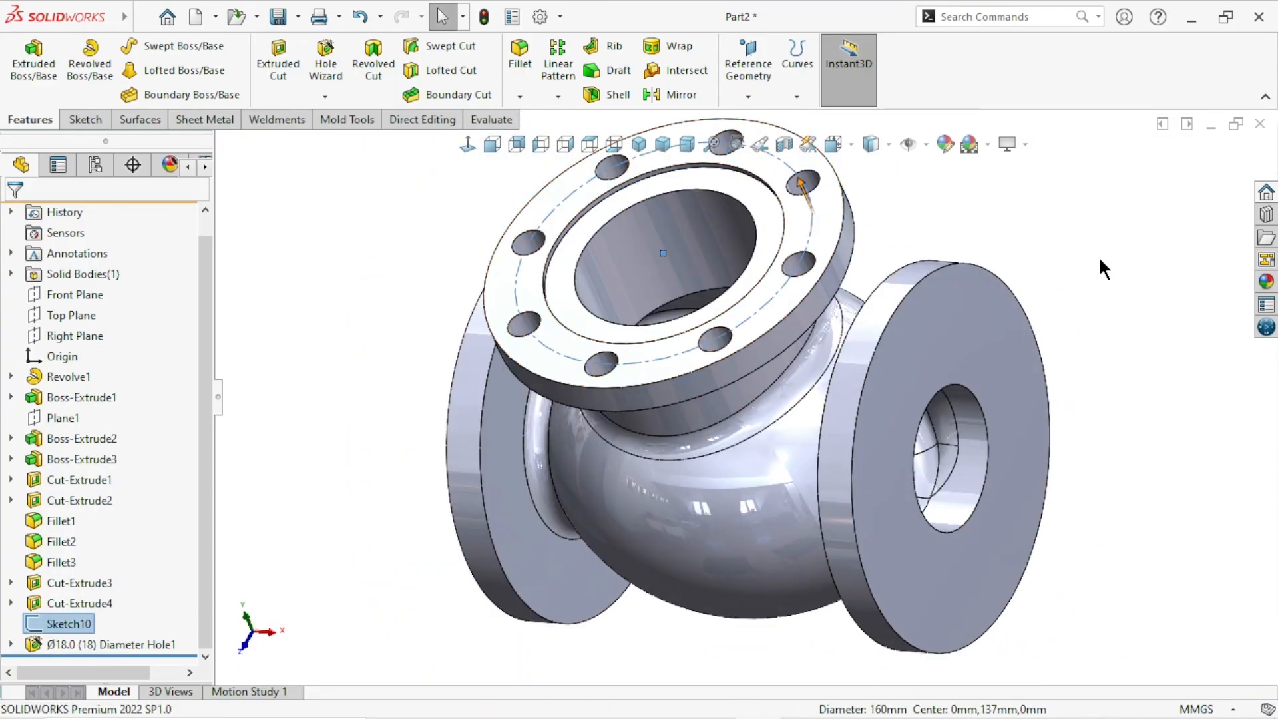
Start a sketch on the right side flange's outer face and draw an origin-centred circle about 164 mm in diameter.
click(975, 342)
click(1057, 288)
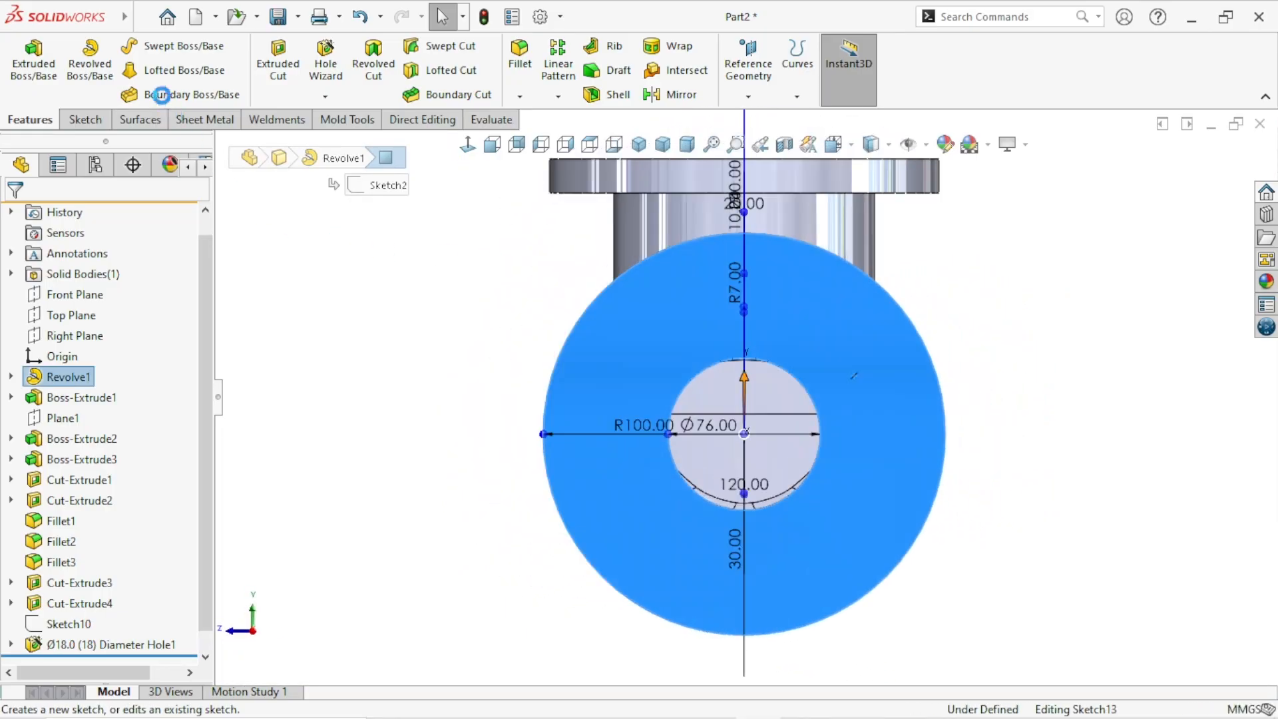
click(160, 46)
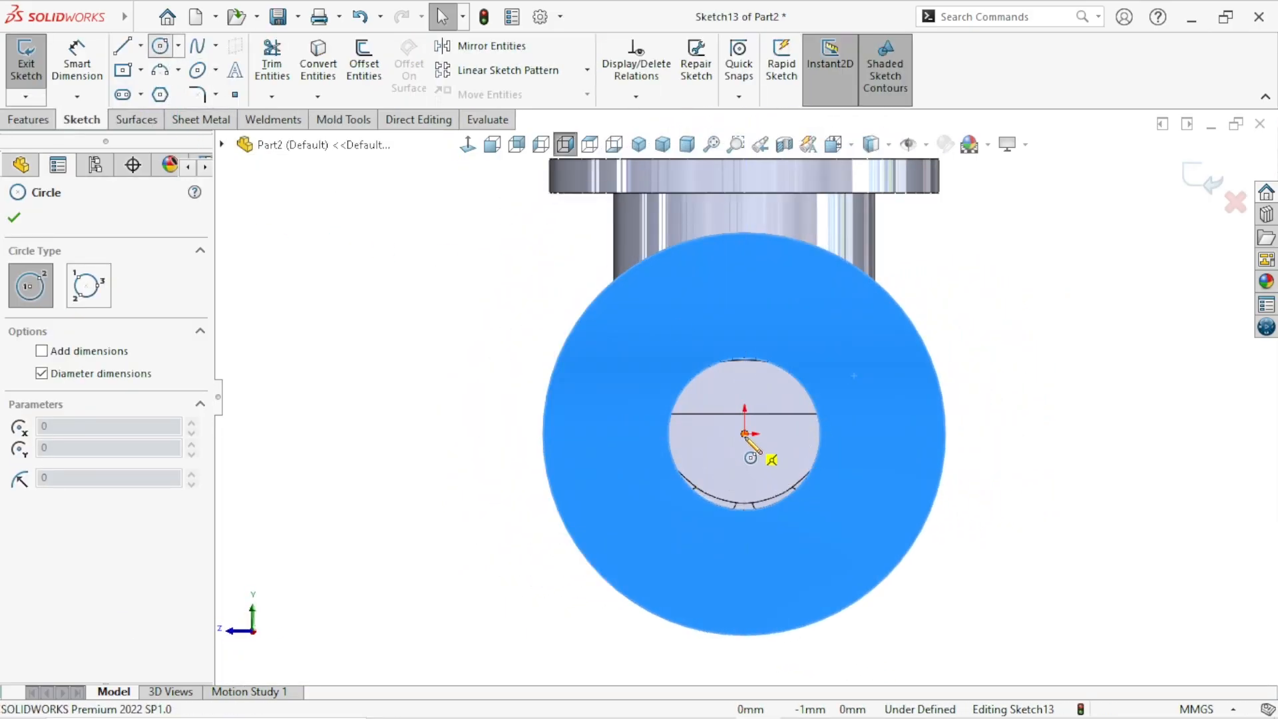
click(745, 433)
click(864, 320)
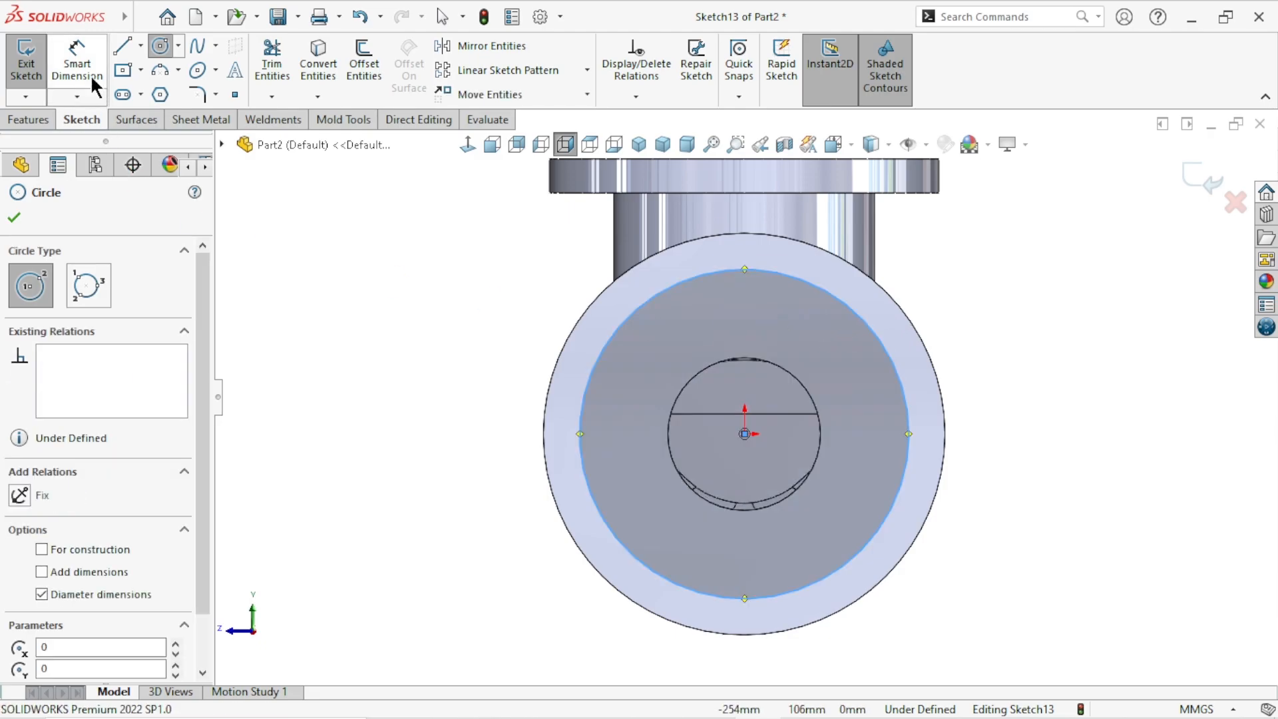
Dimension the side flange circle's diameter to 160 mm.
click(91, 77)
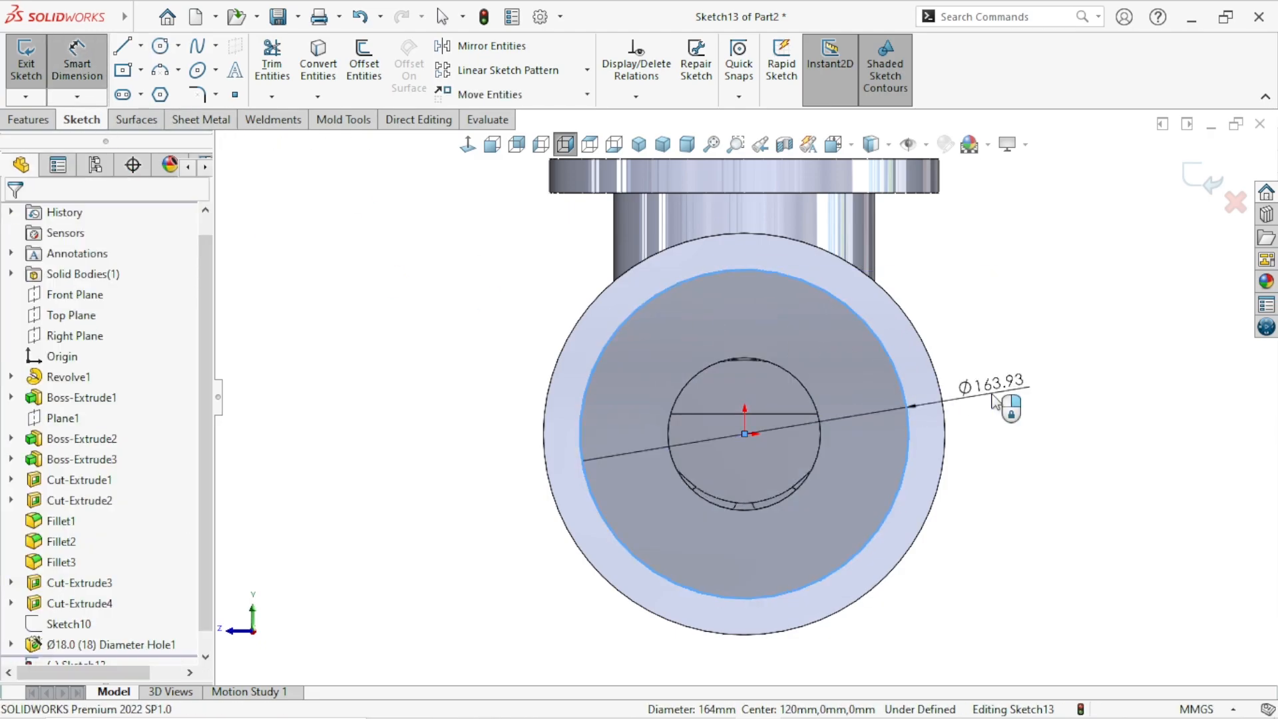
click(992, 401)
text(160)
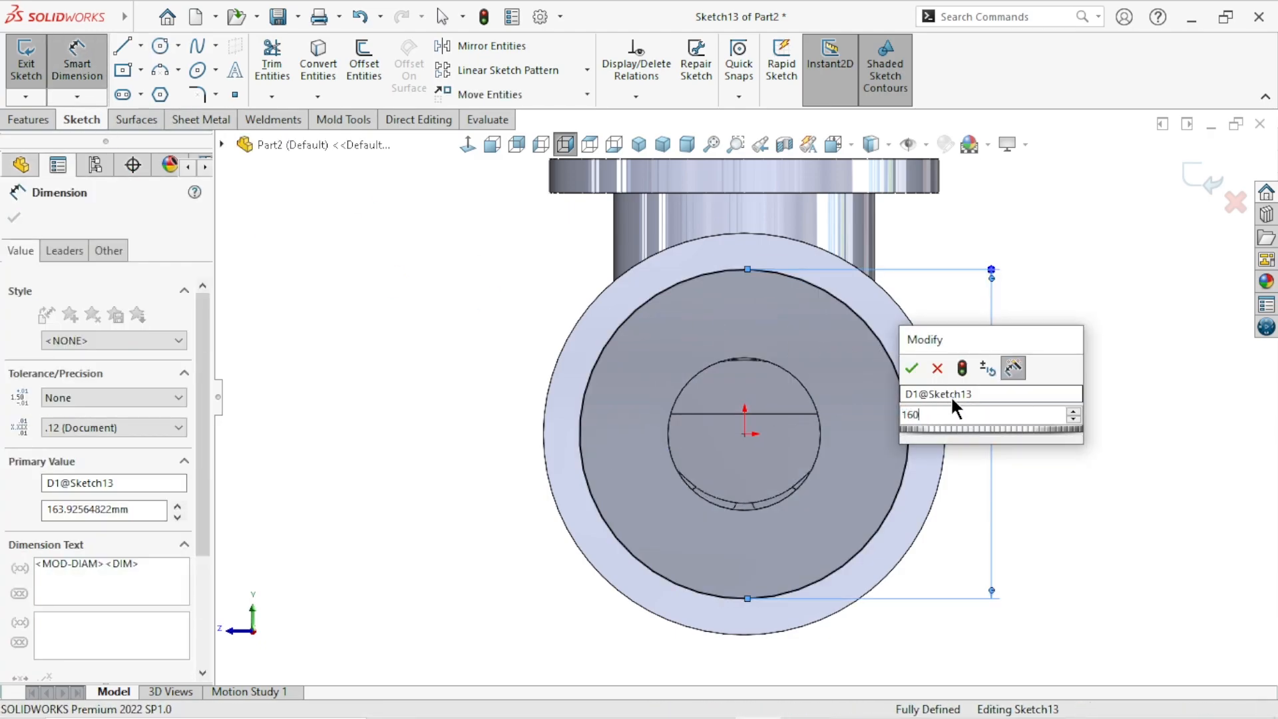
key(Return)
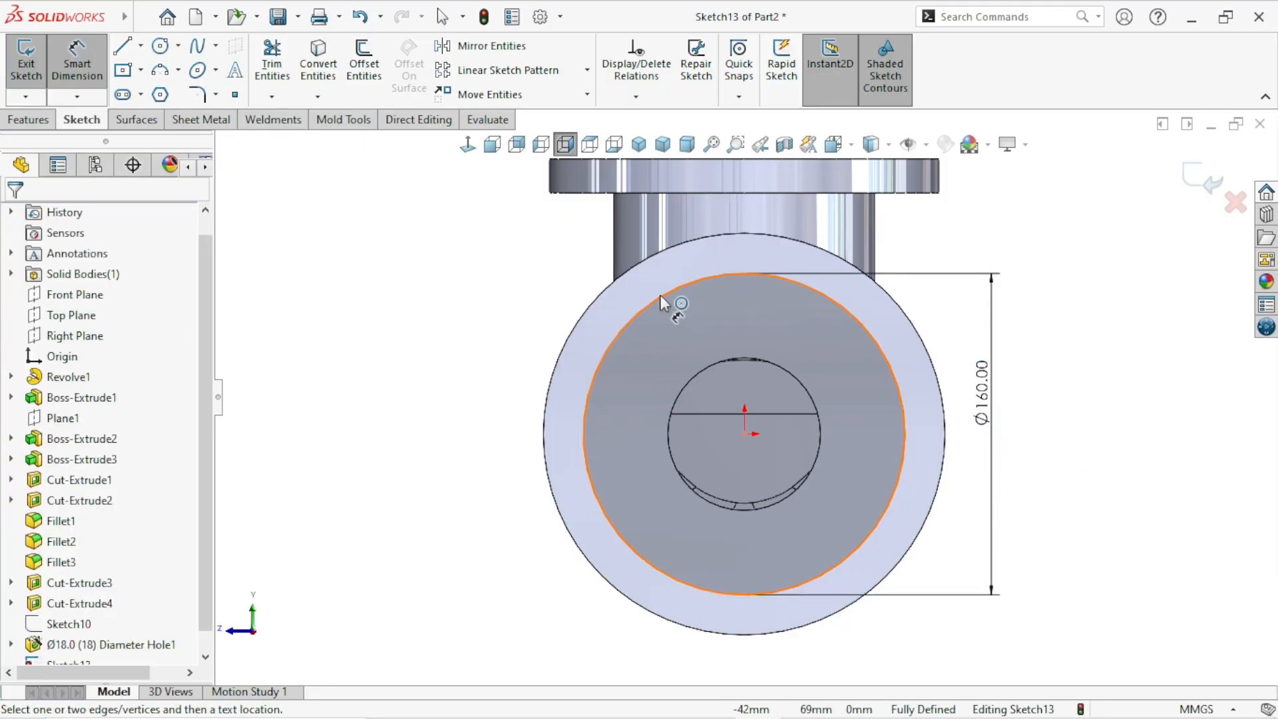
key(Escape)
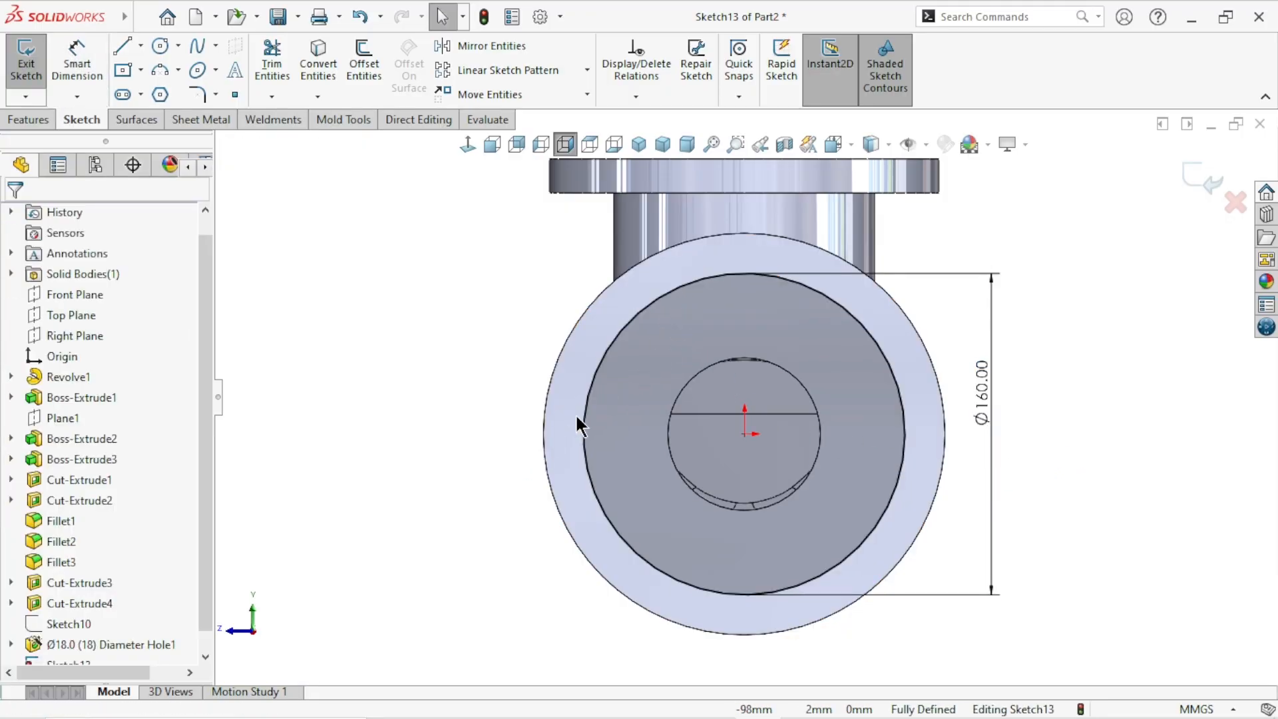
Convert the side flange circle to construction geometry and exit the sketch.
click(632, 318)
click(827, 253)
click(494, 385)
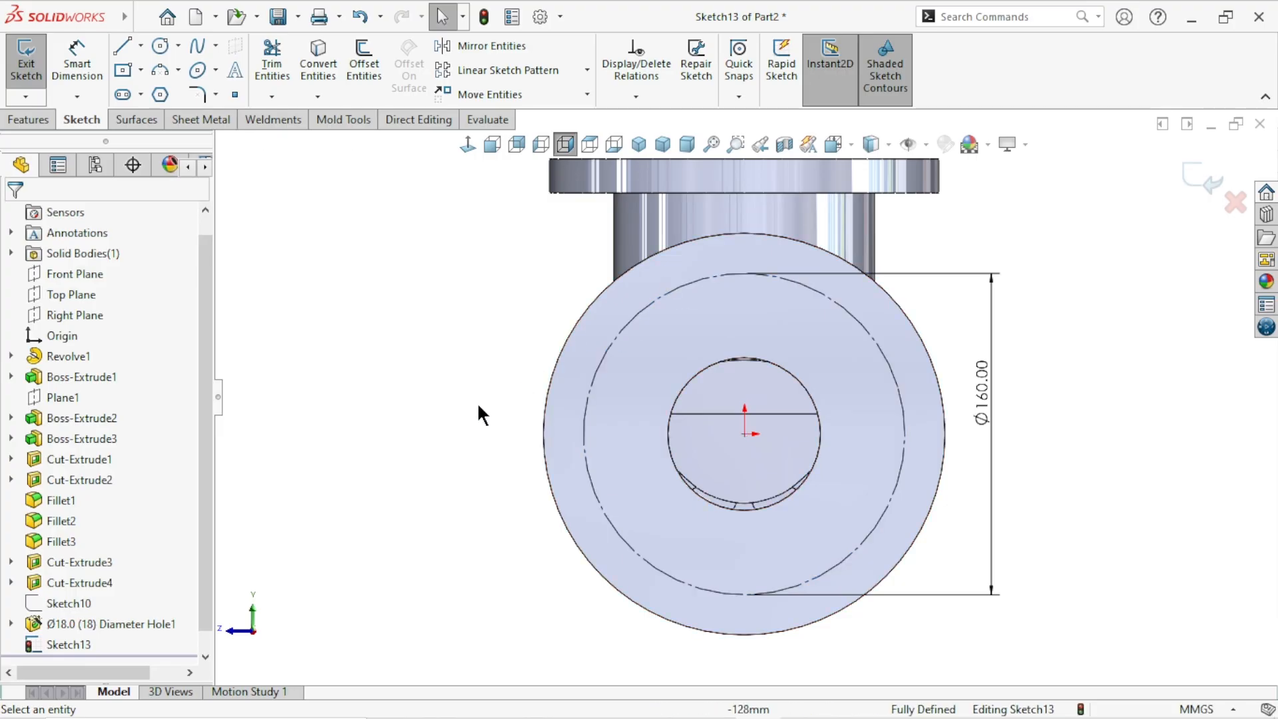
scroll(936, 489, up, 4)
scroll(881, 416, down, 2)
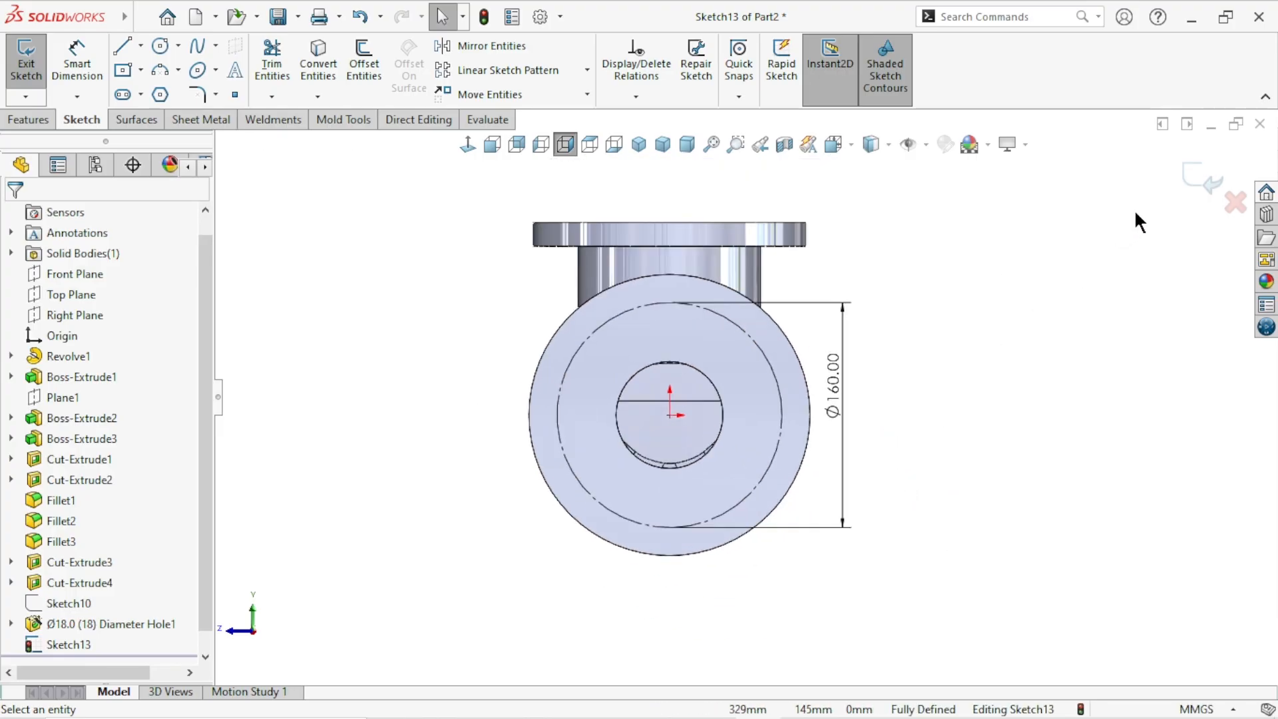
click(1195, 182)
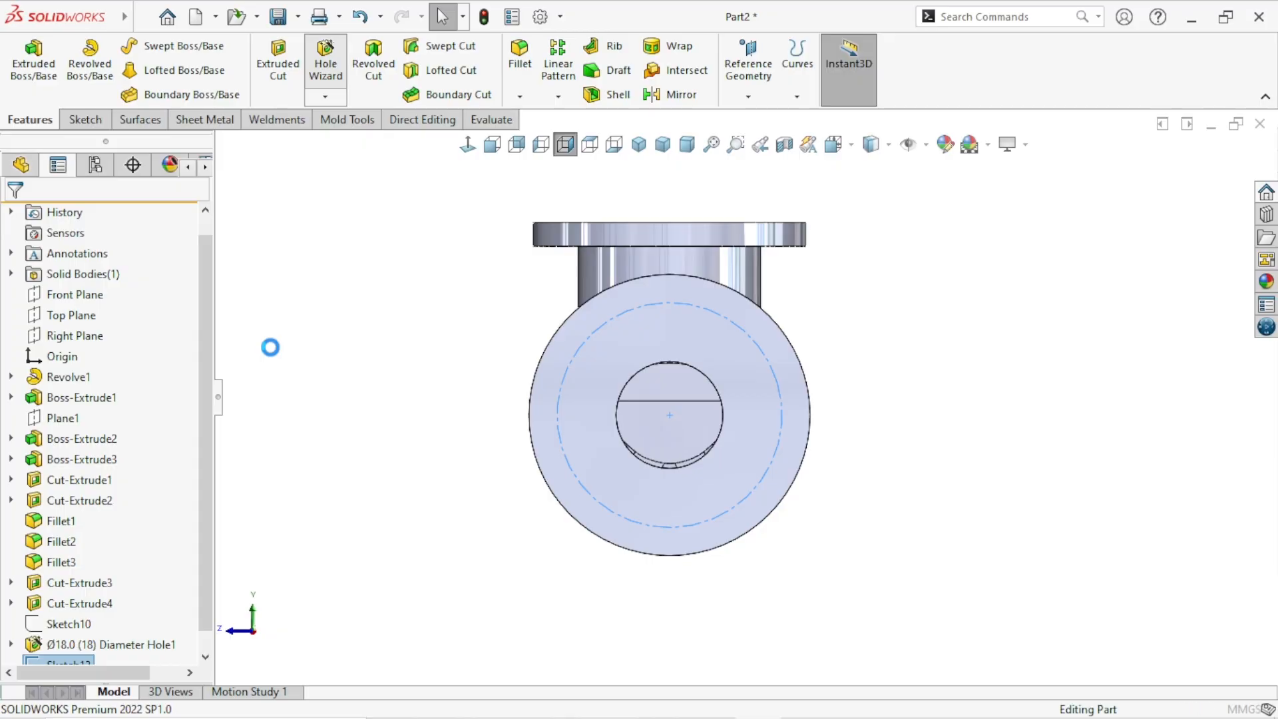
Set up an ANSI Metric drill-size hole and place its point on the side flange's construction circle, directly above the origin.
drag(203, 447, 239, 382)
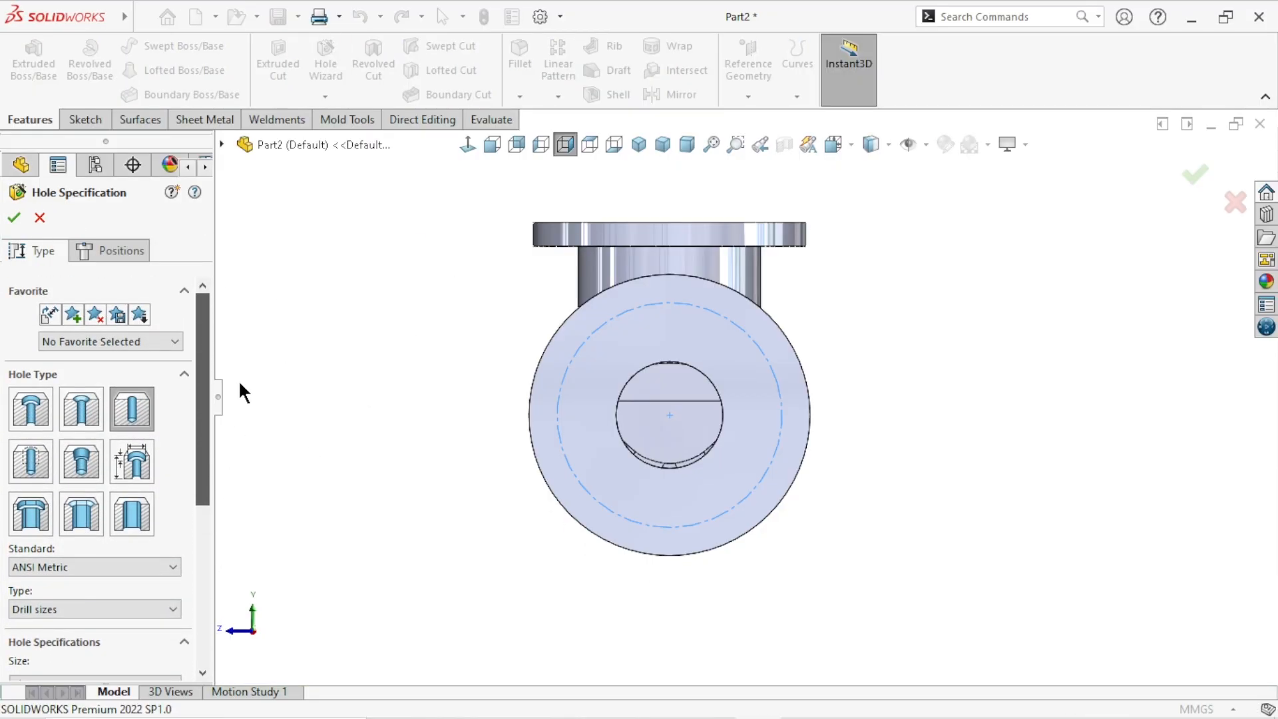
click(108, 251)
click(708, 349)
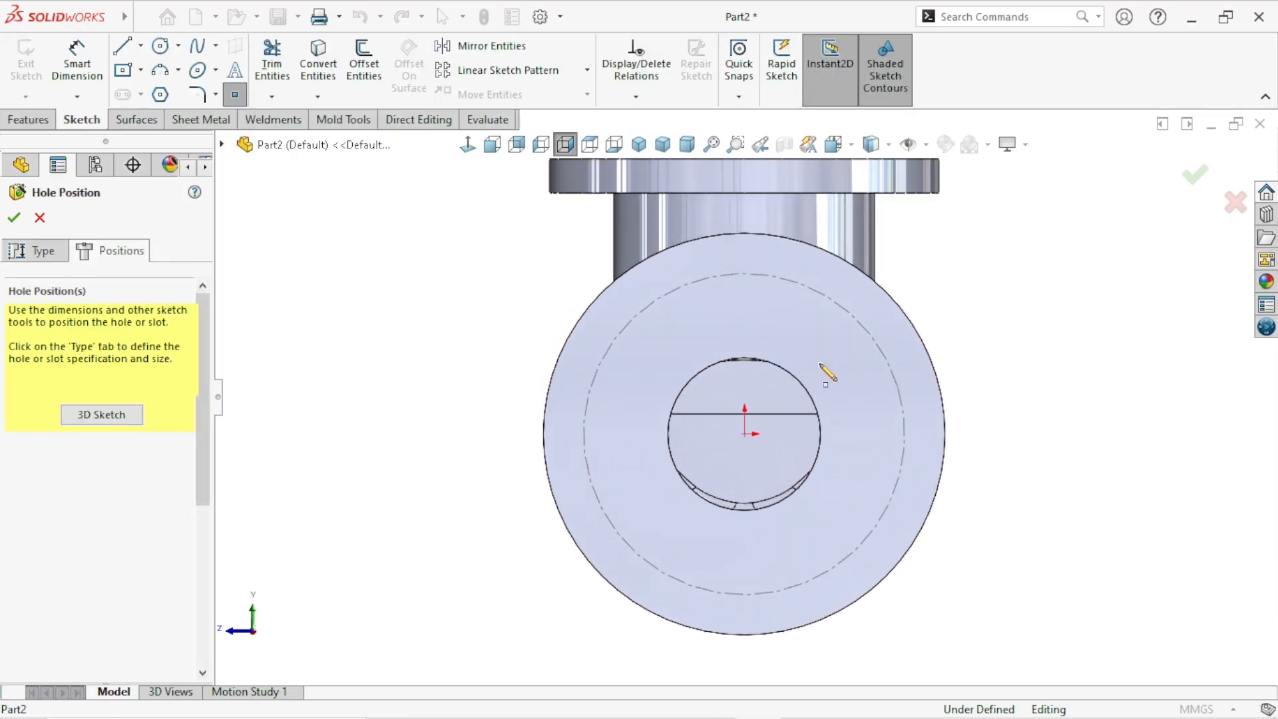
click(744, 273)
key(Escape)
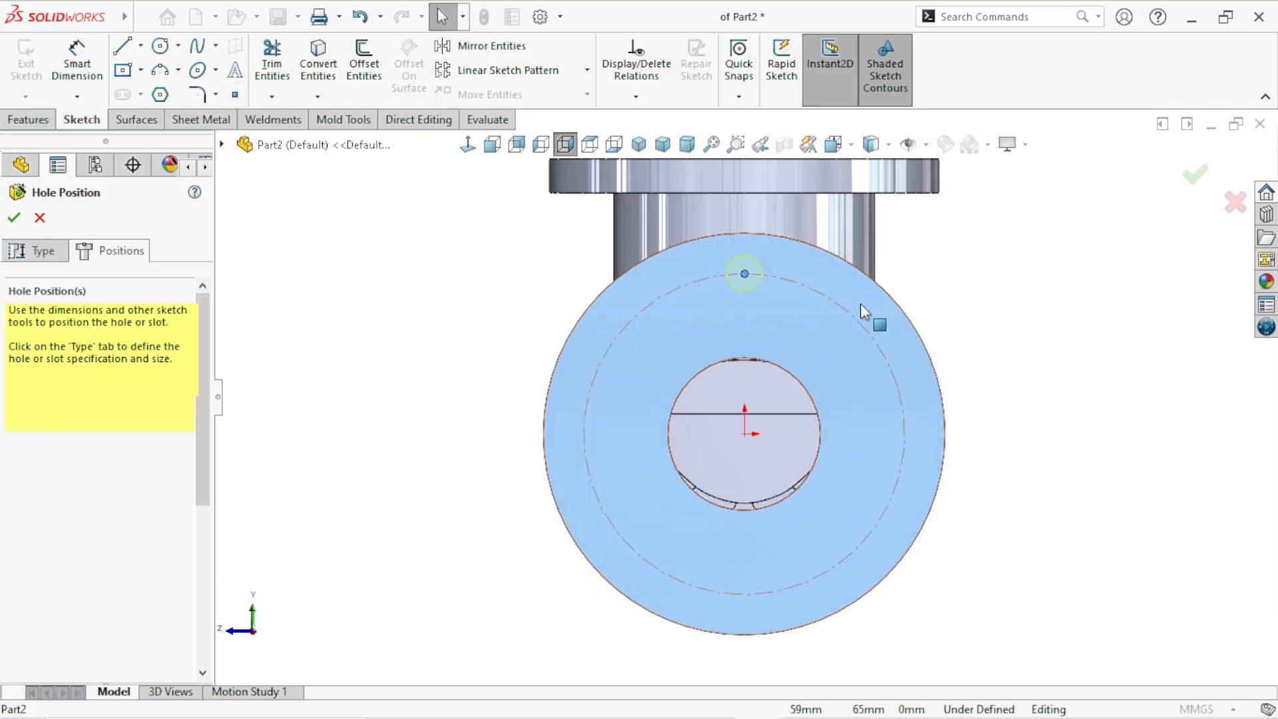
Circular-pattern the side flange hole point to 8 equally spaced instances over 360° about the origin.
click(587, 70)
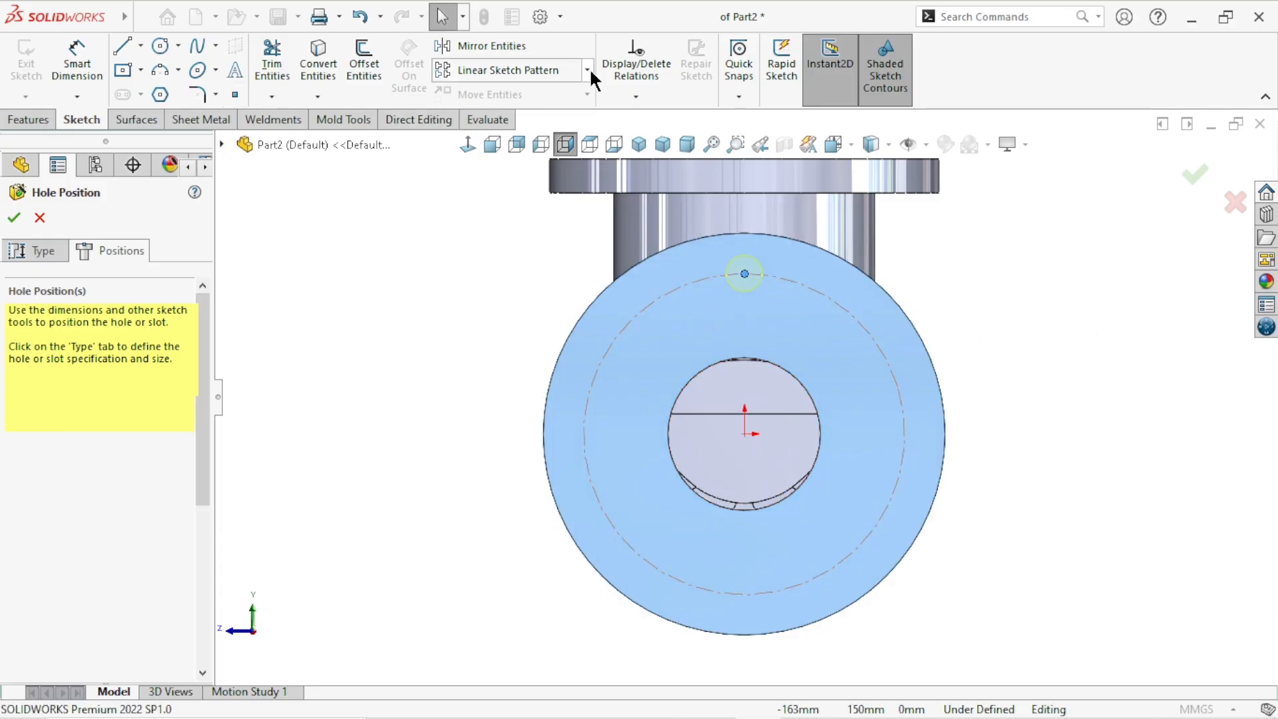
click(542, 116)
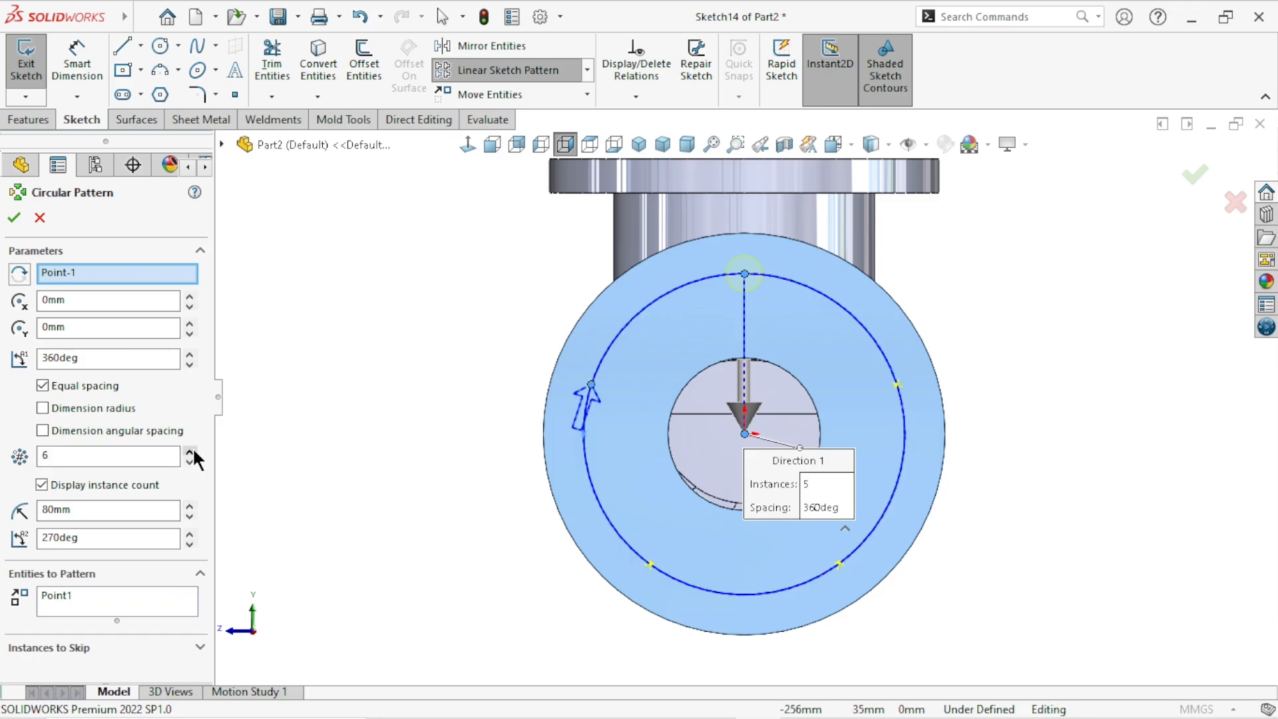
click(15, 220)
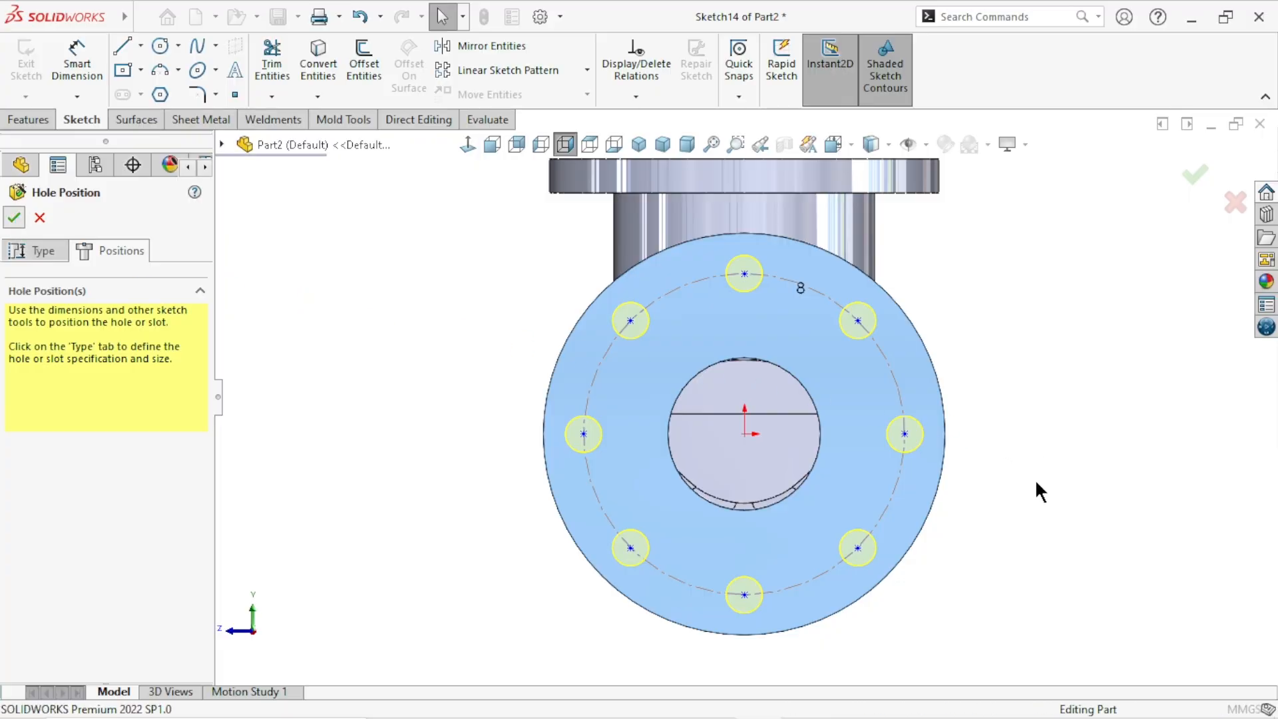
Hide the 160 mm construction circle sketch on the side flange.
scroll(795, 443, up, 3)
scroll(793, 442, down, 3)
middle_drag(792, 437, 913, 412)
click(954, 337)
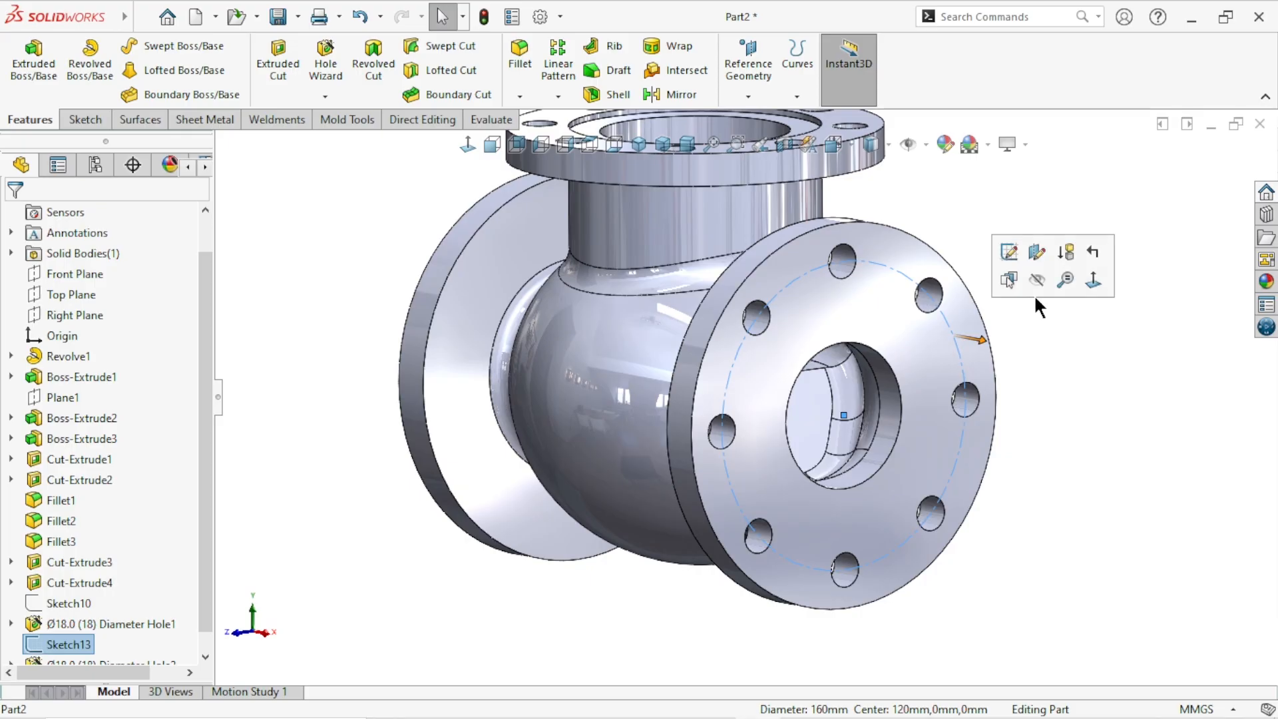
click(1036, 281)
Mirror the side flange's Ø18.0 bolt holes about the Right Plane onto the opposite flange.
scroll(832, 461, up, 4)
scroll(724, 383, down, 2)
middle_drag(426, 522, 465, 579)
scroll(747, 428, down, 3)
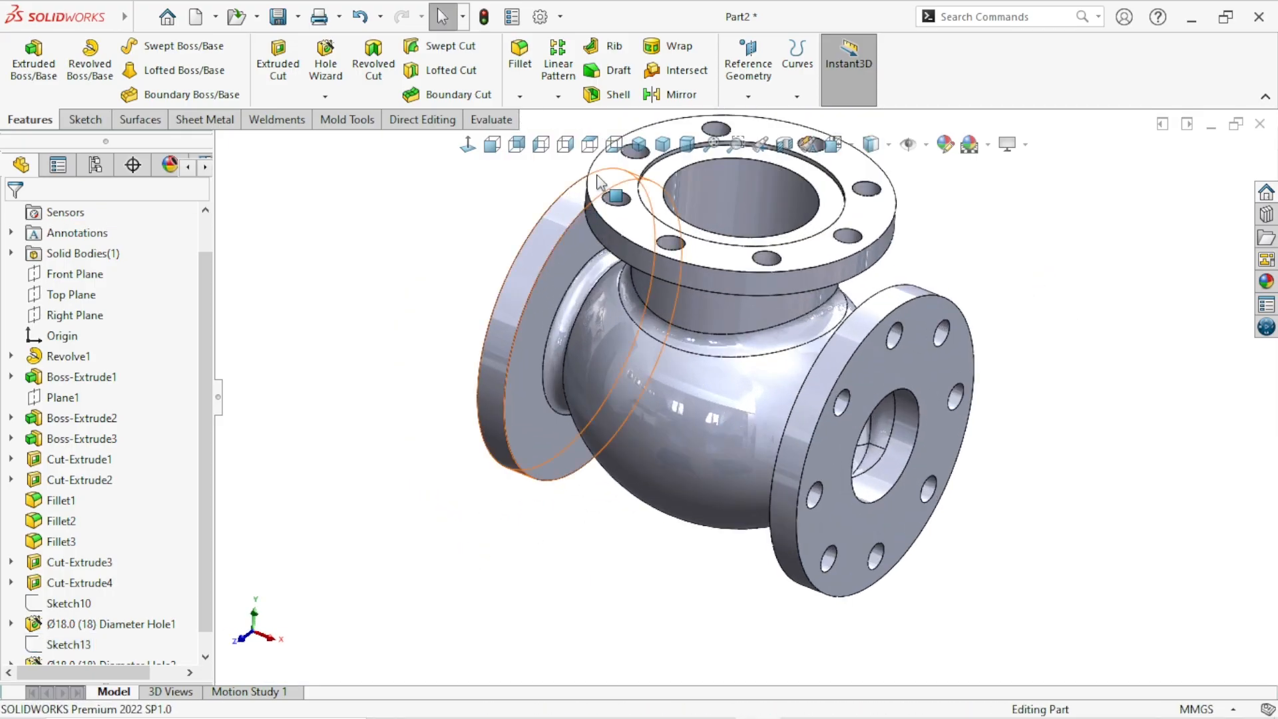
click(672, 94)
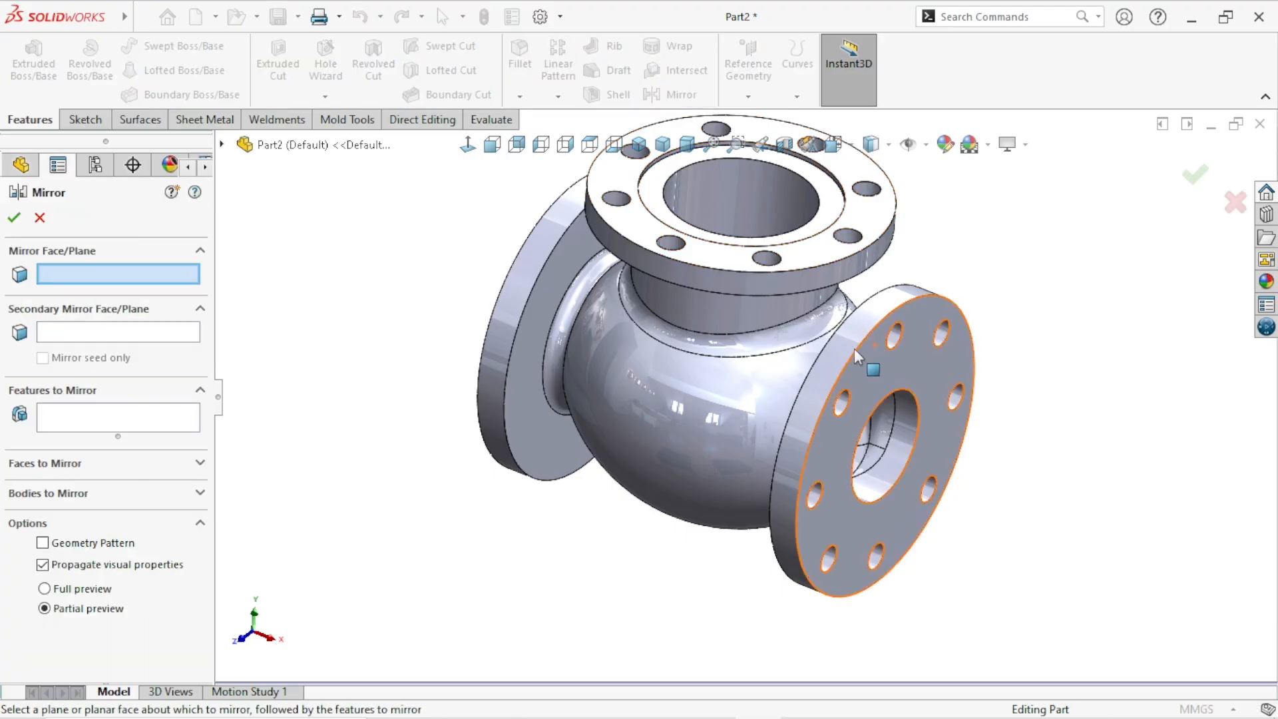
click(222, 144)
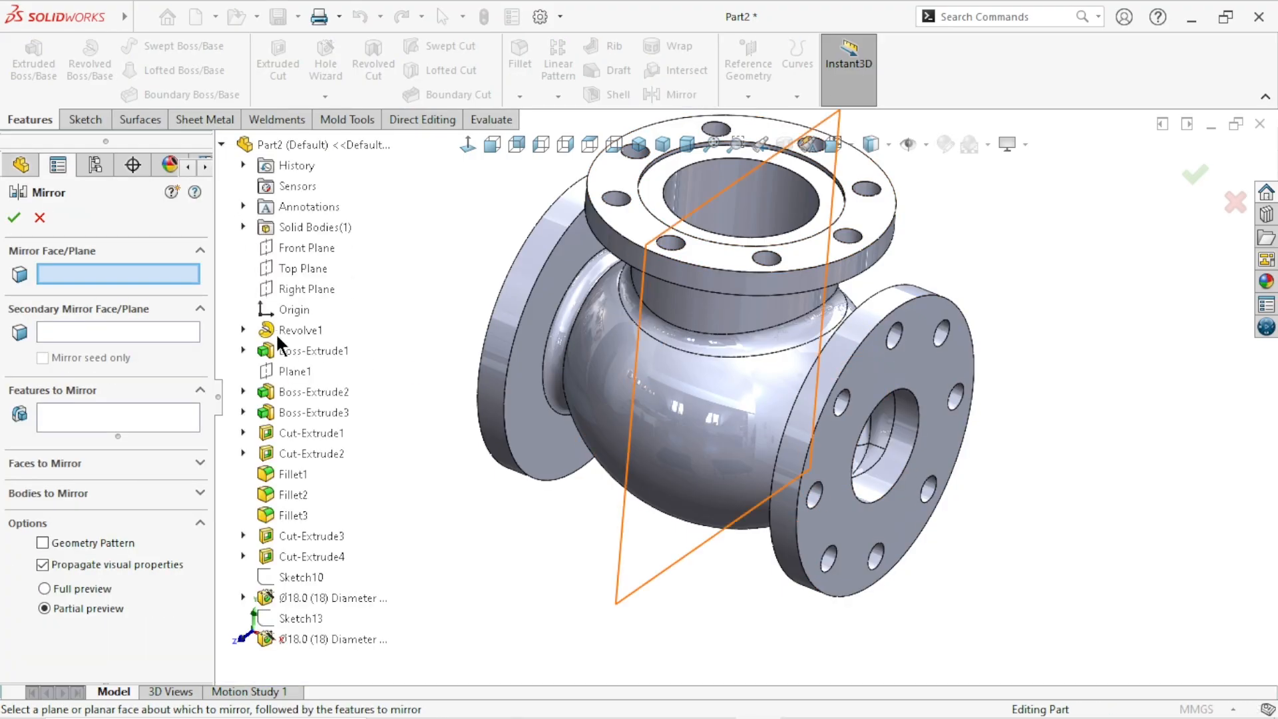
click(290, 290)
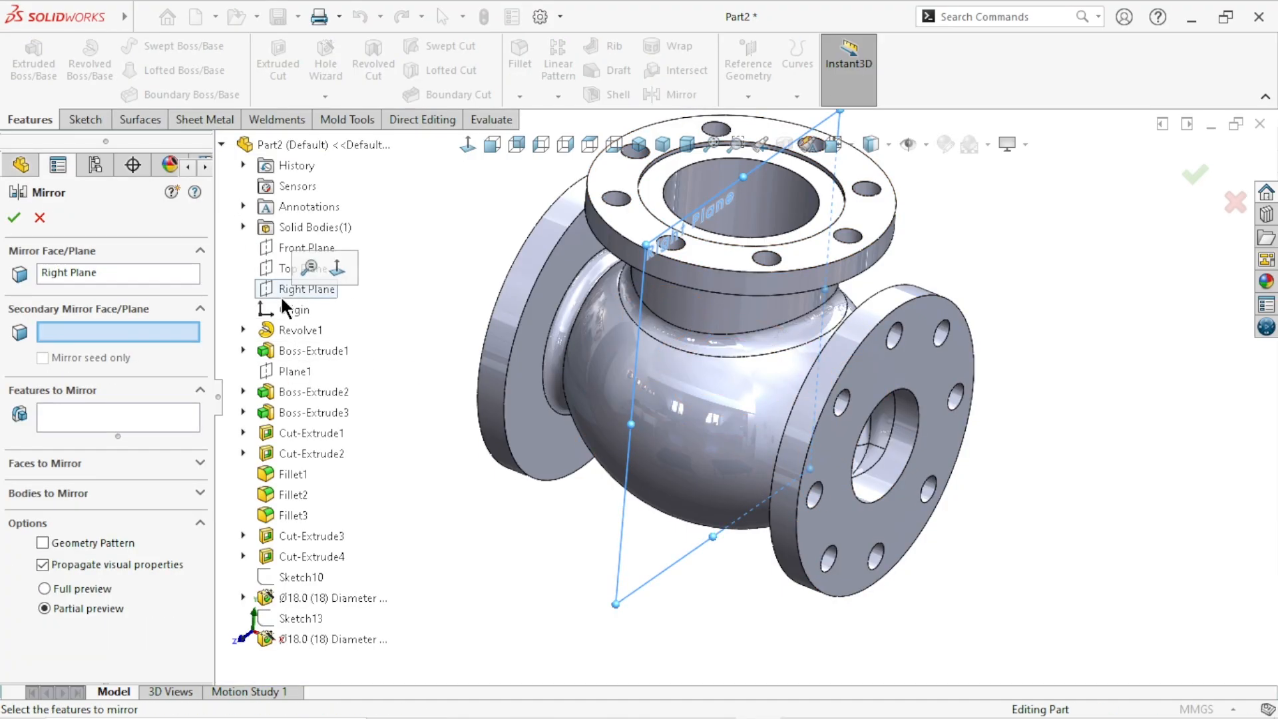
click(107, 412)
click(336, 639)
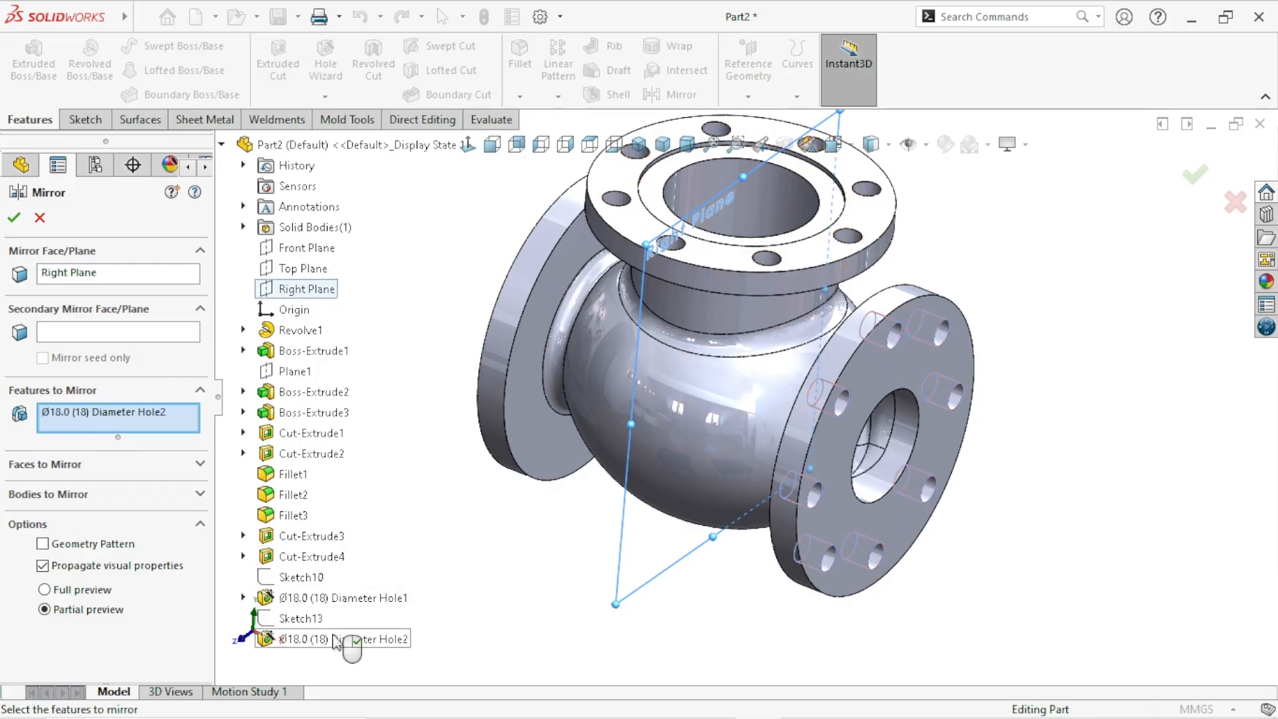
click(13, 218)
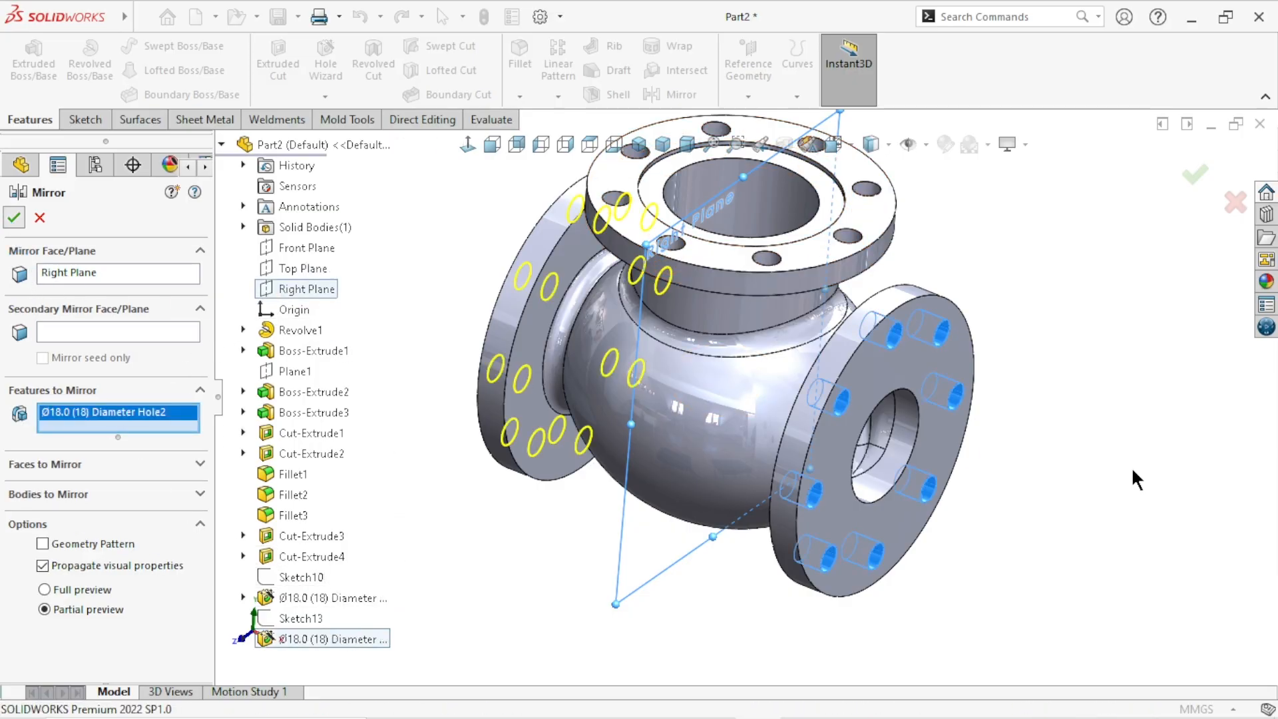
middle_drag(1028, 541, 841, 439)
scroll(904, 472, up, 1)
scroll(702, 382, down, 1)
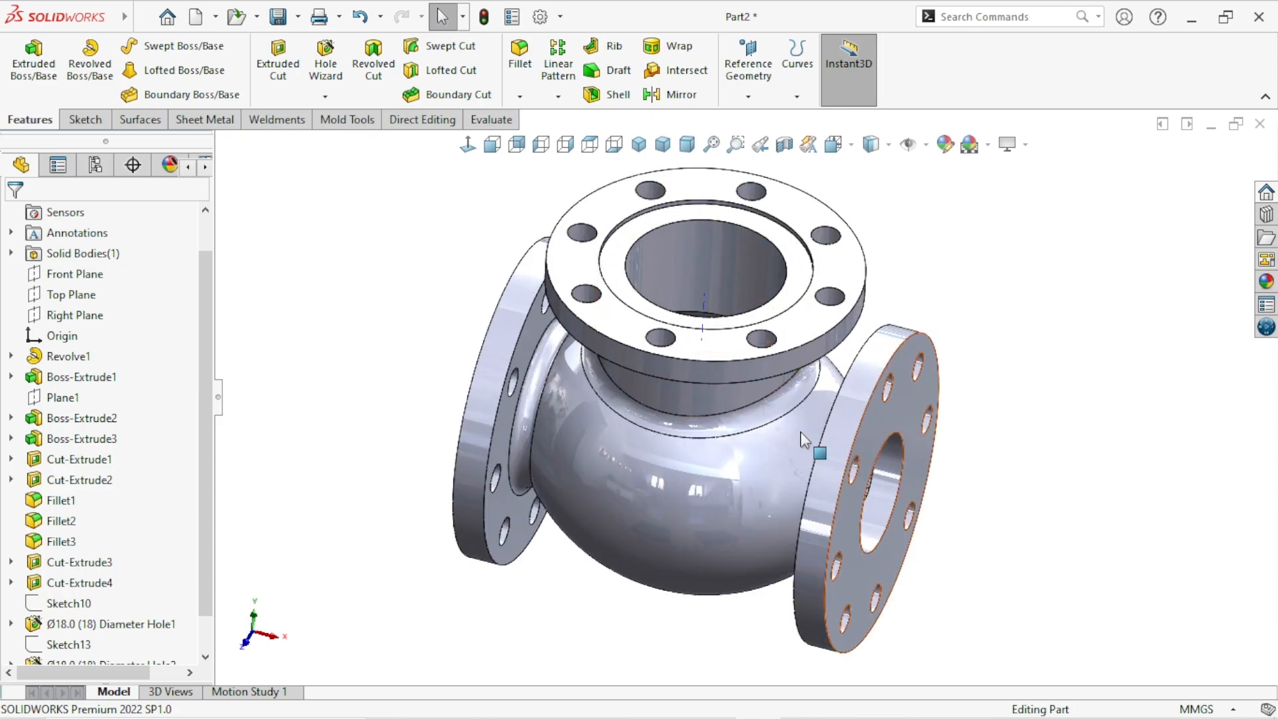
scroll(796, 492, up, 3)
scroll(796, 494, down, 3)
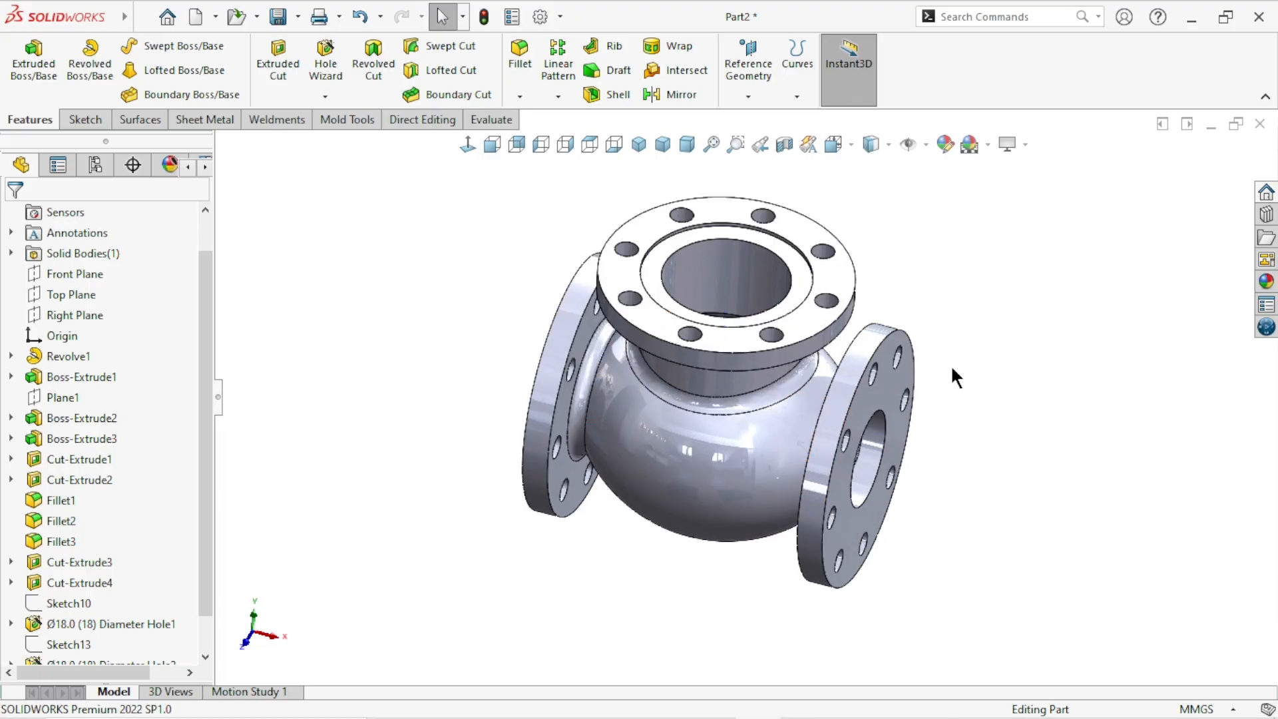
Chamfer the outer rim faces of the upper flange and both side flanges by 2 mm at 45°.
click(519, 96)
click(524, 134)
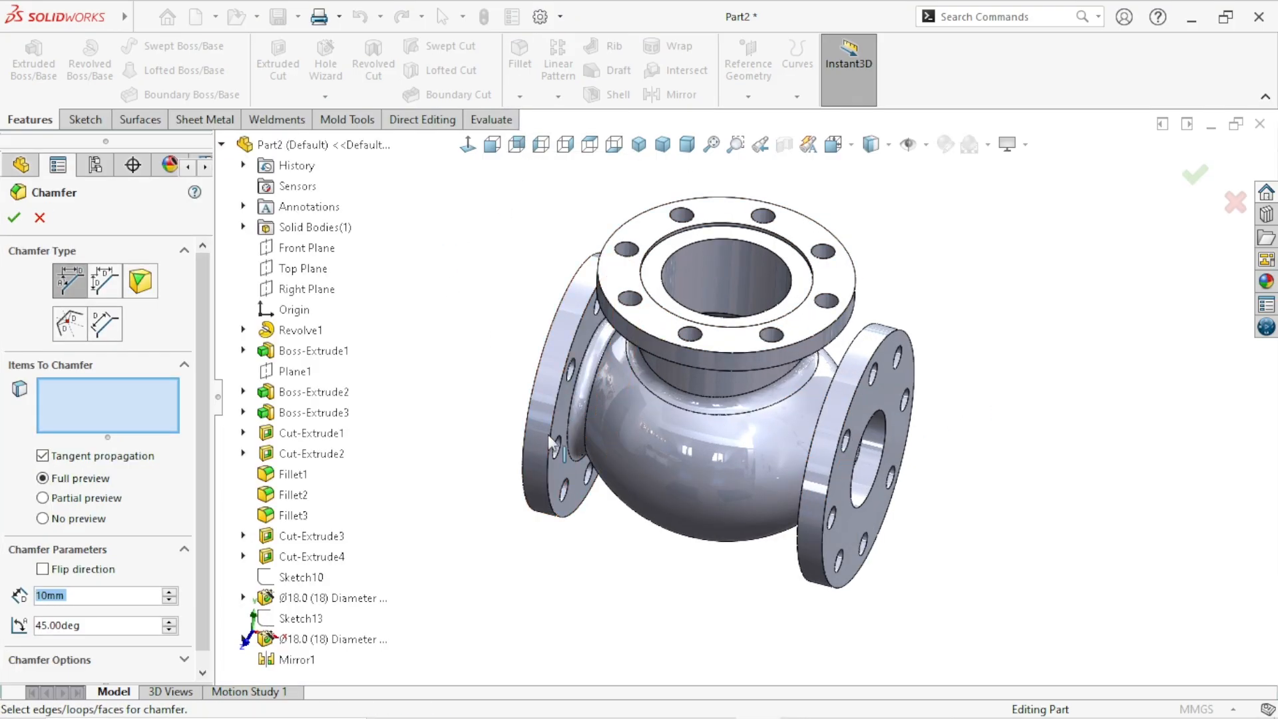
scroll(724, 389, down, 2)
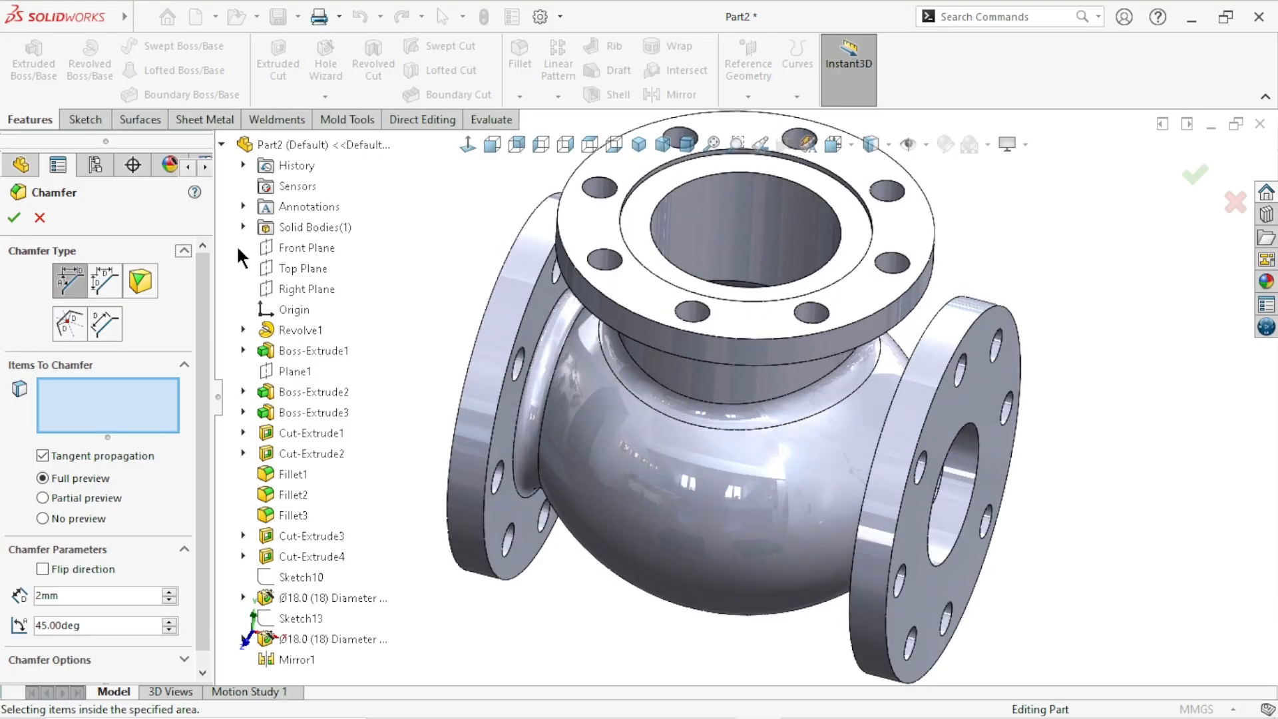
click(225, 144)
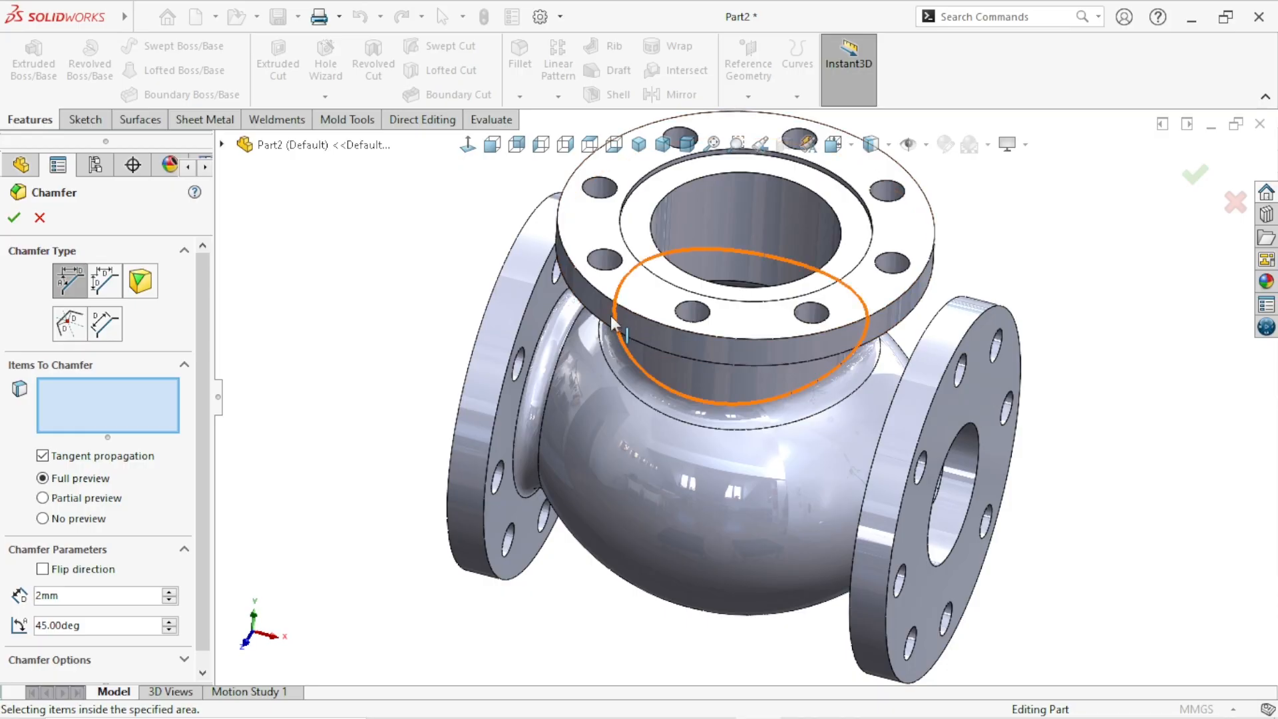
scroll(699, 410, down, 1)
middle_drag(705, 414, 711, 366)
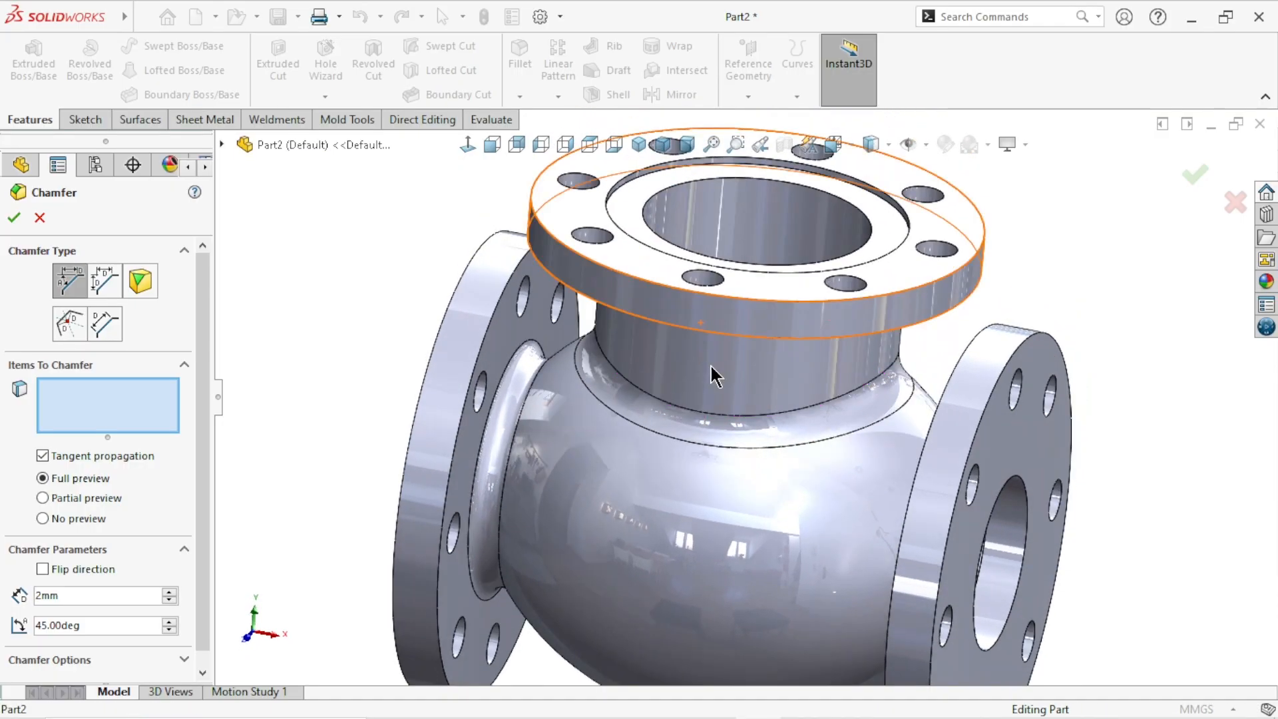
click(973, 283)
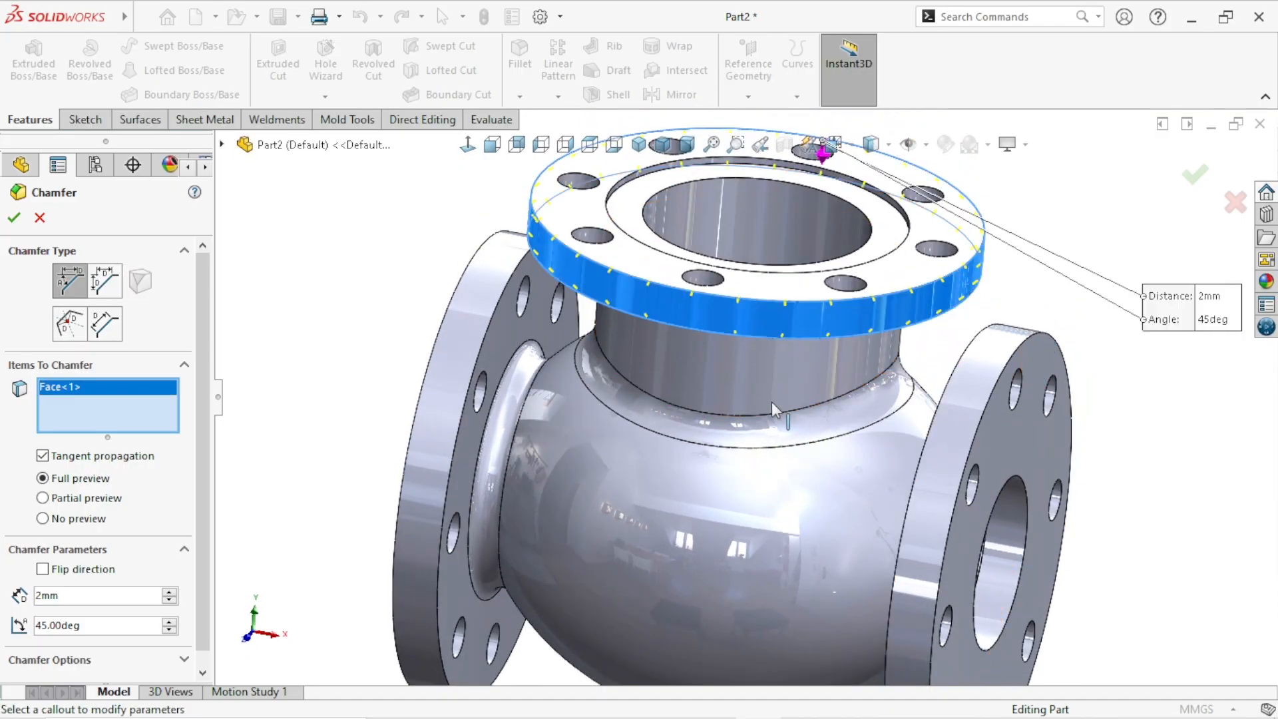
click(437, 417)
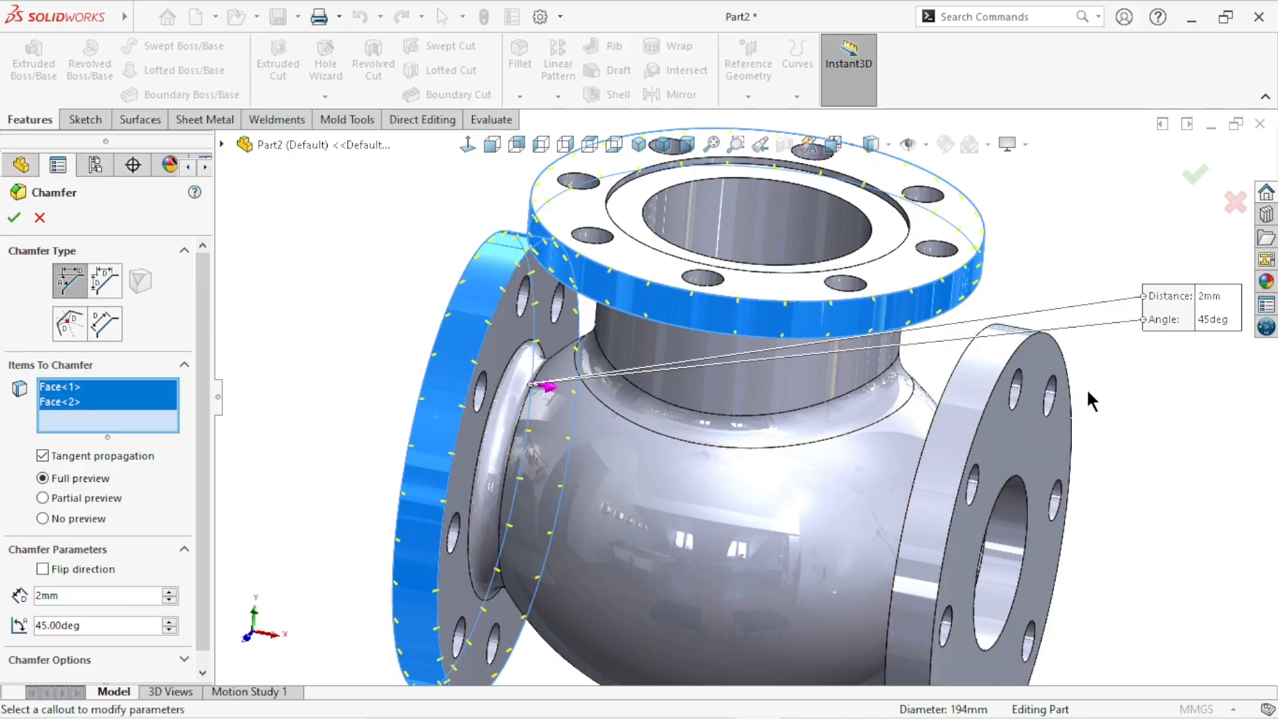
click(1003, 343)
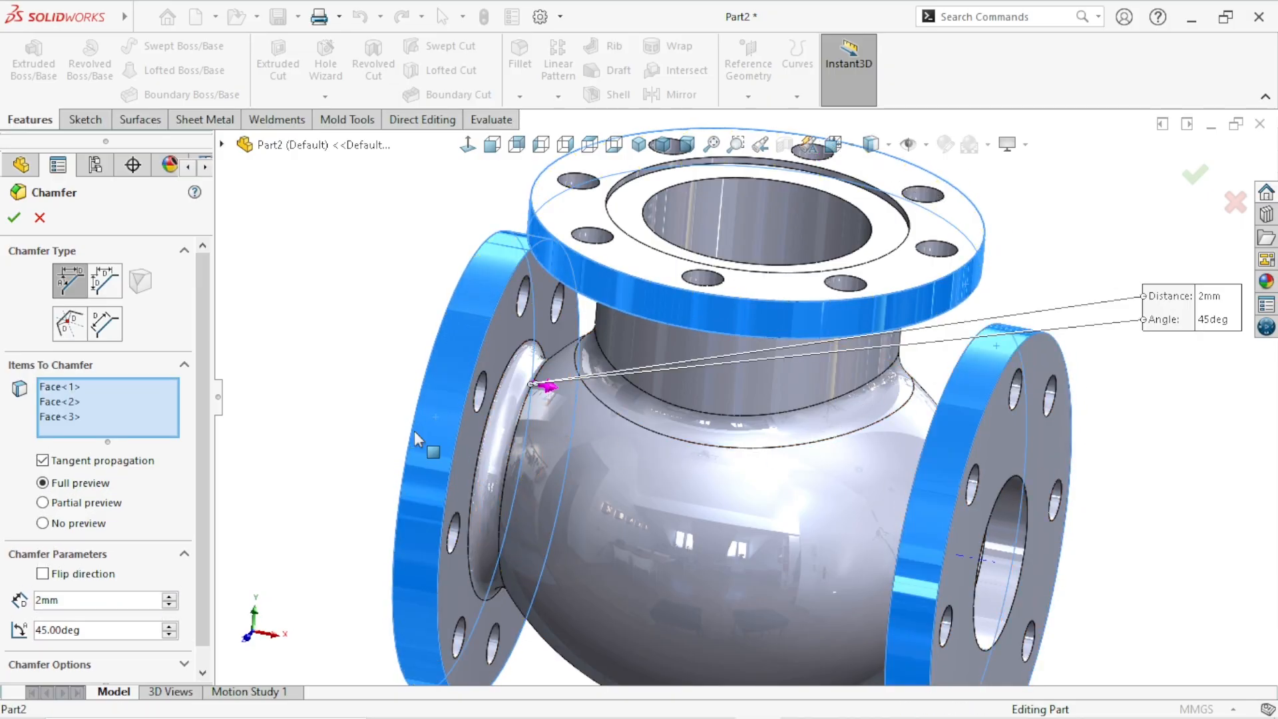
click(14, 217)
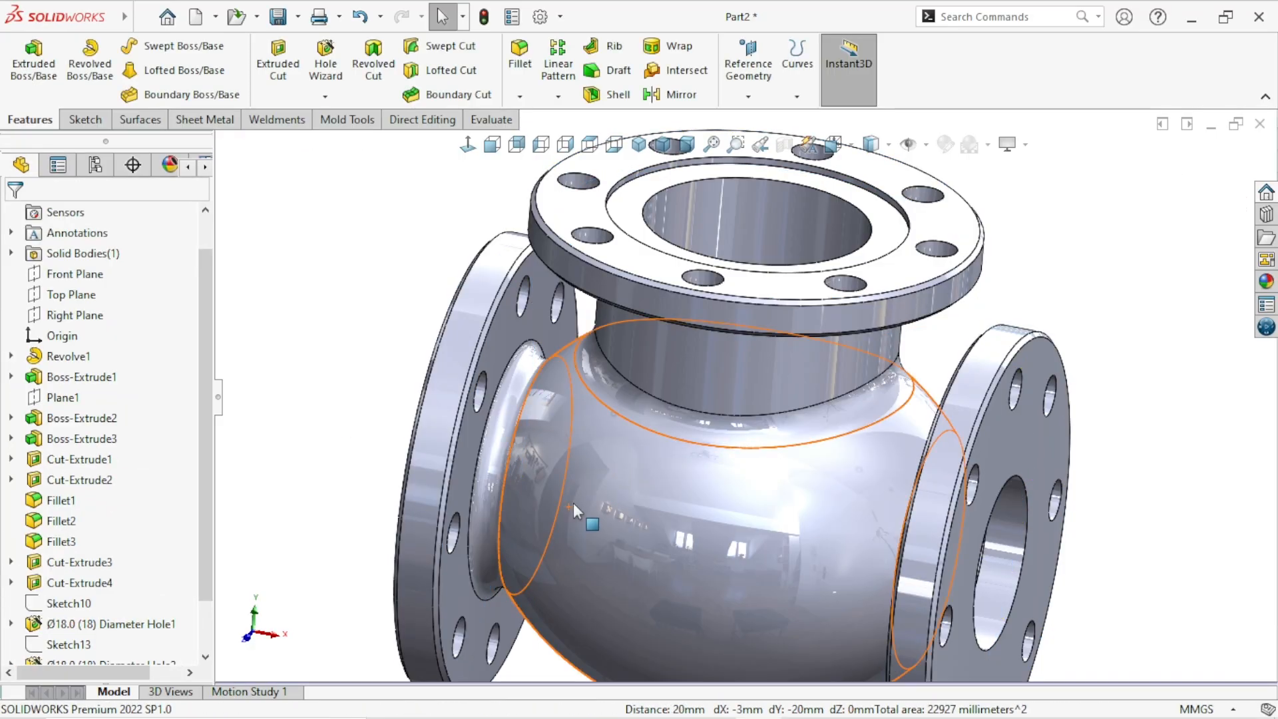
Section the valve body view along the Front Plane with 0 mm offset to expose the interior.
scroll(570, 506, up, 4)
scroll(825, 459, down, 2)
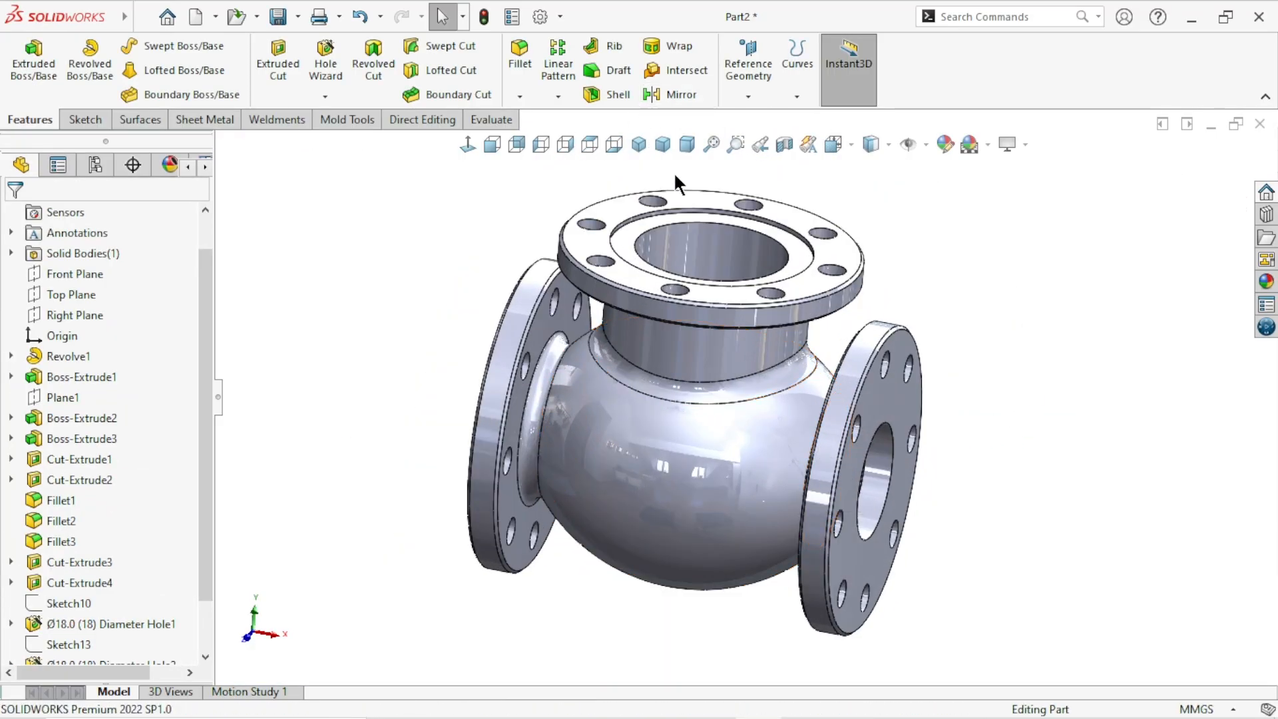
click(758, 145)
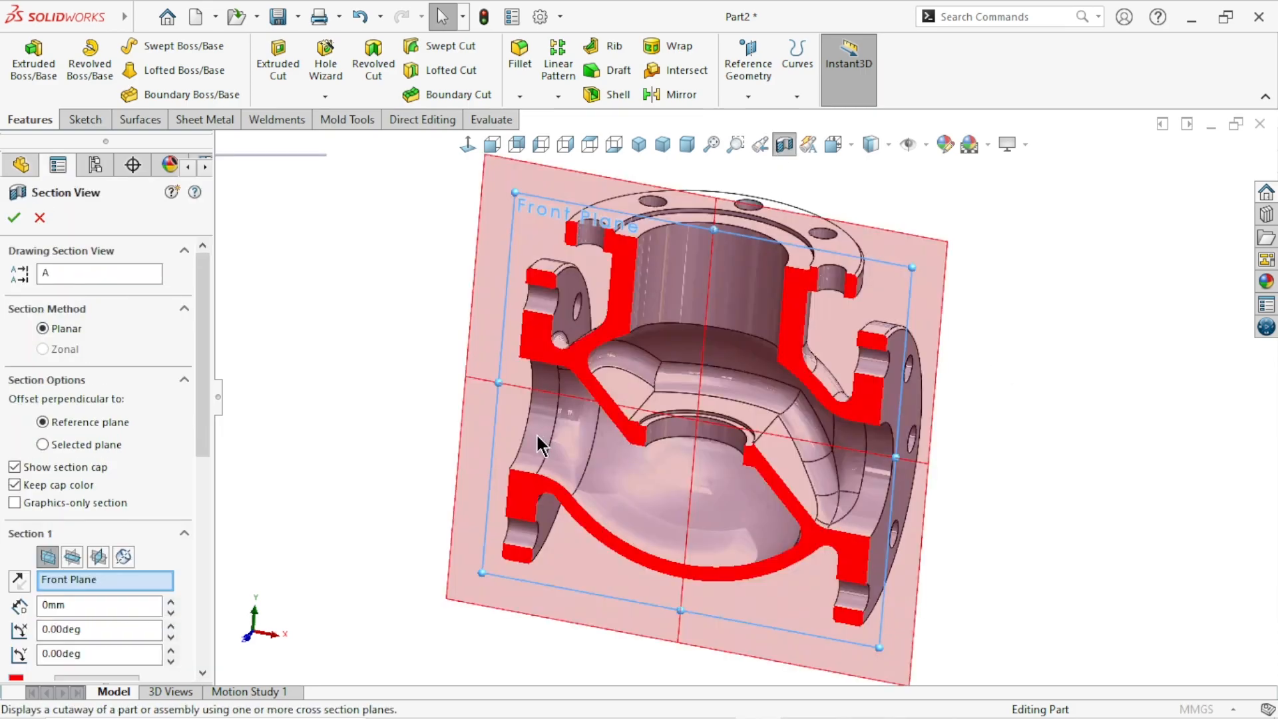
click(14, 219)
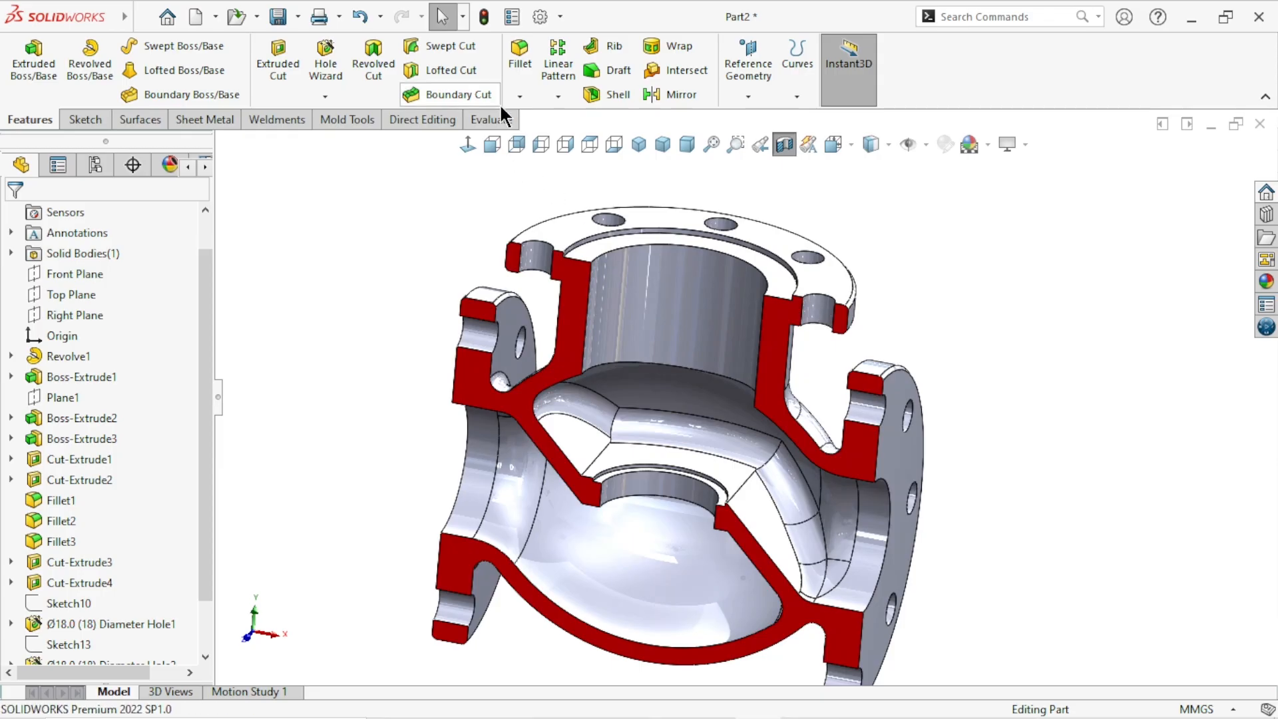
Set up a 1 mm, 45° chamfer on the upper bore's top edge and the internal seat hole's cylindrical face.
click(518, 97)
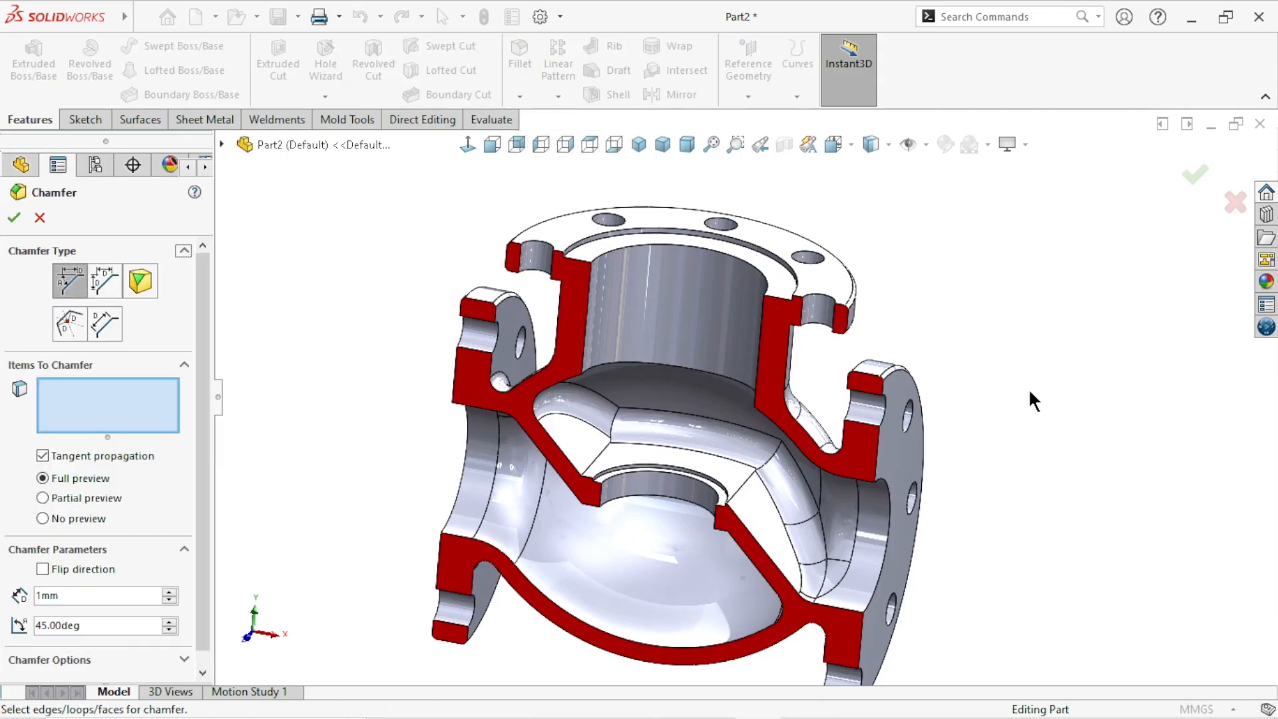
scroll(696, 259, down, 3)
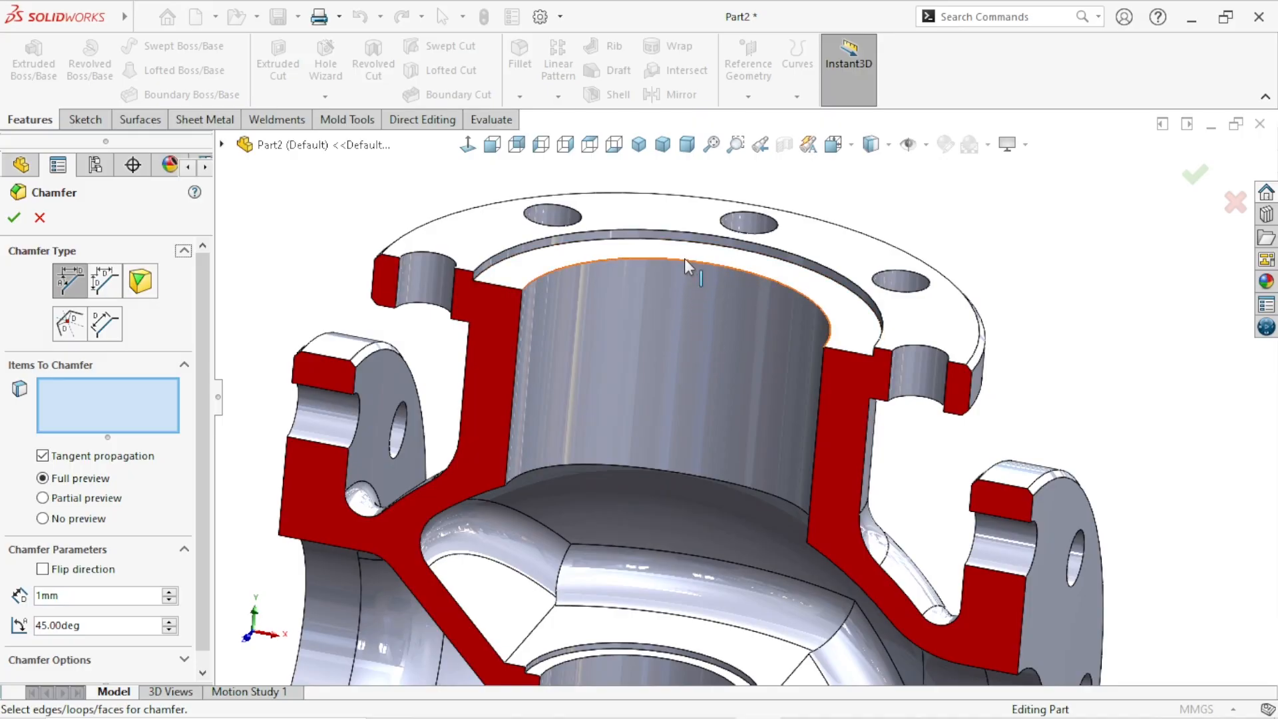
click(684, 258)
scroll(668, 454, up, 3)
scroll(735, 438, down, 5)
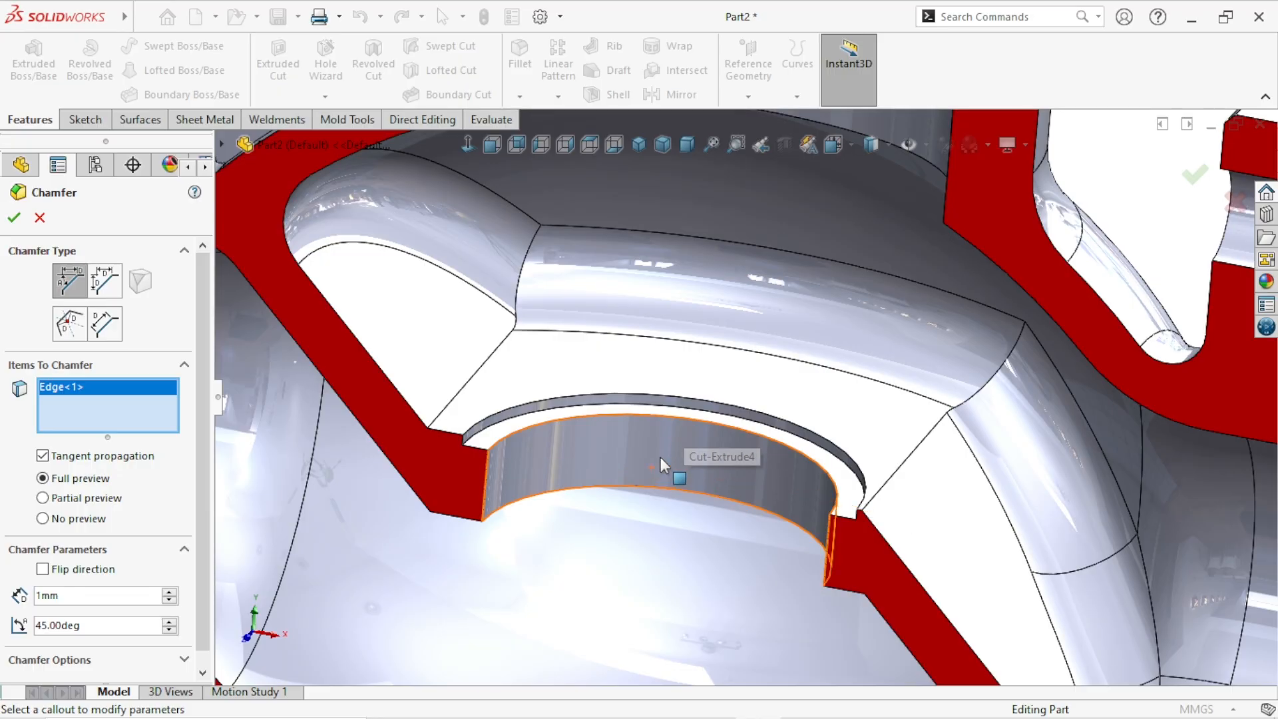
click(630, 455)
scroll(579, 533, up, 5)
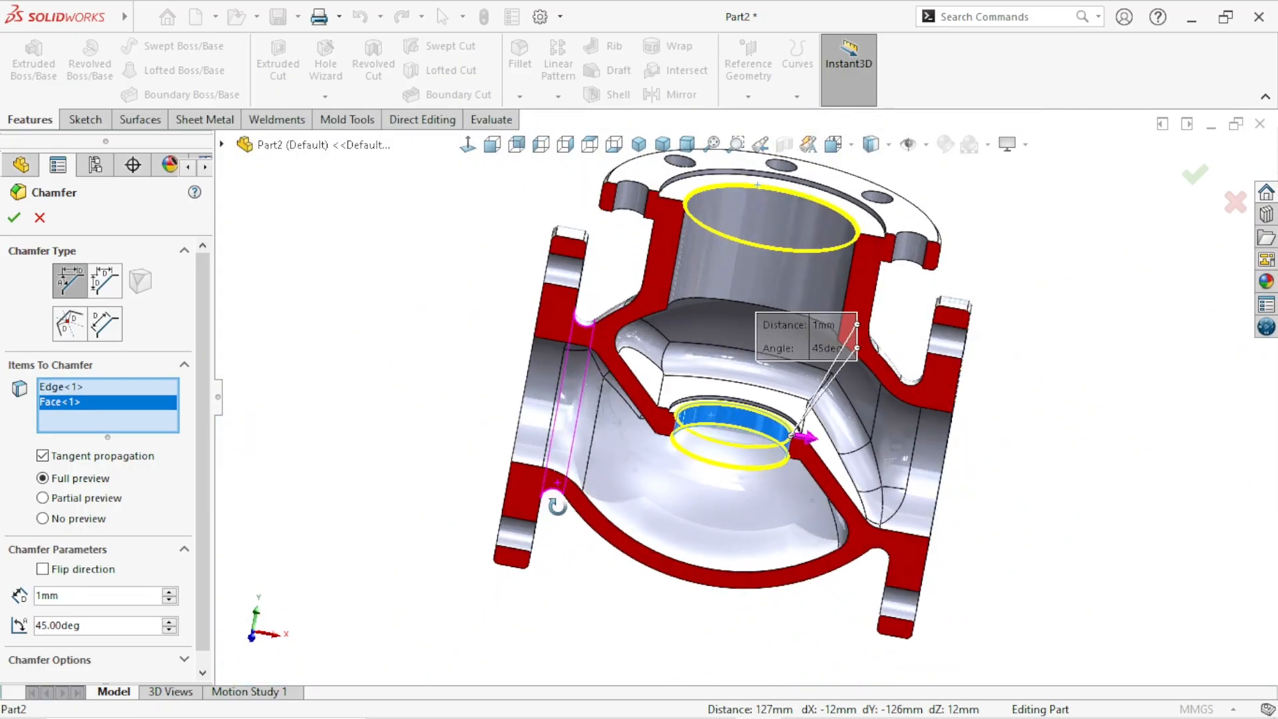
Add the outer bore edges of both side flanges to the 1 mm chamfer and apply it.
middle_drag(552, 504, 627, 553)
scroll(594, 421, down, 6)
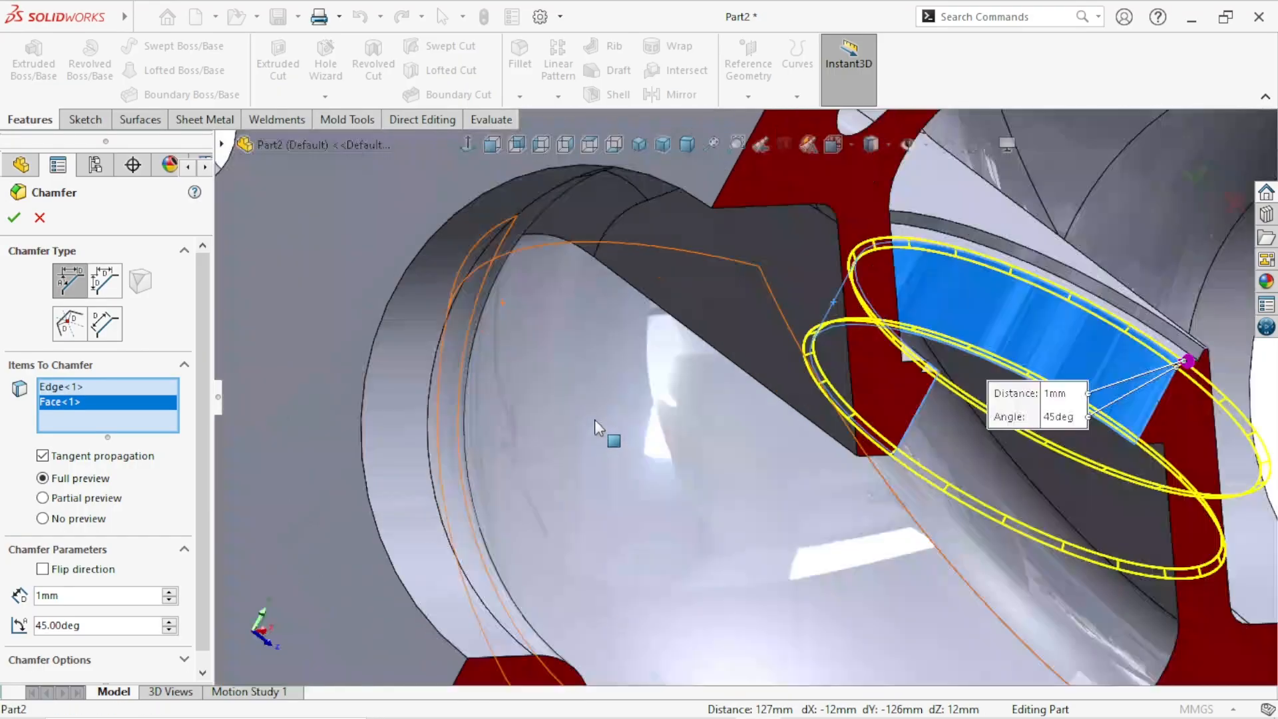
click(428, 243)
scroll(431, 404, up, 5)
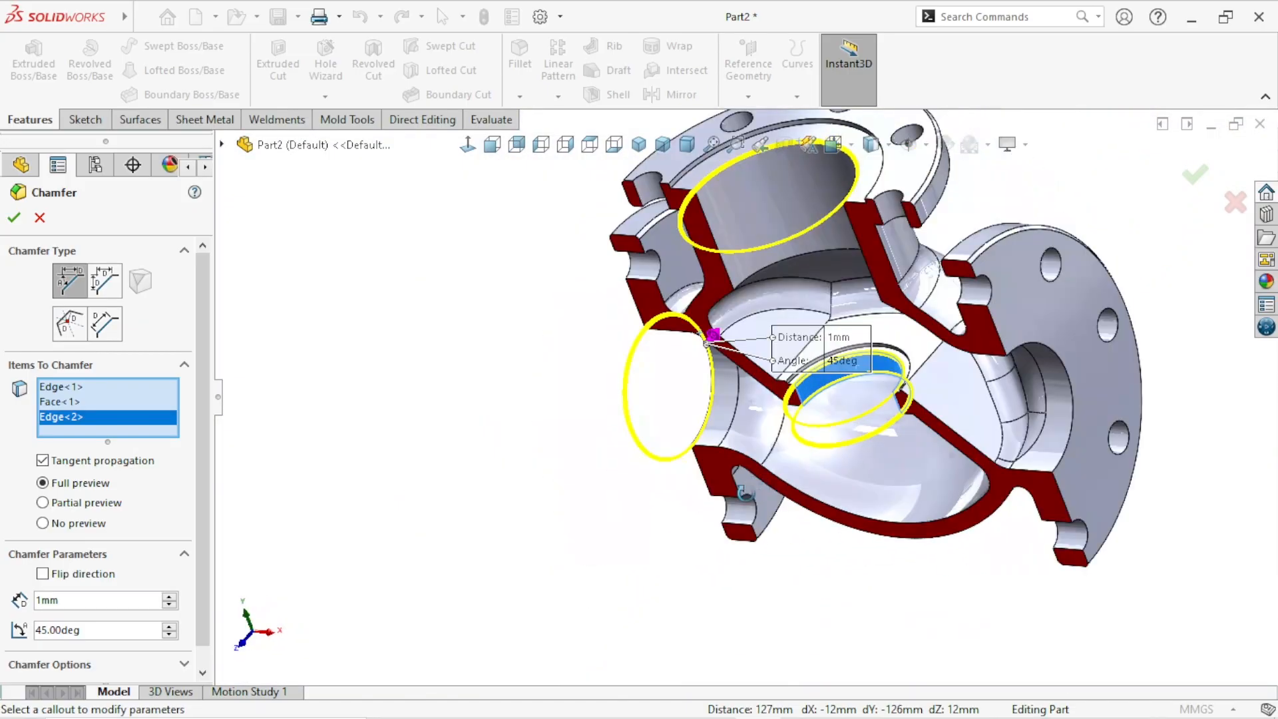
middle_drag(748, 491, 1098, 405)
scroll(836, 416, down, 6)
click(801, 393)
scroll(765, 430, up, 5)
scroll(725, 439, up, 3)
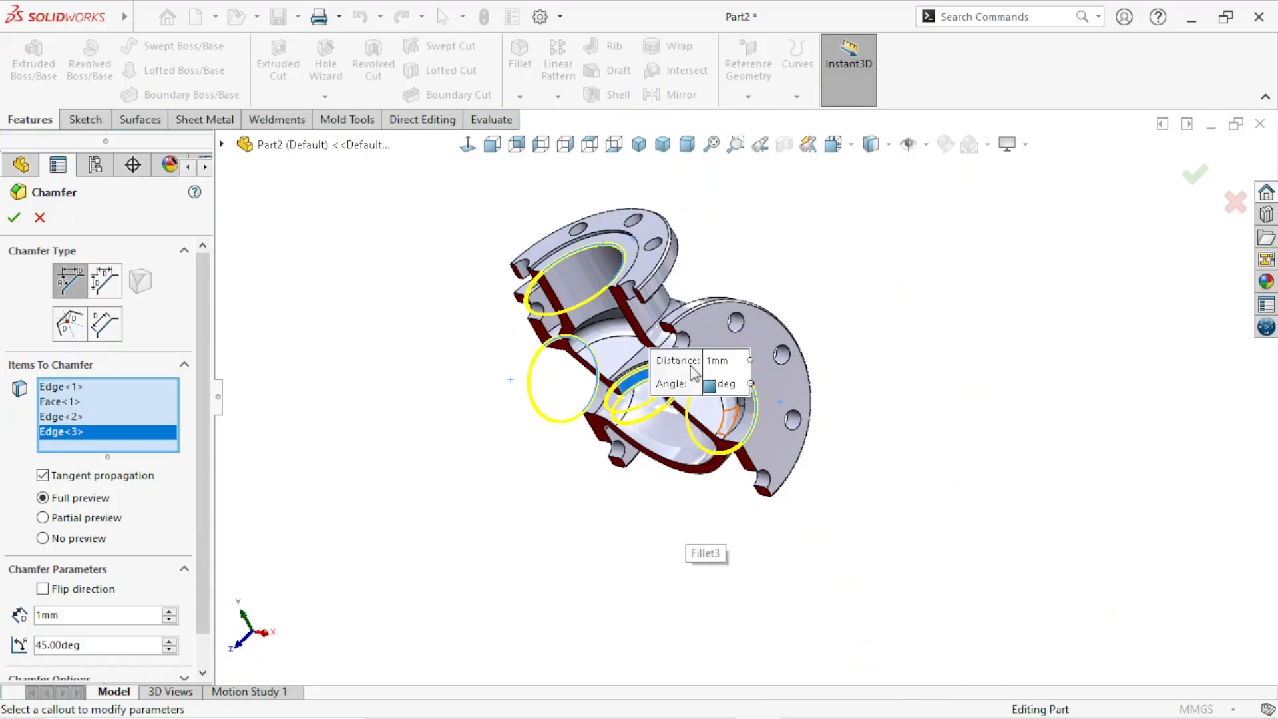
scroll(690, 373, down, 2)
click(8, 221)
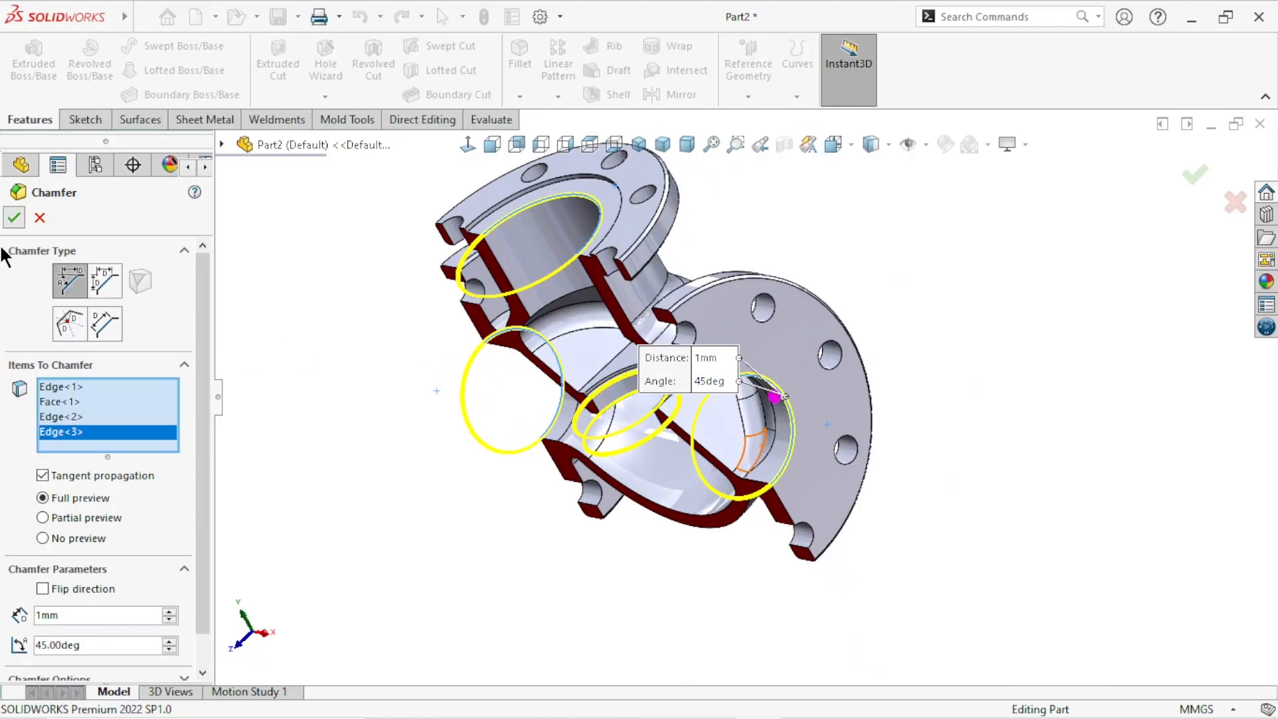
Turn off the section view and show the complete valve body in isometric orientation.
scroll(743, 341, up, 3)
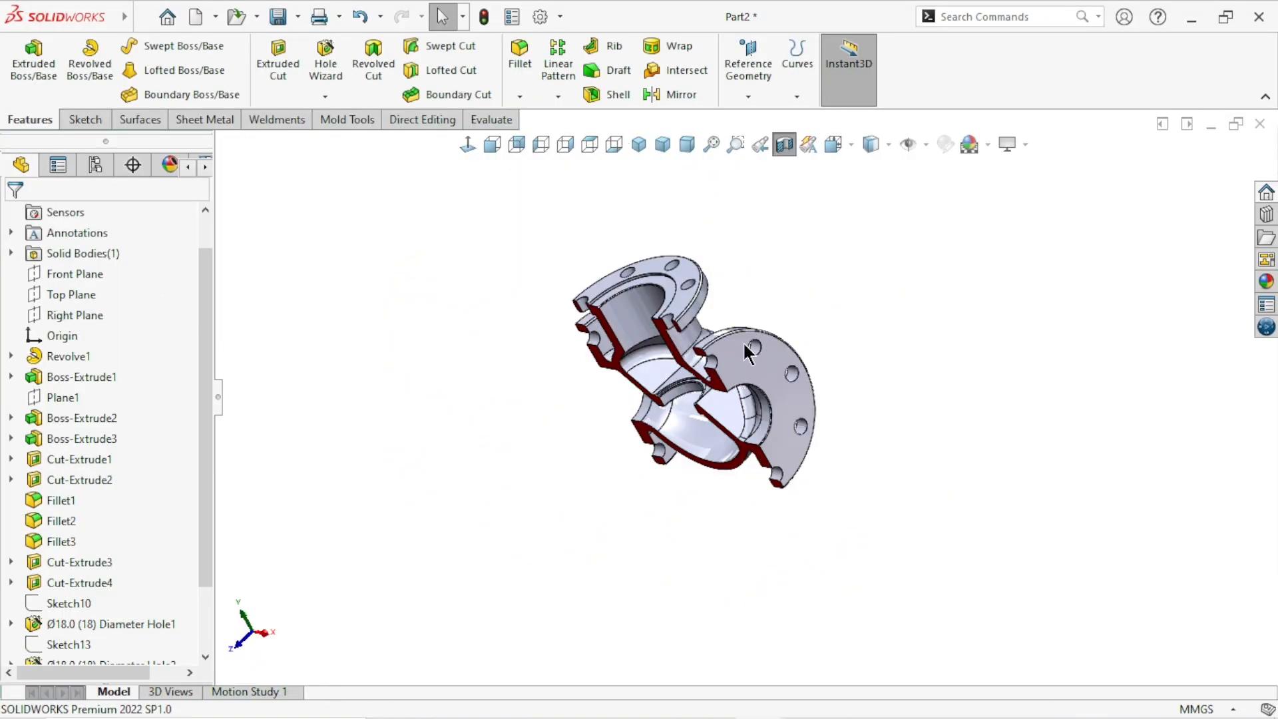
scroll(780, 414, down, 3)
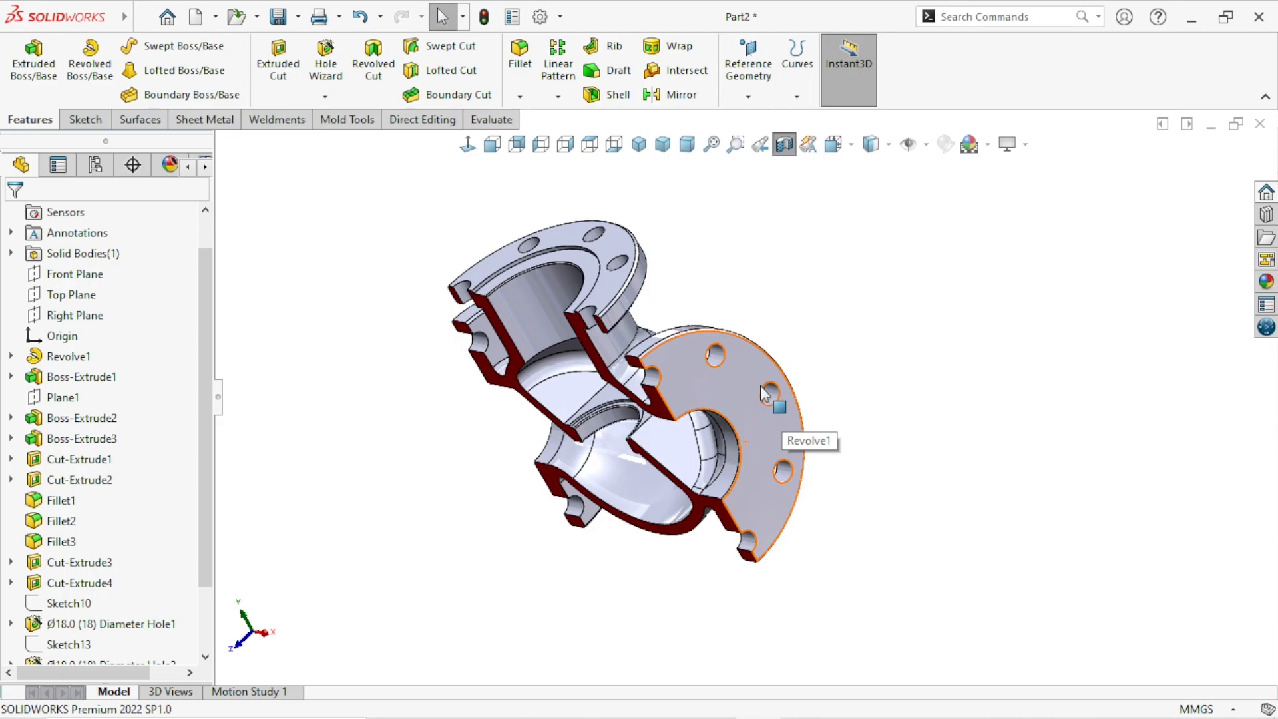
click(785, 145)
click(638, 144)
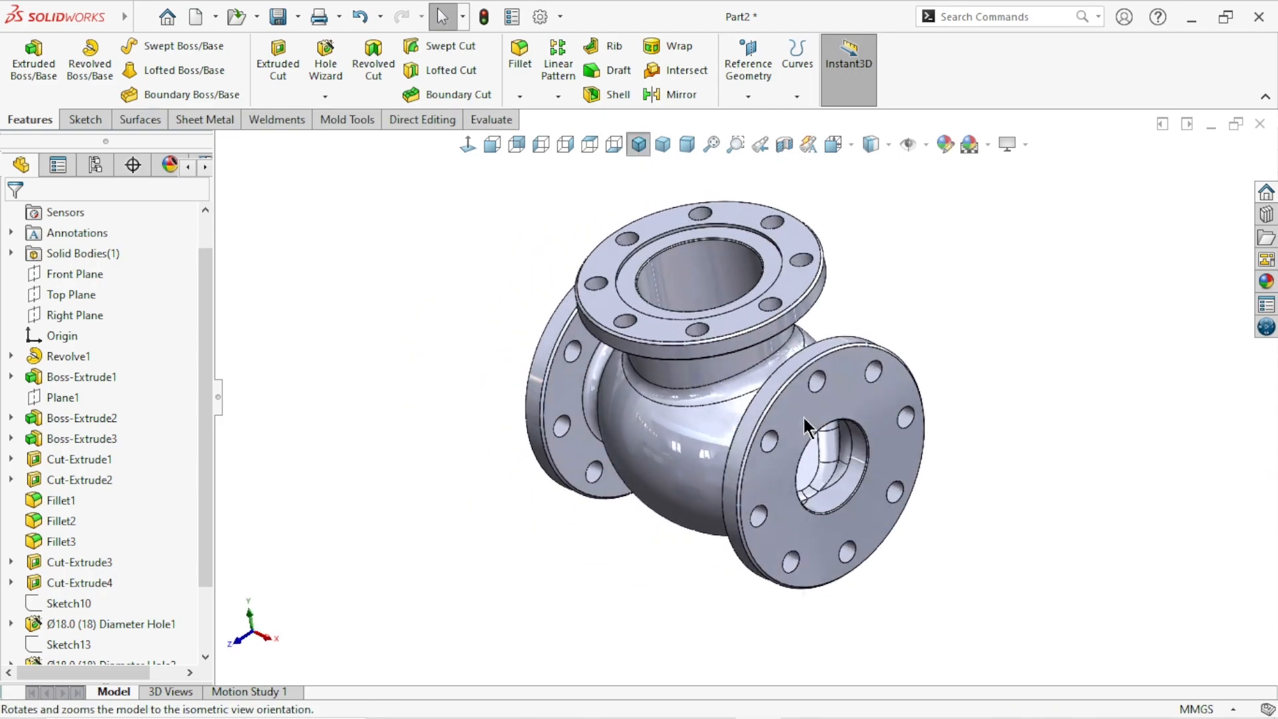
Apply the cast stainless steel appearance from the Metal > Steel library to the whole valve body.
middle_drag(645, 572, 853, 425)
scroll(725, 372, down, 2)
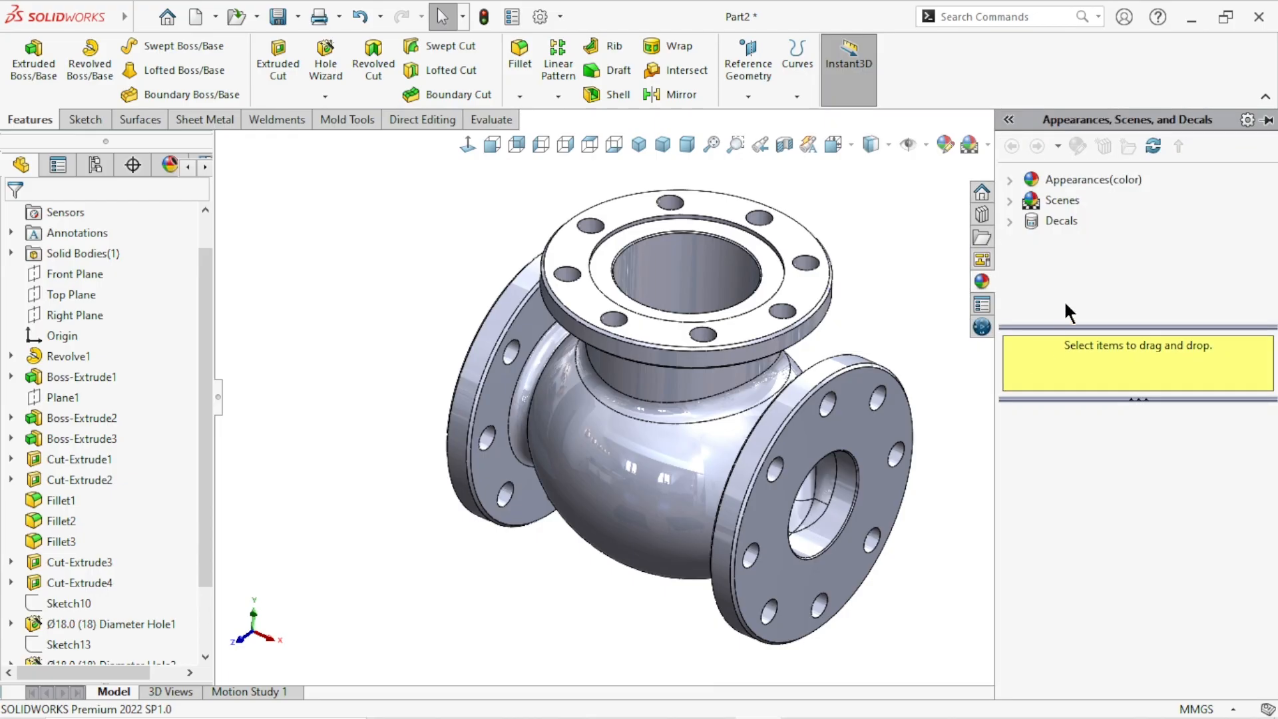
click(1049, 188)
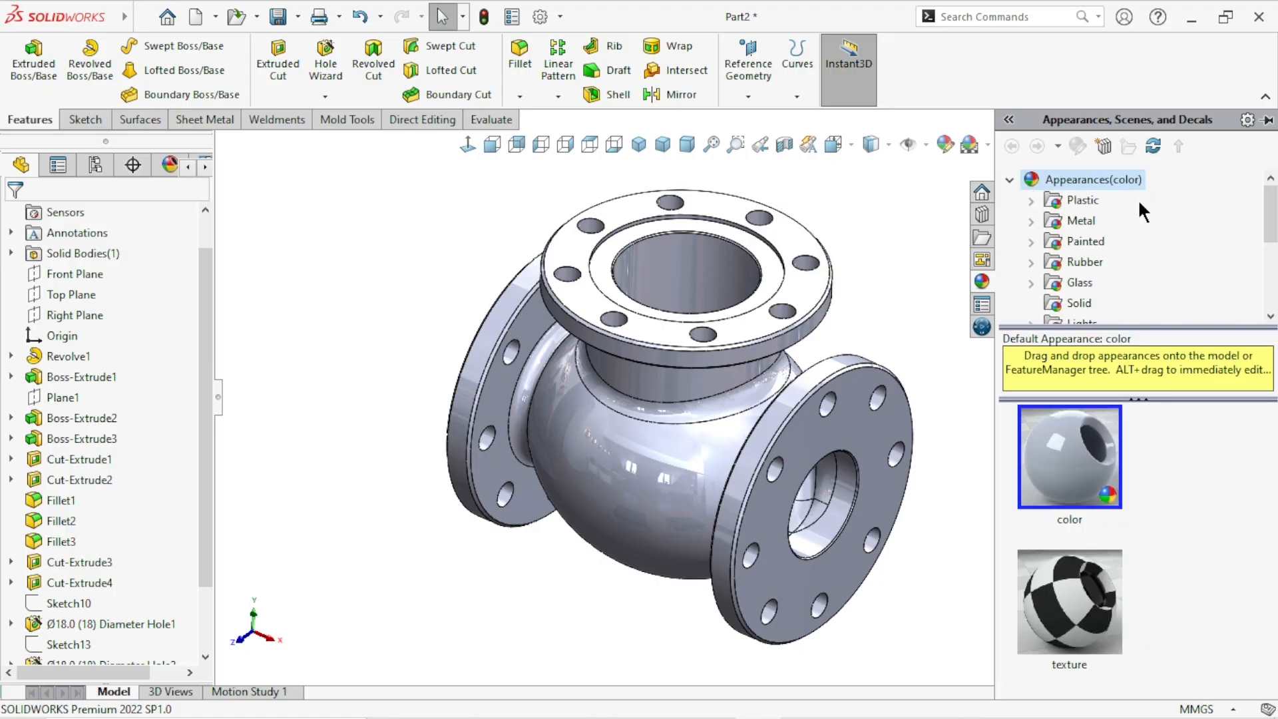
click(1084, 220)
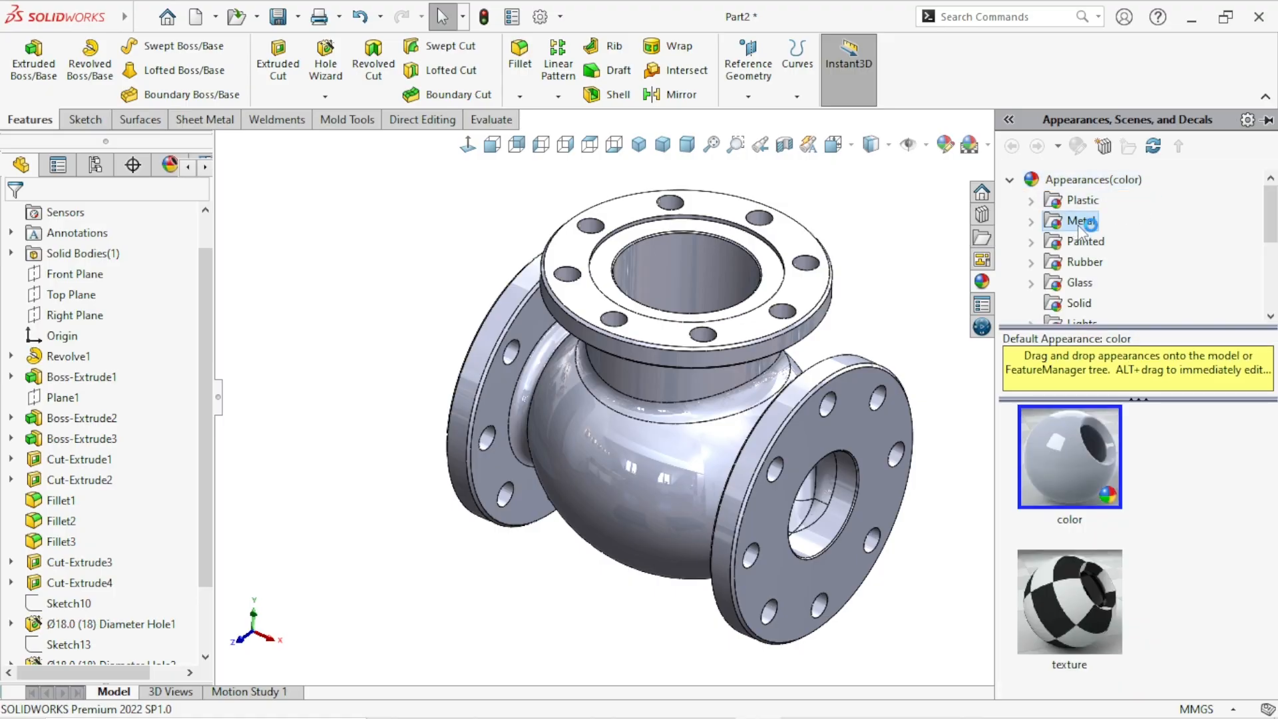
double_click(1076, 224)
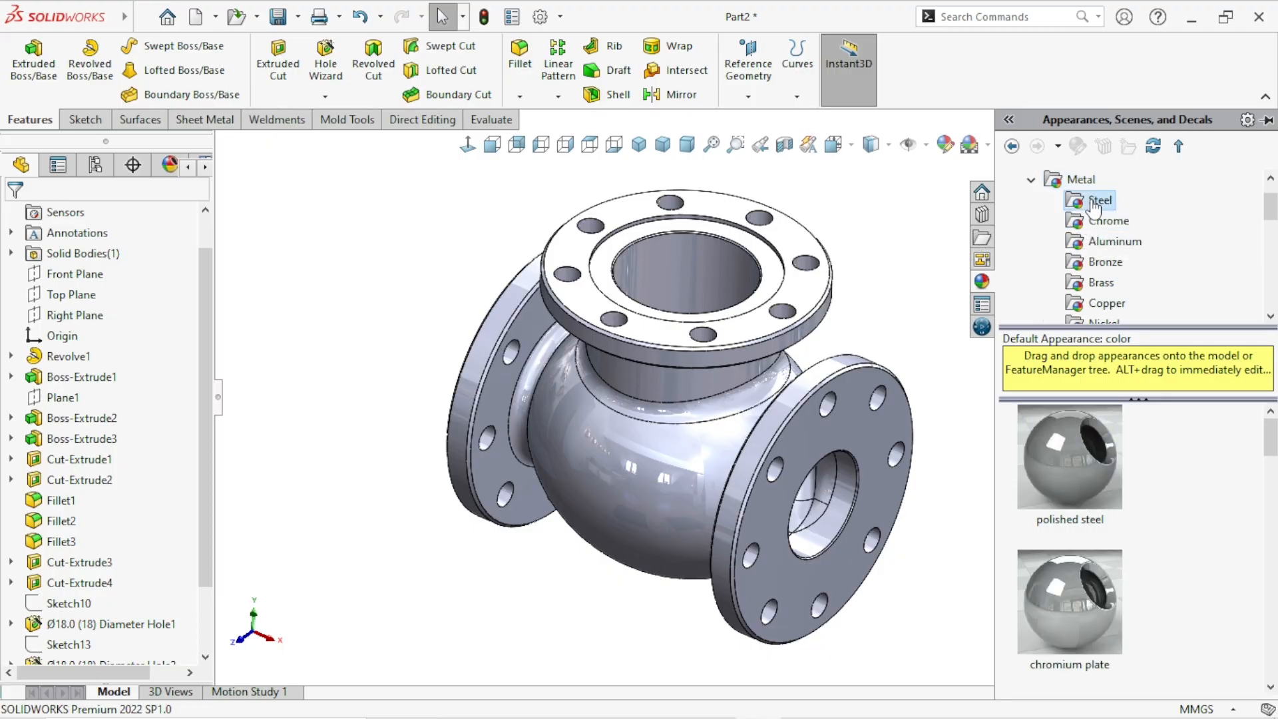
drag(1271, 438, 1271, 549)
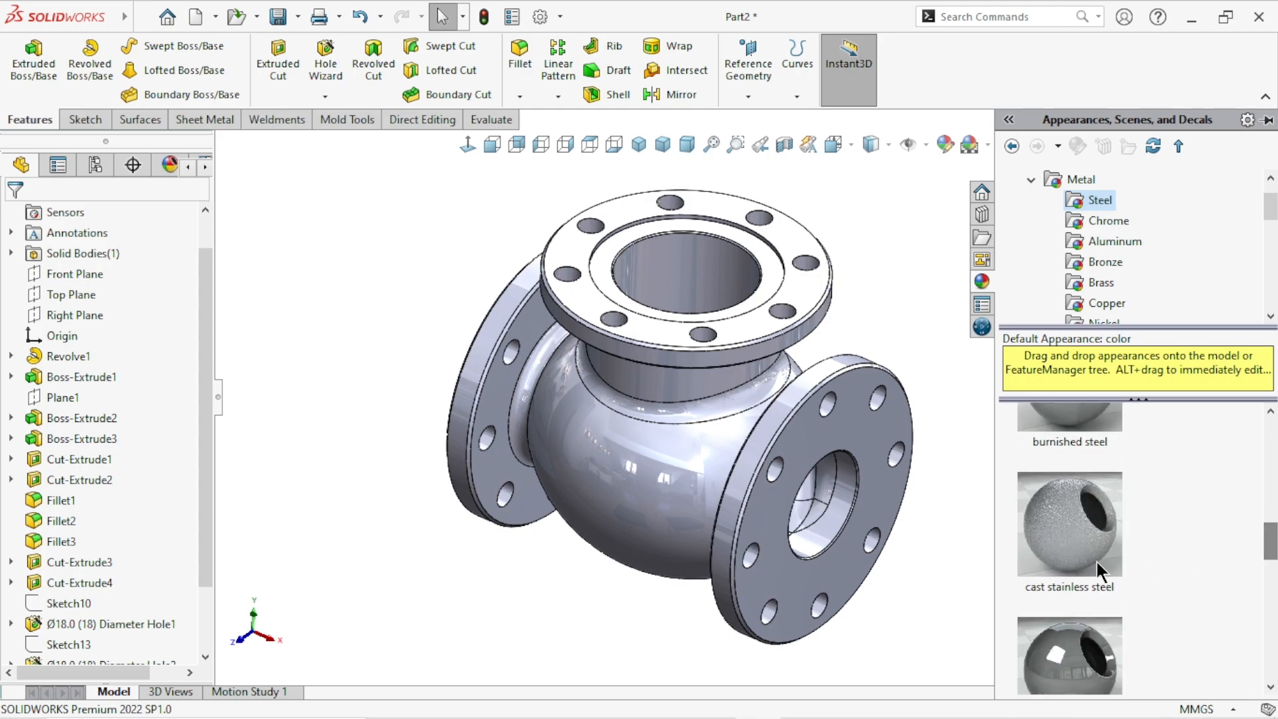
click(1093, 550)
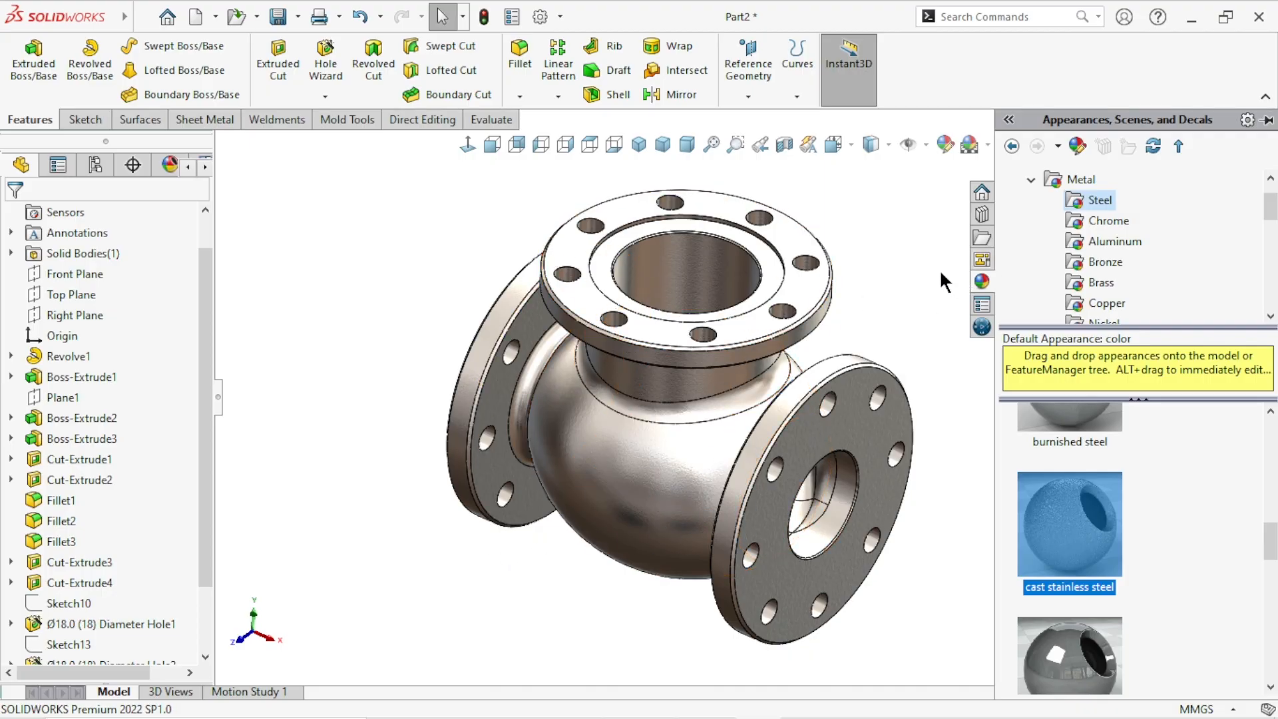
Edit the part's cast stainless steel appearance and set its color to dark grey, RGB 64, 64, 64.
click(905, 255)
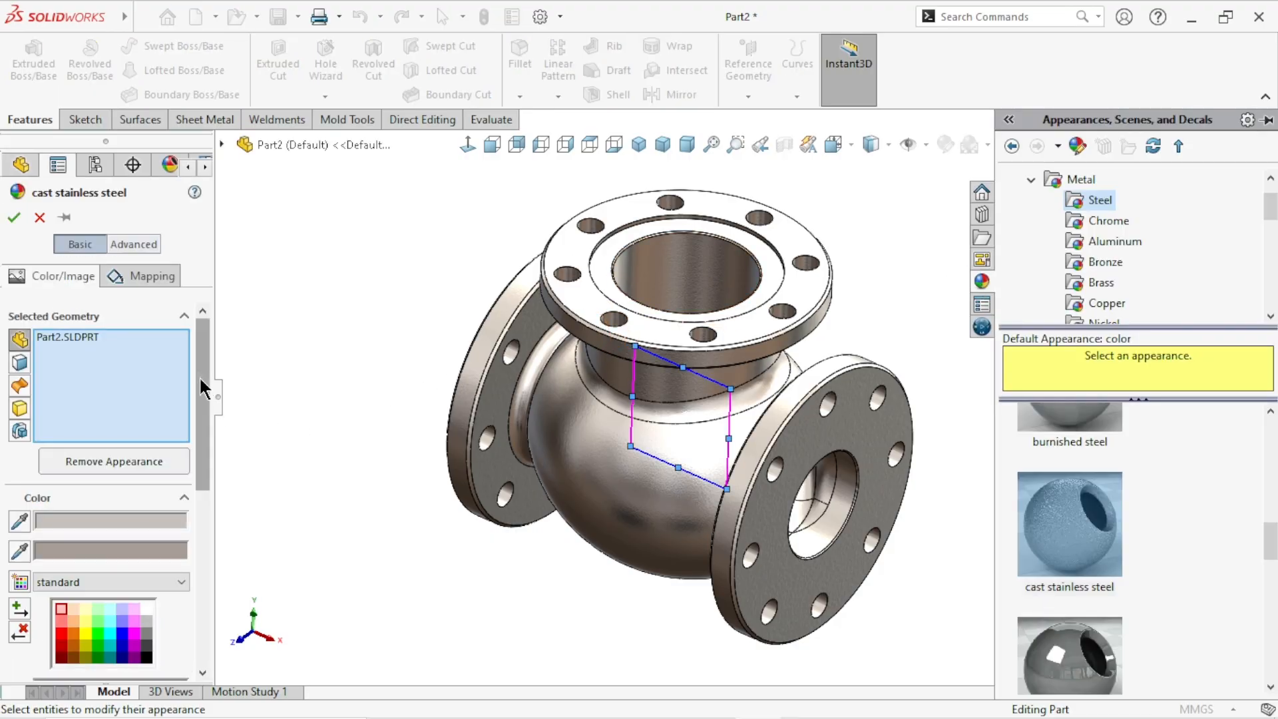
drag(206, 387, 201, 474)
click(148, 451)
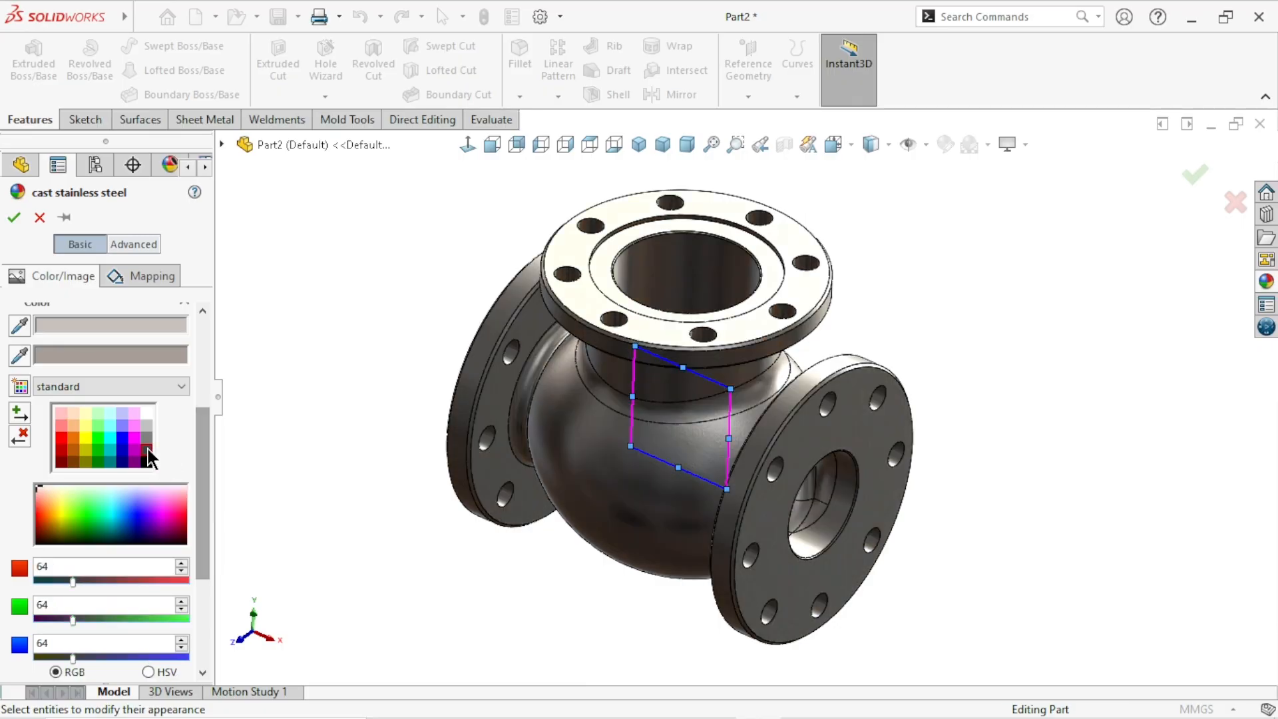
click(147, 440)
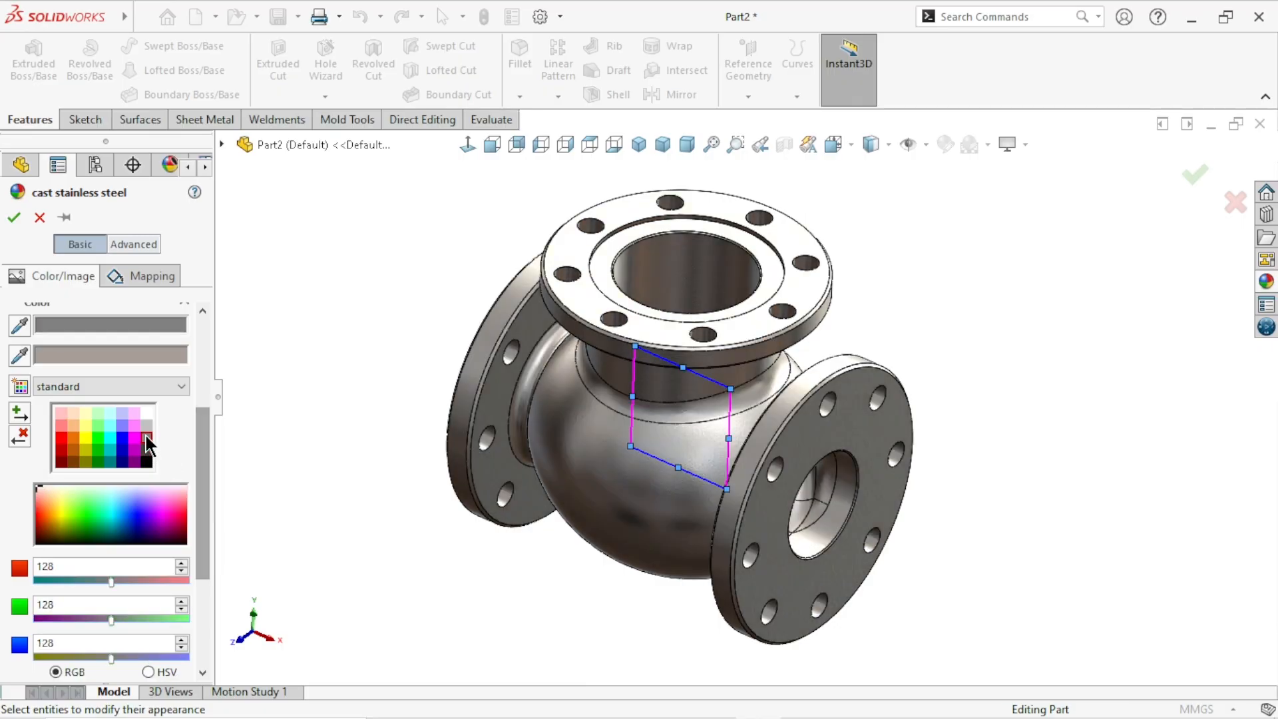
click(145, 452)
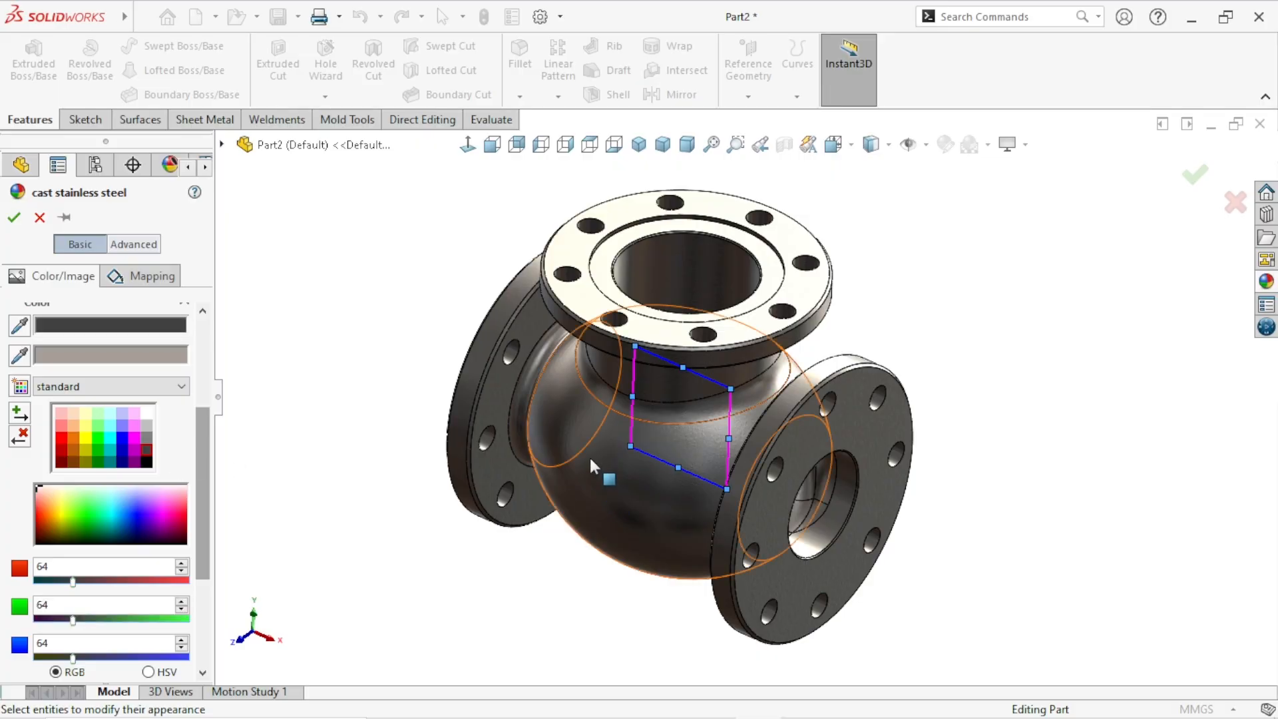
Confirm the dark grey color edit of the cast stainless steel appearance and check the whole valve body.
scroll(589, 458, down, 3)
drag(807, 353, 890, 343)
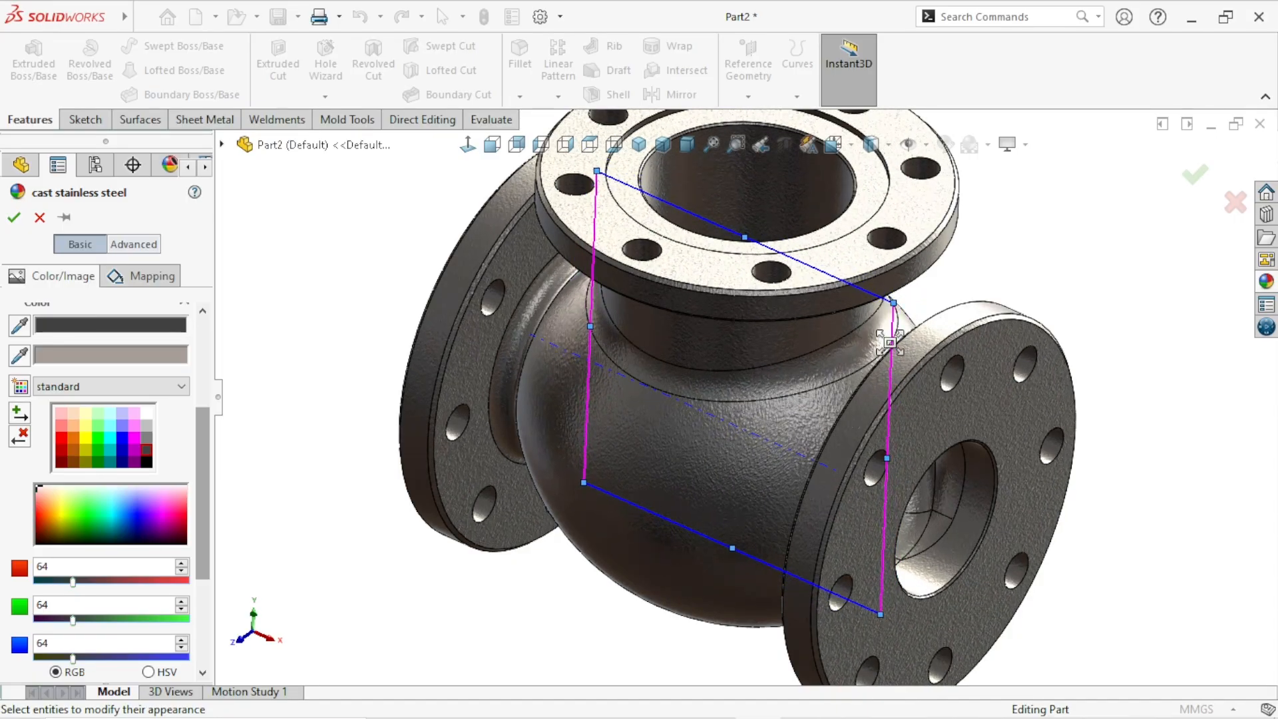
click(15, 219)
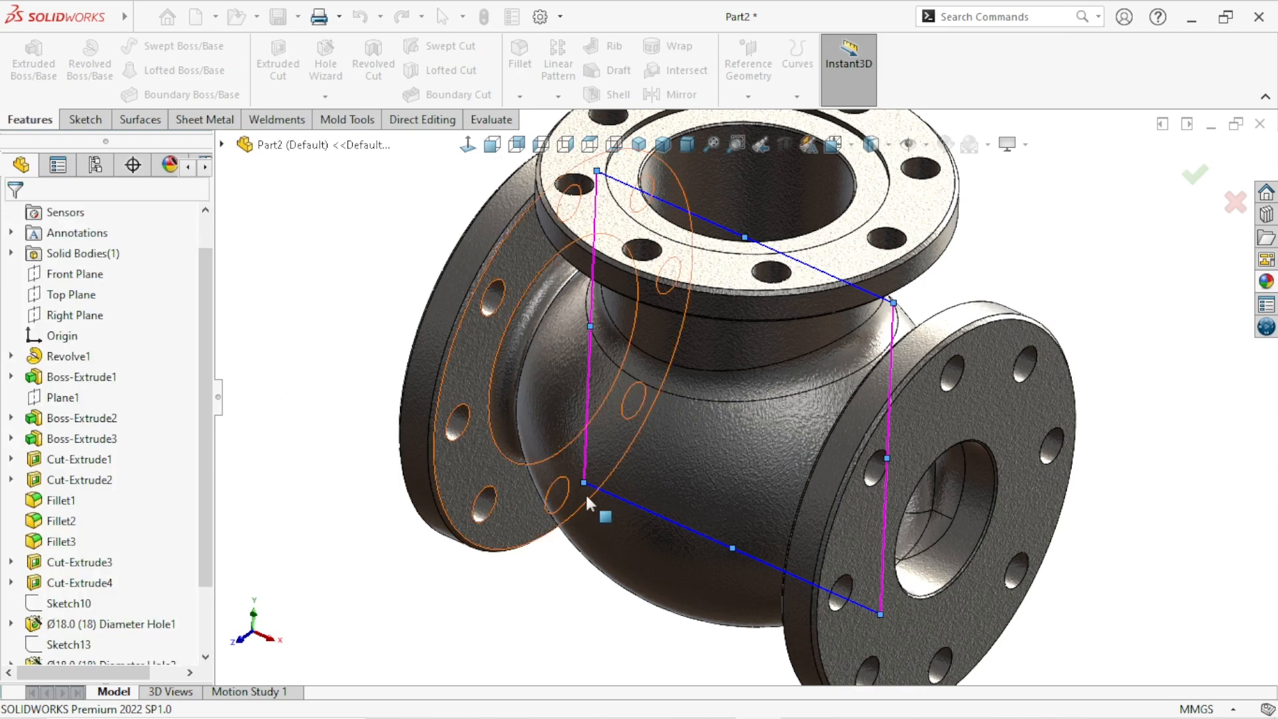
scroll(693, 459, up, 5)
scroll(849, 417, down, 2)
scroll(849, 416, up, 1)
scroll(826, 341, down, 1)
scroll(782, 345, up, 1)
scroll(782, 346, down, 1)
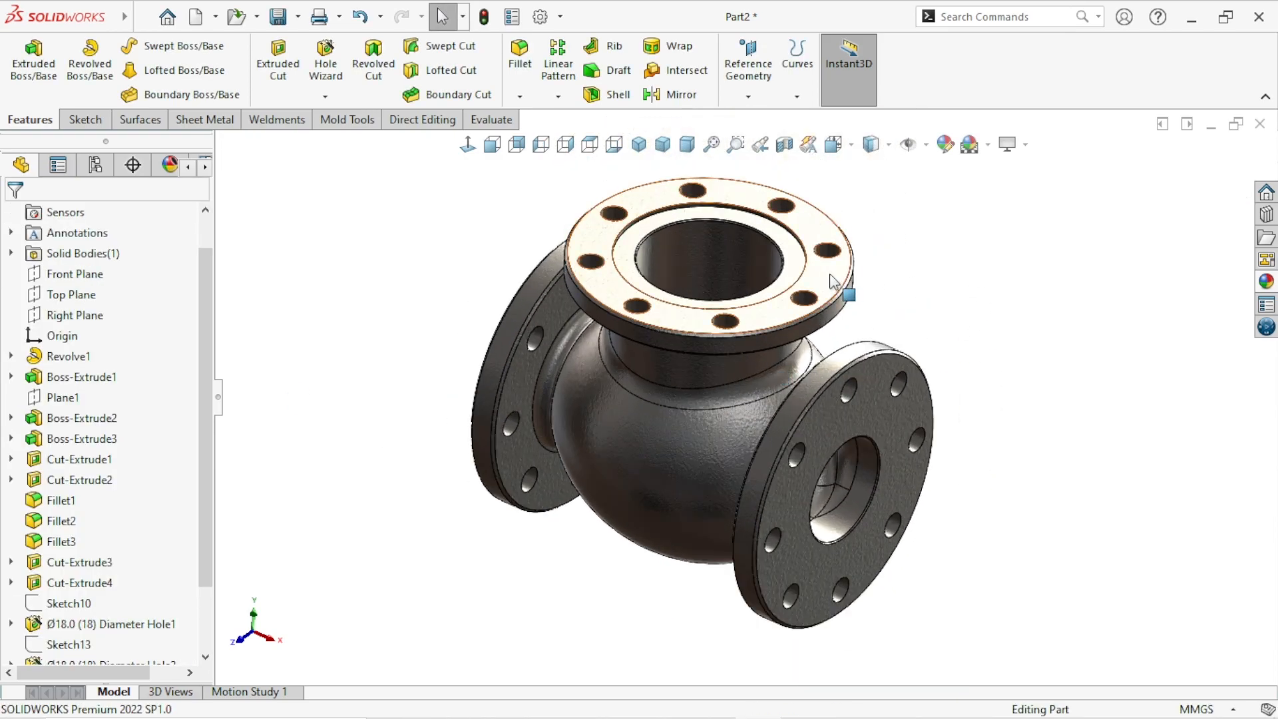
Select the top flange's upper faces together with its ring groove face and the chamfer face of its bore.
click(786, 289)
scroll(788, 286, down, 3)
ctrl+click(795, 279)
middle_drag(750, 323, 818, 439)
scroll(767, 289, down, 2)
scroll(766, 286, down, 3)
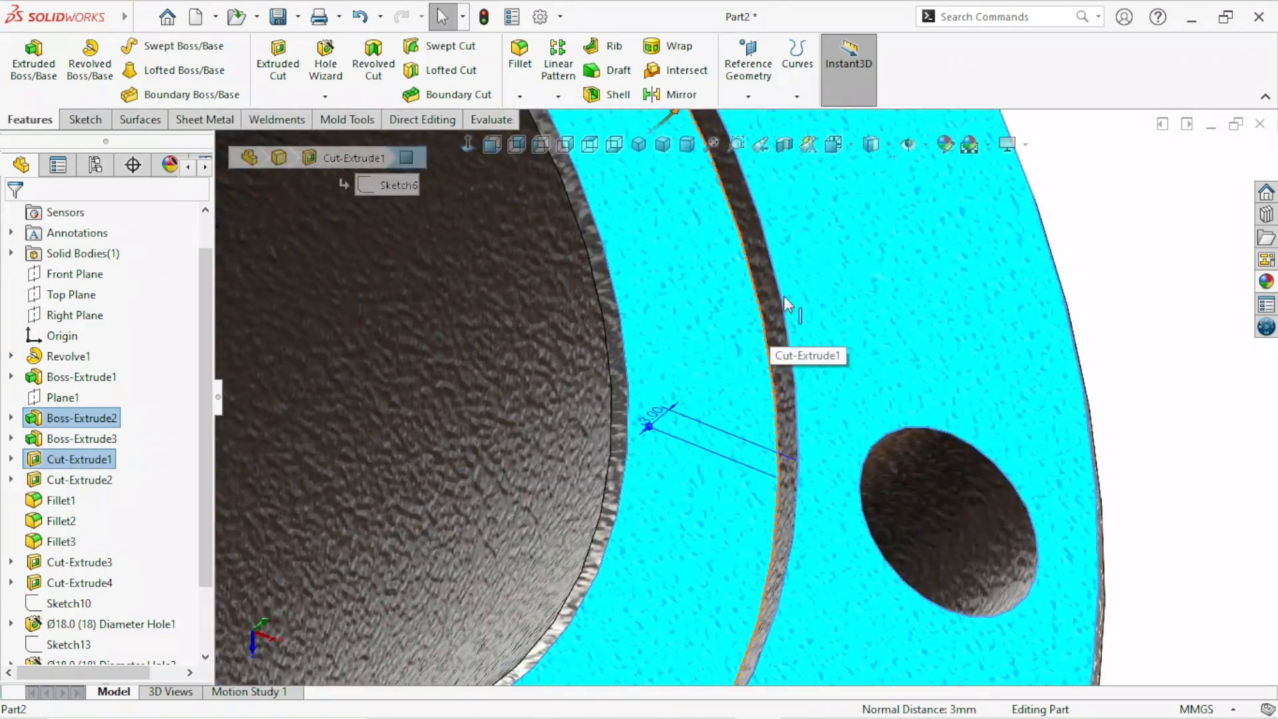
ctrl+click(770, 292)
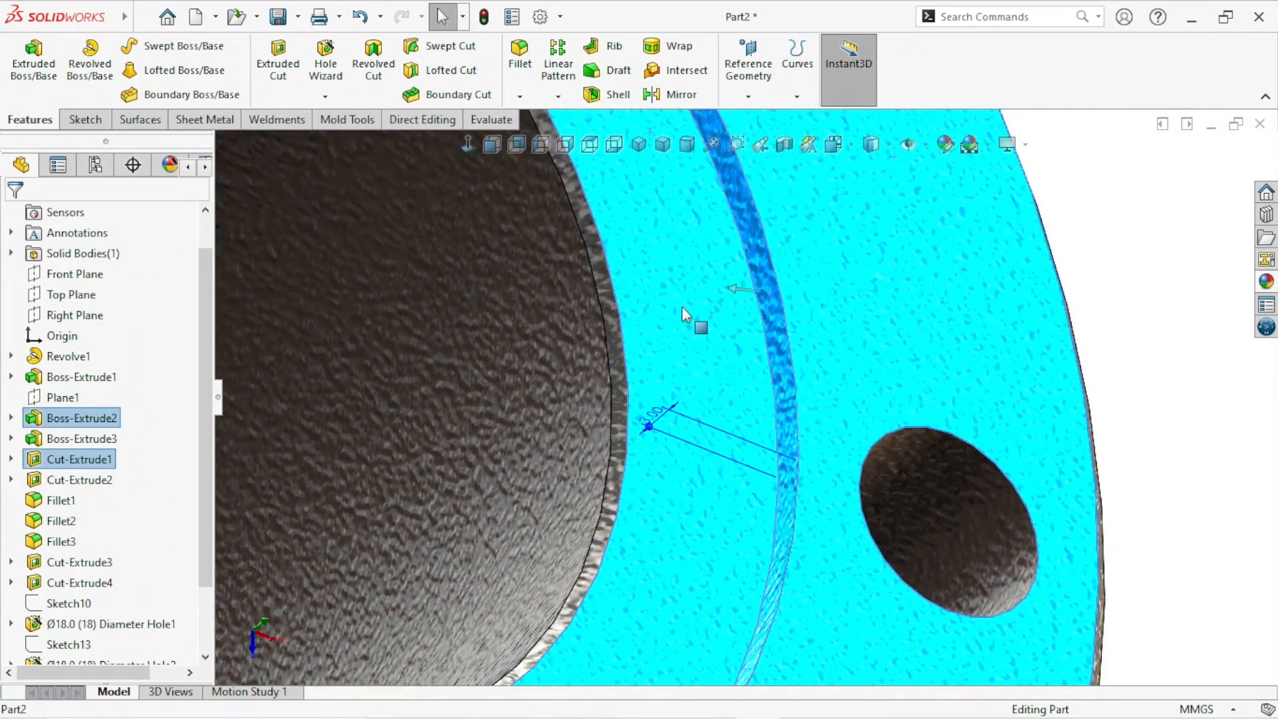
ctrl+click(615, 329)
scroll(747, 431, up, 3)
scroll(626, 404, up, 3)
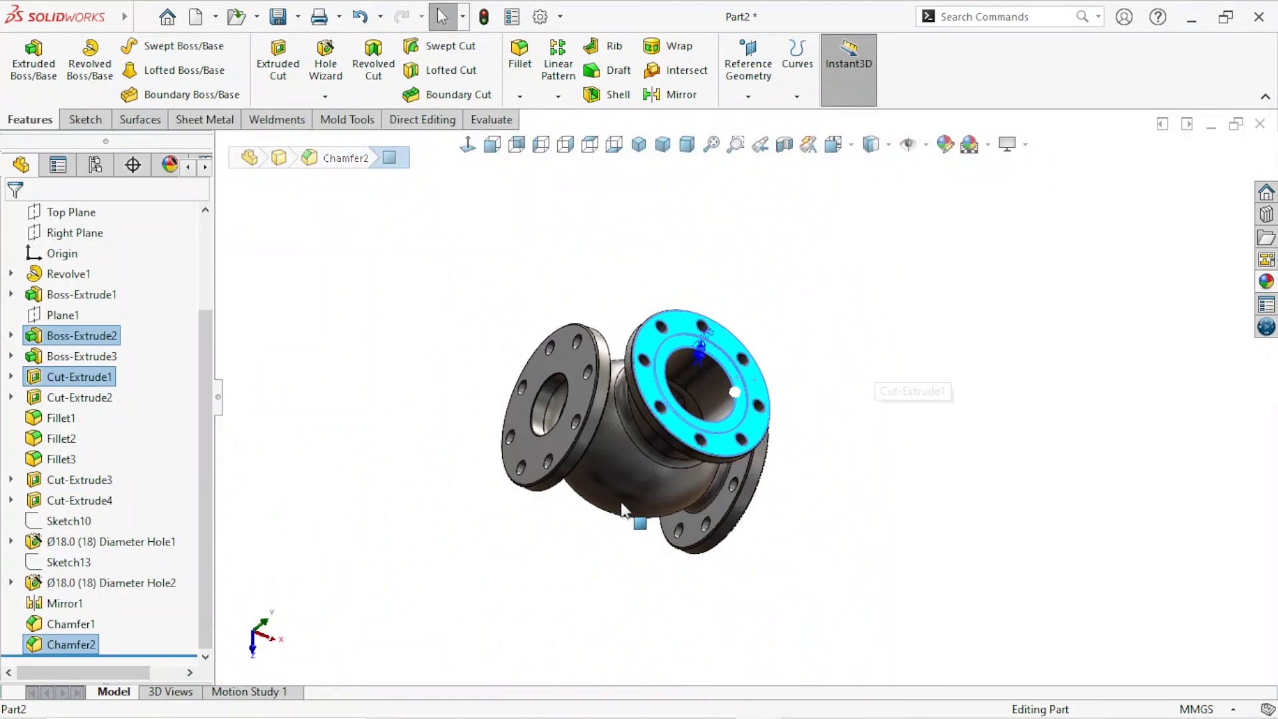
Add one side flange's outer face and its bore chamfer face to the selection.
ctrl+click(543, 322)
scroll(739, 433, up, 3)
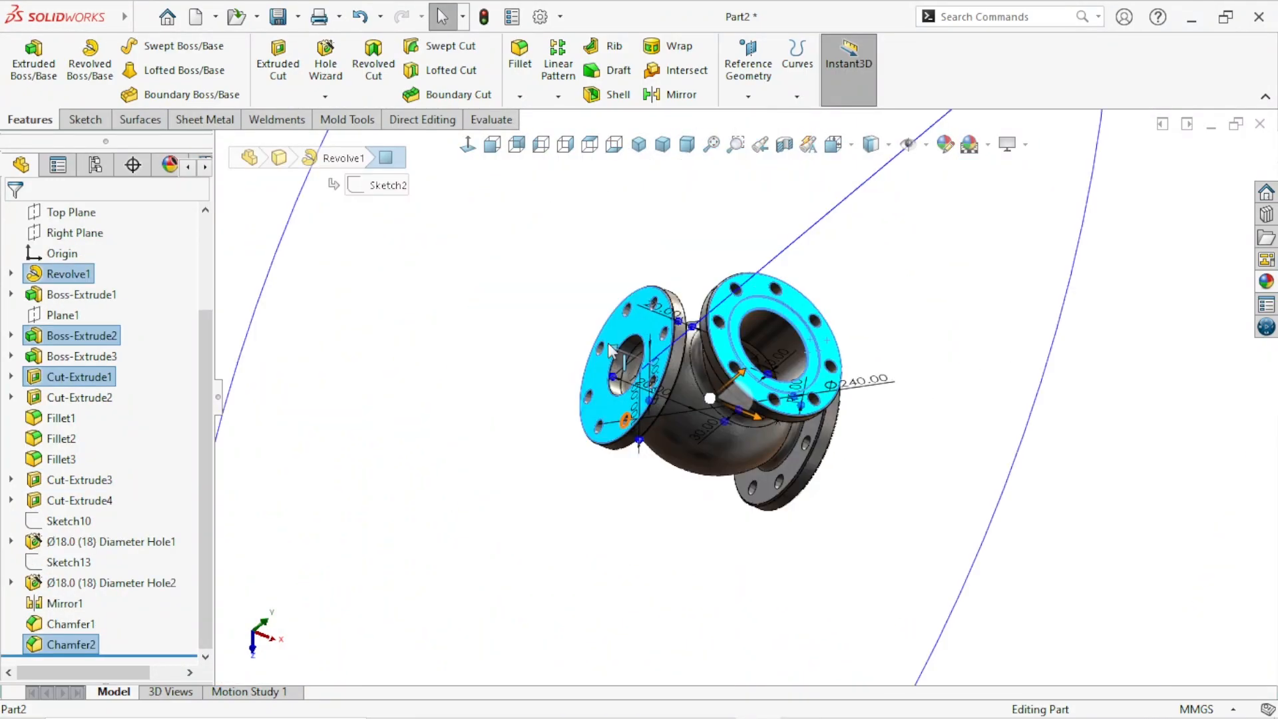
scroll(774, 414, down, 3)
scroll(640, 360, down, 5)
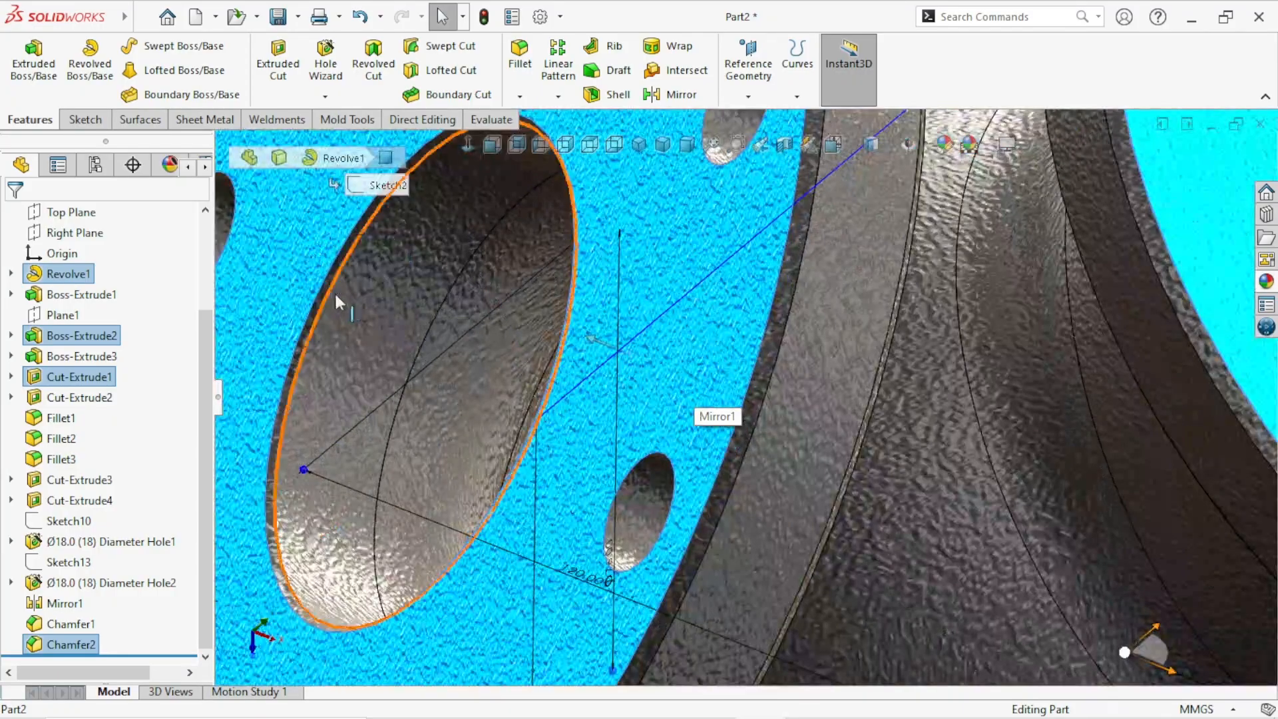
scroll(336, 306, down, 3)
scroll(382, 273, up, 10)
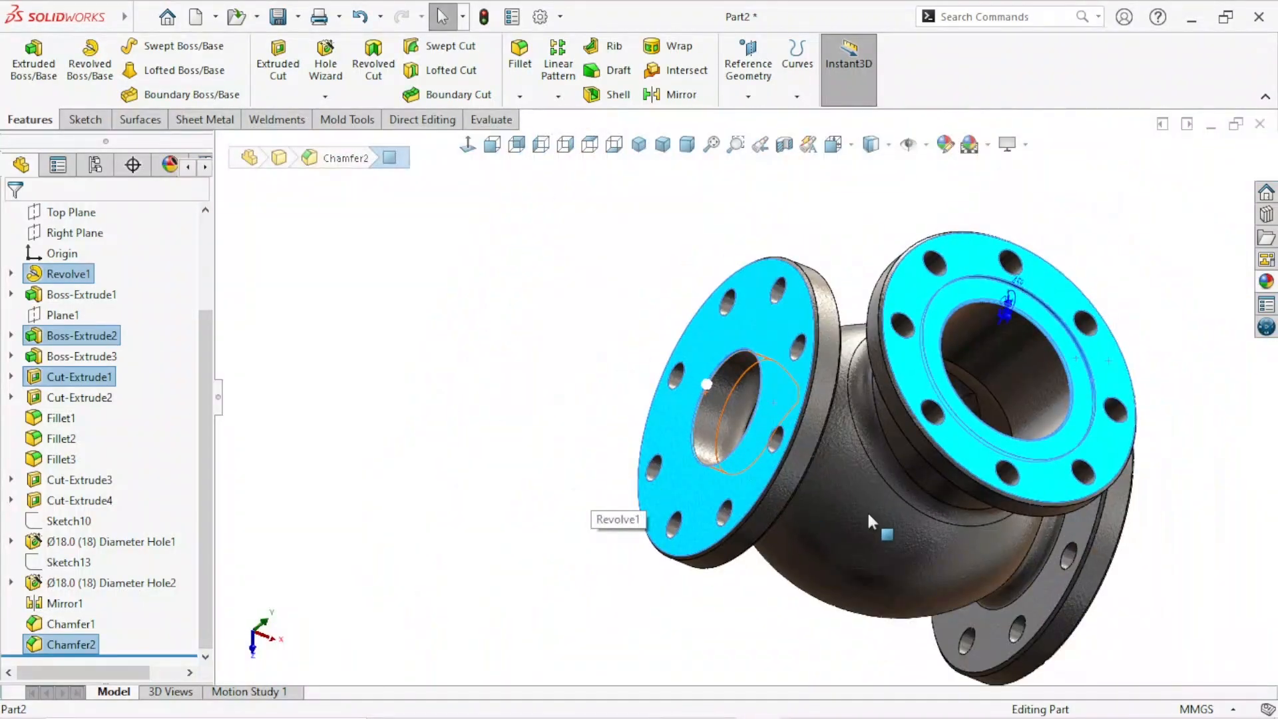
Add the opposite side flange's outer face and its bore chamfer face to the selection.
middle_drag(867, 509, 892, 450)
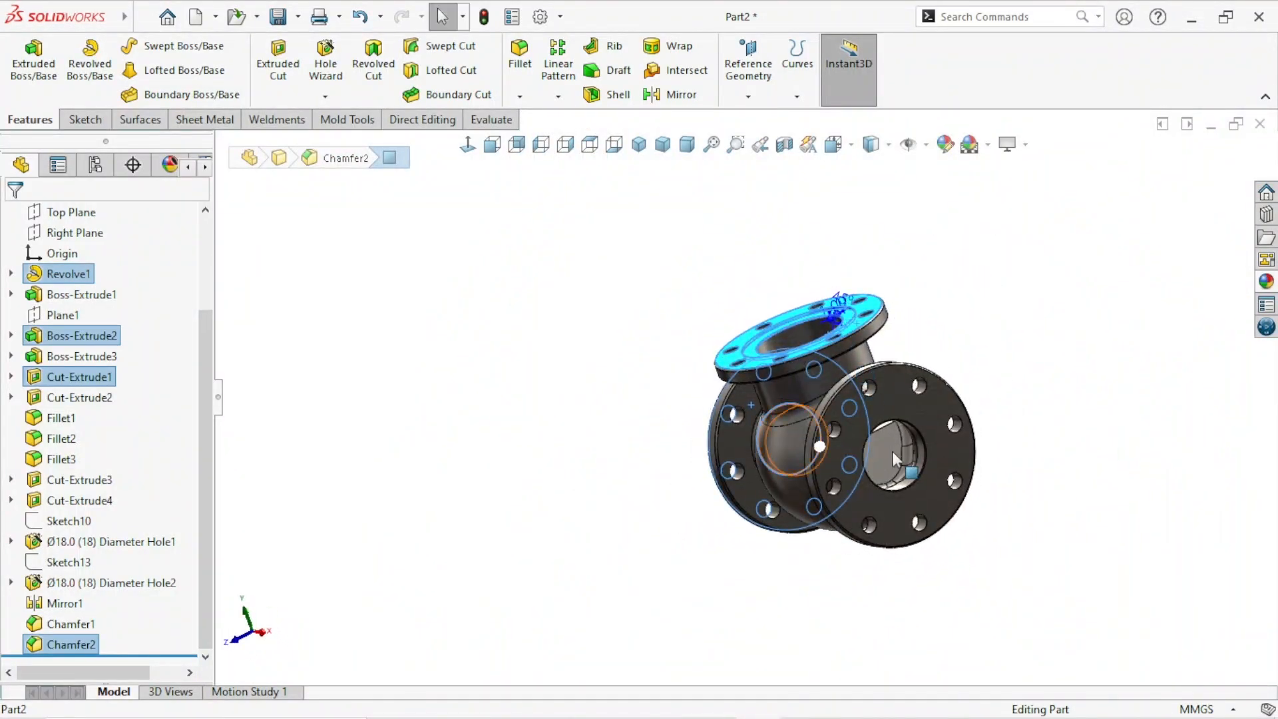
scroll(911, 473, down, 8)
click(1012, 430)
scroll(921, 393, up, 3)
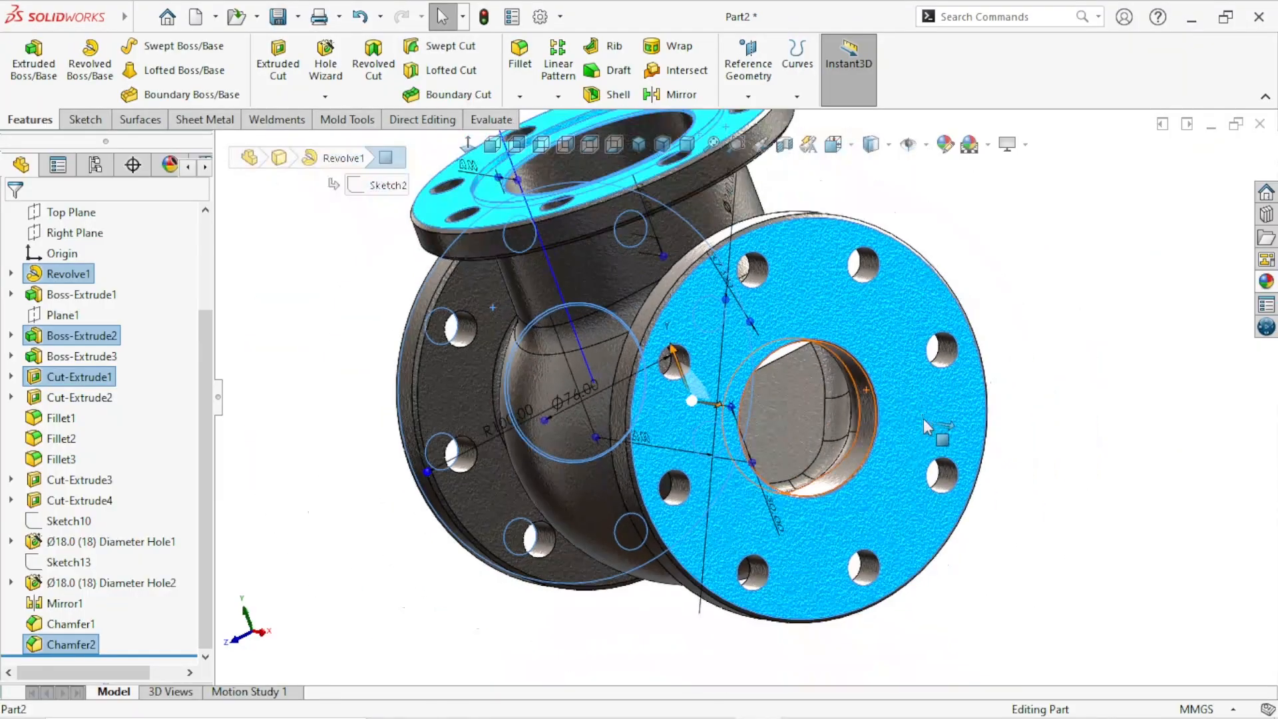
scroll(813, 434, down, 10)
ctrl+click(776, 394)
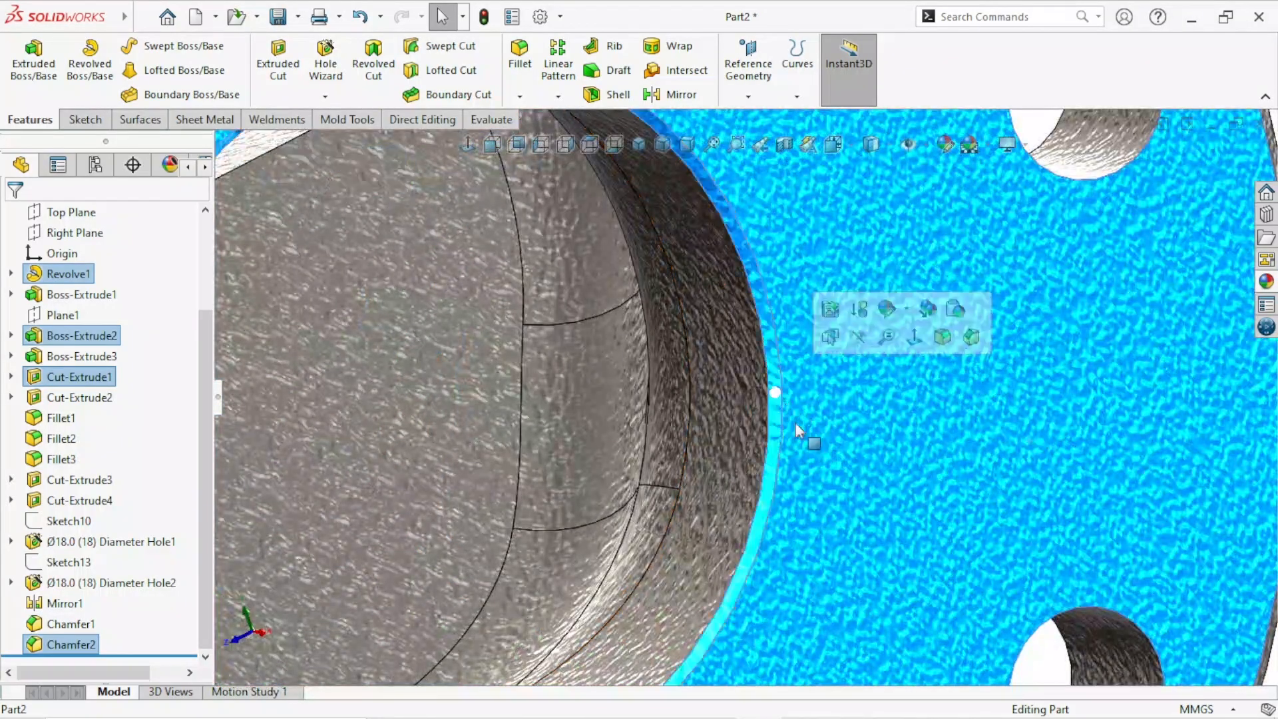
scroll(870, 442, up, 8)
scroll(850, 473, up, 3)
scroll(545, 429, down, 4)
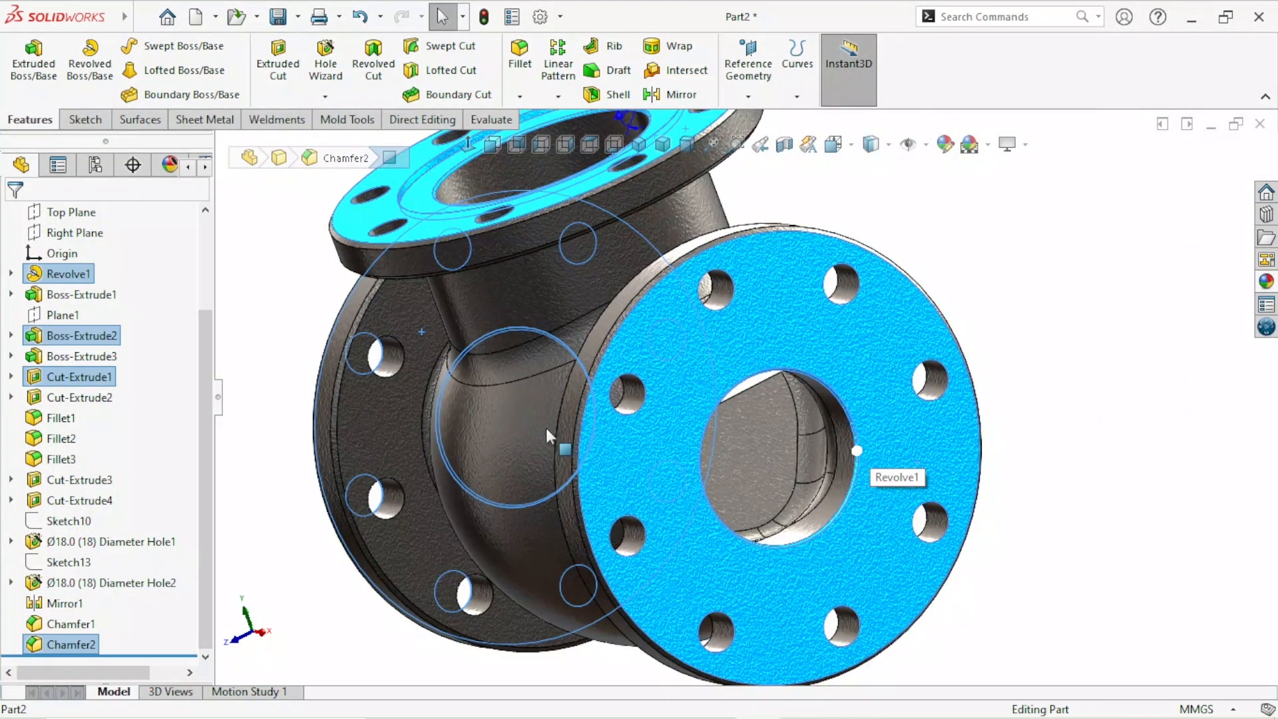
scroll(588, 466, up, 3)
scroll(587, 466, down, 3)
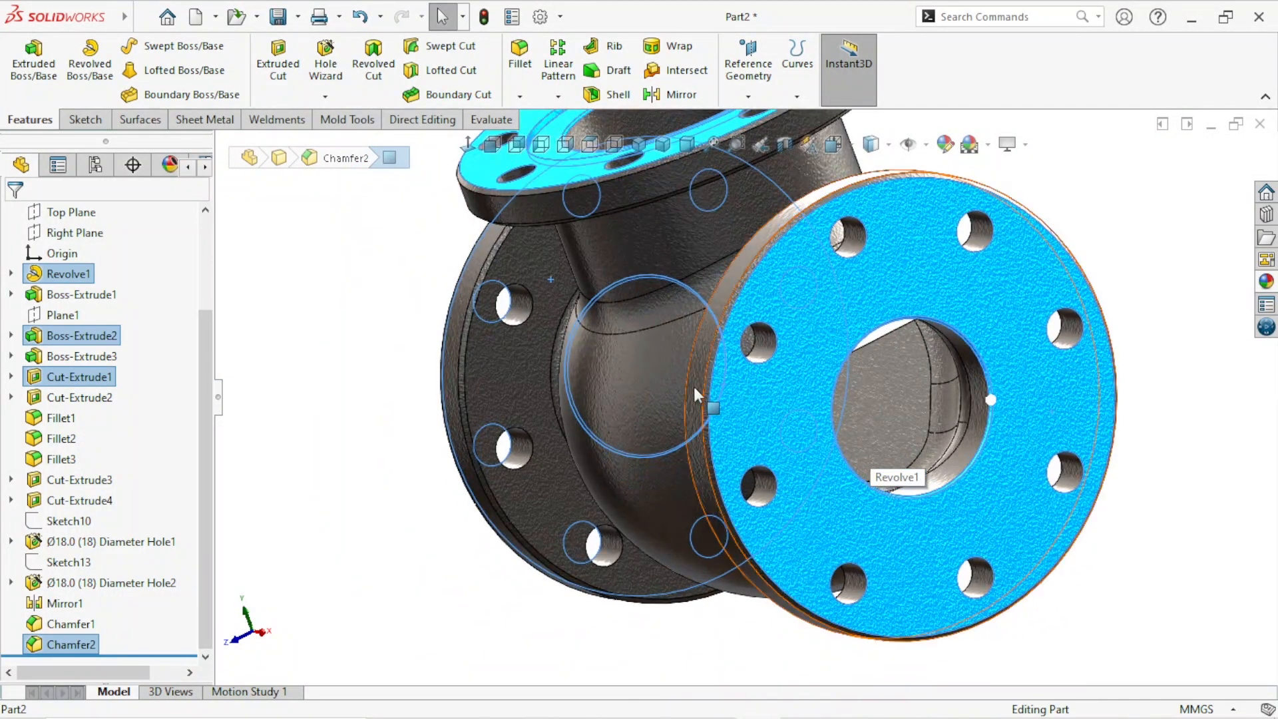
scroll(694, 388, up, 5)
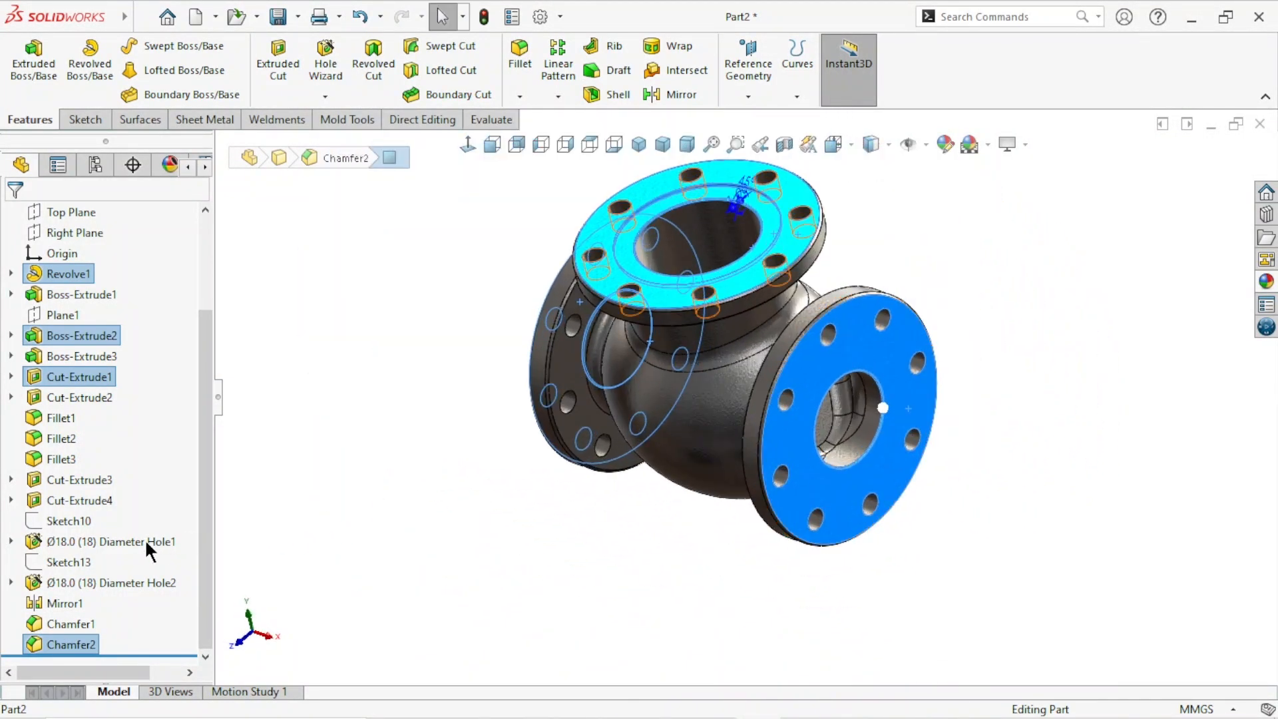
Add both 18 mm diameter hole features and the Mirror1 feature to the selection.
ctrl+click(141, 539)
ctrl+click(113, 582)
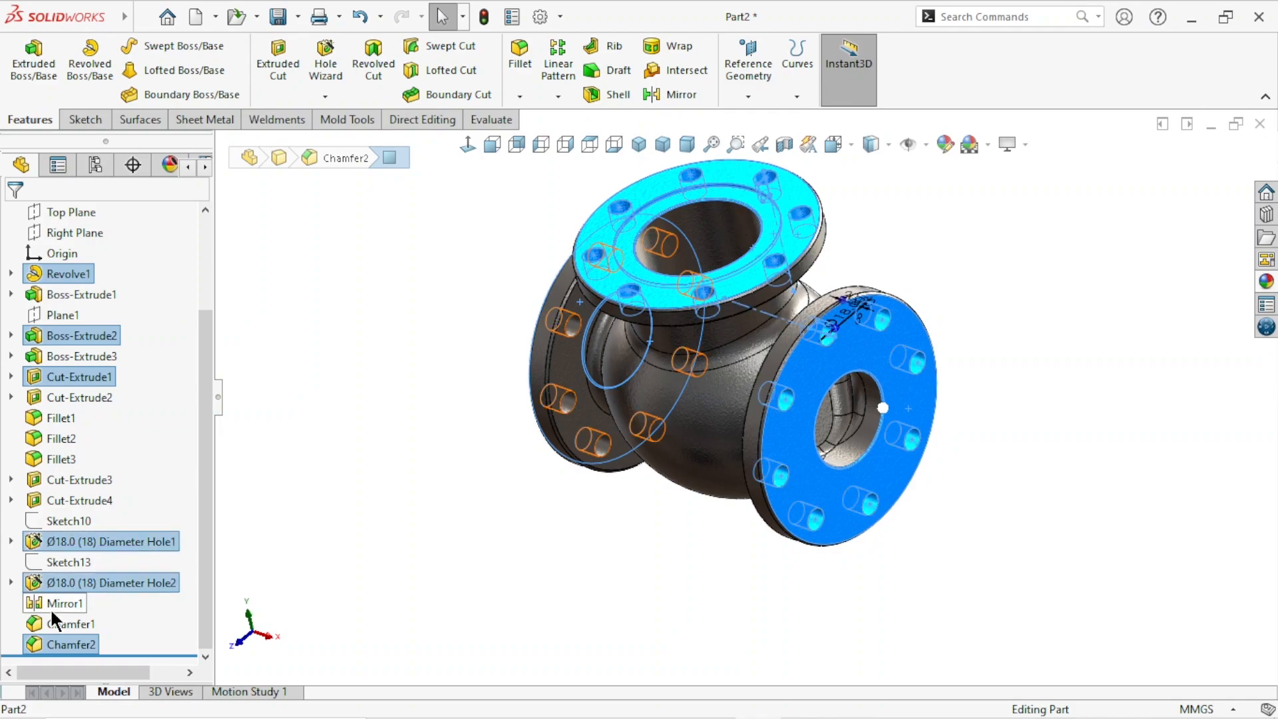
ctrl+click(64, 603)
scroll(582, 459, down, 2)
middle_drag(584, 459, 594, 435)
scroll(626, 423, up, 1)
scroll(823, 439, down, 1)
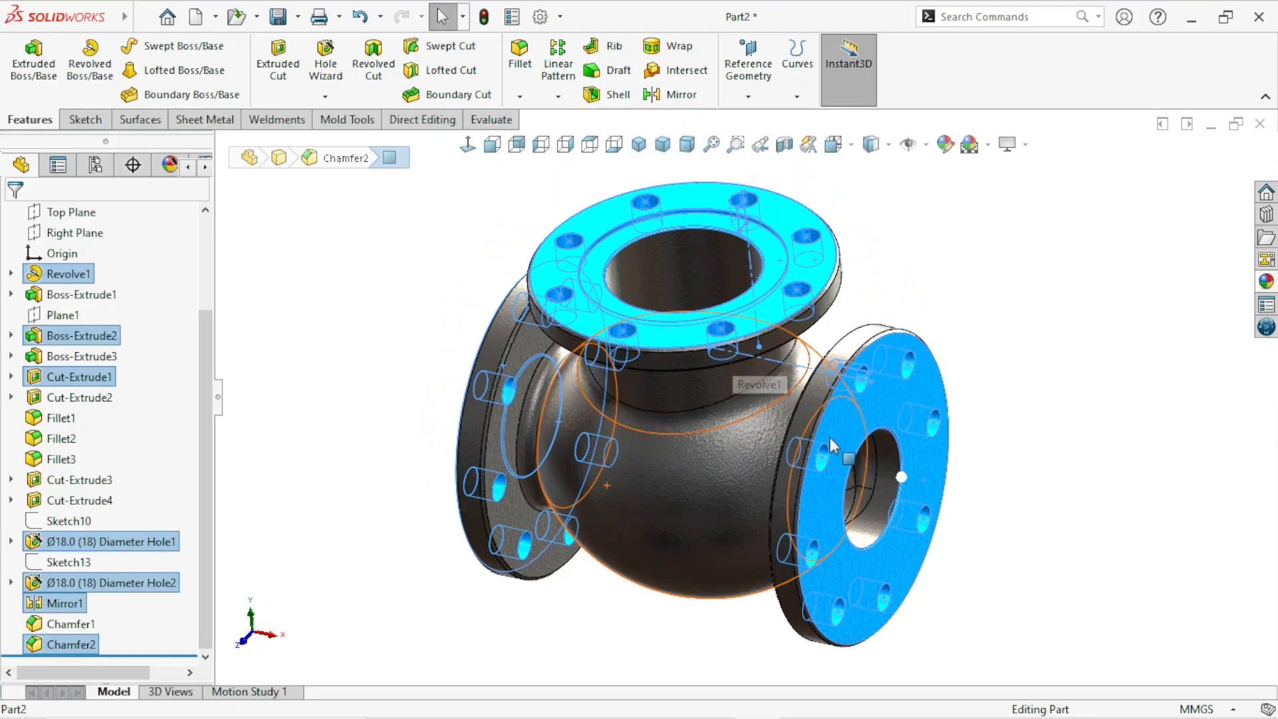
Apply the matte steel appearance from the Metal > Steel library to the selected flange faces, chamfers and bolt holes.
click(1264, 291)
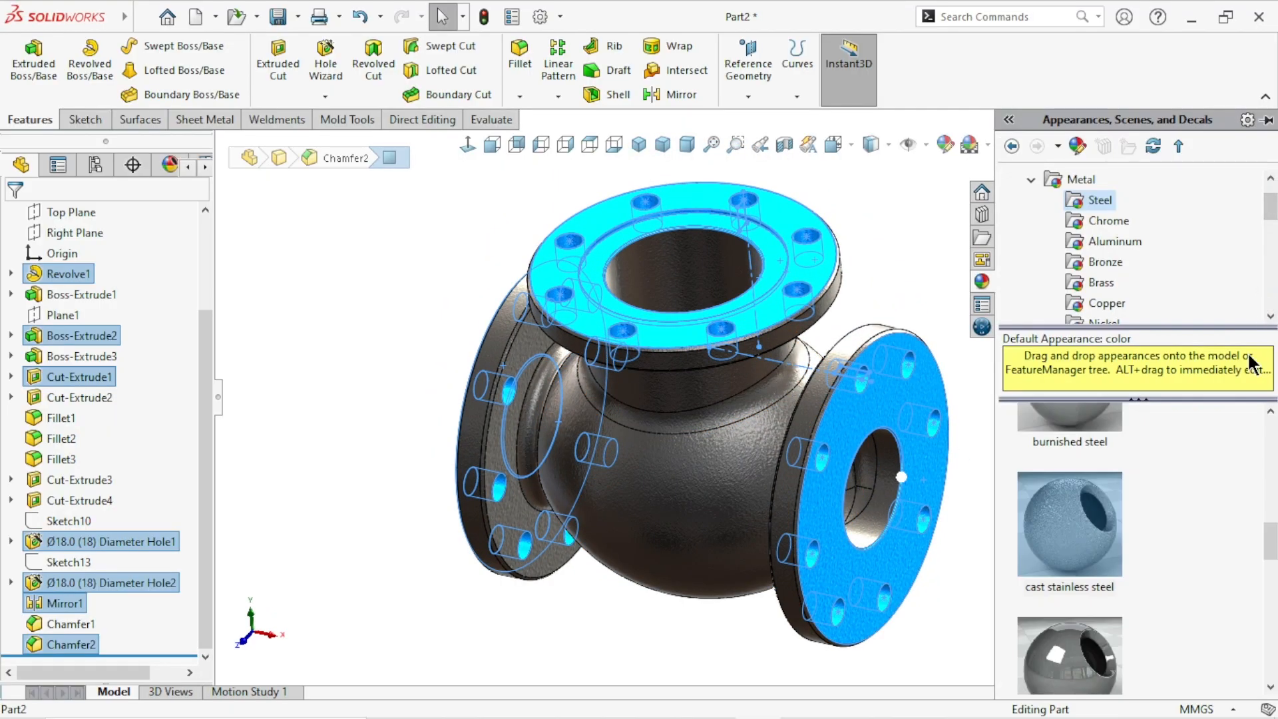
drag(1270, 553, 1270, 496)
click(1099, 565)
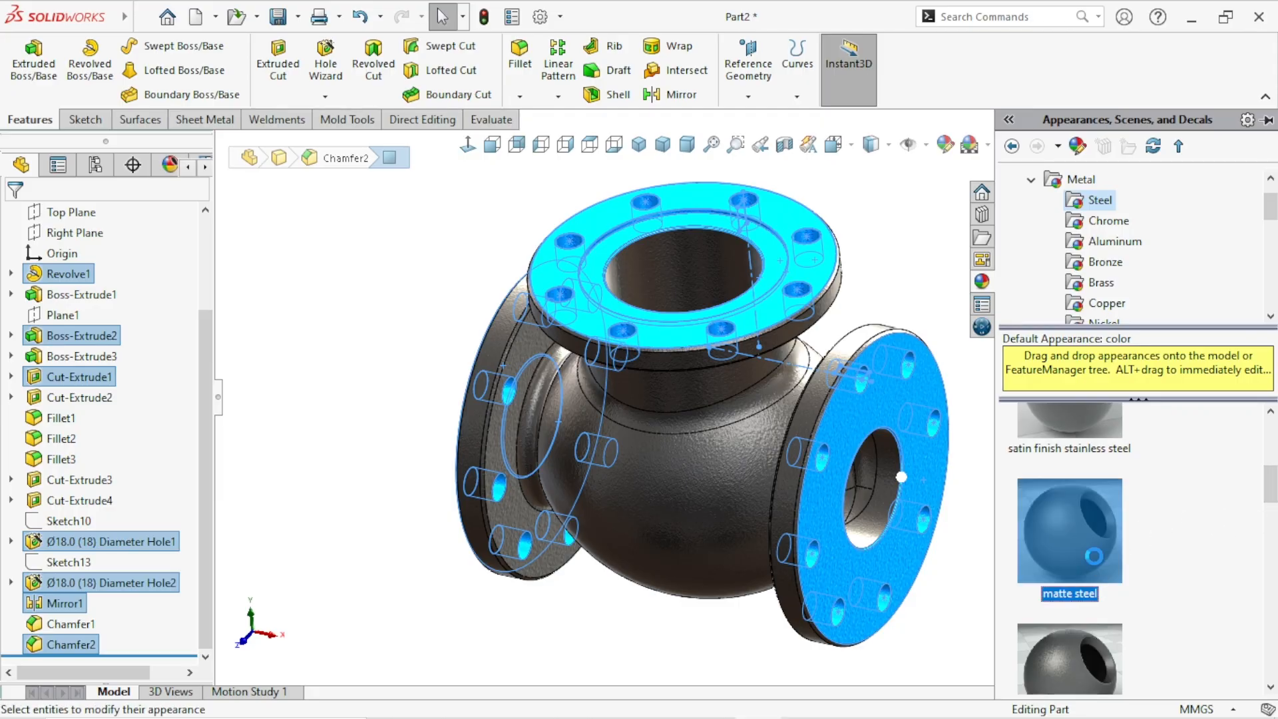
scroll(799, 396, down, 3)
middle_drag(748, 490, 720, 533)
scroll(722, 536, up, 3)
scroll(886, 407, down, 2)
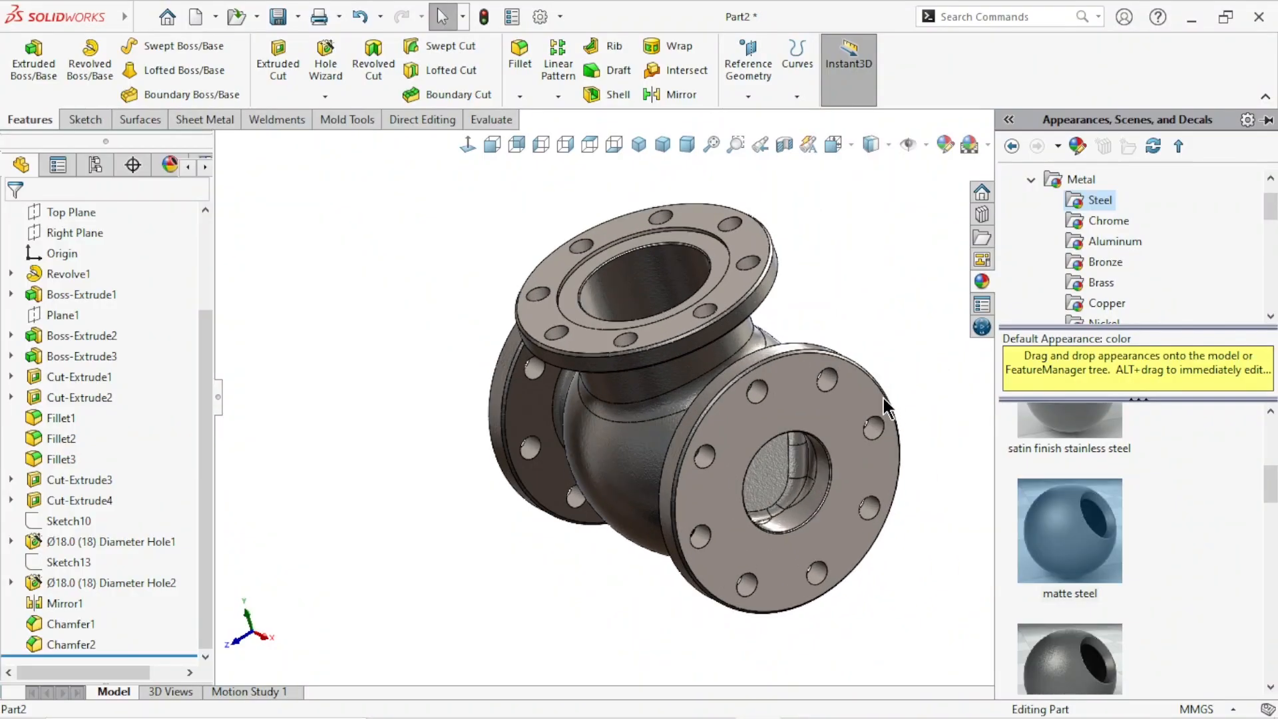
Examine the finished valve body and its contrasting flange faces from the isometric view and nearby angles.
click(643, 141)
scroll(741, 468, down, 3)
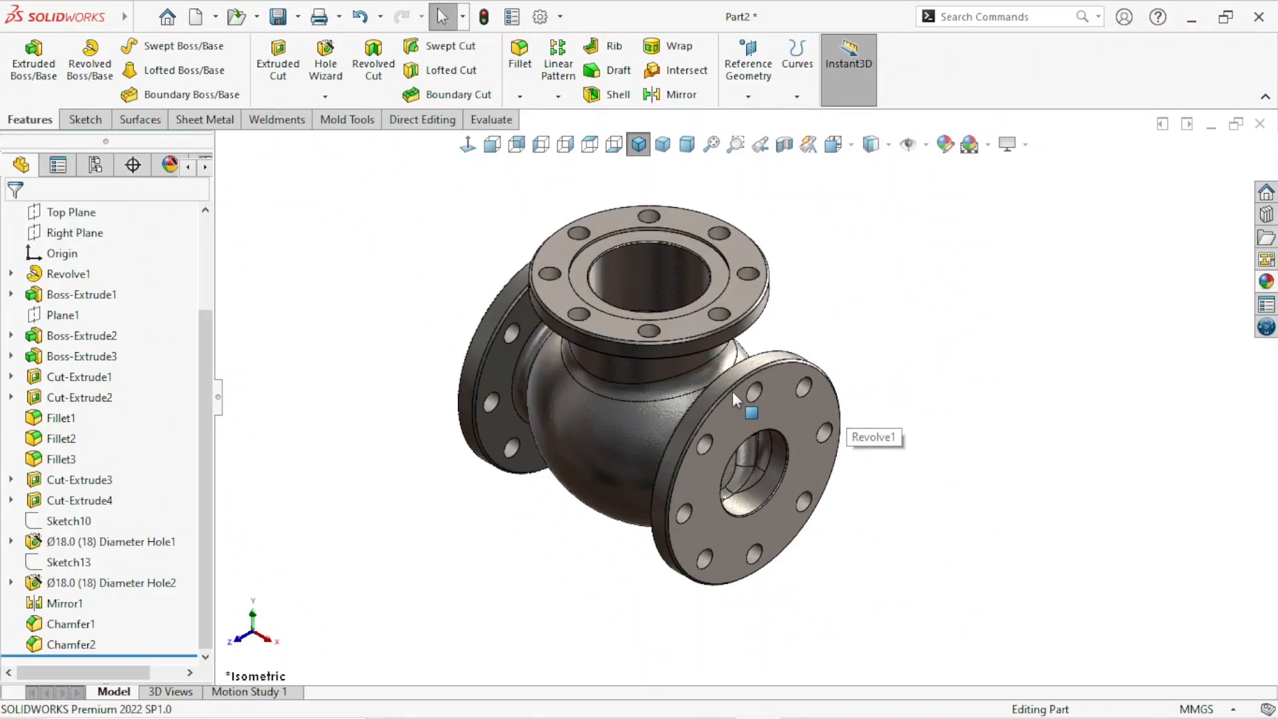
scroll(845, 425, down, 3)
middle_drag(912, 489, 884, 528)
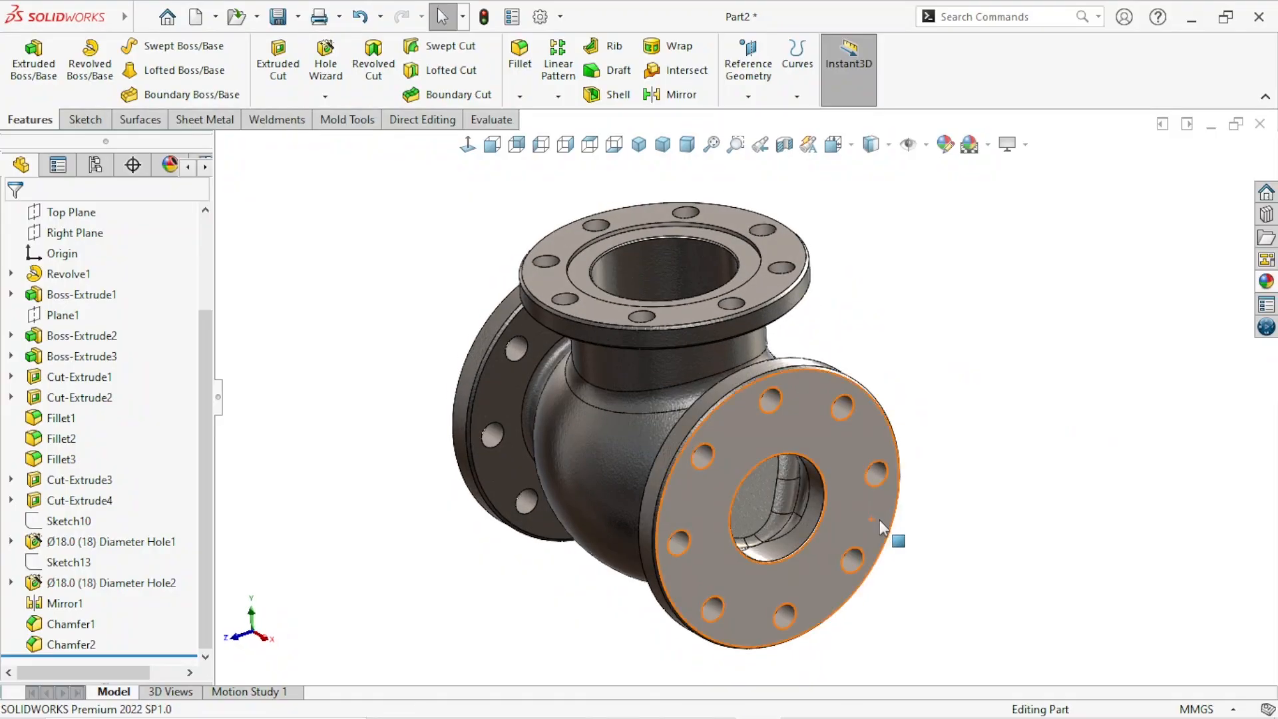
scroll(865, 506, up, 3)
scroll(778, 416, down, 2)
scroll(966, 441, down, 1)
middle_drag(966, 441, 971, 477)
scroll(971, 478, up, 3)
scroll(690, 397, down, 3)
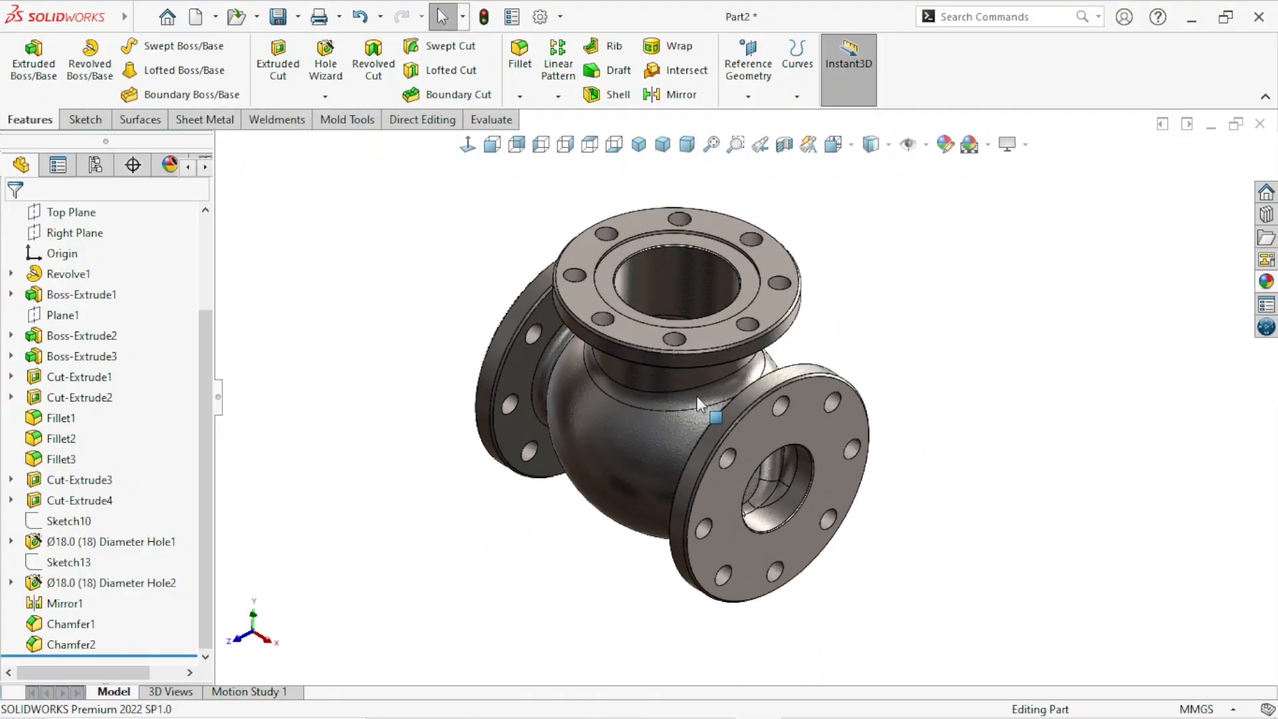
Return to the isometric view and section the valve body along the Front Plane with 0 mm offset.
click(639, 143)
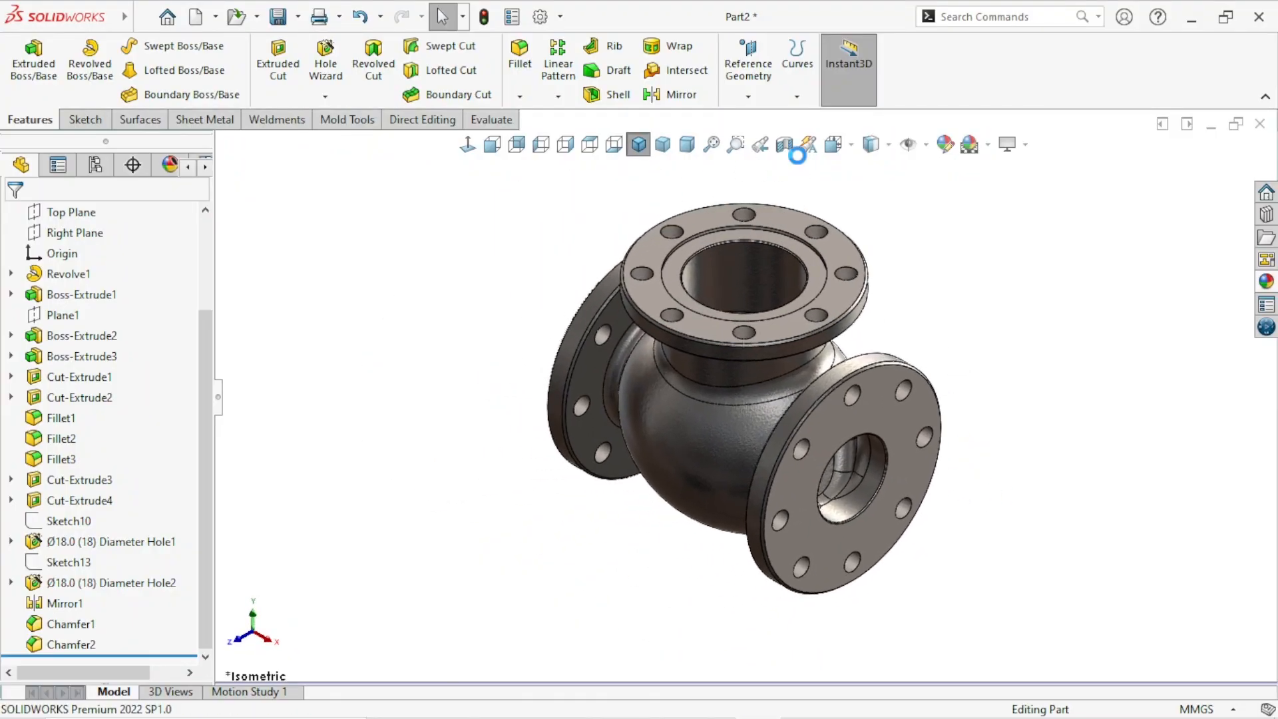
click(785, 144)
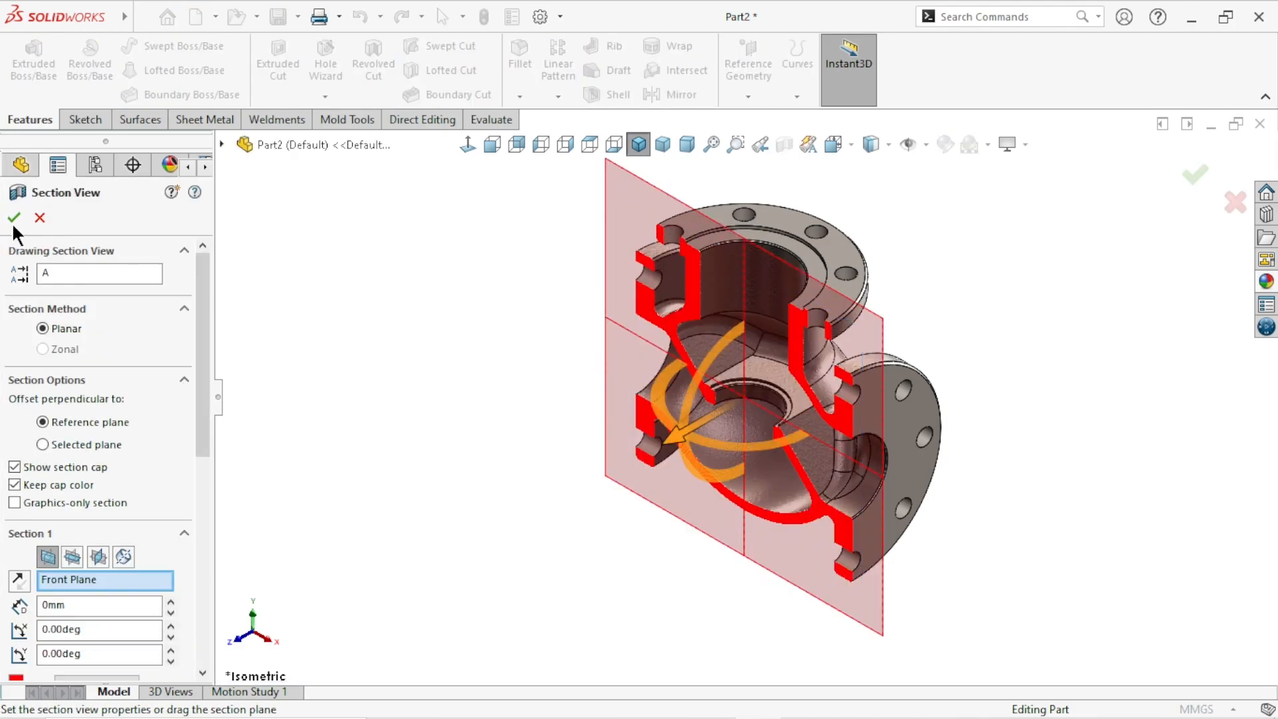
click(14, 216)
scroll(853, 373, up, 3)
scroll(853, 373, down, 1)
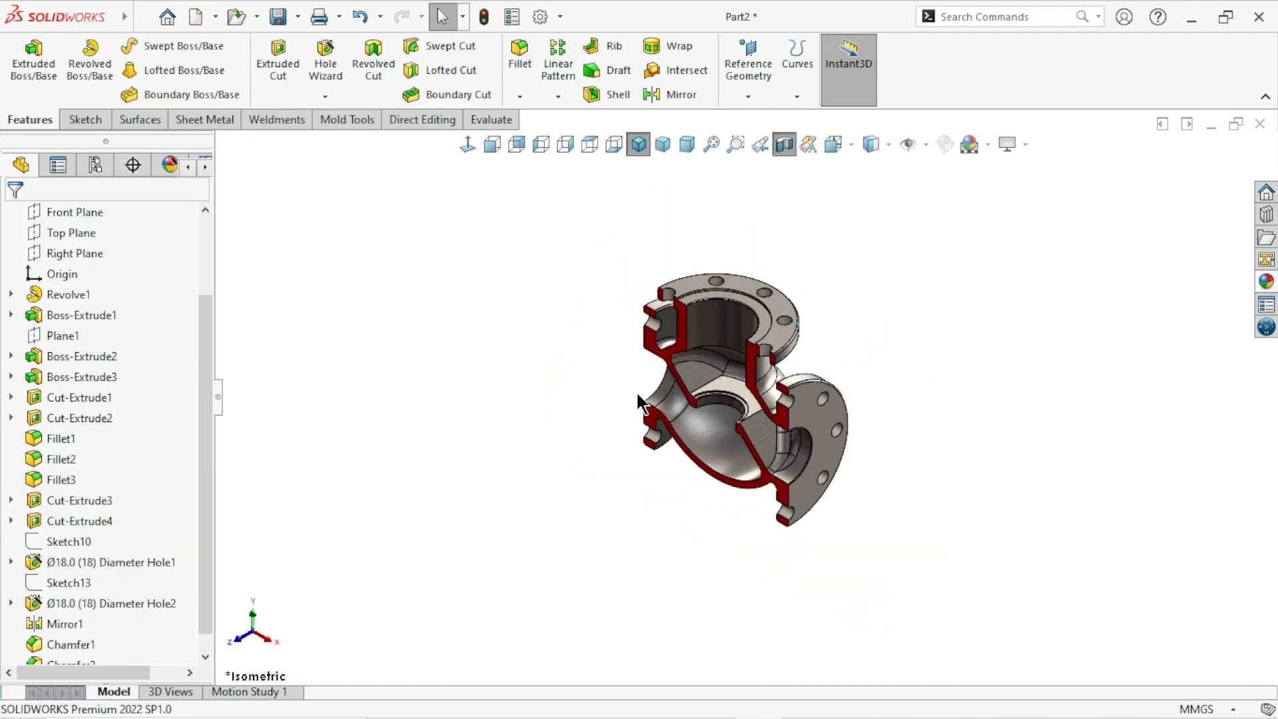
Examine the sectioned valve body's internal passages, seat opening and flange bores from different angles and distances.
scroll(636, 390, down, 3)
scroll(967, 507, up, 2)
scroll(941, 390, down, 3)
middle_drag(963, 476, 1039, 442)
middle_drag(942, 527, 597, 609)
scroll(892, 435, up, 3)
scroll(847, 398, down, 2)
middle_drag(952, 545, 980, 483)
scroll(980, 489, down, 1)
scroll(765, 475, up, 3)
scroll(616, 430, down, 3)
scroll(805, 492, up, 3)
scroll(869, 386, down, 1)
scroll(871, 387, down, 2)
scroll(957, 504, up, 2)
scroll(717, 379, down, 2)
middle_drag(792, 485, 901, 479)
scroll(919, 573, up, 4)
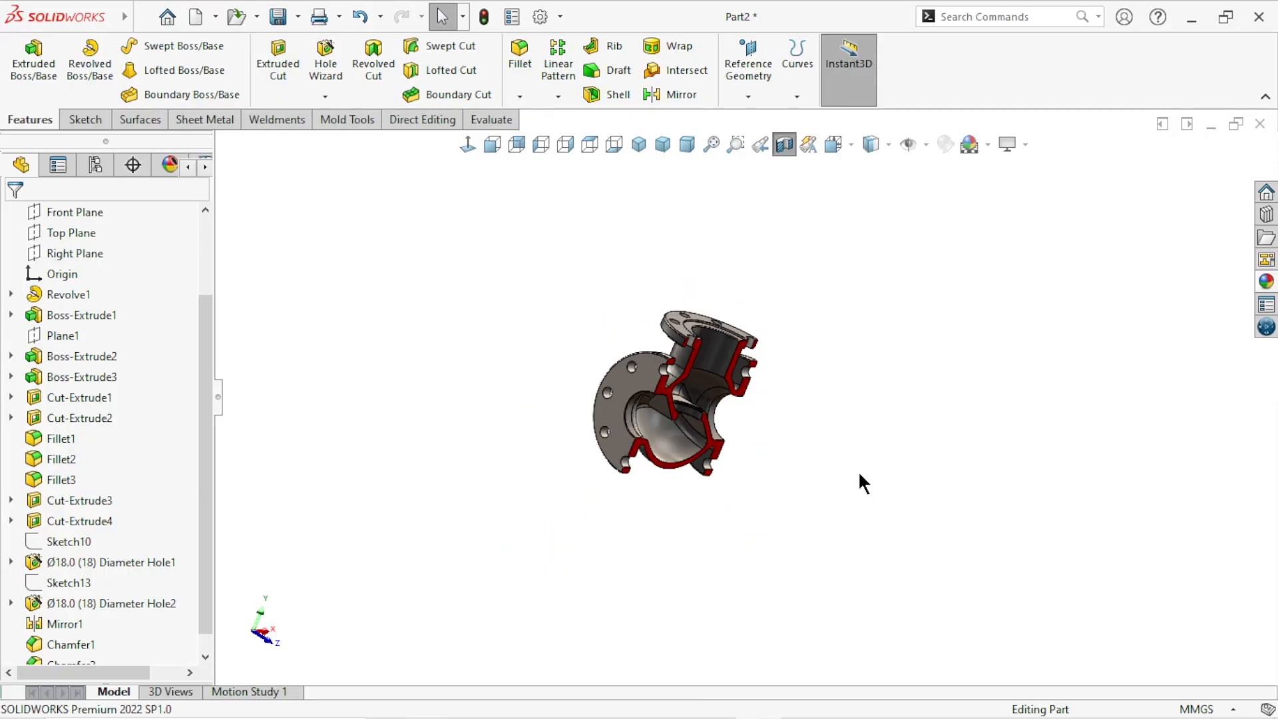
scroll(780, 434, down, 2)
middle_drag(780, 434, 895, 459)
scroll(888, 520, up, 2)
scroll(785, 413, down, 3)
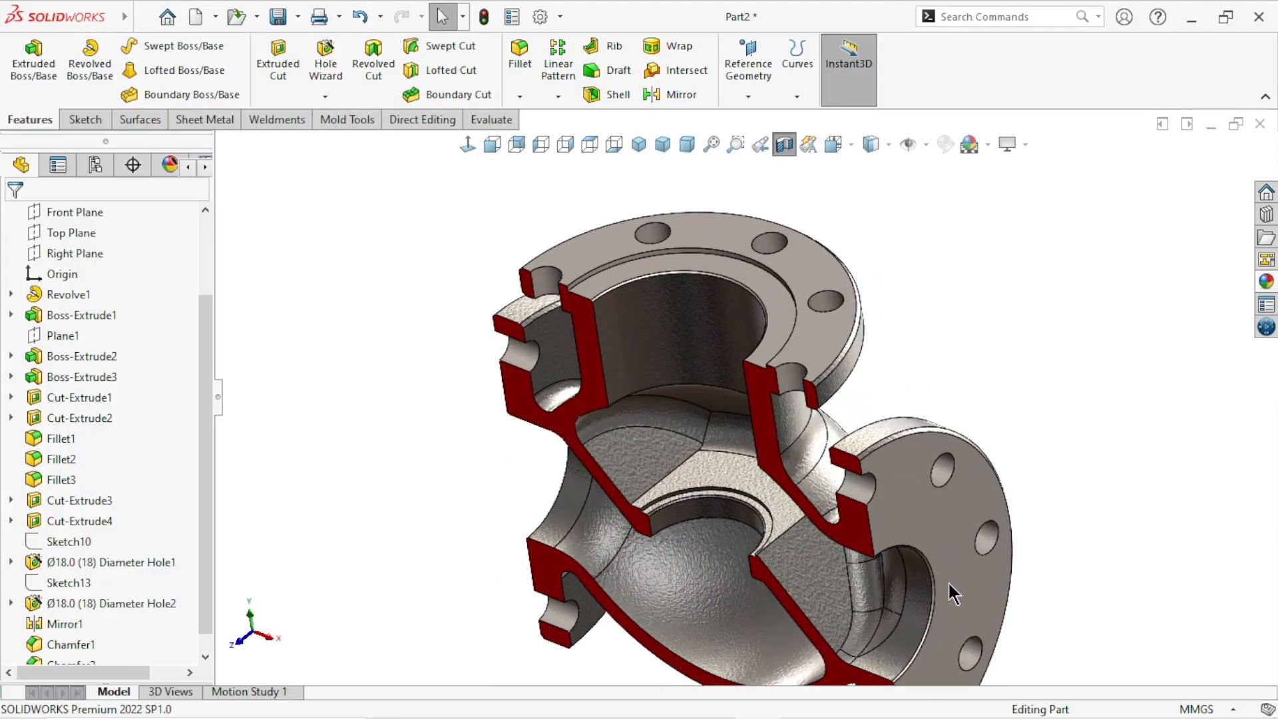